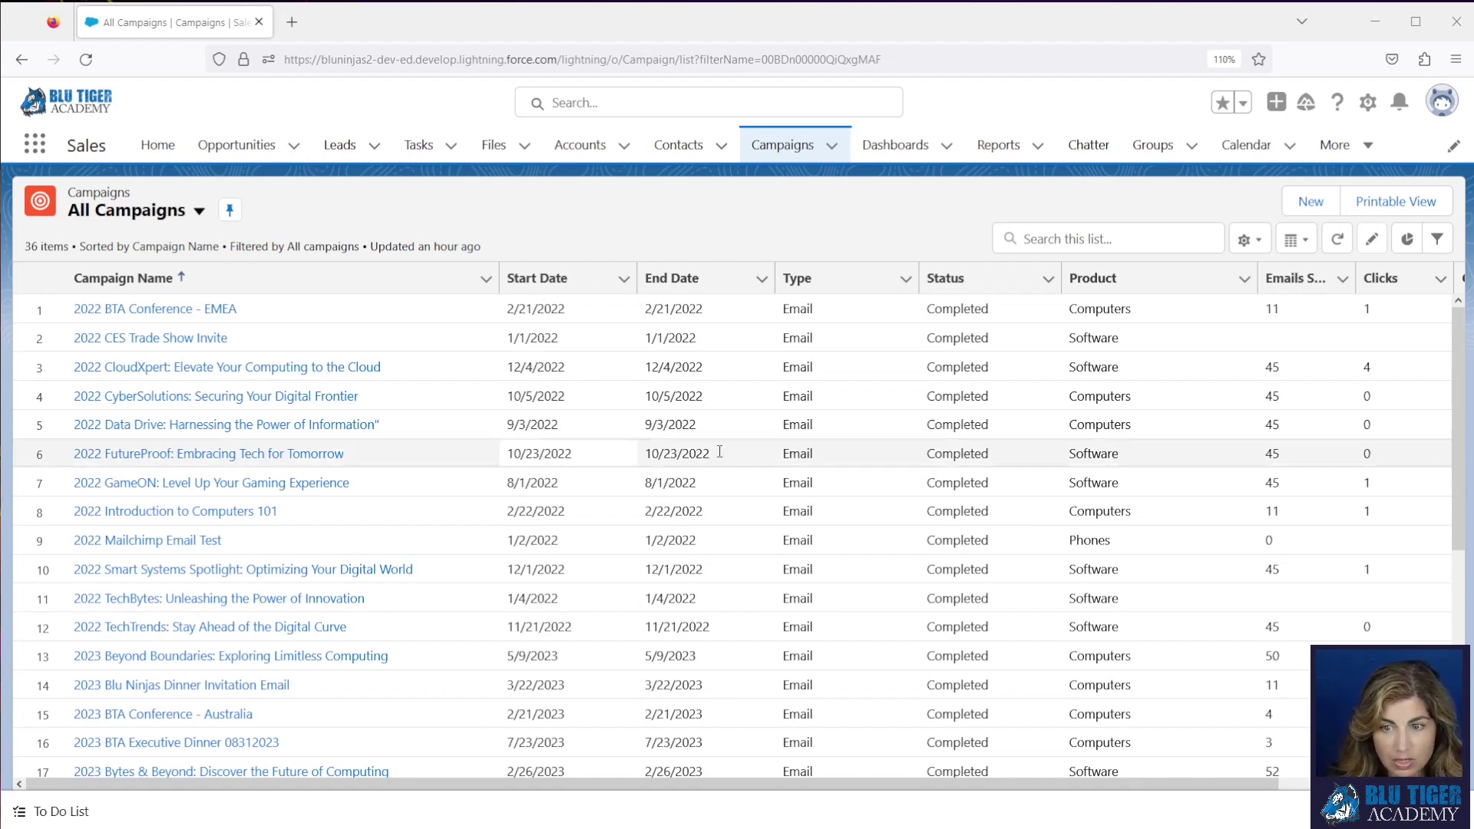
# Open the Campaign object's setup and bring up its Campaign Layout page layout for editing
pyautogui.click(1369, 107)
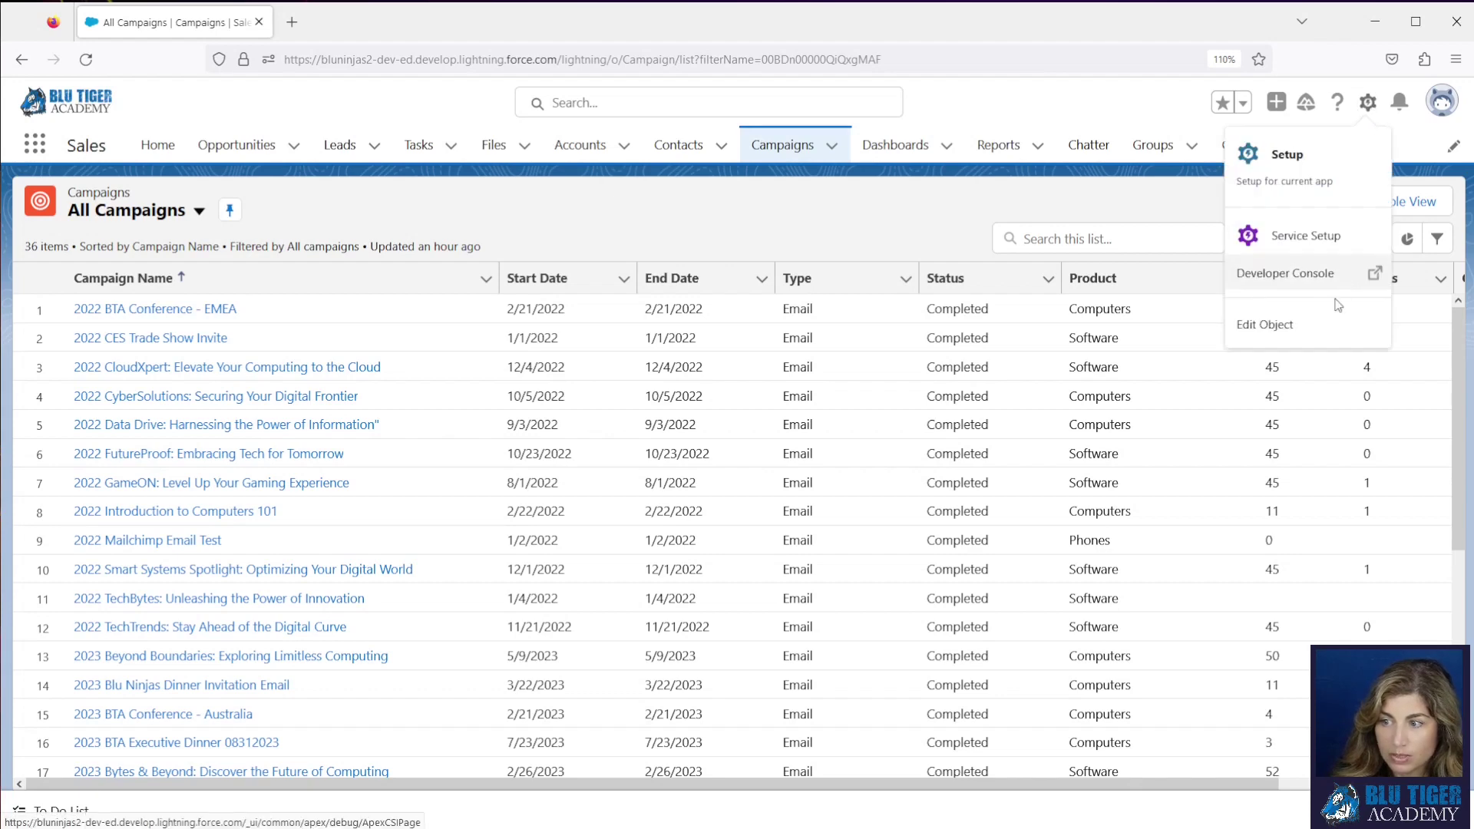
pyautogui.click(1328, 324)
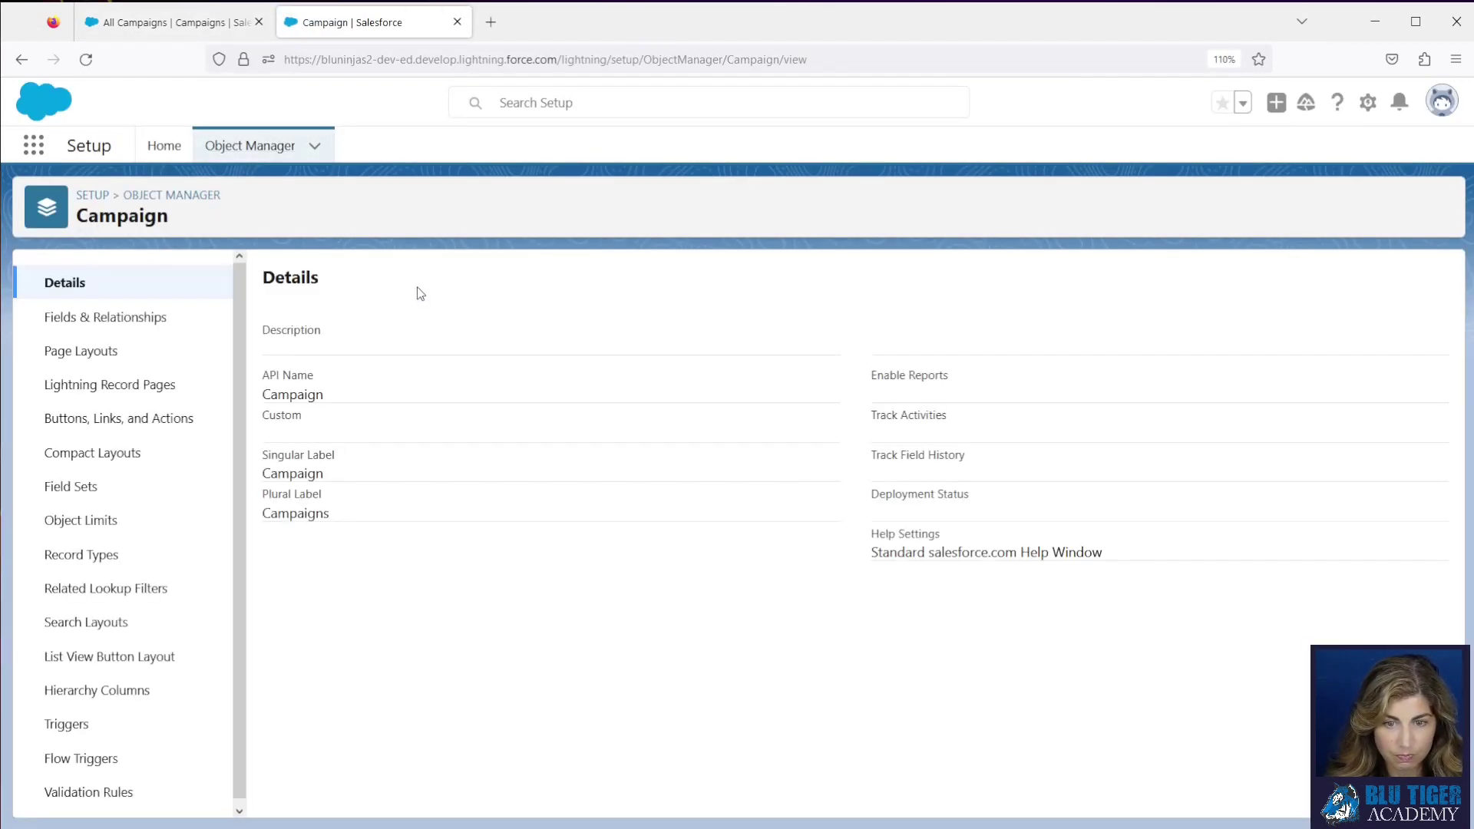
pyautogui.click(71, 353)
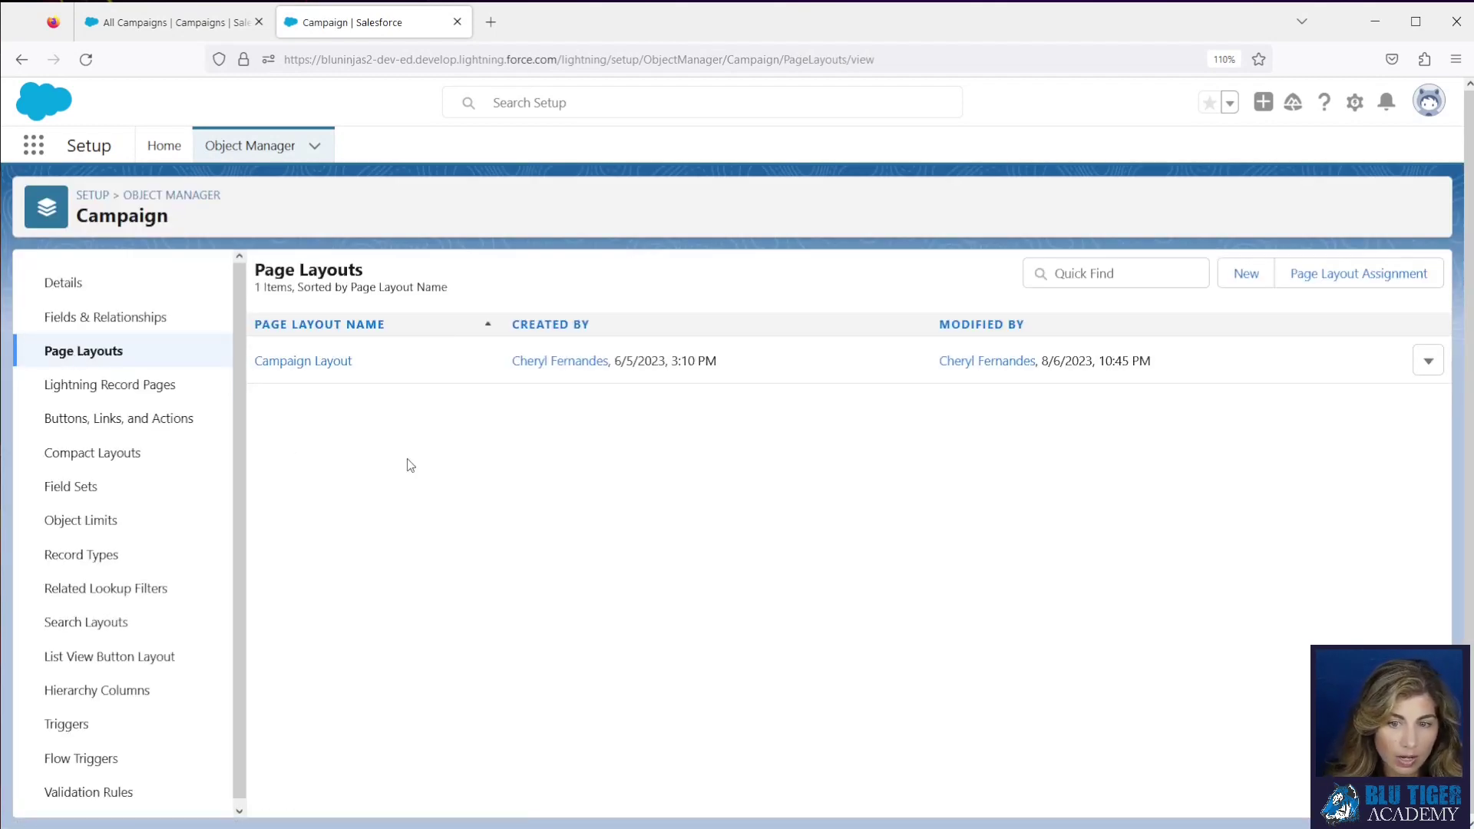
pyautogui.click(303, 362)
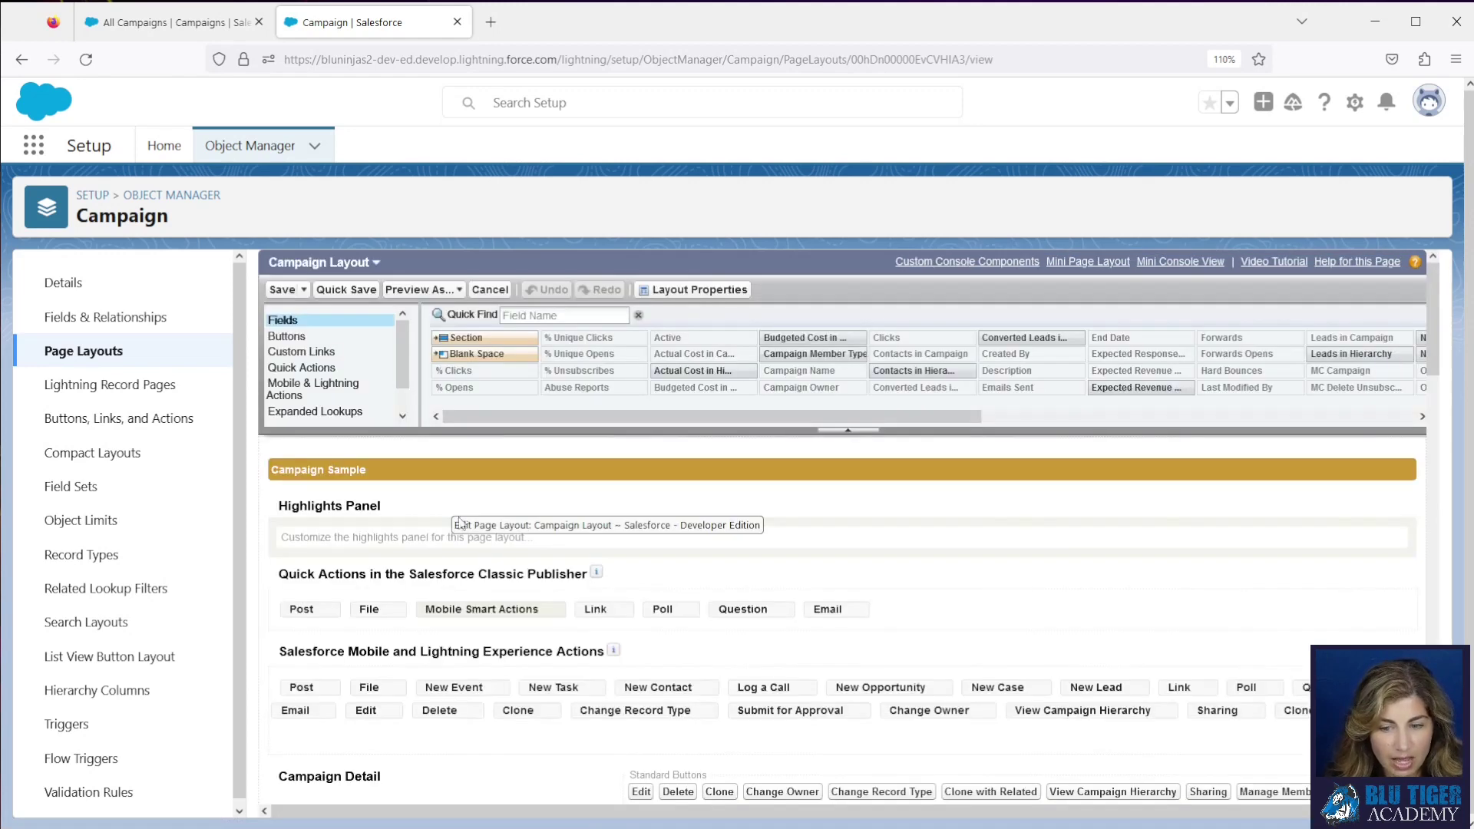
pyautogui.scroll(-10, 482, 541)
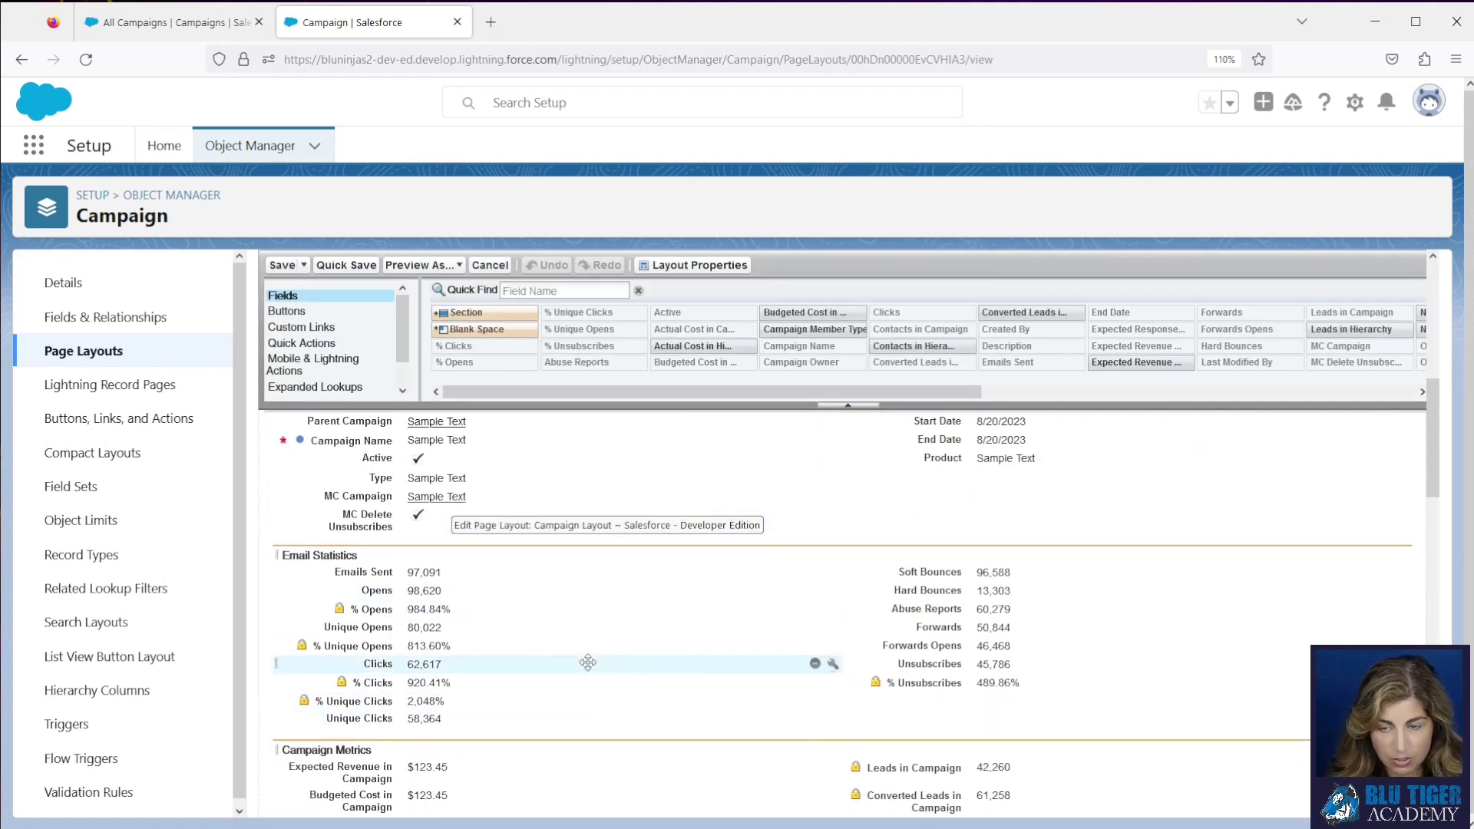
pyautogui.scroll(10, 589, 662)
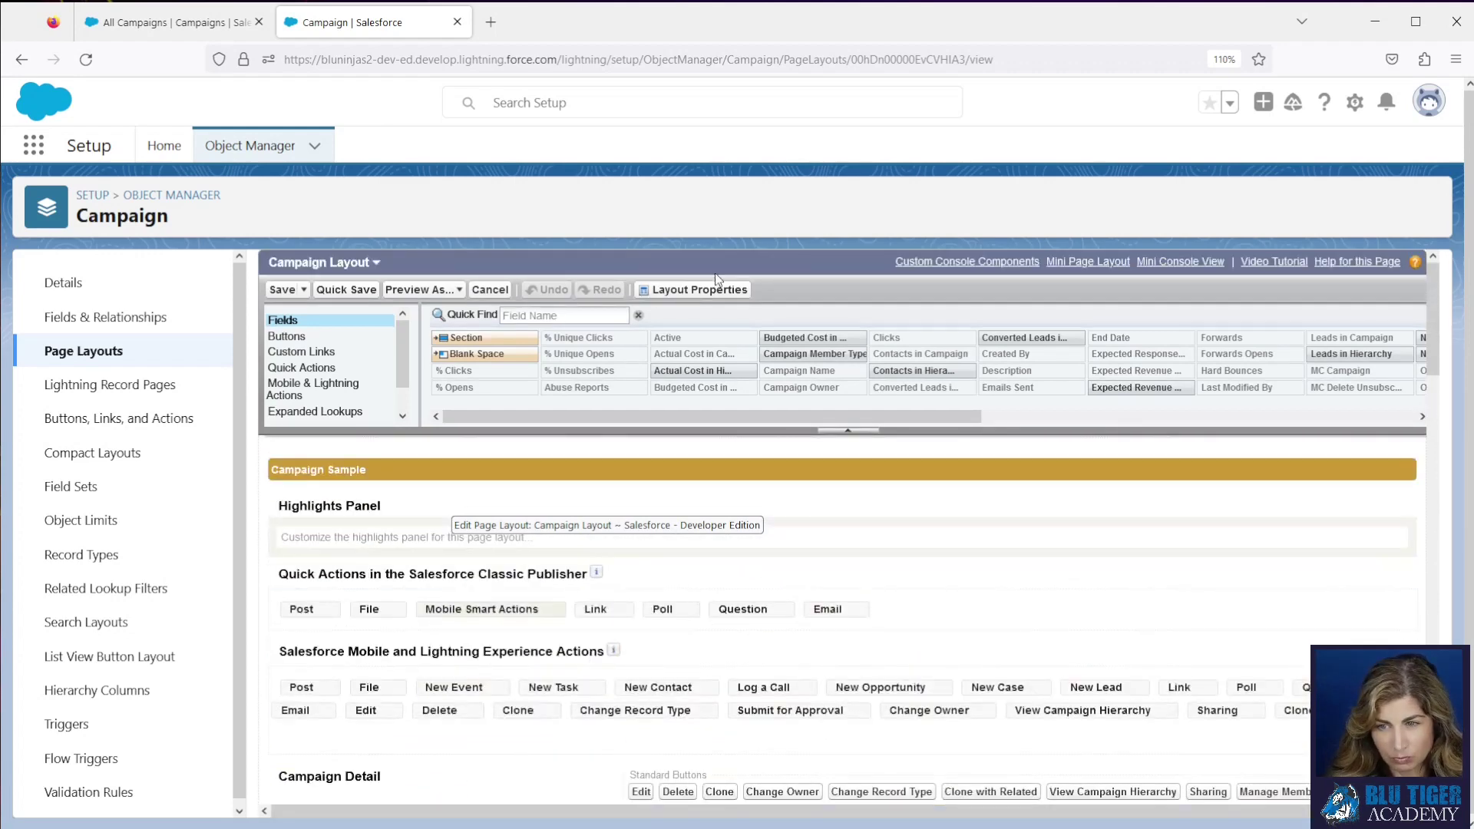
# Rename the page layout to Email Layout and save it without leaving the editor
pyautogui.click(700, 290)
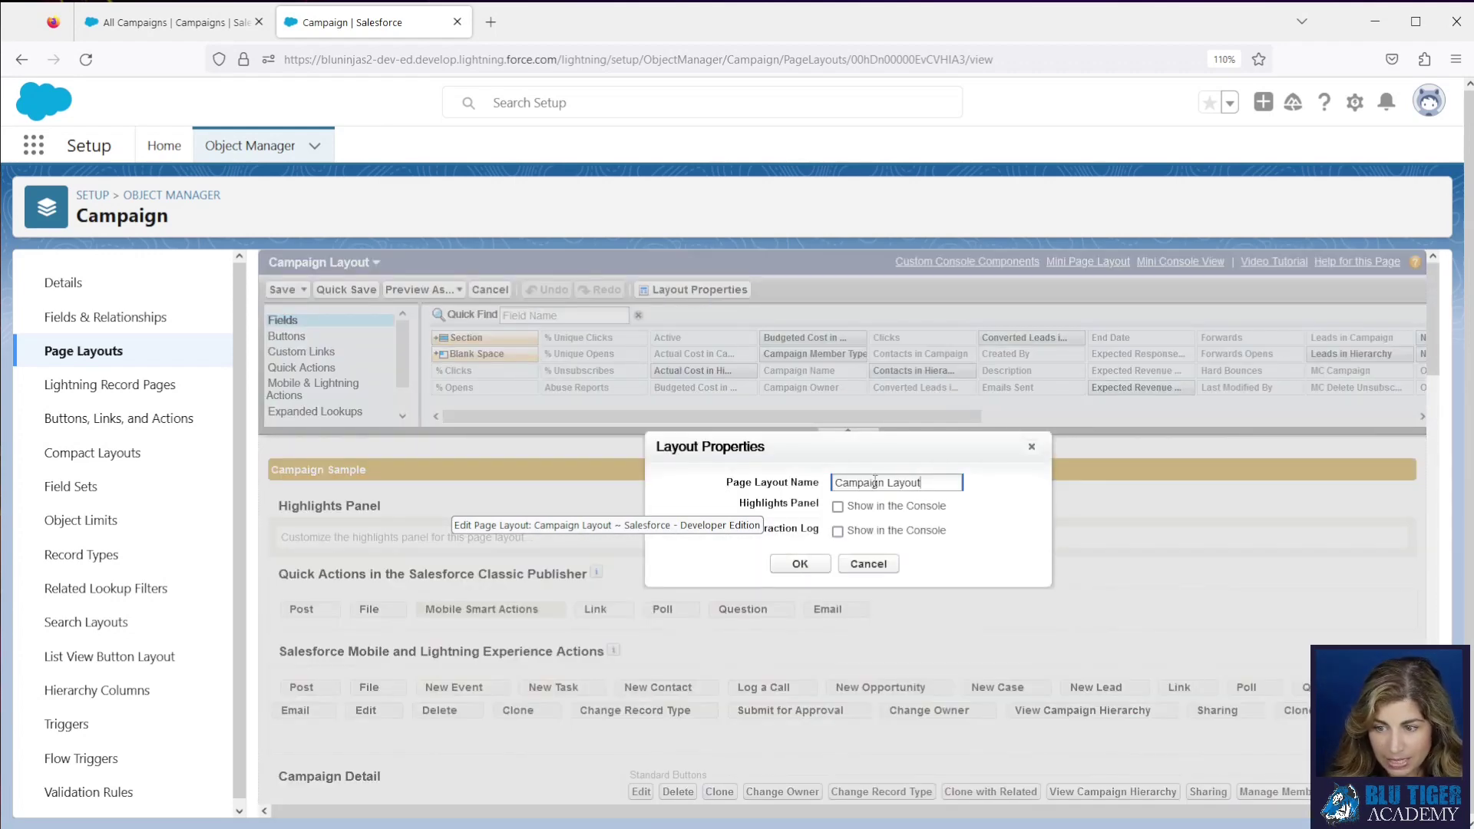
pyautogui.moveTo(885, 482); pyautogui.dragTo(813, 480)
pyautogui.write('Email')
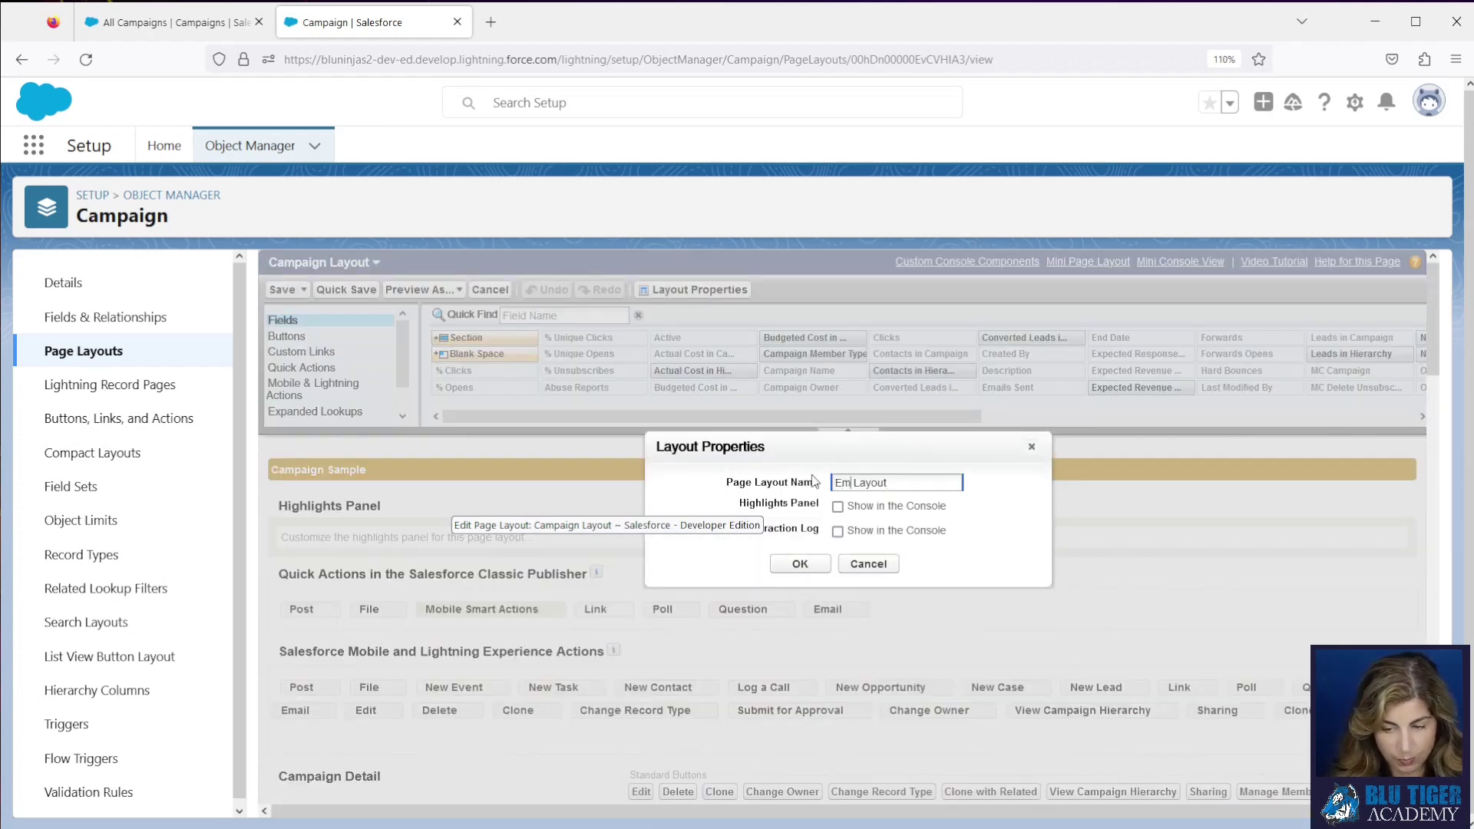
pyautogui.click(802, 564)
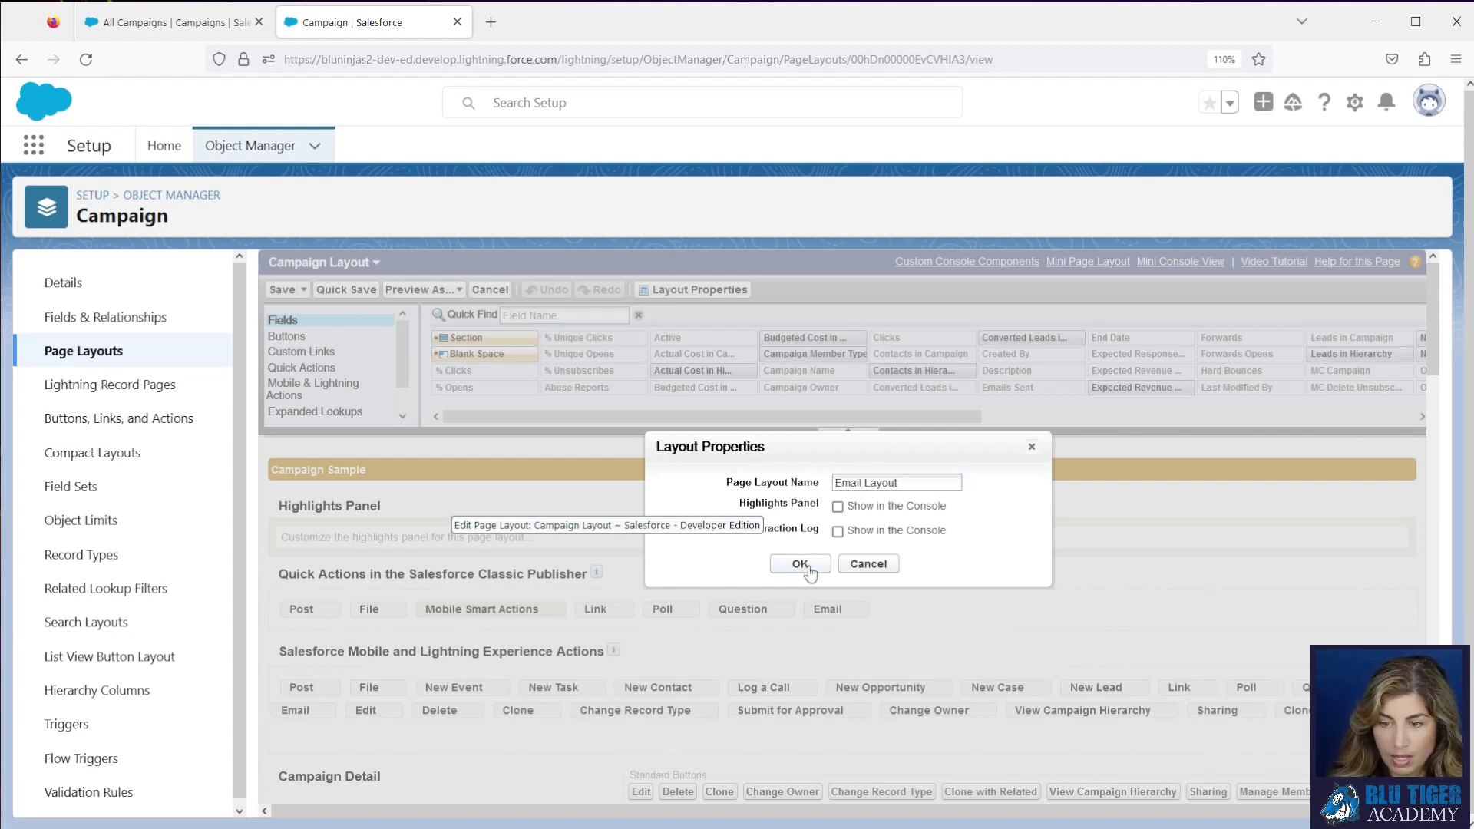
pyautogui.click(349, 288)
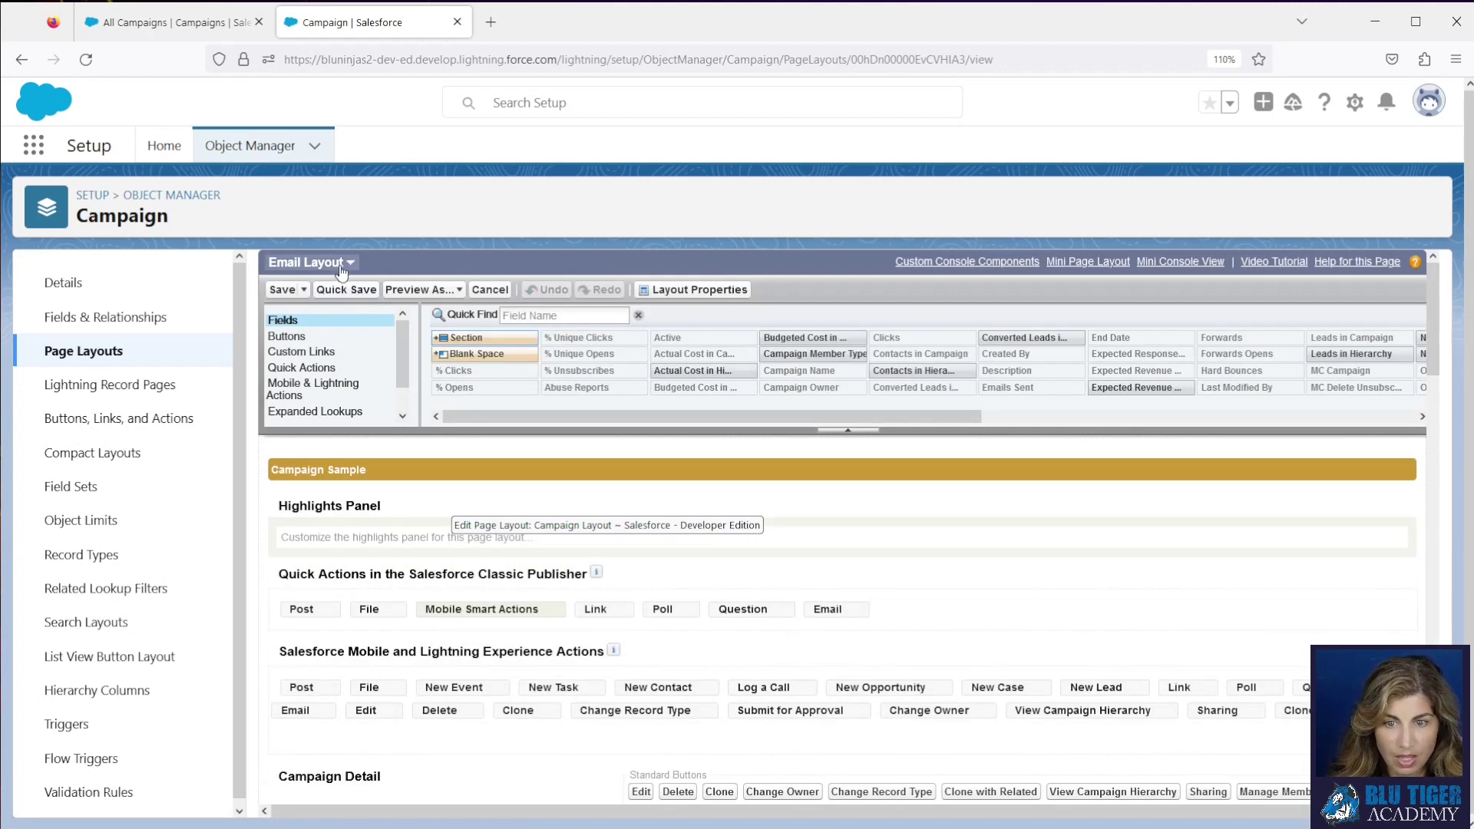
# Make the Type and Product fields required in the Campaign Information section
pyautogui.scroll(-2, 685, 542)
pyautogui.scroll(-4, 685, 542)
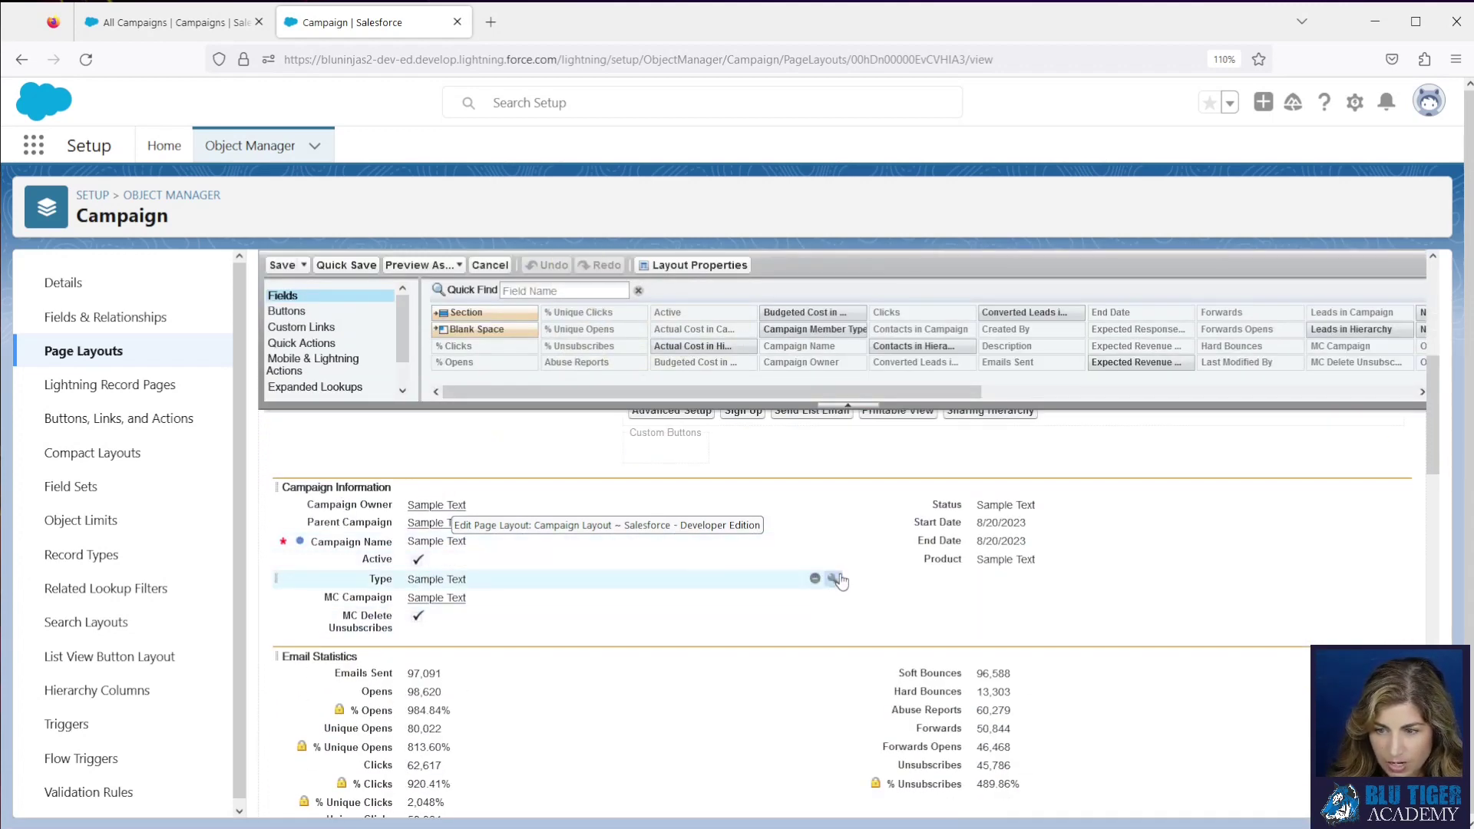
pyautogui.click(833, 580)
pyautogui.click(905, 536)
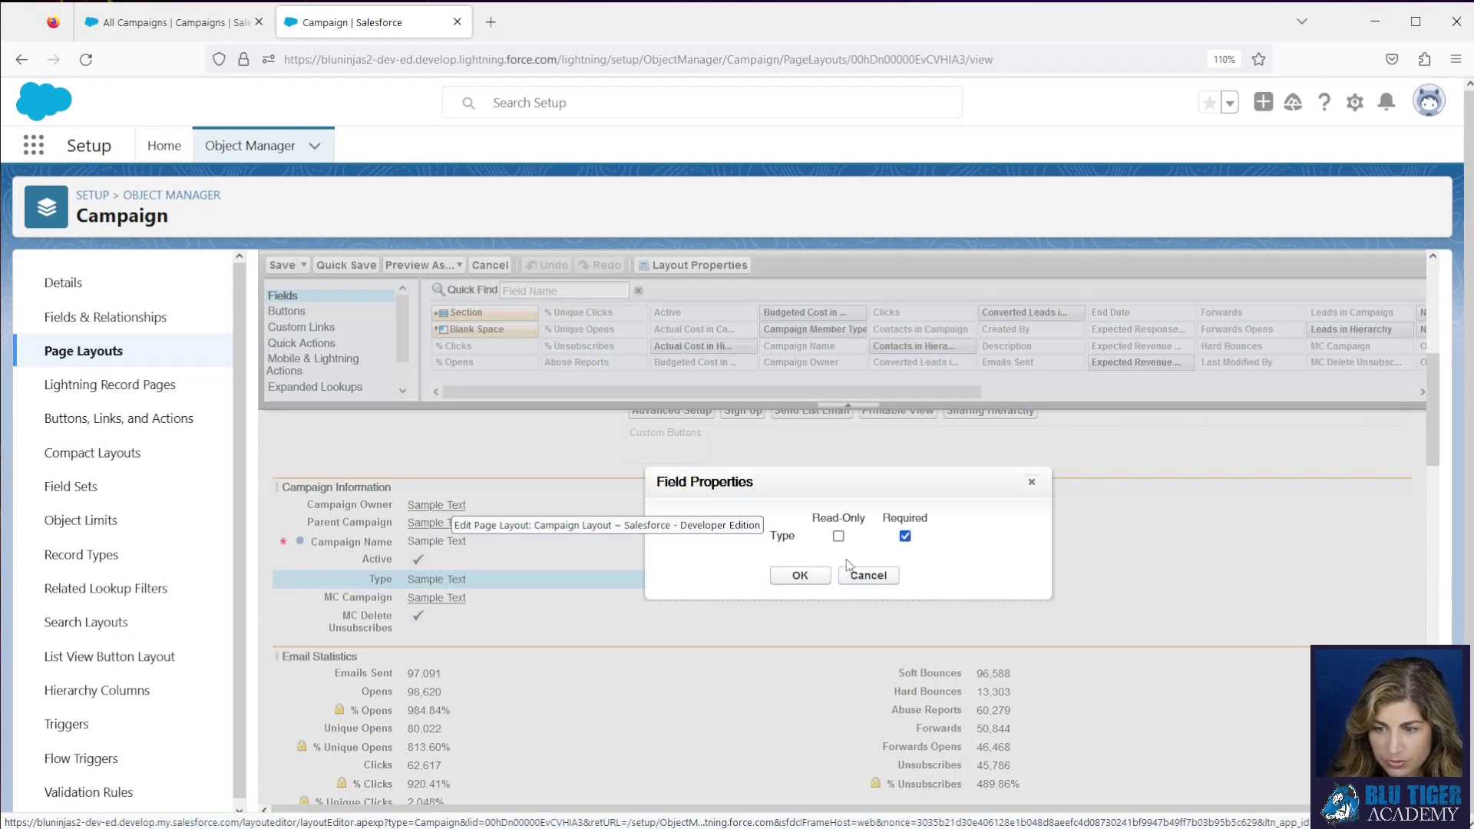
pyautogui.click(800, 575)
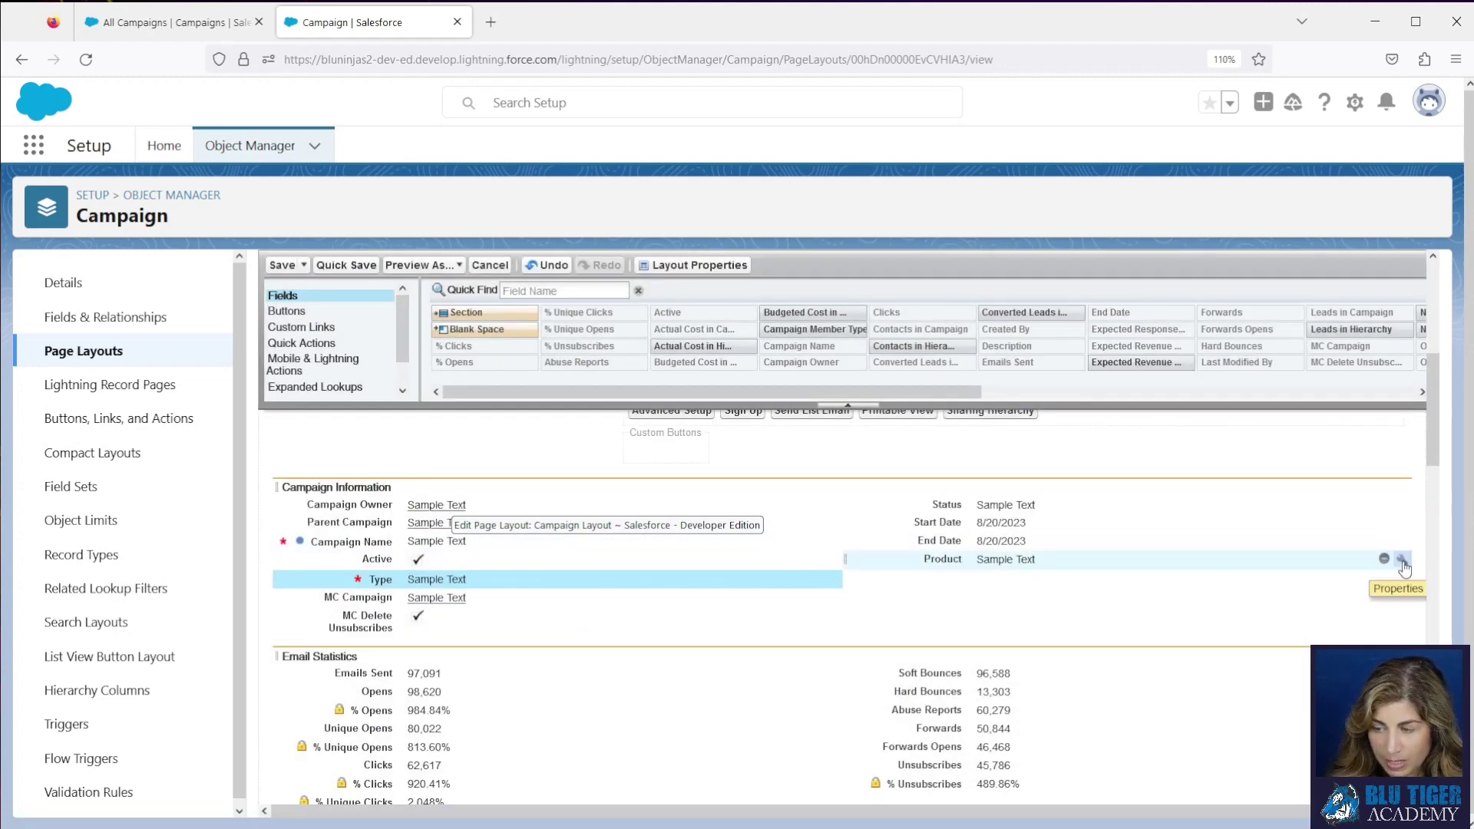
pyautogui.click(1392, 560)
pyautogui.click(911, 536)
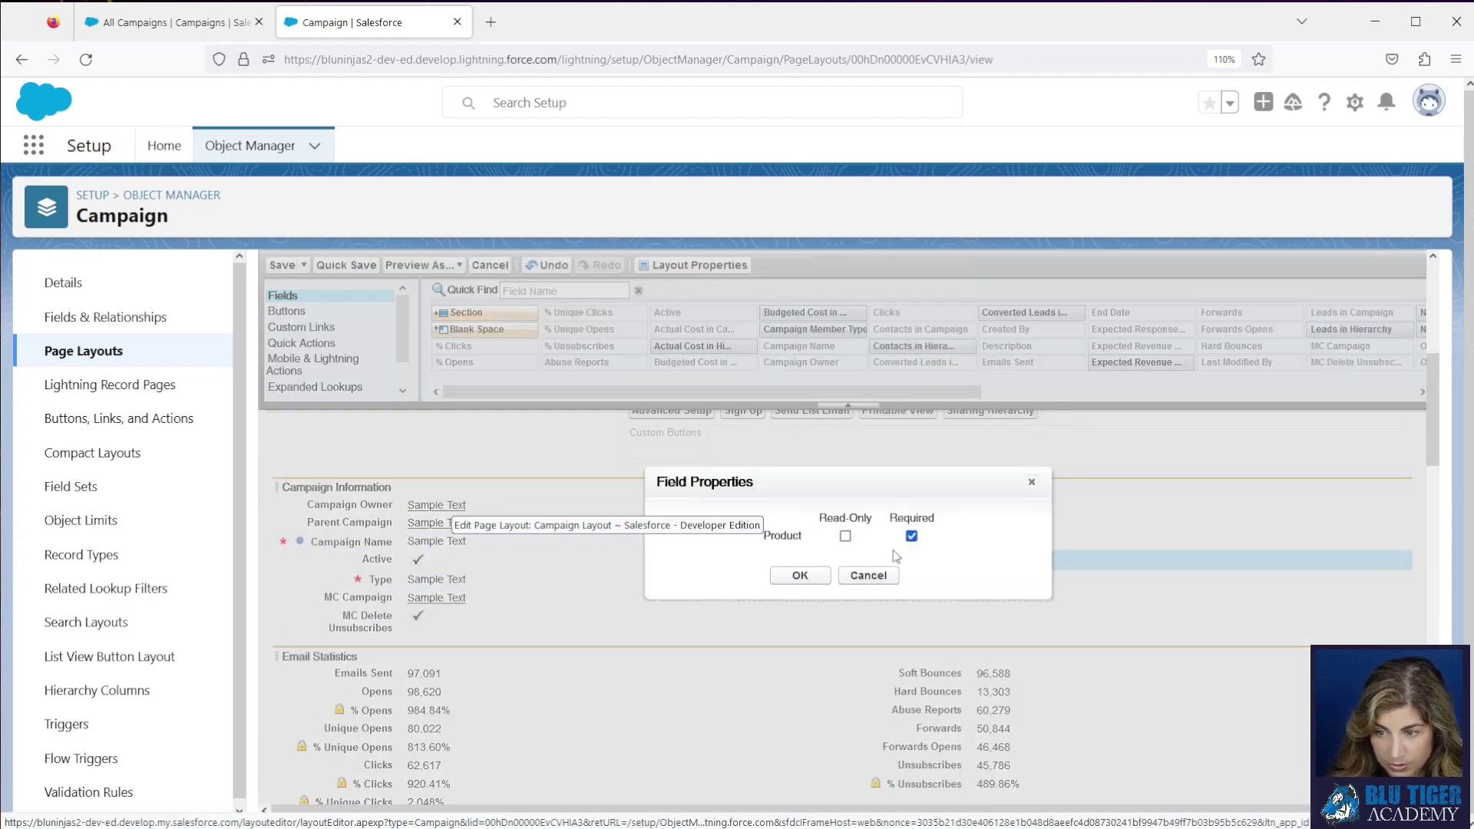
pyautogui.click(801, 576)
# Make the Start Date and End Date fields required in the Campaign Information section
pyautogui.click(1402, 523)
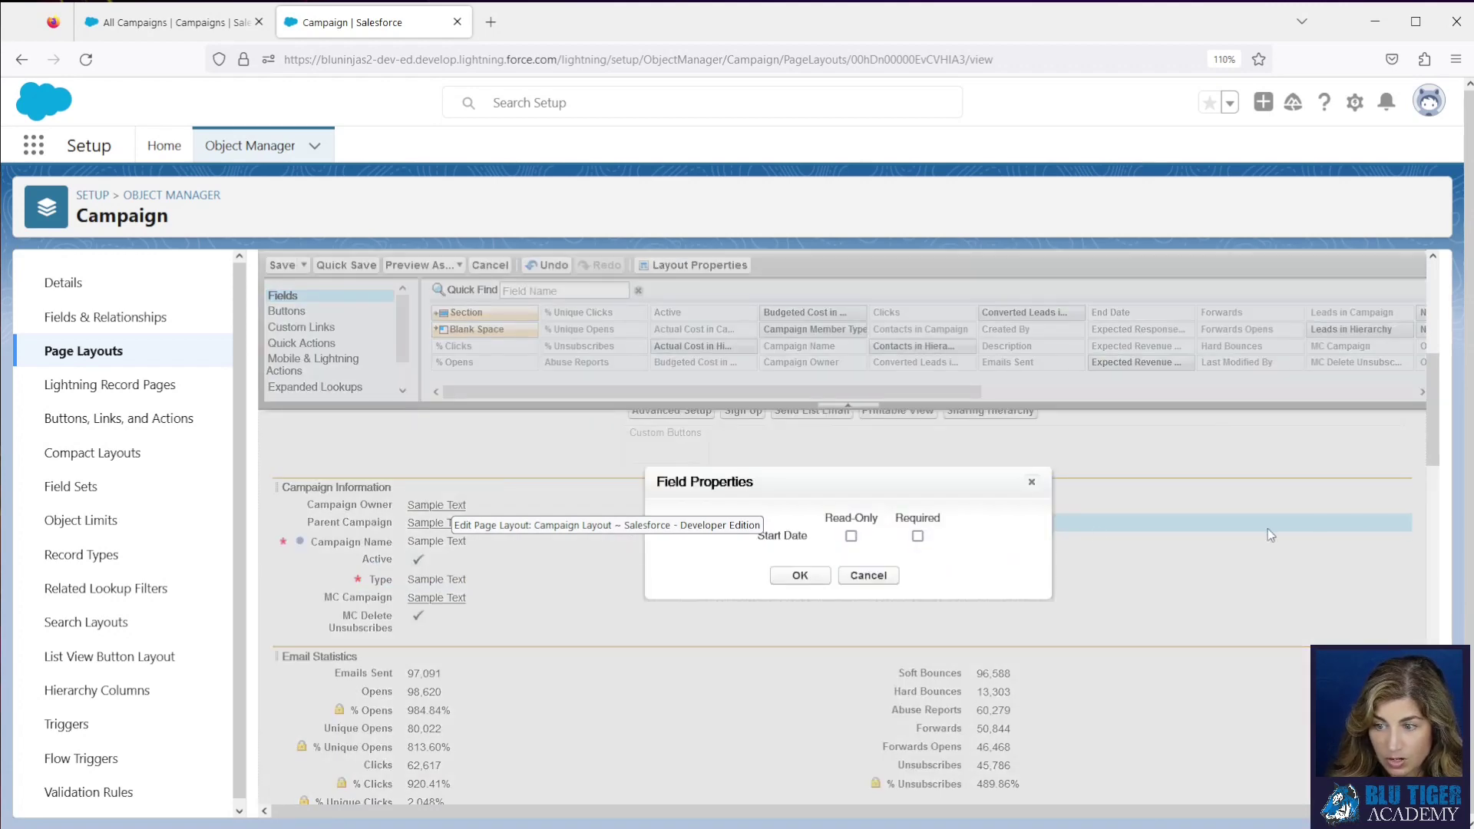
pyautogui.click(918, 536)
pyautogui.click(800, 576)
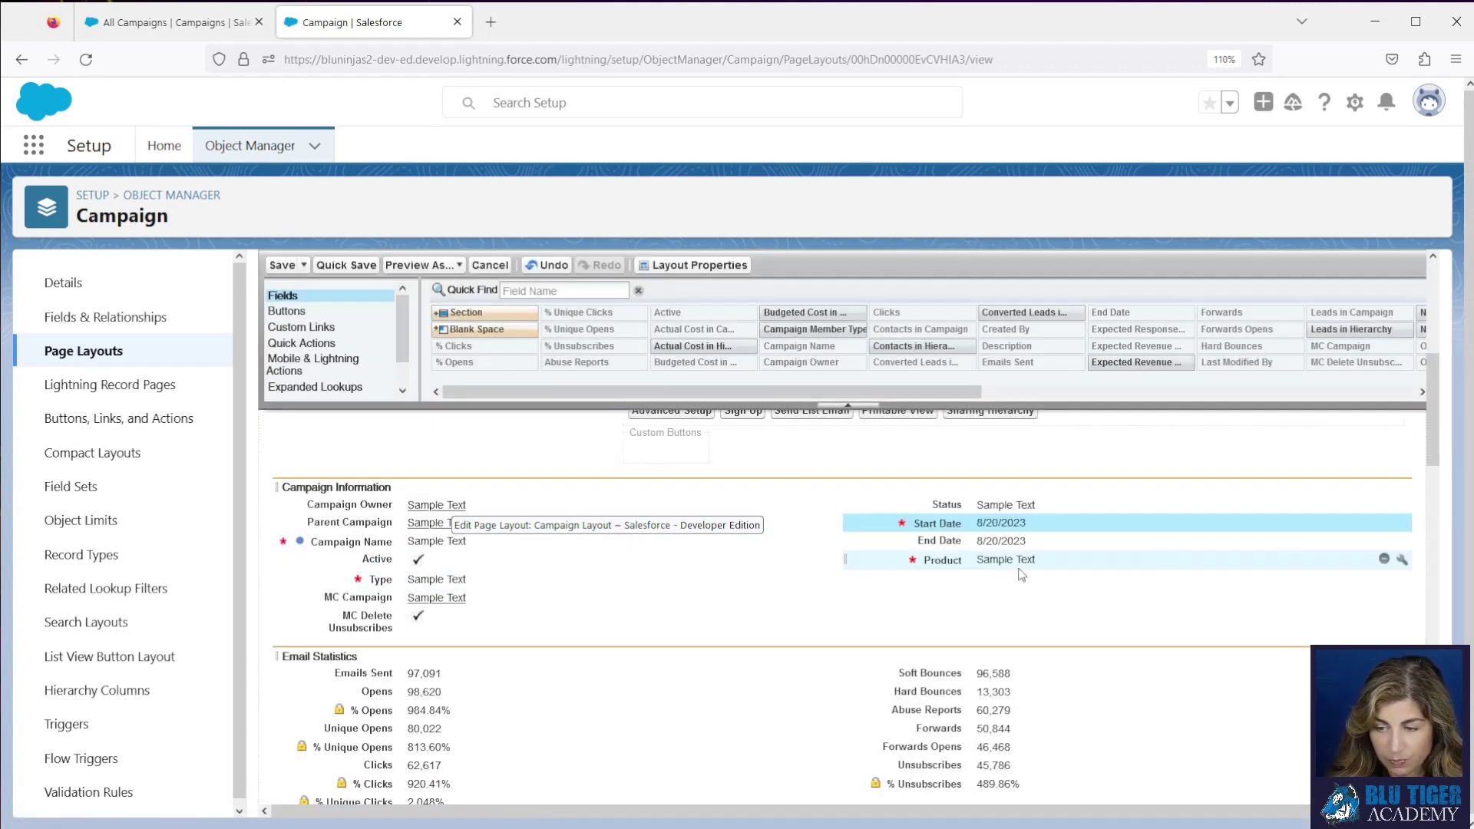
pyautogui.click(1402, 541)
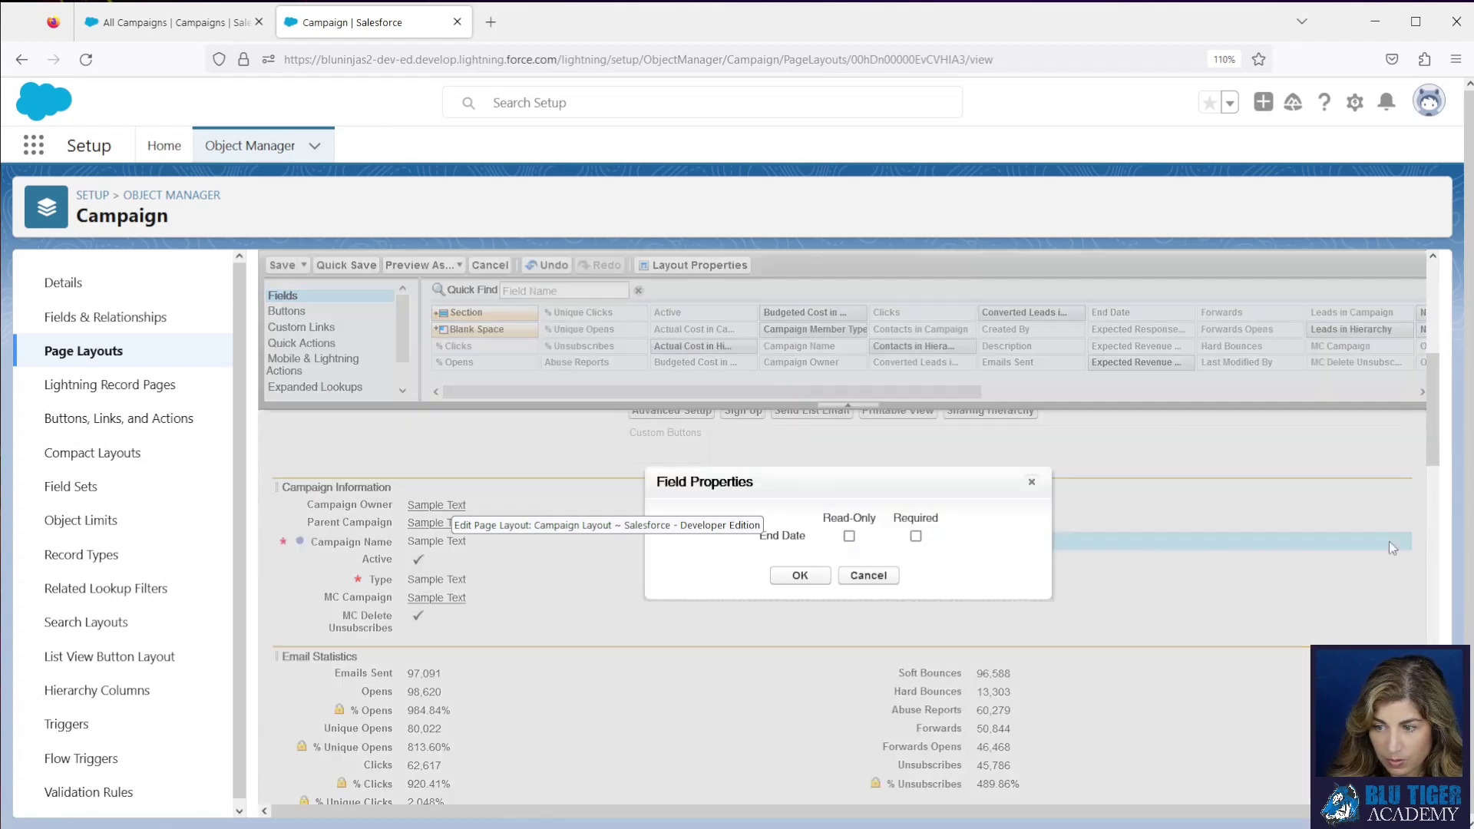
pyautogui.click(916, 536)
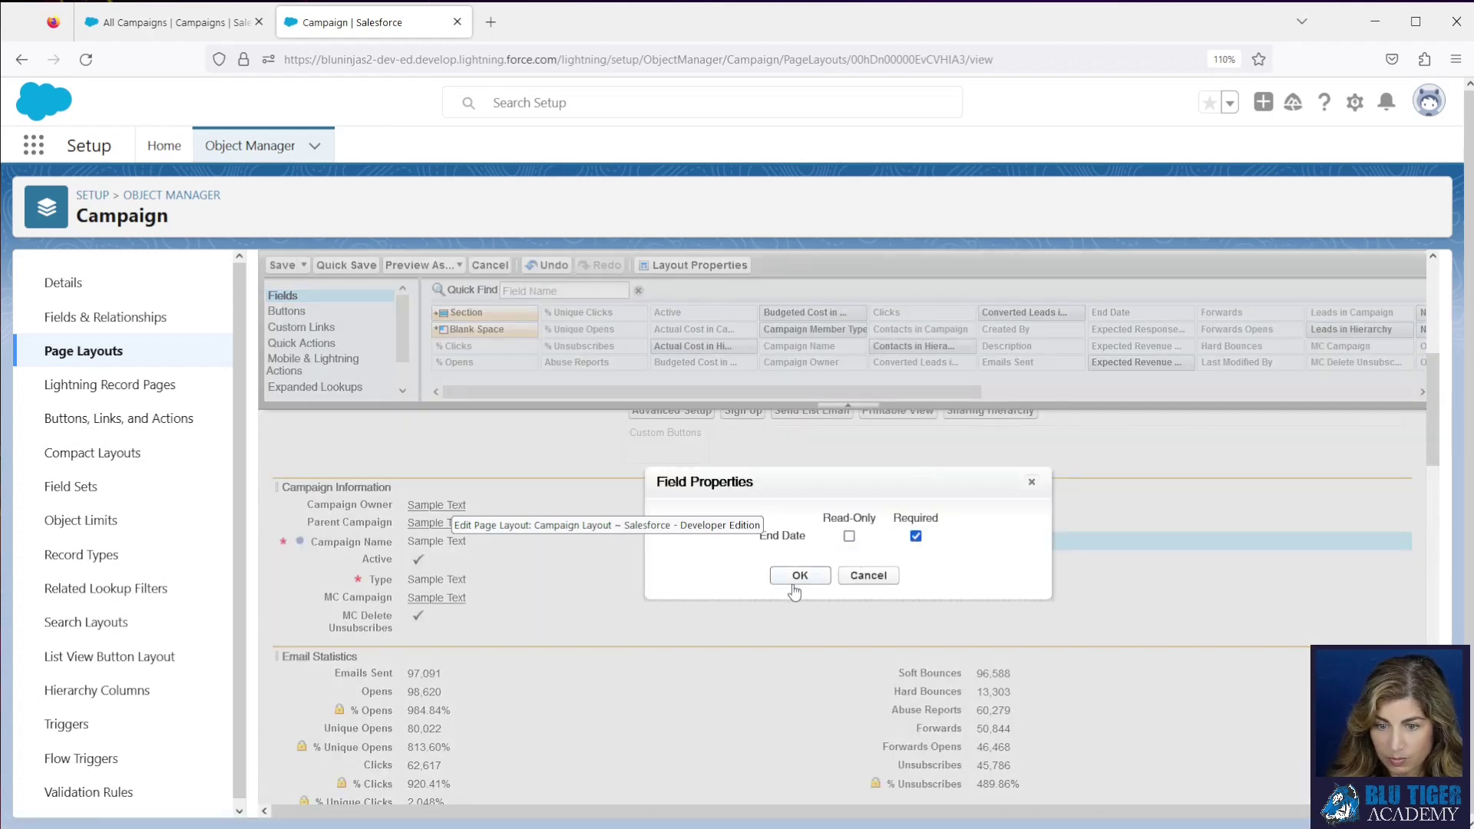
pyautogui.click(799, 578)
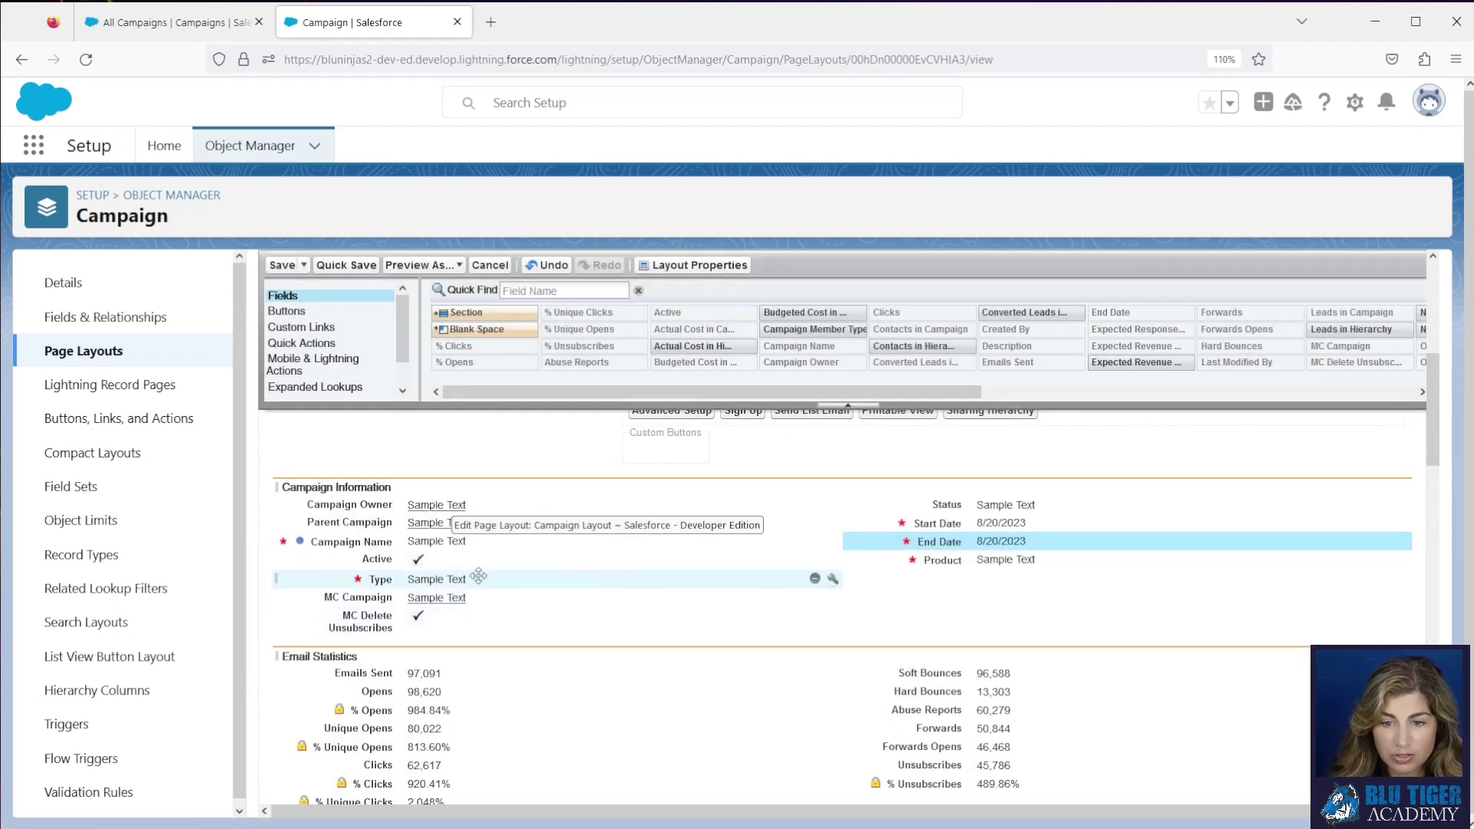
# Move the Description field from the Description Information section to Campaign Information, directly below Product
pyautogui.scroll(-4, 541, 592)
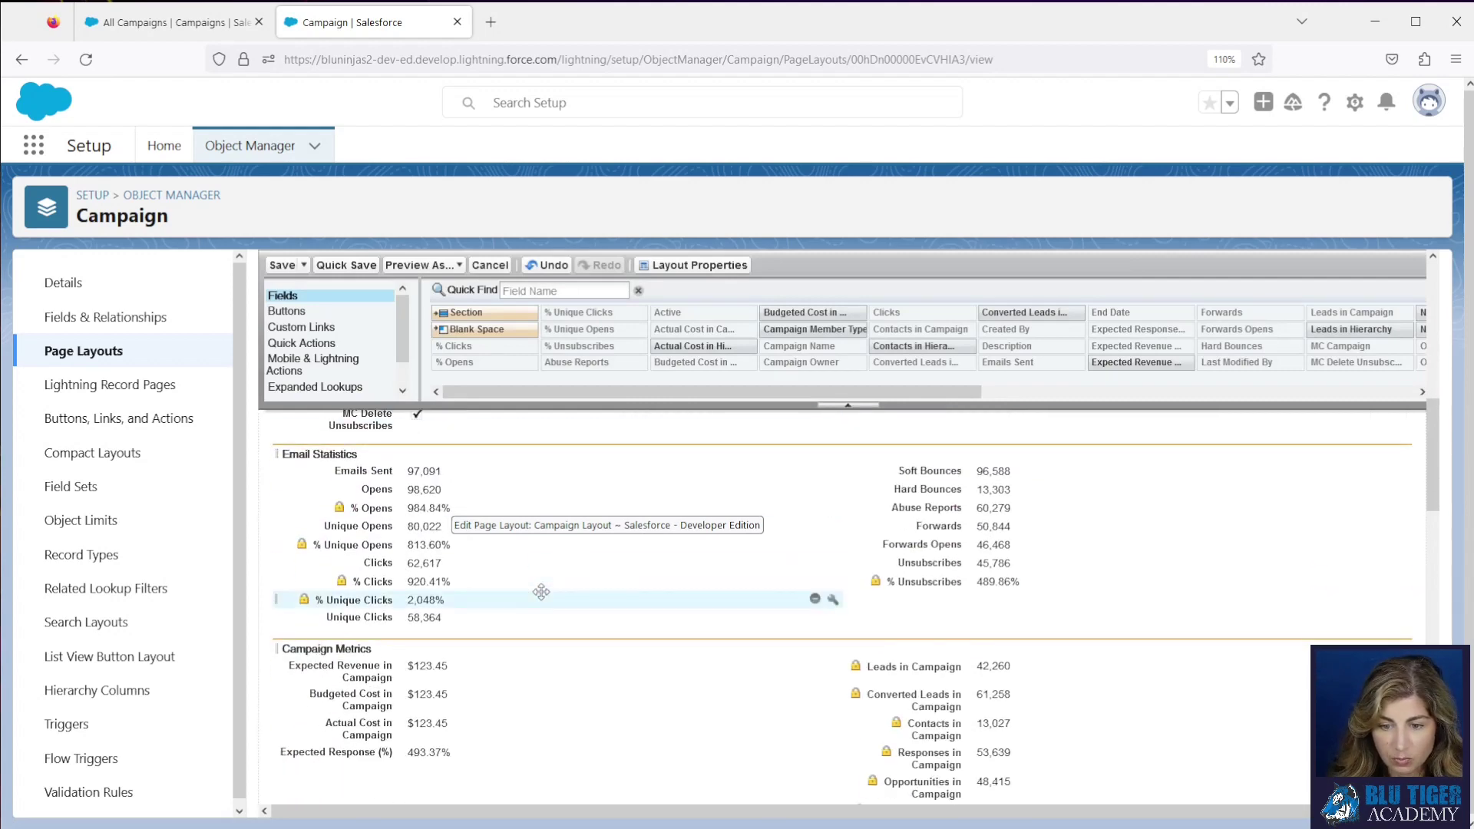
pyautogui.scroll(-4, 541, 592)
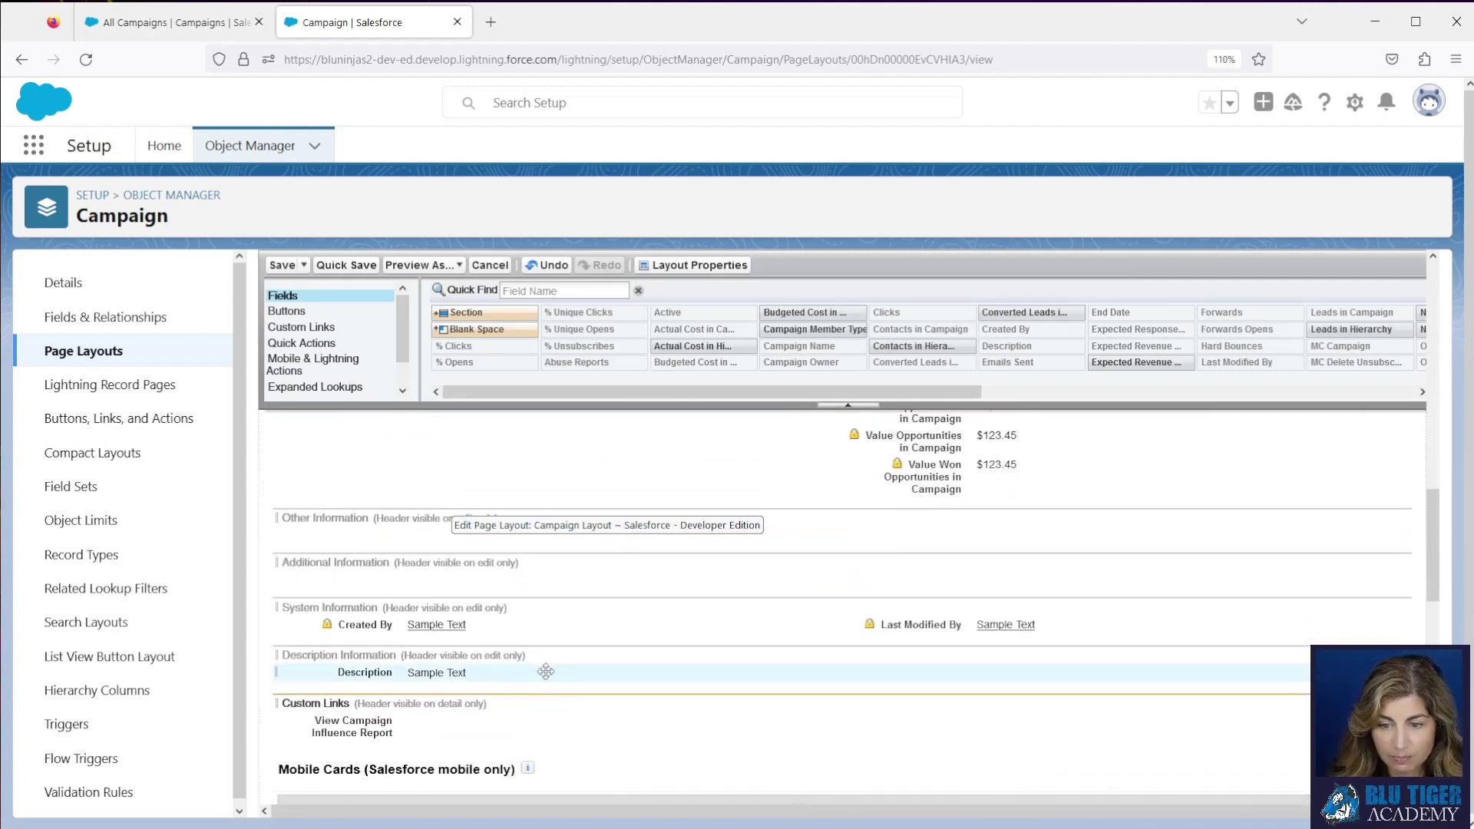
pyautogui.moveTo(547, 674); pyautogui.dragTo(560, 472)
pyautogui.scroll(4, 569, 599)
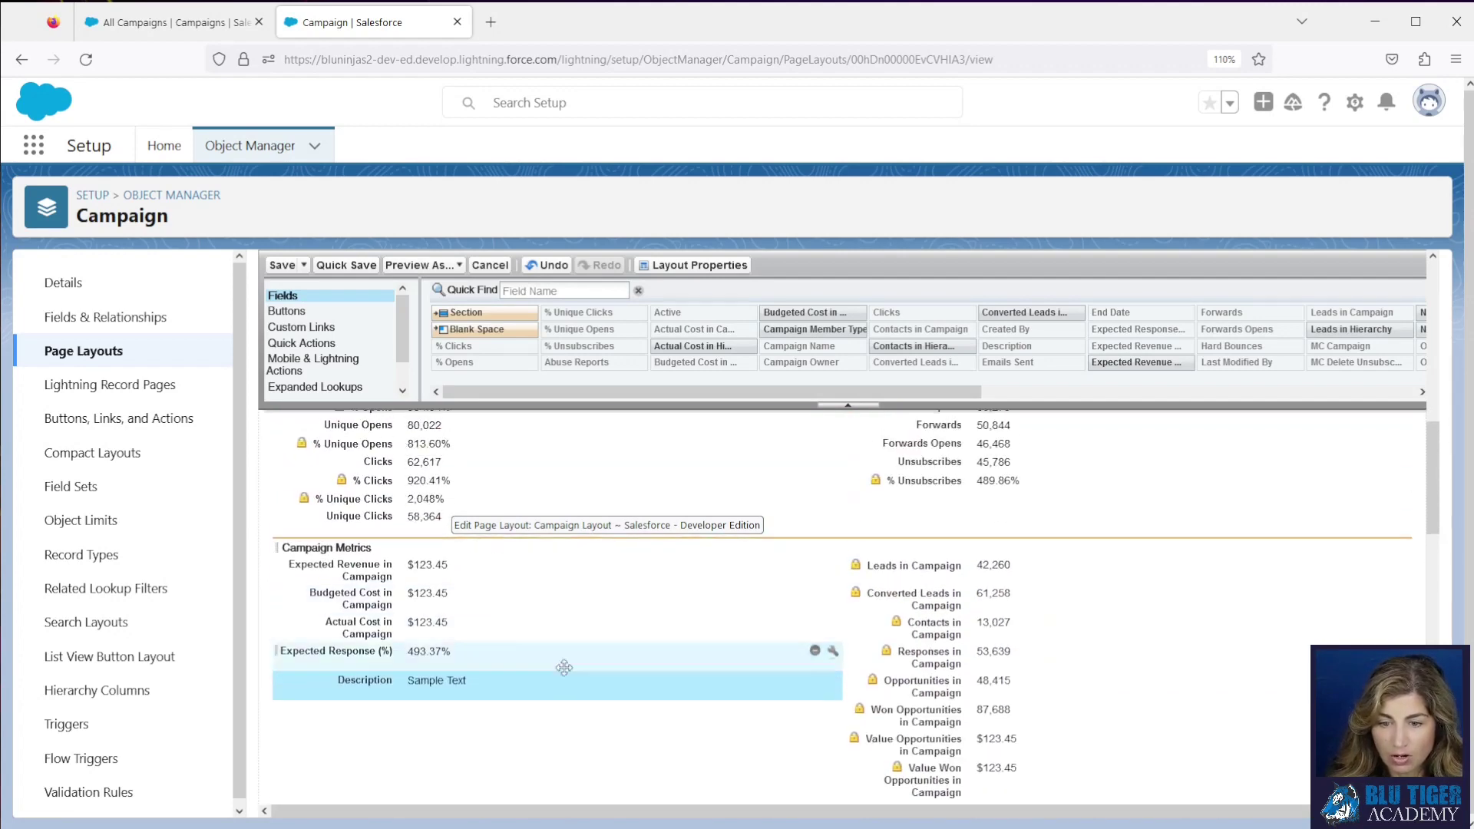
pyautogui.moveTo(530, 685); pyautogui.dragTo(873, 495)
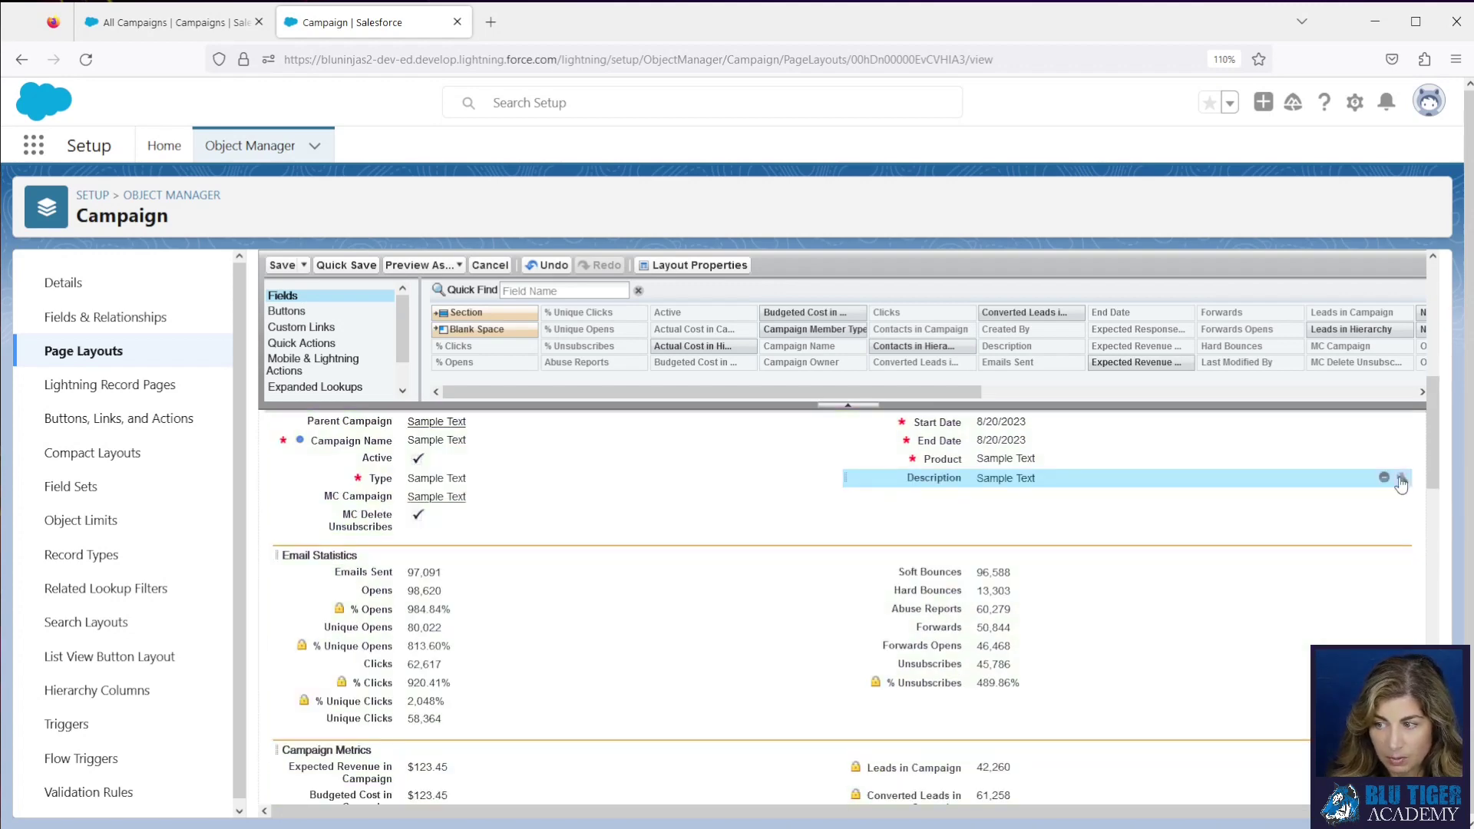
# Make the Description field required and save the layout while keeping the editor open
pyautogui.click(1402, 483)
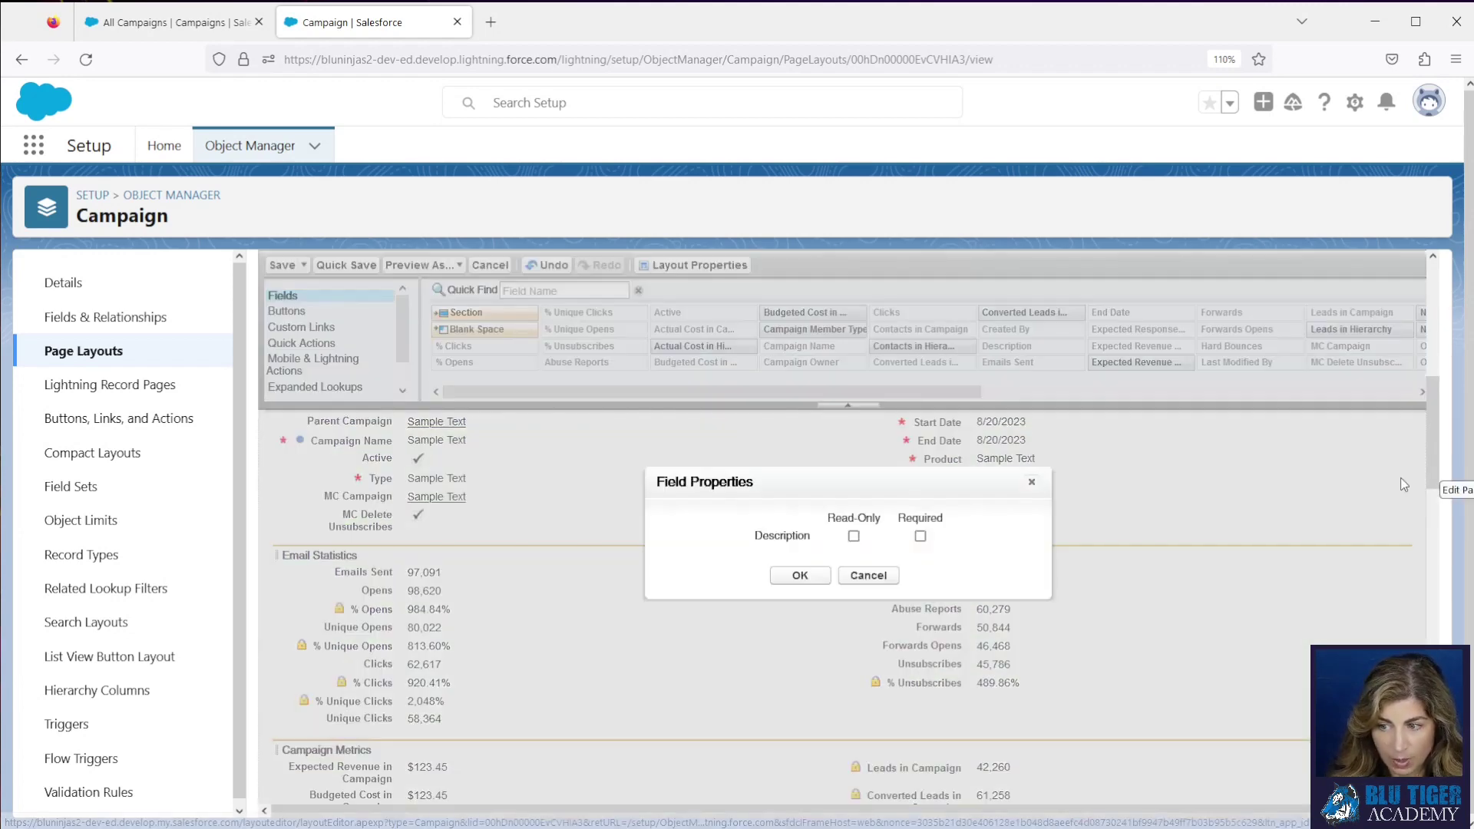
pyautogui.click(921, 536)
pyautogui.click(799, 578)
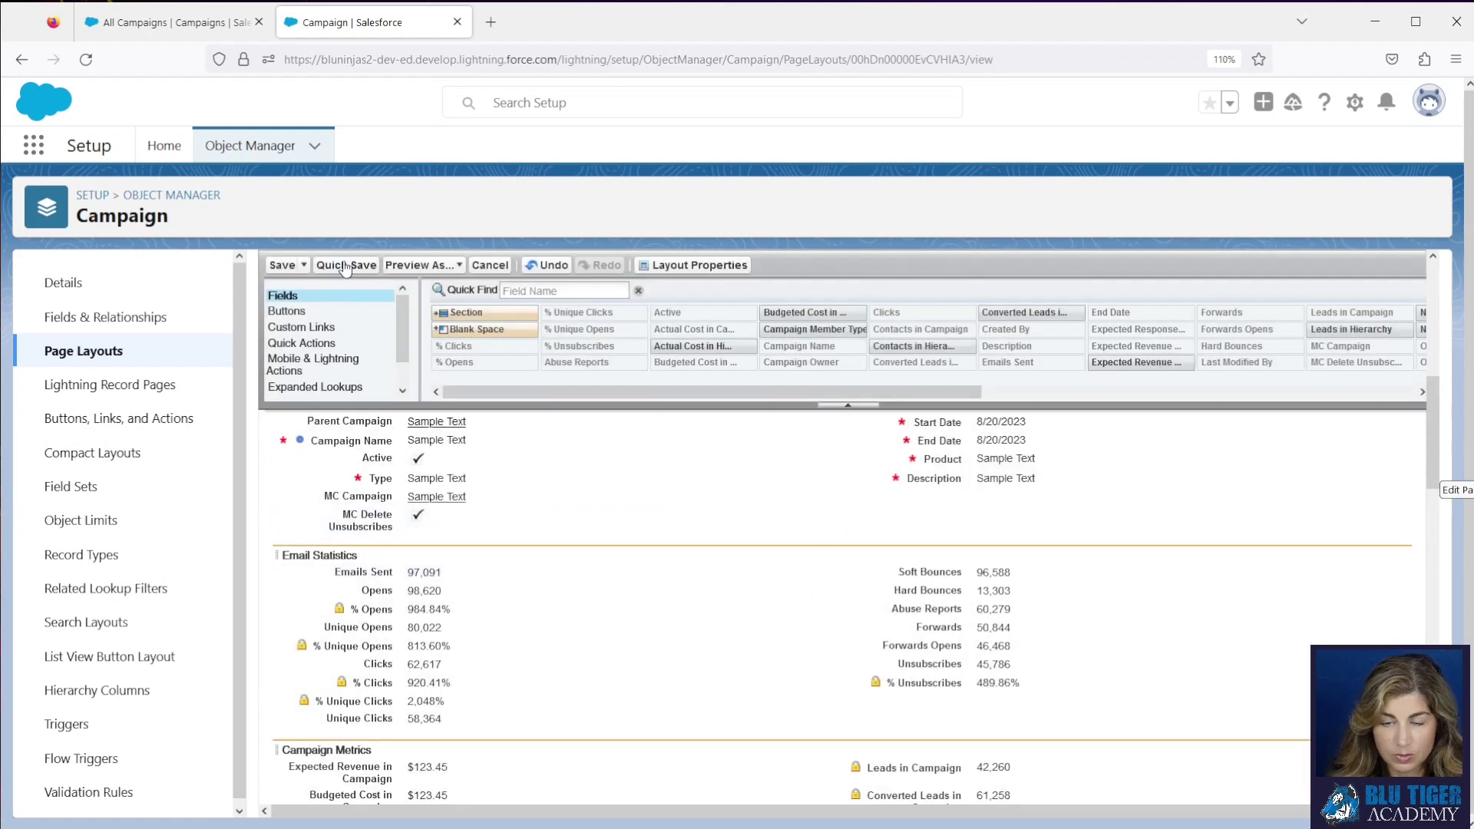
pyautogui.click(345, 265)
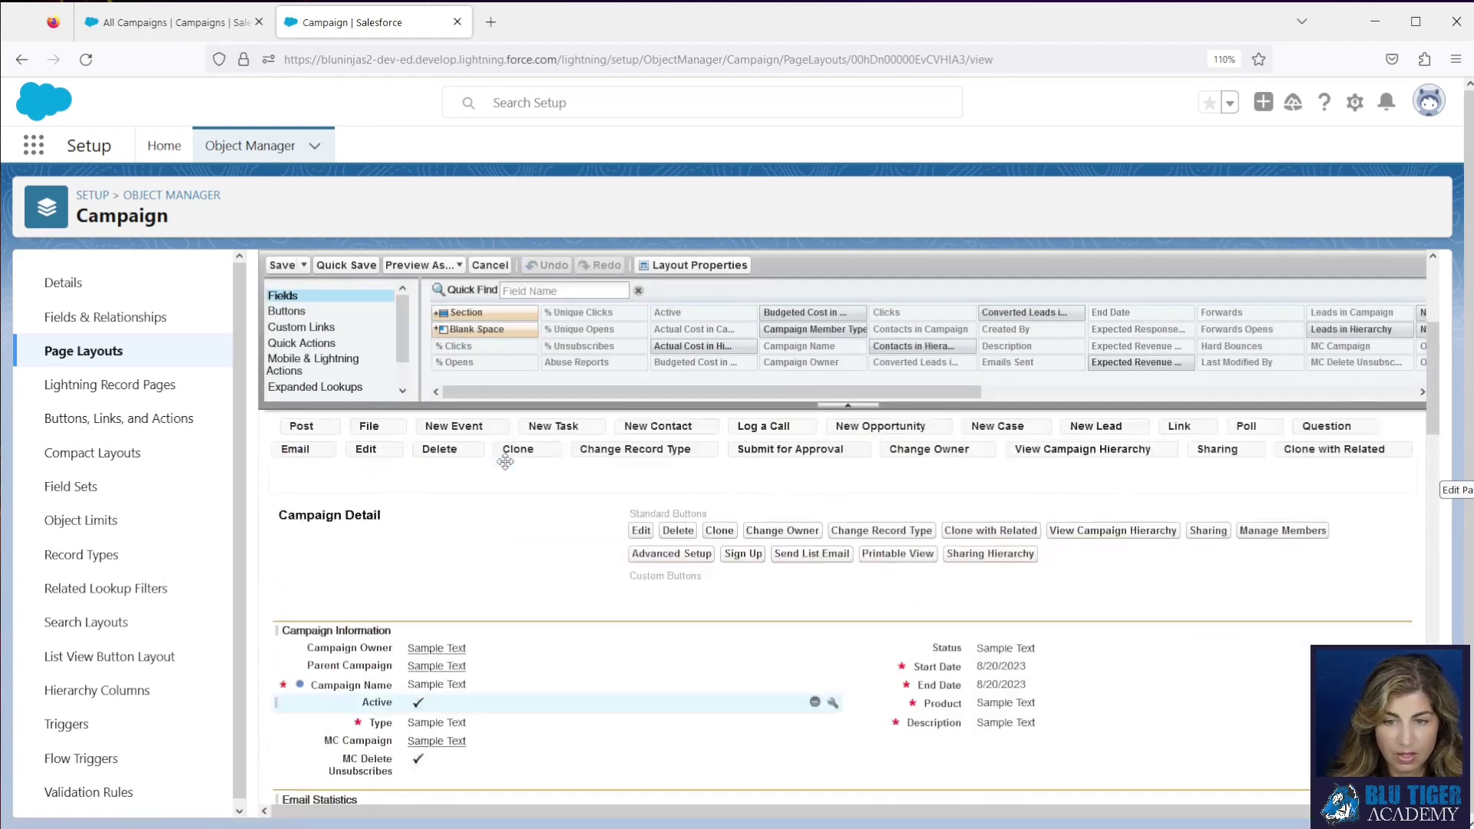
# Save a copy of the Email Layout under the name Trade Show Layout
pyautogui.scroll(4, 505, 462)
pyautogui.click(335, 266)
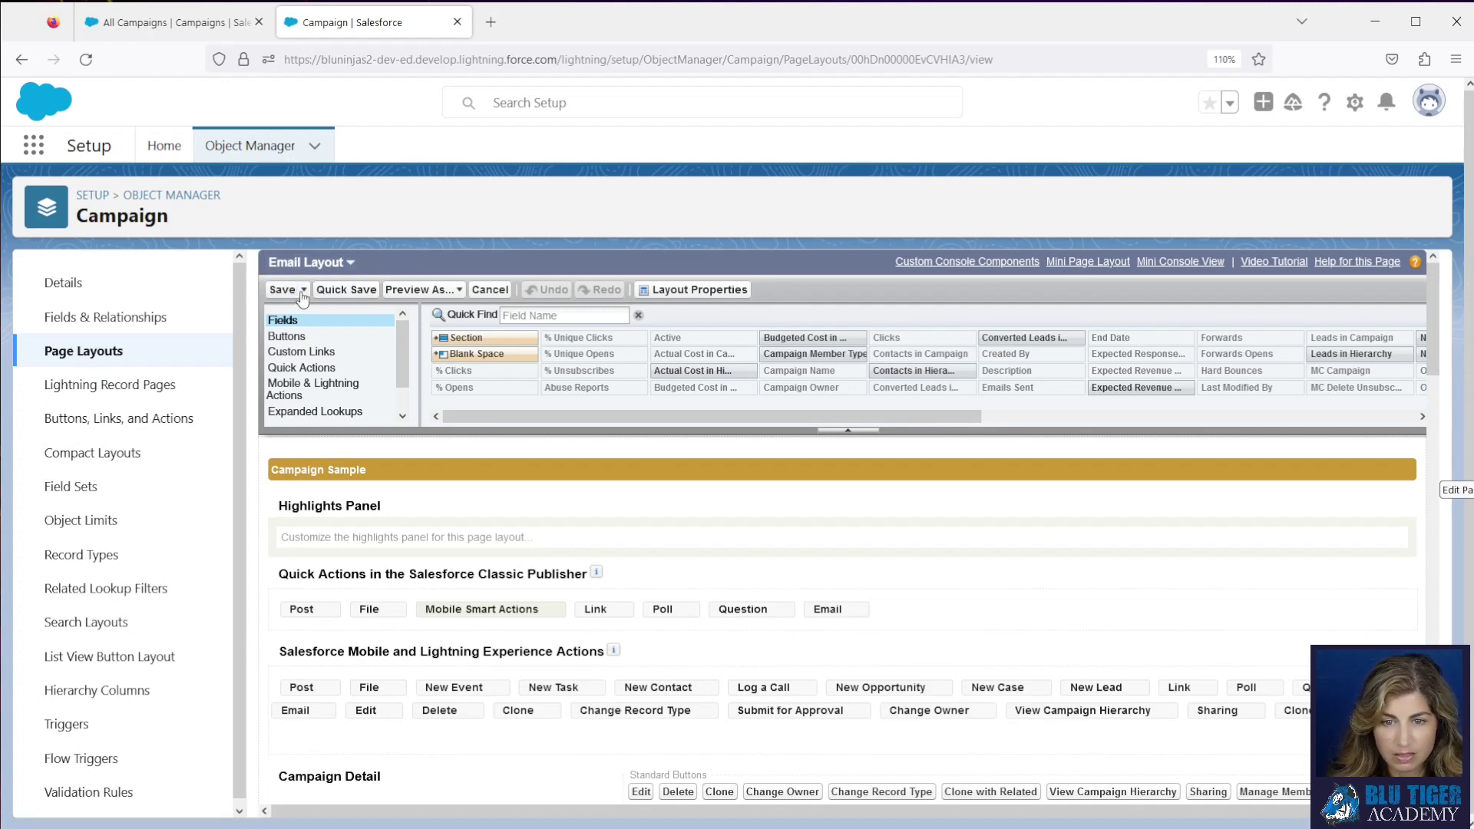
pyautogui.click(303, 293)
pyautogui.click(307, 318)
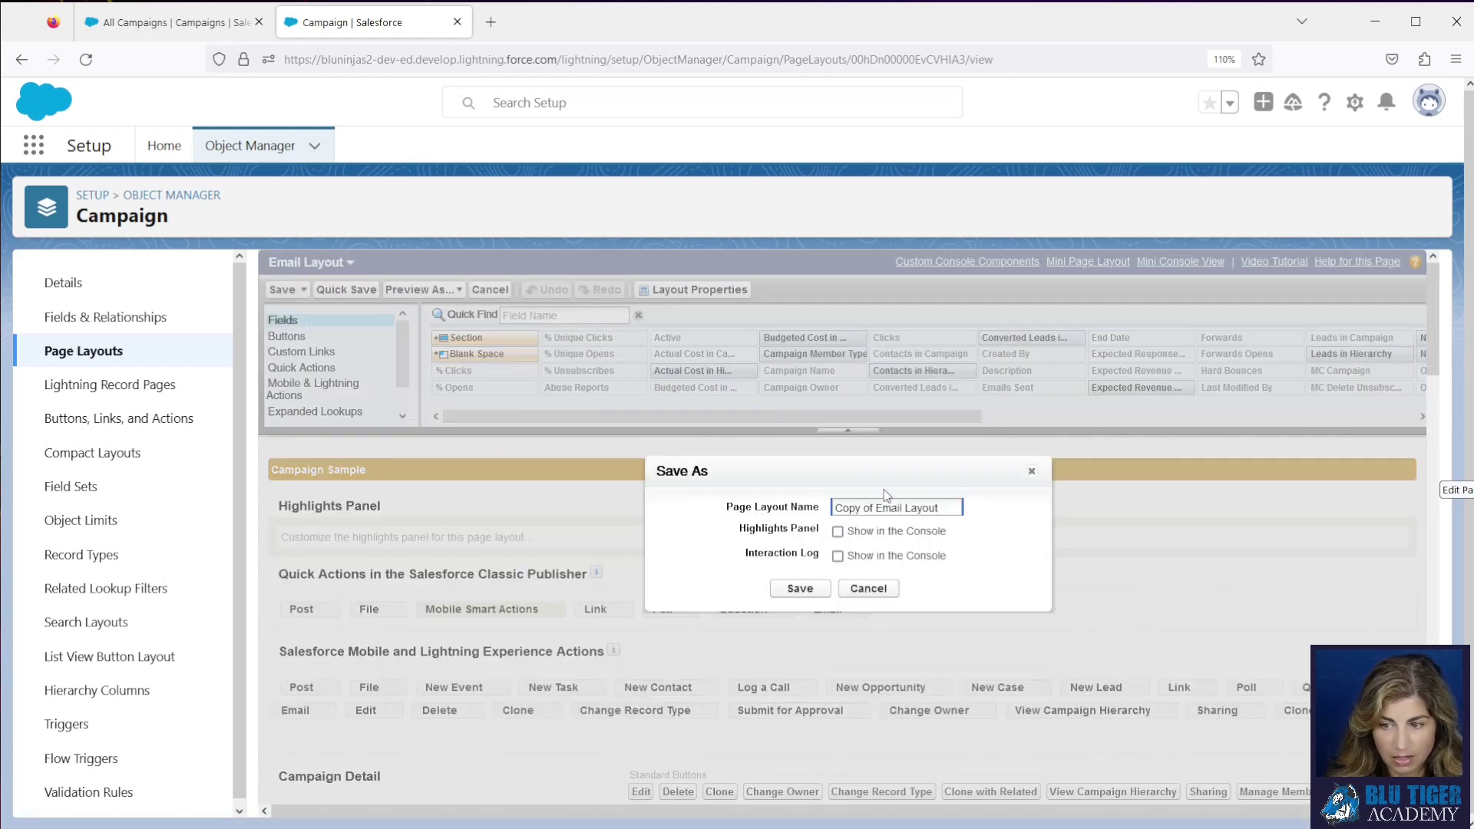
pyautogui.moveTo(903, 509); pyautogui.dragTo(814, 509)
pyautogui.write('Trade Show')
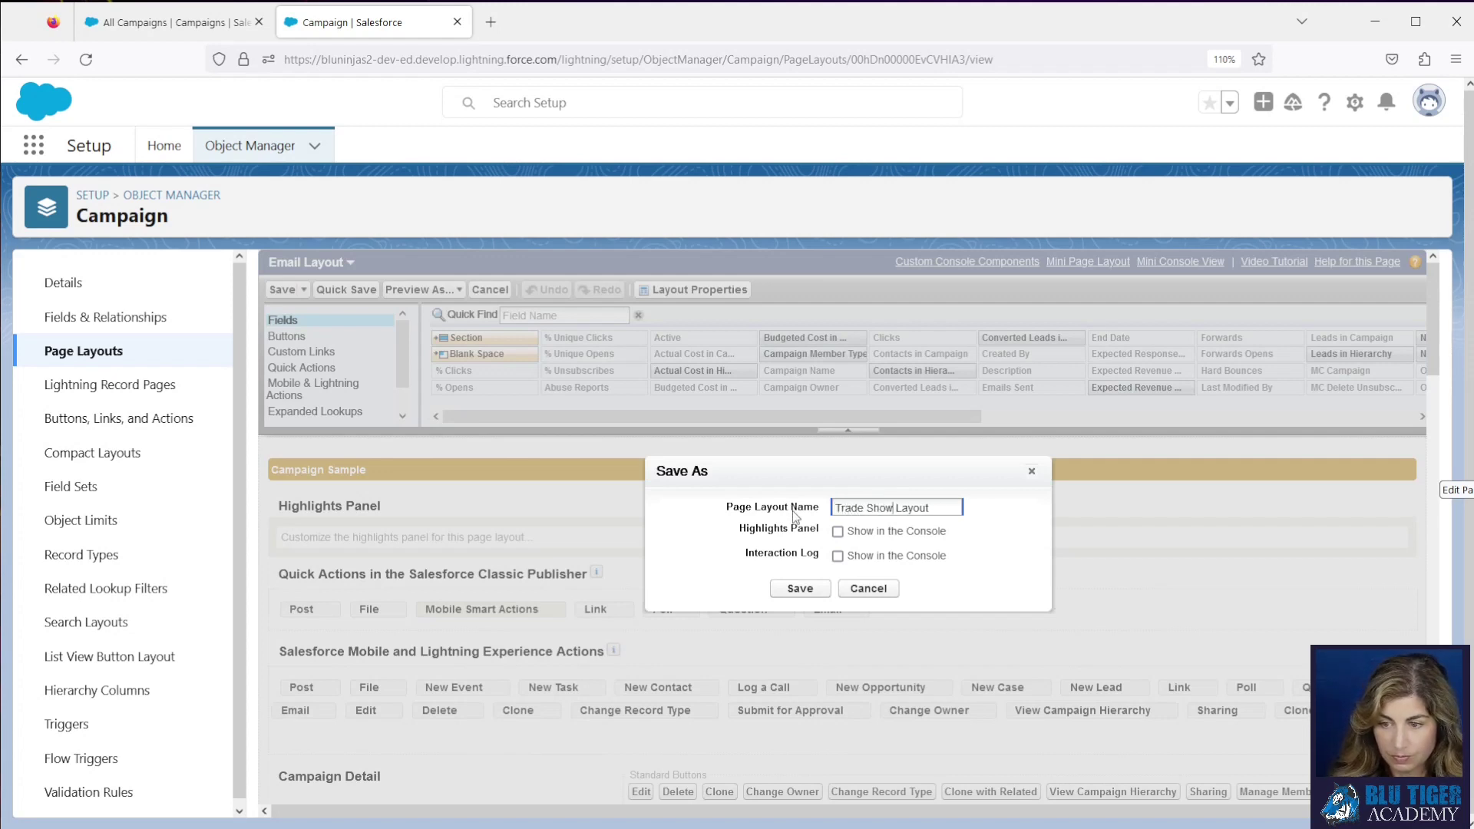
pyautogui.click(801, 591)
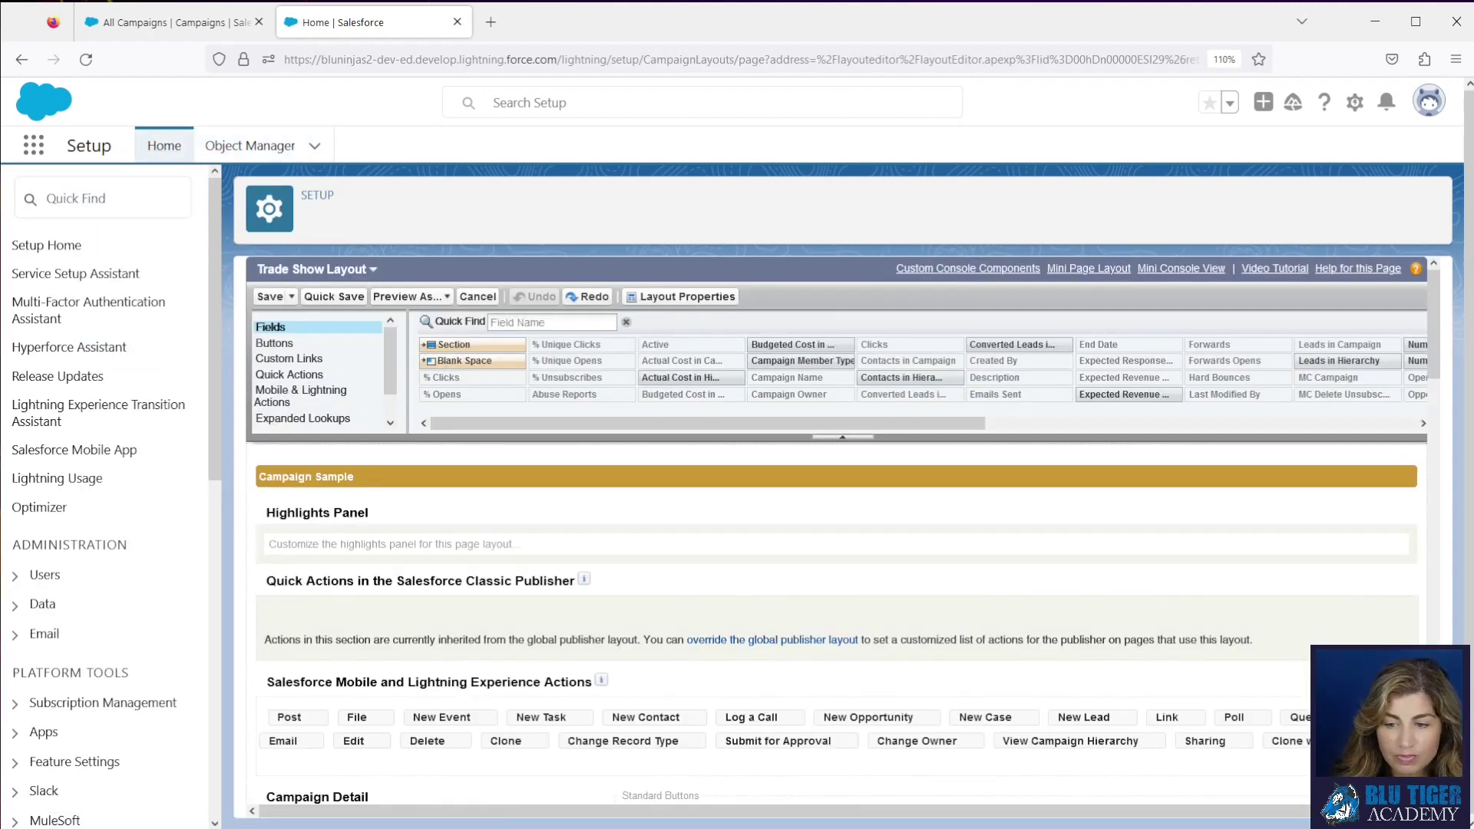
# Remove the MC Campaign and MC Delete Unsubscribes fields and the whole Email Statistics section from the Trade Show Layout
pyautogui.scroll(-5, 586, 657)
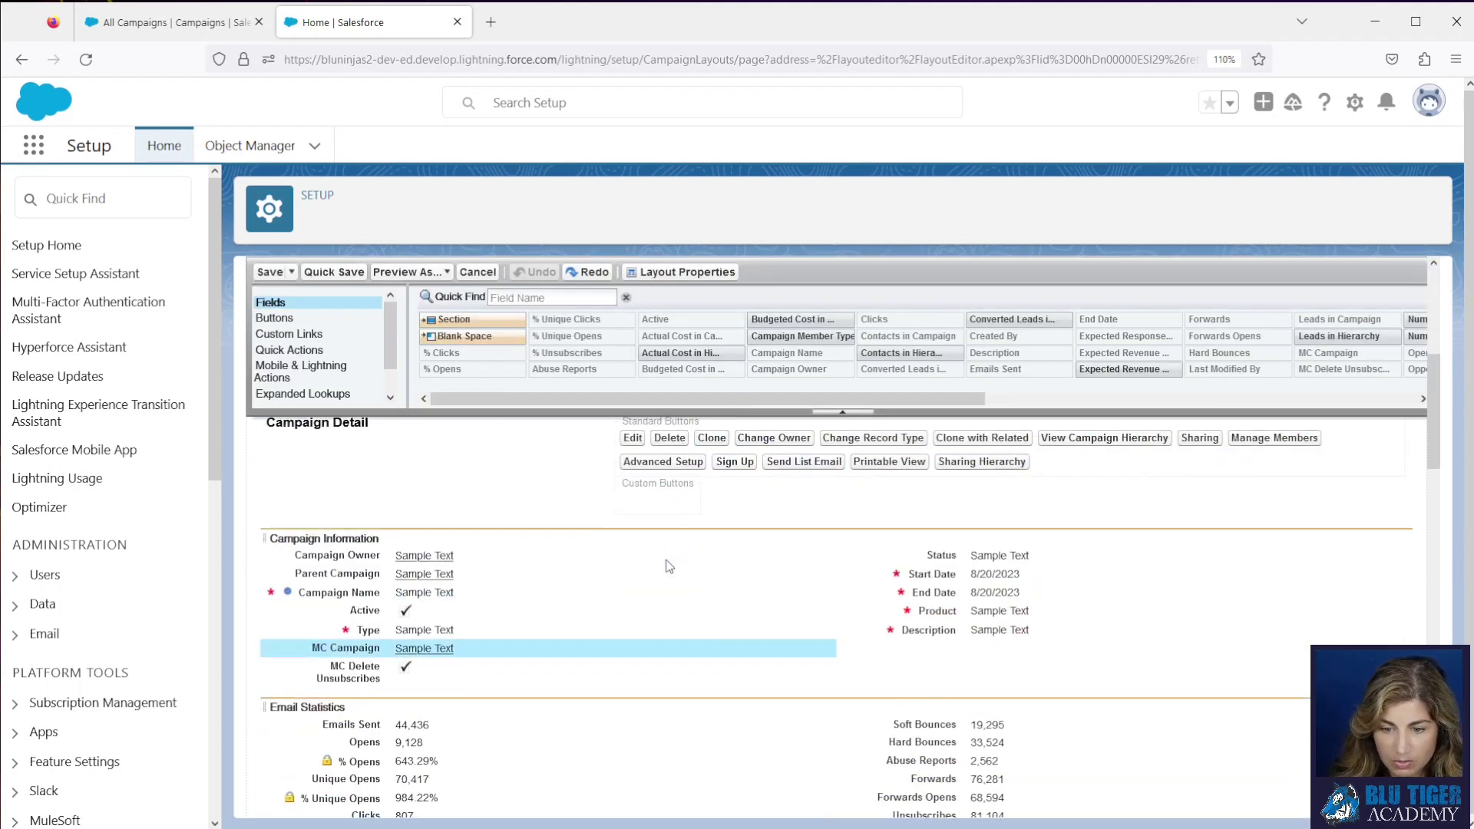
pyautogui.click(809, 618)
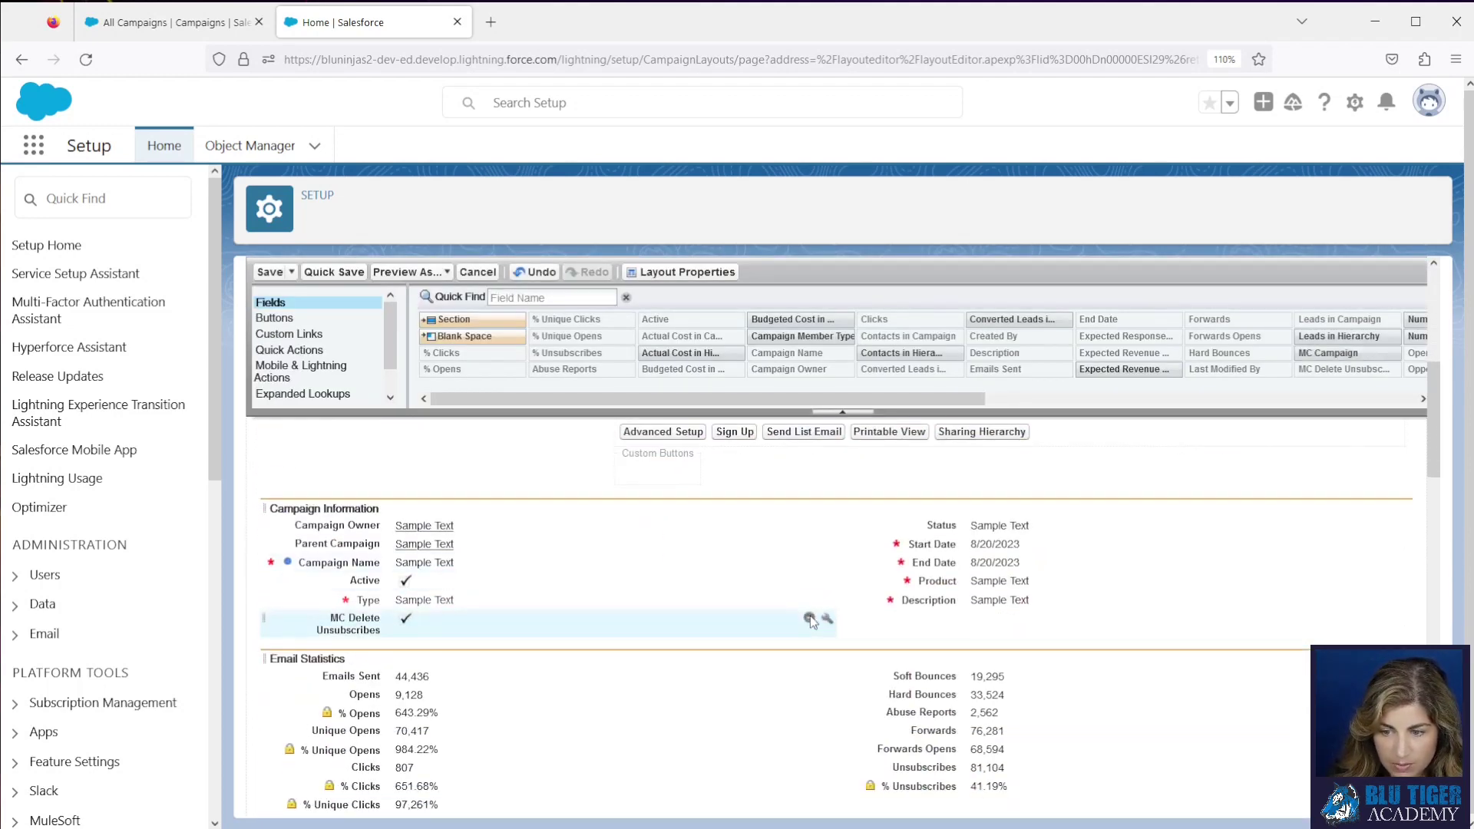
pyautogui.click(810, 618)
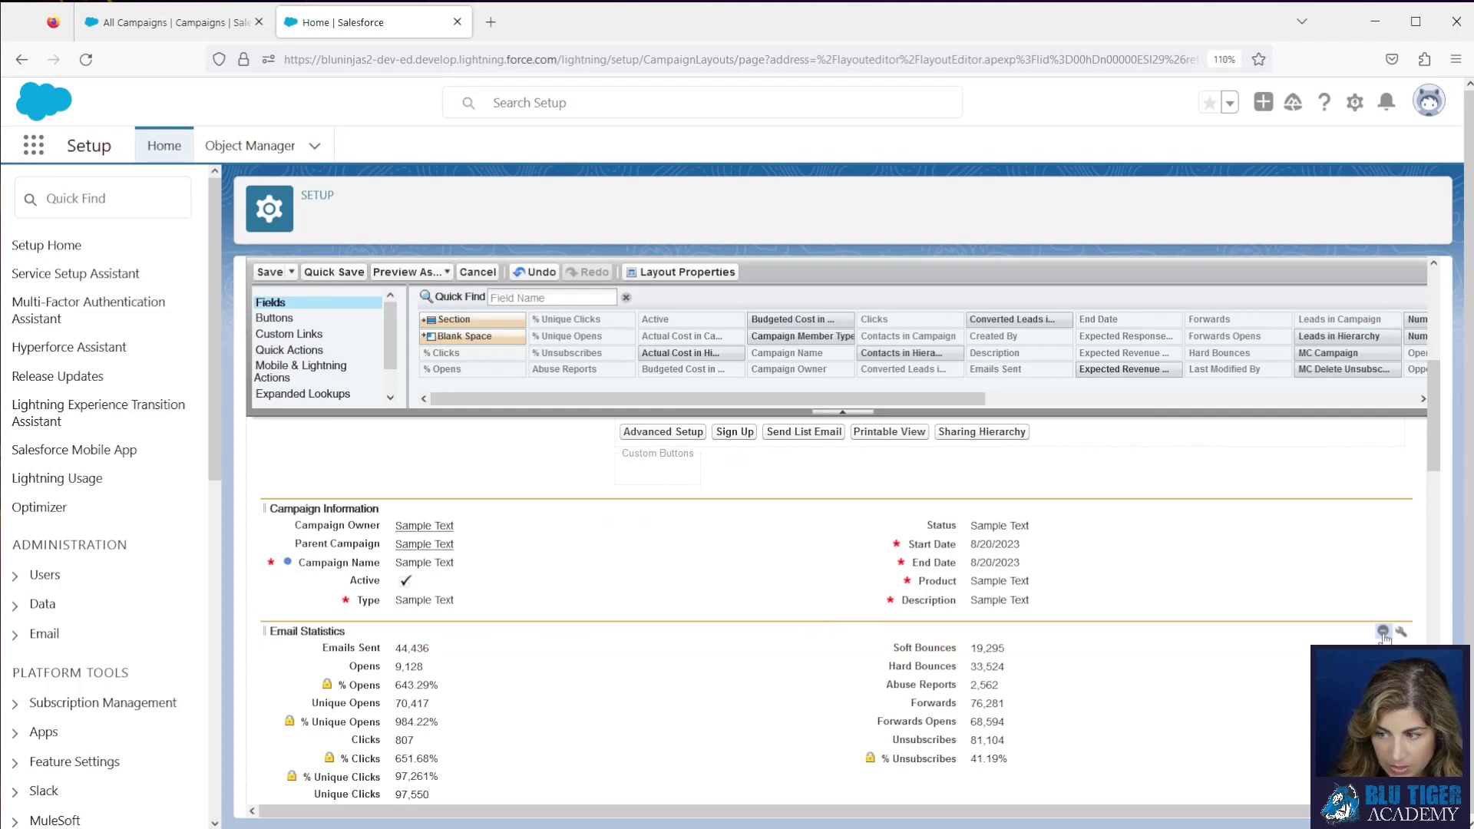
pyautogui.click(1387, 629)
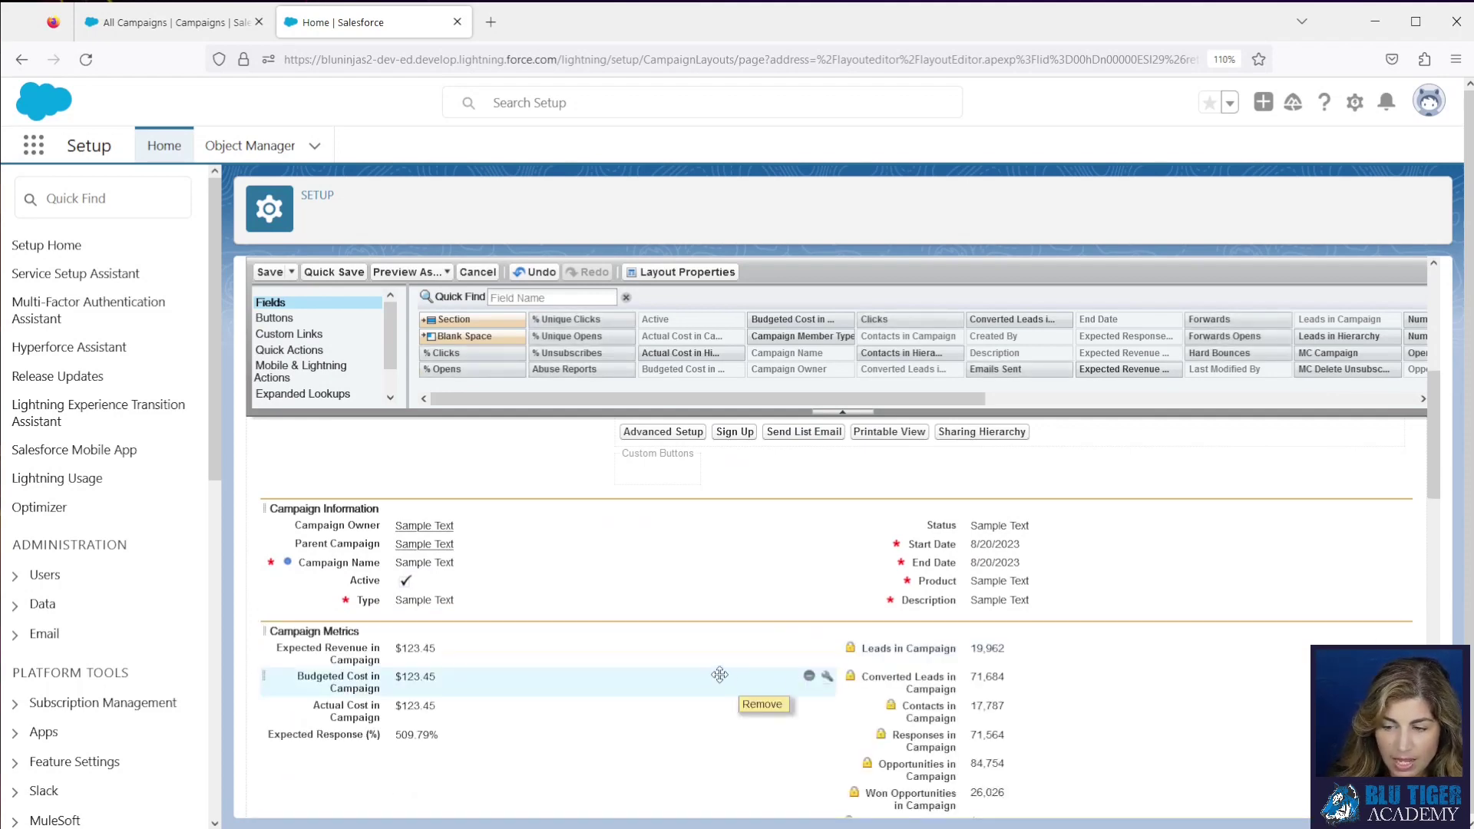
pyautogui.scroll(-4, 597, 673)
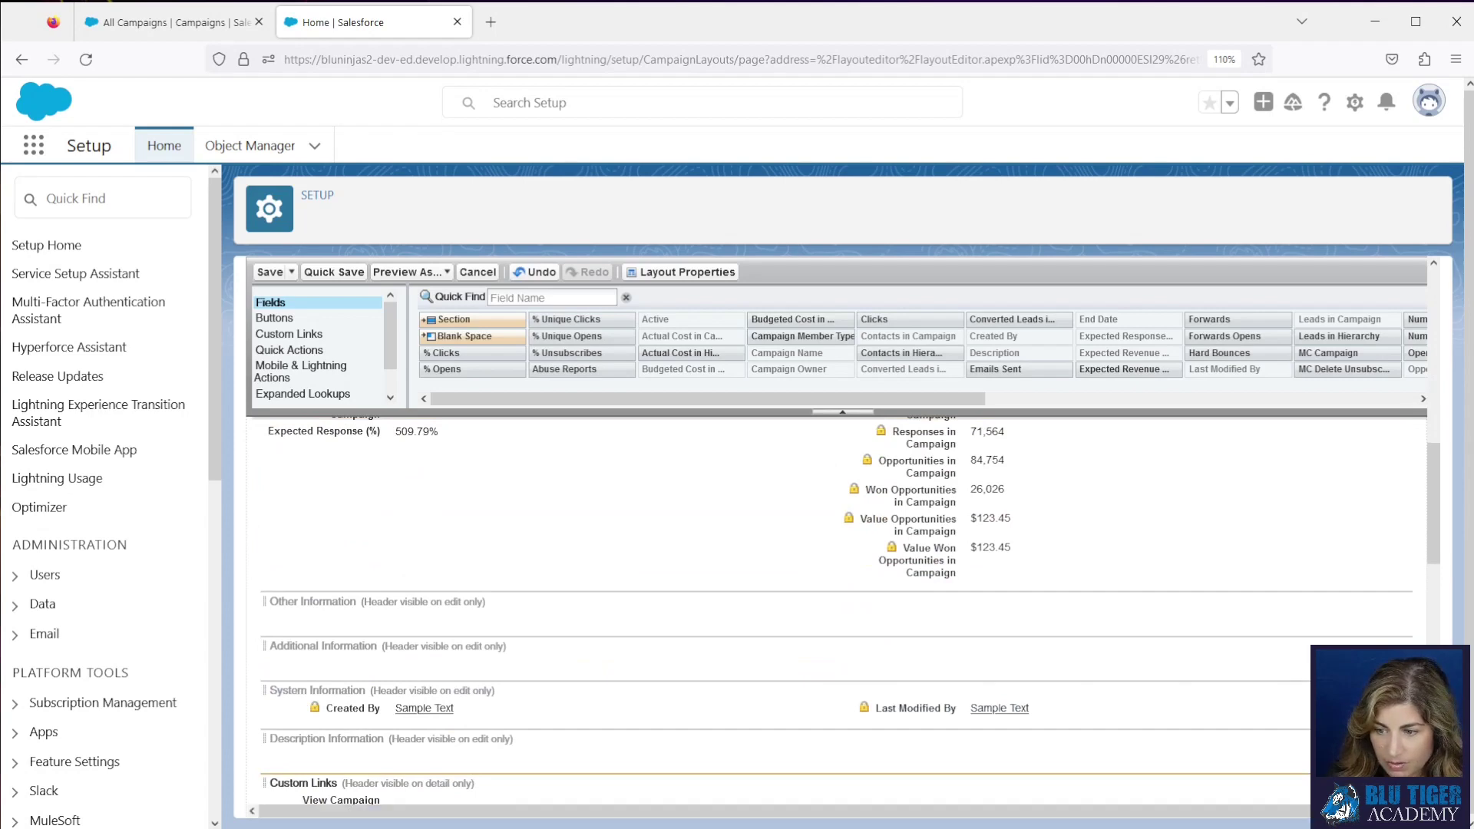
# Display the System Information section header on the detail page, and save the Trade Show Layout while keeping the editor open
pyautogui.click(1403, 690)
pyautogui.click(801, 472)
pyautogui.click(795, 661)
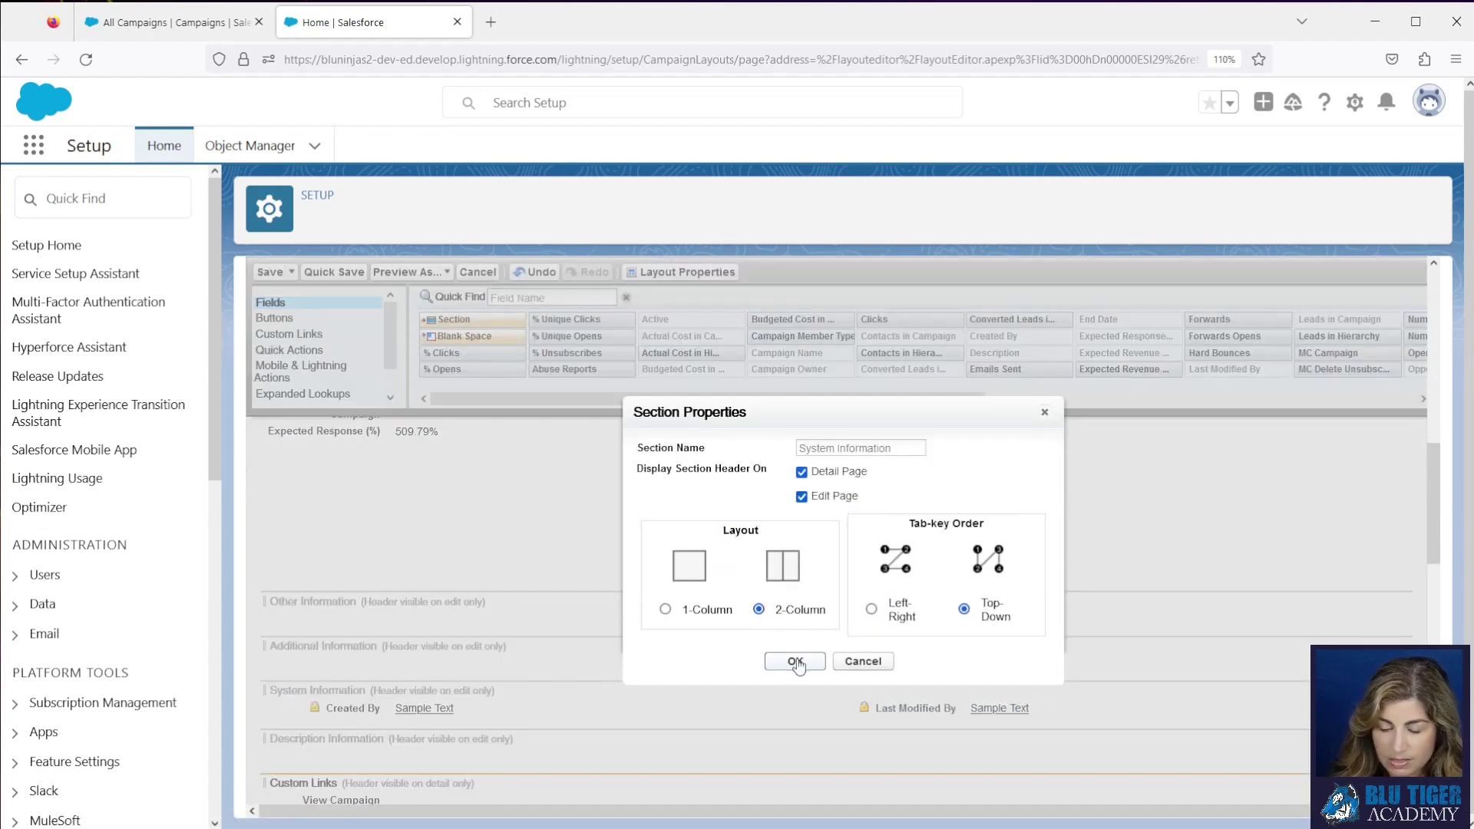
pyautogui.scroll(10, 660, 645)
pyautogui.scroll(2, 665, 650)
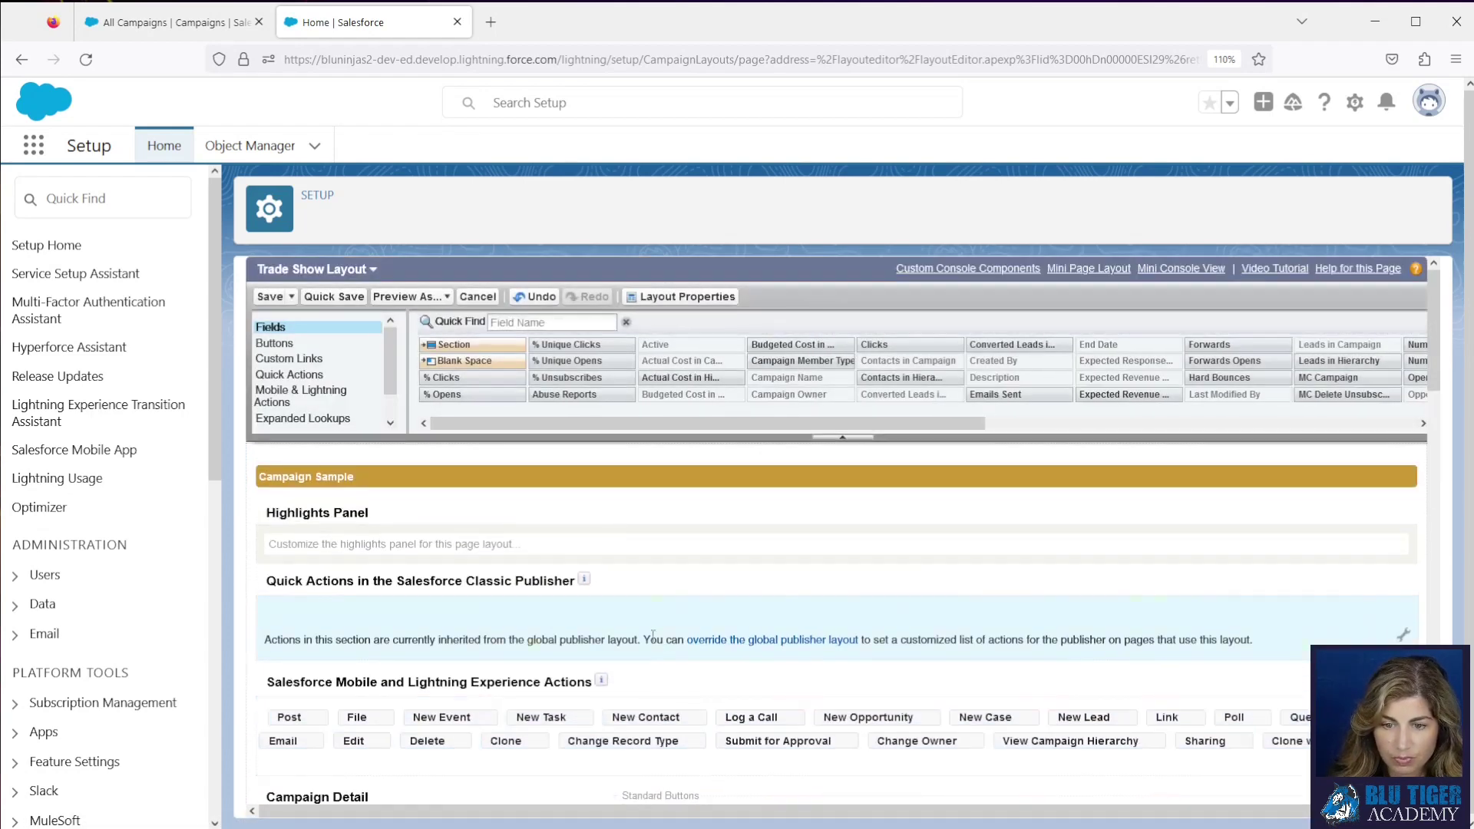
pyautogui.click(332, 297)
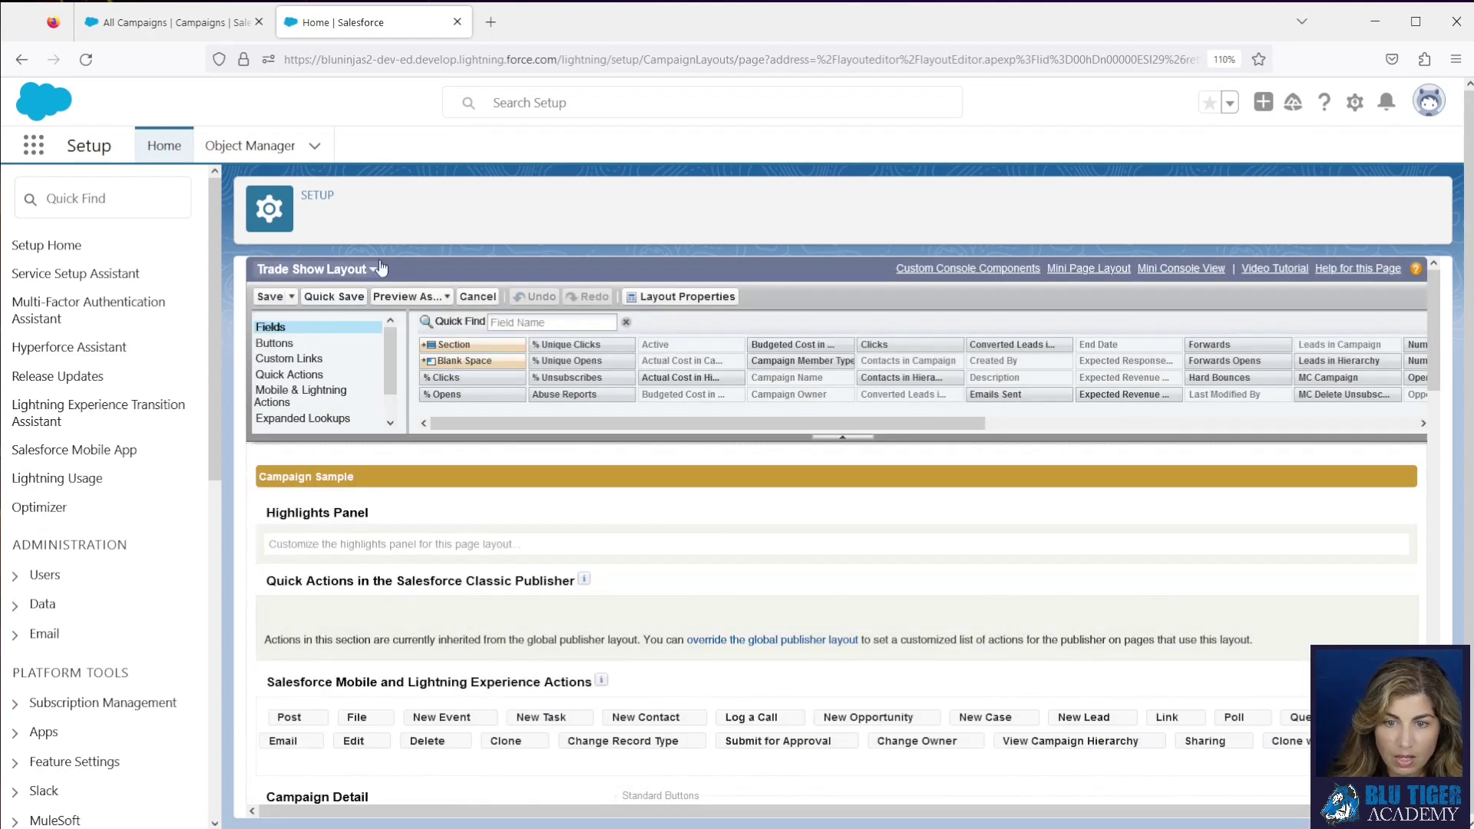
# Save a copy of the Trade Show Layout under the name Sales Layout
pyautogui.click(291, 298)
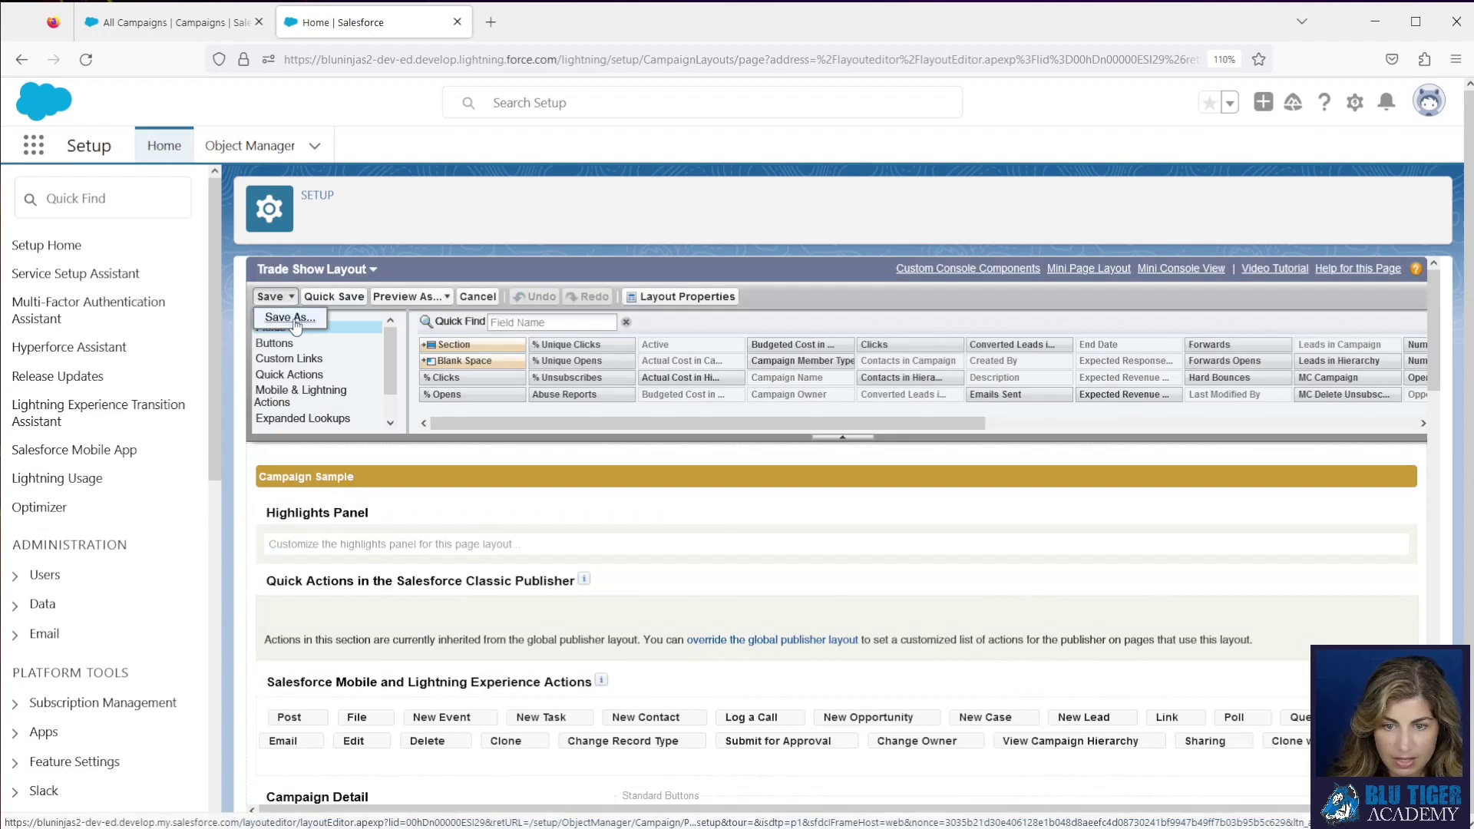
pyautogui.click(291, 318)
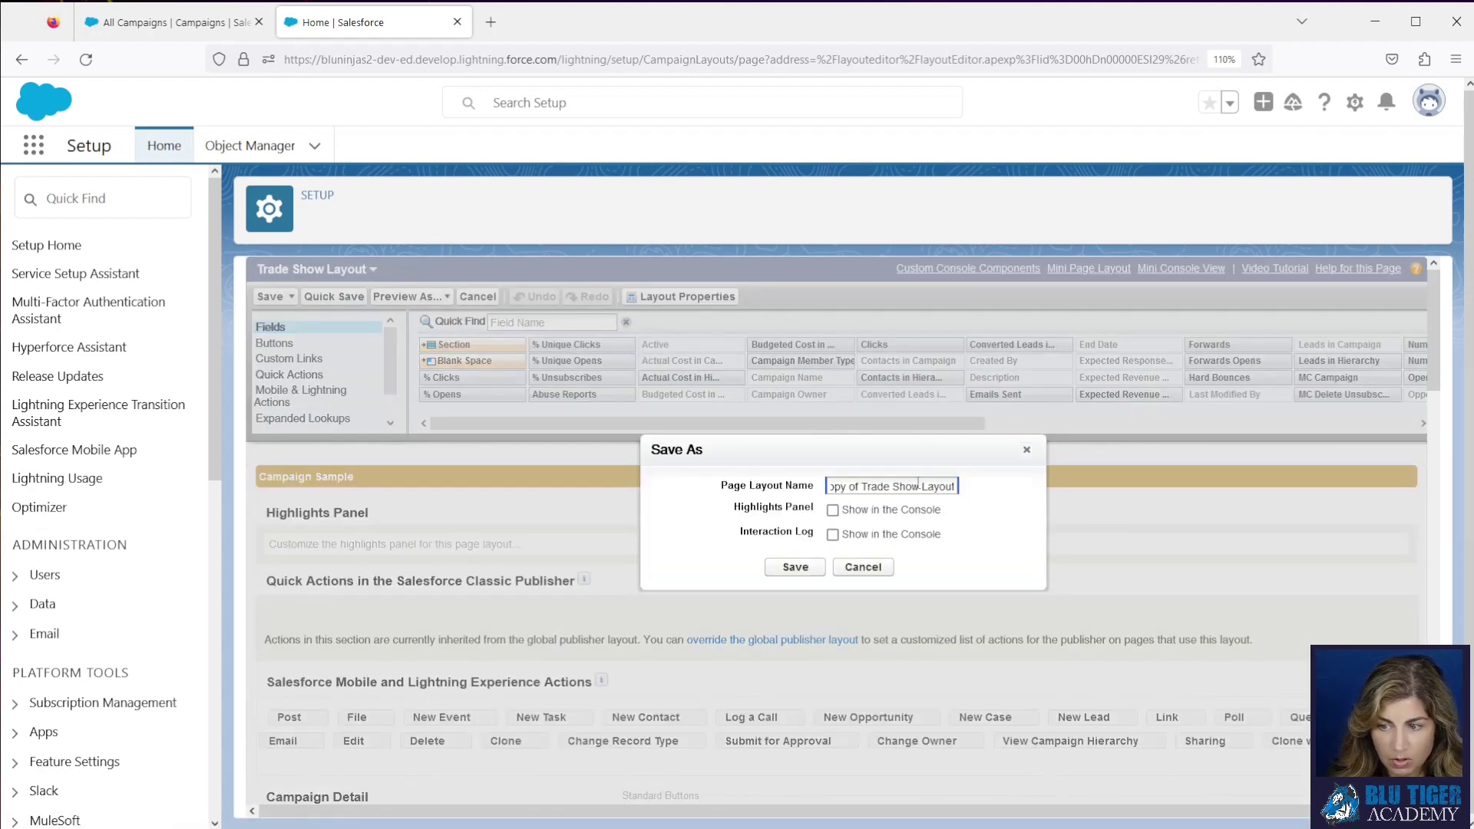
pyautogui.moveTo(918, 484); pyautogui.dragTo(735, 479)
pyautogui.write('Sales')
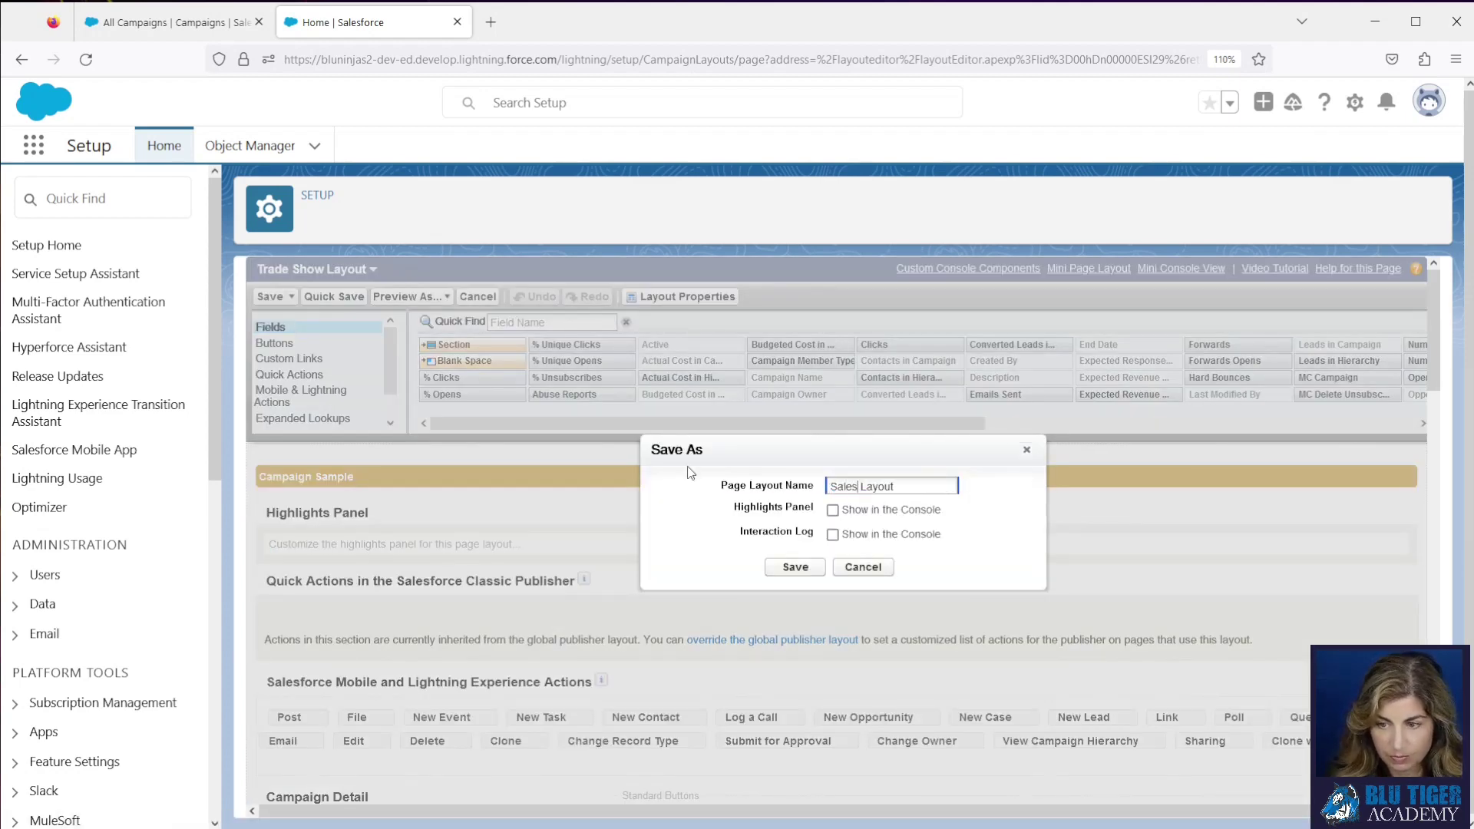
pyautogui.click(791, 571)
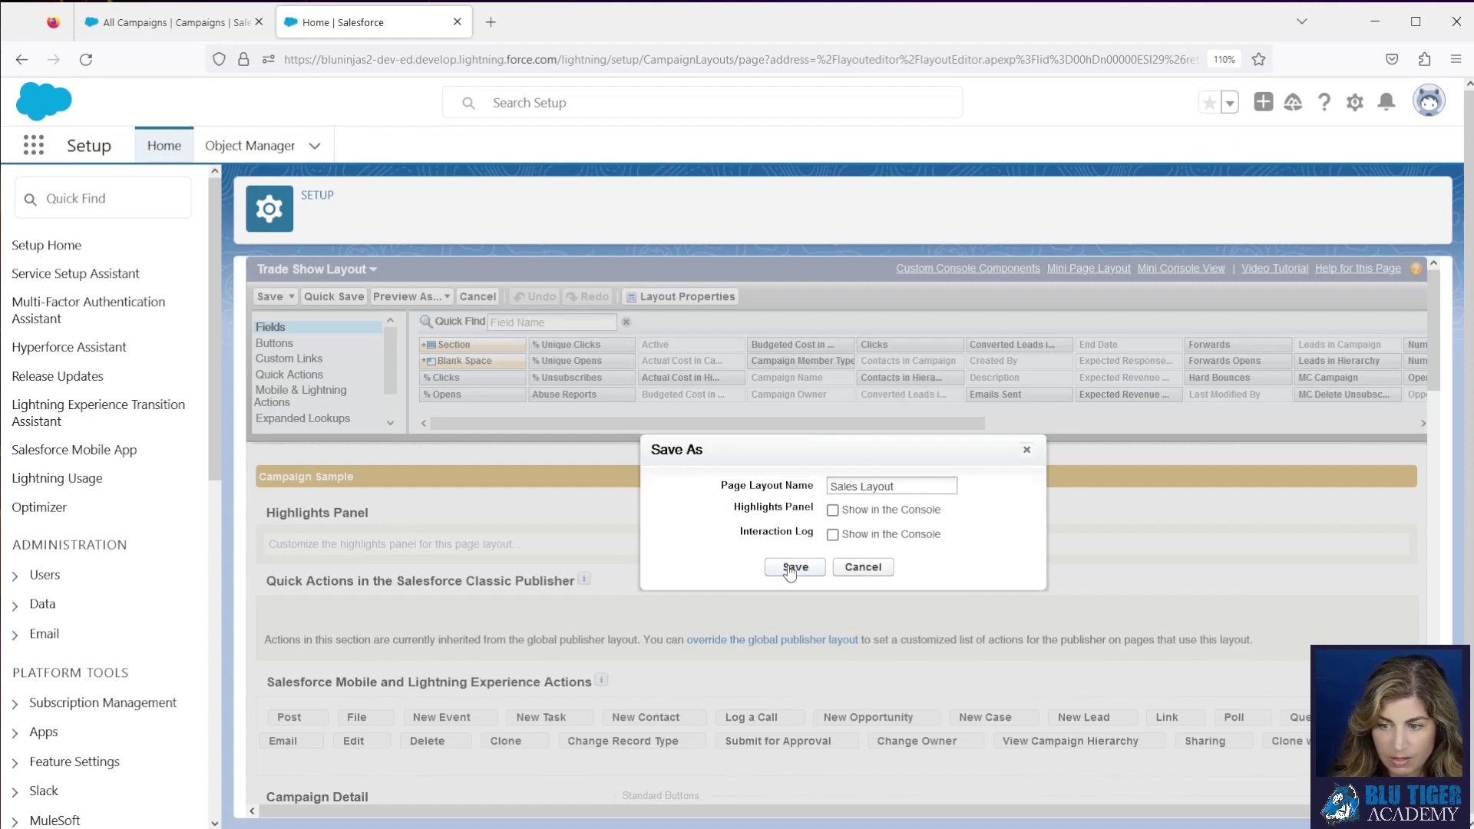
pyautogui.click(790, 571)
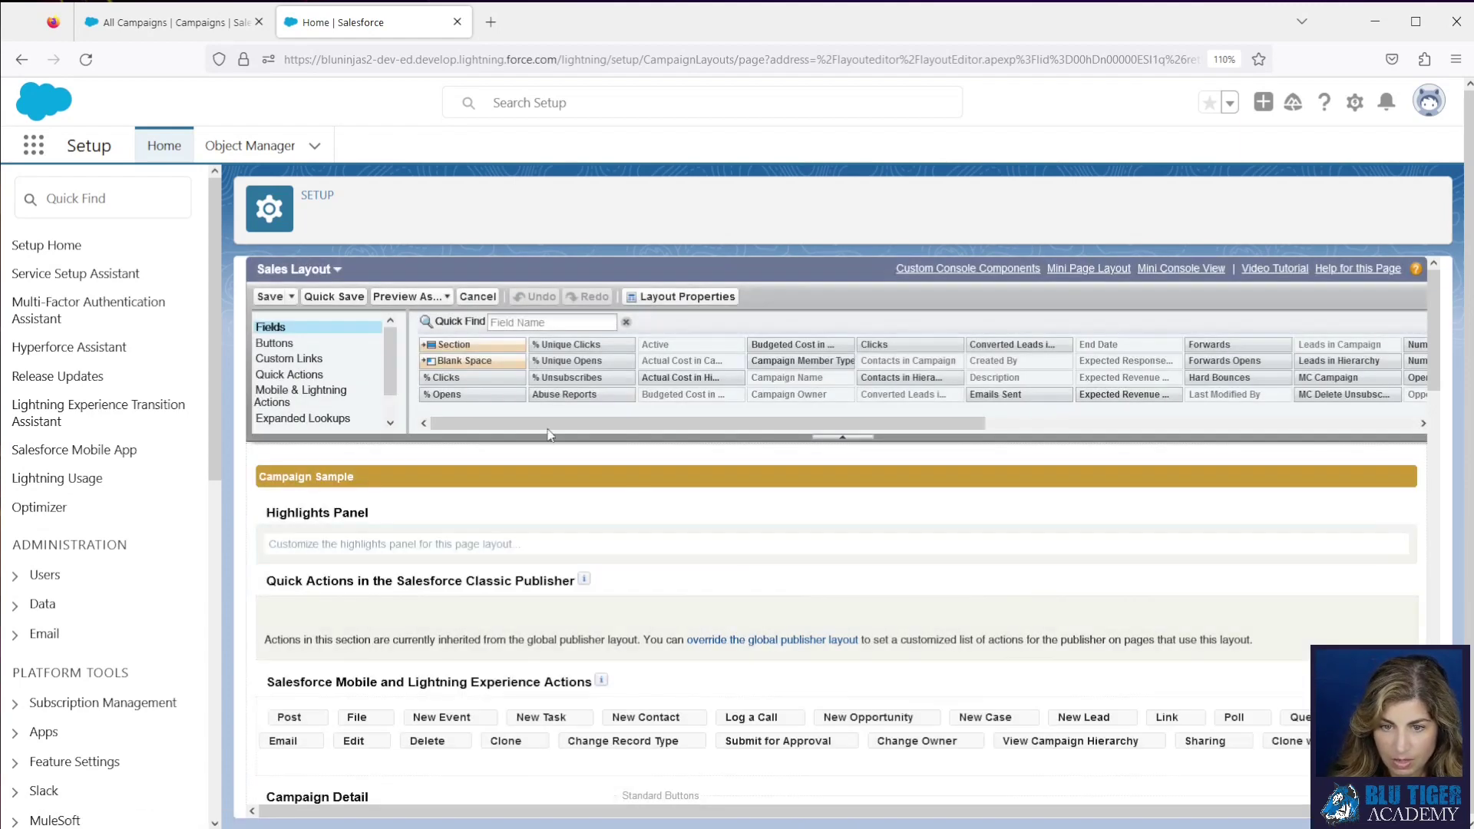
pyautogui.click(329, 273)
pyautogui.click(400, 267)
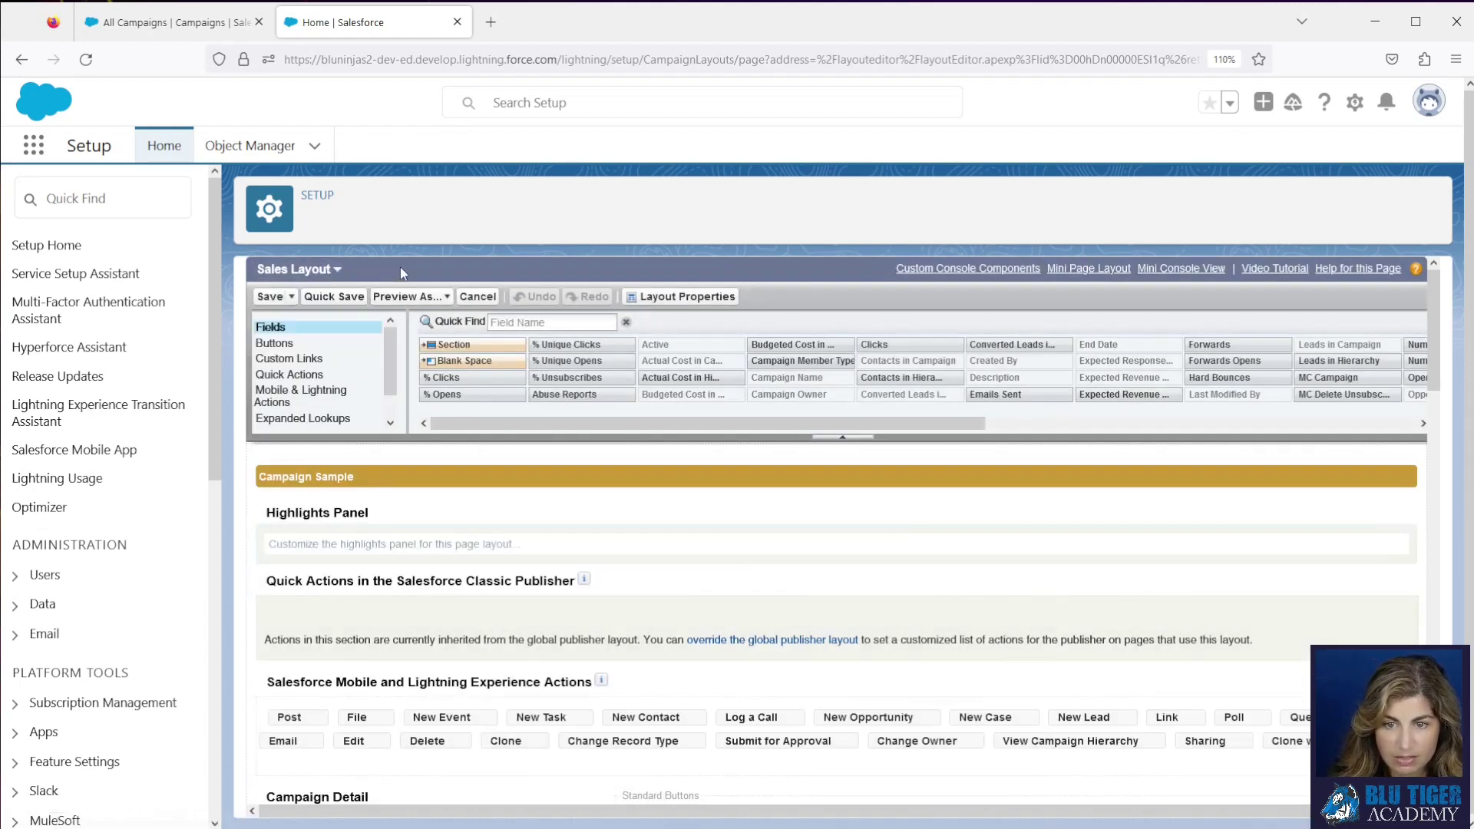
# Save a copy of the Sales Layout under the name Parent Layout
pyautogui.click(292, 296)
pyautogui.click(289, 322)
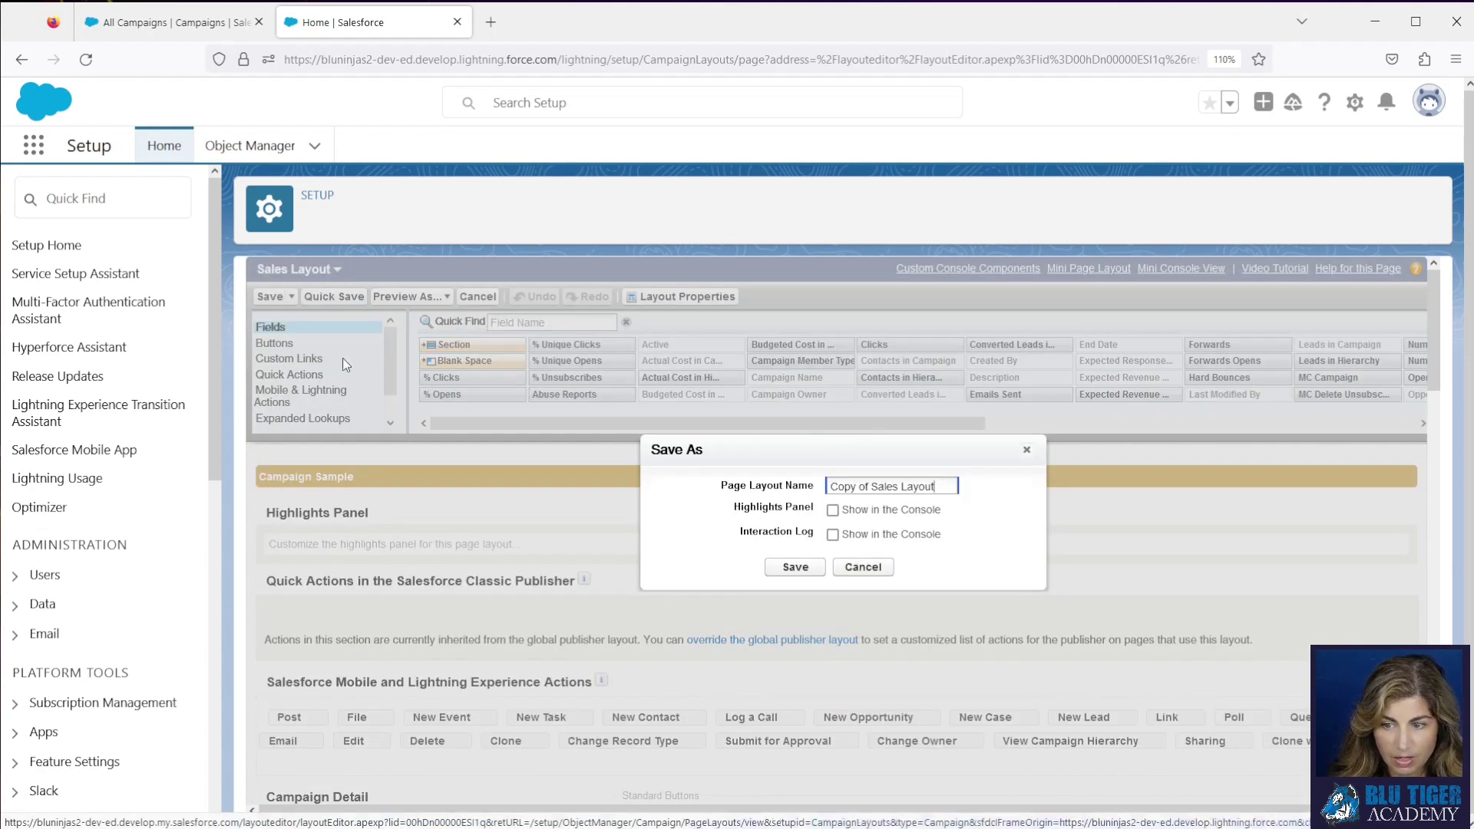
pyautogui.tripleClick(882, 486)
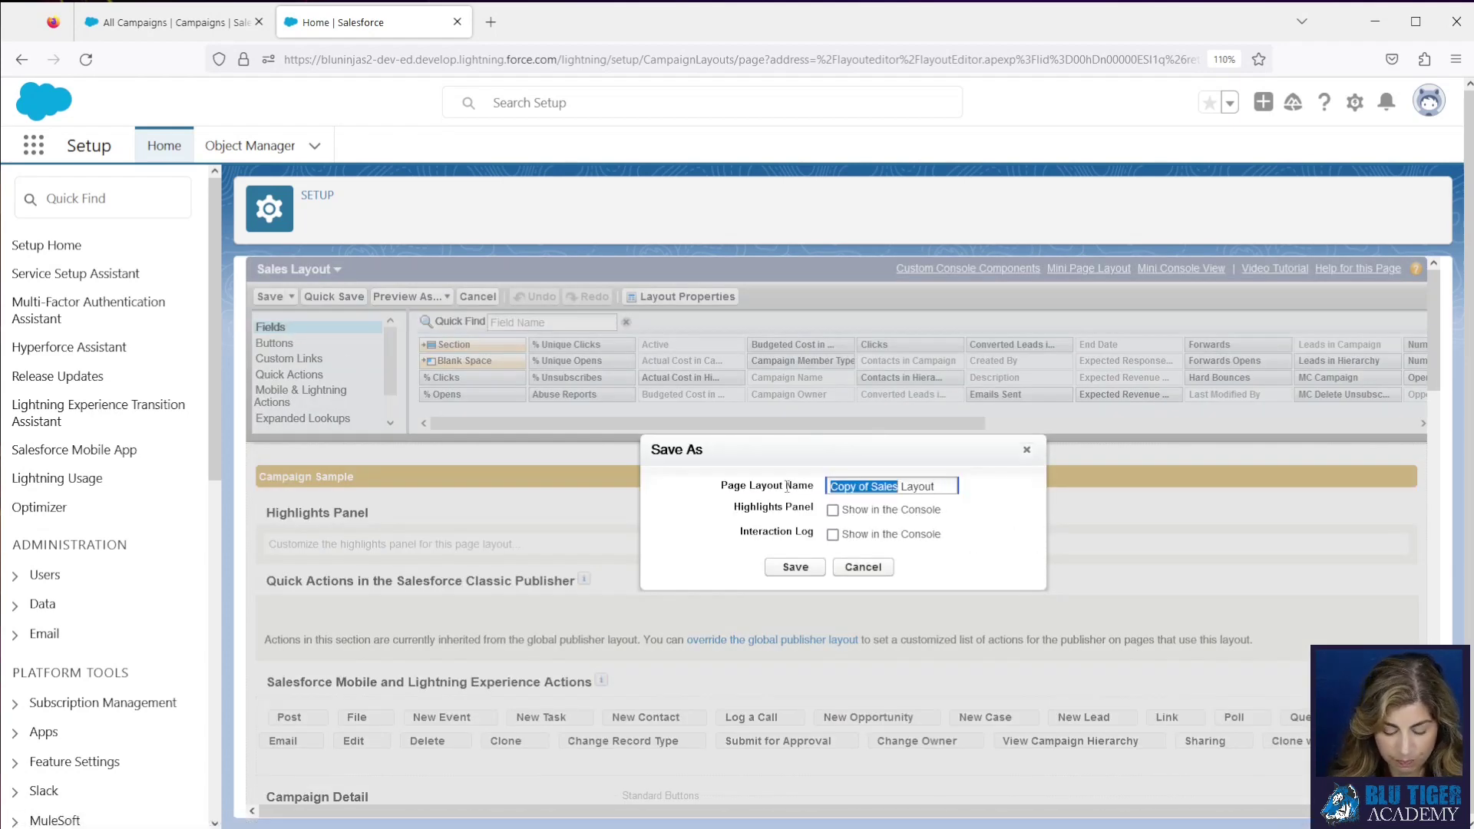
pyautogui.write('Parent Layout')
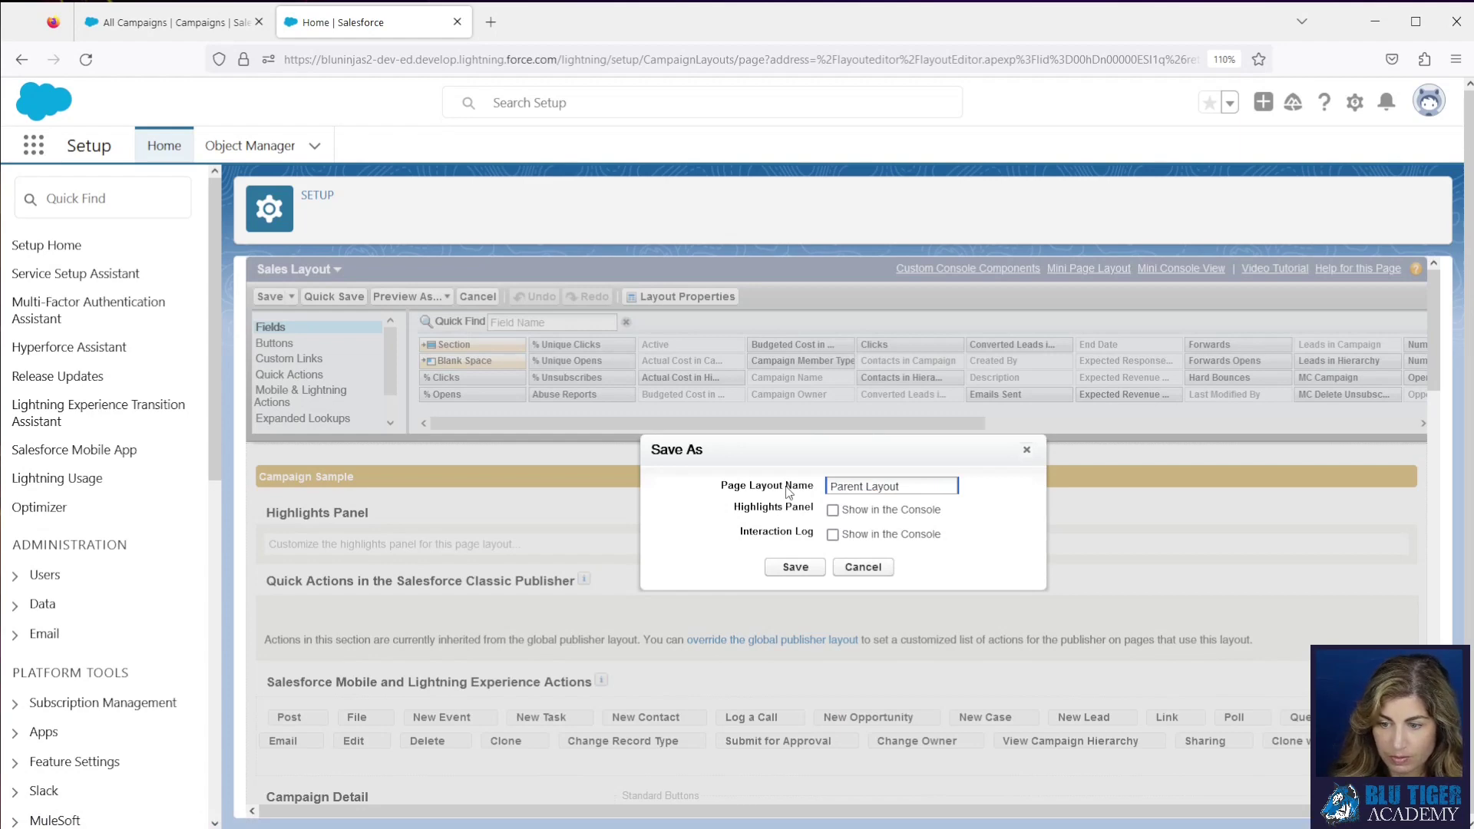
pyautogui.click(798, 569)
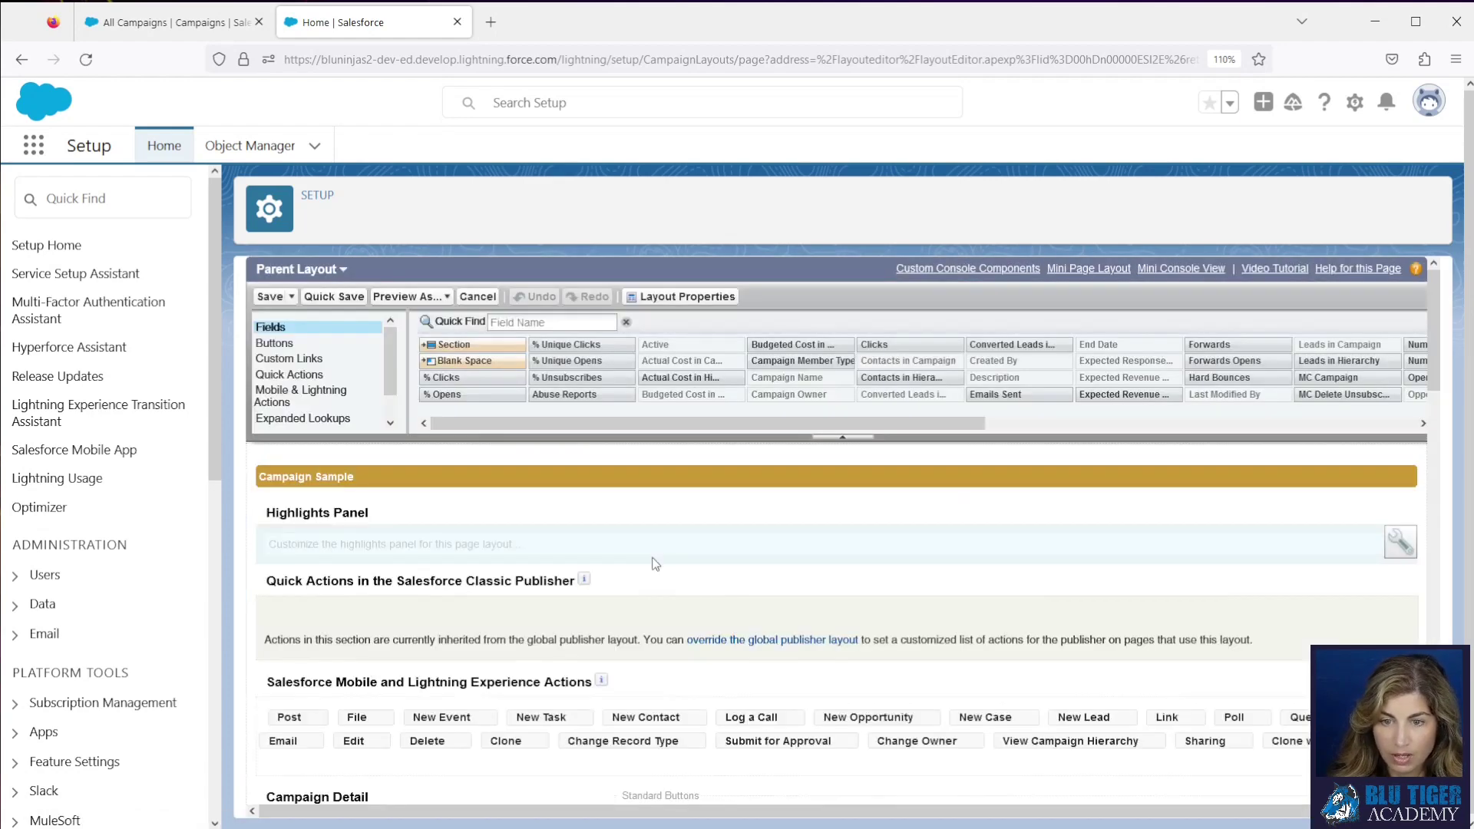
# Filter the available fields by "hiera" and remove all existing fields from the Campaign Metrics section
pyautogui.scroll(-7, 643, 563)
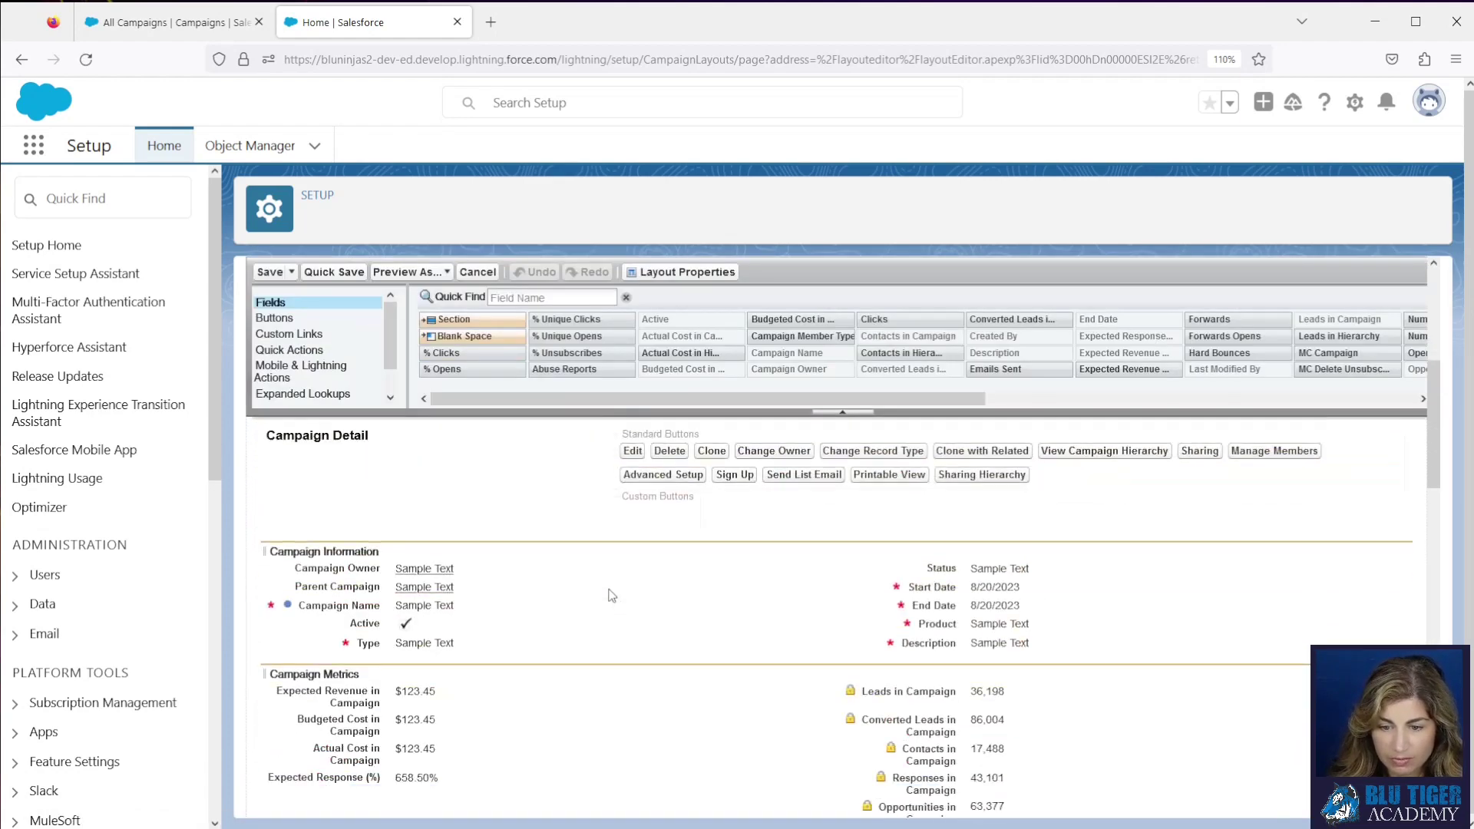
pyautogui.scroll(1, 609, 591)
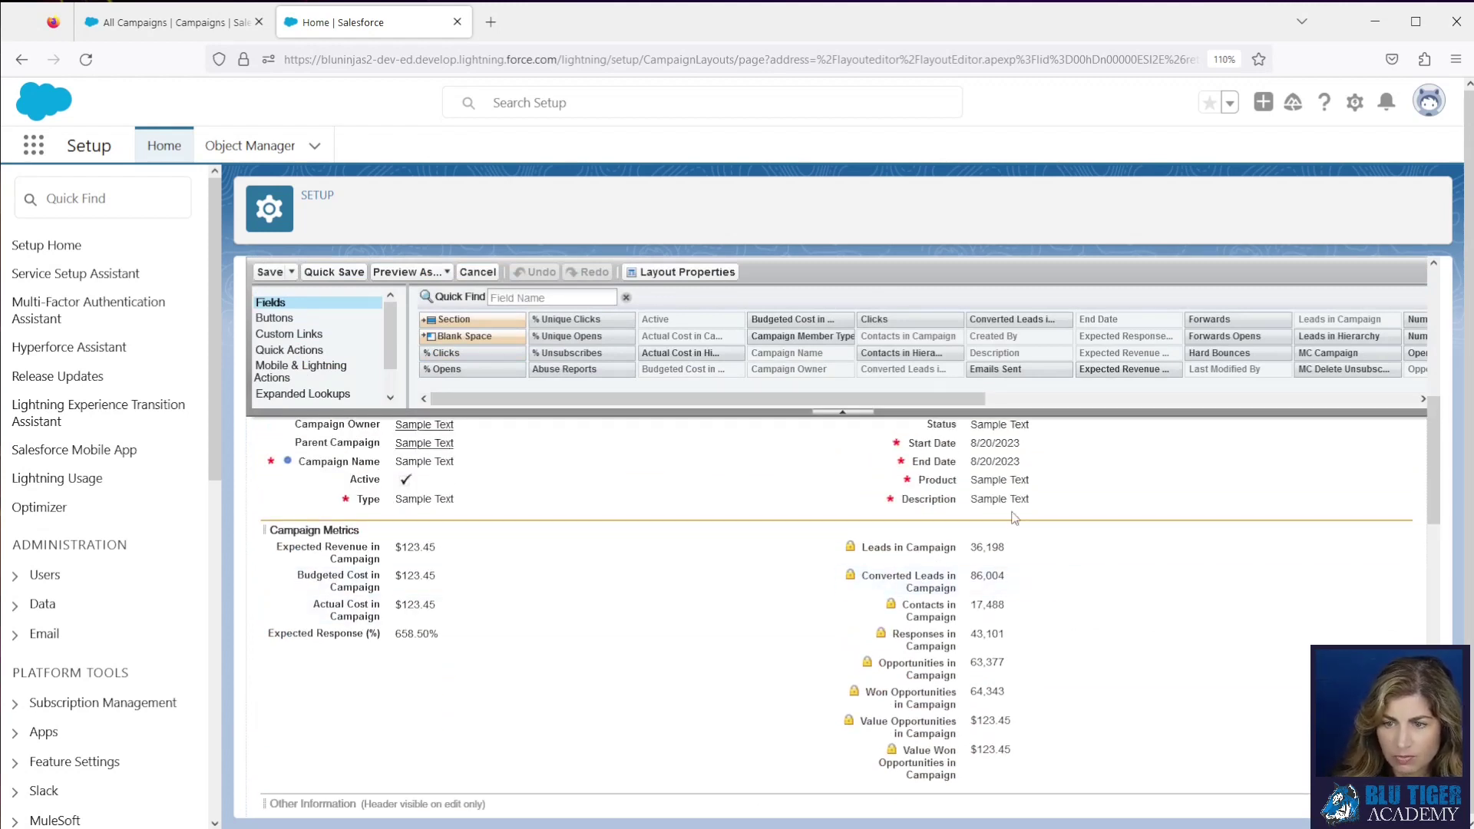
pyautogui.click(549, 298)
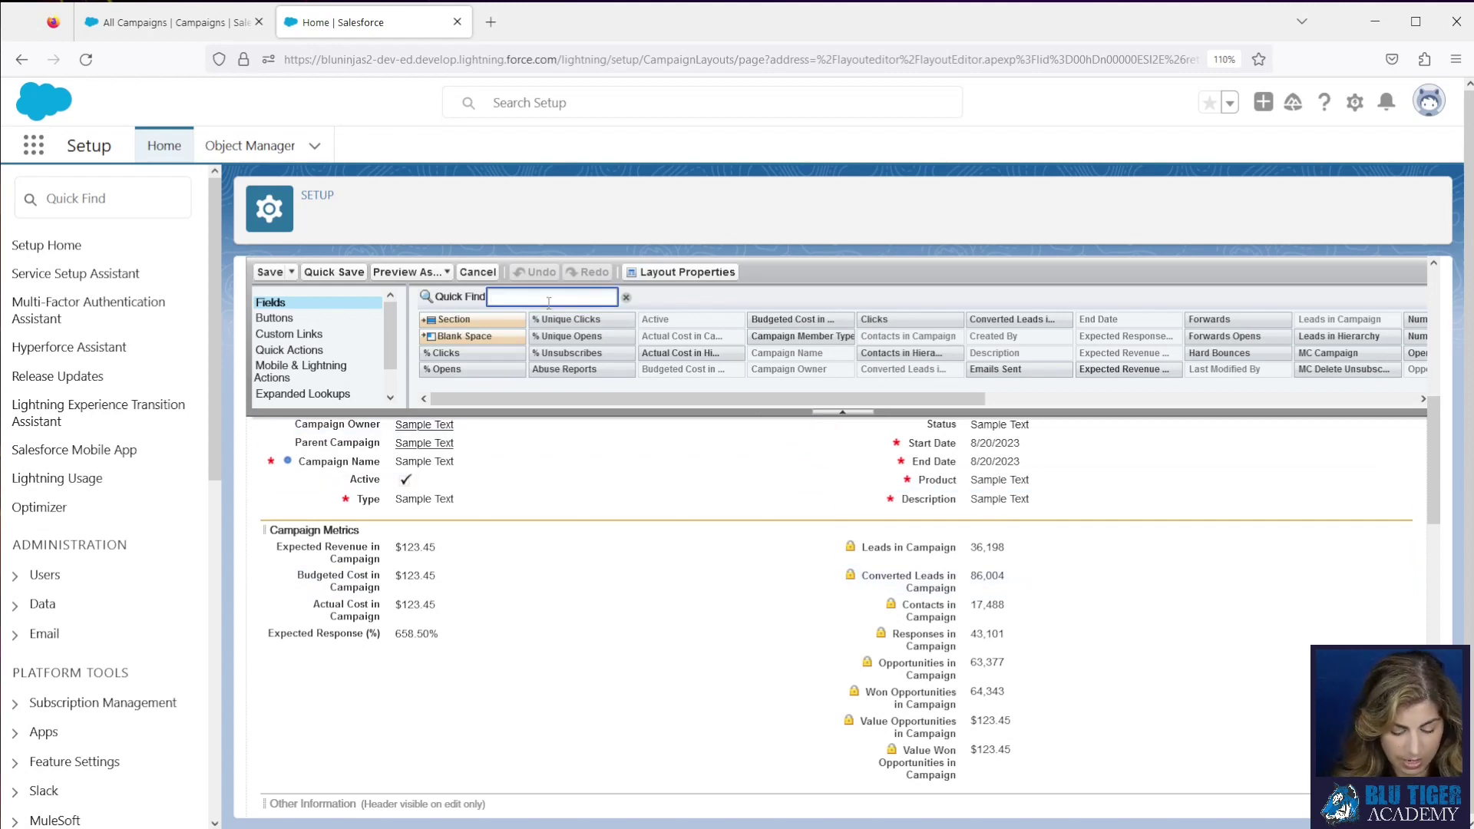
pyautogui.write('hierac')
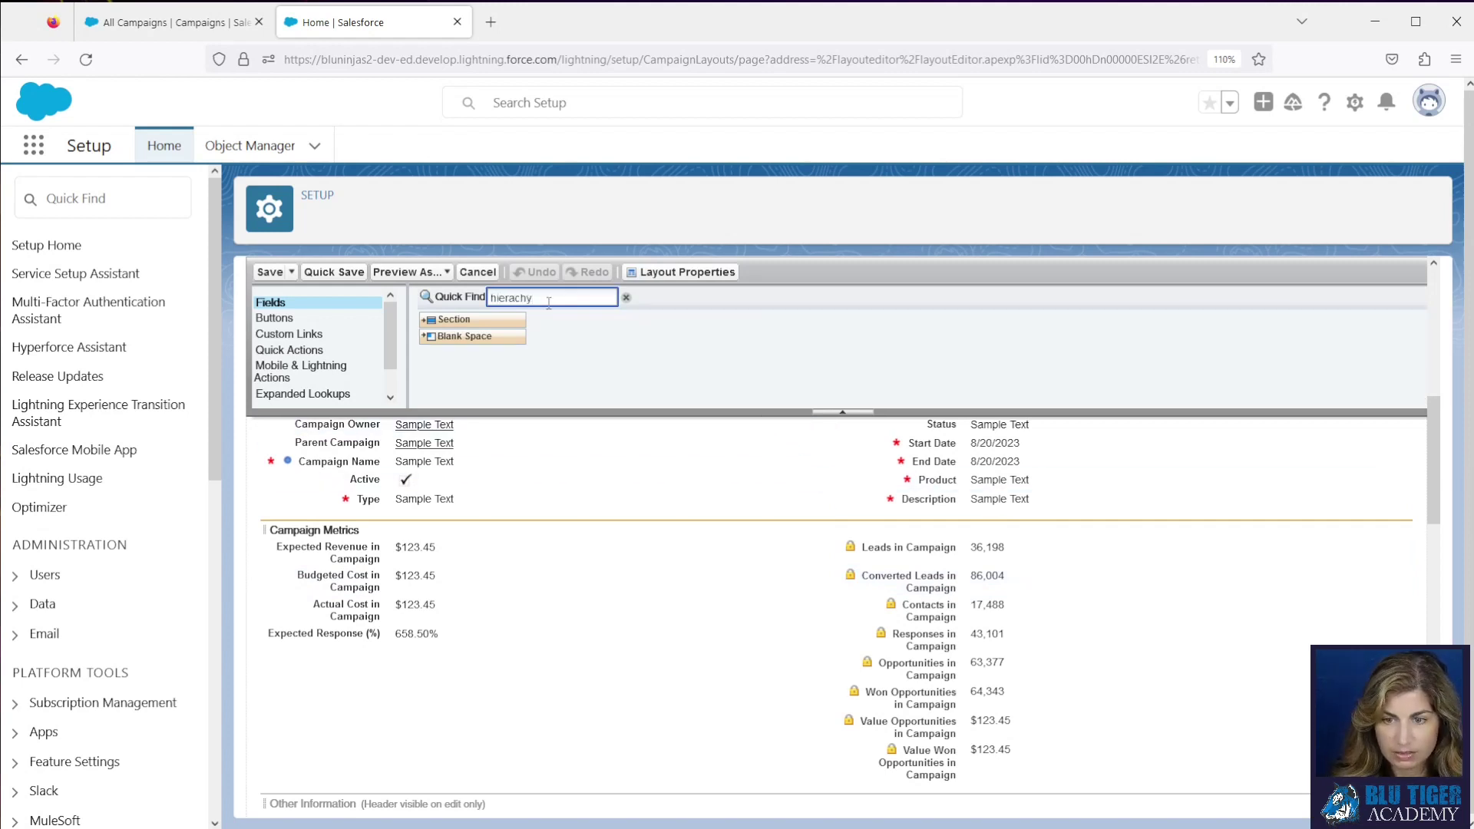
pyautogui.press('BackSpace')
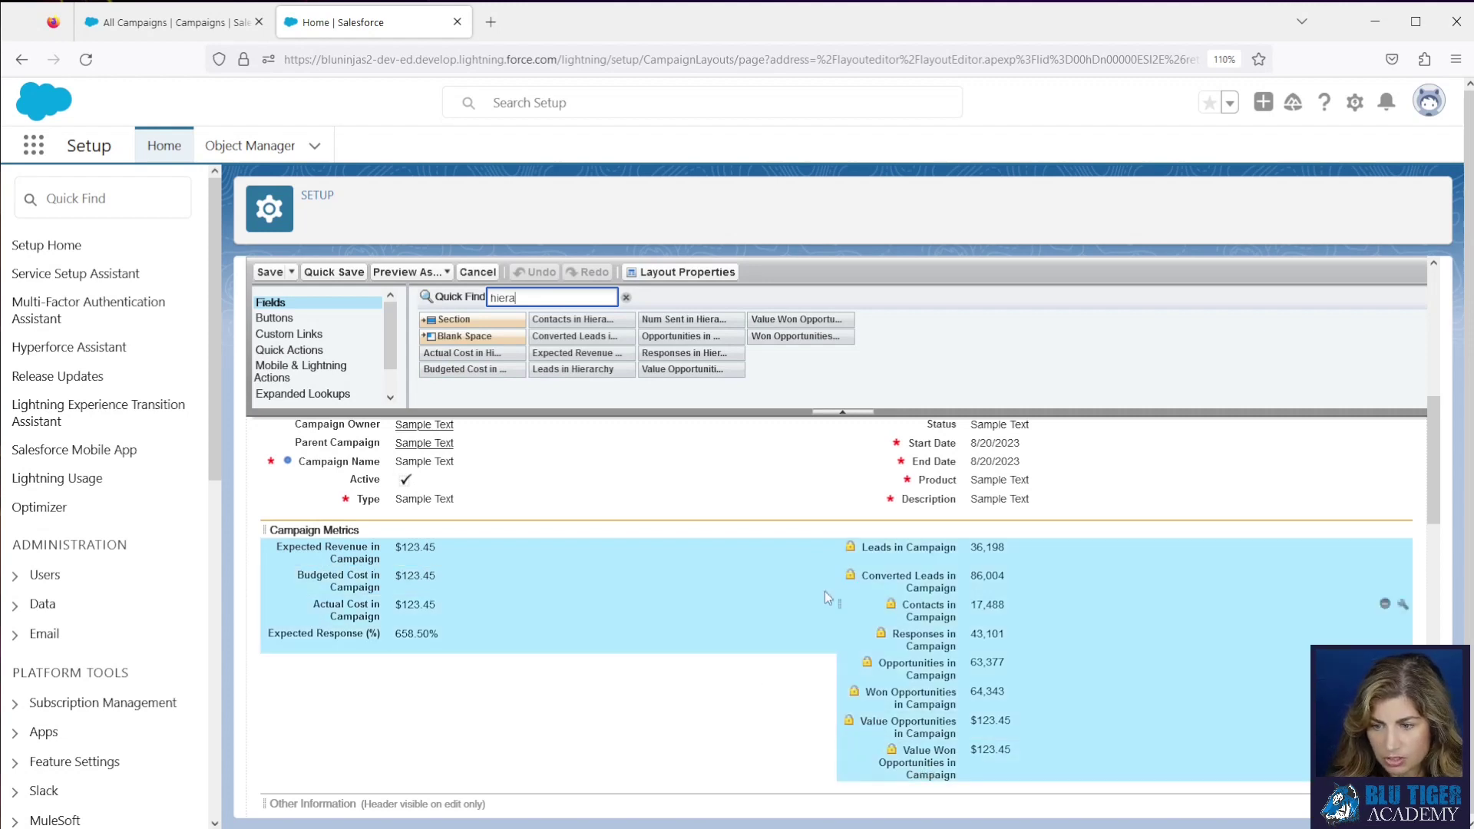
pyautogui.moveTo(790, 551); pyautogui.dragTo(975, 340)
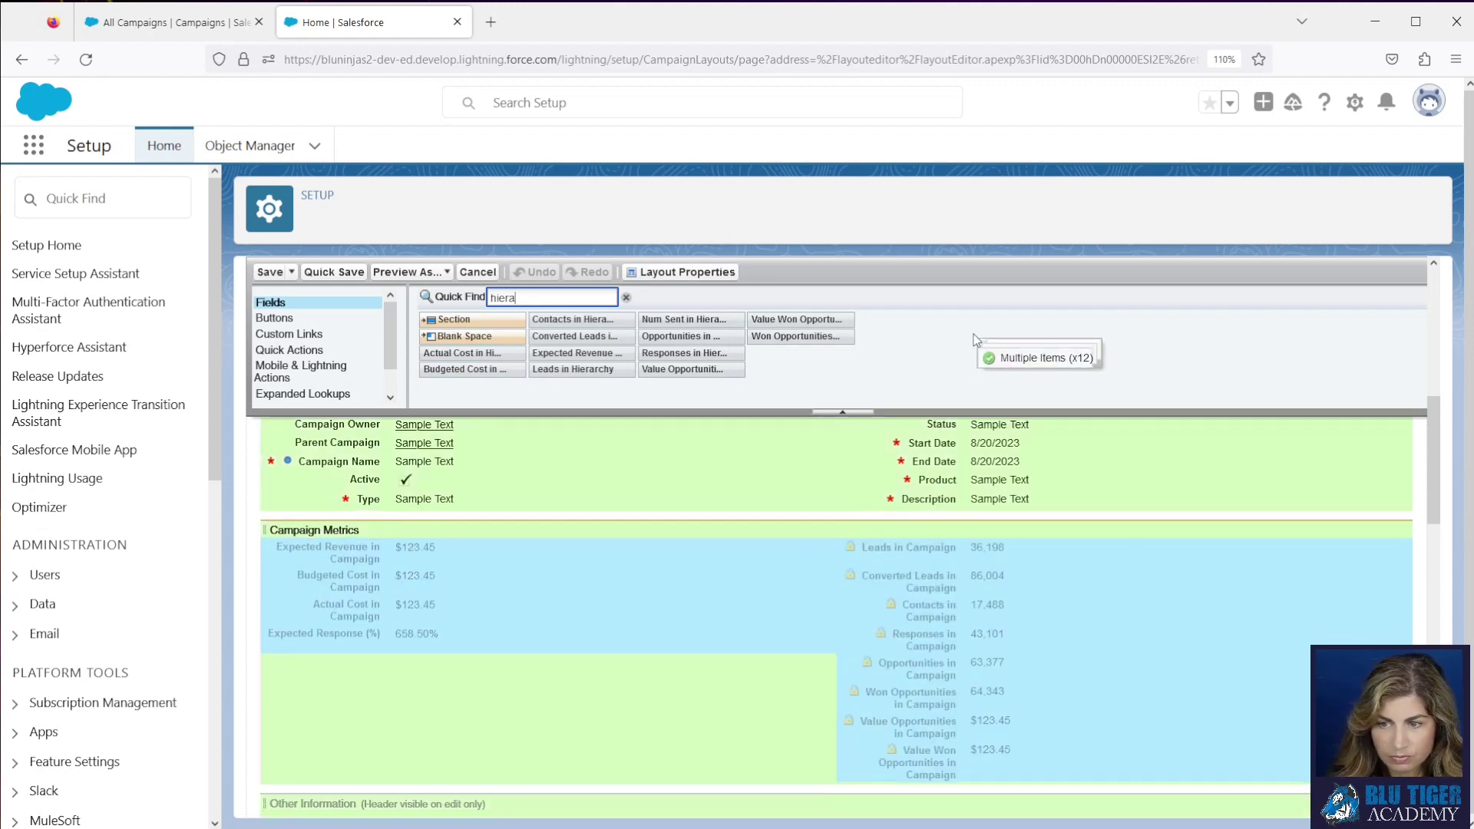
# Add all the filtered hierarchy fields, from Actual Cost in Hierarchy through Won Opportunities in Hierarchy, to the Campaign Metrics section
pyautogui.click(486, 353)
pyautogui.keyDown('shift'); pyautogui.click(793, 339); pyautogui.keyUp('shift')
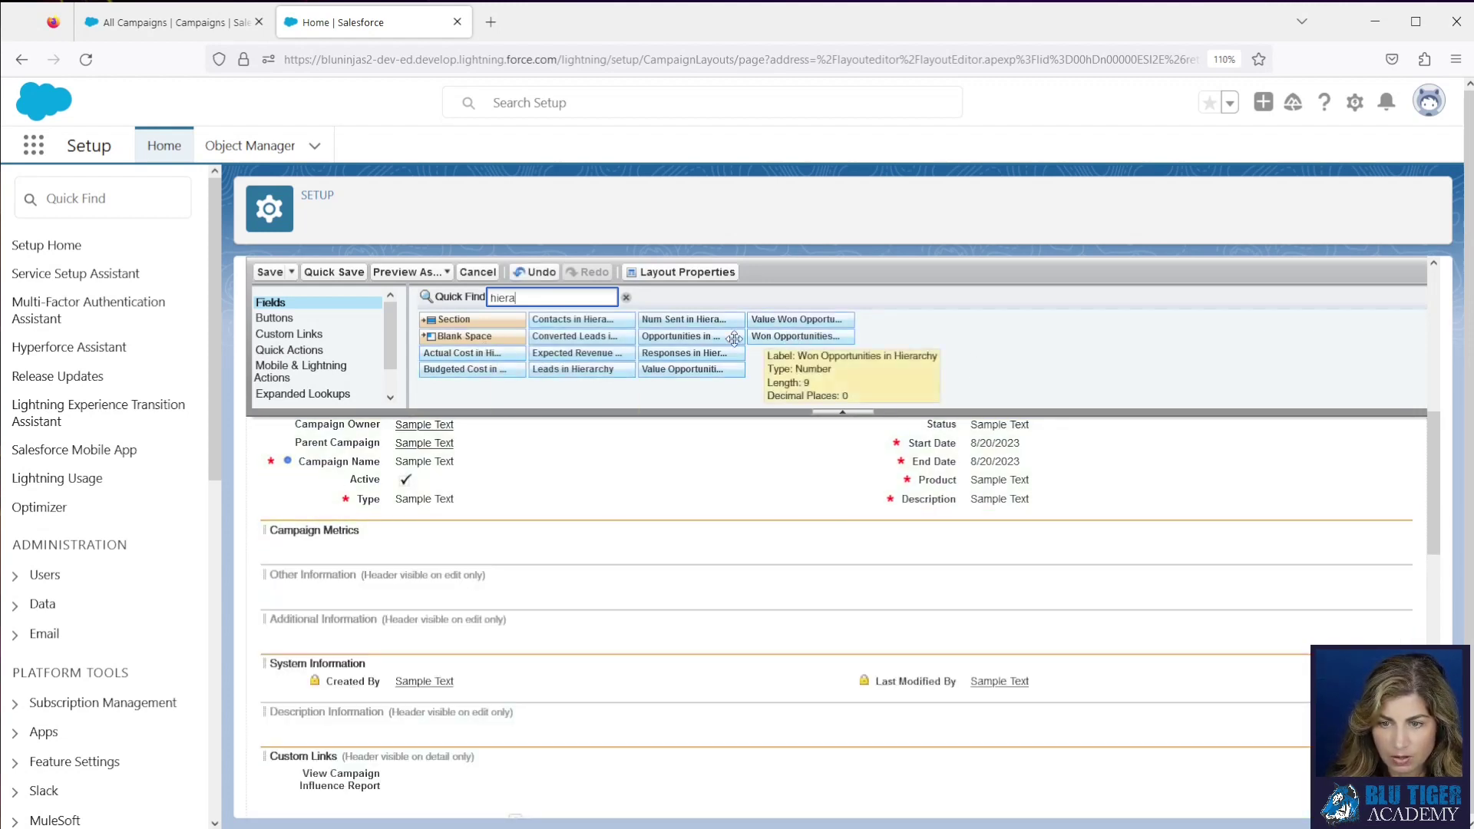
pyautogui.moveTo(793, 338); pyautogui.dragTo(639, 529)
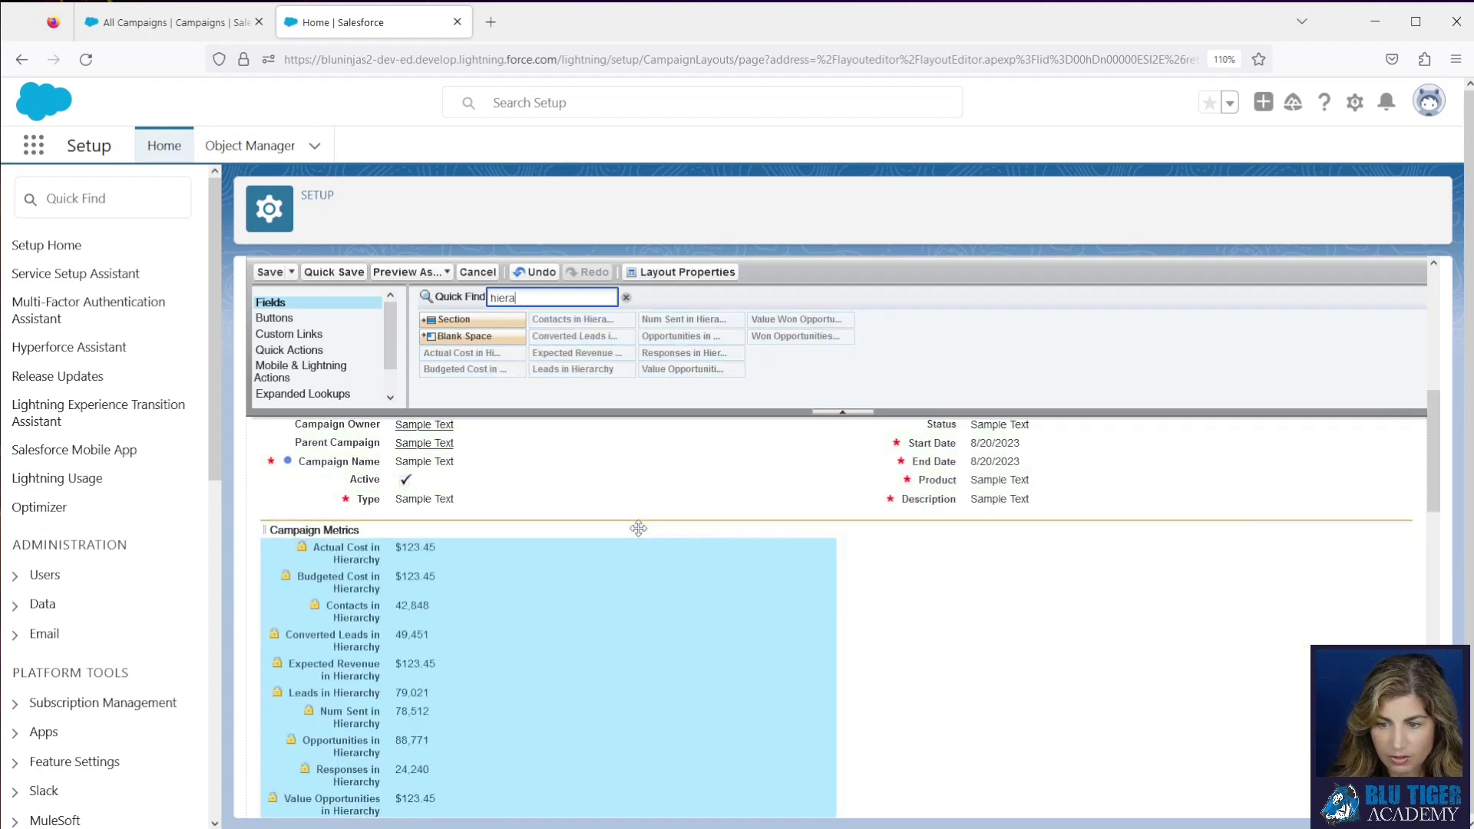
# Move the fields from Leads in Hierarchy through Won Opportunities in Hierarchy to the second column of Campaign Metrics
pyautogui.click(724, 659)
pyautogui.scroll(-2, 565, 638)
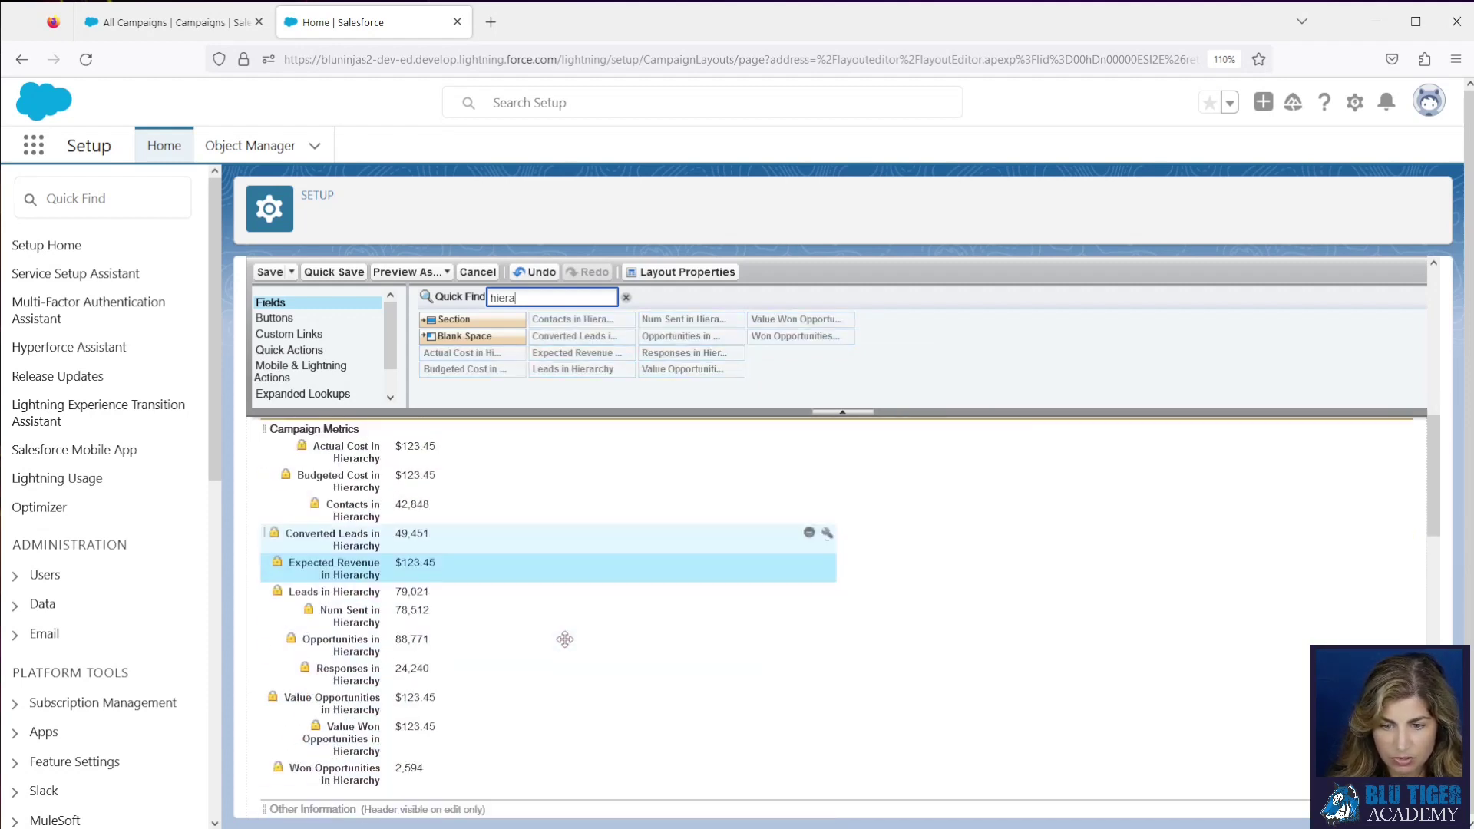
pyautogui.click(565, 593)
pyautogui.keyDown('shift'); pyautogui.click(561, 765); pyautogui.keyUp('shift')
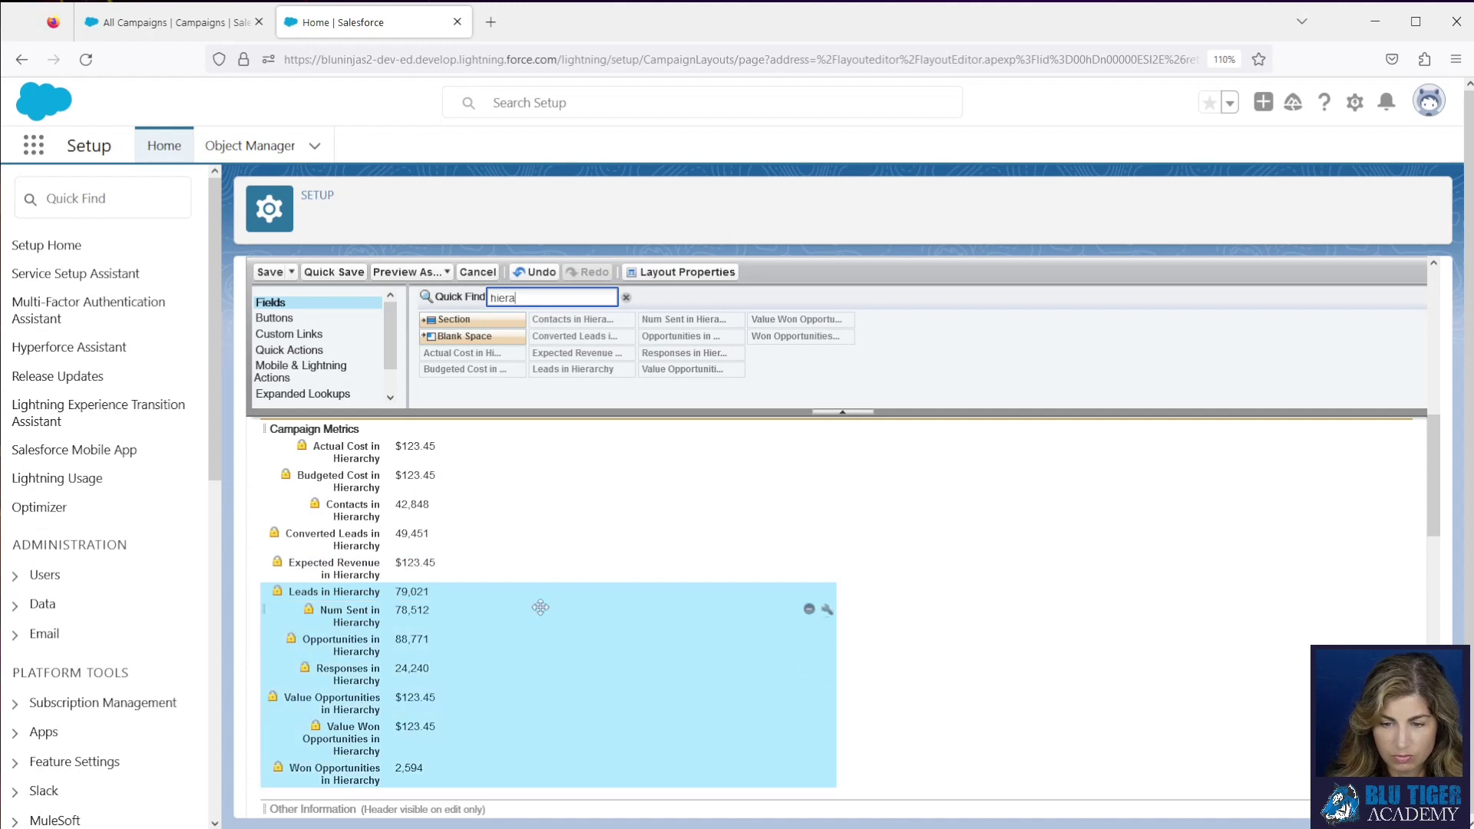
pyautogui.moveTo(537, 607); pyautogui.dragTo(971, 497)
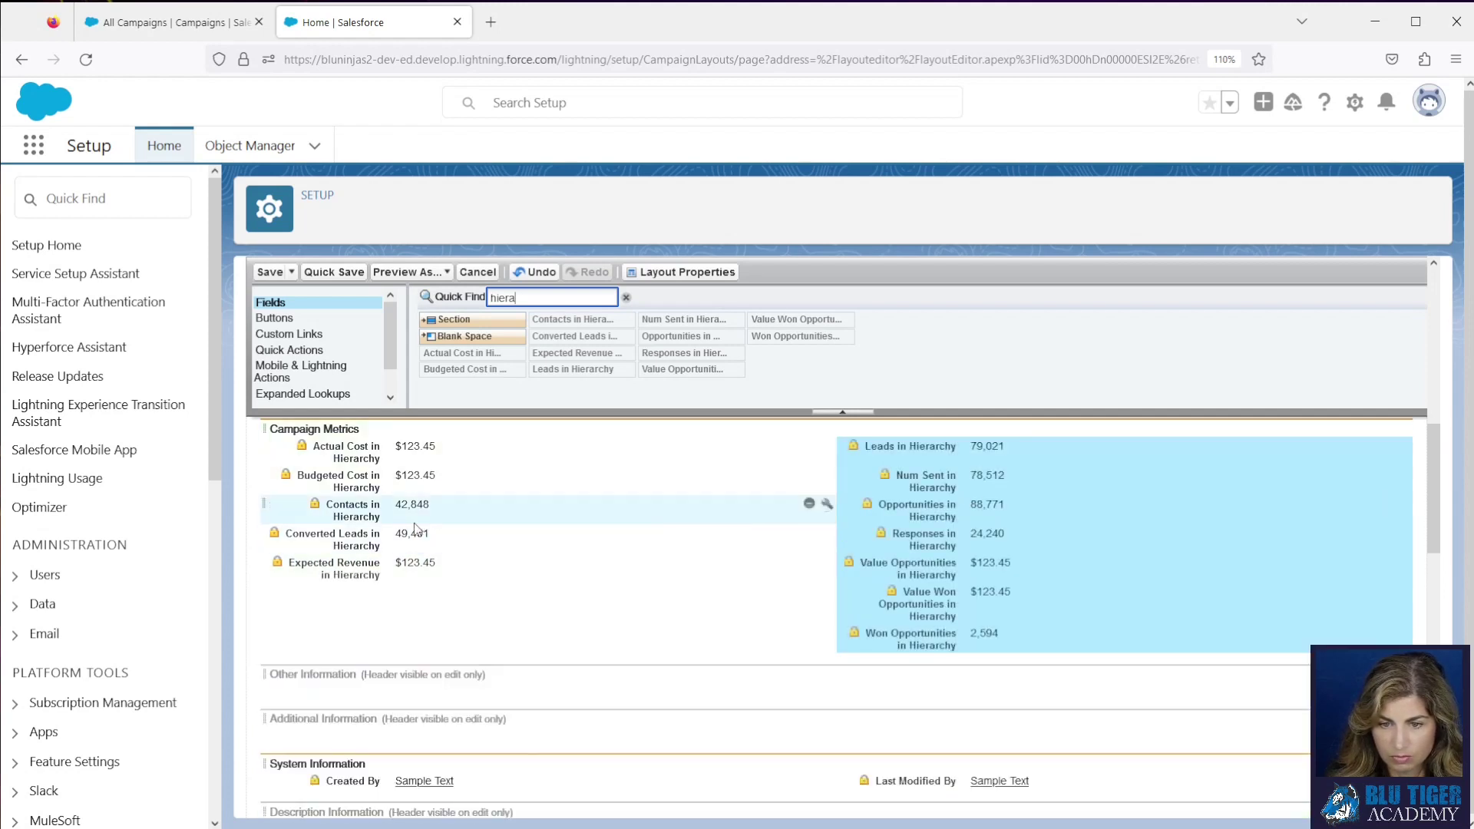
# Place Contacts in Hierarchy directly below Leads in Hierarchy, and save the Parent Layout while keeping the editor open
pyautogui.moveTo(413, 522); pyautogui.dragTo(948, 482)
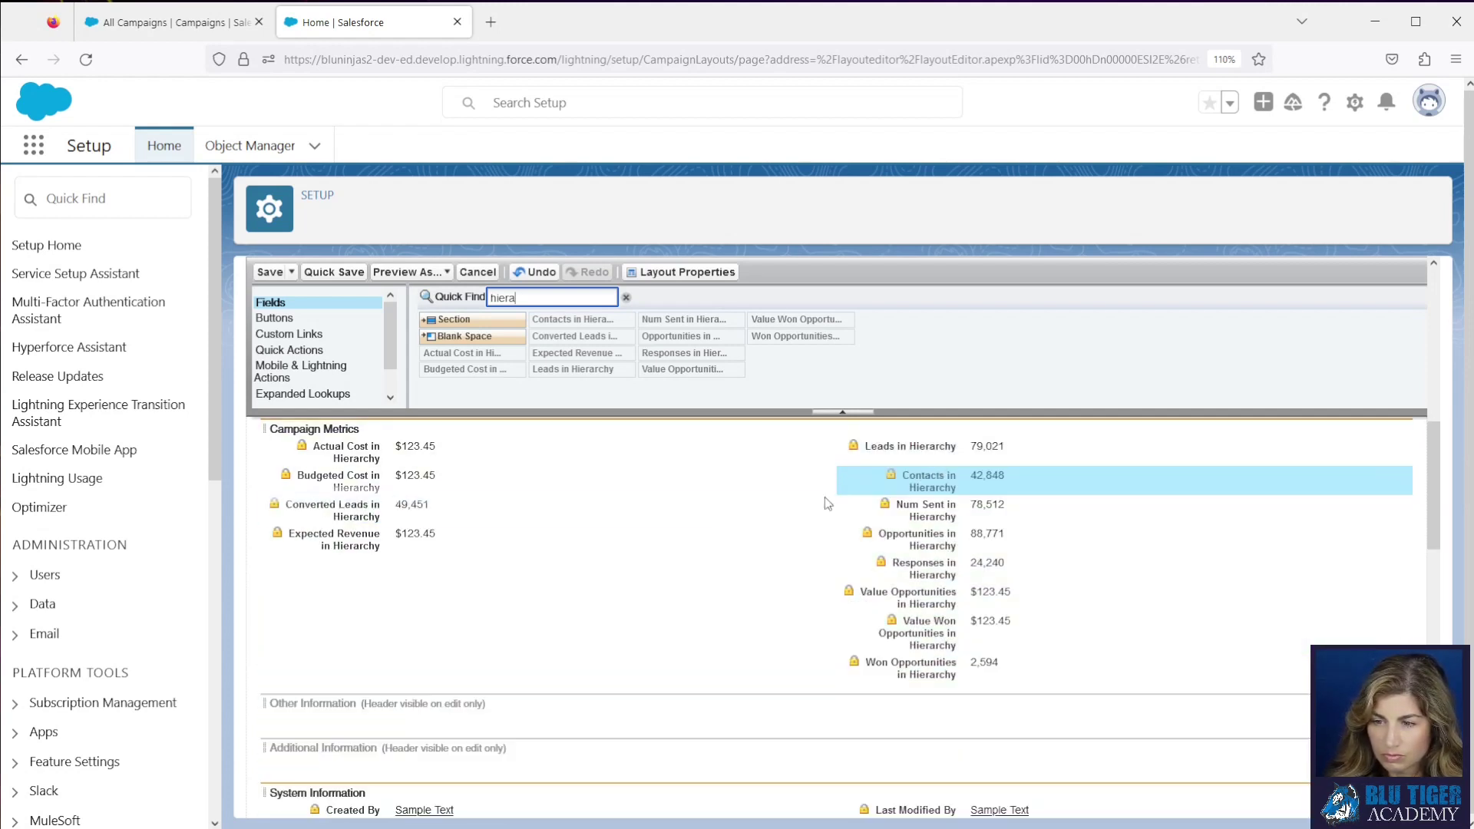
pyautogui.scroll(2, 680, 583)
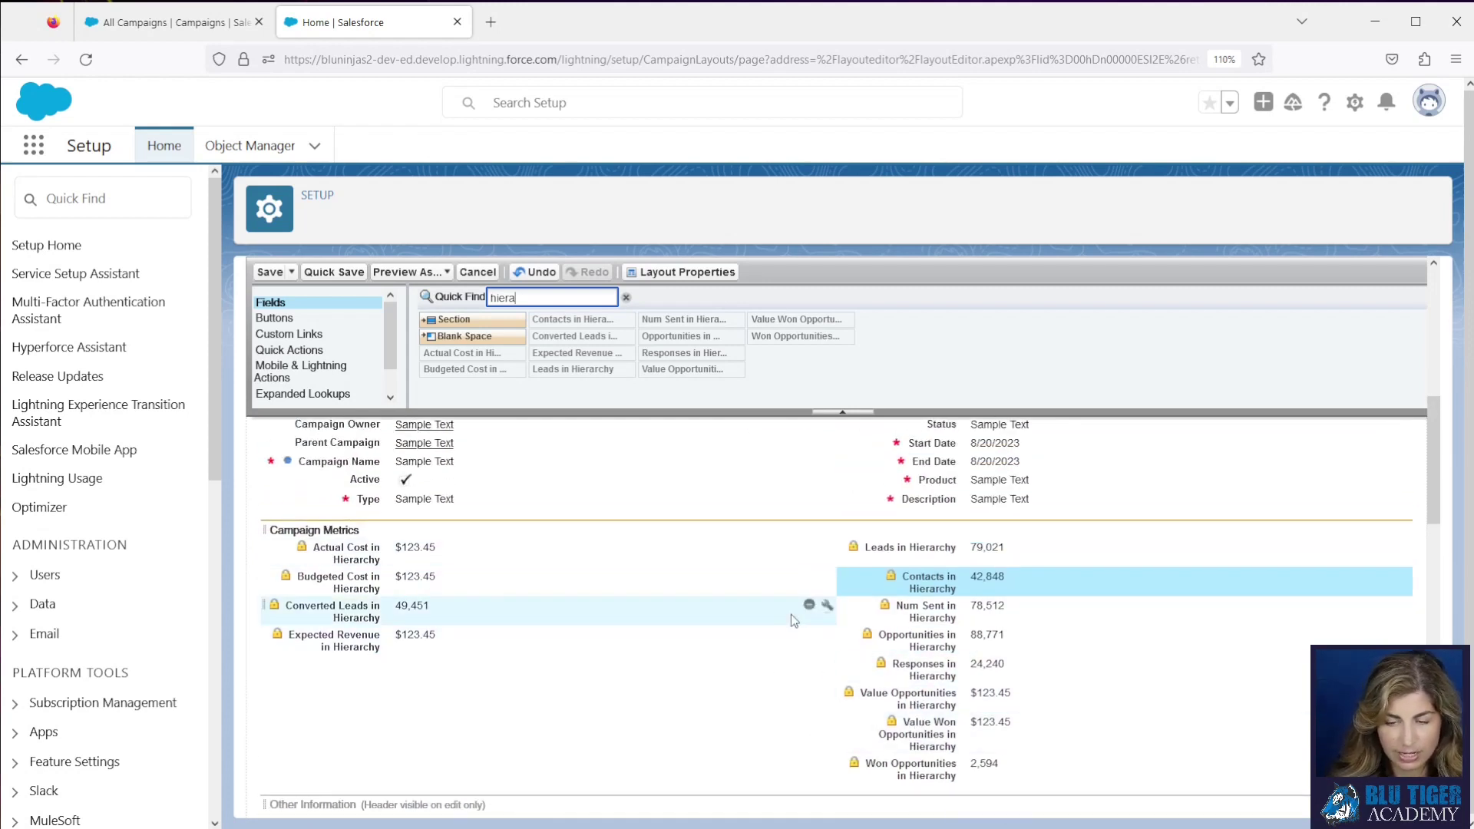
pyautogui.scroll(10, 791, 614)
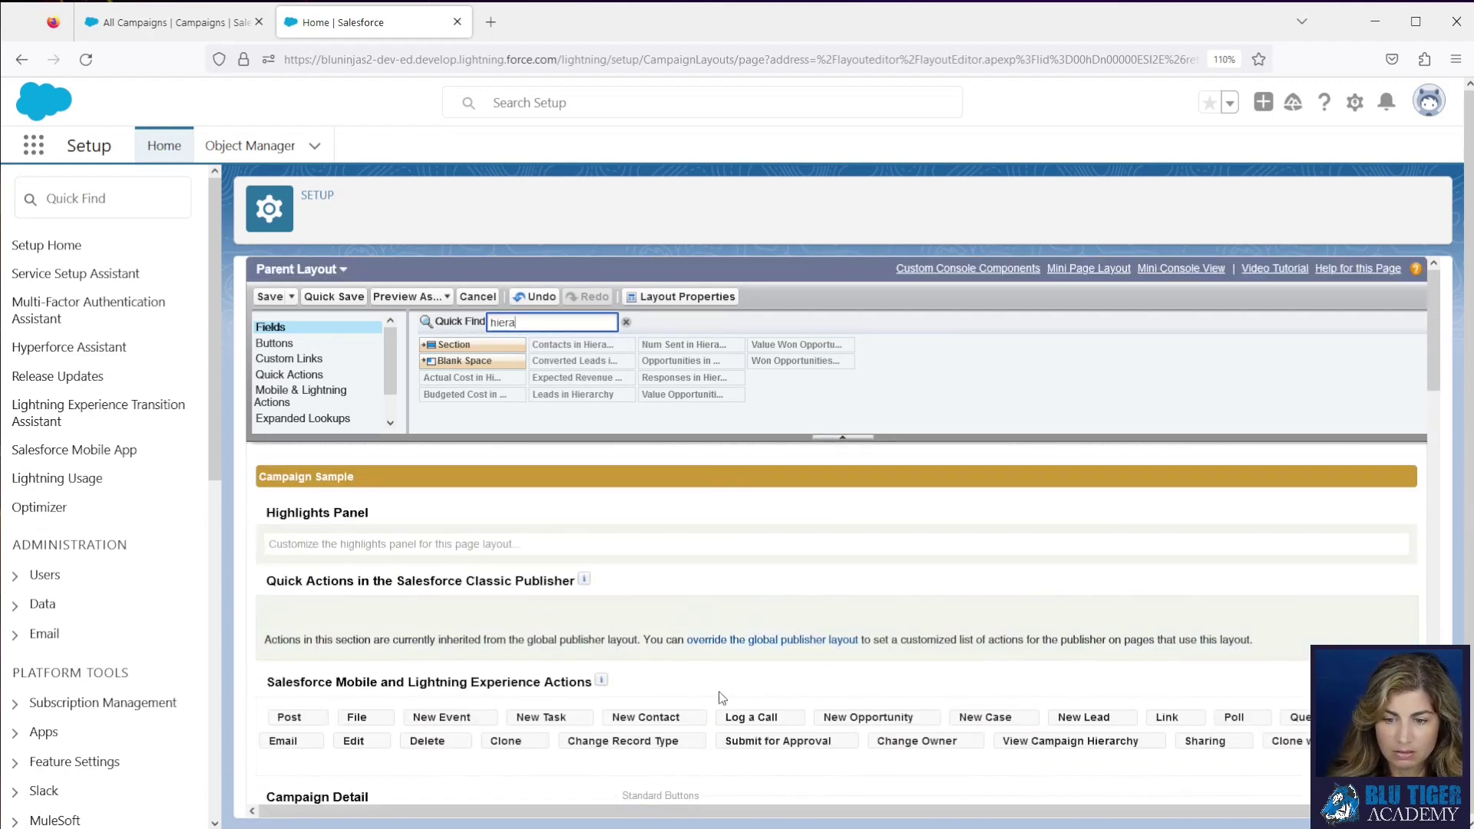
pyautogui.click(334, 297)
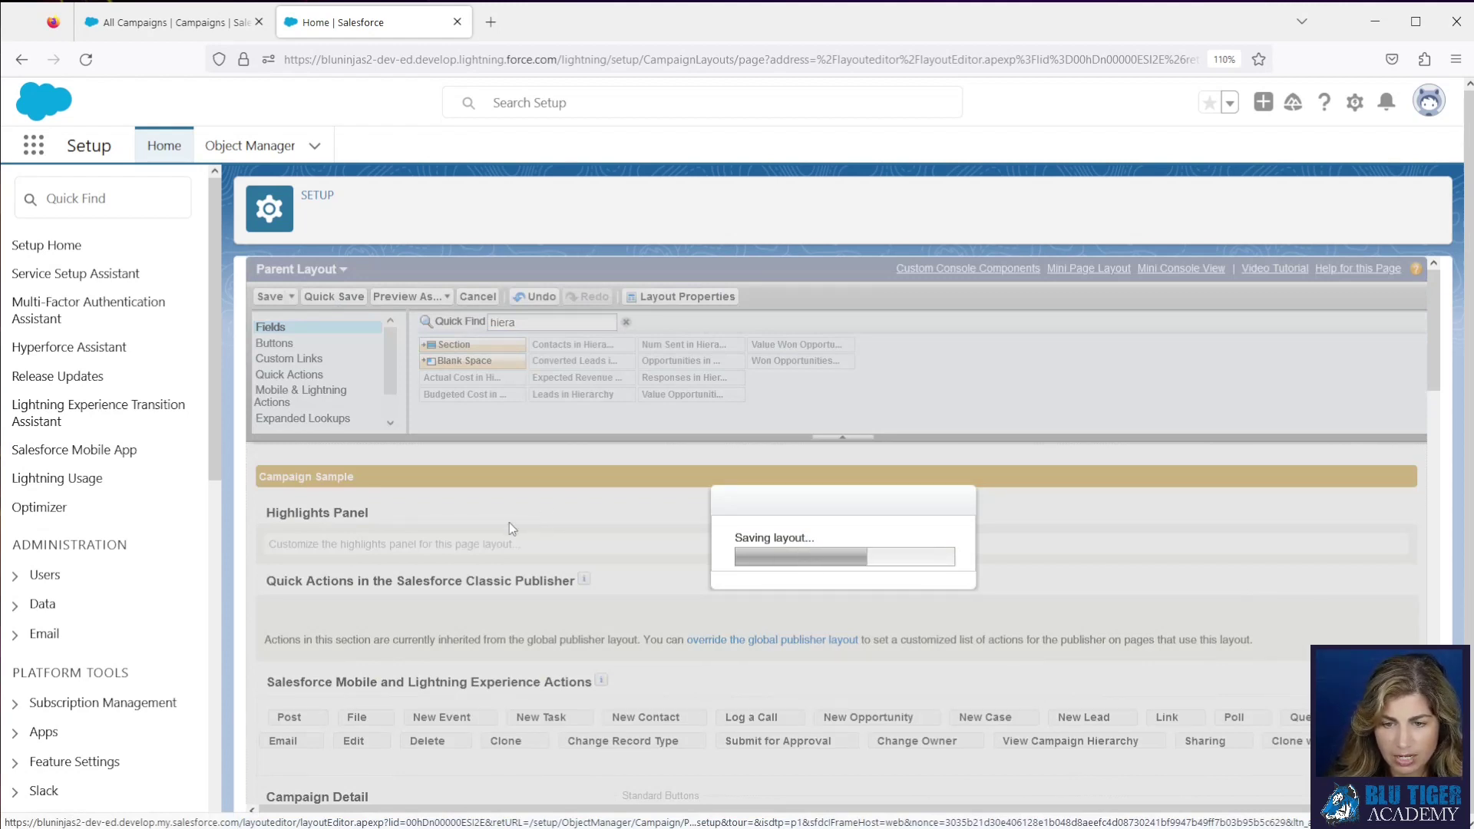
# Remove the Campaign Members, Campaign Member Statuses and MC Campaigns related lists from the Parent Layout, and save it with the editor open
pyautogui.scroll(-10, 533, 535)
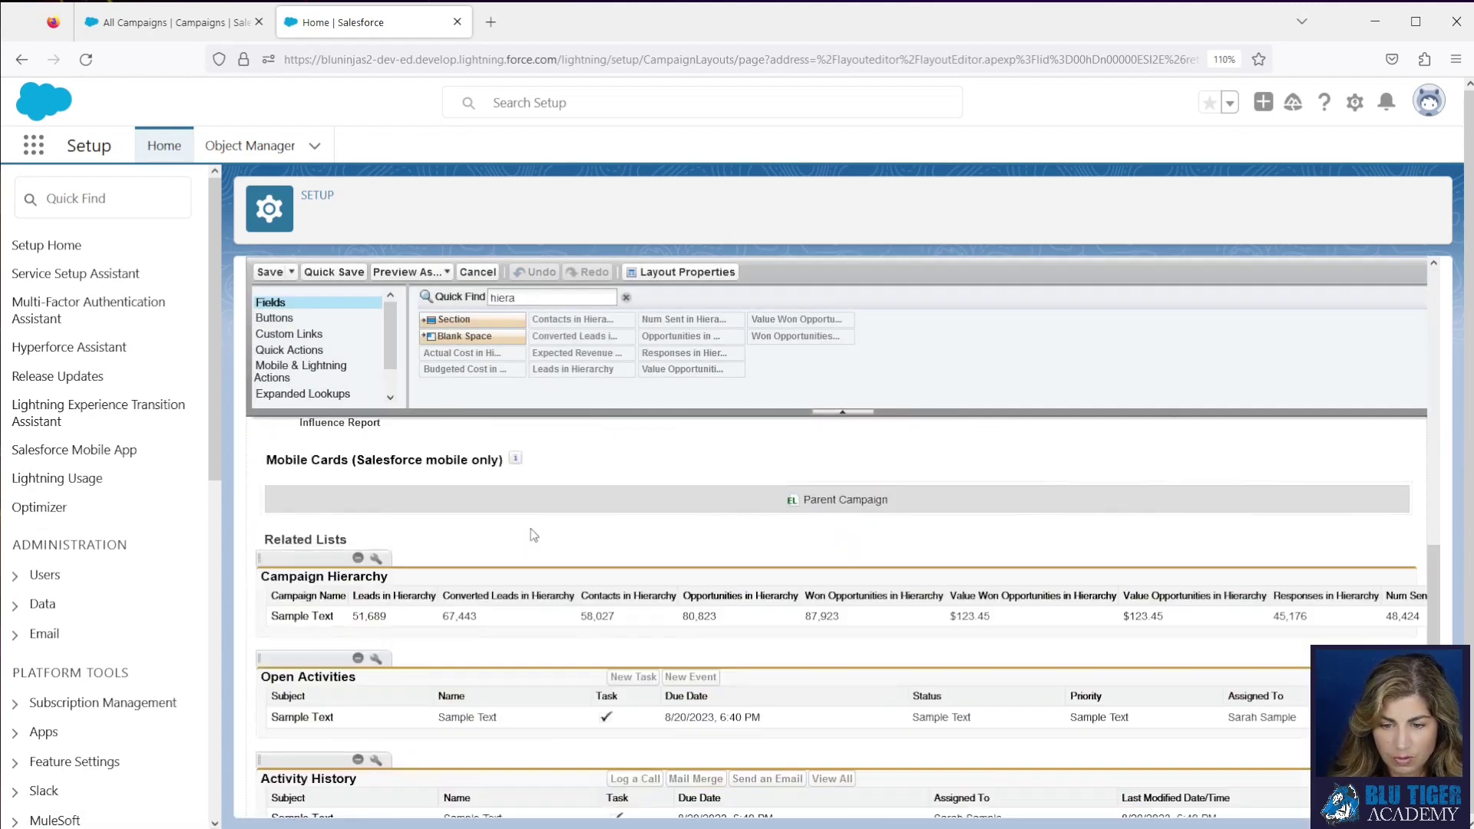
pyautogui.scroll(-5, 531, 529)
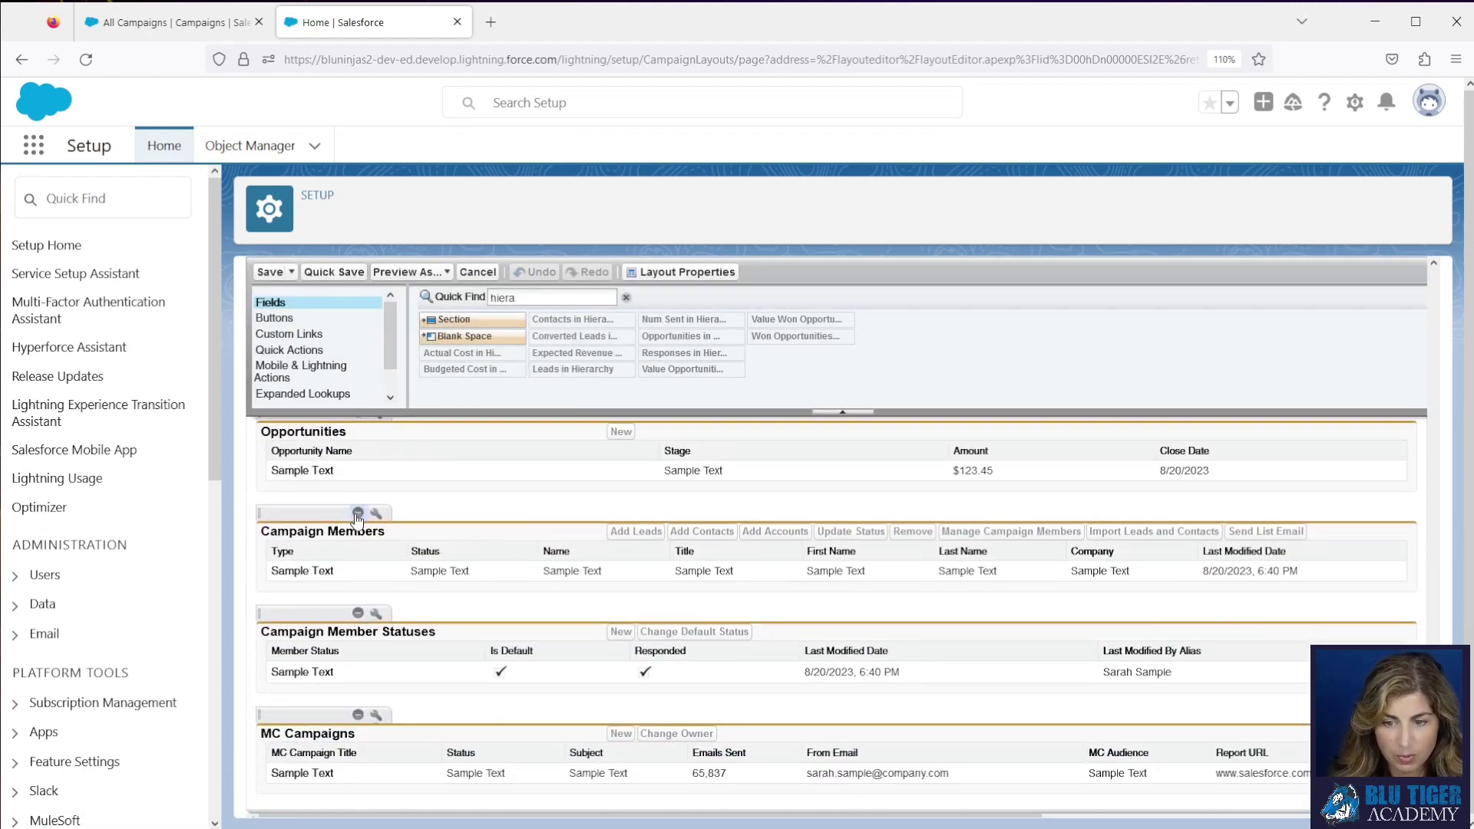
pyautogui.click(358, 512)
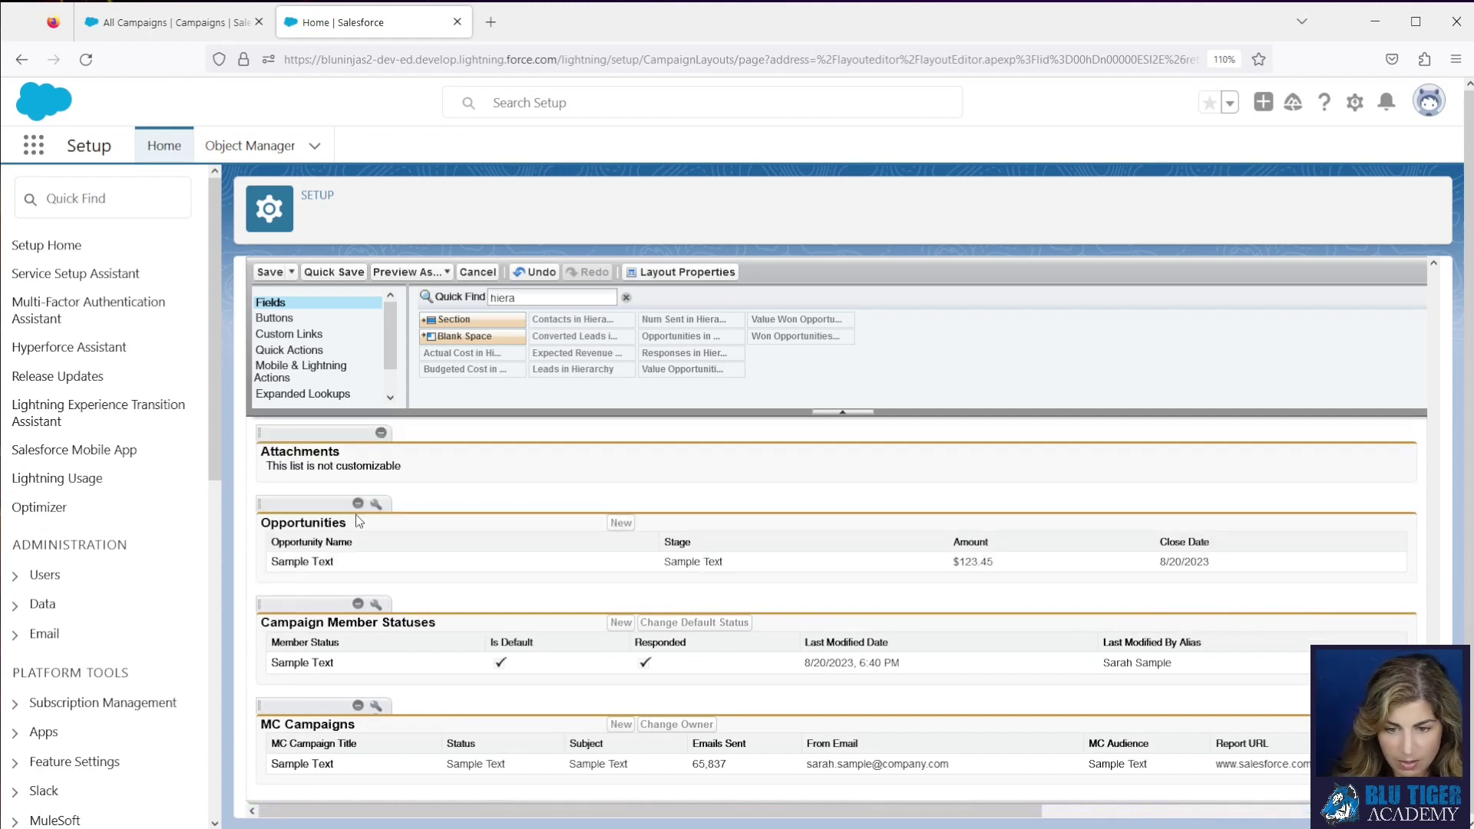
pyautogui.click(358, 604)
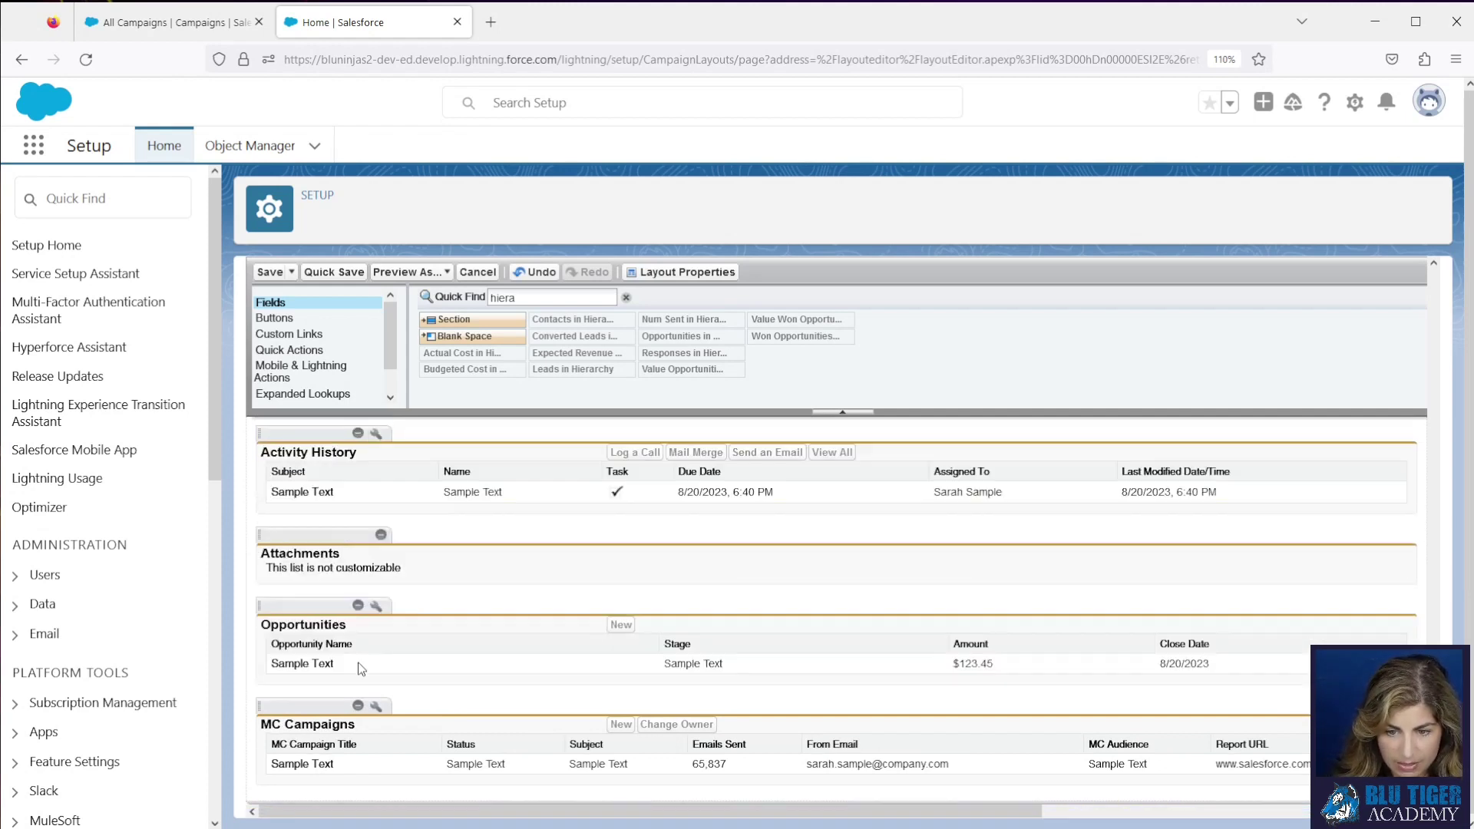
pyautogui.click(358, 706)
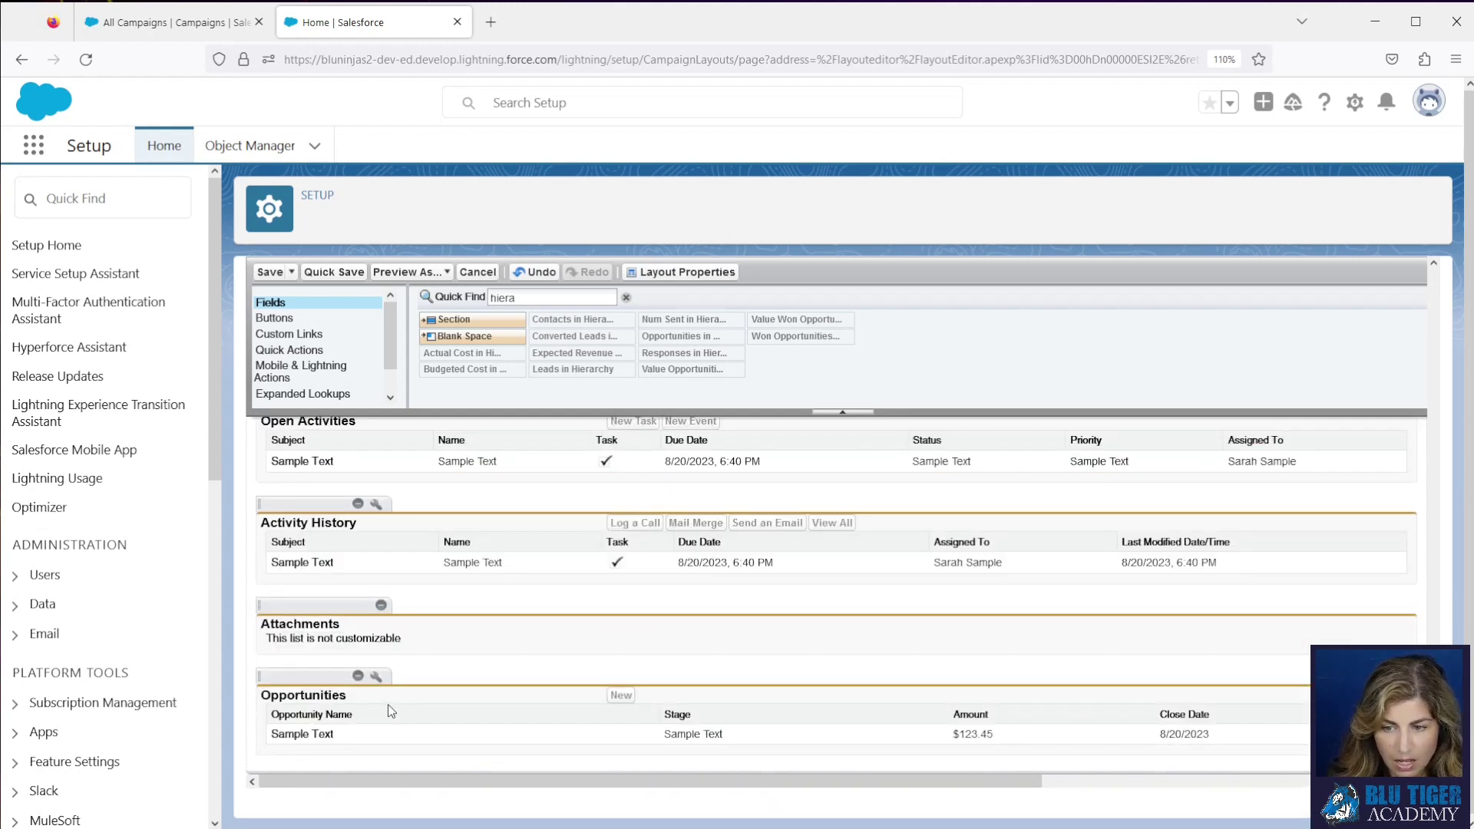
pyautogui.scroll(2, 388, 704)
pyautogui.scroll(2, 388, 707)
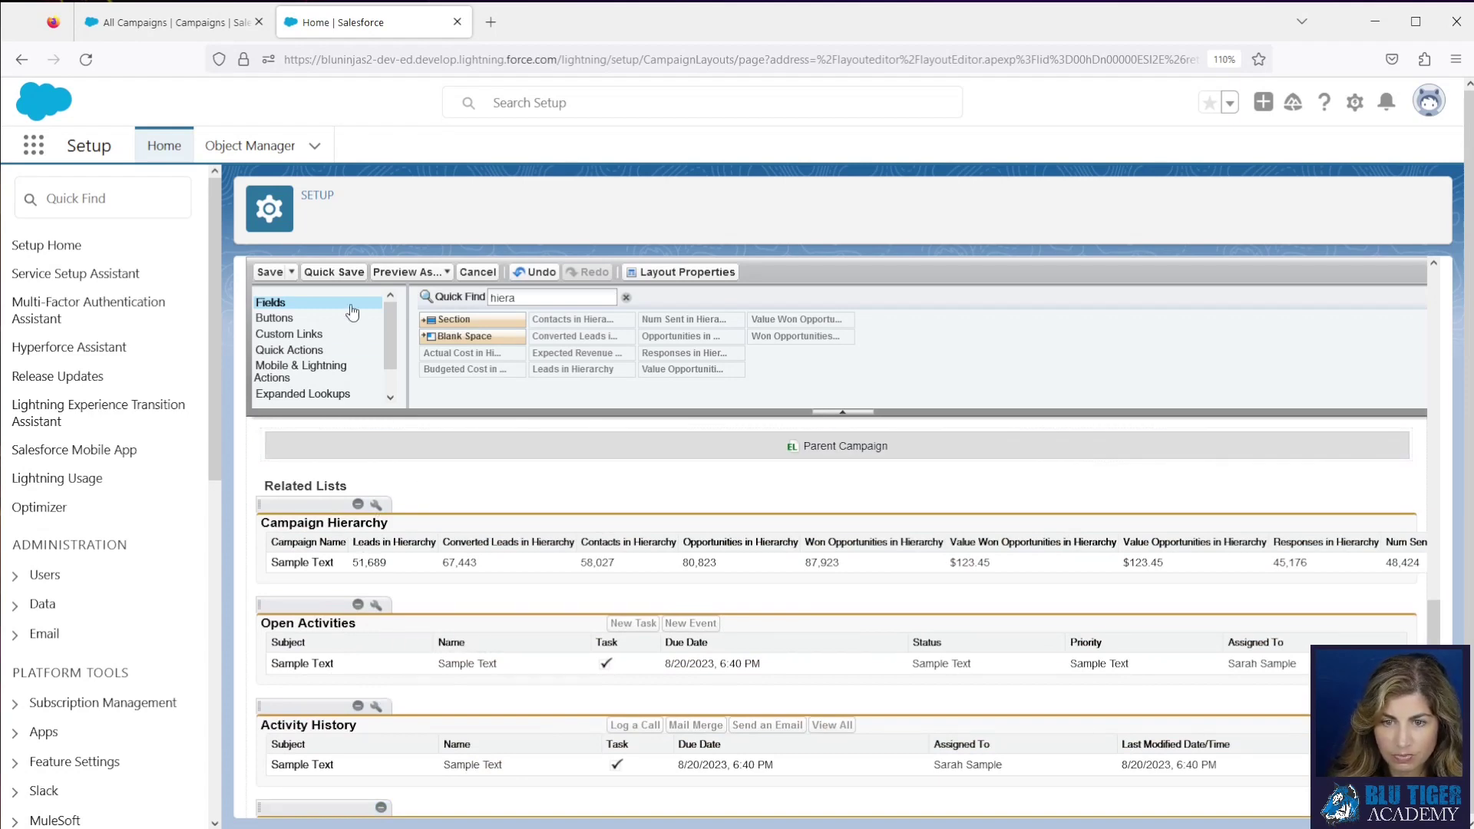
pyautogui.click(329, 277)
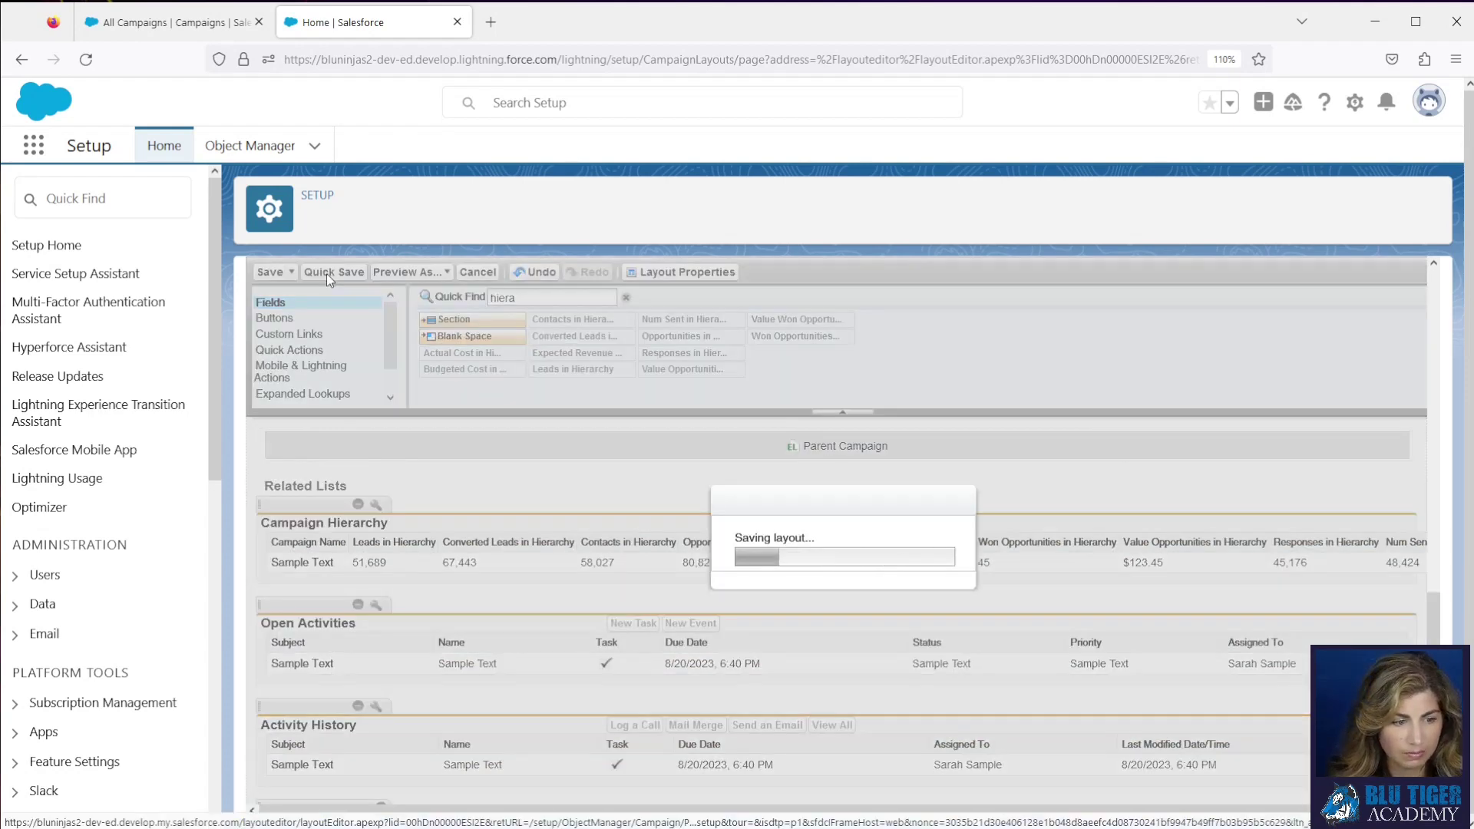
# Save the Parent Layout and close the editor to return to the campaign page layouts list
pyautogui.scroll(5, 553, 444)
pyautogui.scroll(5, 553, 443)
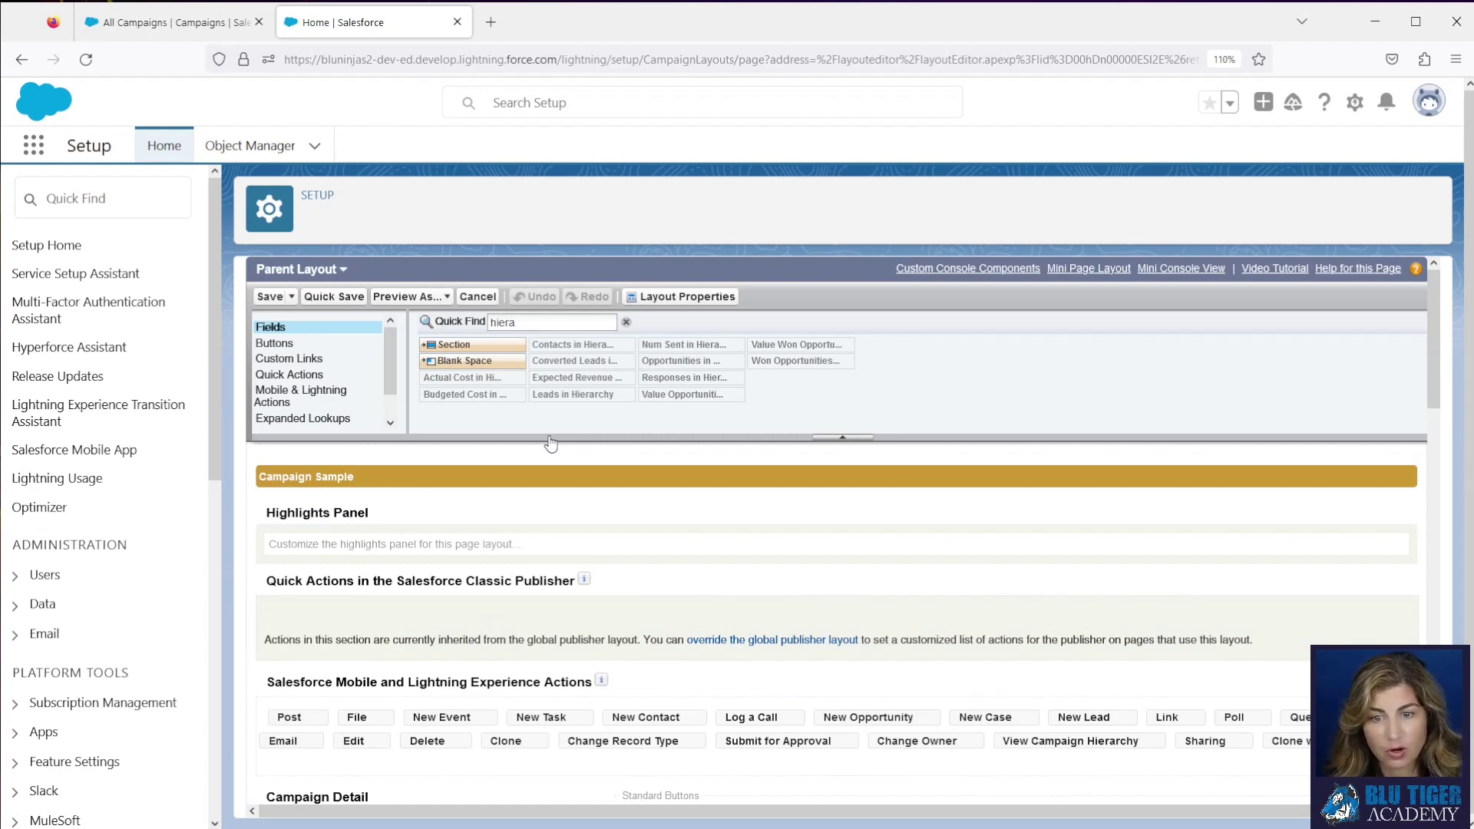
pyautogui.click(268, 297)
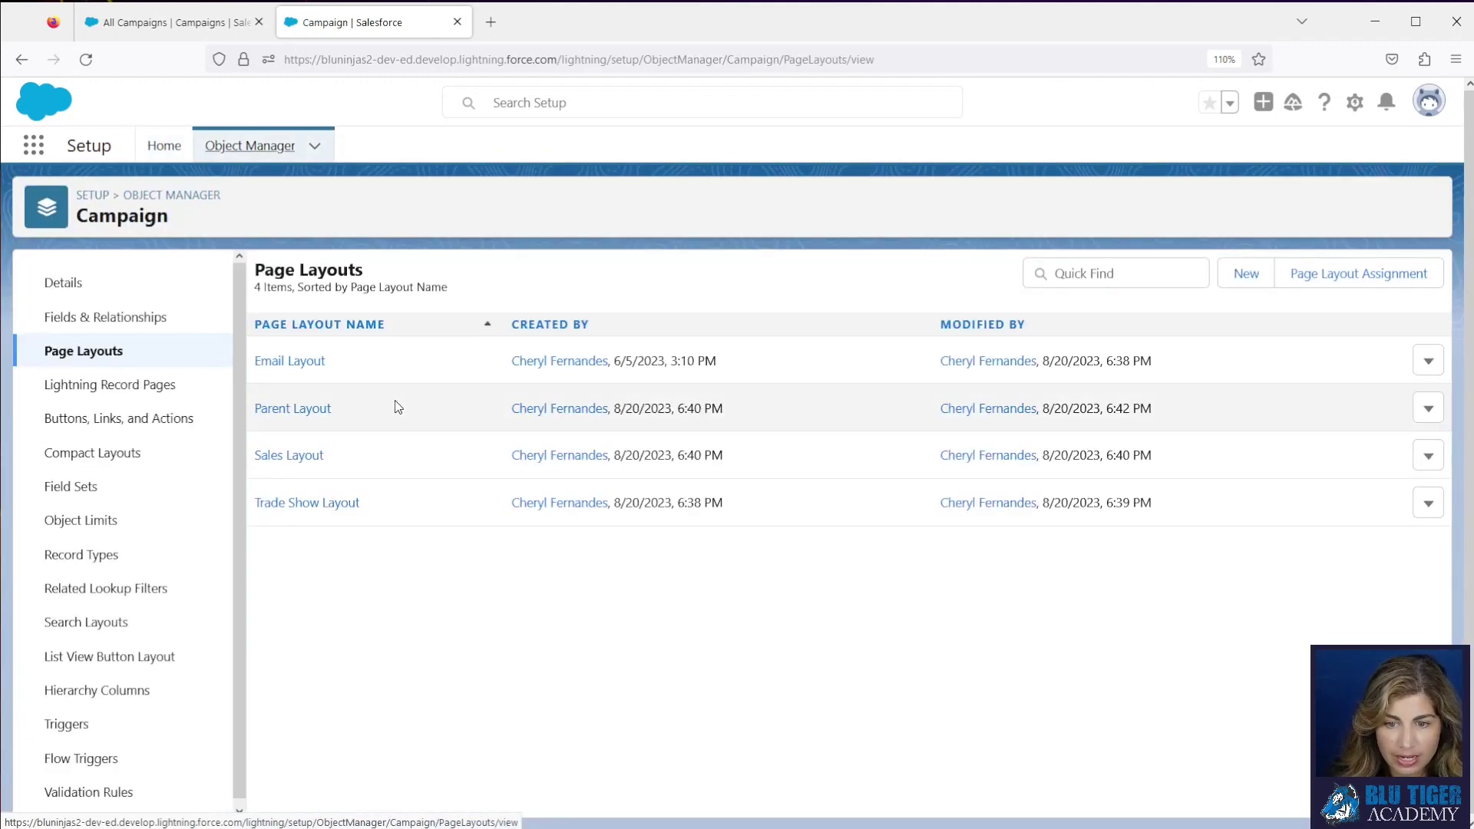
# Create an Email campaign record type described as "Use this record type for the emails you are sending to people." and continue to layout assignment
pyautogui.click(123, 555)
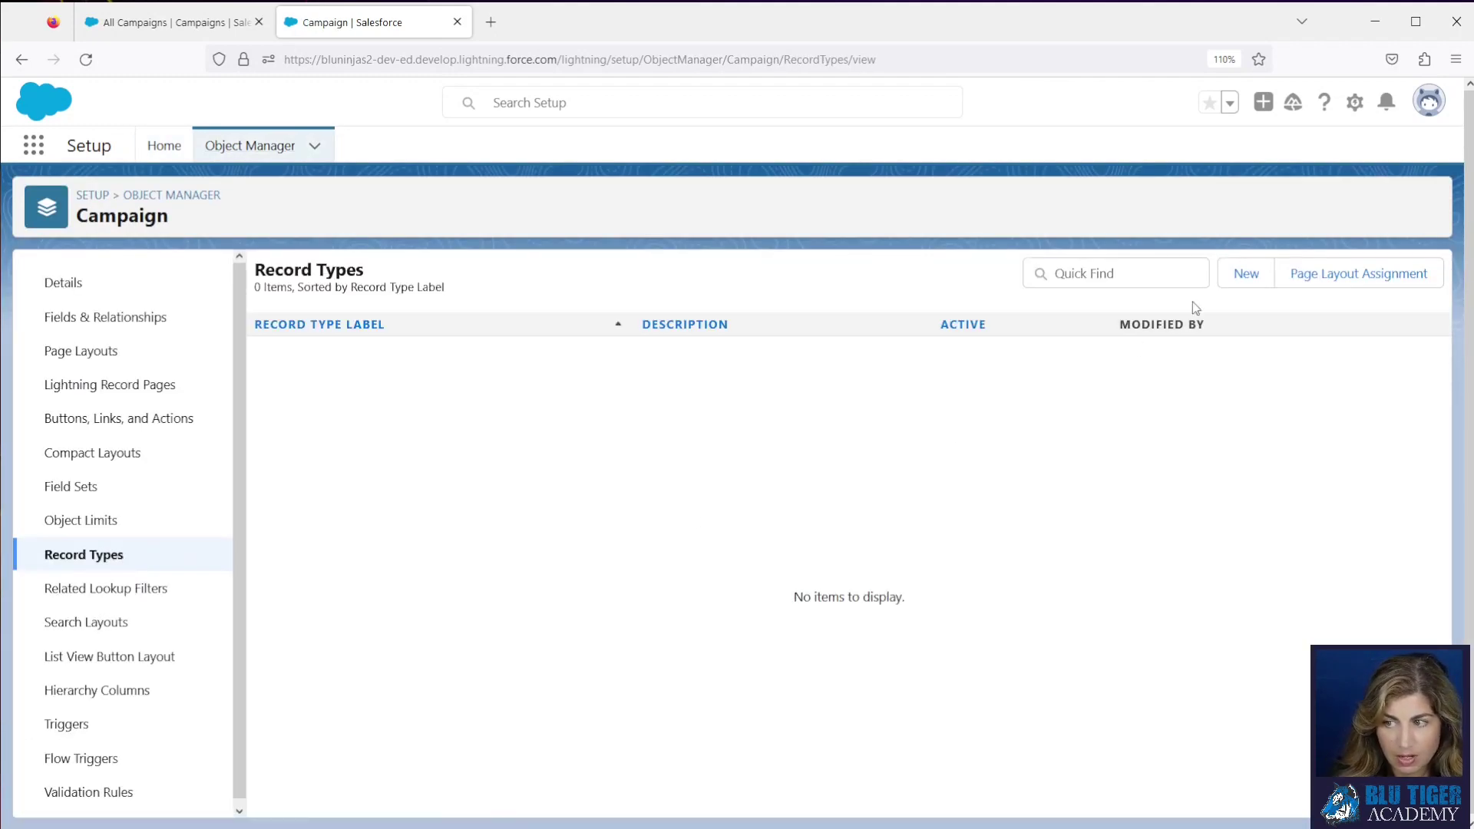
pyautogui.click(1251, 274)
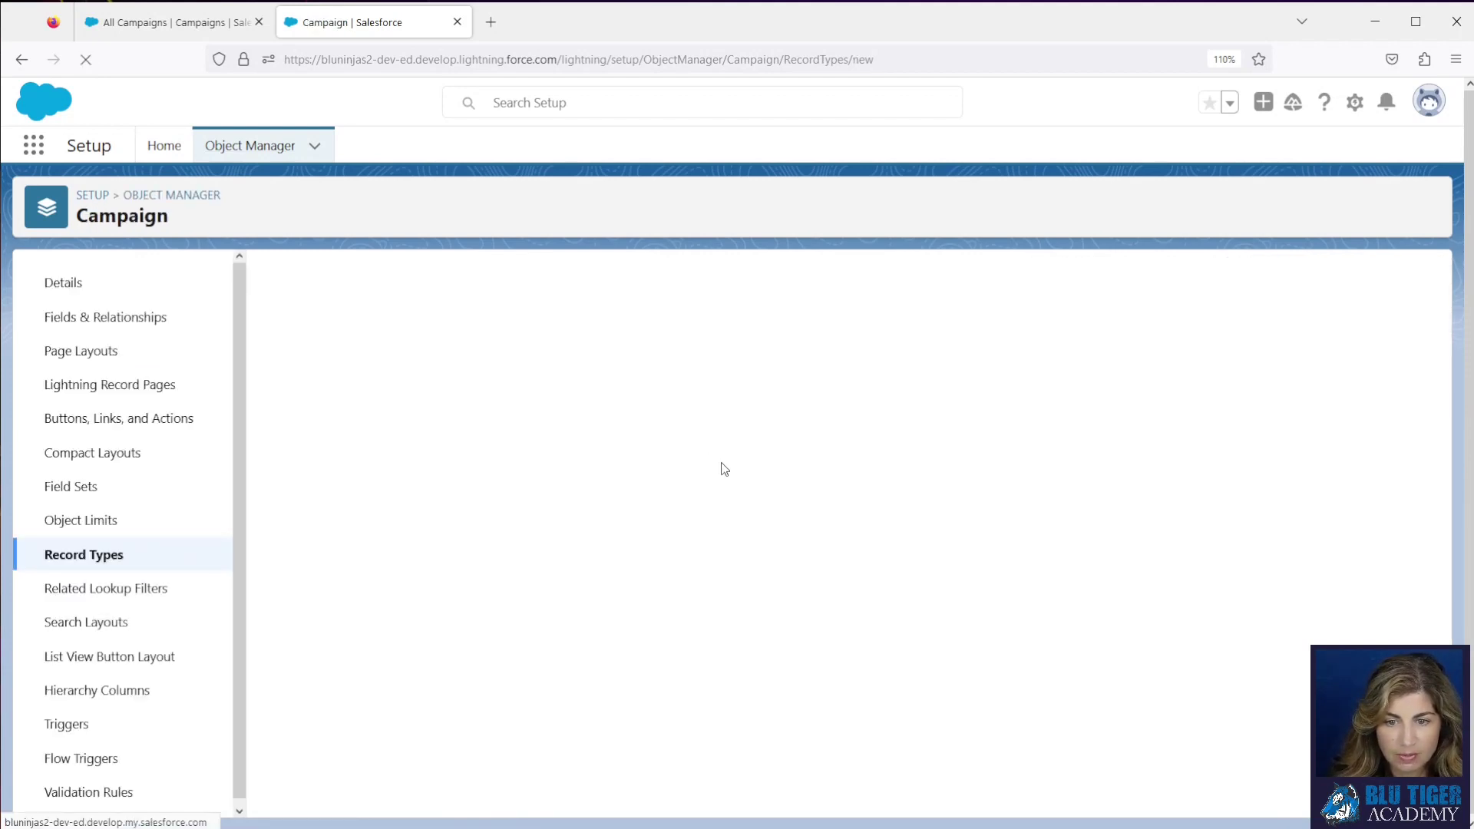
pyautogui.write('Email')
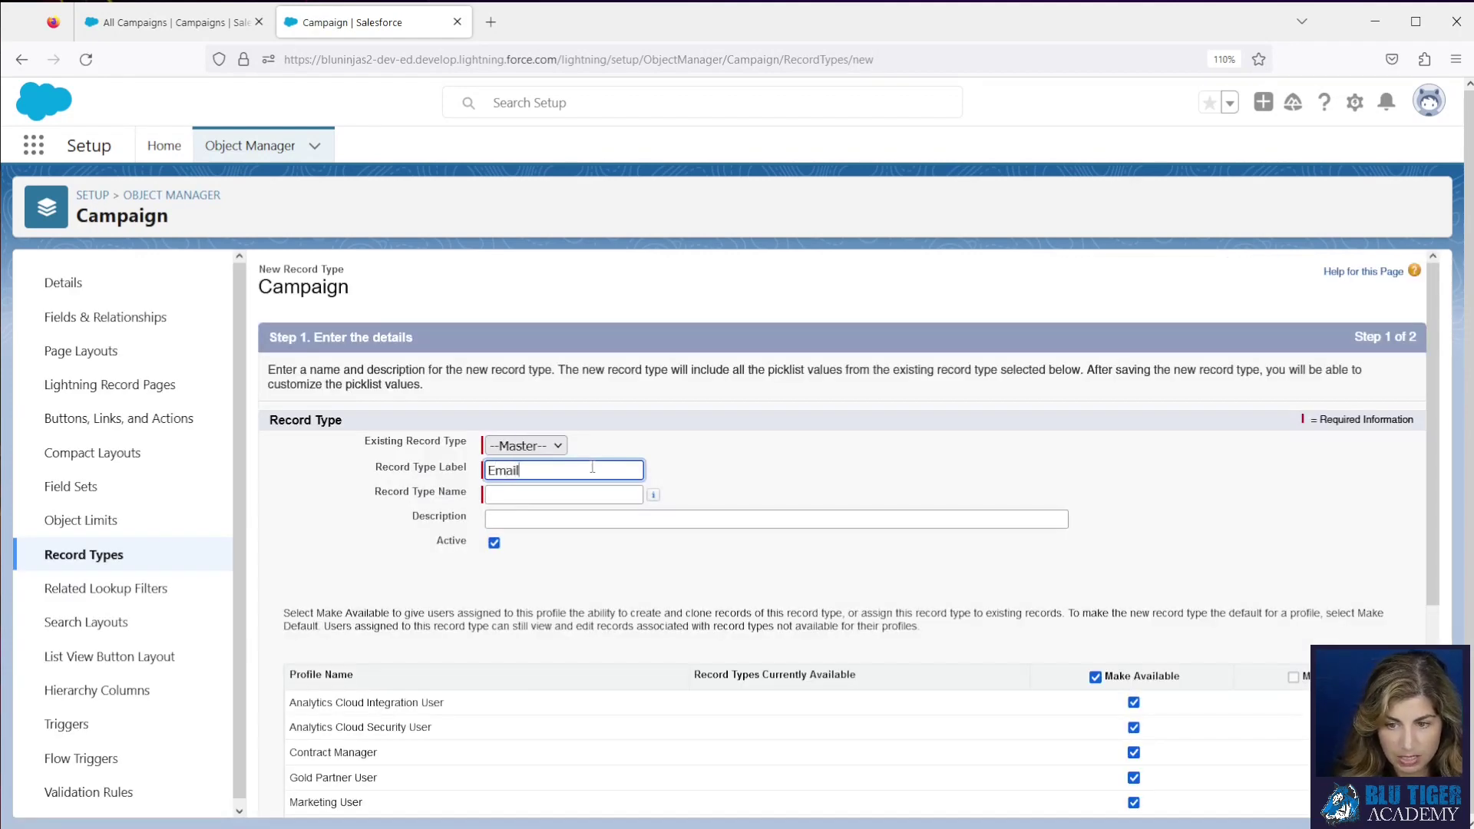
pyautogui.press('Tab')
pyautogui.click(584, 519)
pyautogui.write('Use')
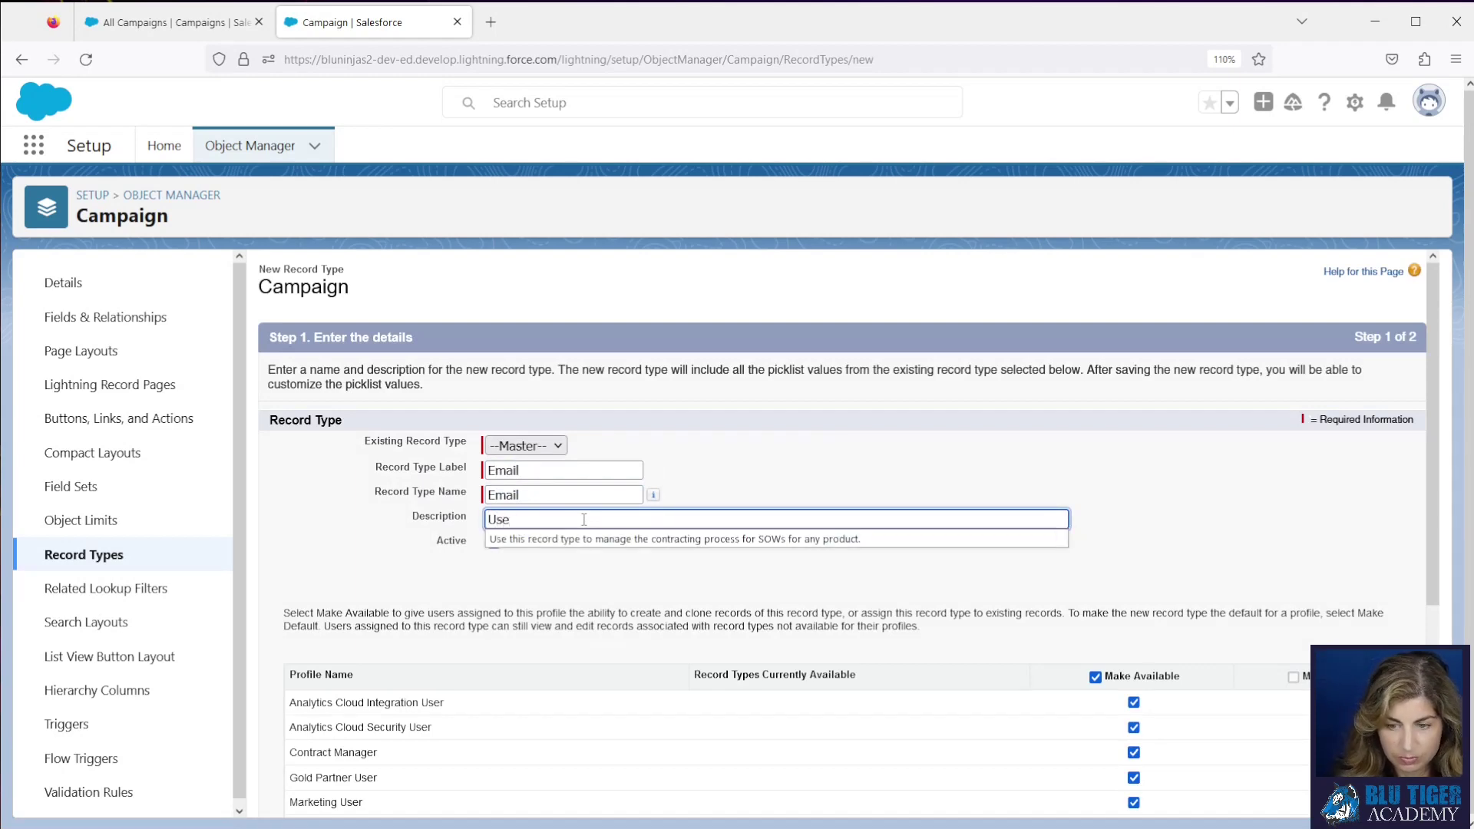
pyautogui.write(' this record type for the emails you ar')
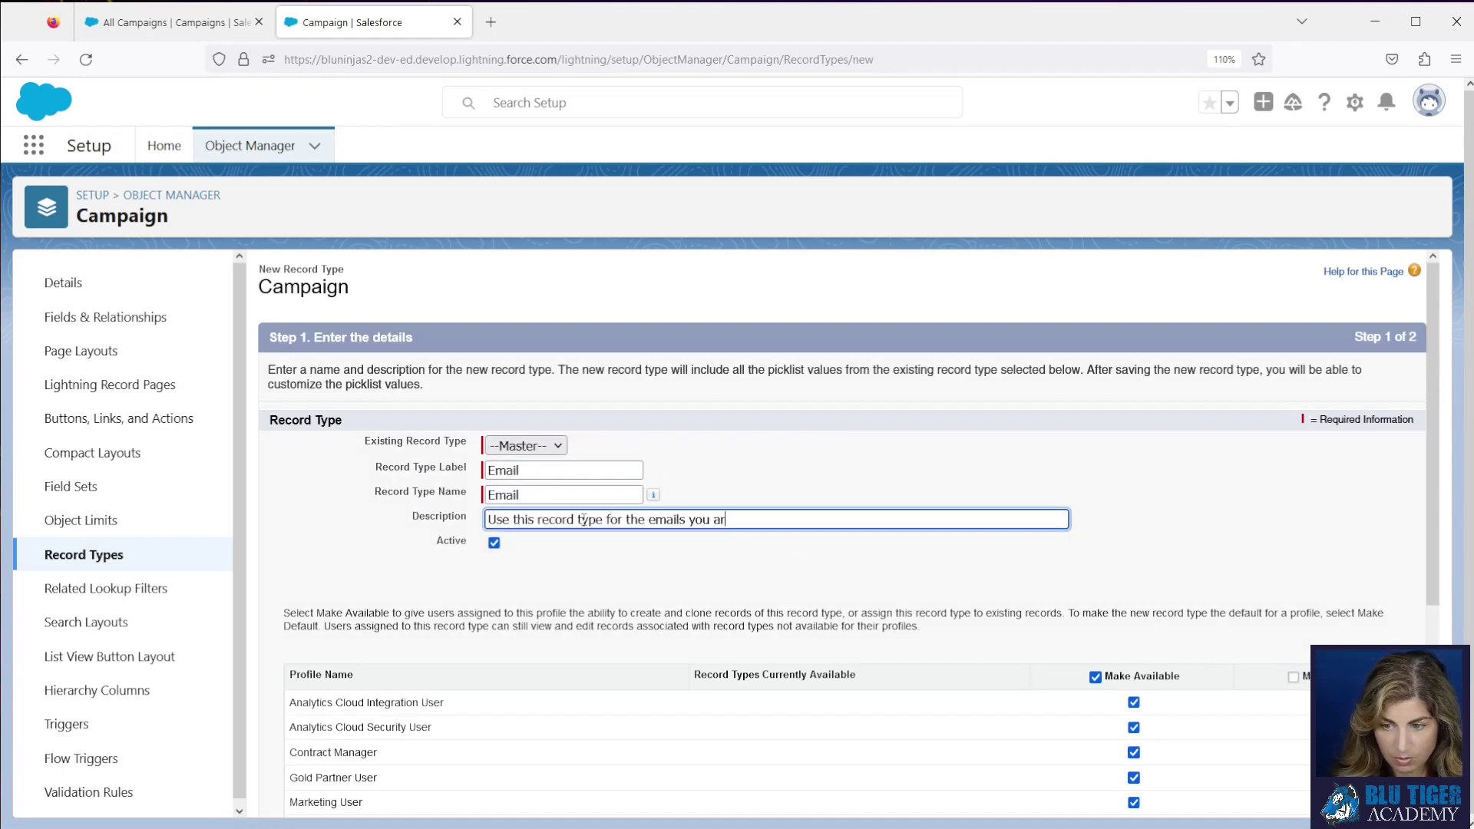
pyautogui.write('e sending to people.')
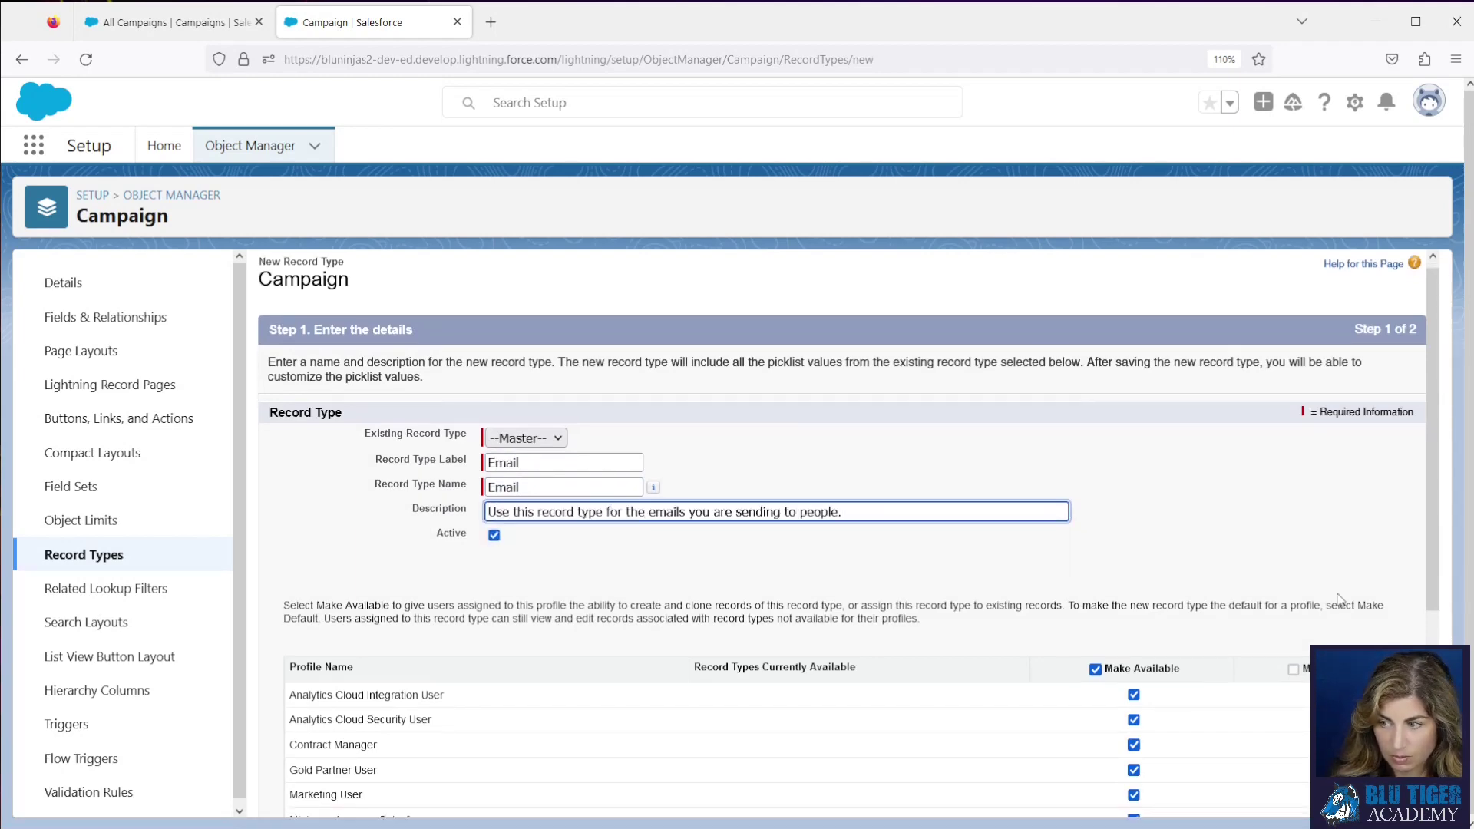
pyautogui.scroll(-4, 1337, 599)
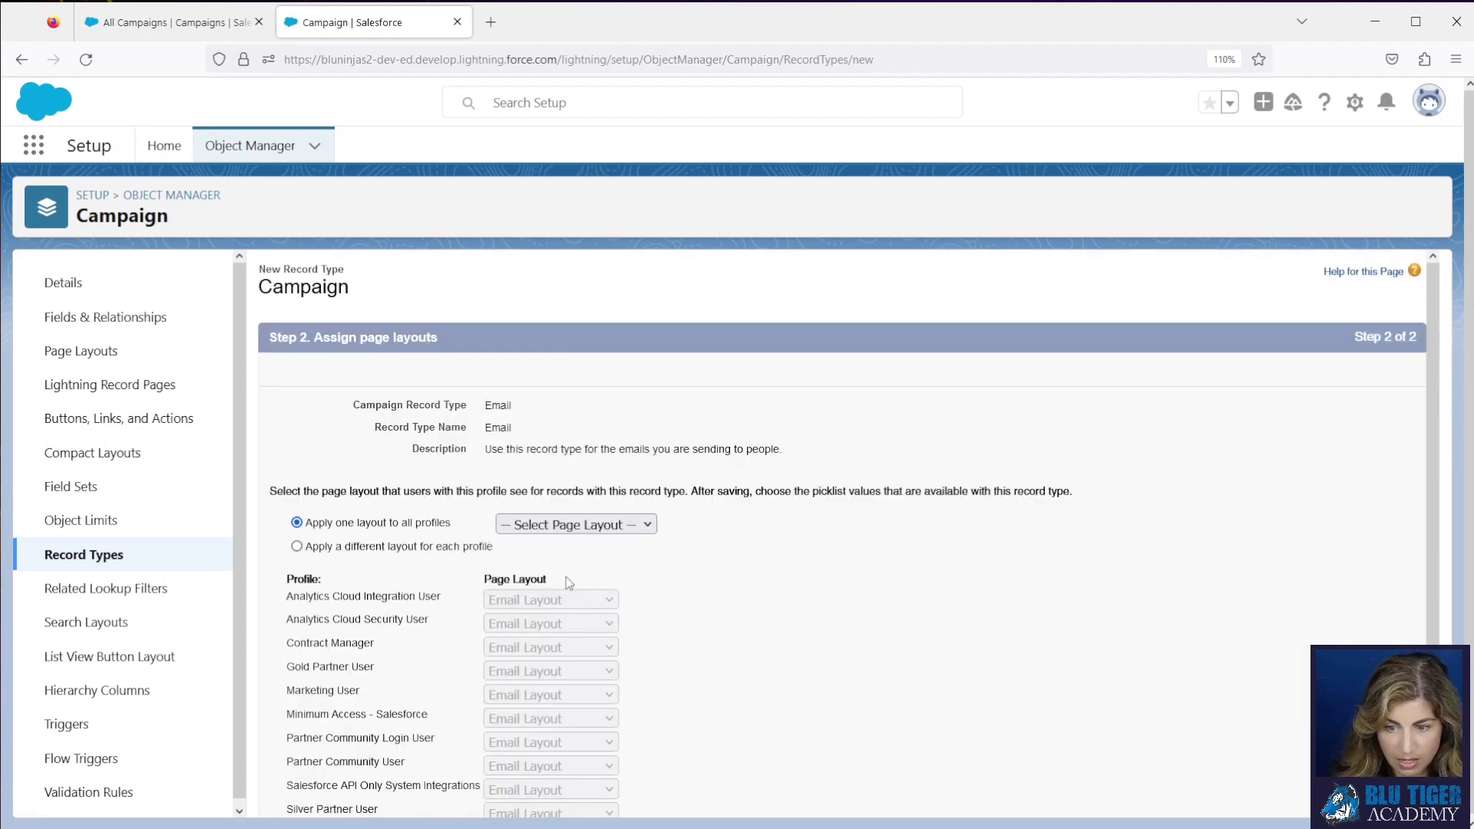
# Apply the Email Layout to all profiles for the Email record type, save it and begin another new record type
pyautogui.scroll(-2, 563, 598)
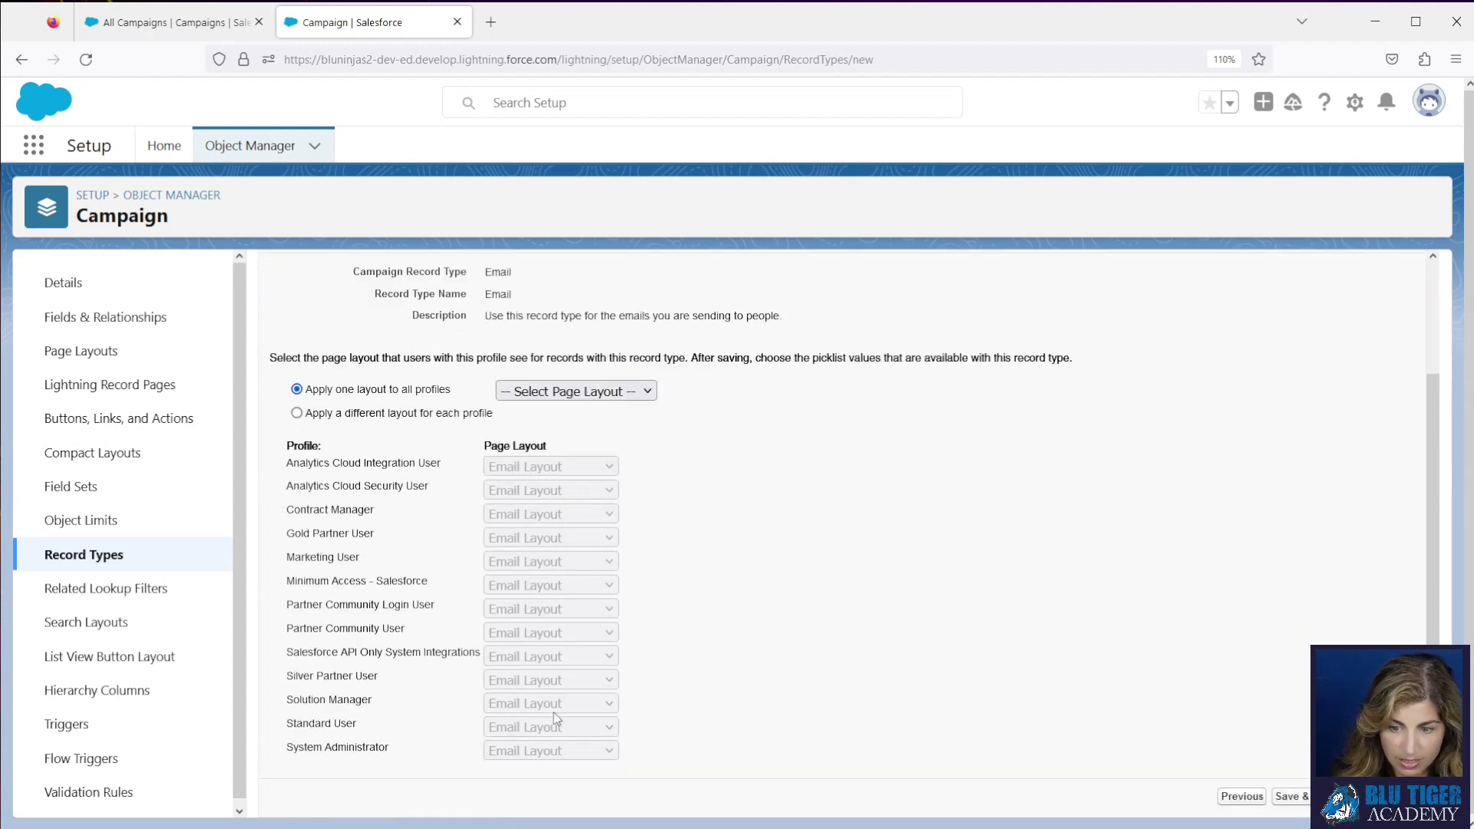
pyautogui.click(1305, 799)
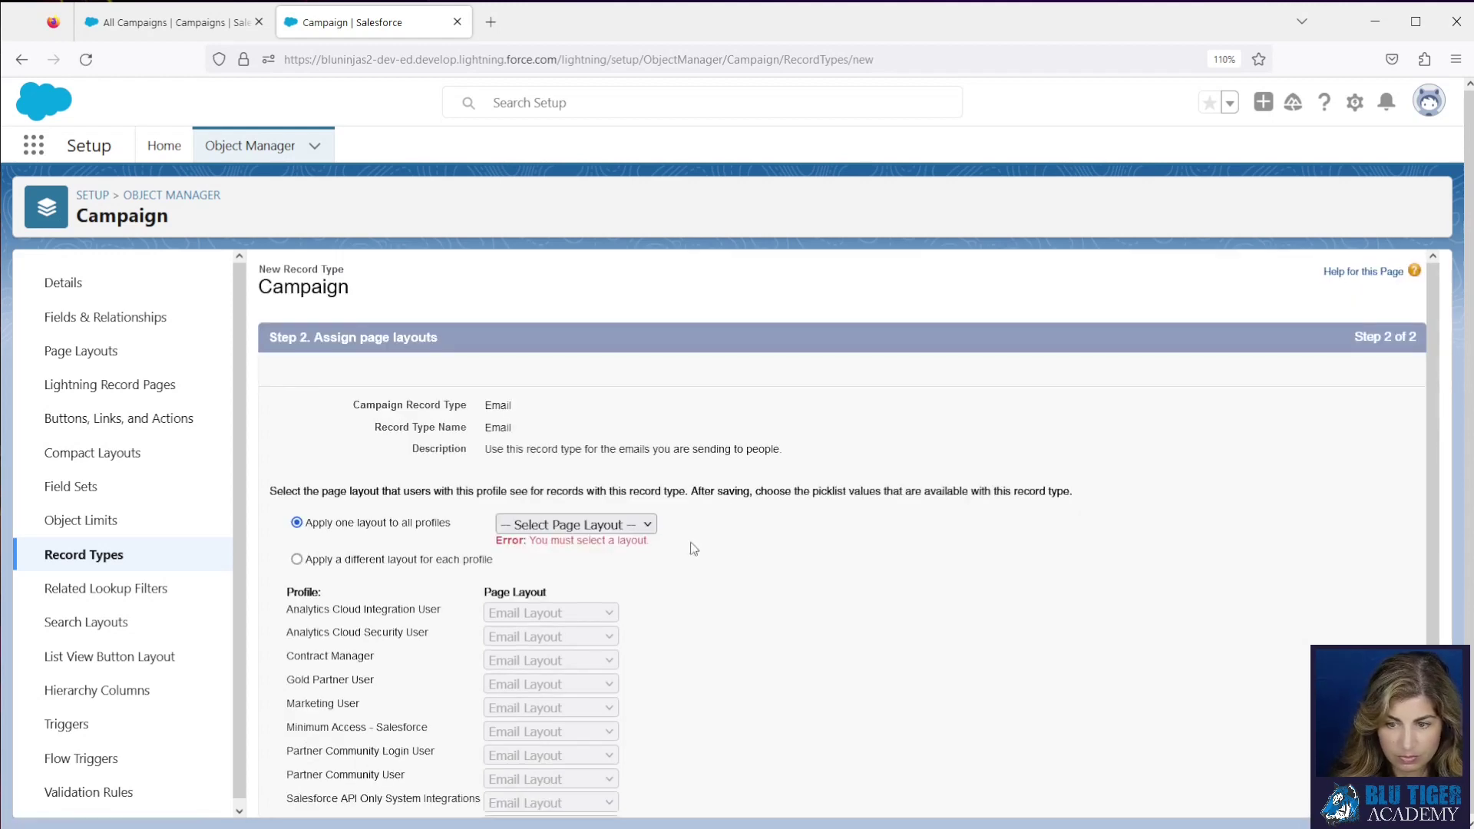
pyautogui.click(580, 525)
pyautogui.click(599, 576)
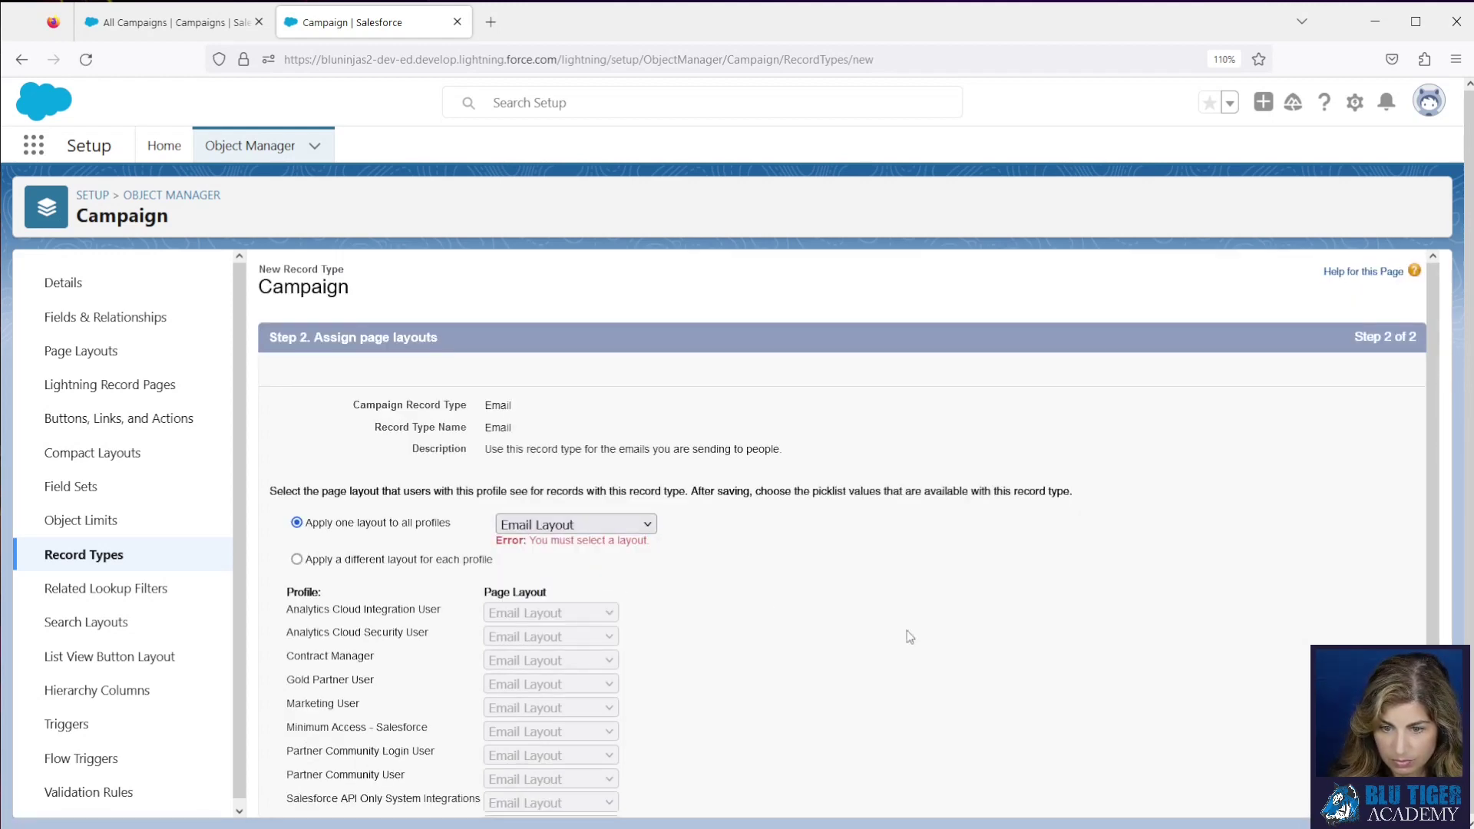
pyautogui.scroll(-2, 960, 653)
pyautogui.click(1293, 799)
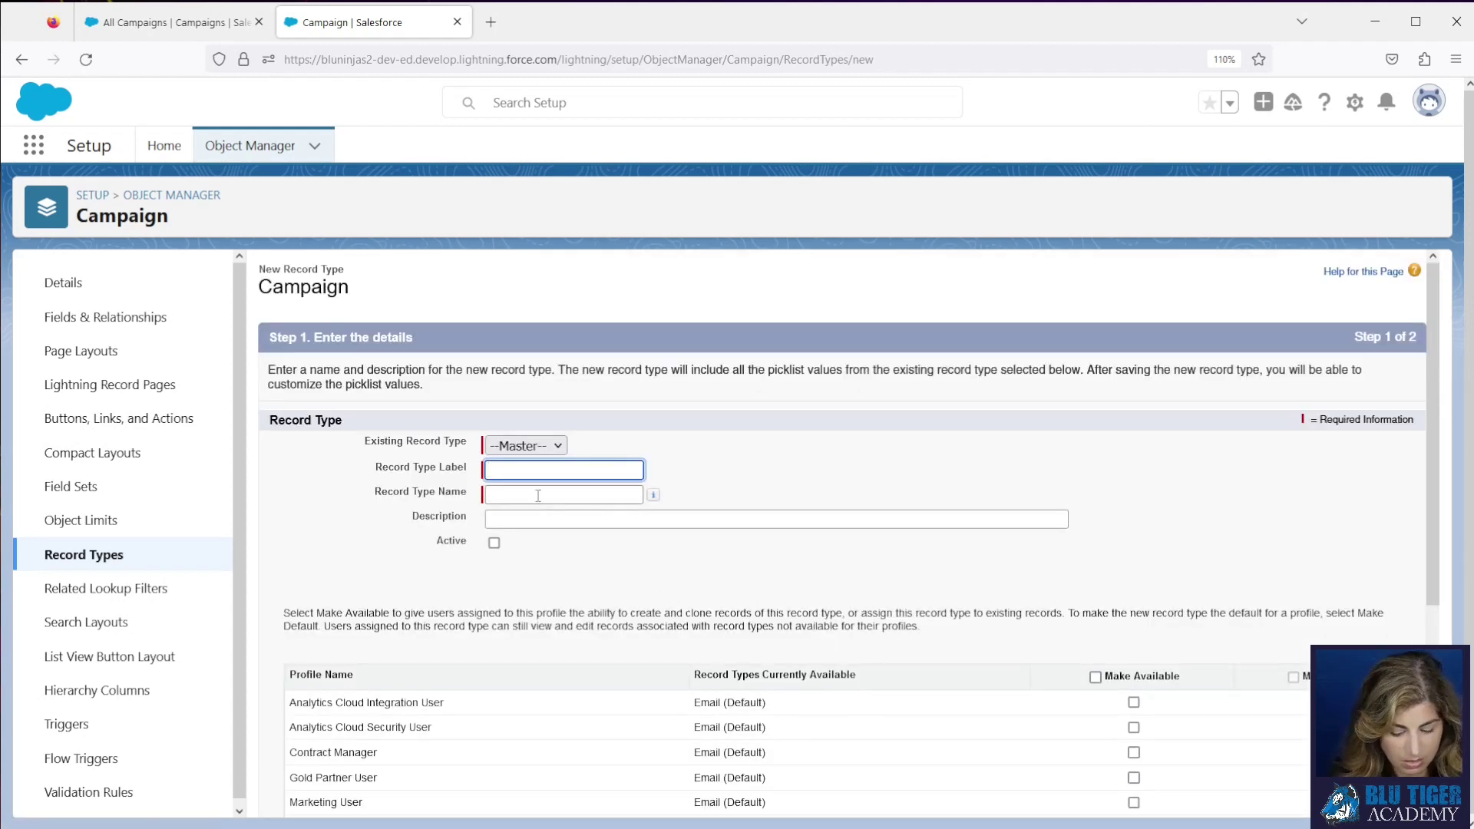
# Label the new record type Trade Show and describe it as "Use this record type for tracking events, conferences and trade shows that we are attending."
pyautogui.write('Trade Show')
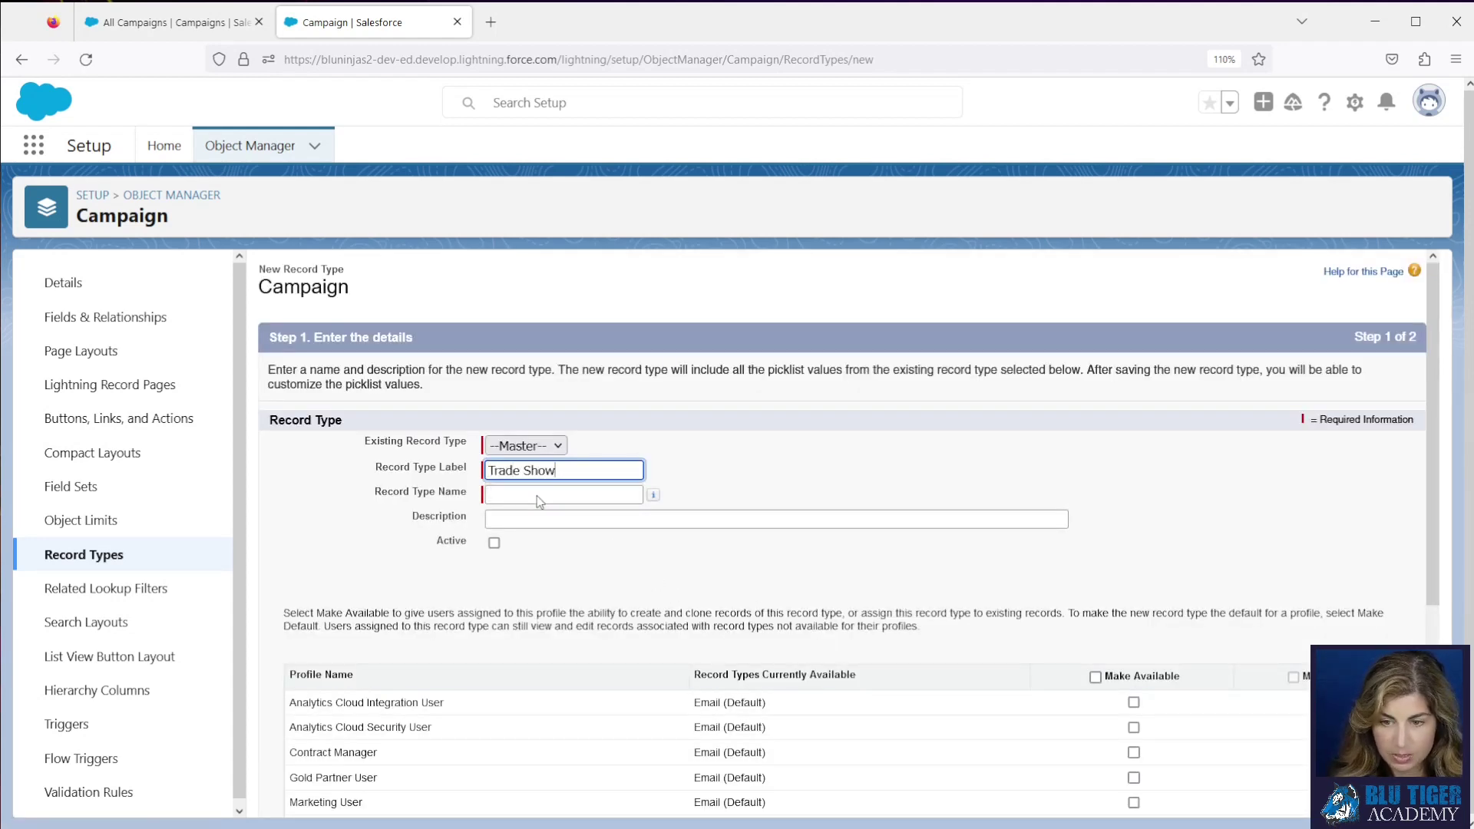
pyautogui.press('Tab')
pyautogui.click(530, 516)
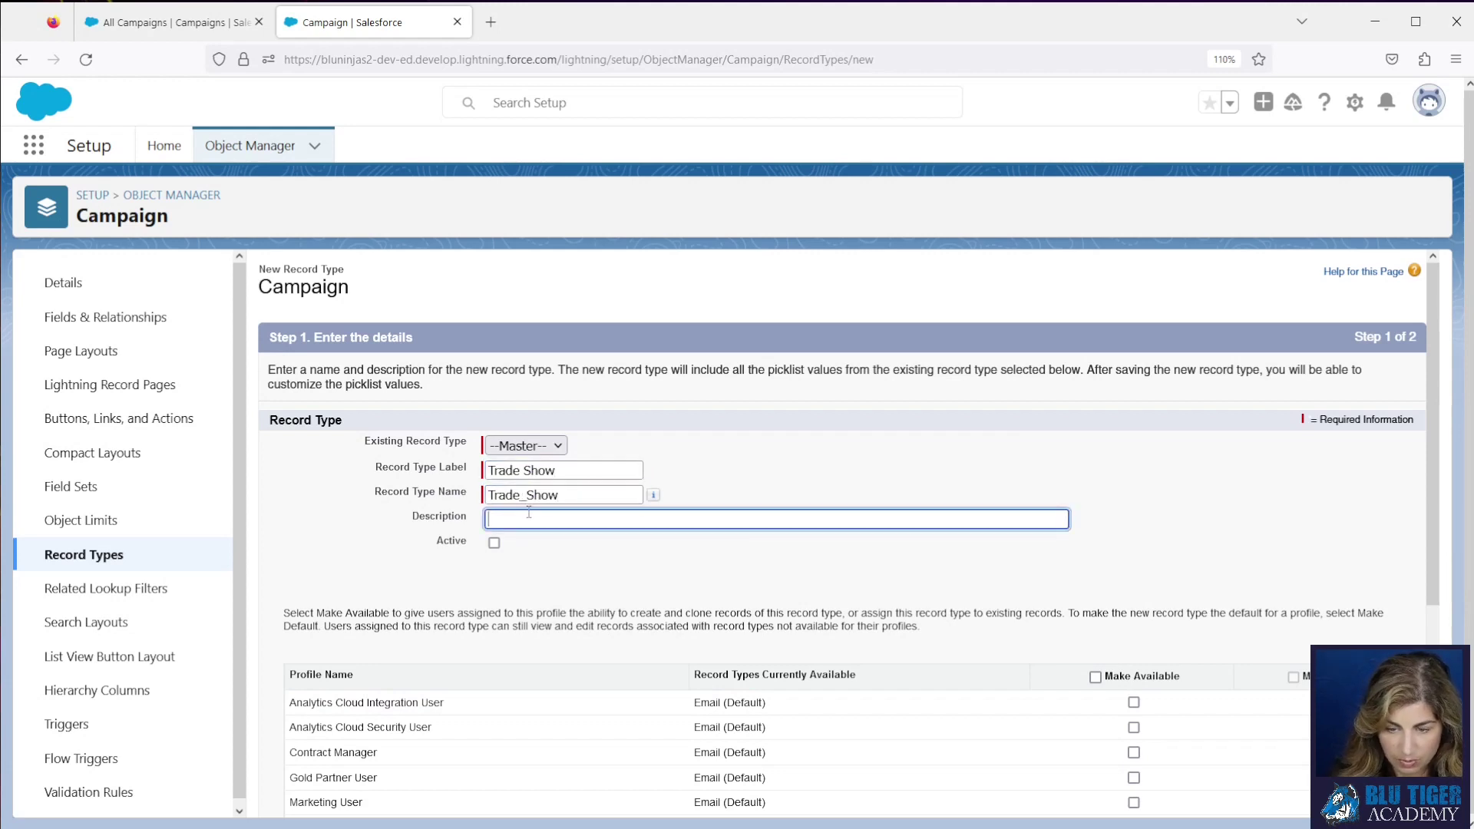
pyautogui.write('Use this rec')
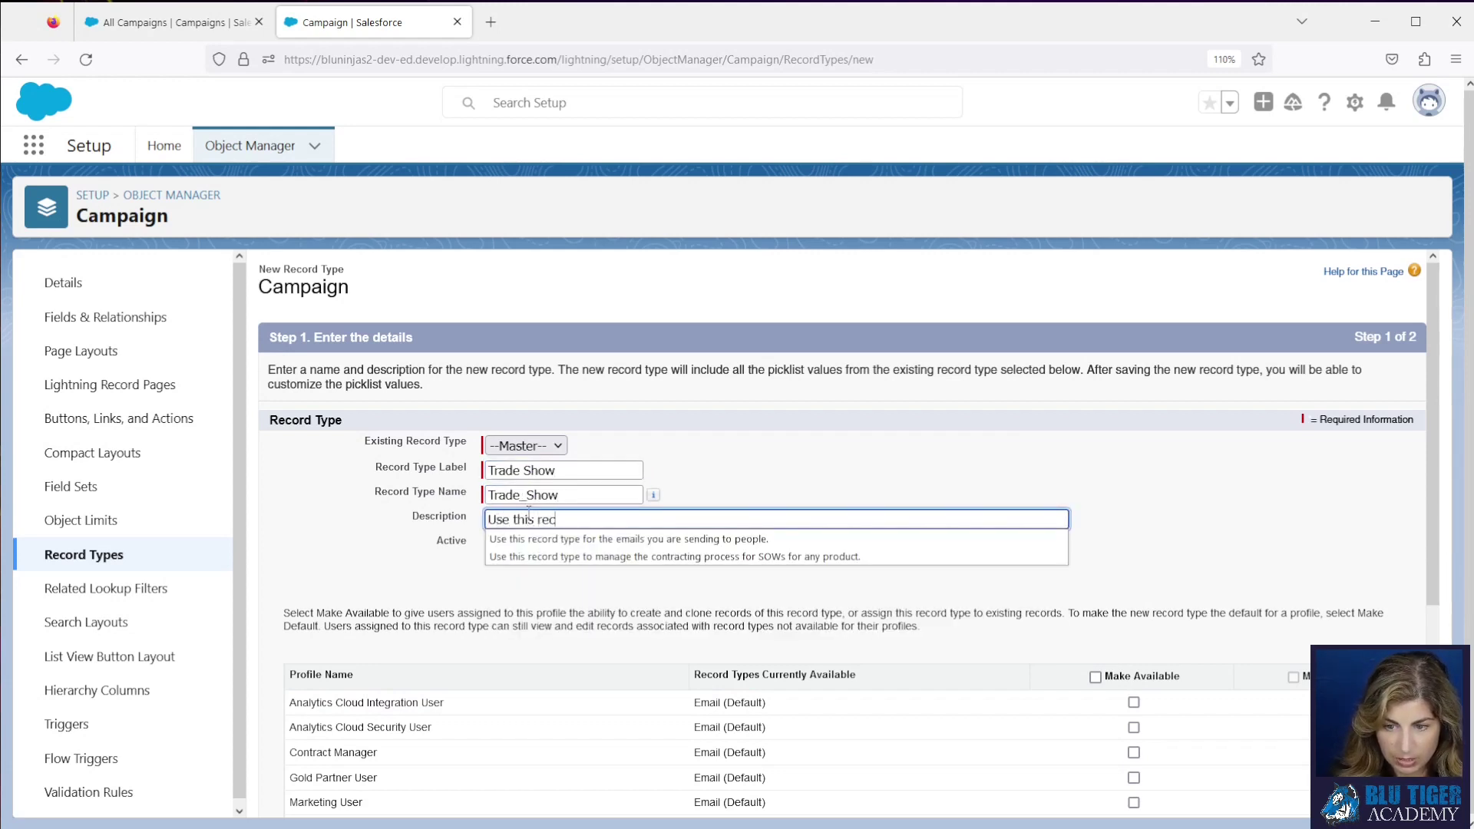
pyautogui.write('ord type for ')
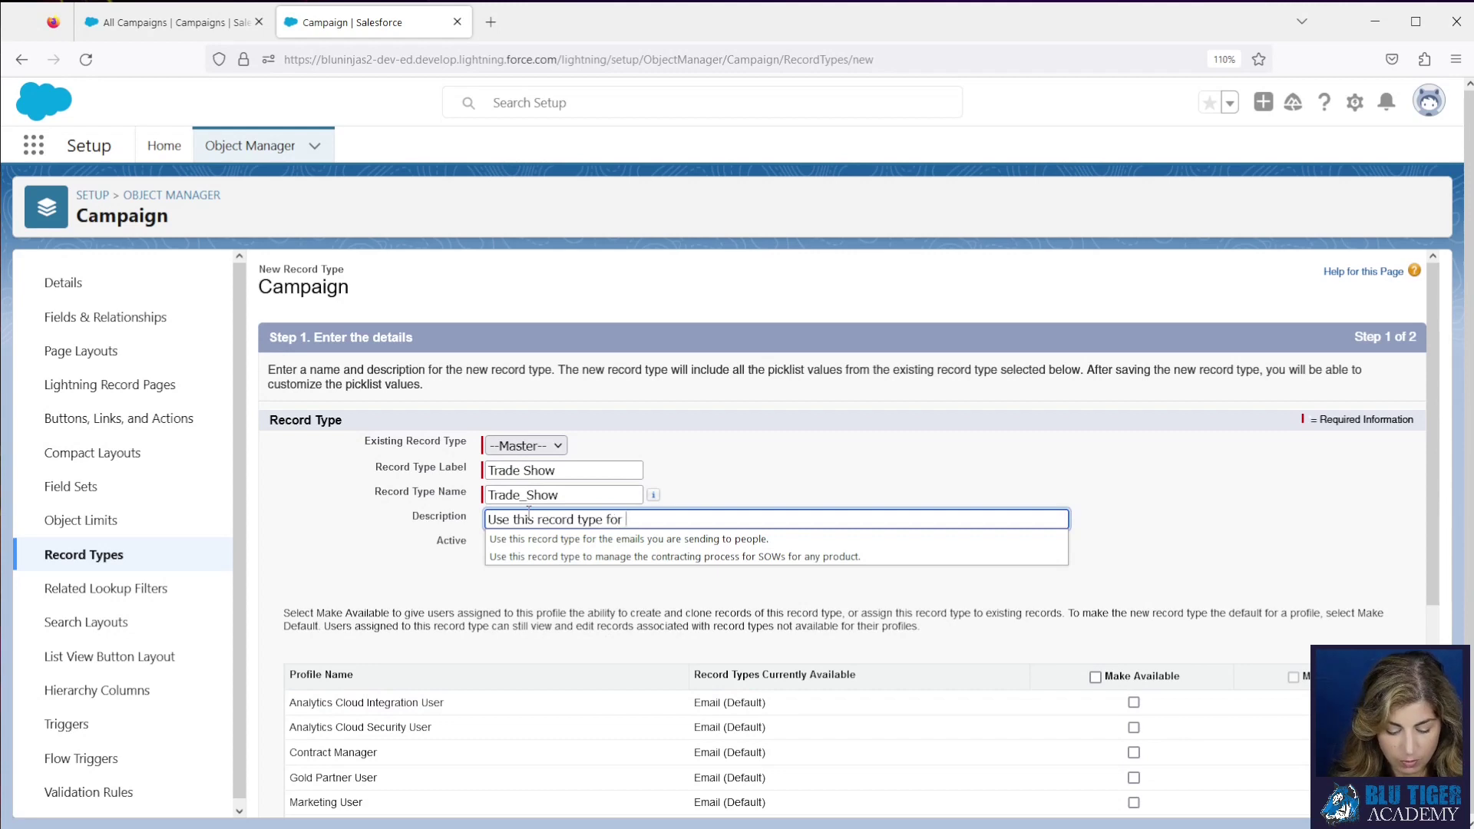
pyautogui.write('tracking events,')
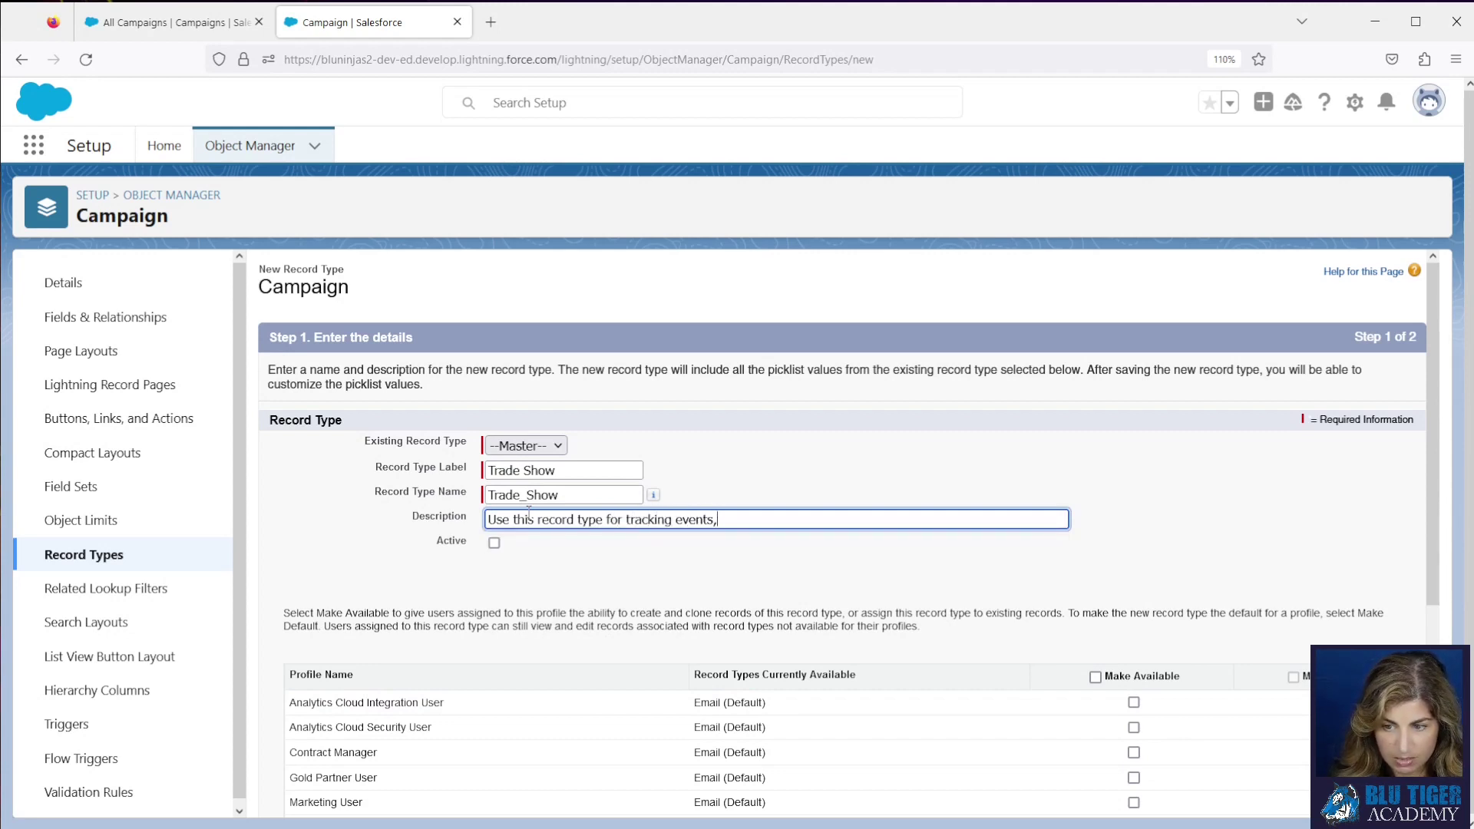
pyautogui.write(' conferences a')
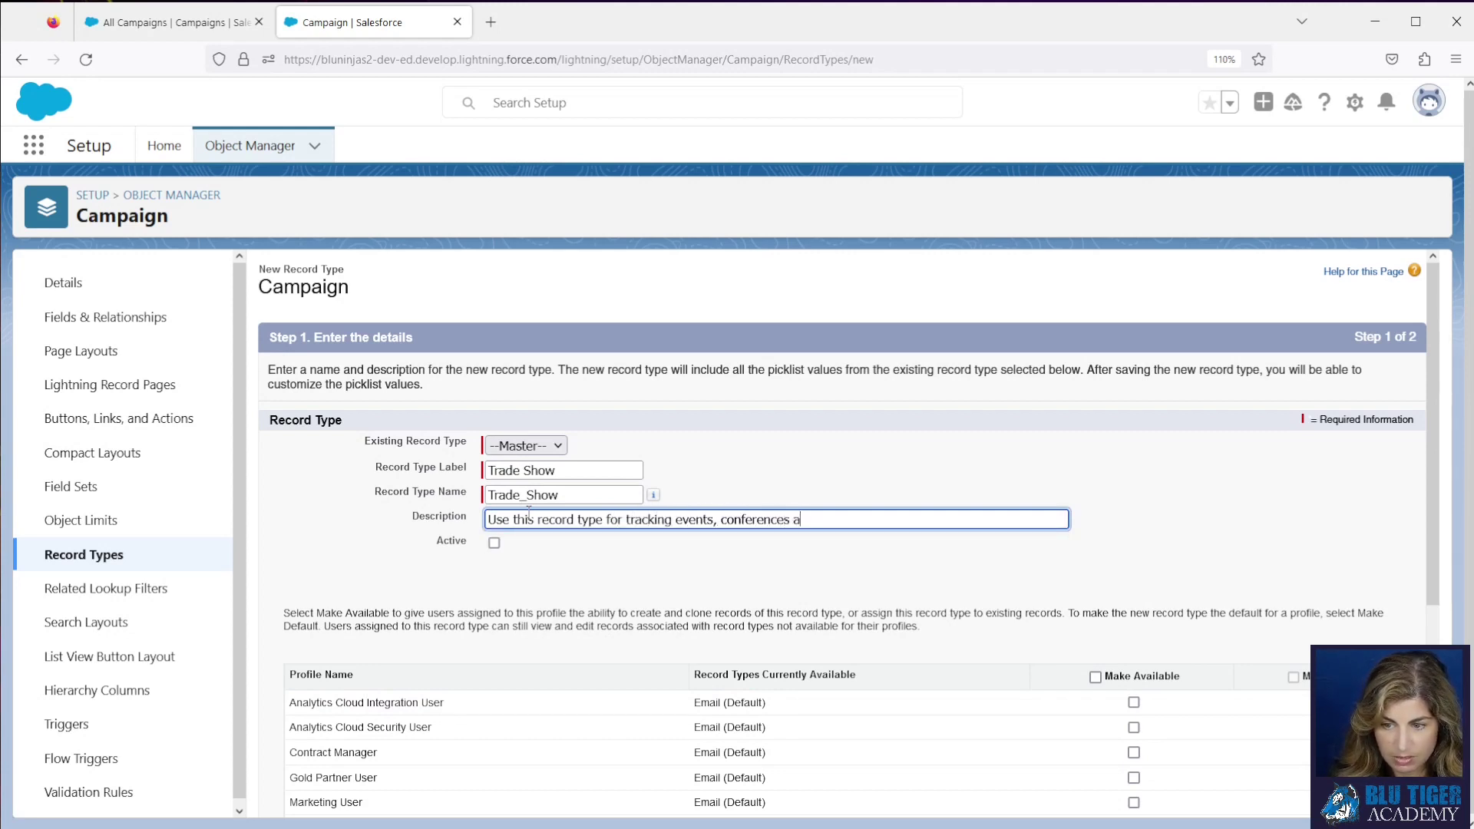
pyautogui.write('nd trade show')
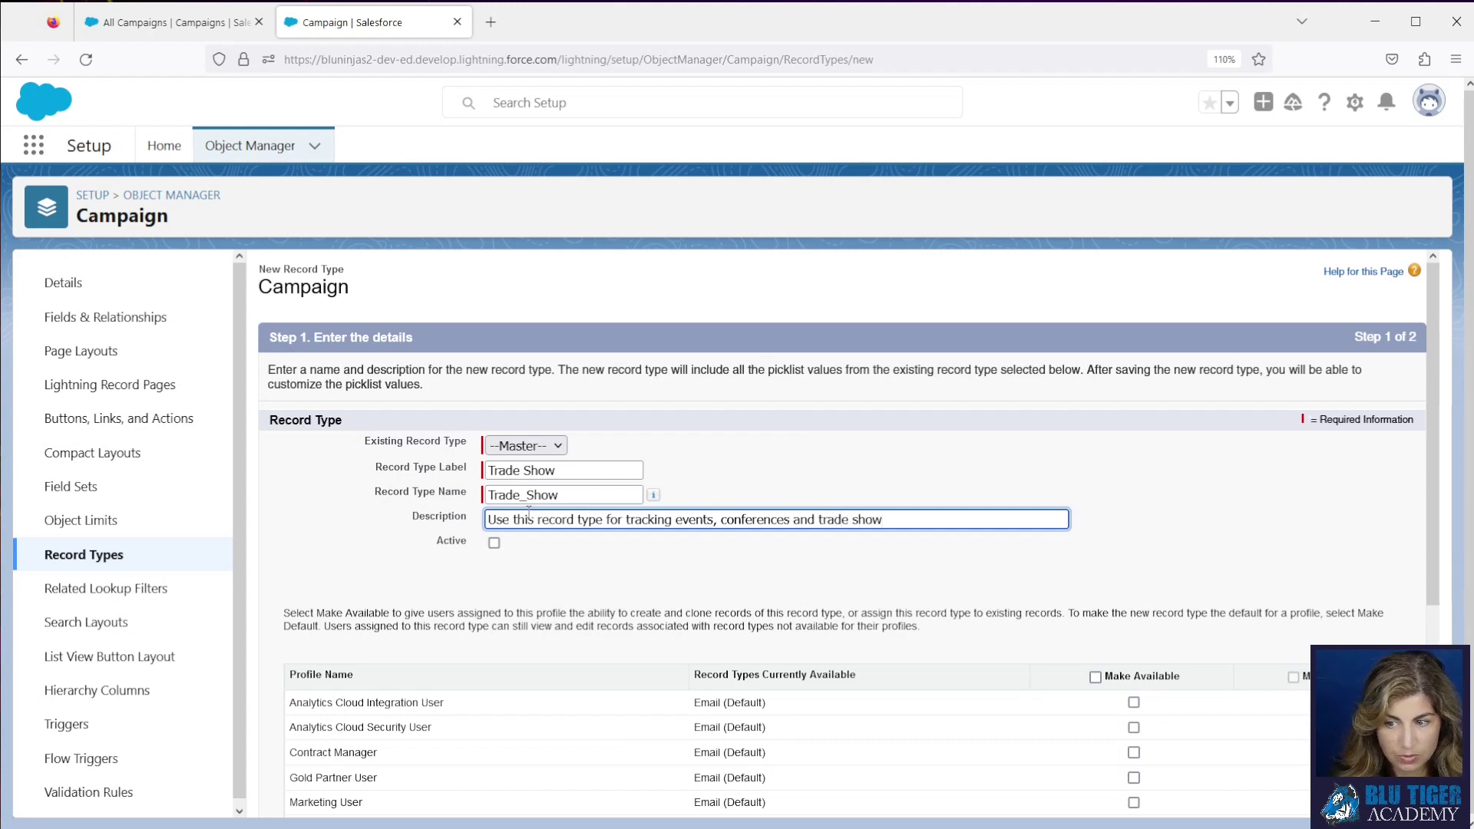
pyautogui.write('s that we are attending.')
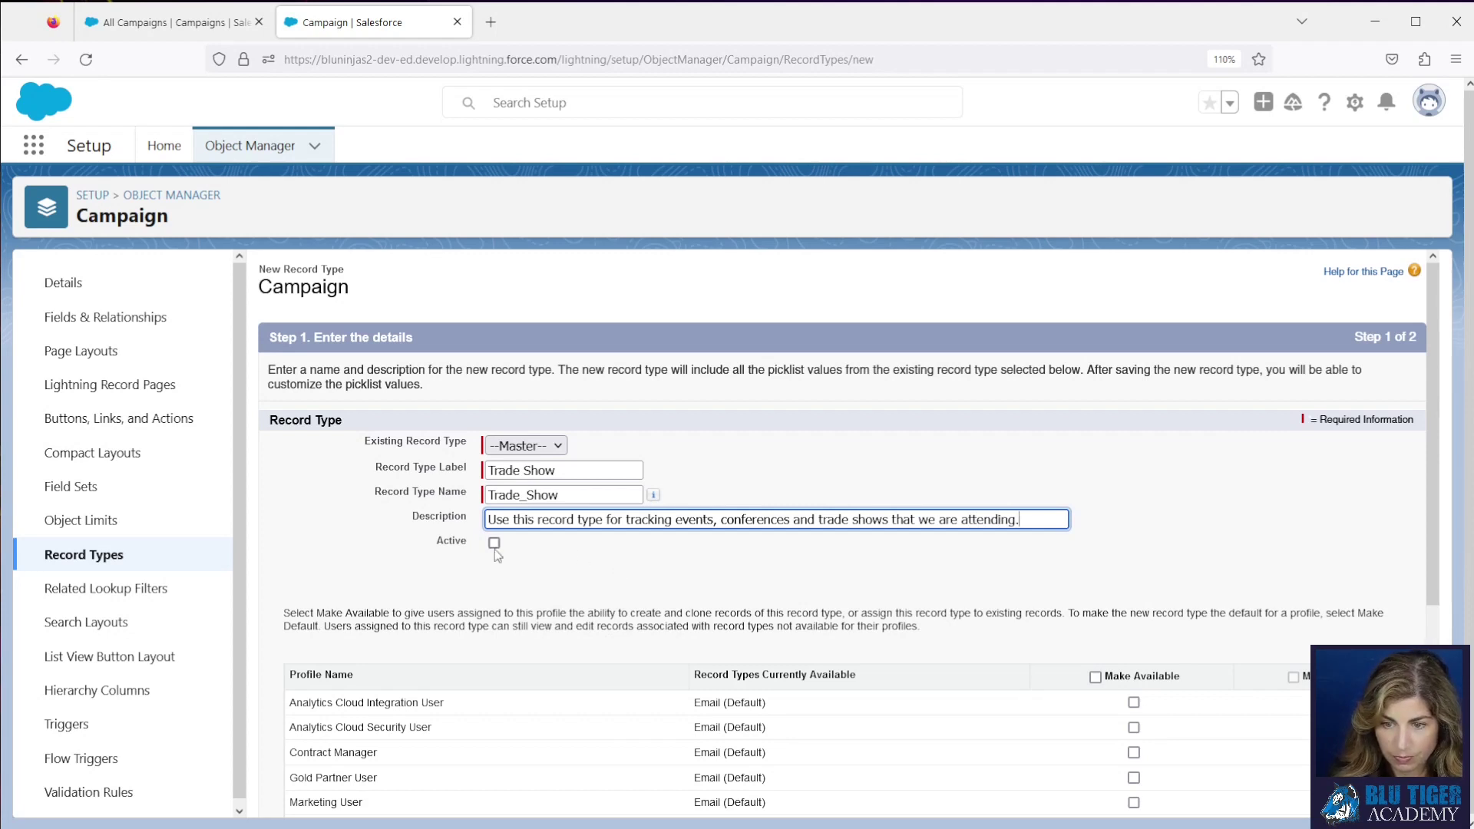
# Activate the Trade Show record type, make it available to all profiles and continue to page layout assignment
pyautogui.click(495, 544)
pyautogui.click(1096, 677)
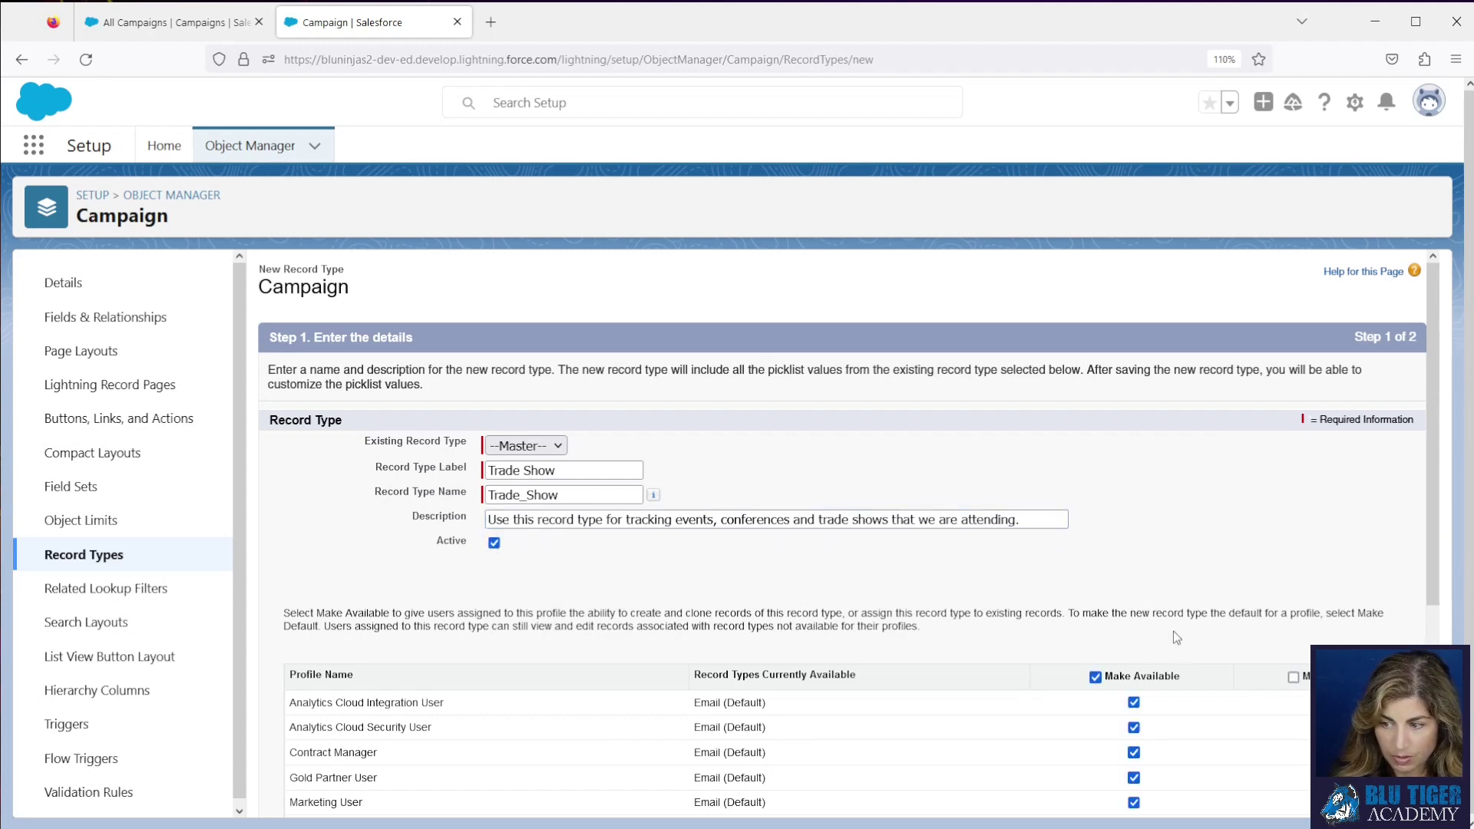
pyautogui.scroll(-3, 1175, 637)
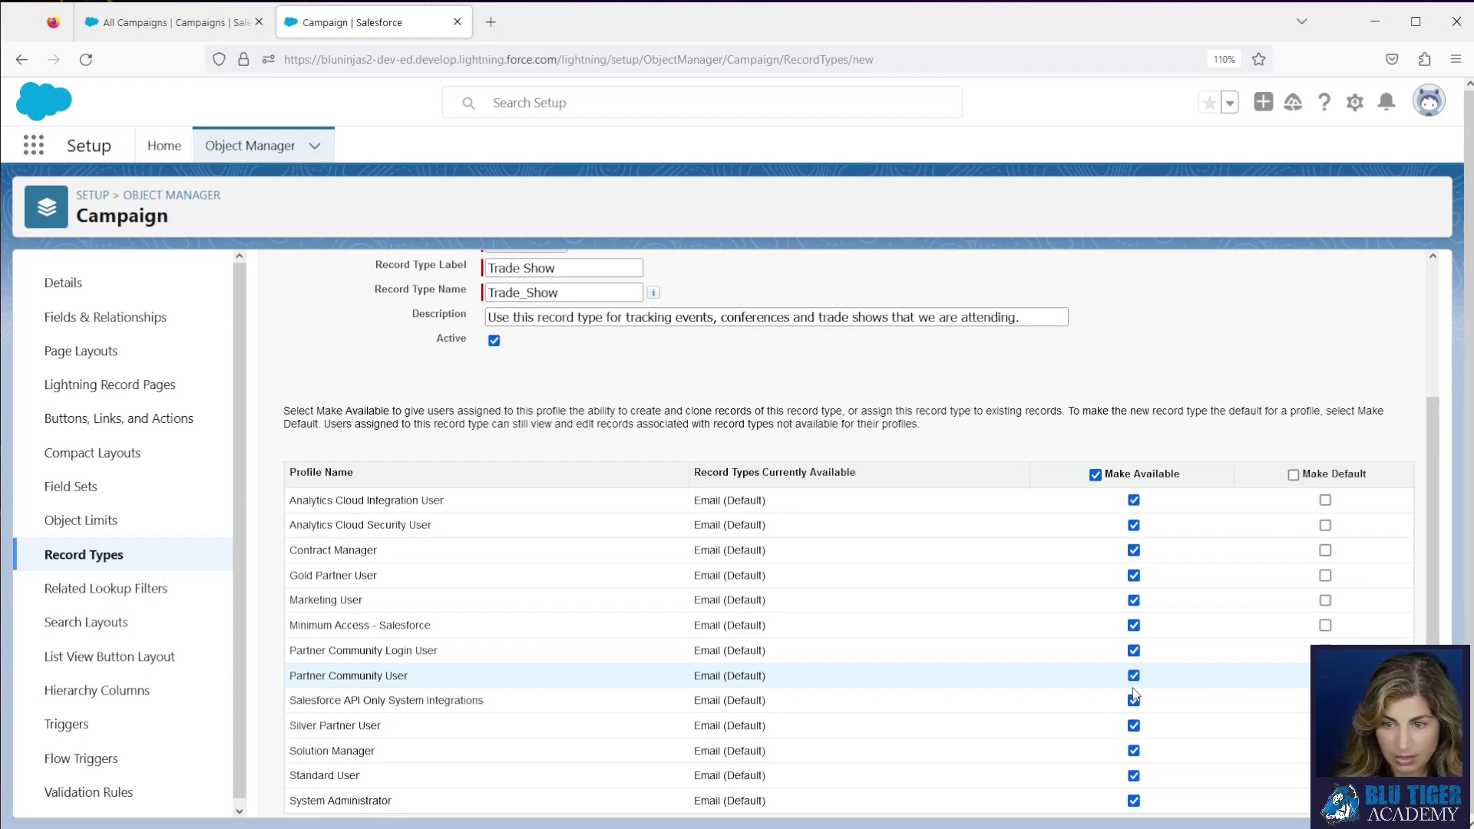
pyautogui.scroll(-3, 1136, 694)
pyautogui.click(930, 752)
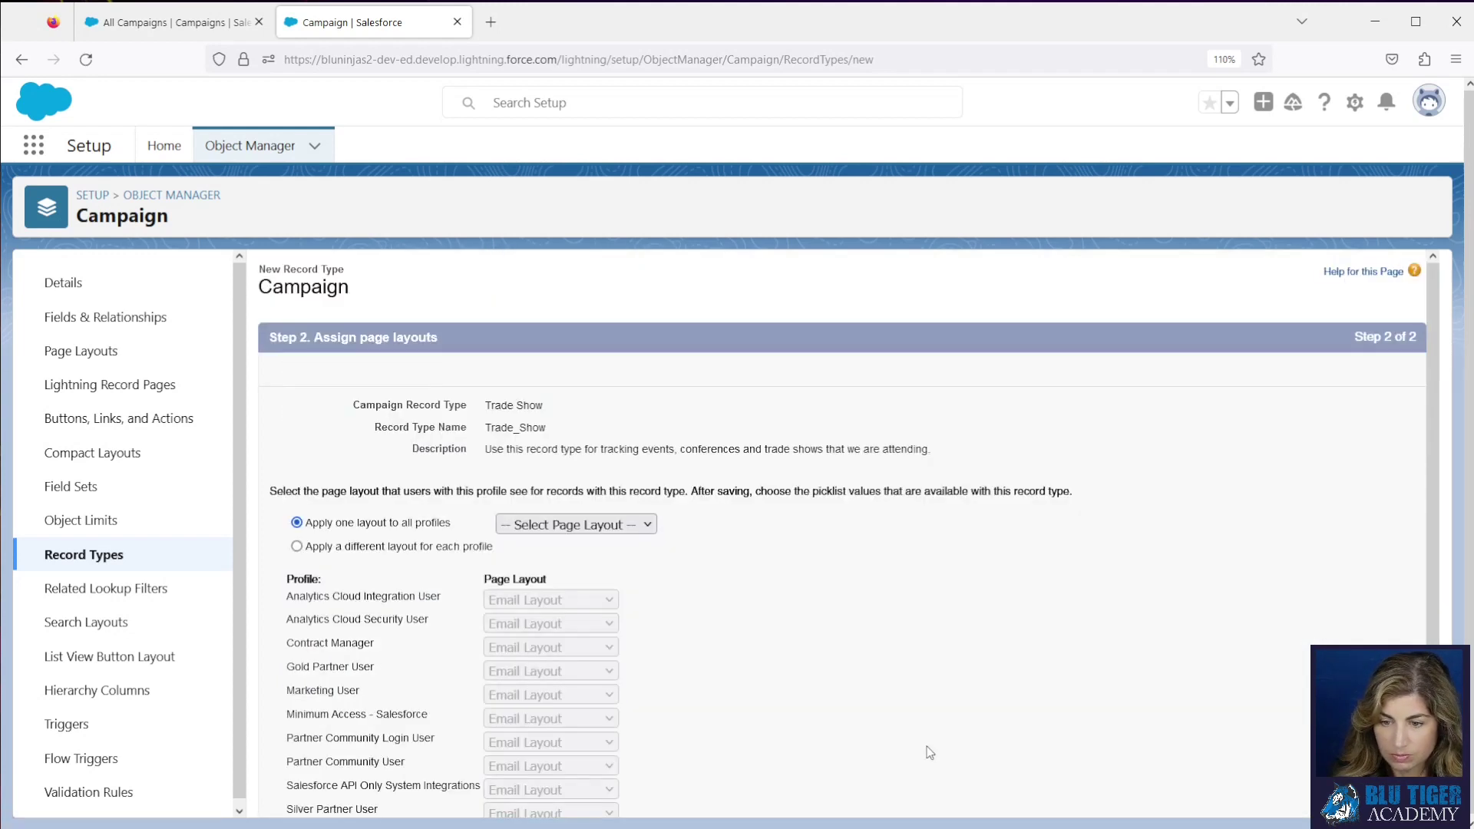
# Apply the Trade Show Layout to all profiles for the Trade Show record type, save it and begin another new record type
pyautogui.click(557, 528)
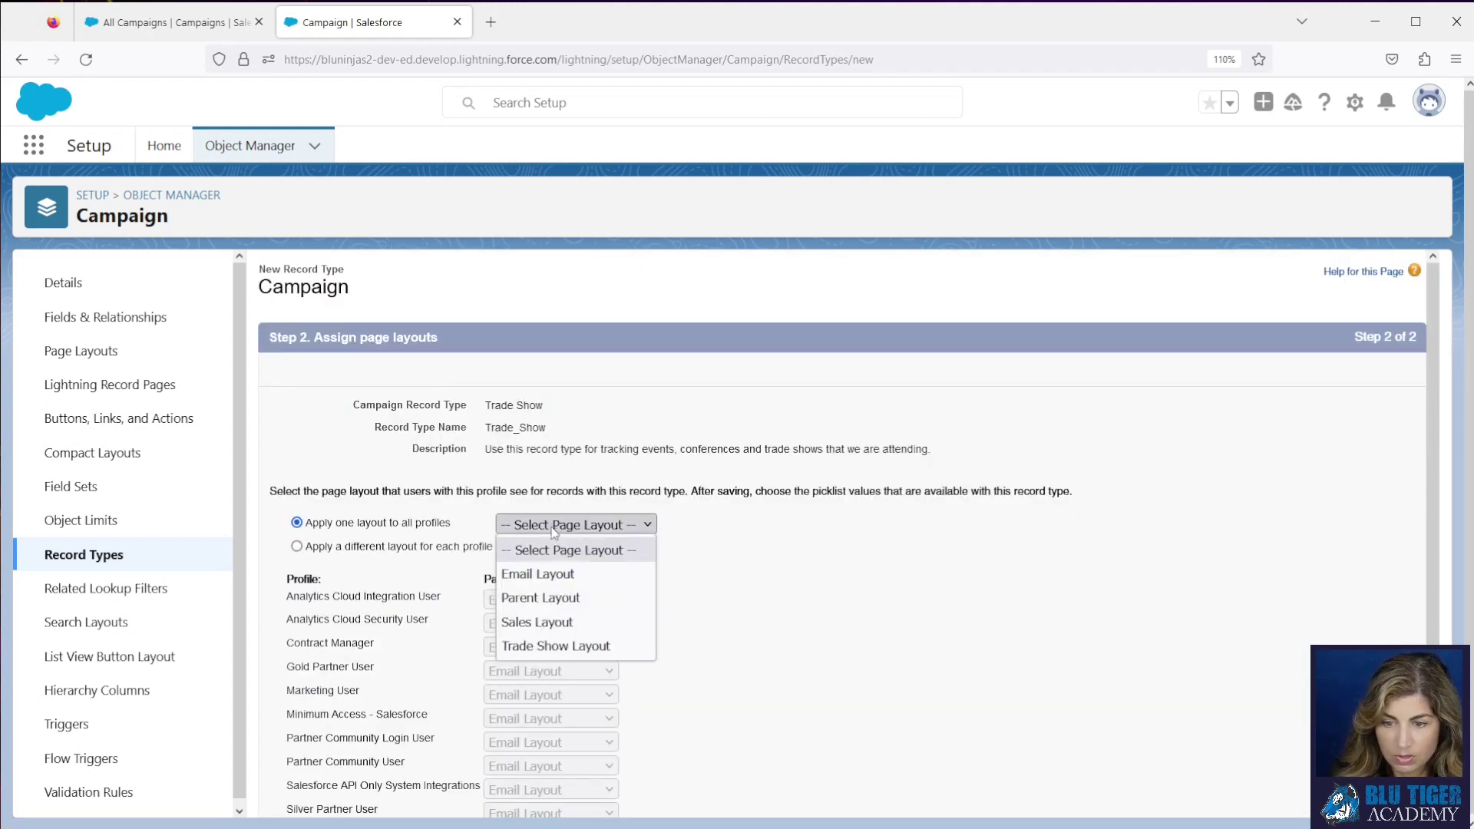
pyautogui.click(554, 647)
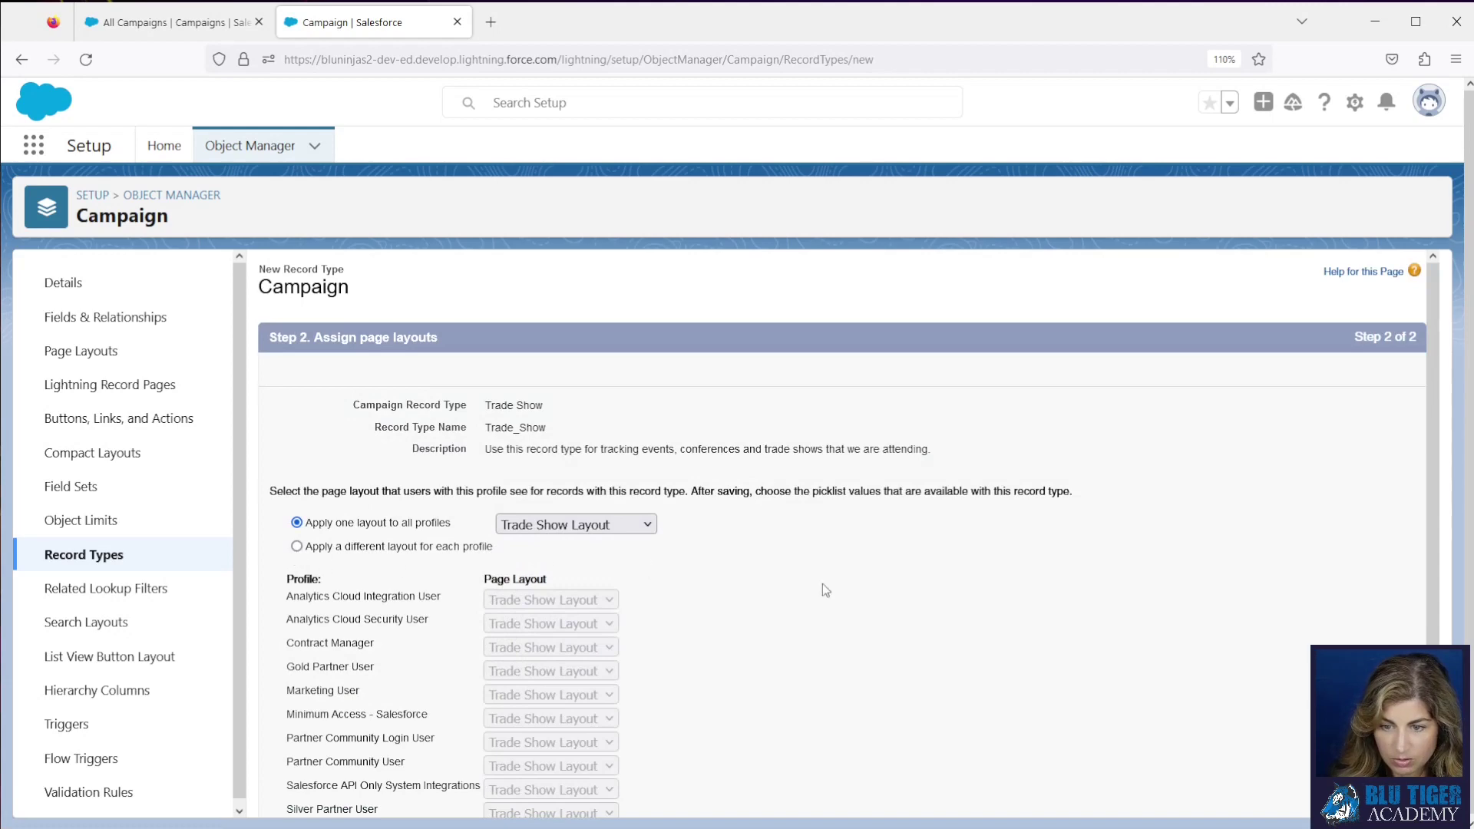
pyautogui.scroll(-2, 1202, 711)
pyautogui.click(1353, 797)
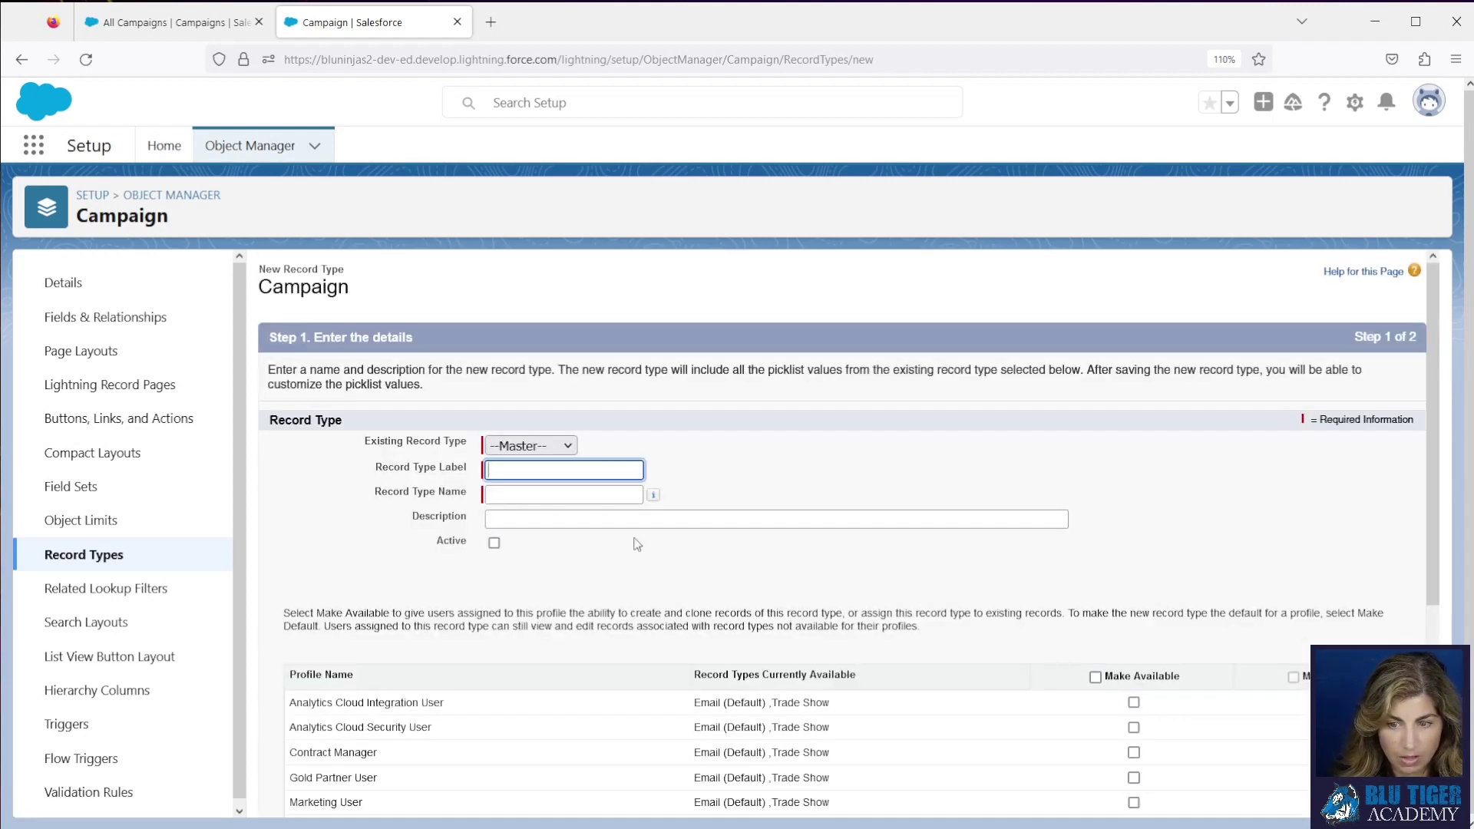
# Label the new record type Sales and describe it as "Use this record type for tracking sales support activities."
pyautogui.write('Sales')
pyautogui.press('Tab')
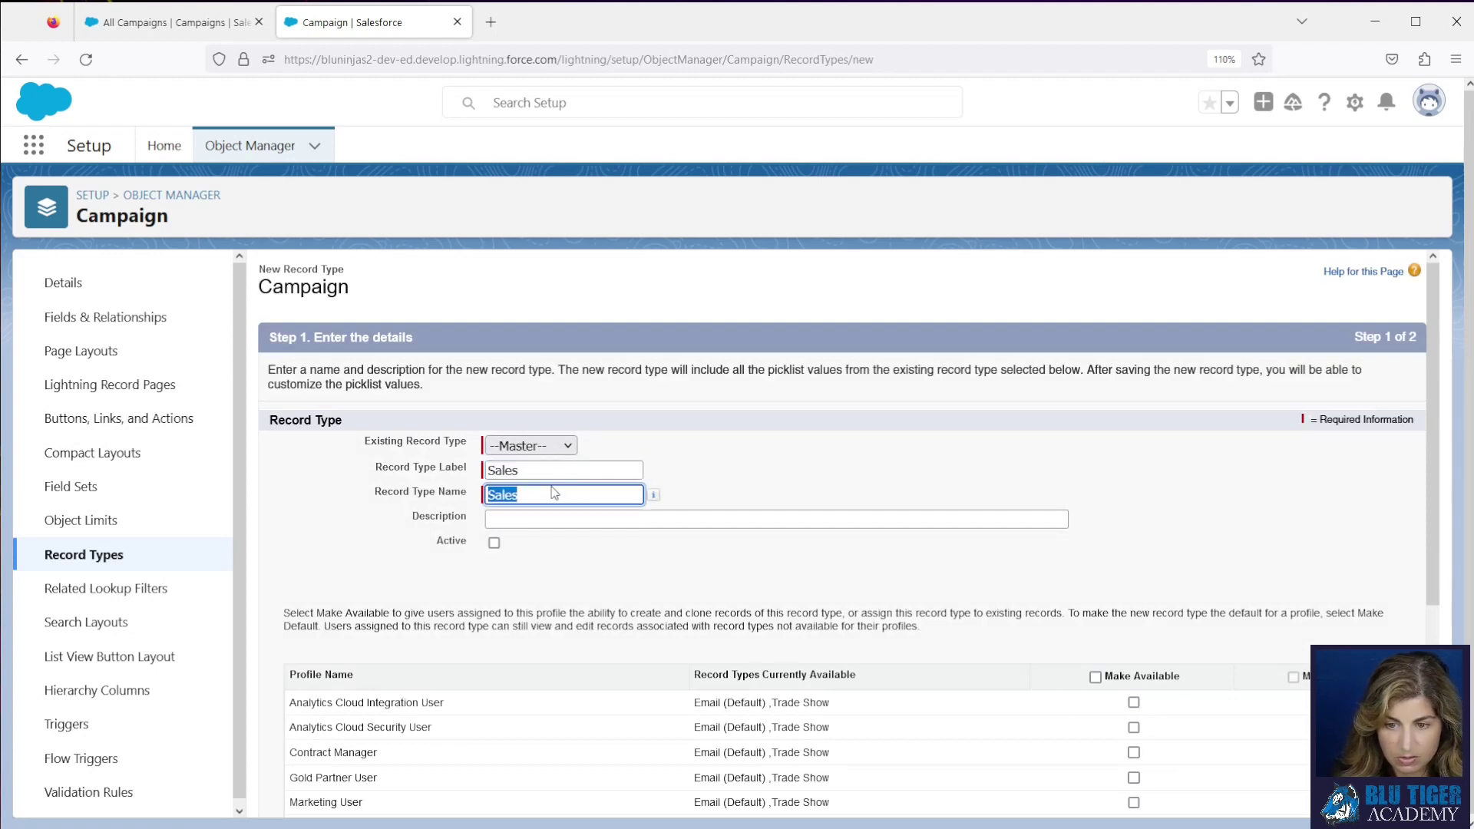
pyautogui.click(548, 520)
pyautogui.write('Use t')
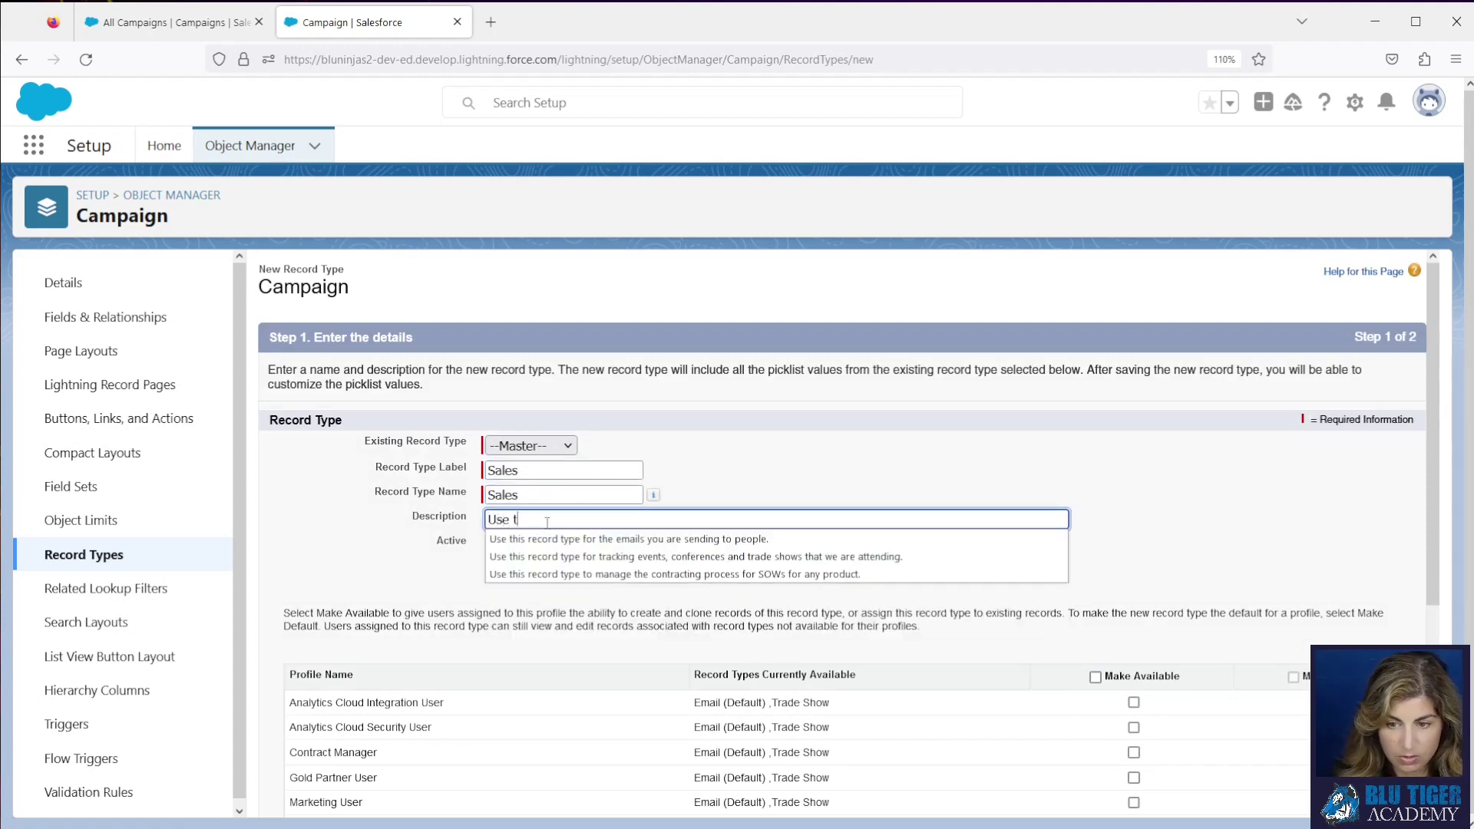
pyautogui.write('his record type')
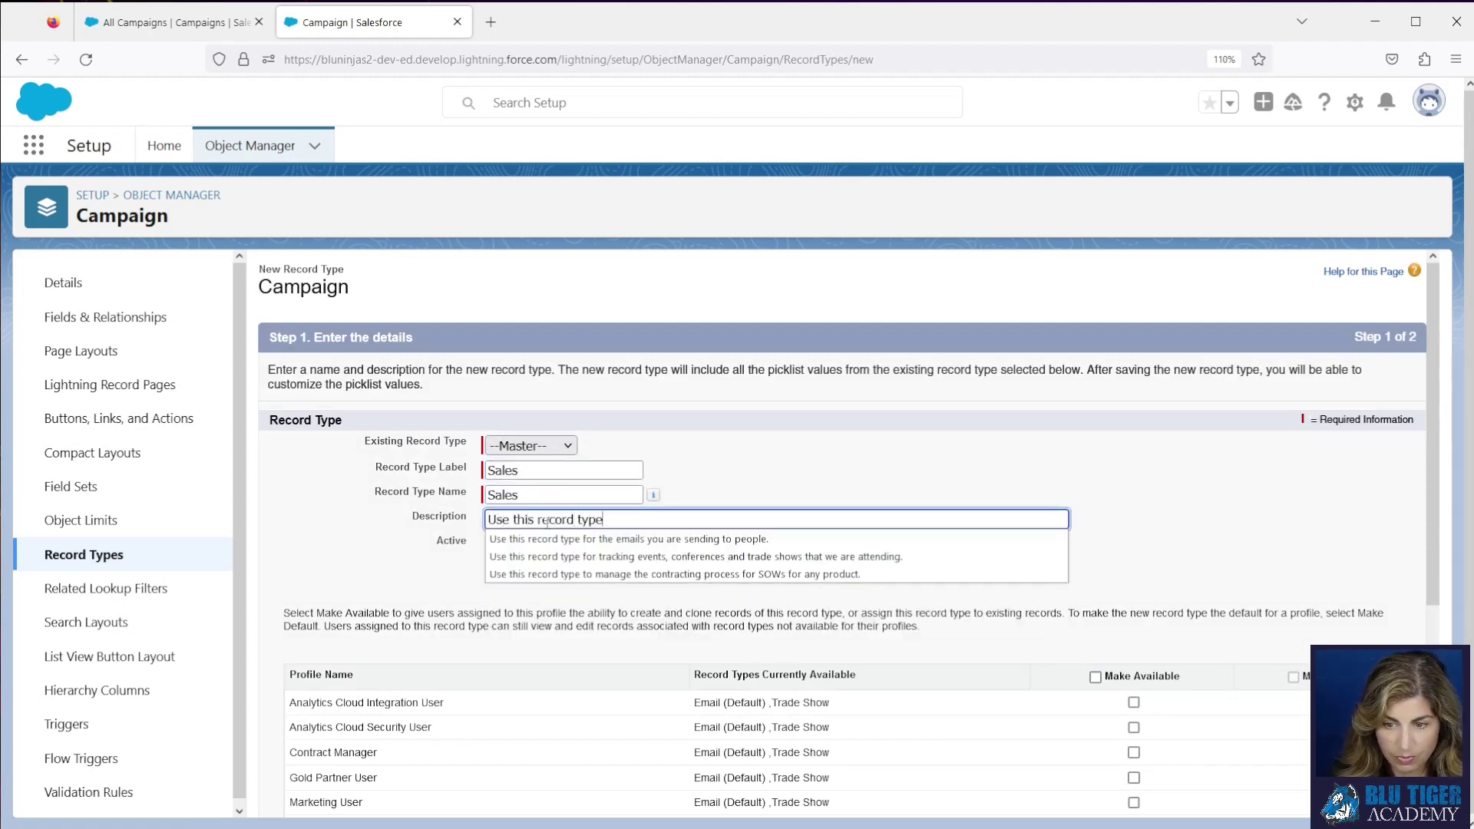
pyautogui.write(' for tracking s')
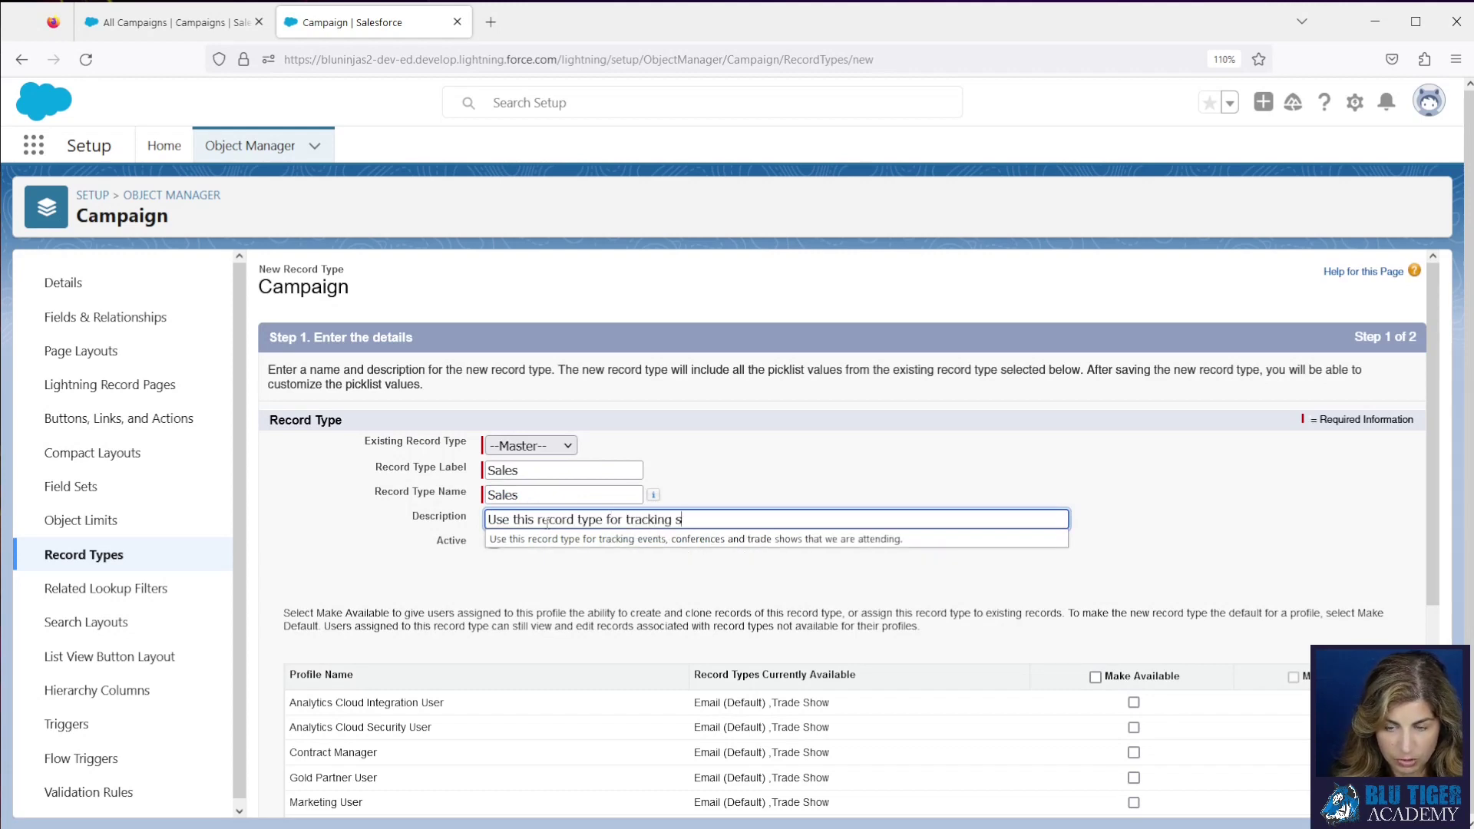
pyautogui.write('ales support ac')
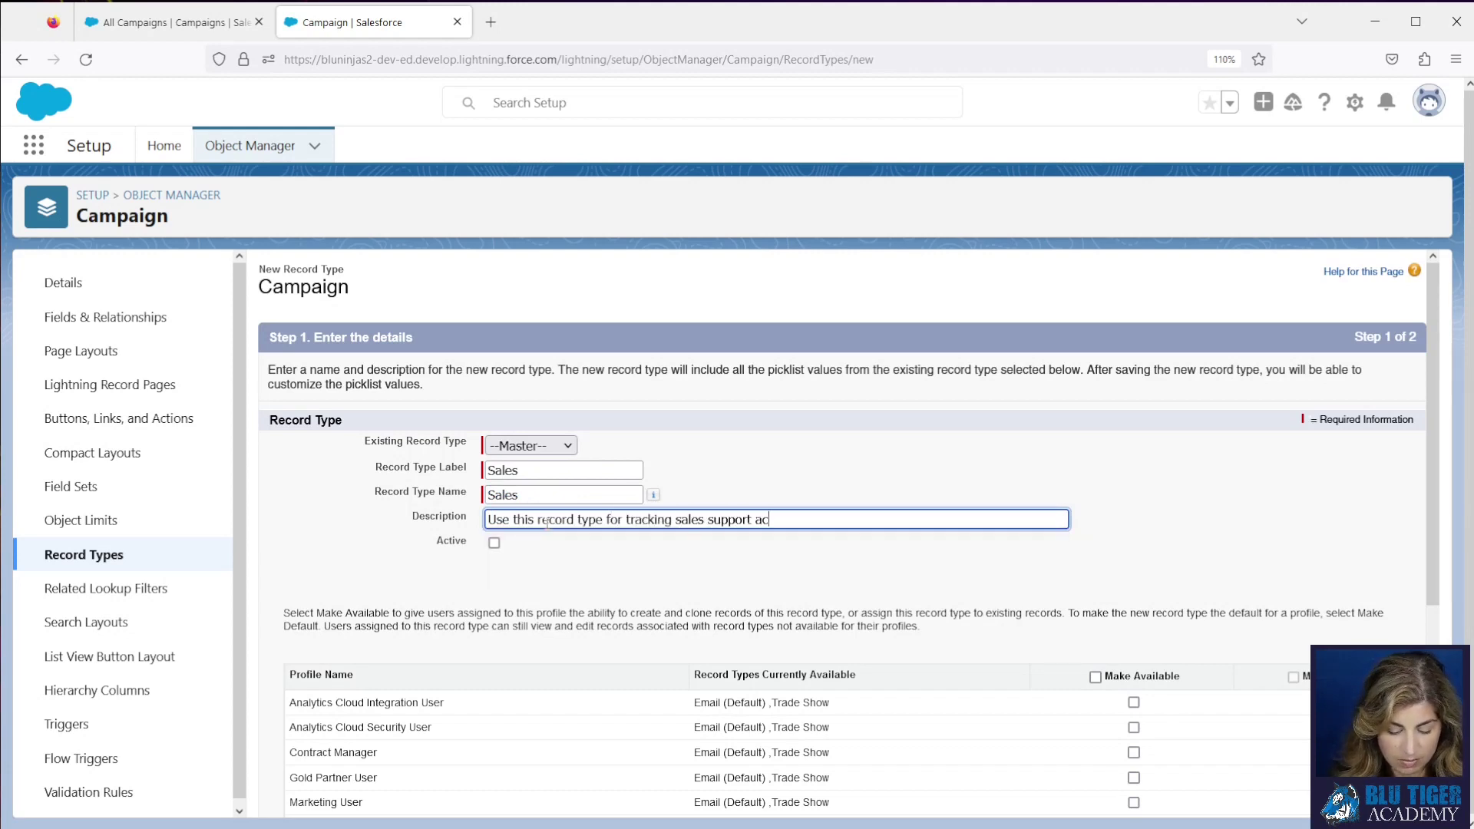
pyautogui.write('tivities.')
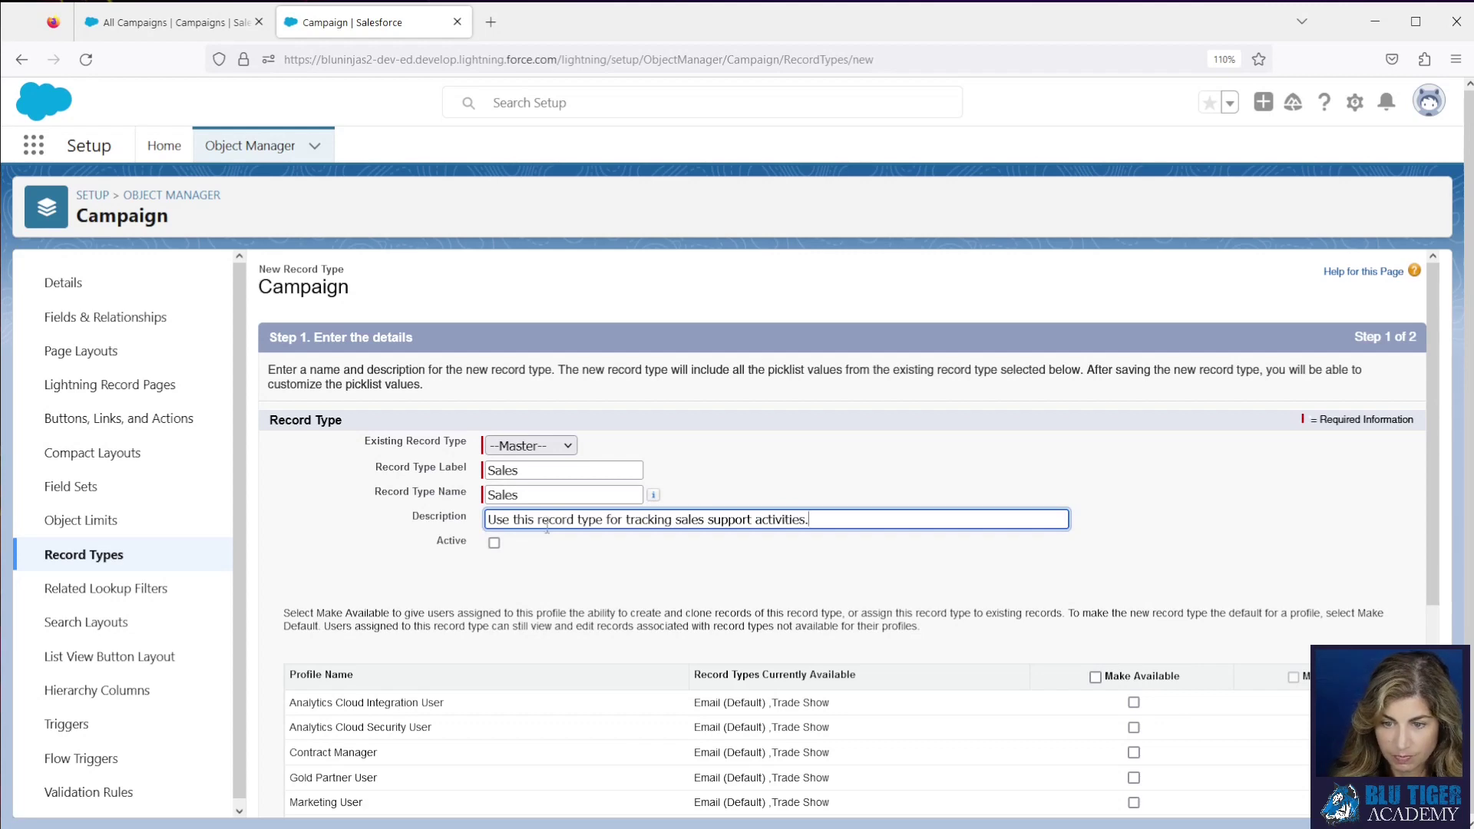
# Activate the Sales record type, make it available to all profiles and continue to page layout assignment
pyautogui.click(494, 543)
pyautogui.click(1095, 677)
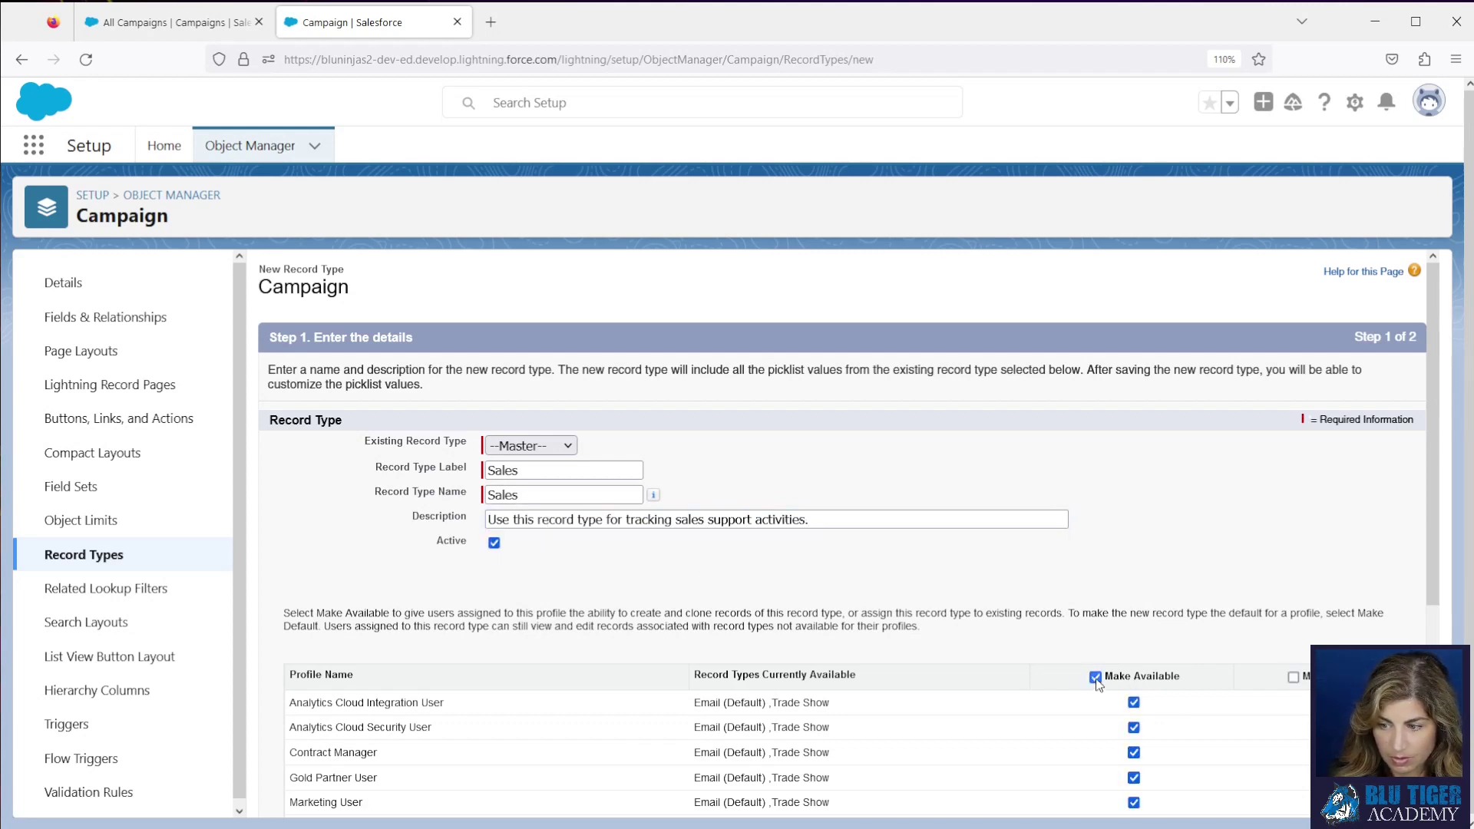
pyautogui.scroll(-4, 1254, 683)
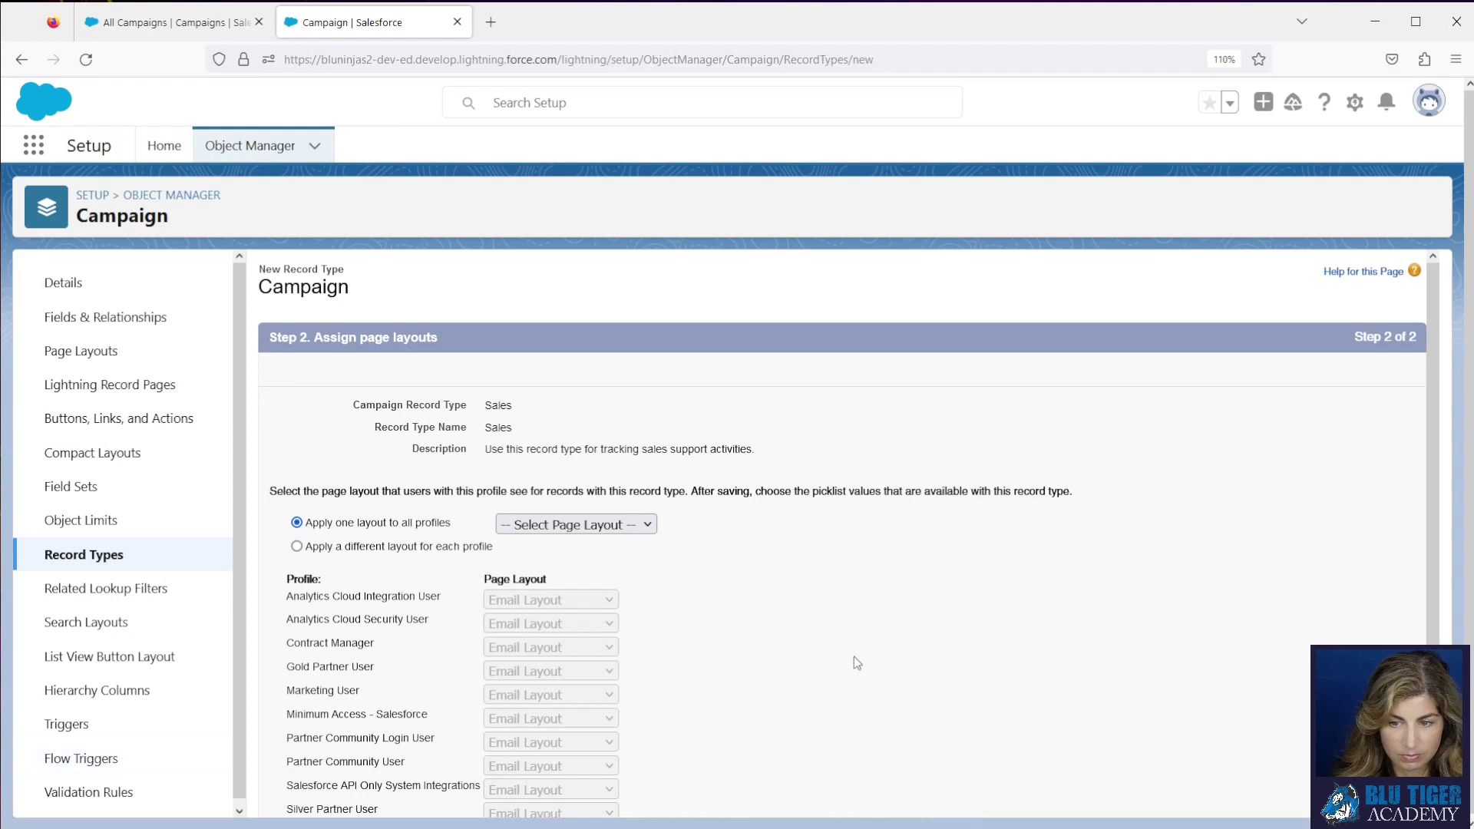
# Apply the Sales Layout to all profiles for the Sales record type, save it and begin another new record type
pyautogui.click(636, 530)
pyautogui.click(607, 619)
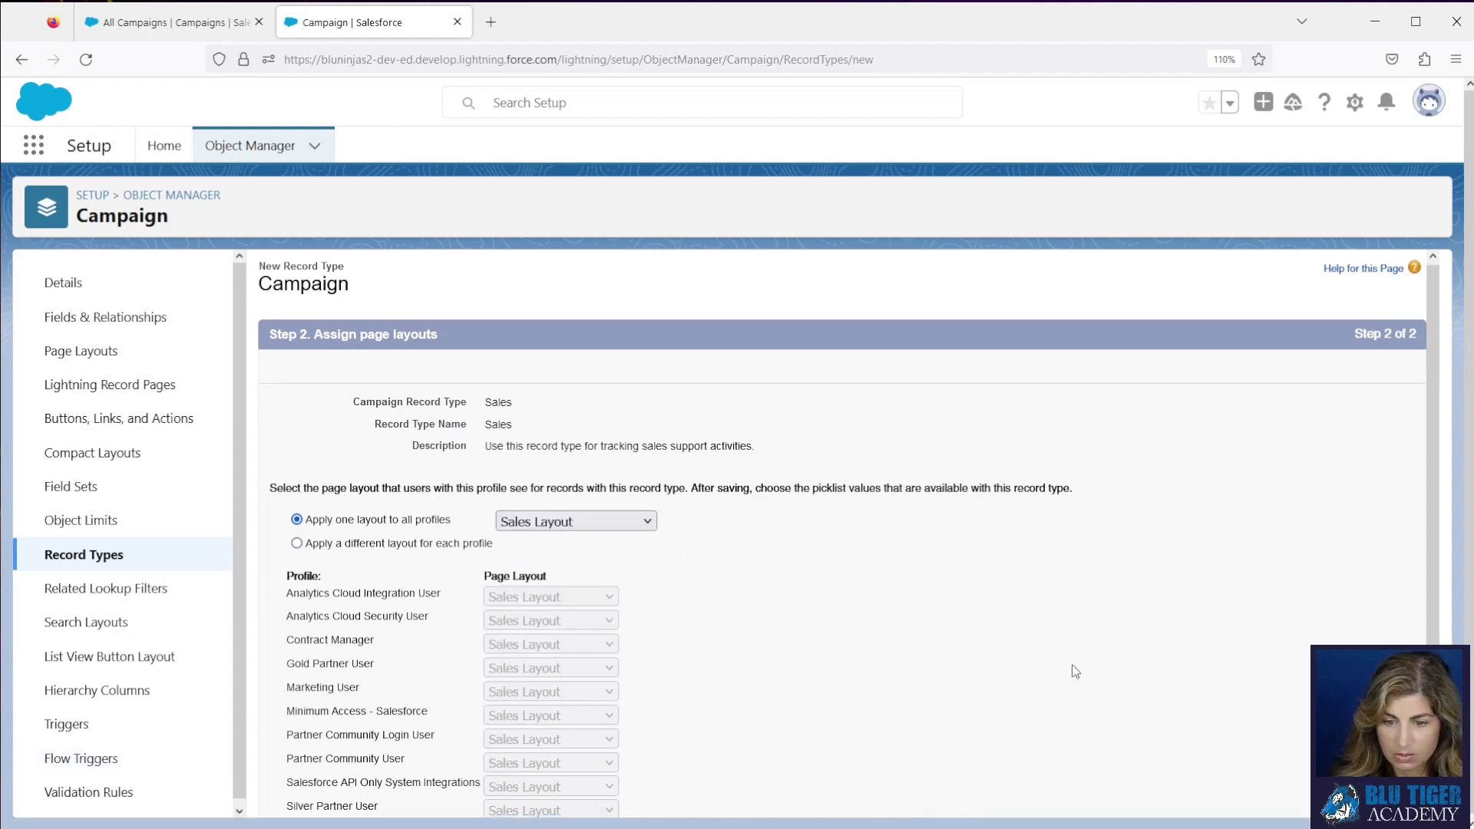
pyautogui.scroll(-2, 1152, 714)
pyautogui.click(1358, 797)
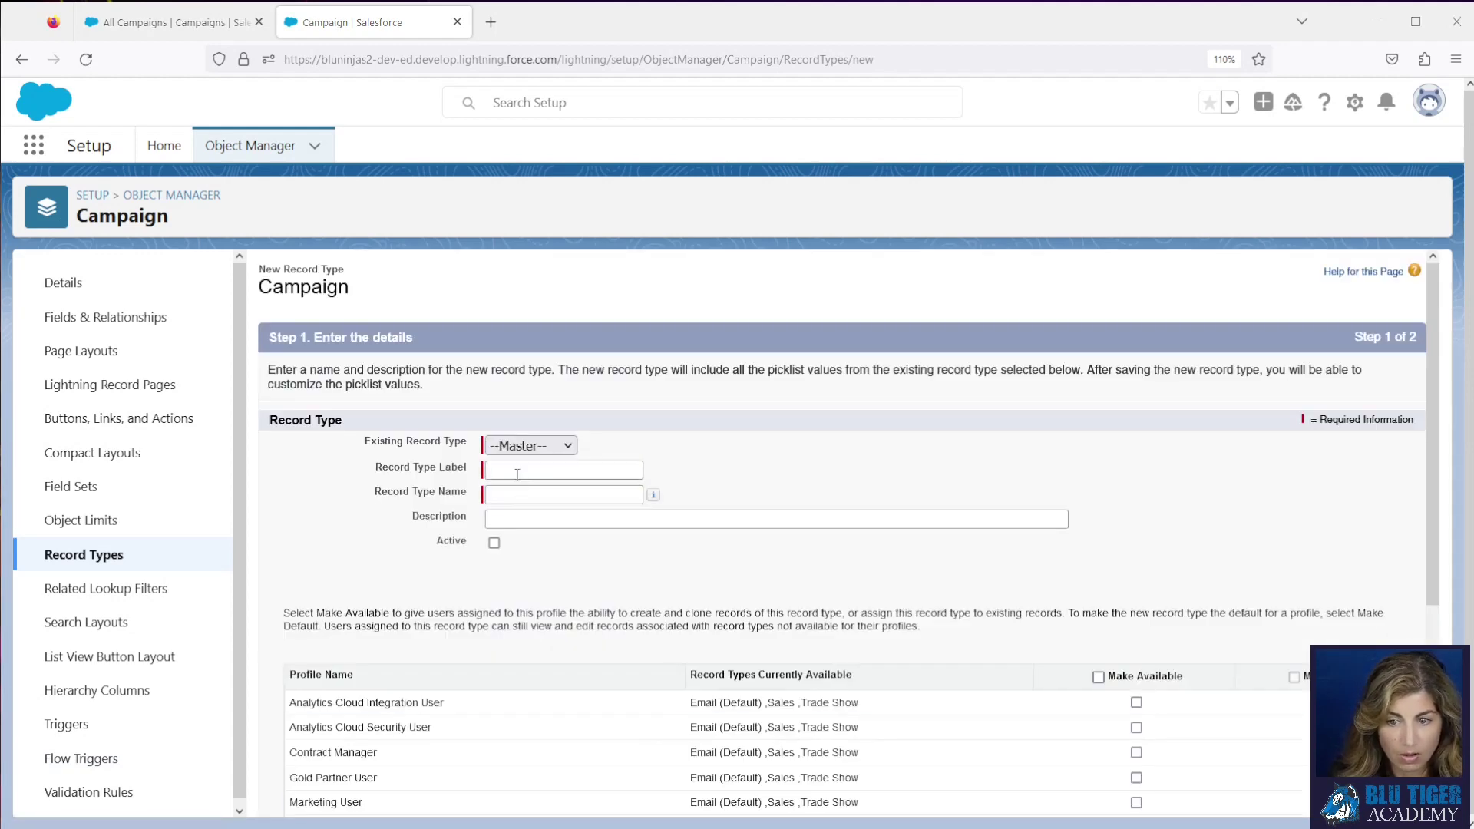
# Label the new record type Parent and describe it as "Use this record type for parent campaigns only."
pyautogui.click(517, 472)
pyautogui.write('Parent')
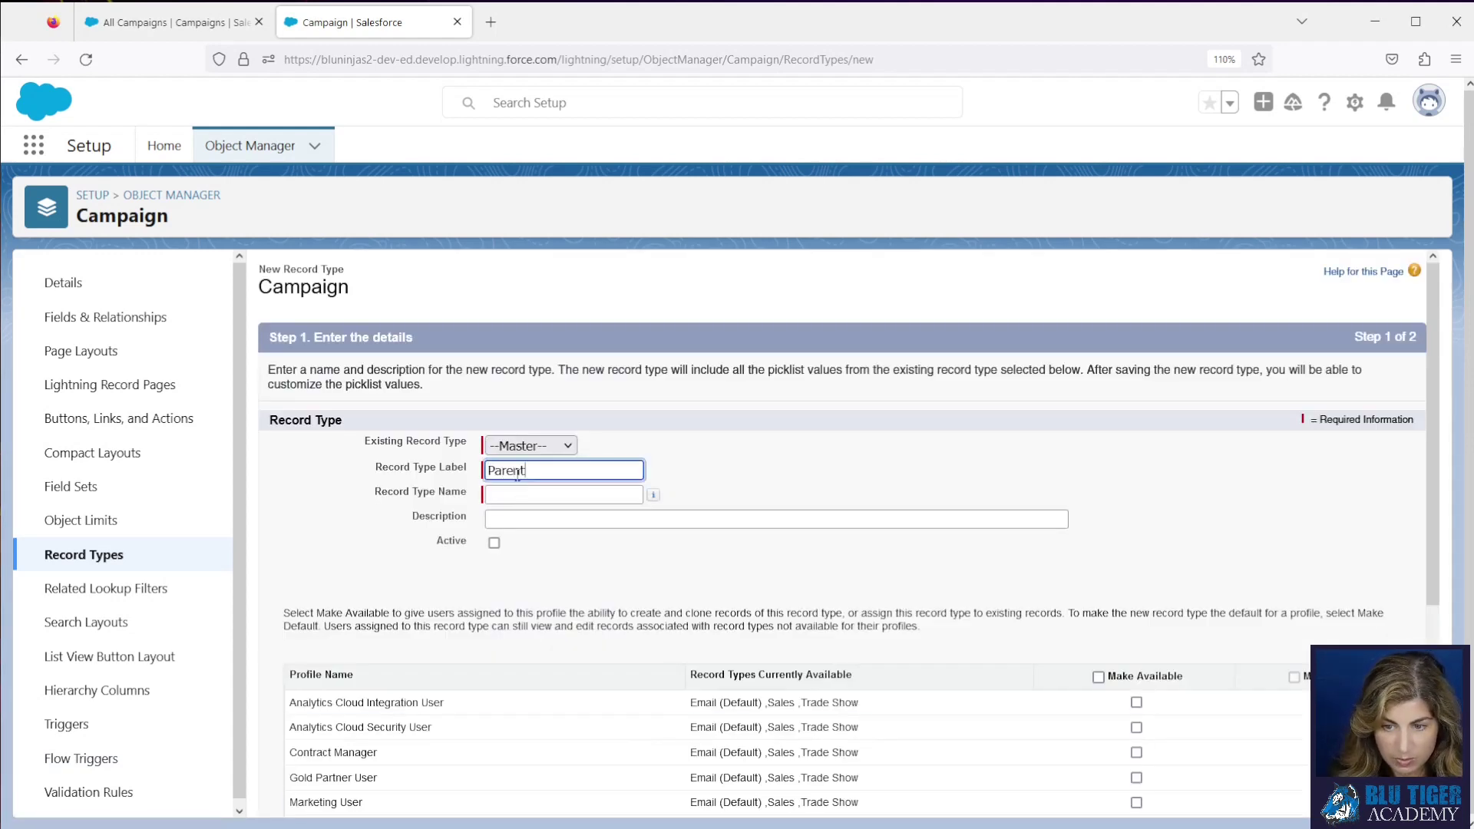
pyautogui.press('Tab')
pyautogui.click(500, 520)
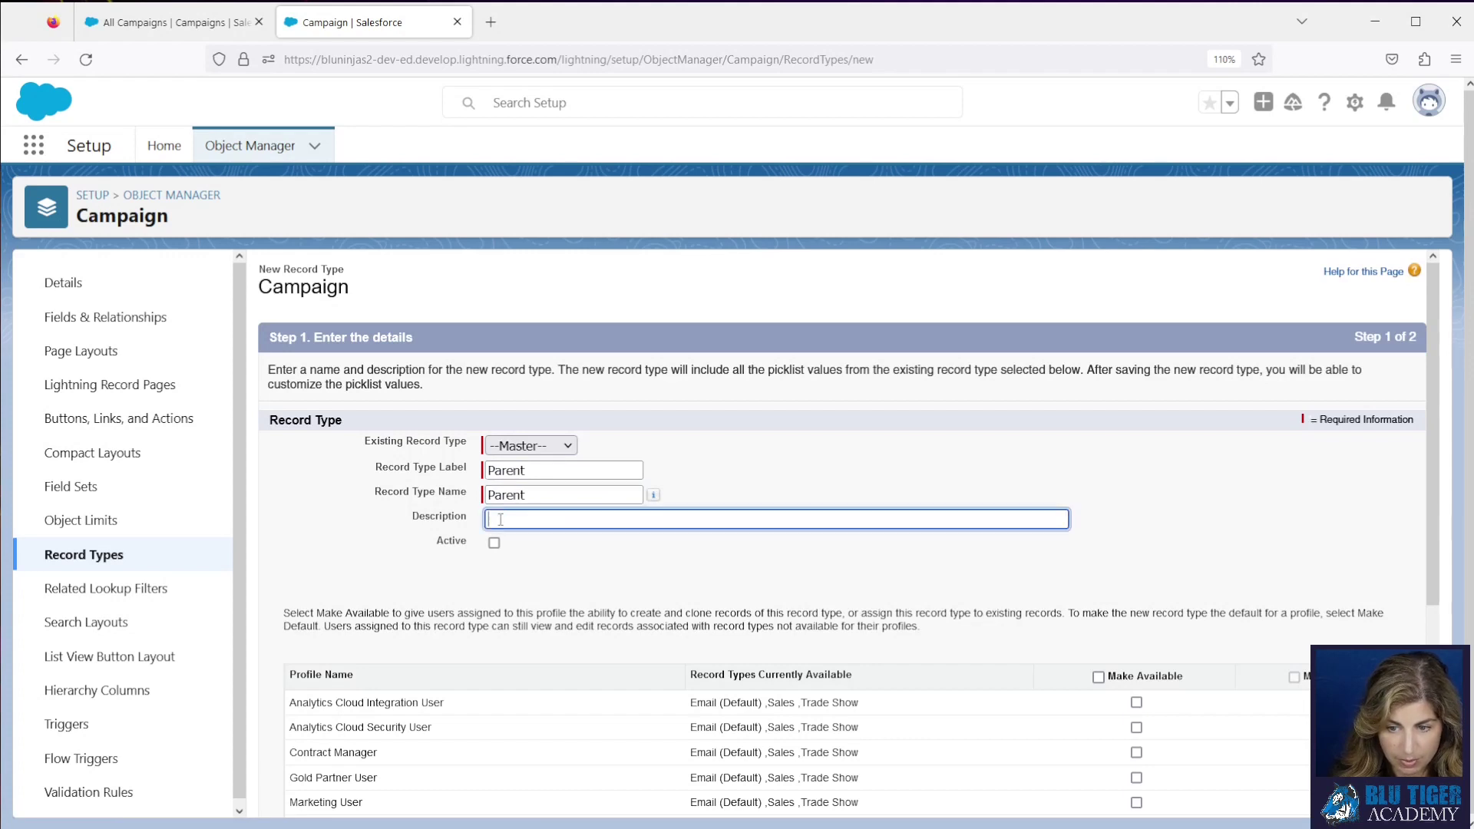
pyautogui.write('Use this')
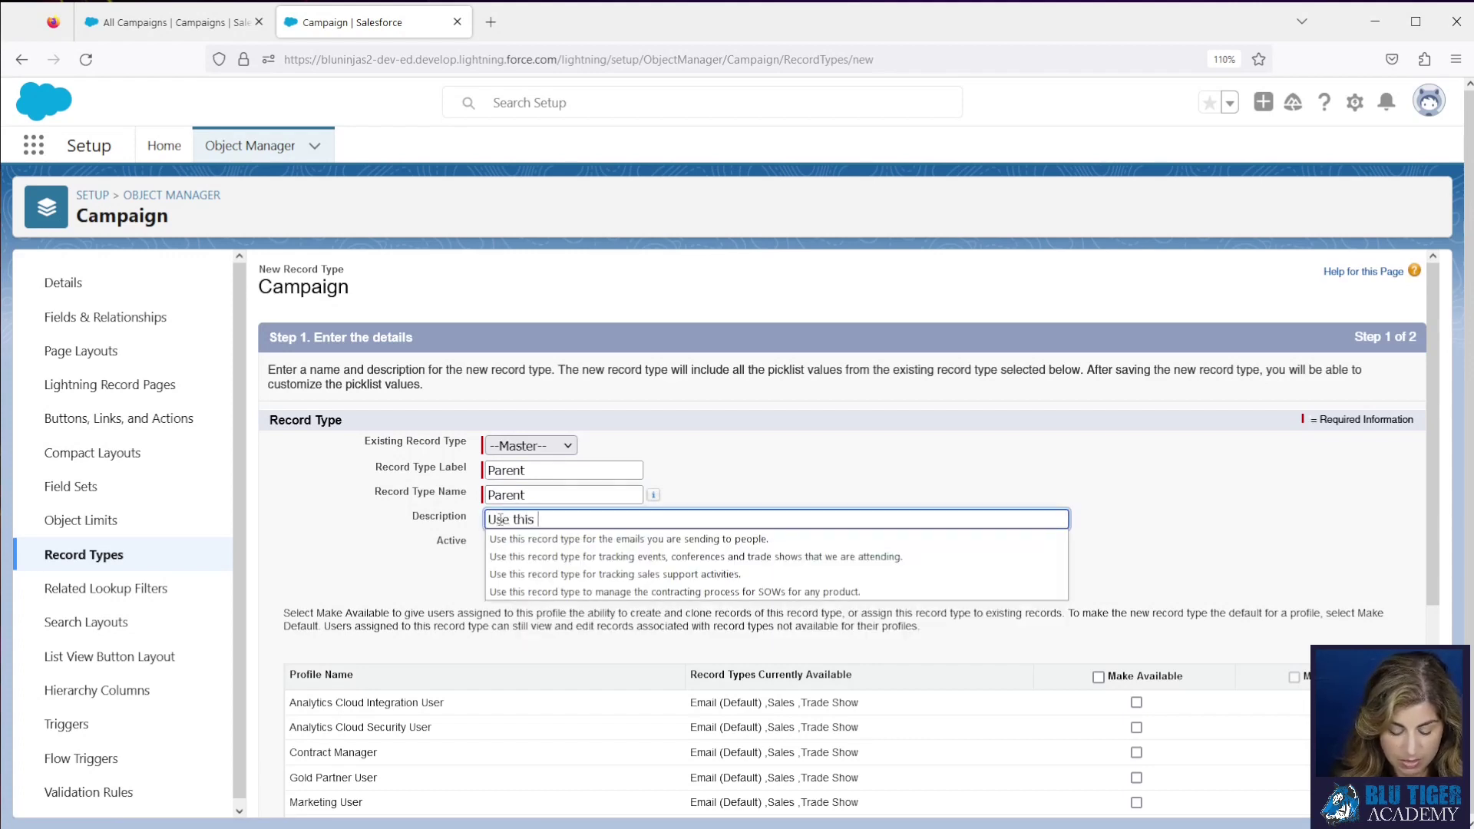
pyautogui.write(' record type f')
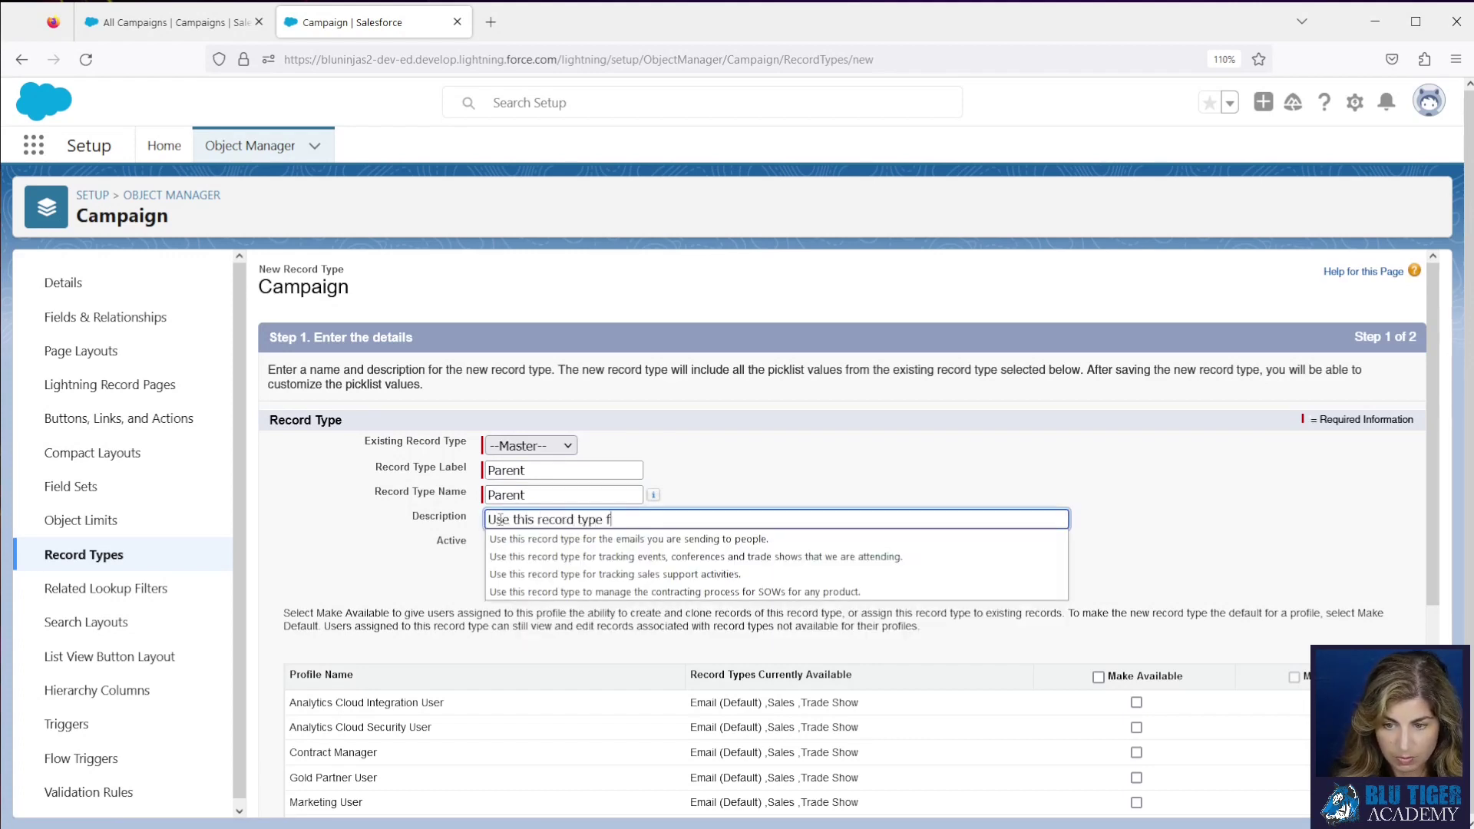
pyautogui.write('or parent campaigns only')
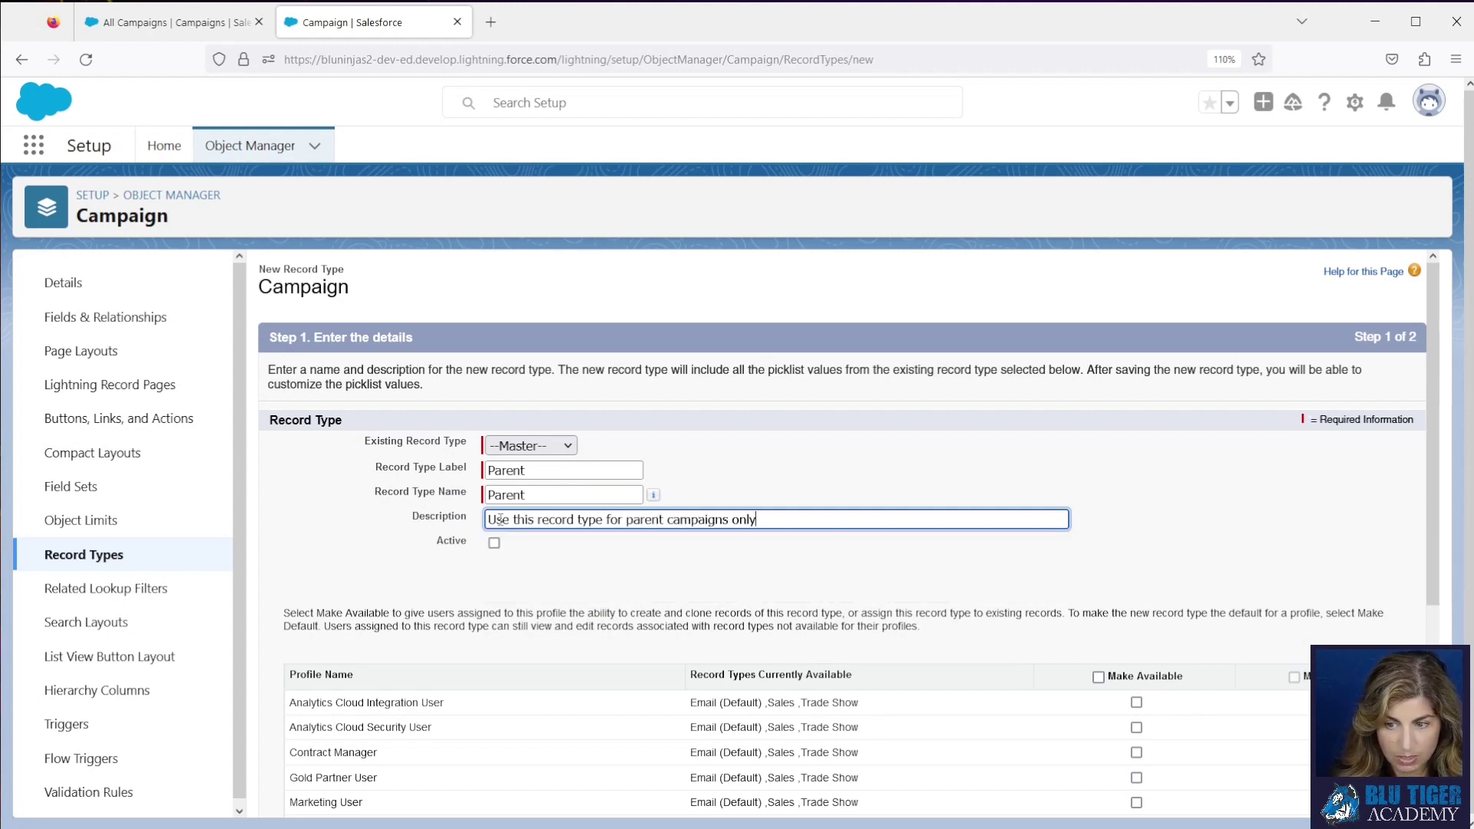
pyautogui.write('.')
# Activate the Parent record type, make it available to all profiles and continue to page layout assignment
pyautogui.click(494, 543)
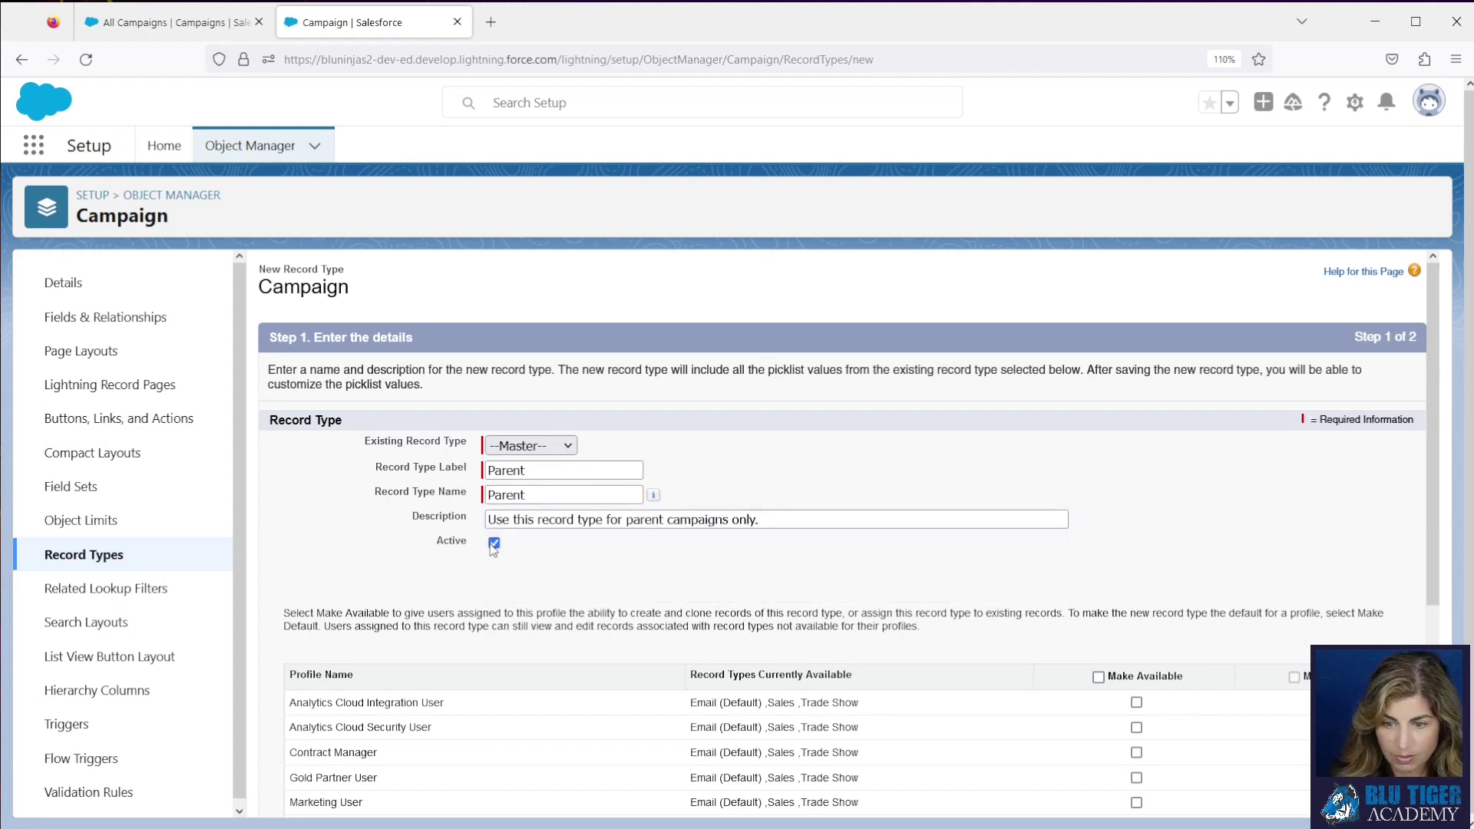
pyautogui.click(1098, 677)
pyautogui.scroll(-4, 1099, 686)
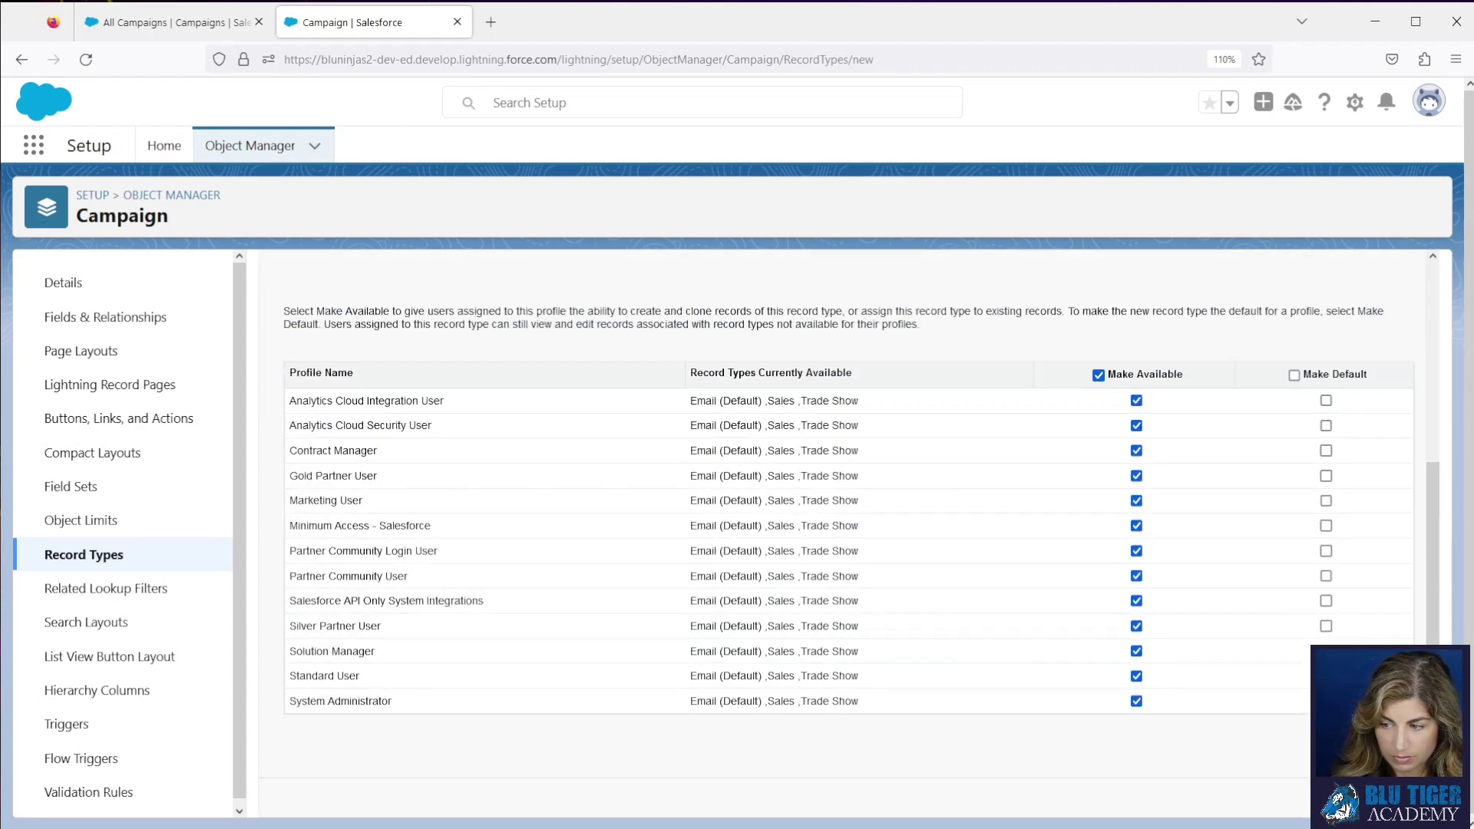
pyautogui.click(1345, 798)
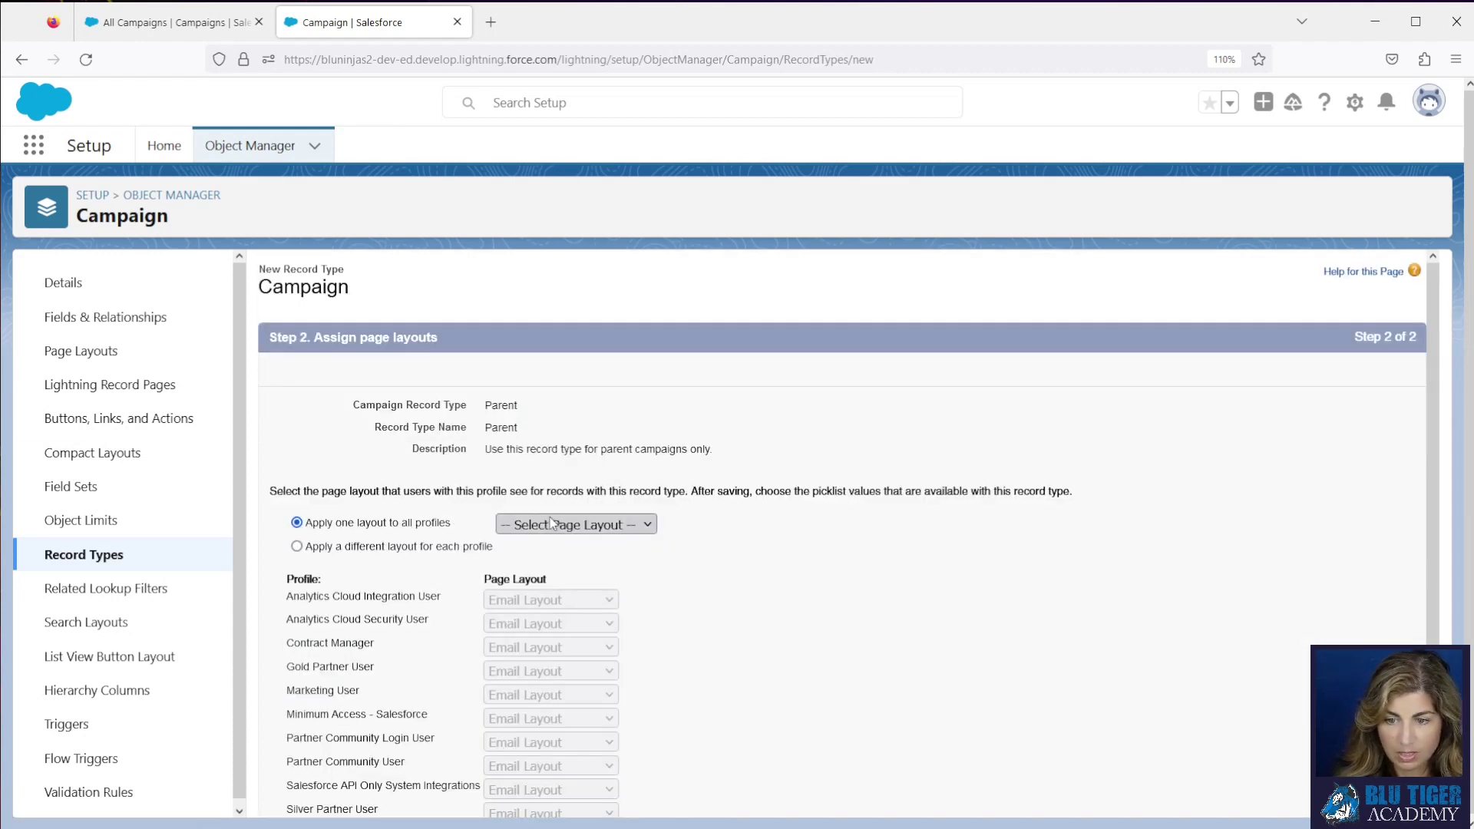
# Apply the Parent Layout to all profiles for the Parent record type and save it
pyautogui.click(551, 524)
pyautogui.click(562, 599)
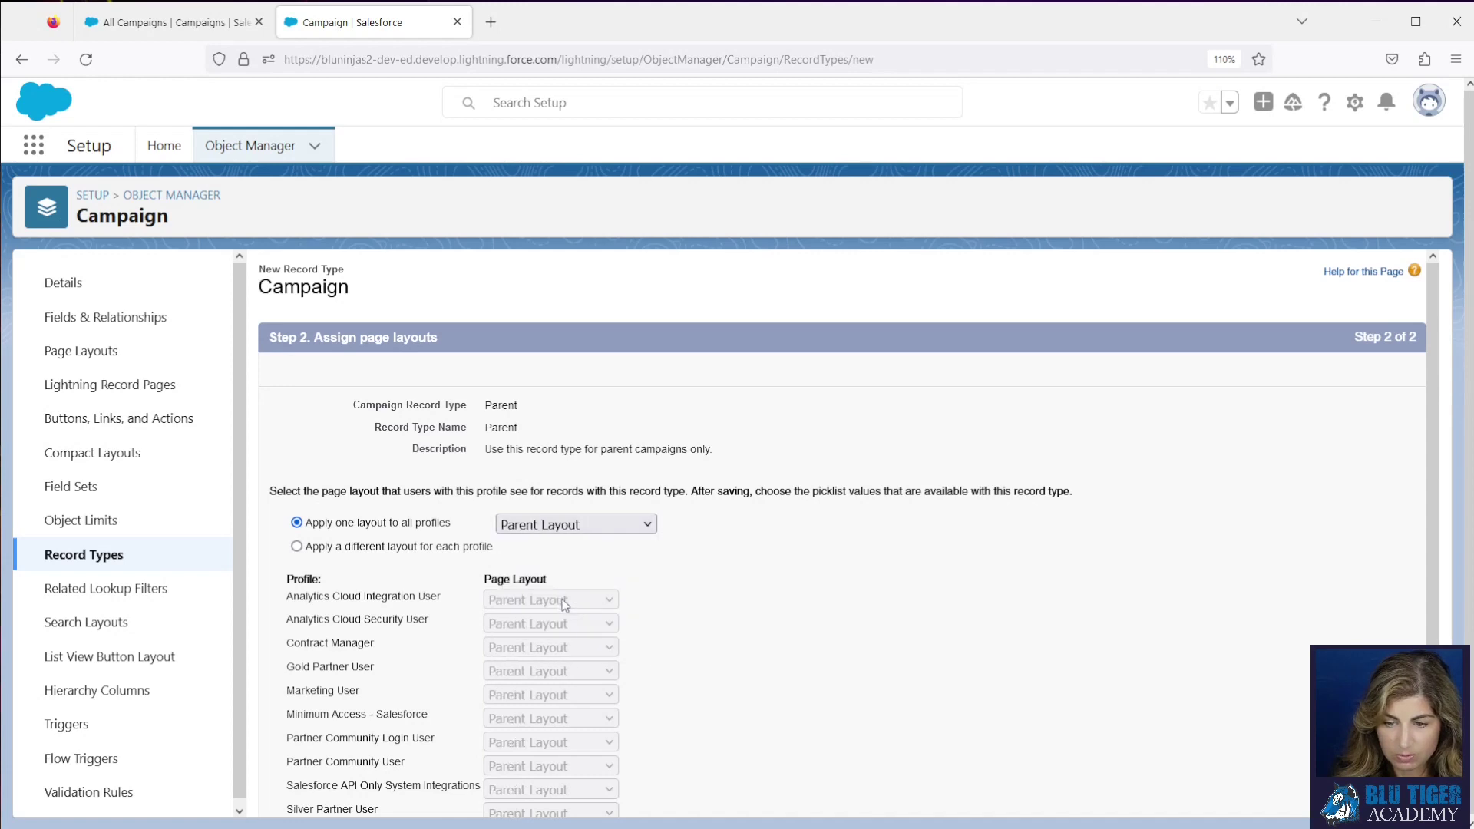
pyautogui.scroll(-3, 980, 658)
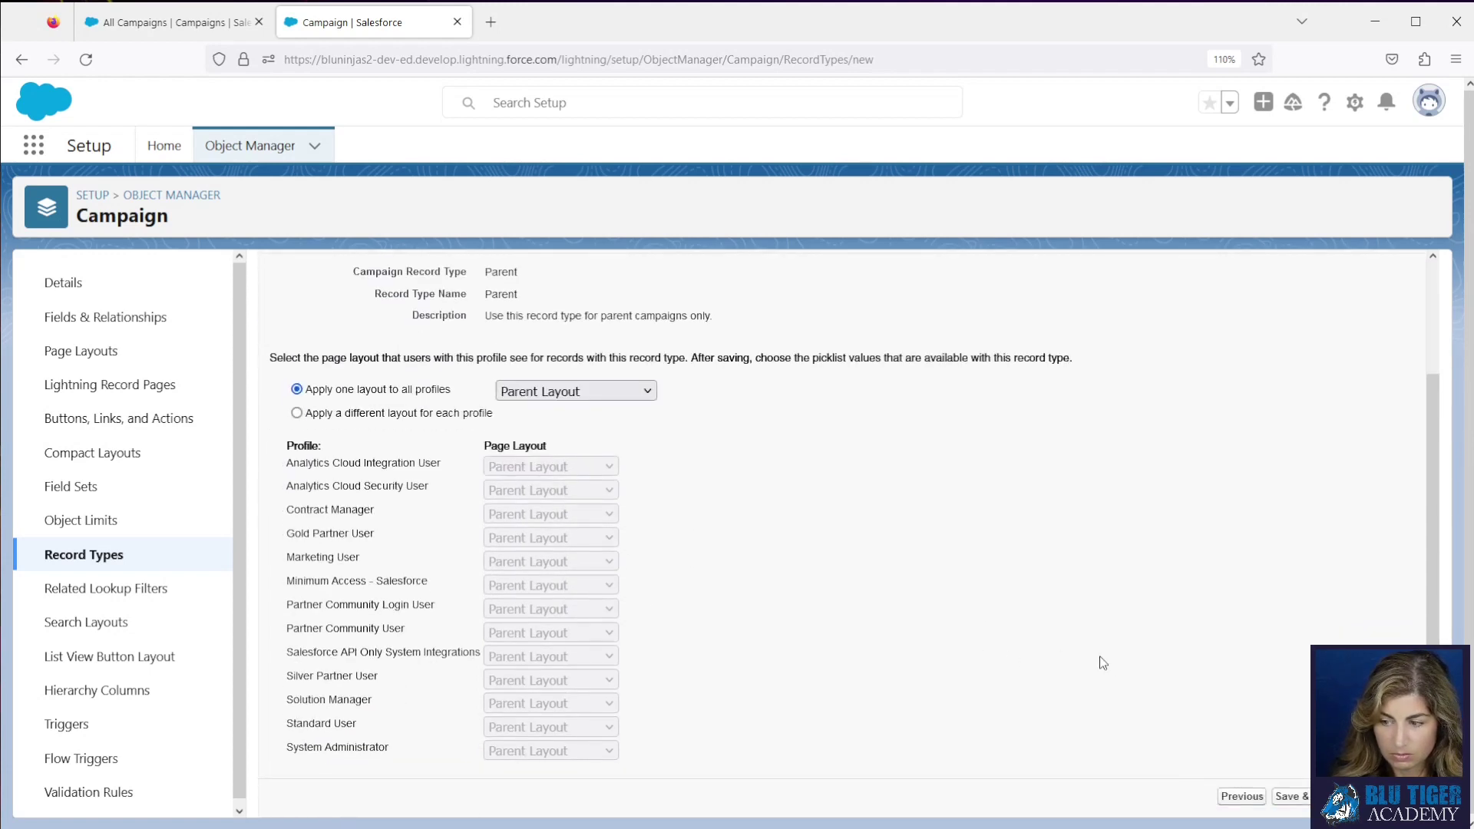
pyautogui.click(1290, 793)
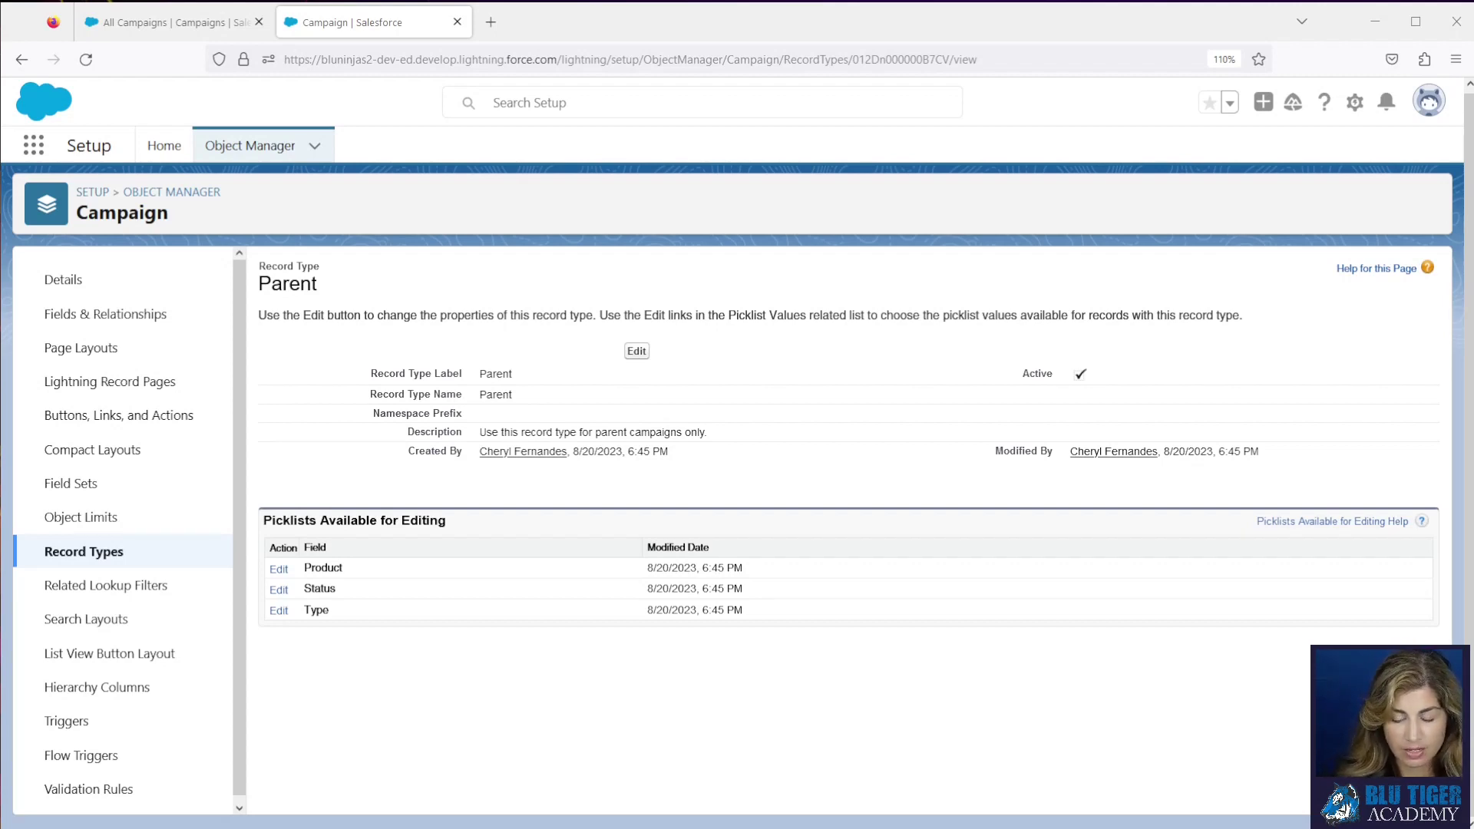
# Review the Parent record type's Type picklist values, and find and open the Type field among the campaign fields
pyautogui.click(278, 611)
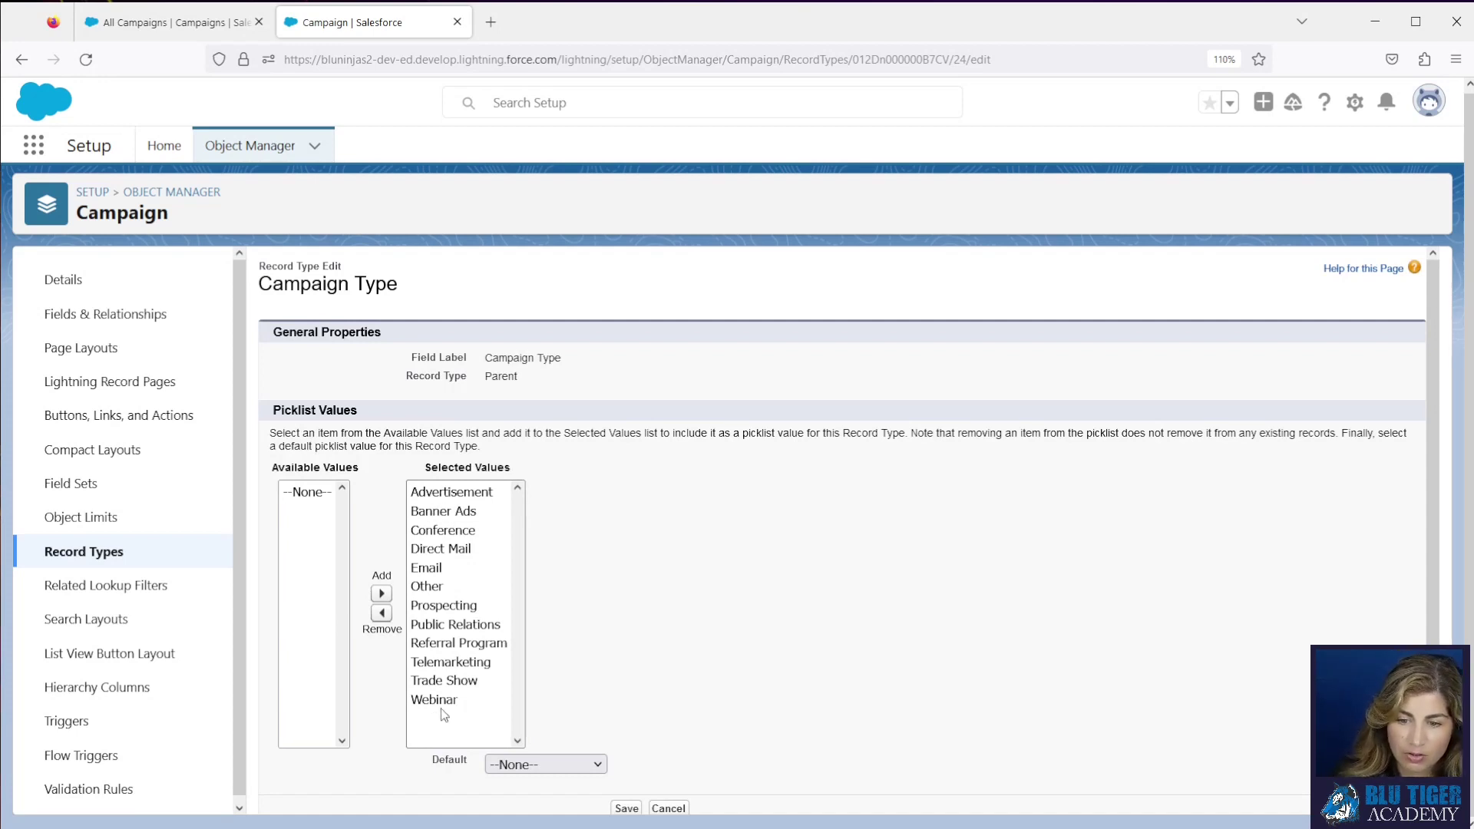
pyautogui.click(90, 324)
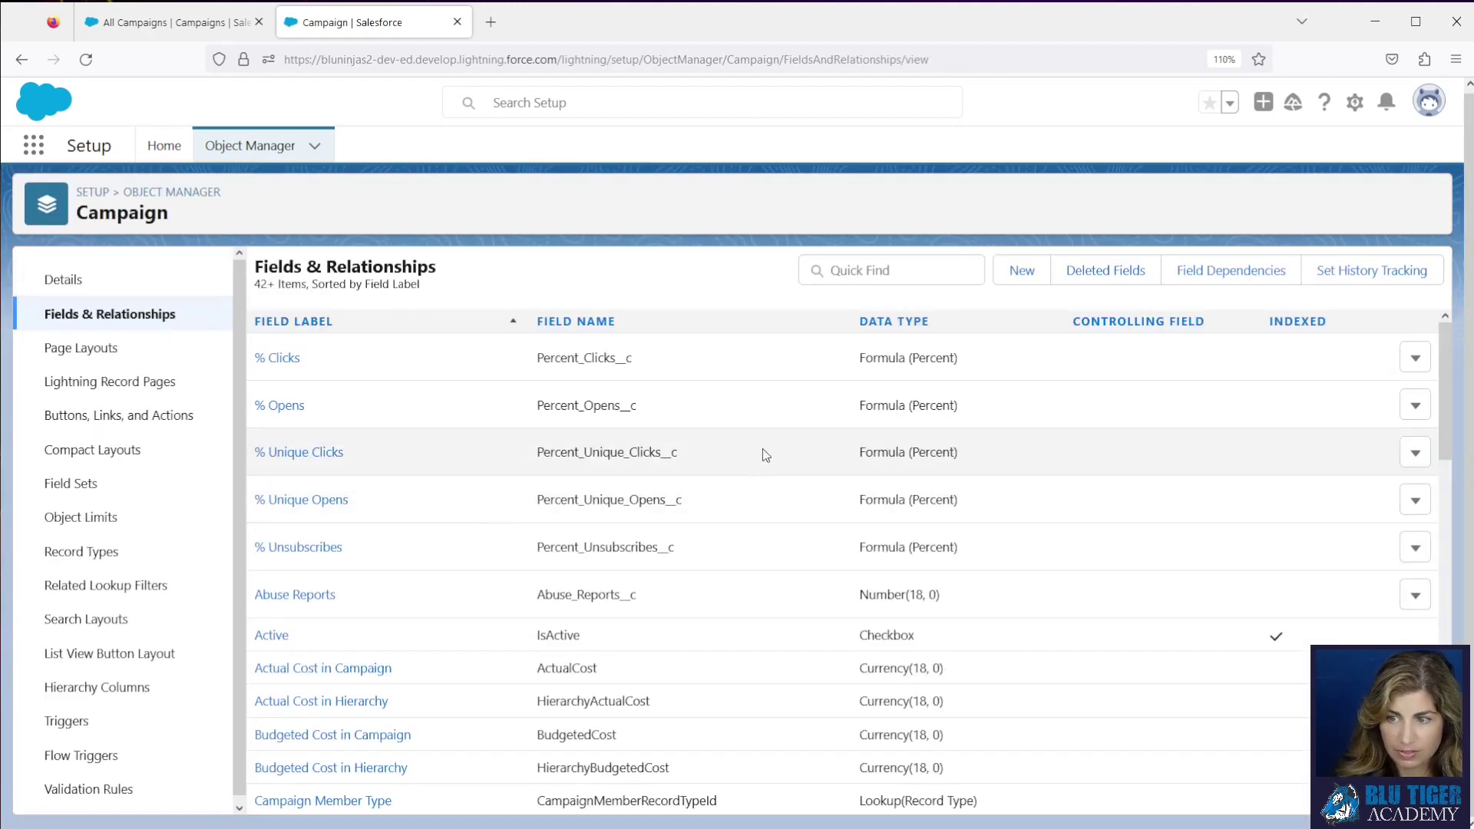
pyautogui.click(845, 268)
pyautogui.write('type')
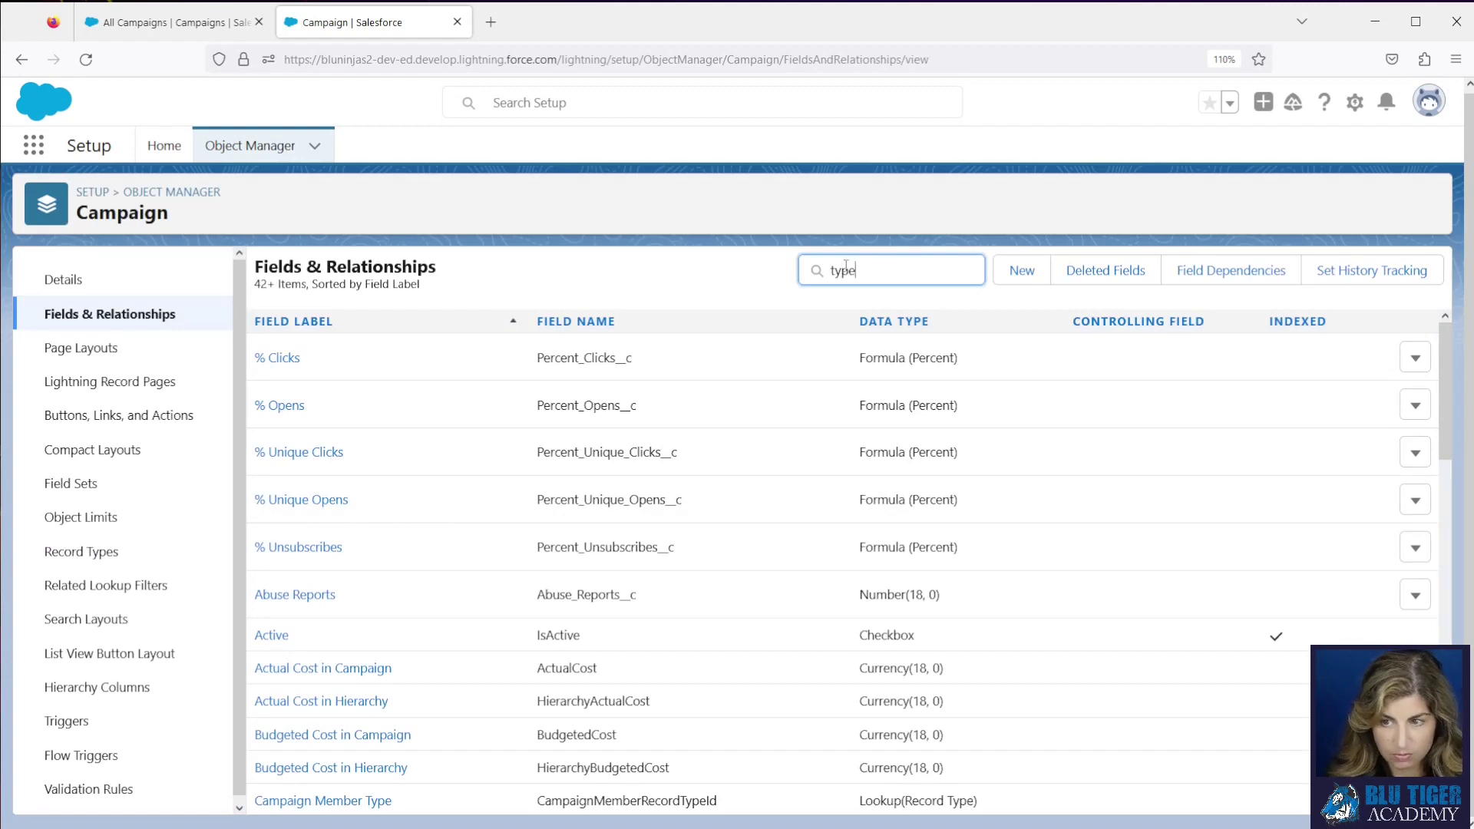
pyautogui.click(267, 434)
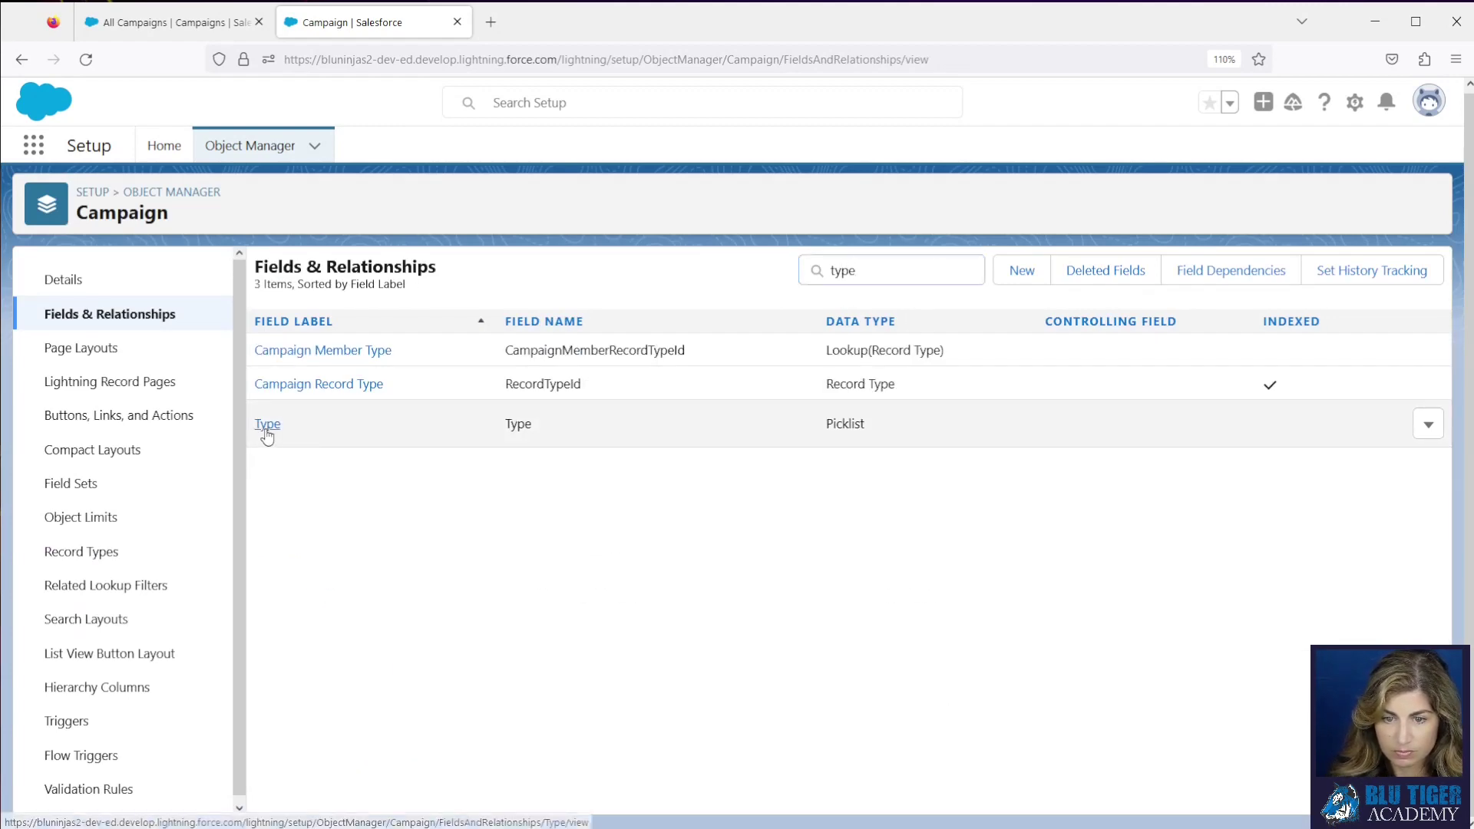
# Add the value Parent to the campaign Type picklist for the Parent record type only and save it
pyautogui.scroll(-4, 452, 566)
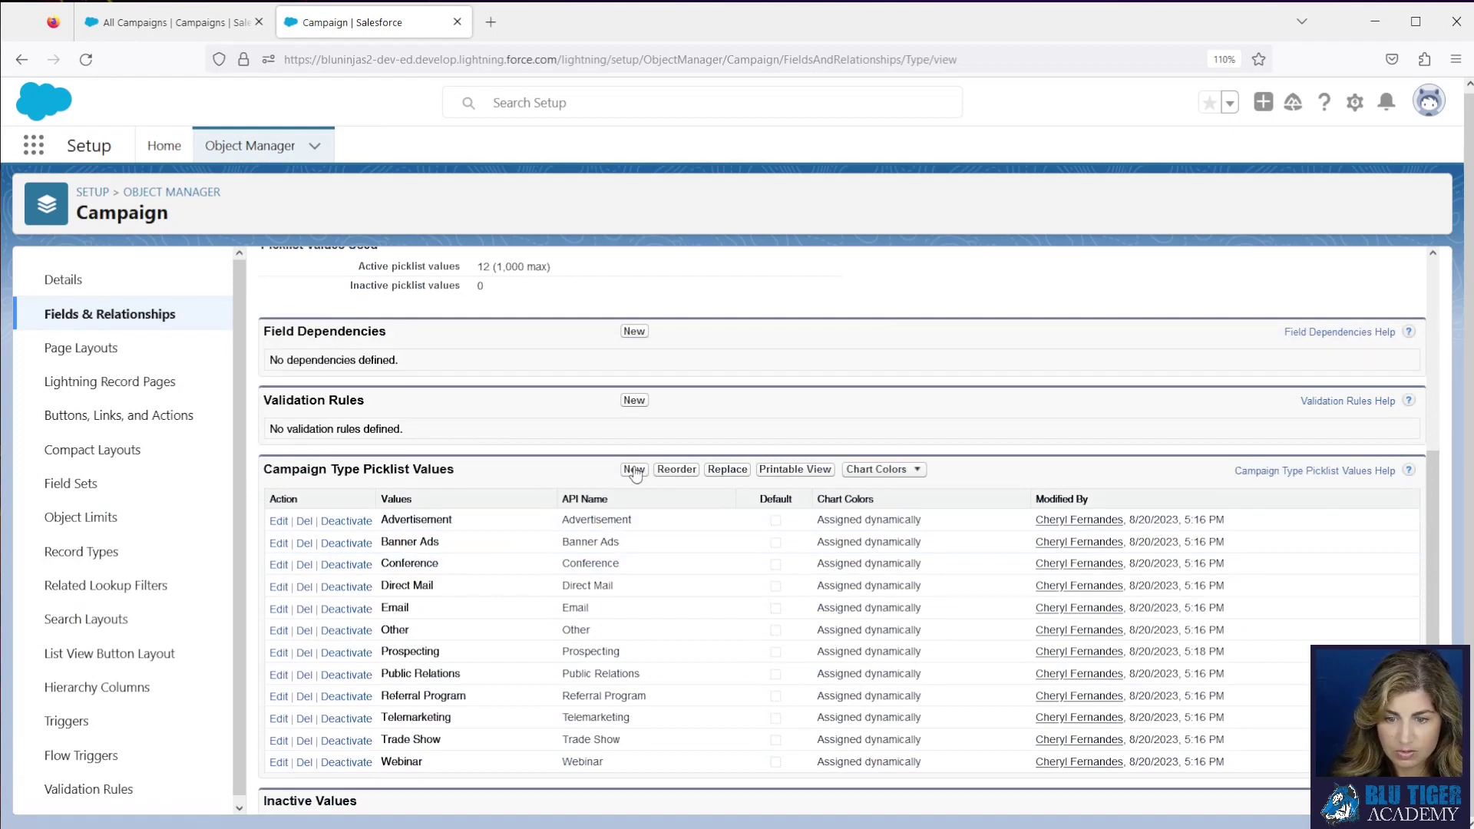
pyautogui.click(634, 470)
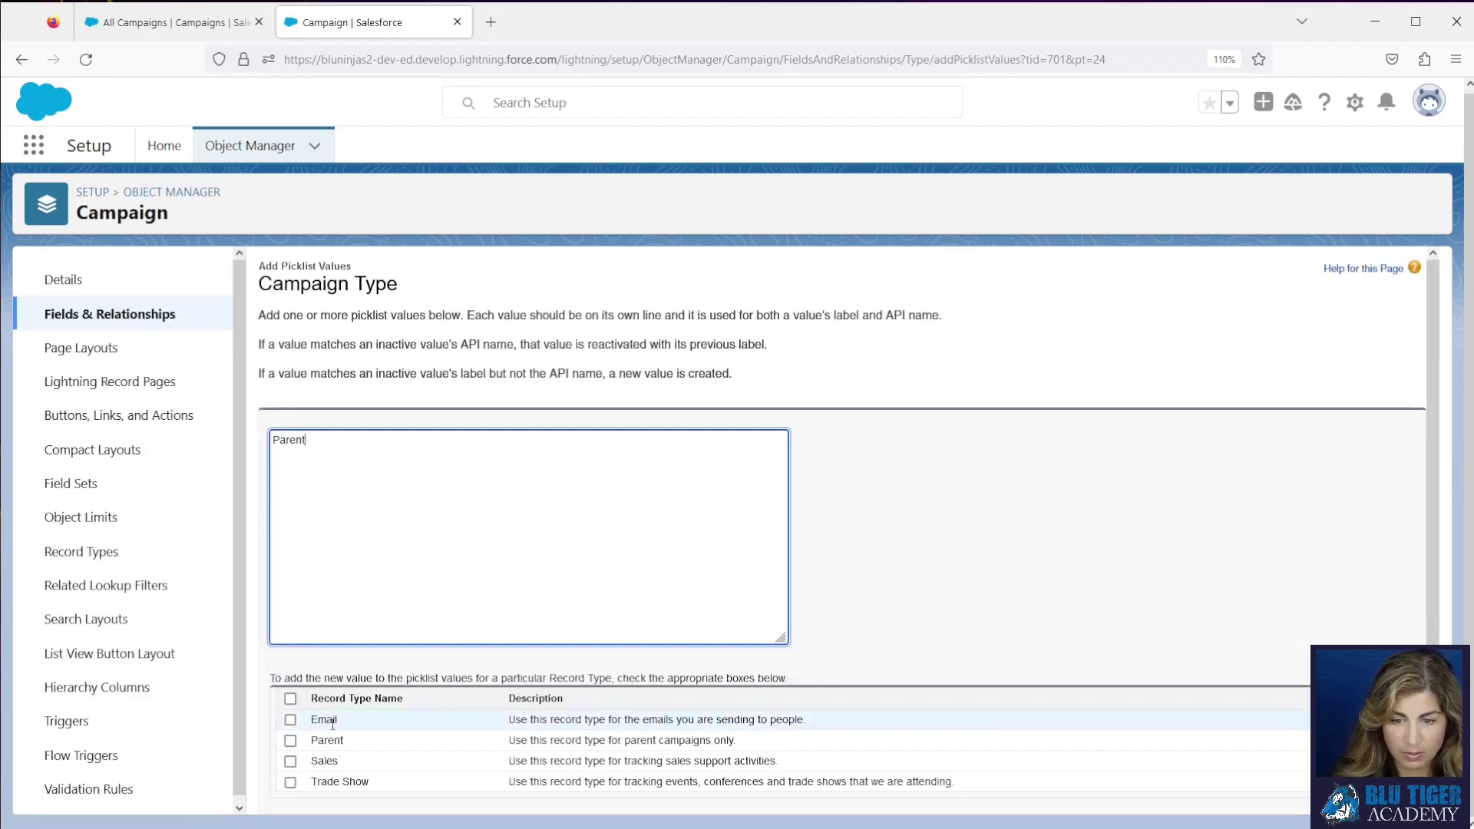
pyautogui.click(290, 741)
pyautogui.scroll(-1, 1169, 725)
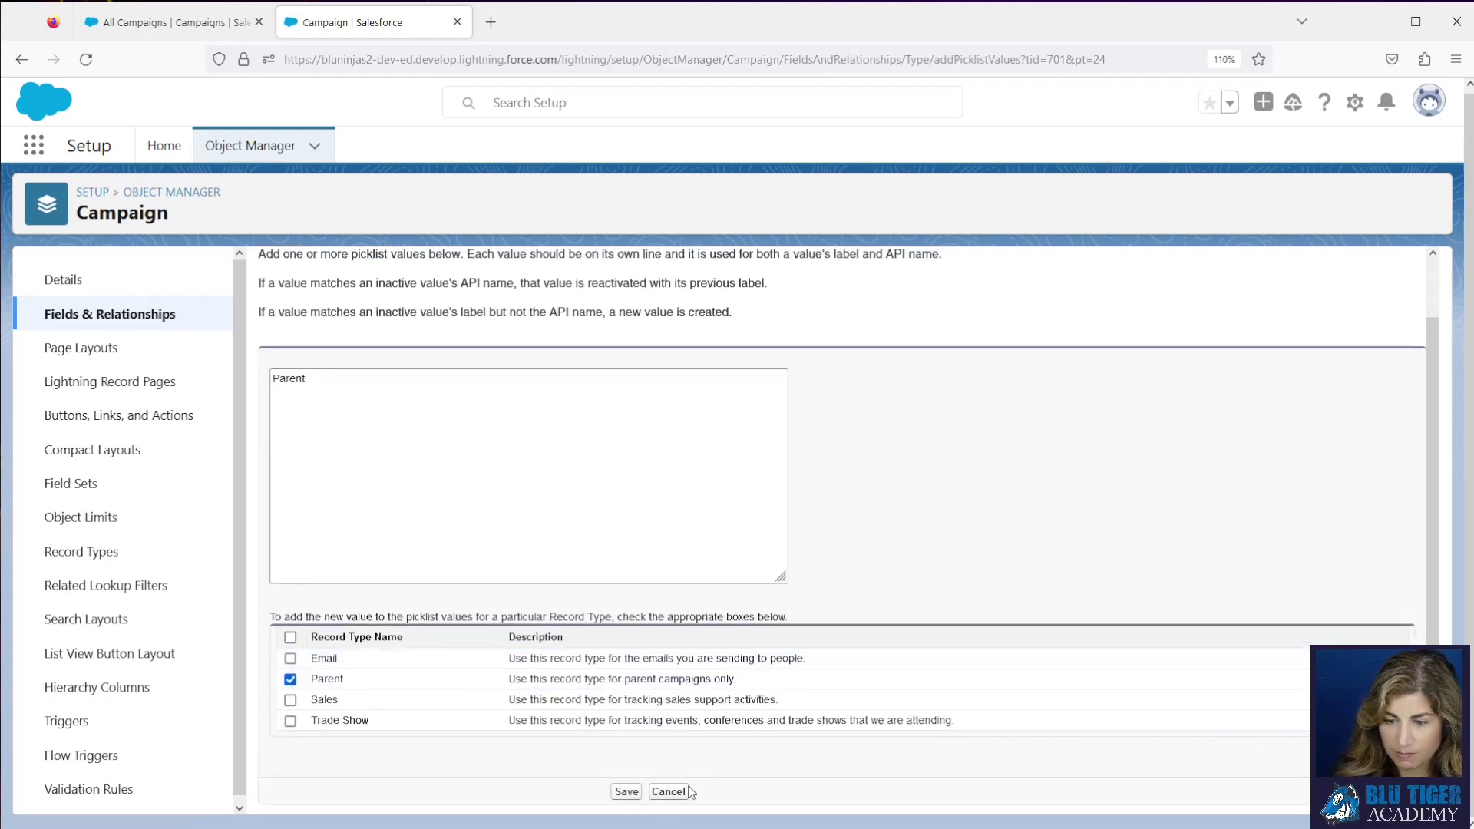
pyautogui.click(625, 791)
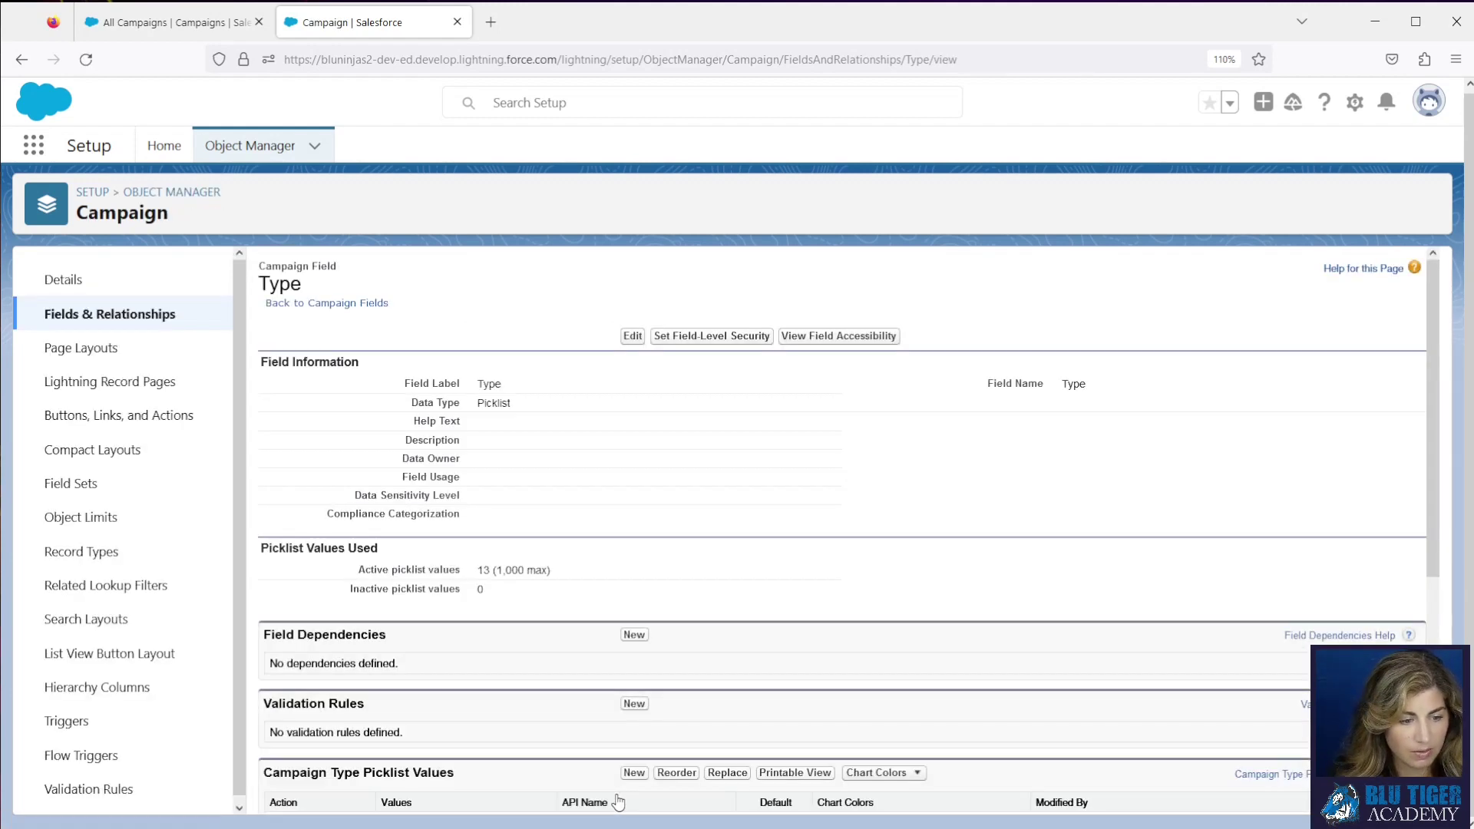
# Add the value Sales Support to the campaign Type picklist for the Sales record type only and save it
pyautogui.scroll(-3, 617, 678)
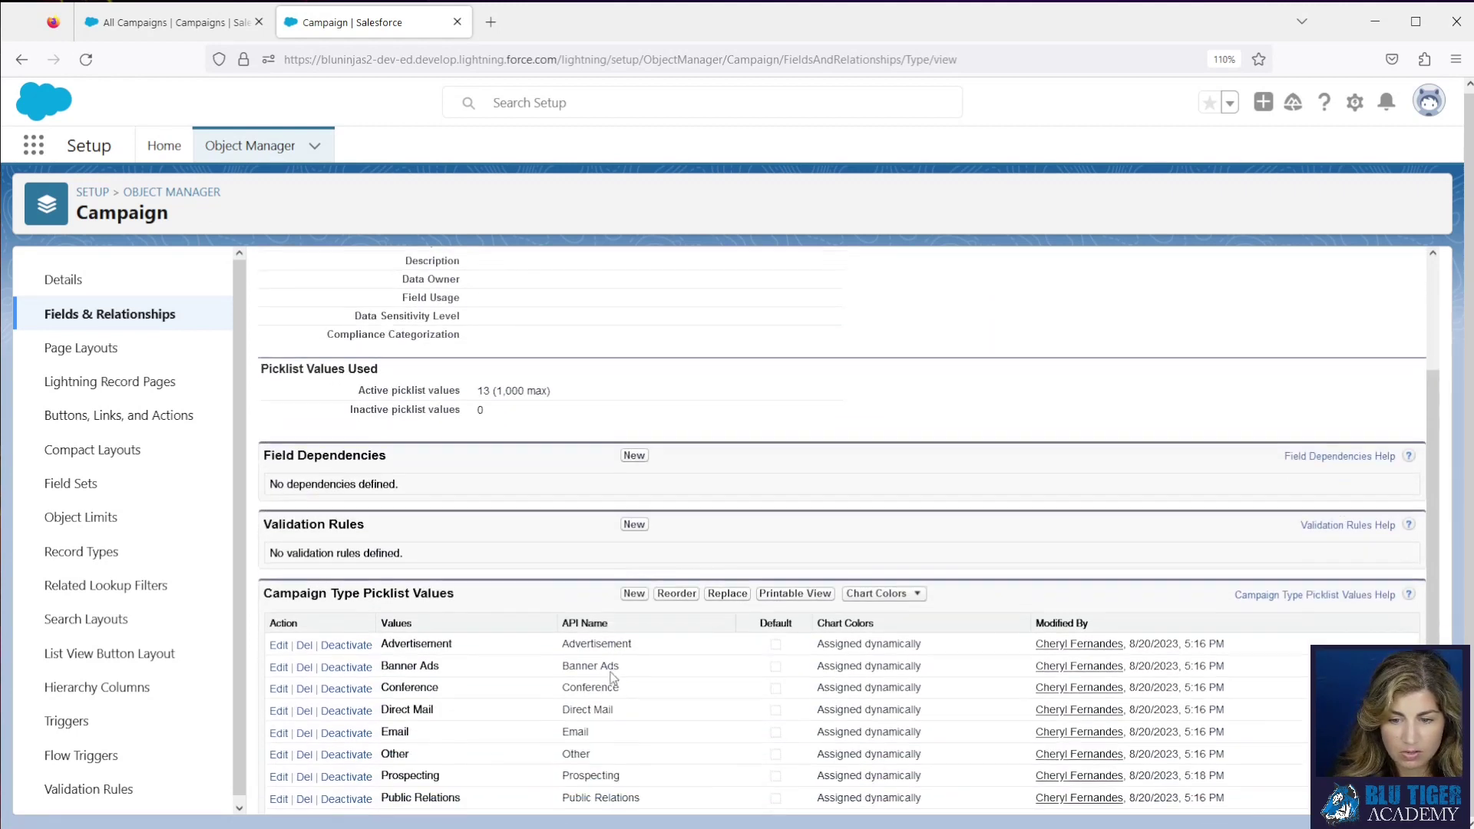
pyautogui.click(630, 575)
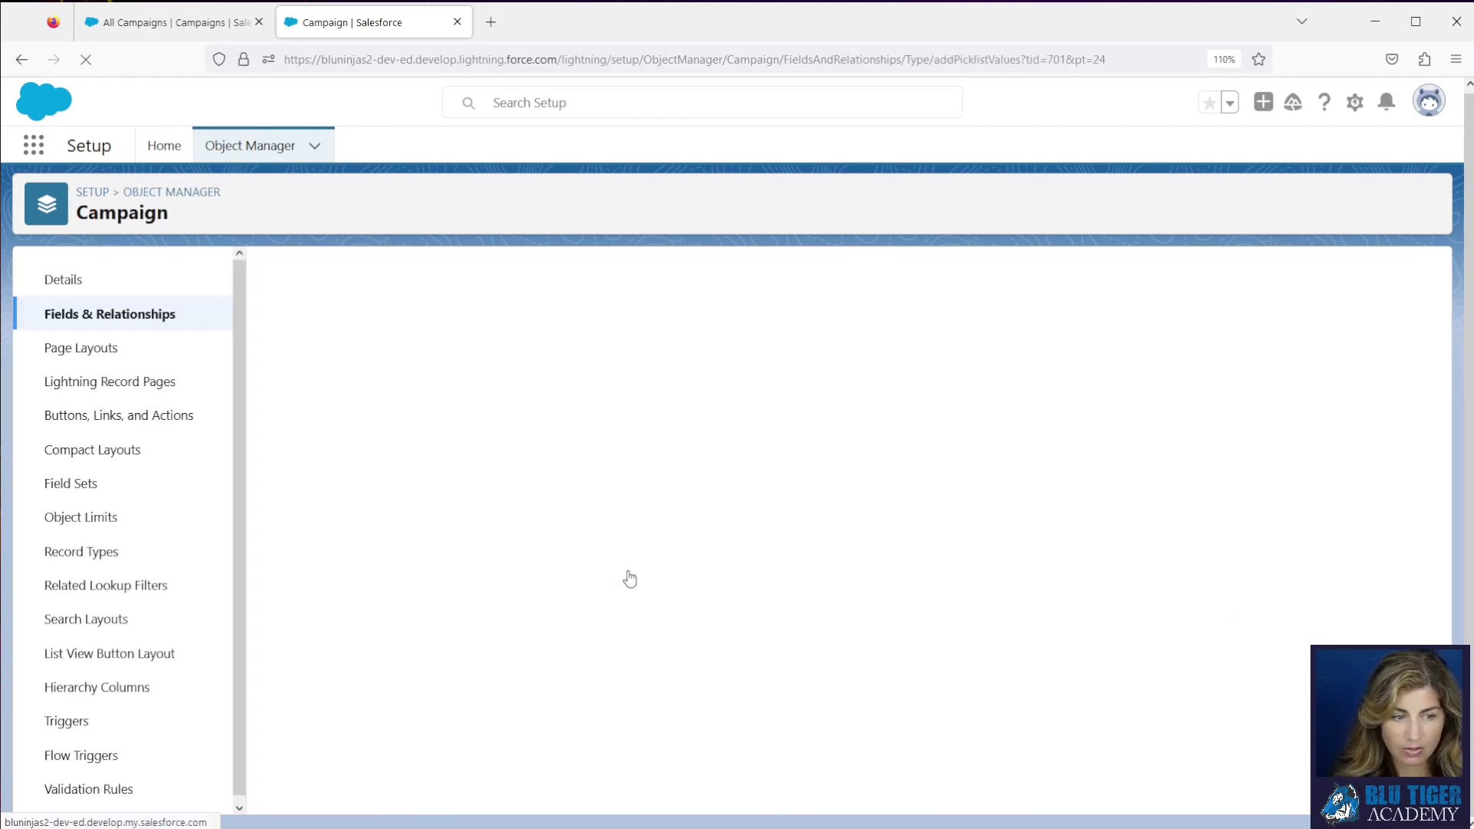
pyautogui.write('Sales')
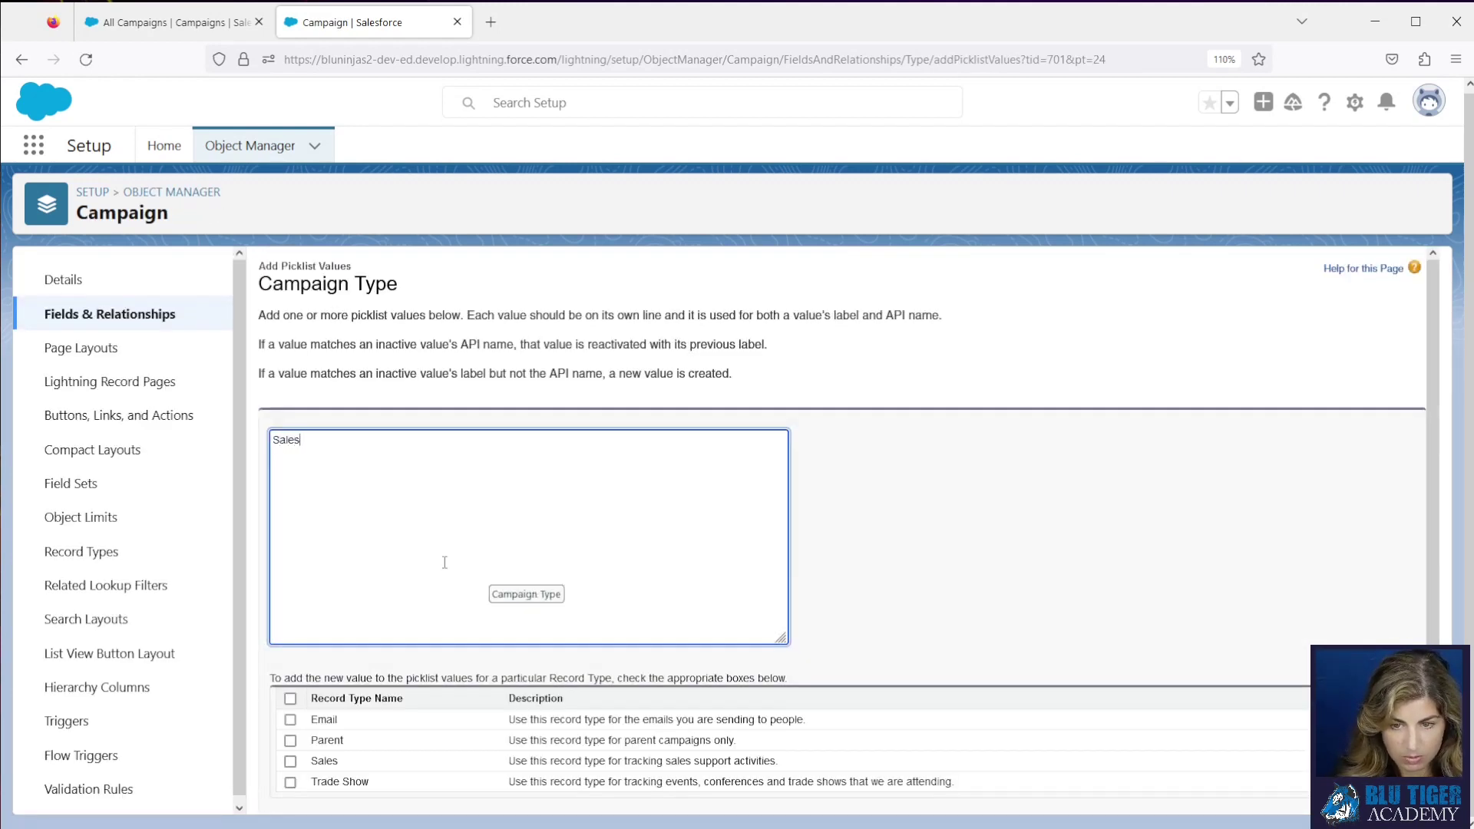
pyautogui.write(' Support')
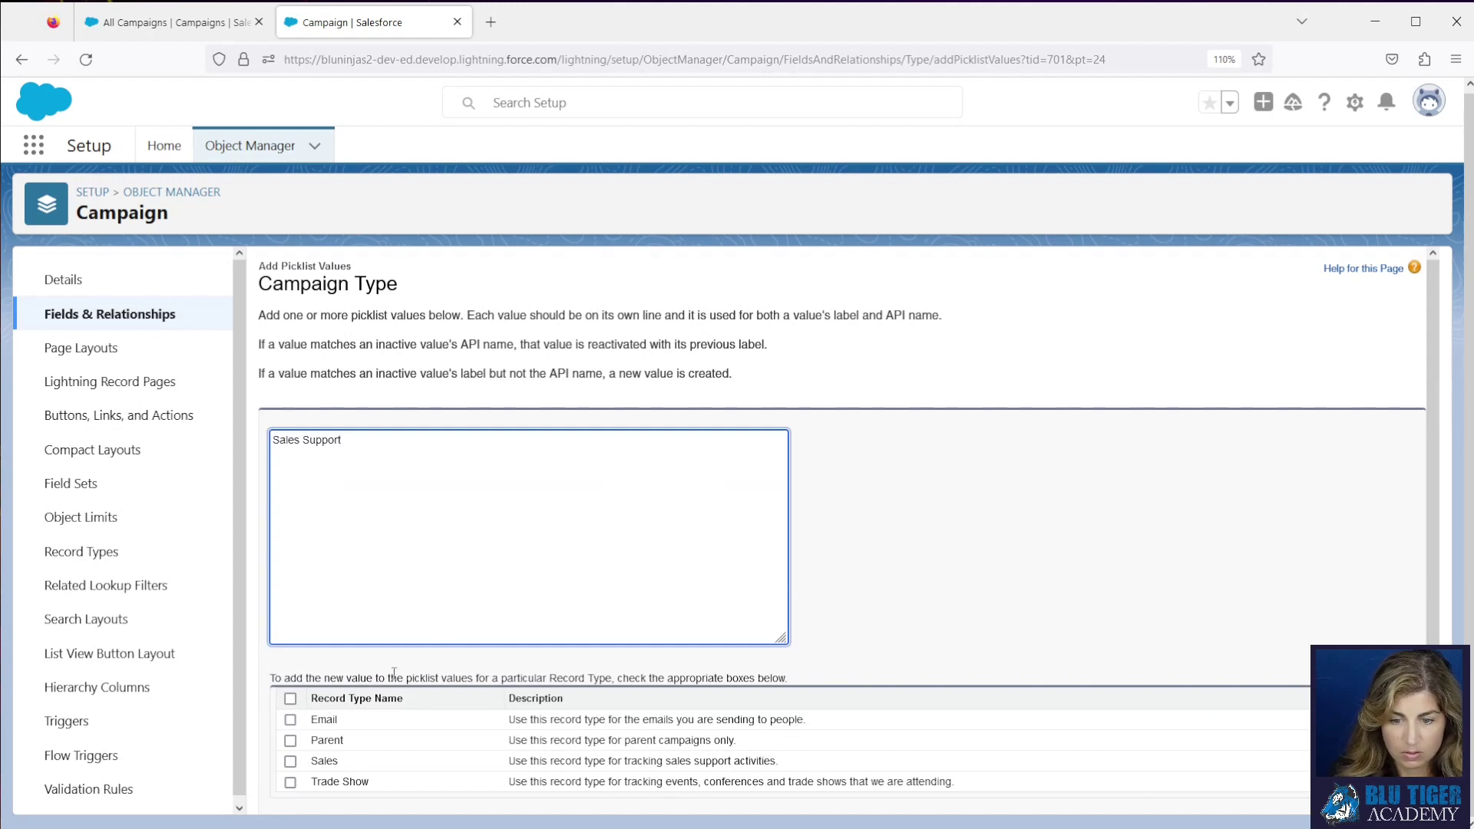
pyautogui.click(290, 761)
pyautogui.scroll(-1, 590, 725)
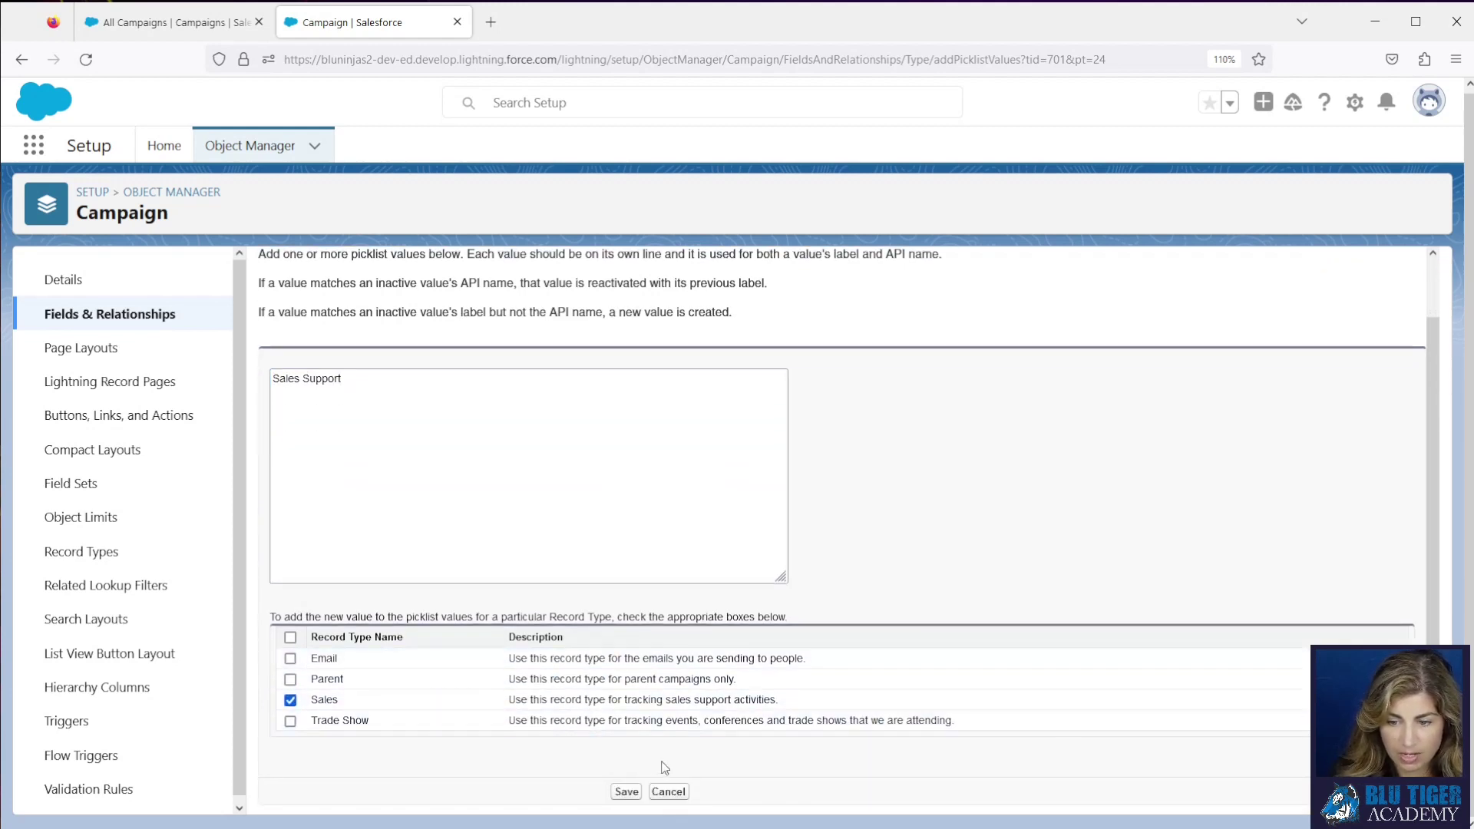
pyautogui.click(628, 795)
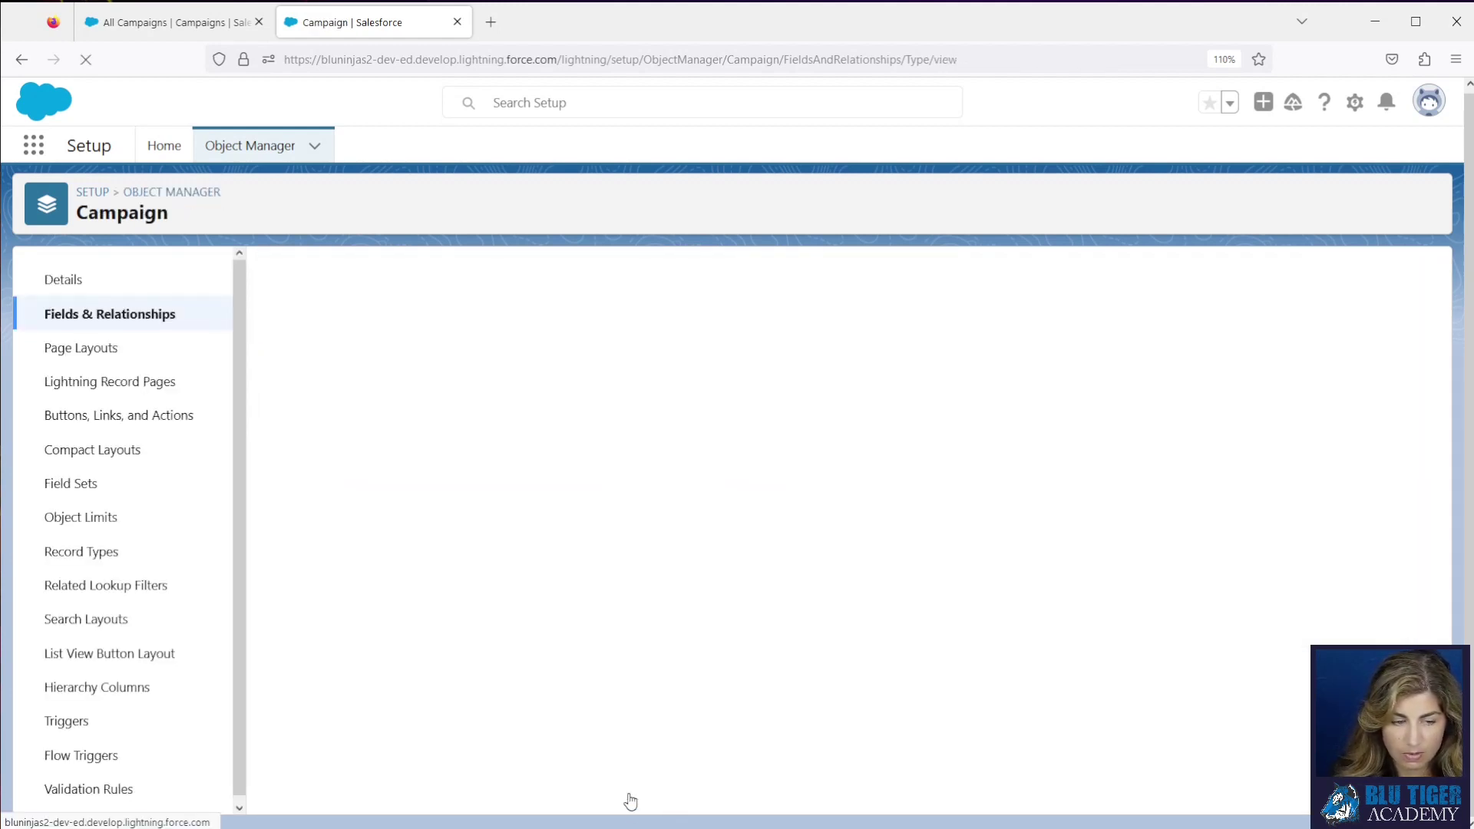
# Add the value Event to the campaign Type picklist for the Trade Show record type only and save it
pyautogui.scroll(-5, 593, 695)
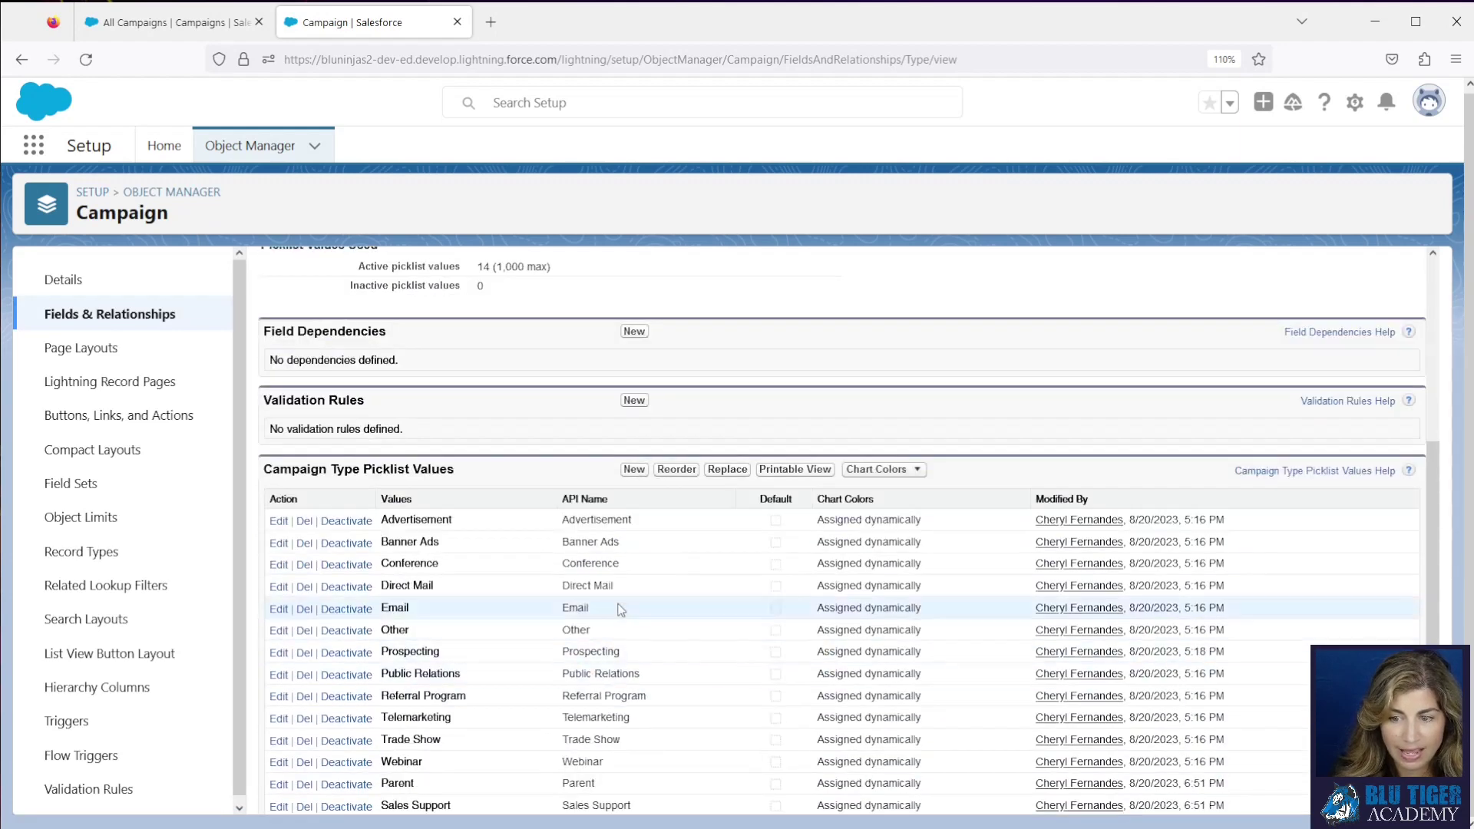
pyautogui.click(628, 471)
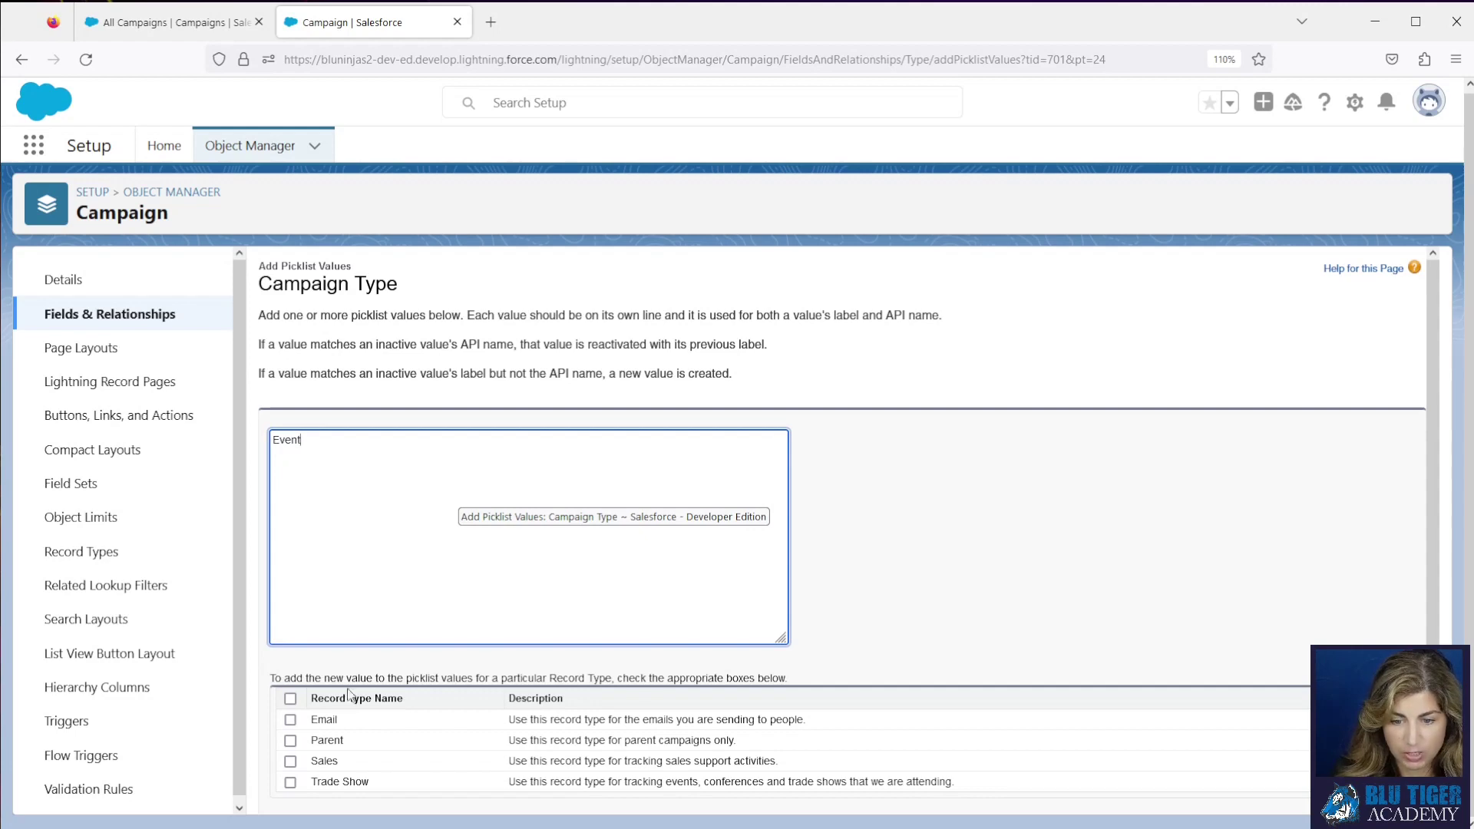
pyautogui.write('Event')
pyautogui.click(290, 782)
pyautogui.scroll(-2, 482, 757)
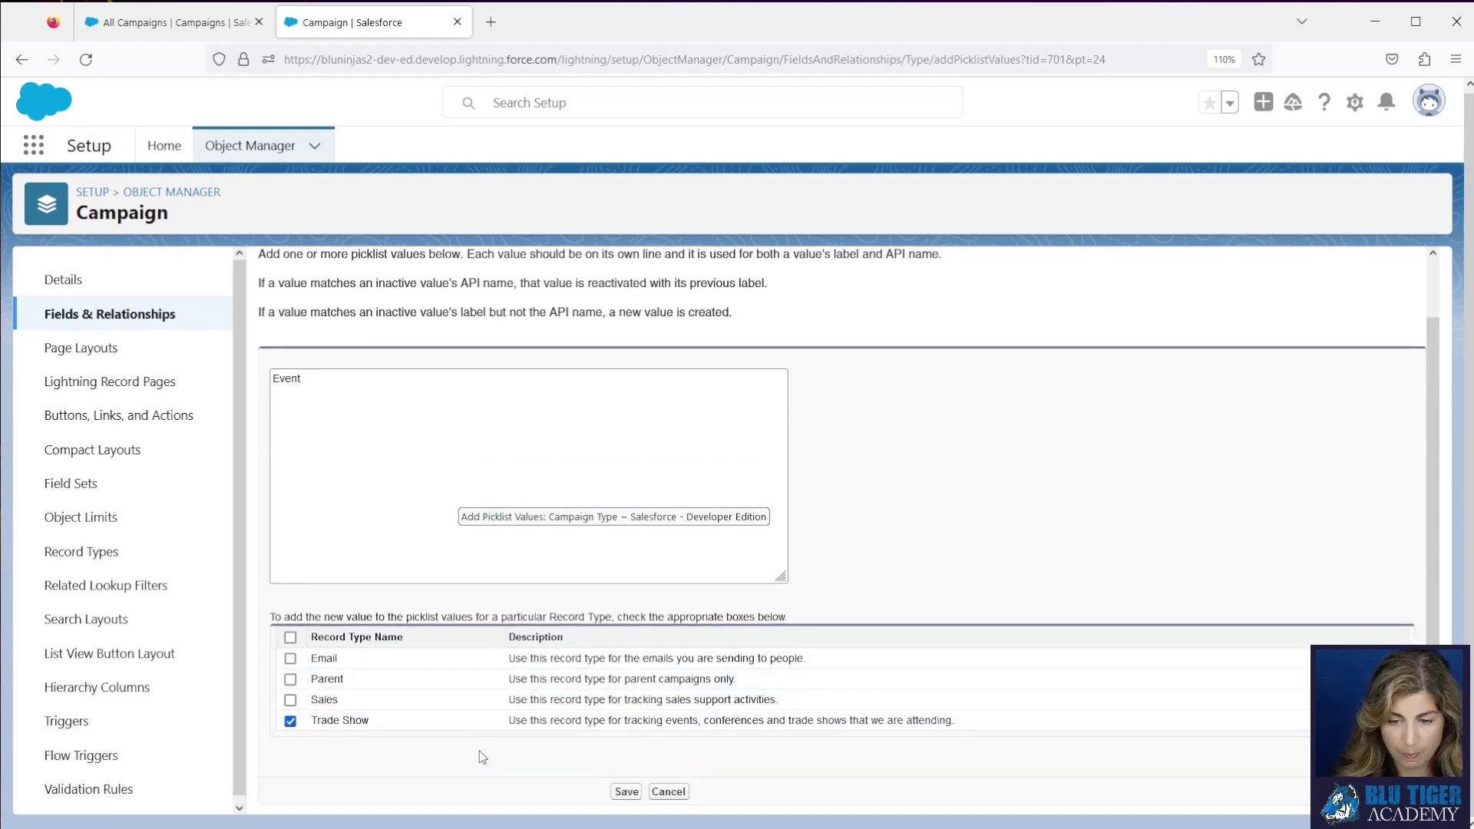
pyautogui.click(626, 793)
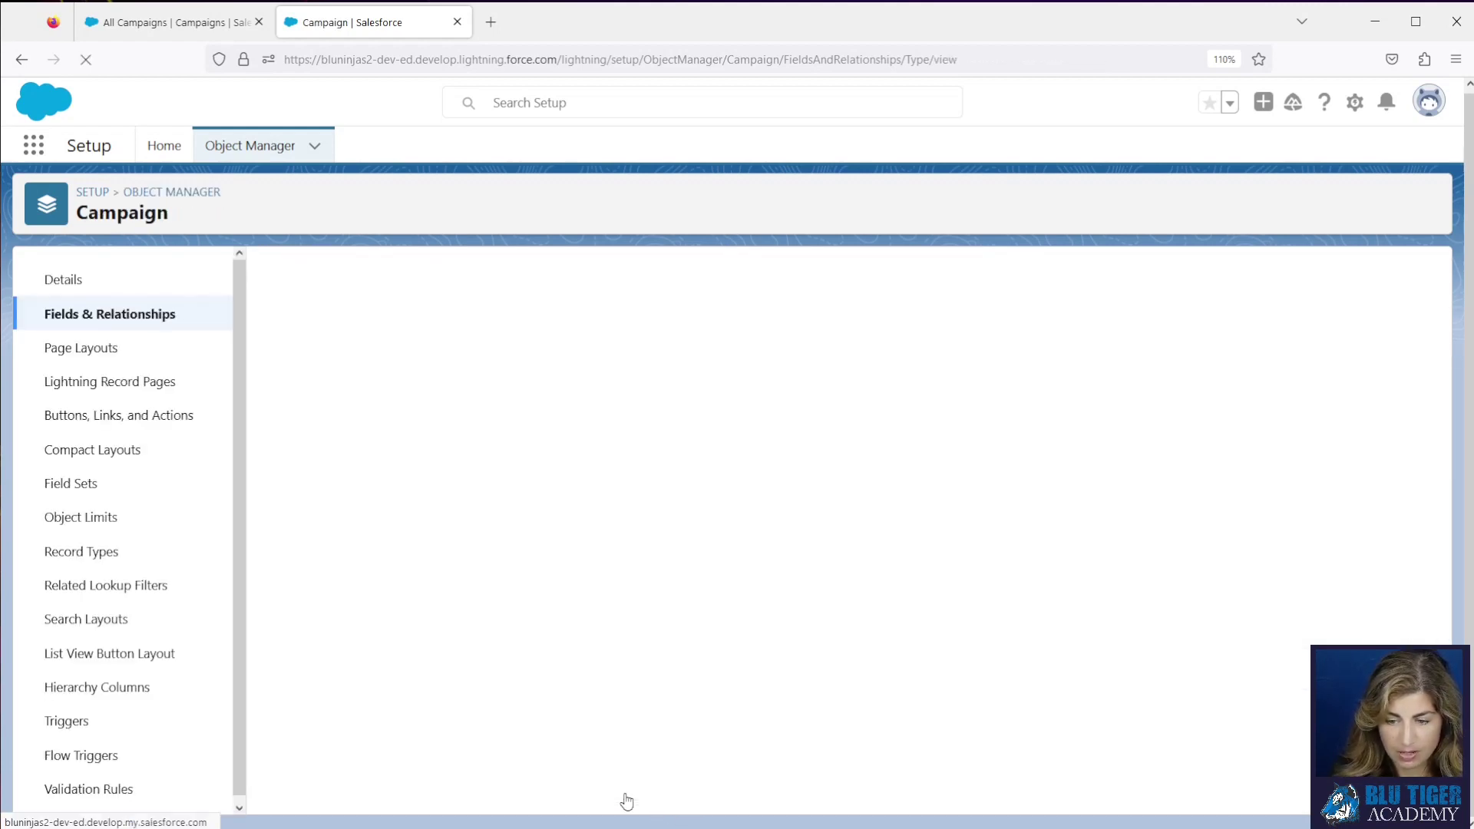
# Set the campaign Type picklist to display its values alphabetically instead of in the order entered, and save
pyautogui.scroll(-5, 626, 783)
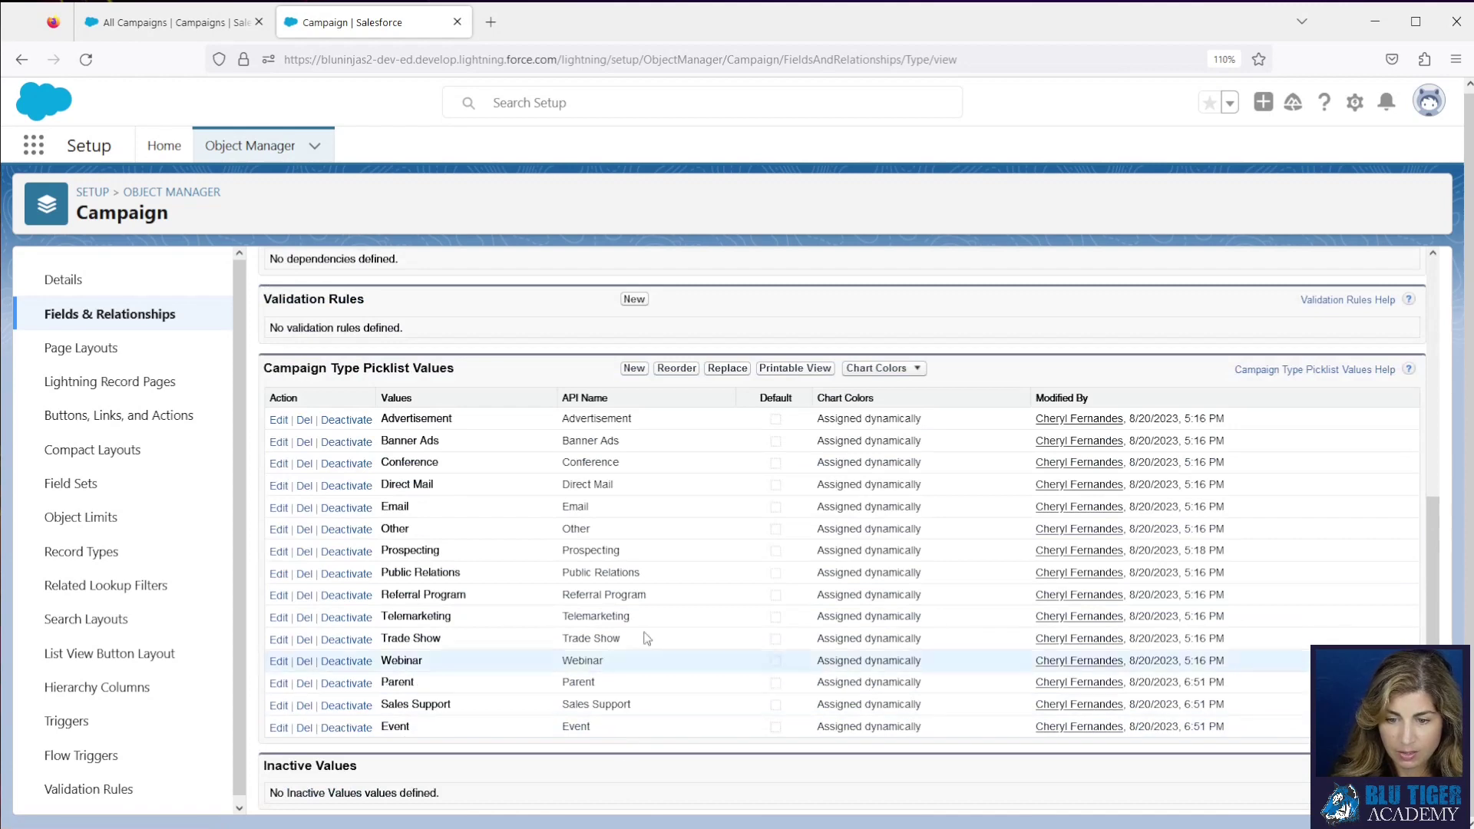
pyautogui.click(679, 367)
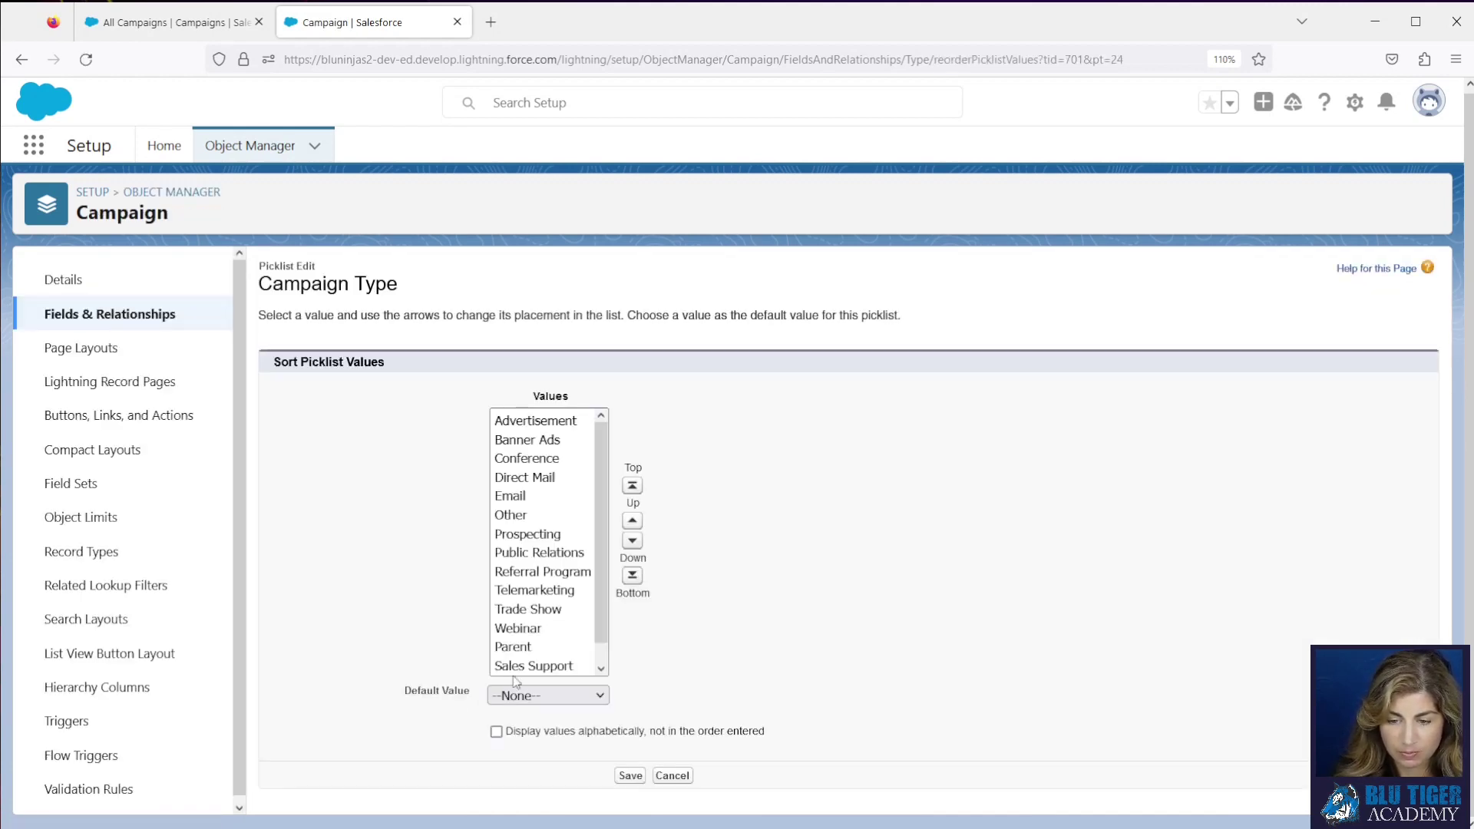
pyautogui.click(630, 775)
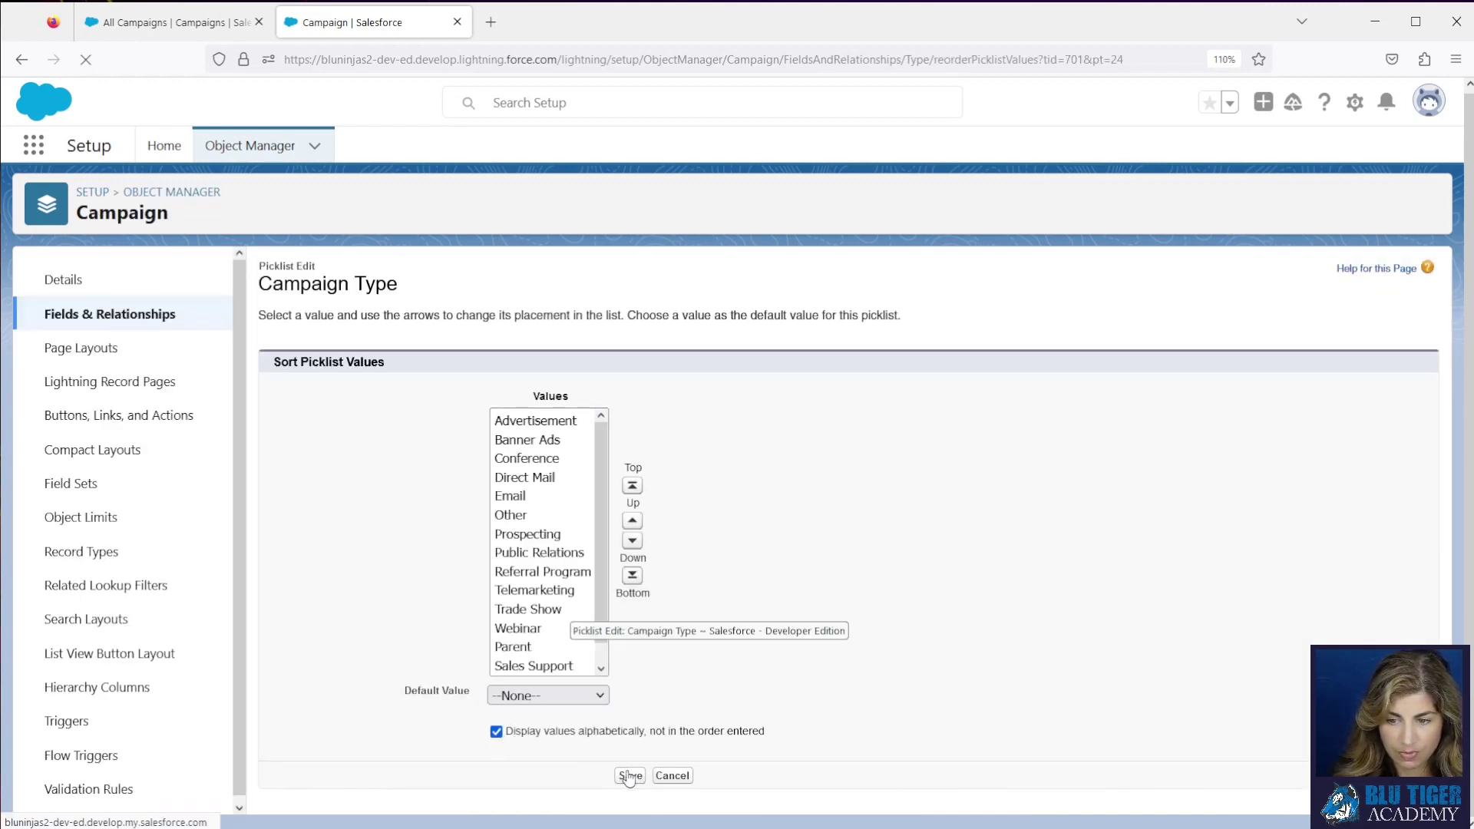
pyautogui.scroll(-5, 569, 510)
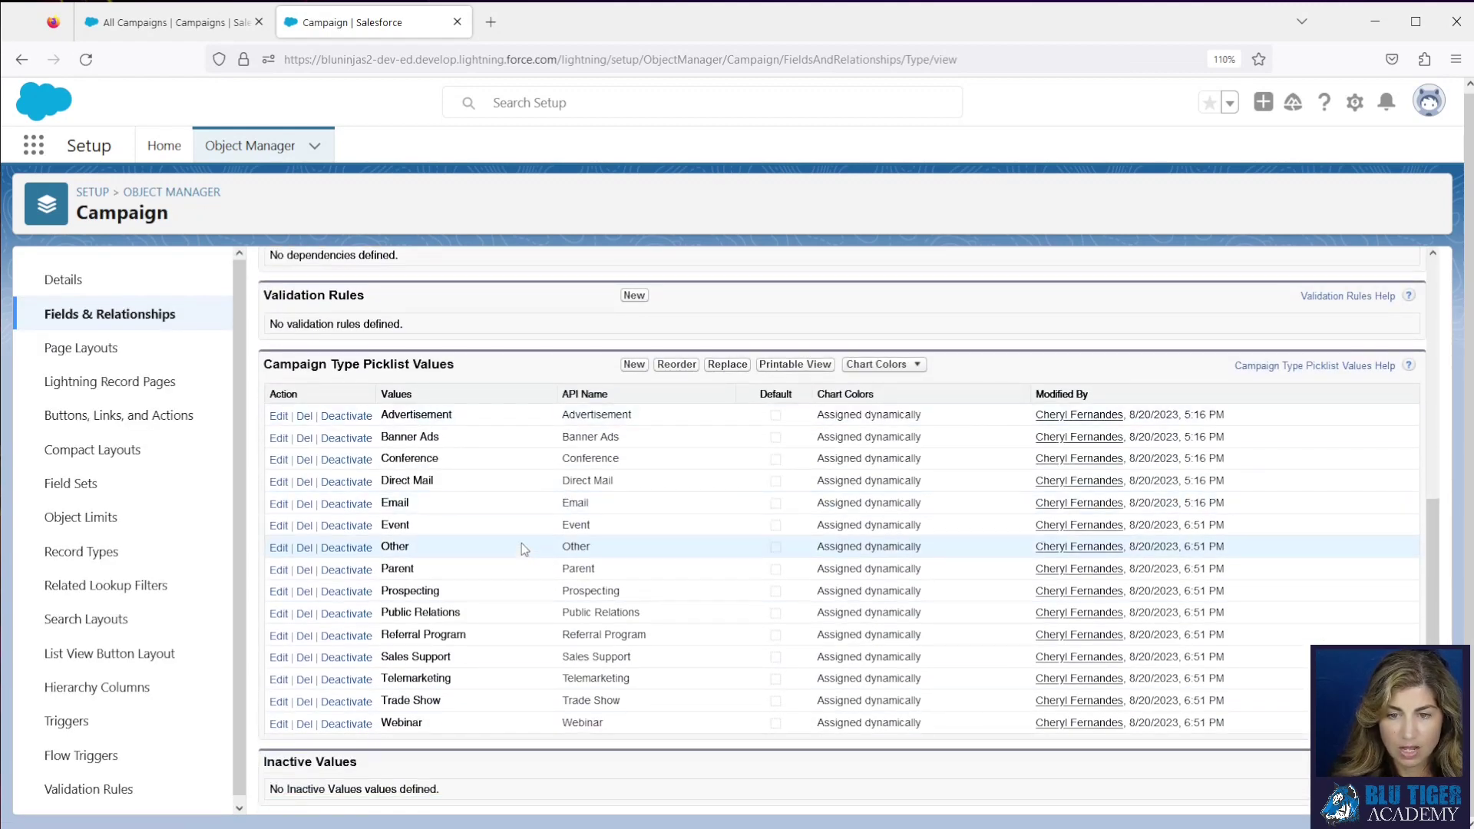
# Reduce the selected Type picklist values of the Email campaign record type to Email only
pyautogui.click(83, 552)
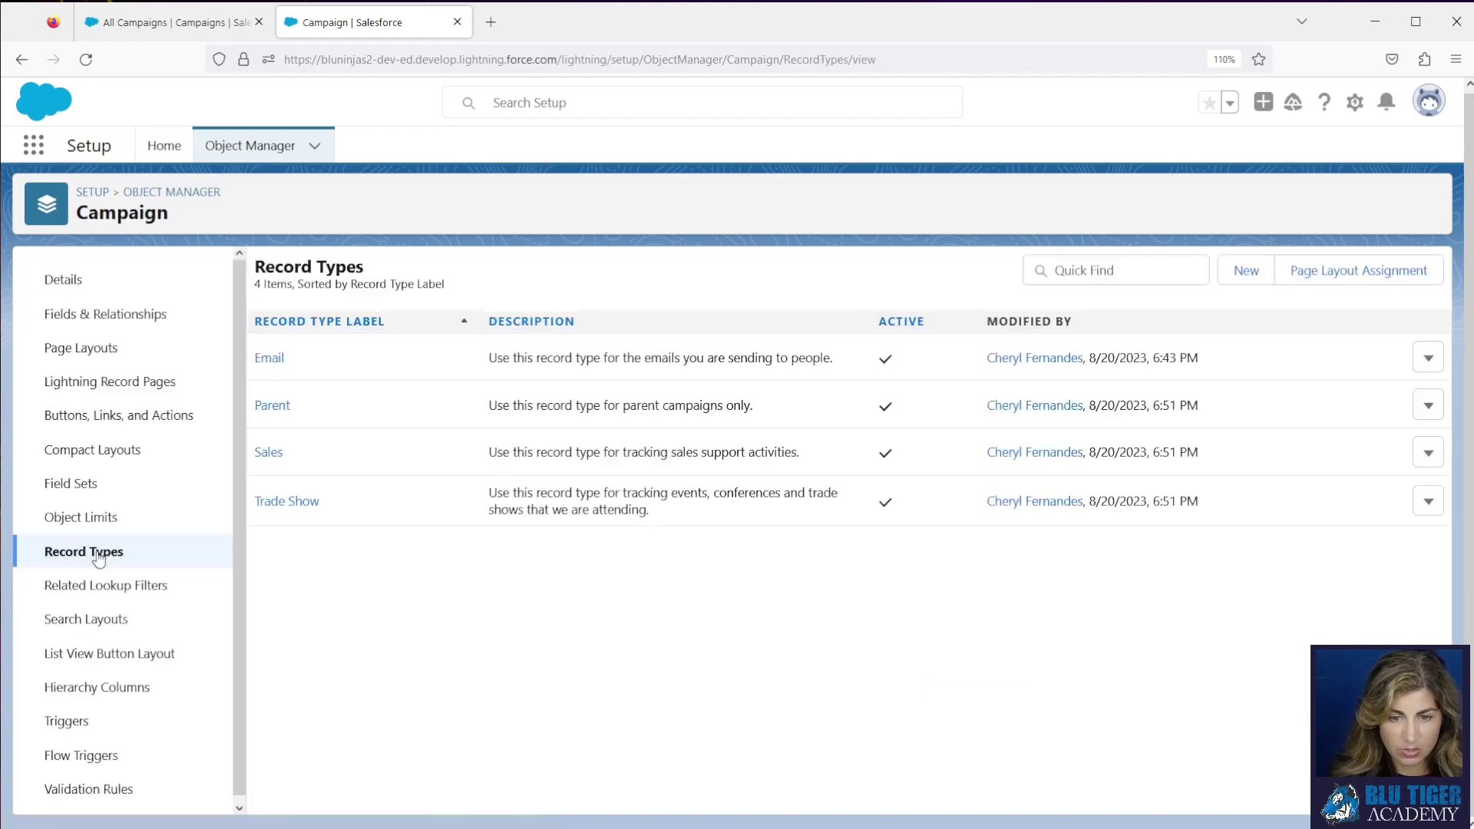
pyautogui.click(267, 359)
pyautogui.click(282, 620)
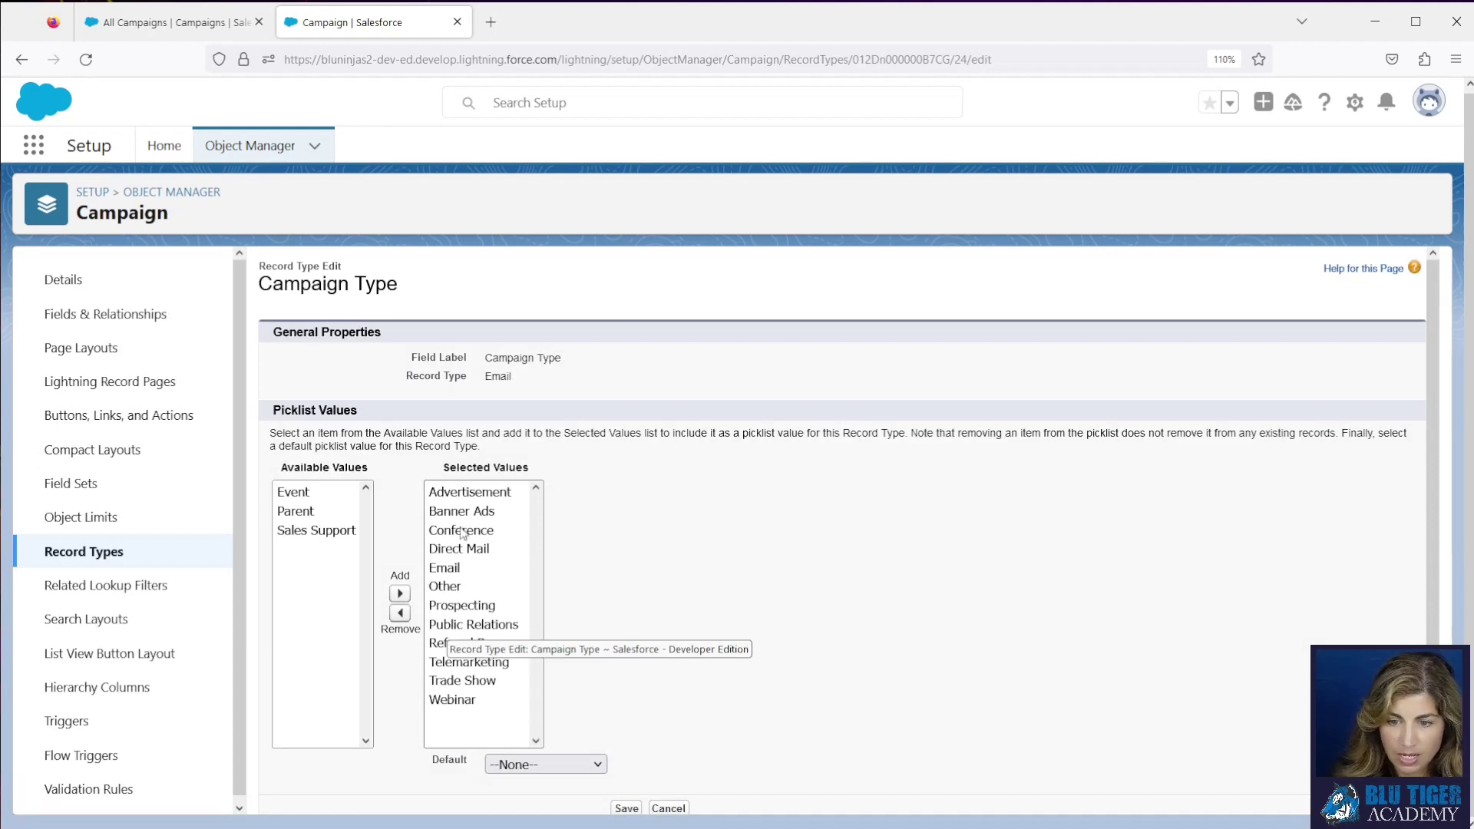
pyautogui.moveTo(460, 492); pyautogui.dragTo(449, 617)
pyautogui.click(400, 613)
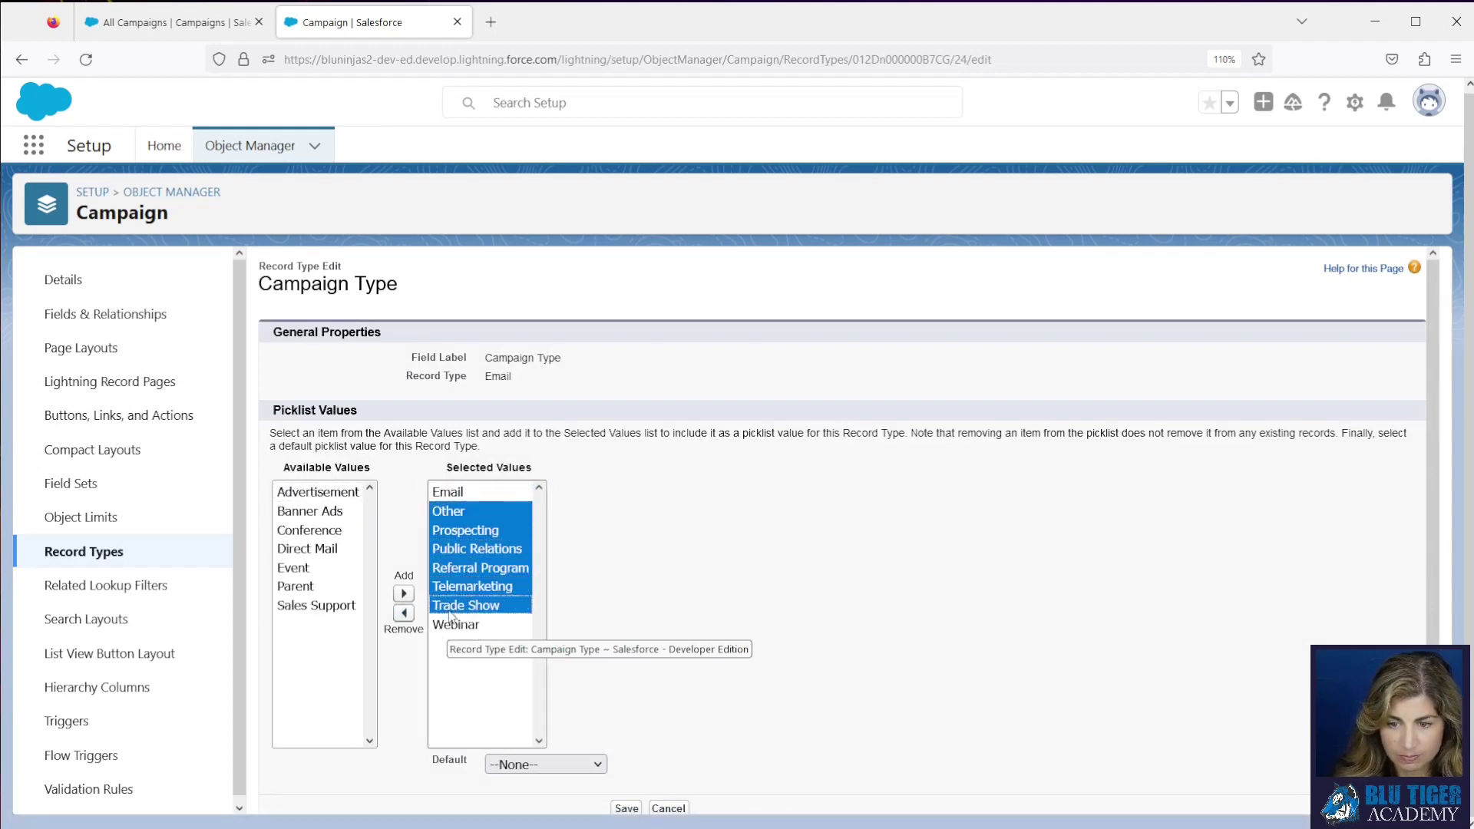
pyautogui.click(403, 613)
# Make Email the default Type value for the Email record type and save the picklist settings
pyautogui.click(530, 766)
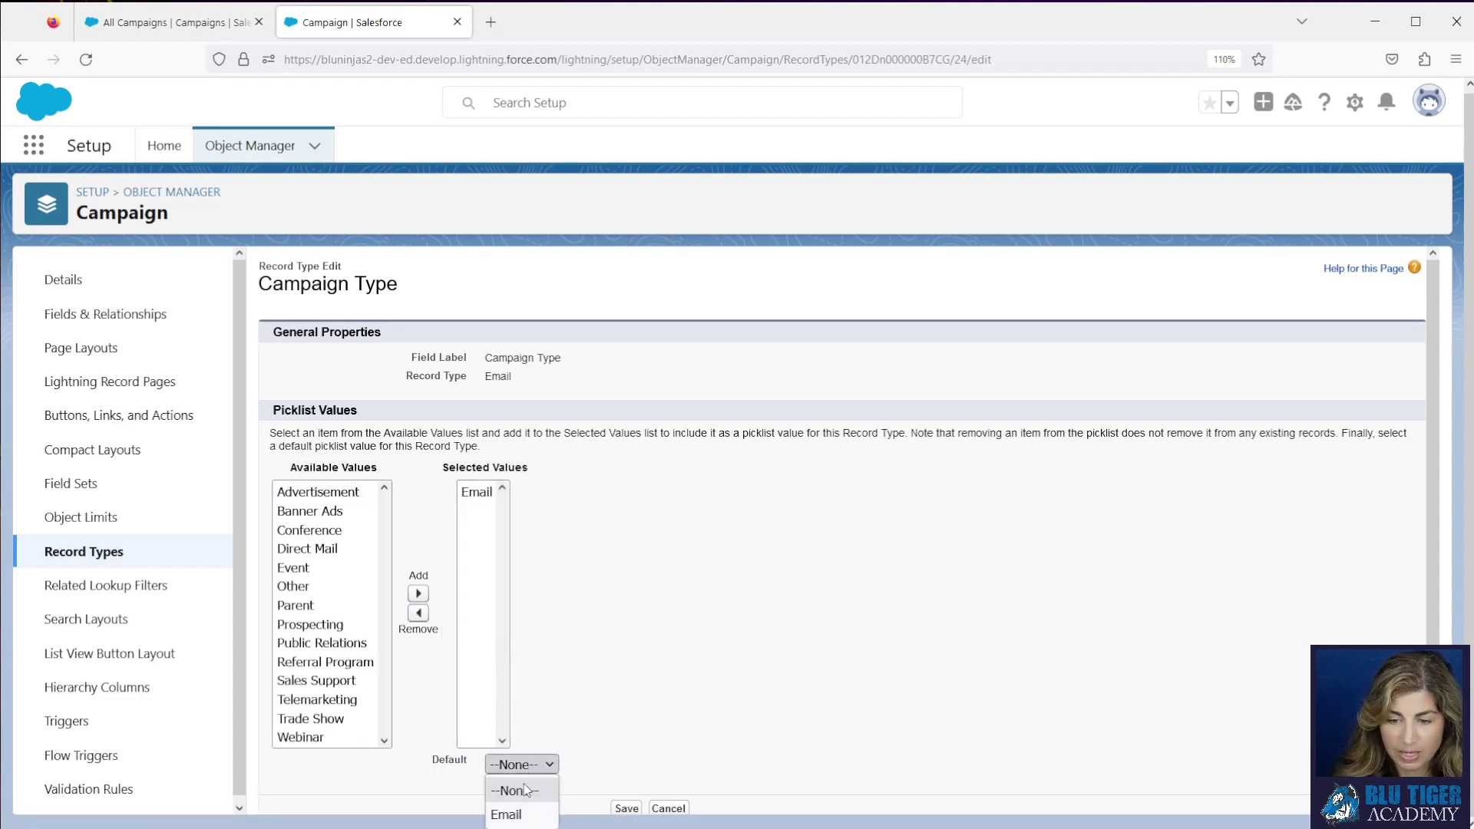
pyautogui.click(526, 811)
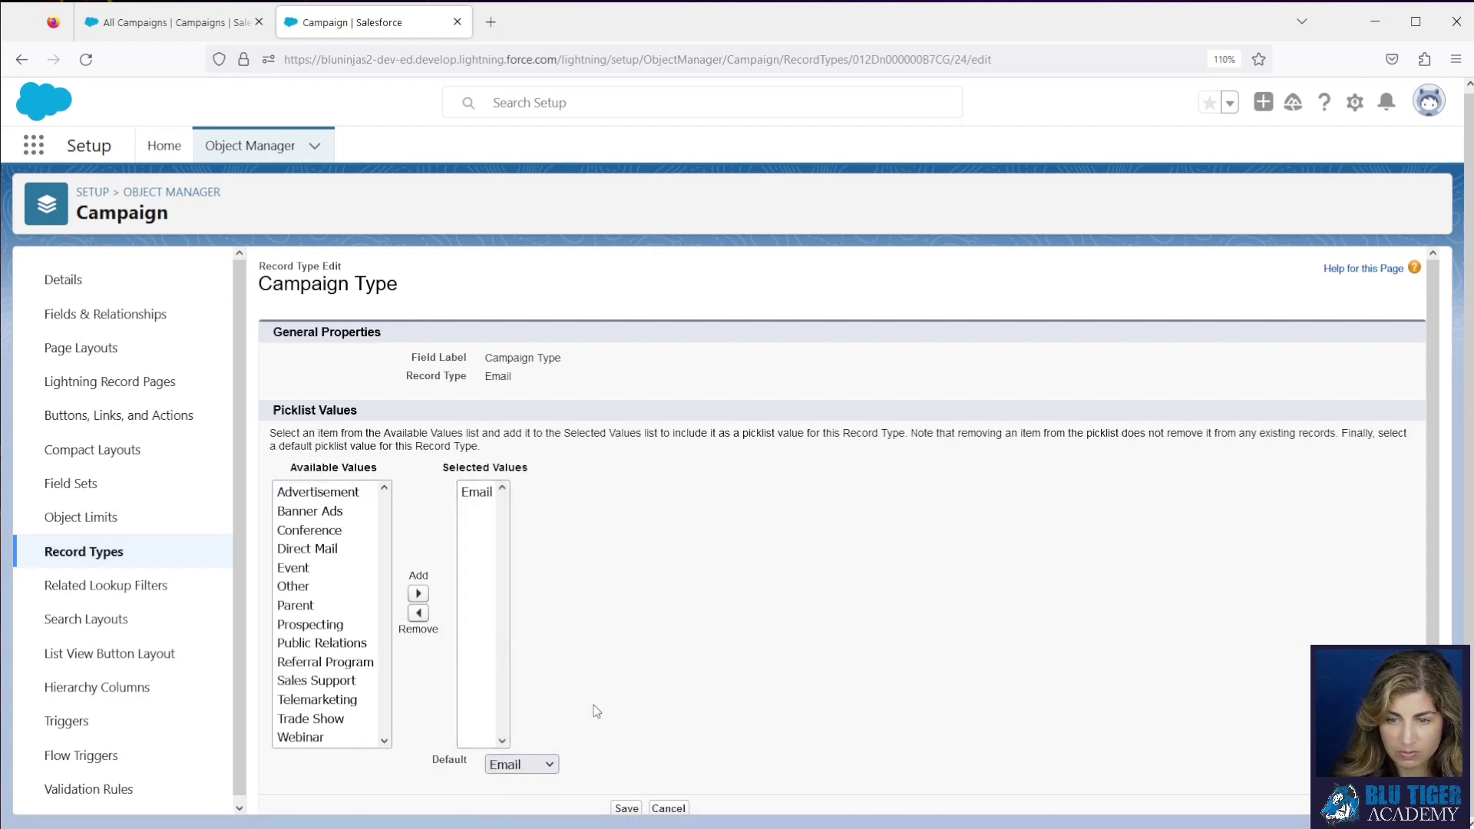
pyautogui.scroll(-1, 603, 729)
pyautogui.click(622, 795)
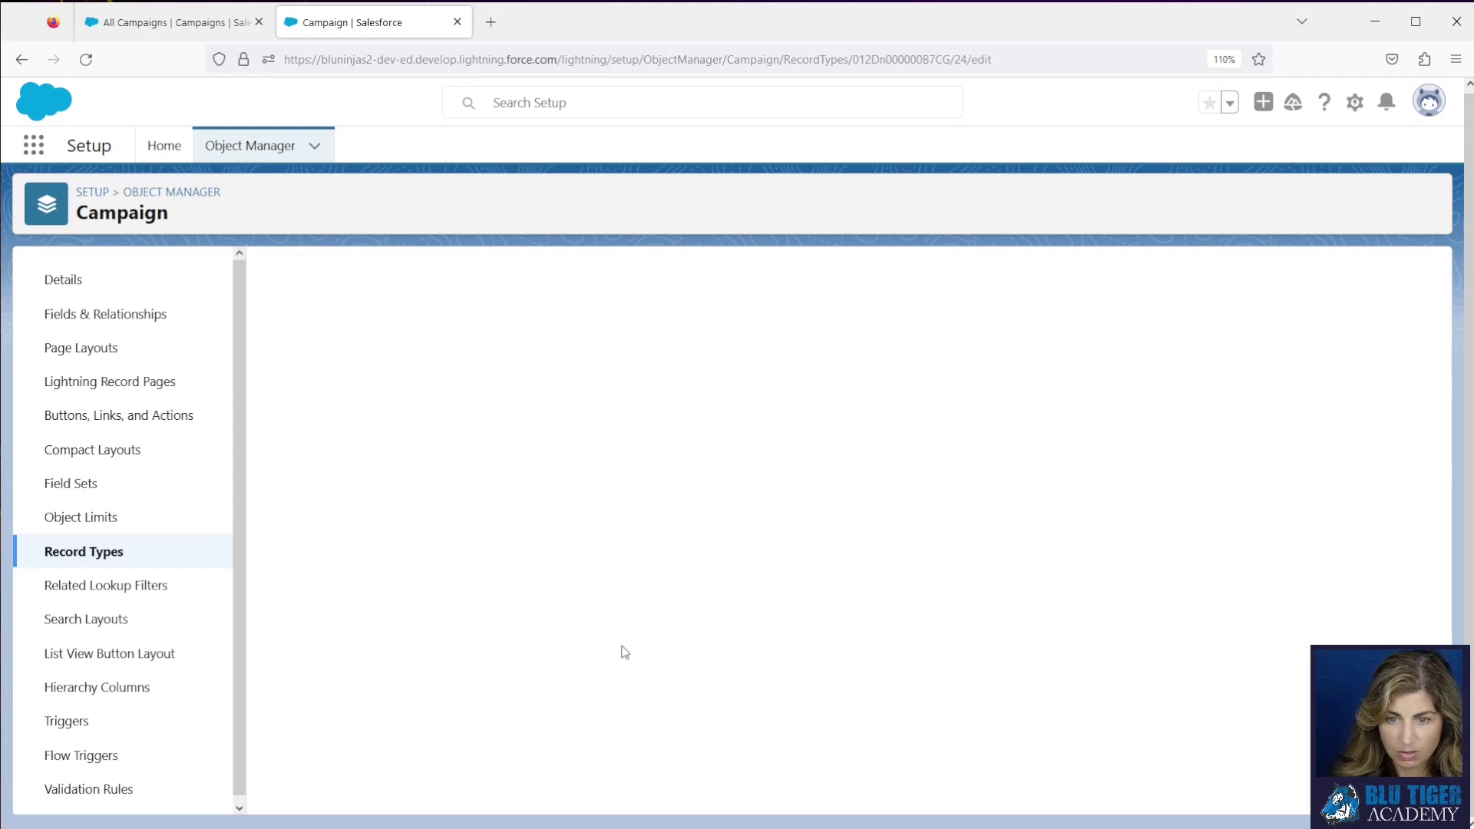
# Reduce the selected Type picklist values of the Parent campaign record type to Parent only
pyautogui.click(111, 553)
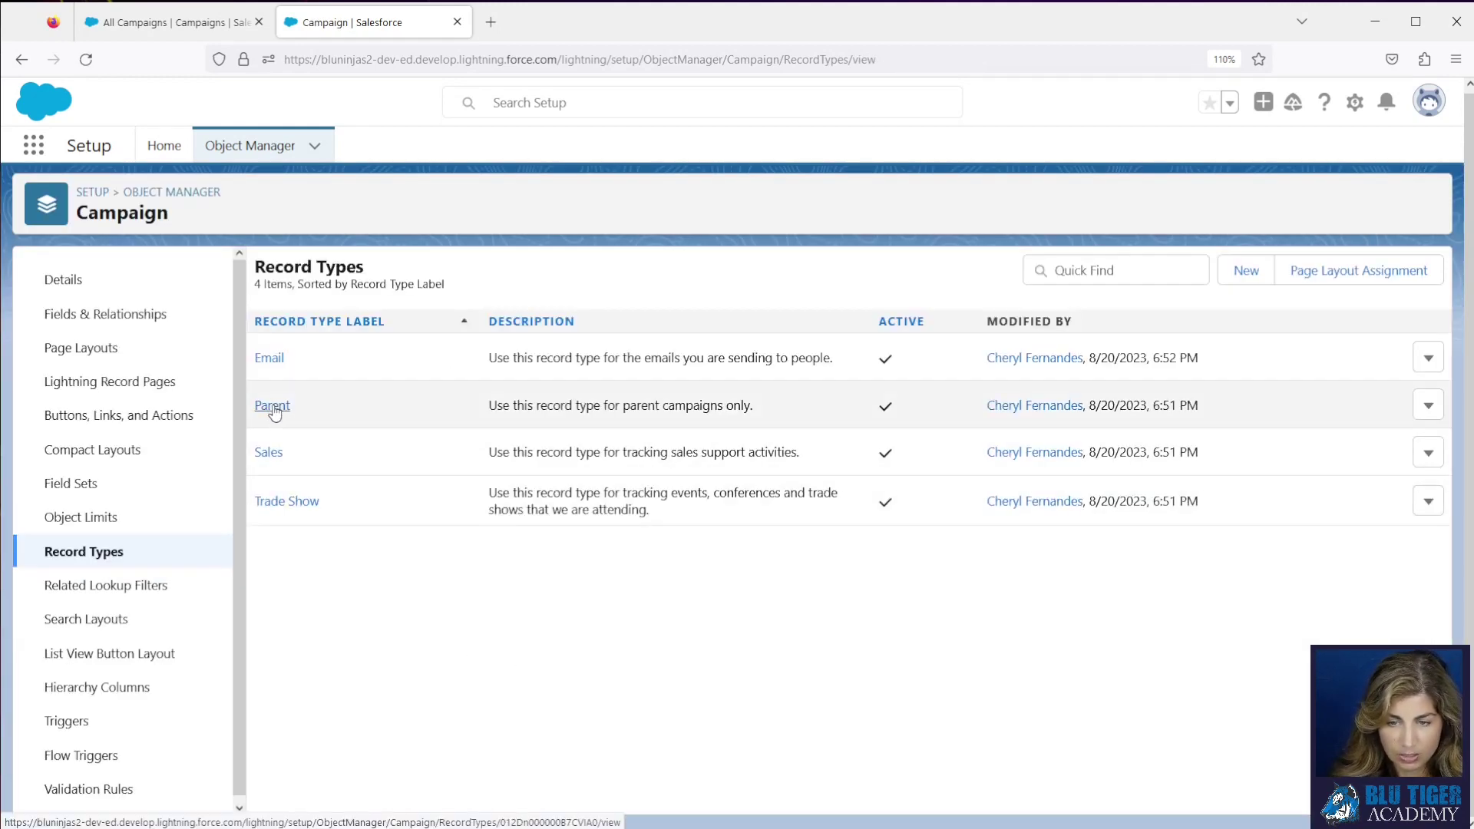
pyautogui.click(273, 407)
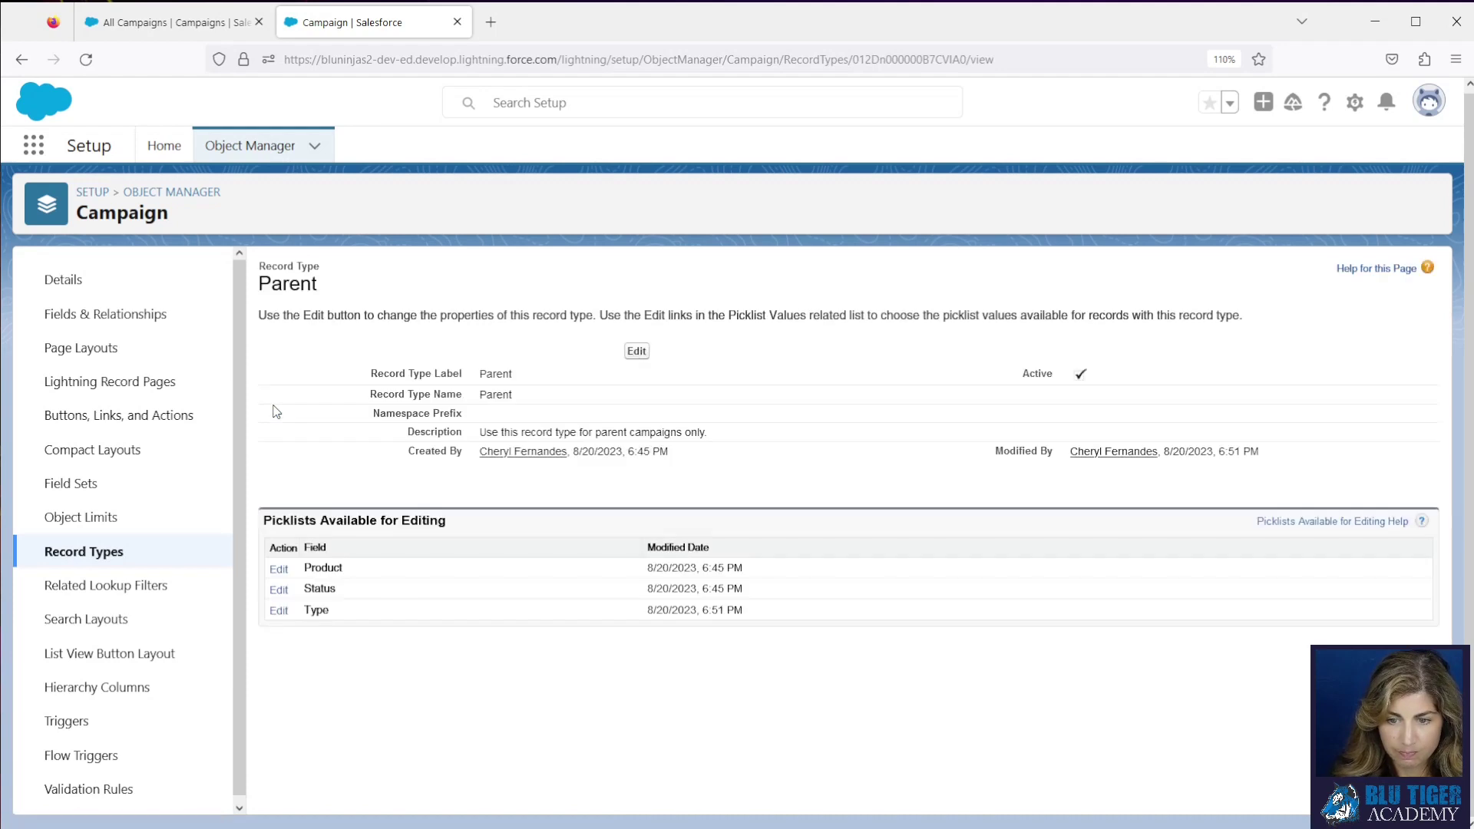
pyautogui.click(279, 611)
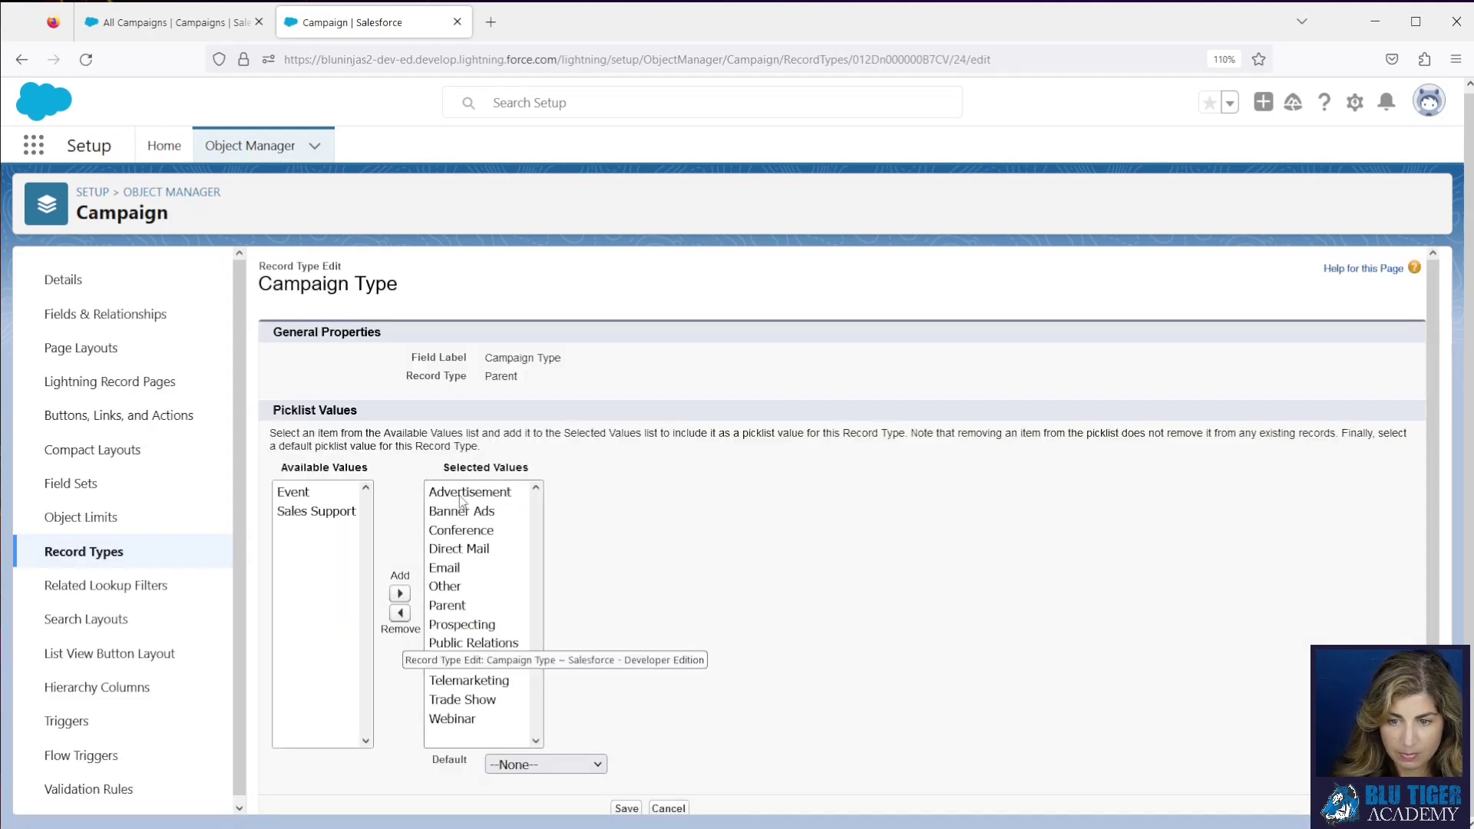
pyautogui.moveTo(463, 492); pyautogui.dragTo(459, 587)
pyautogui.click(394, 619)
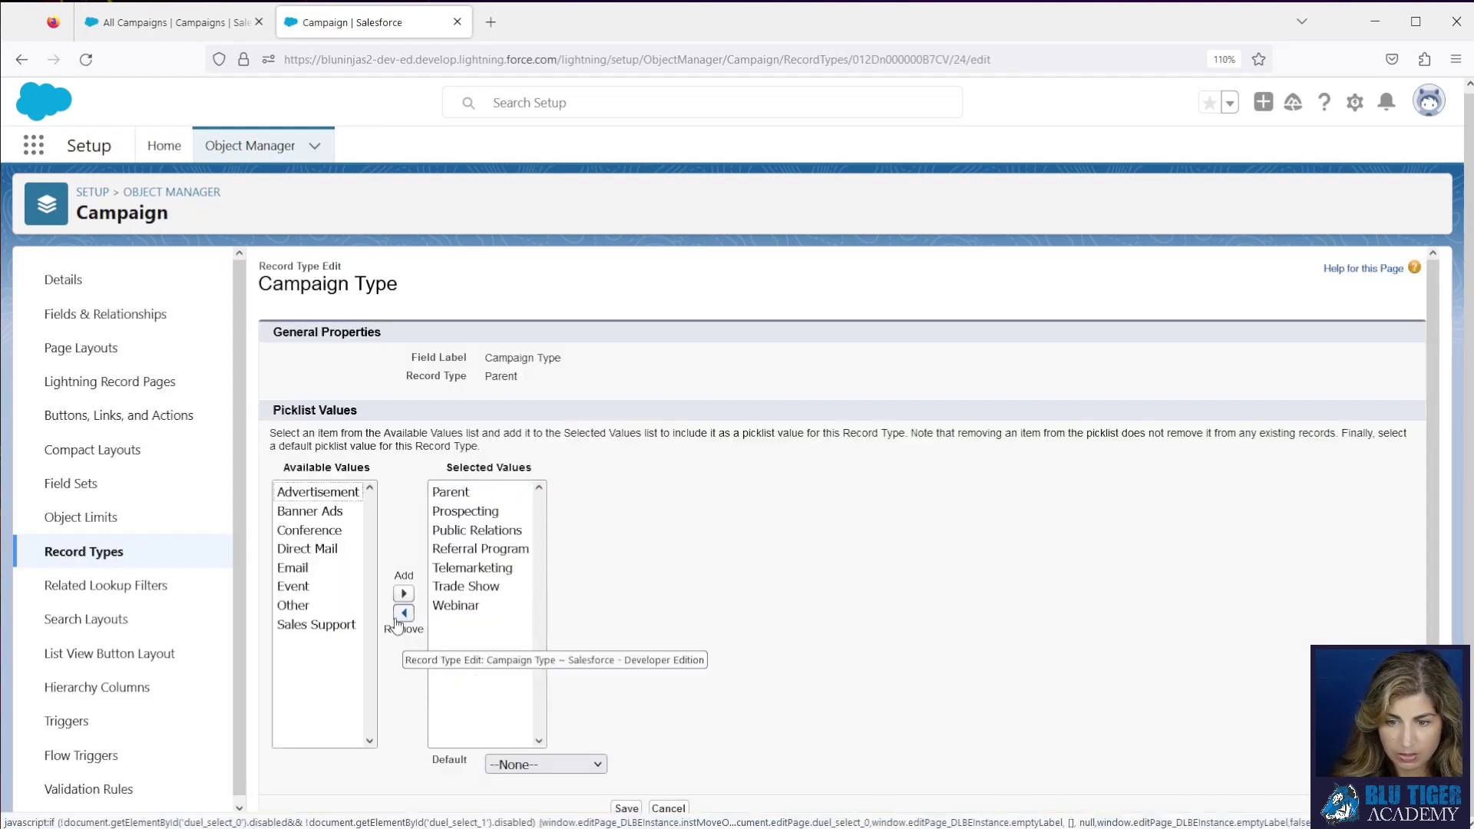
pyautogui.moveTo(457, 511); pyautogui.dragTo(454, 612)
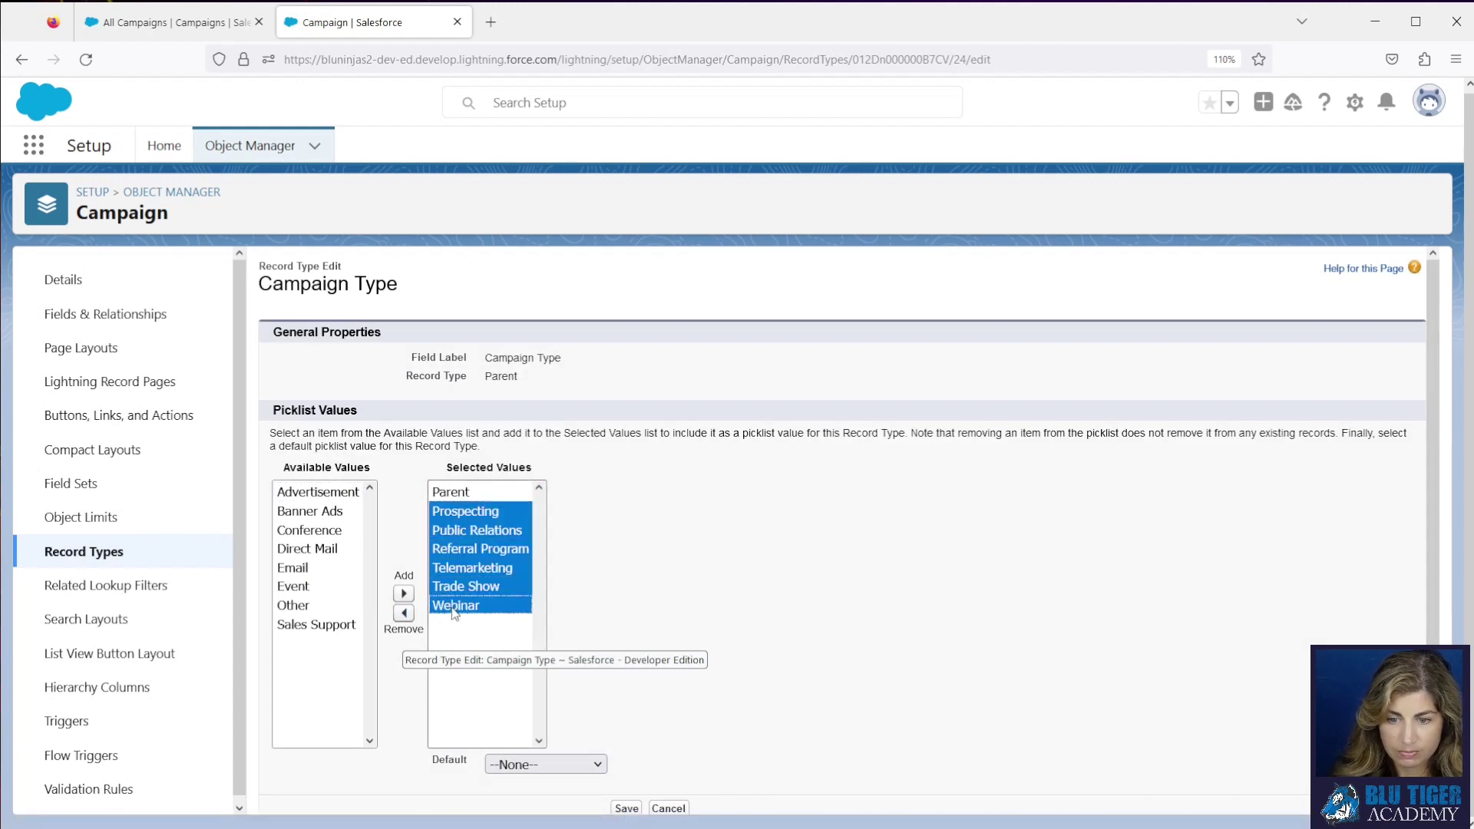
pyautogui.click(403, 613)
# Make Parent the default Type value for the Parent record type and save the picklist settings
pyautogui.click(519, 764)
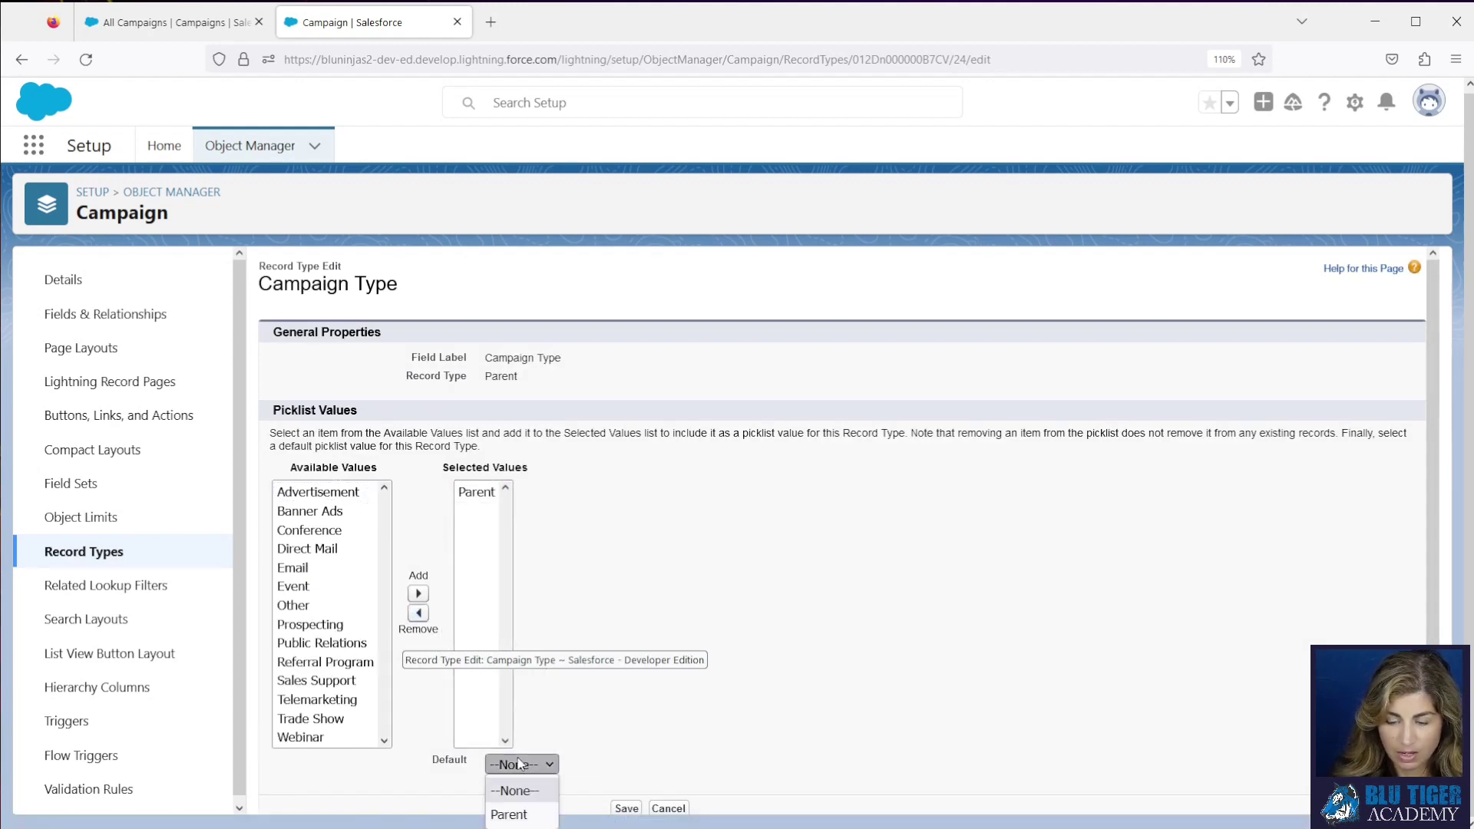
pyautogui.click(509, 814)
pyautogui.click(626, 808)
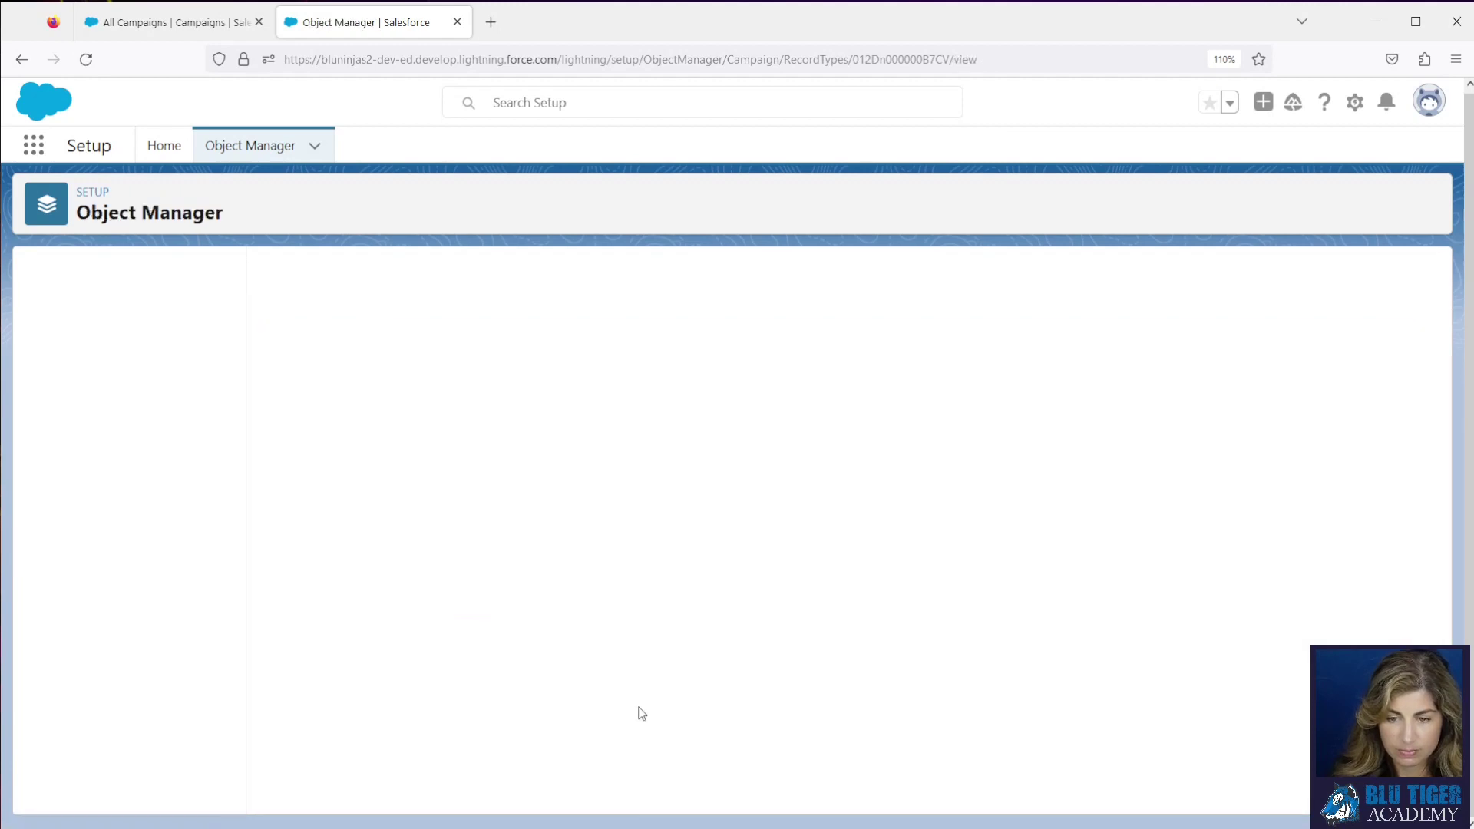
# Remove Advertisement, Banner Ads, Conference, Direct Mail, Email and Other from the Sales record type's selected Type values
pyautogui.click(144, 551)
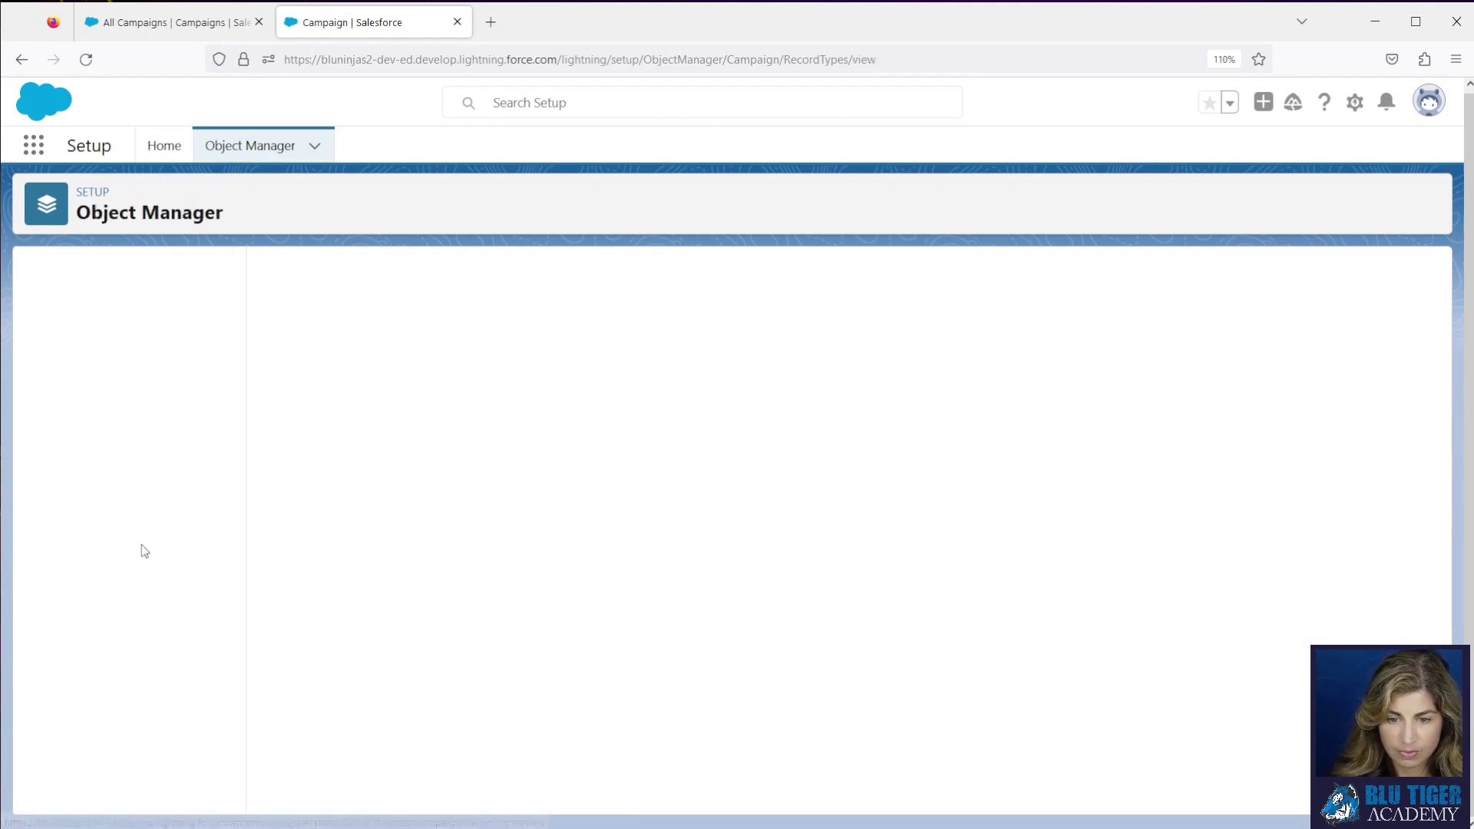
pyautogui.click(270, 453)
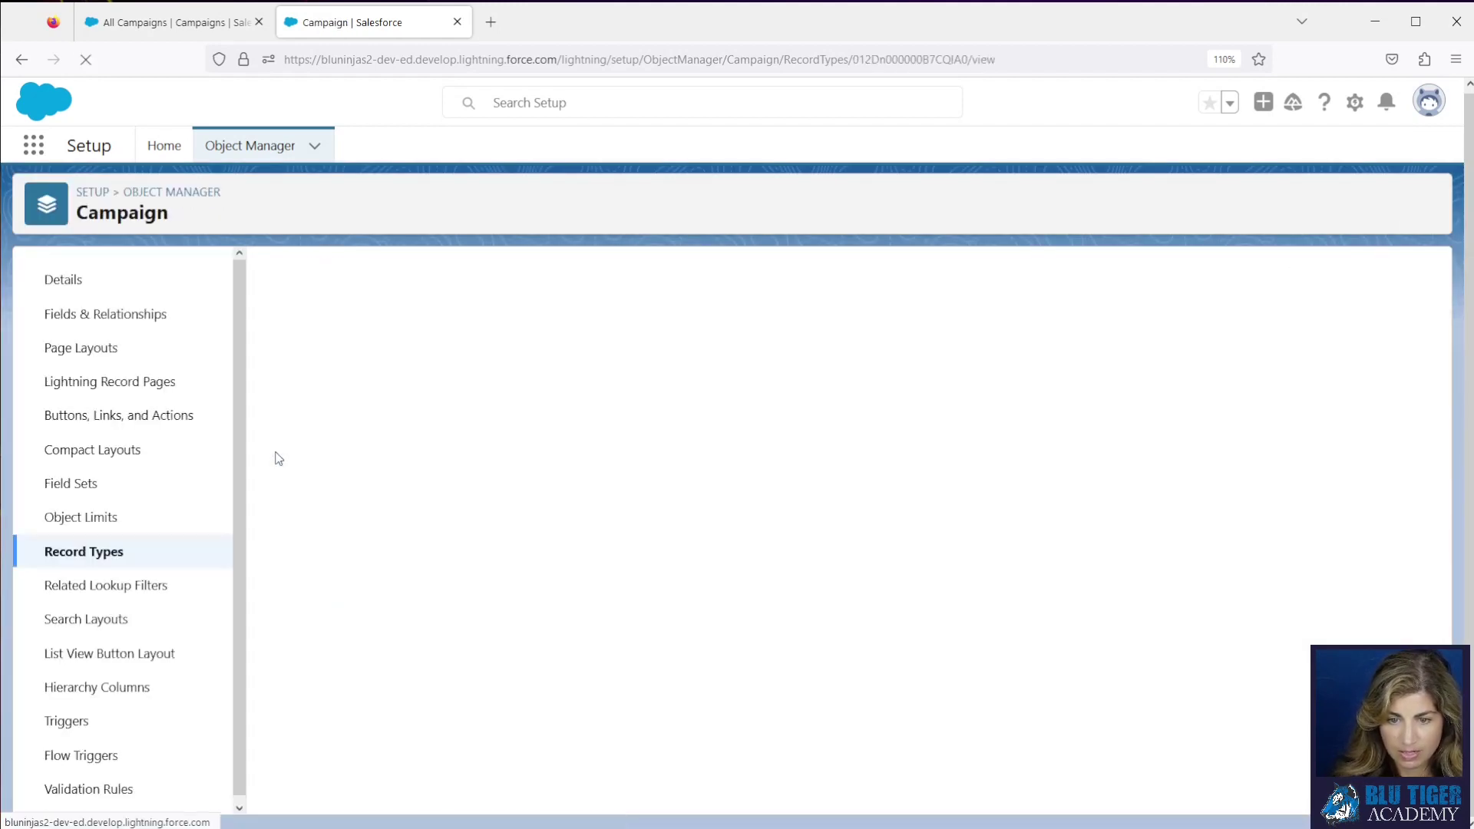
pyautogui.click(278, 612)
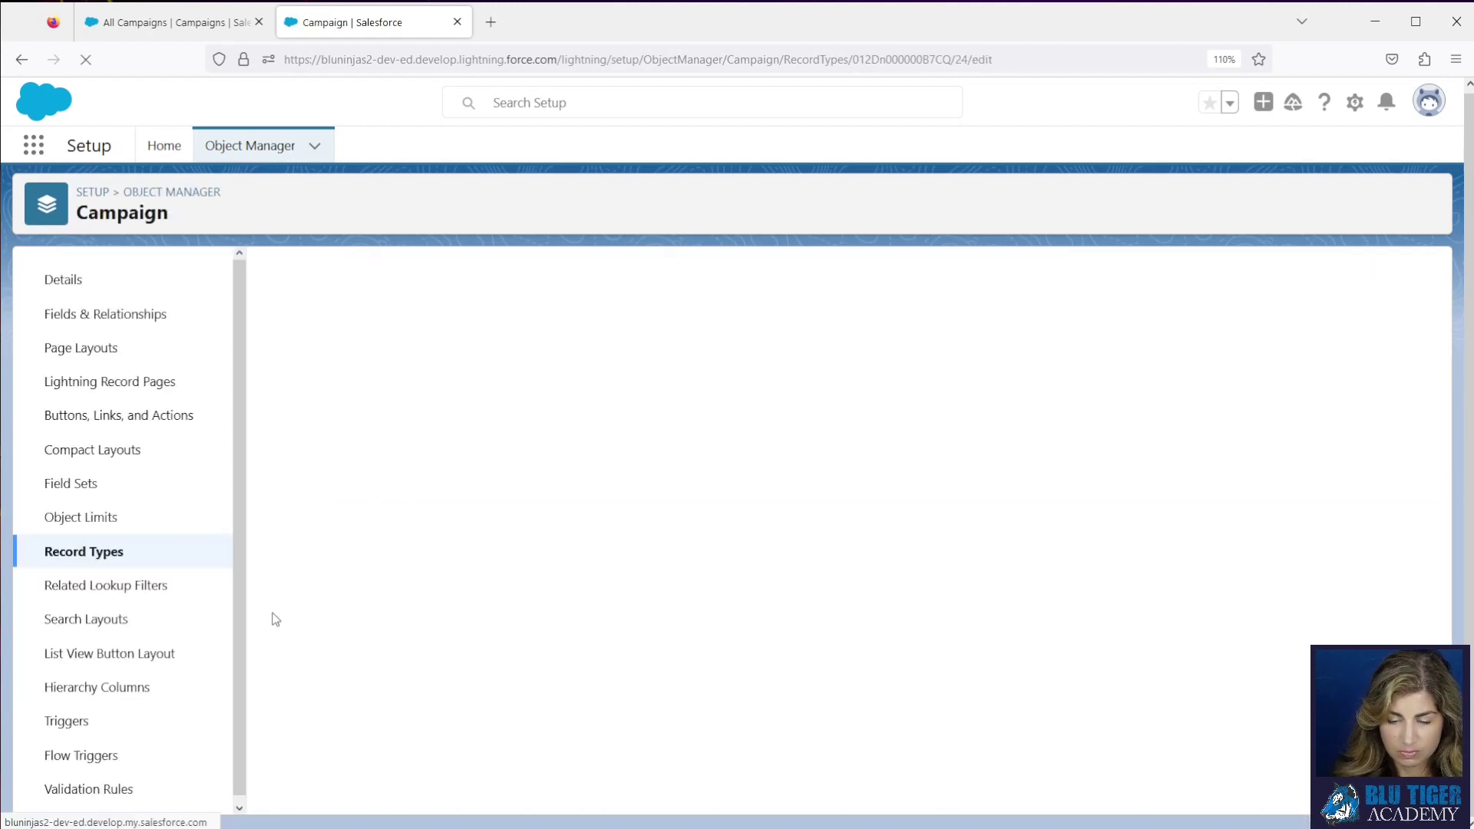
pyautogui.moveTo(453, 494); pyautogui.dragTo(453, 586)
pyautogui.click(381, 614)
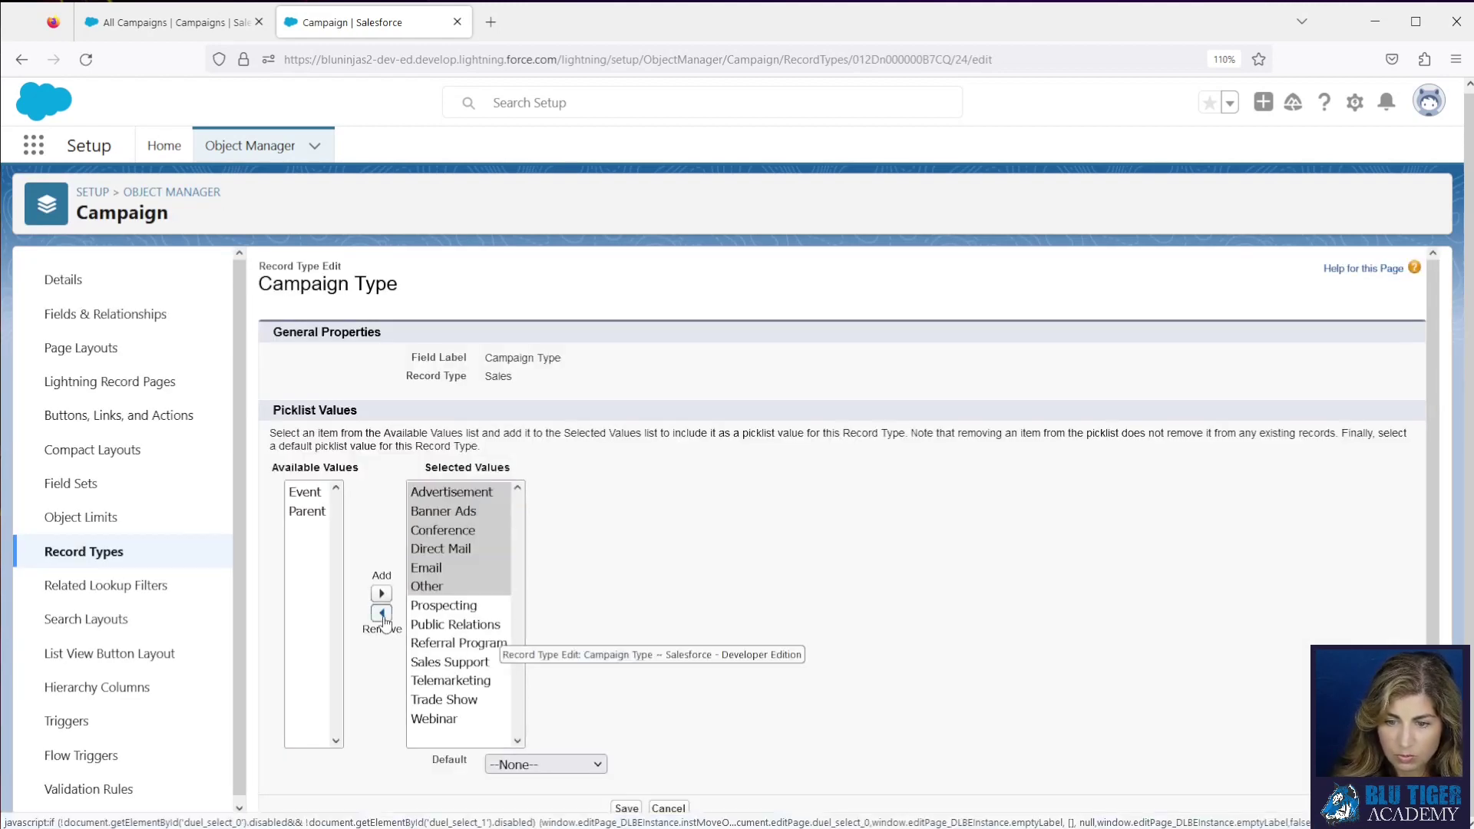
# Remove Public Relations, Trade Show and Webinar from the Sales record type's selected Type values and save
pyautogui.click(470, 513)
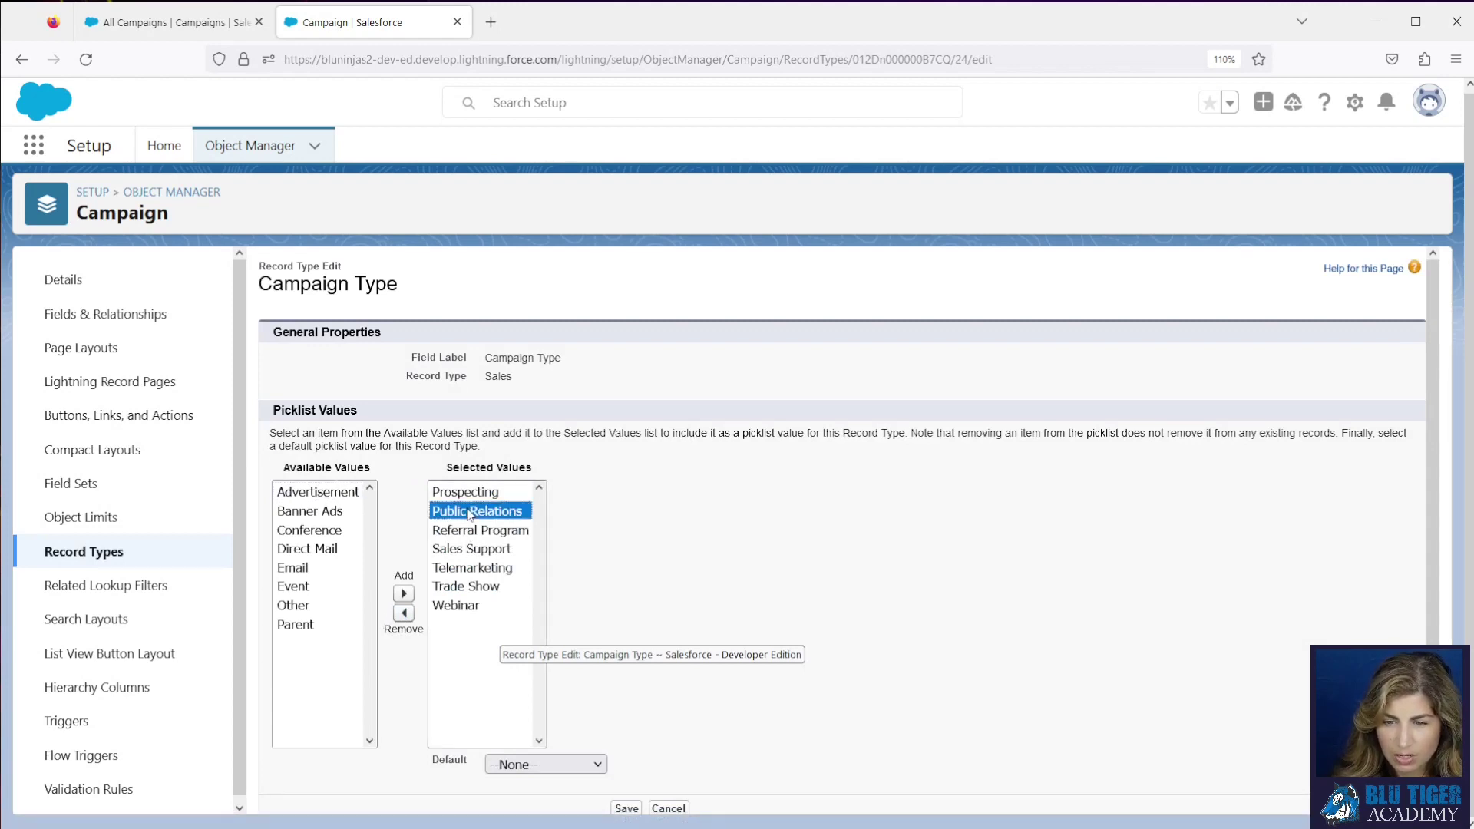
pyautogui.click(404, 613)
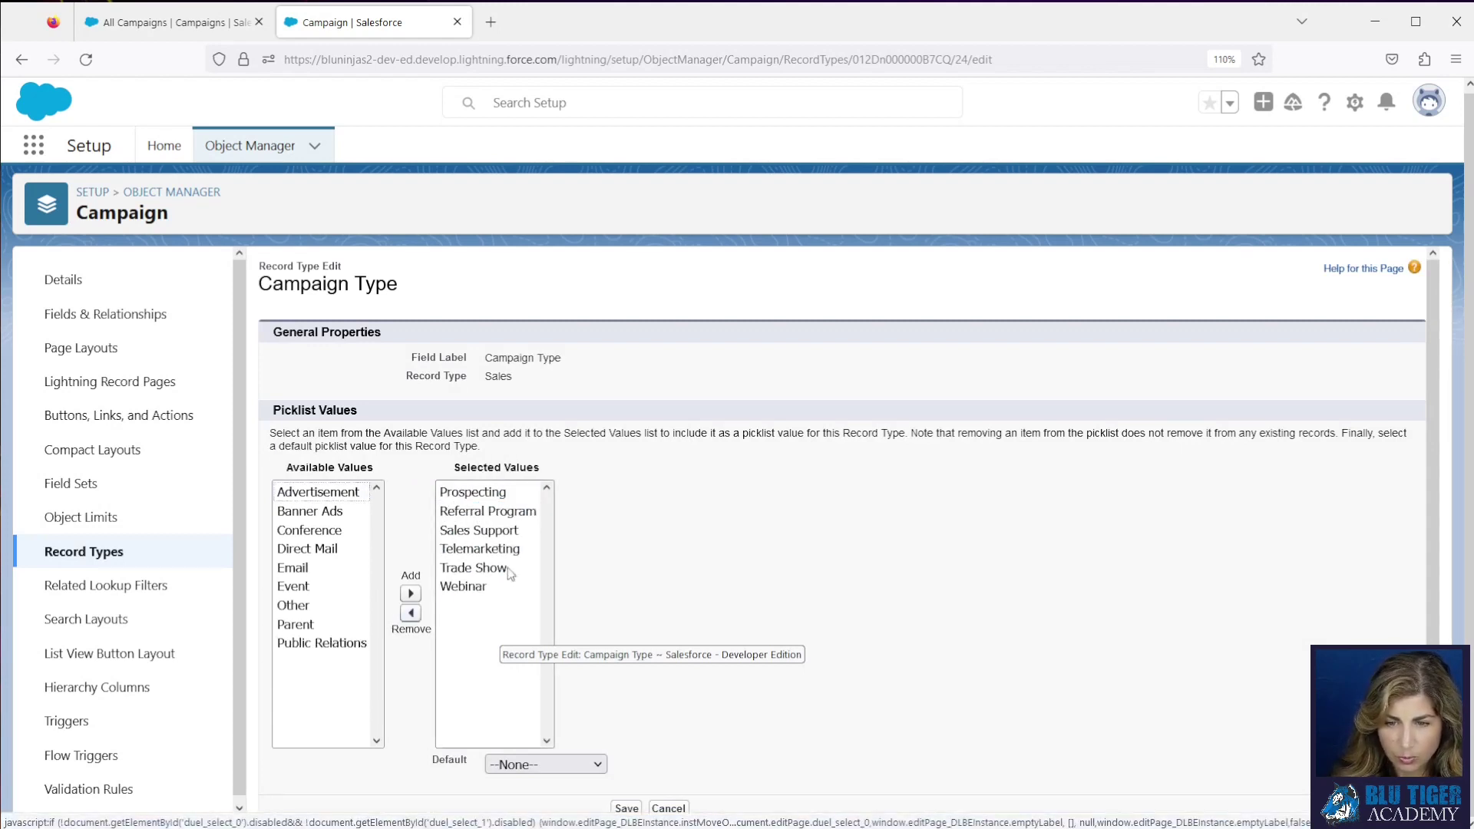
pyautogui.click(475, 568)
pyautogui.keyDown('shift'); pyautogui.click(463, 586); pyautogui.keyUp('shift')
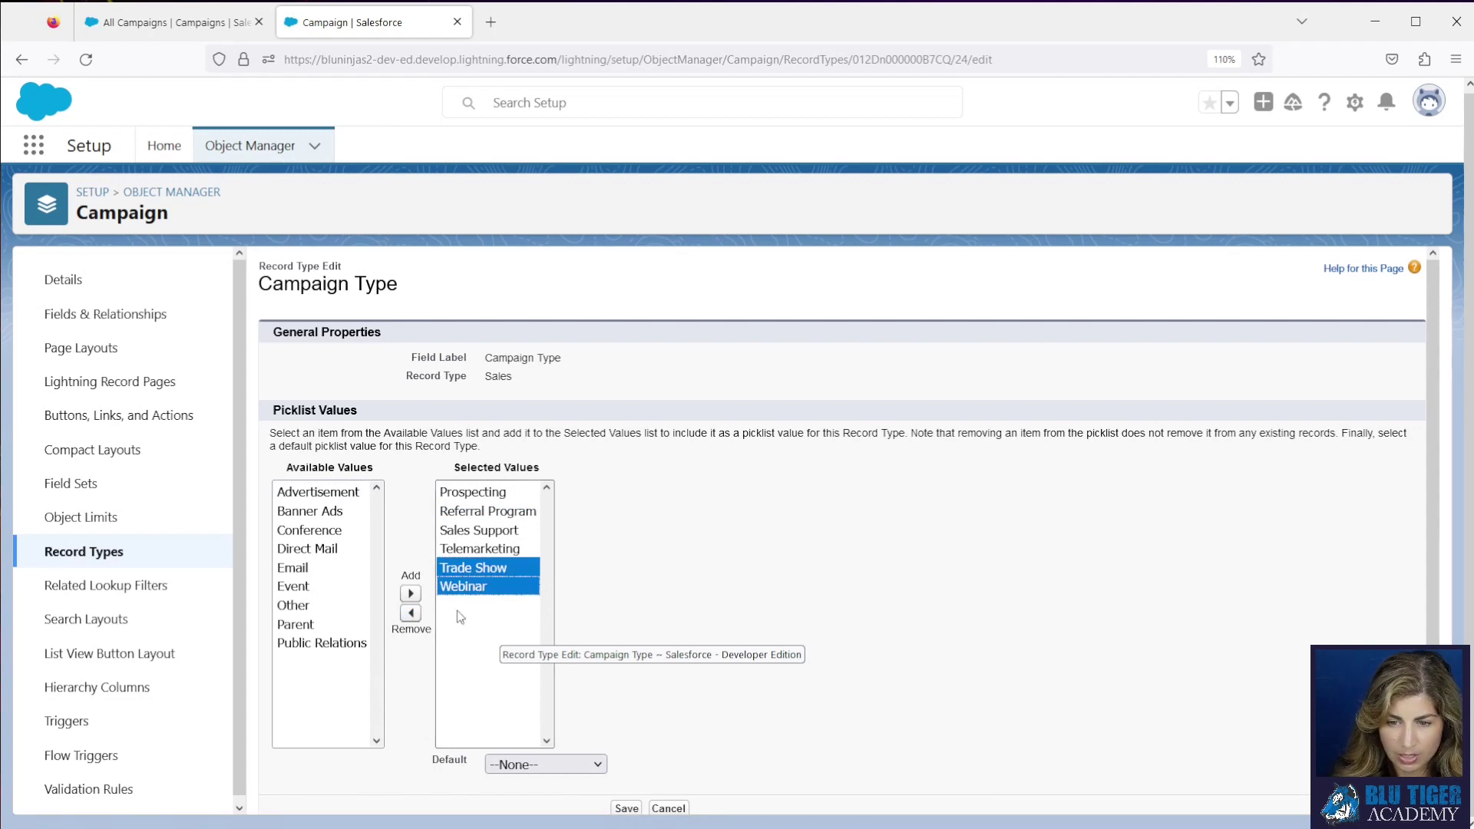
pyautogui.click(410, 613)
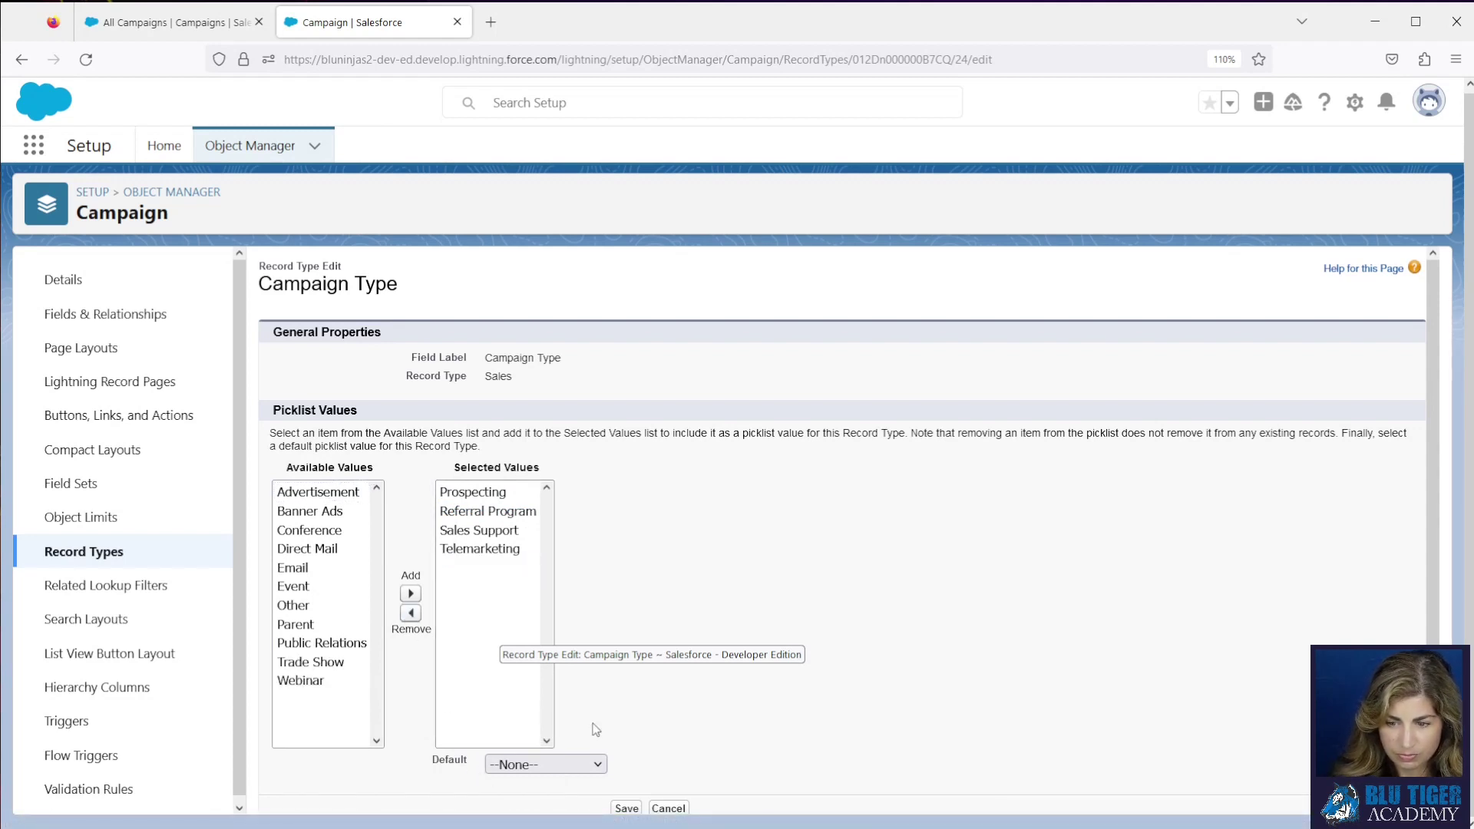
pyautogui.click(626, 809)
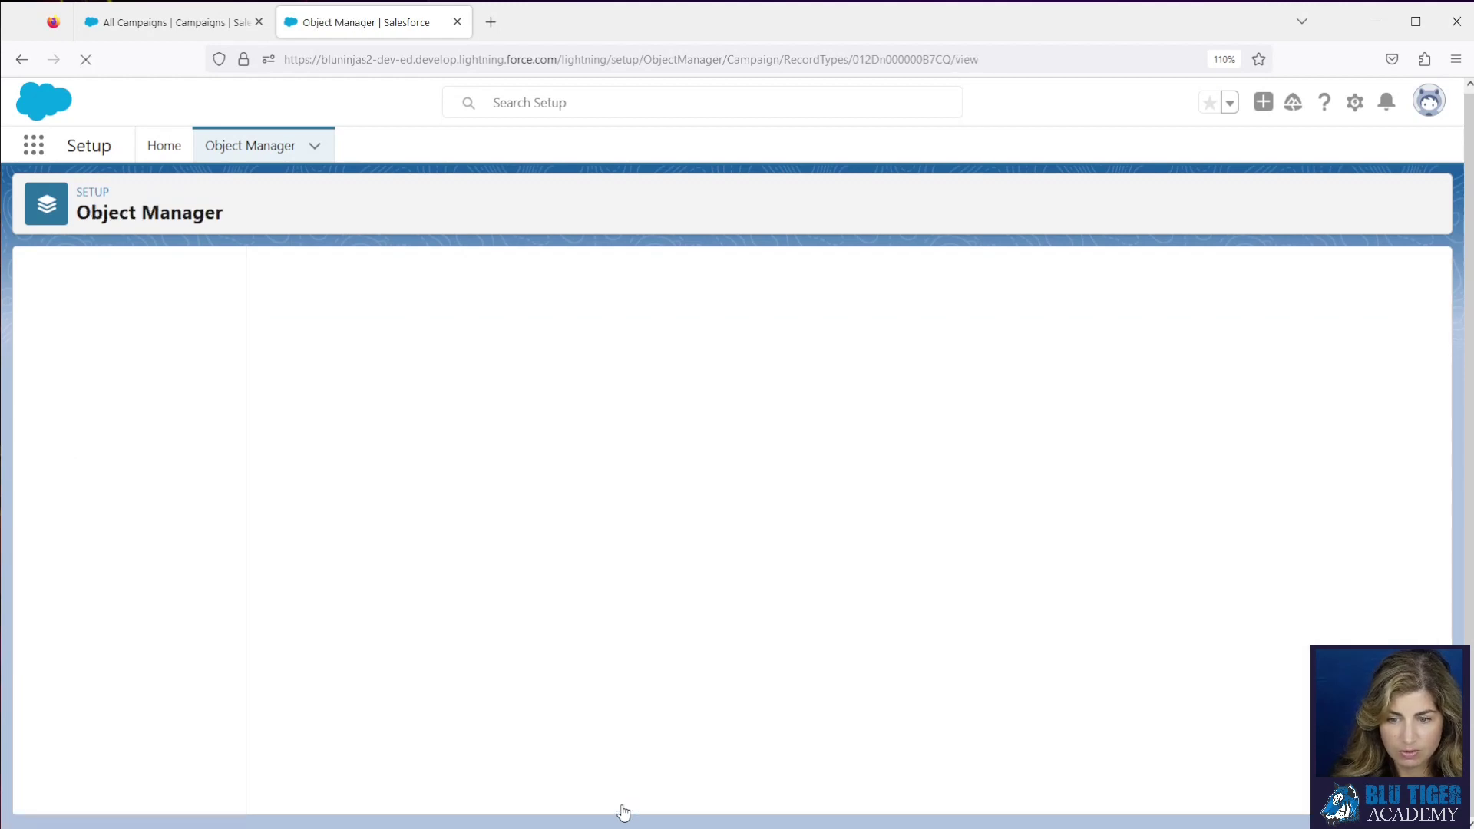
# Reduce the selected Type picklist values of the Trade Show campaign record type to Event, Trade Show and Webinar
pyautogui.click(96, 551)
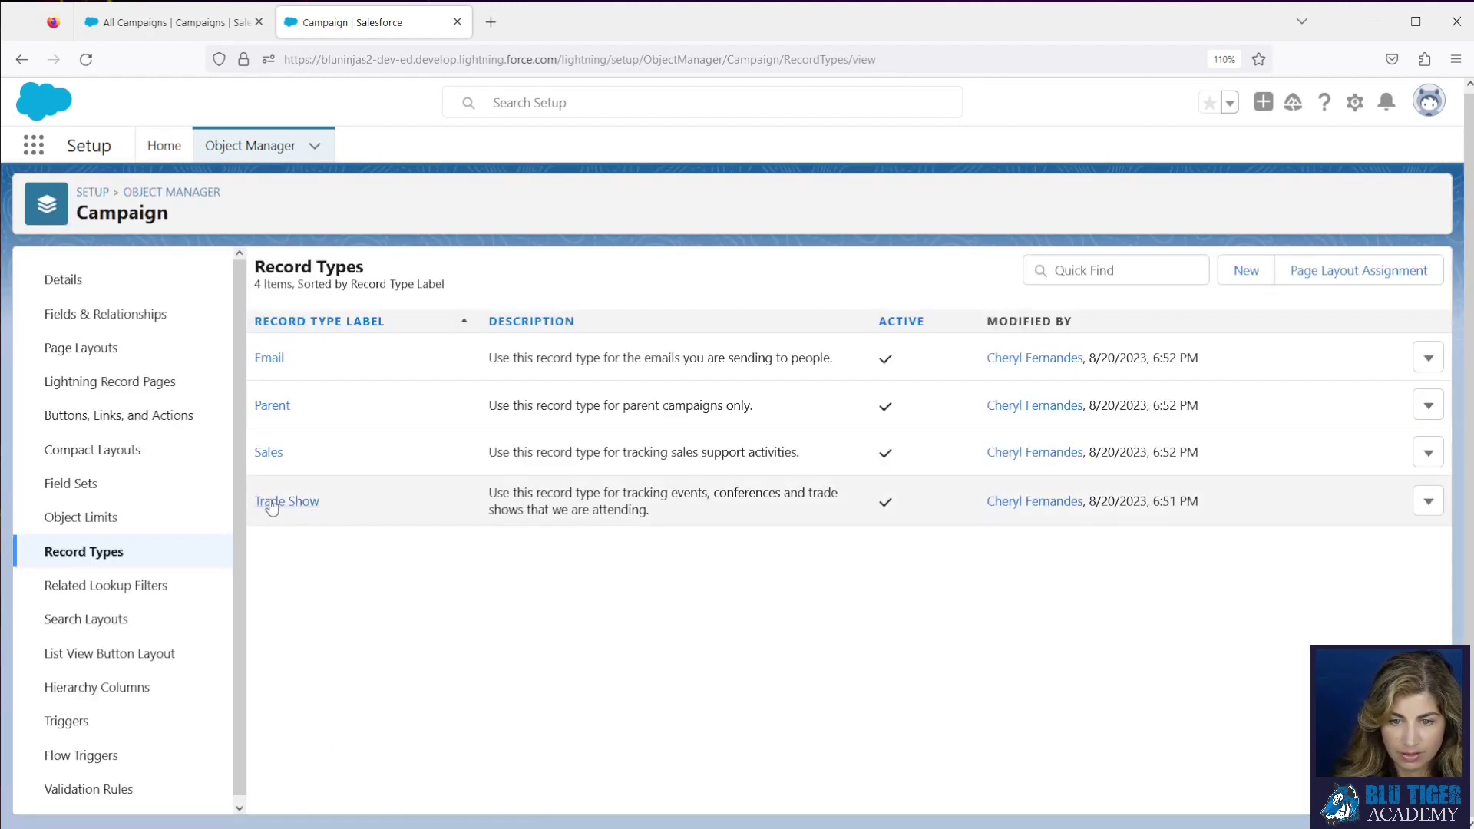
pyautogui.click(279, 504)
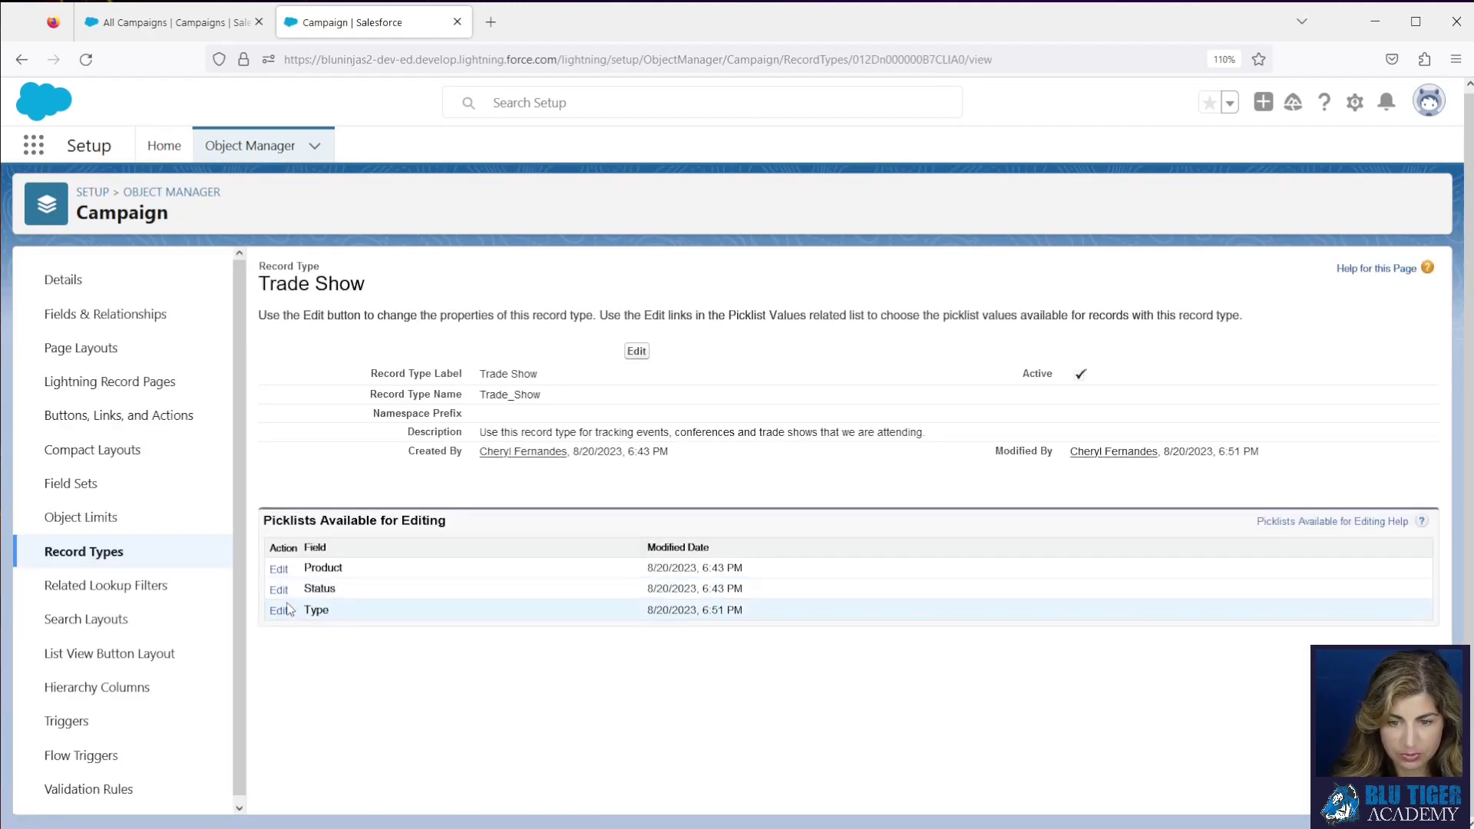
pyautogui.click(279, 611)
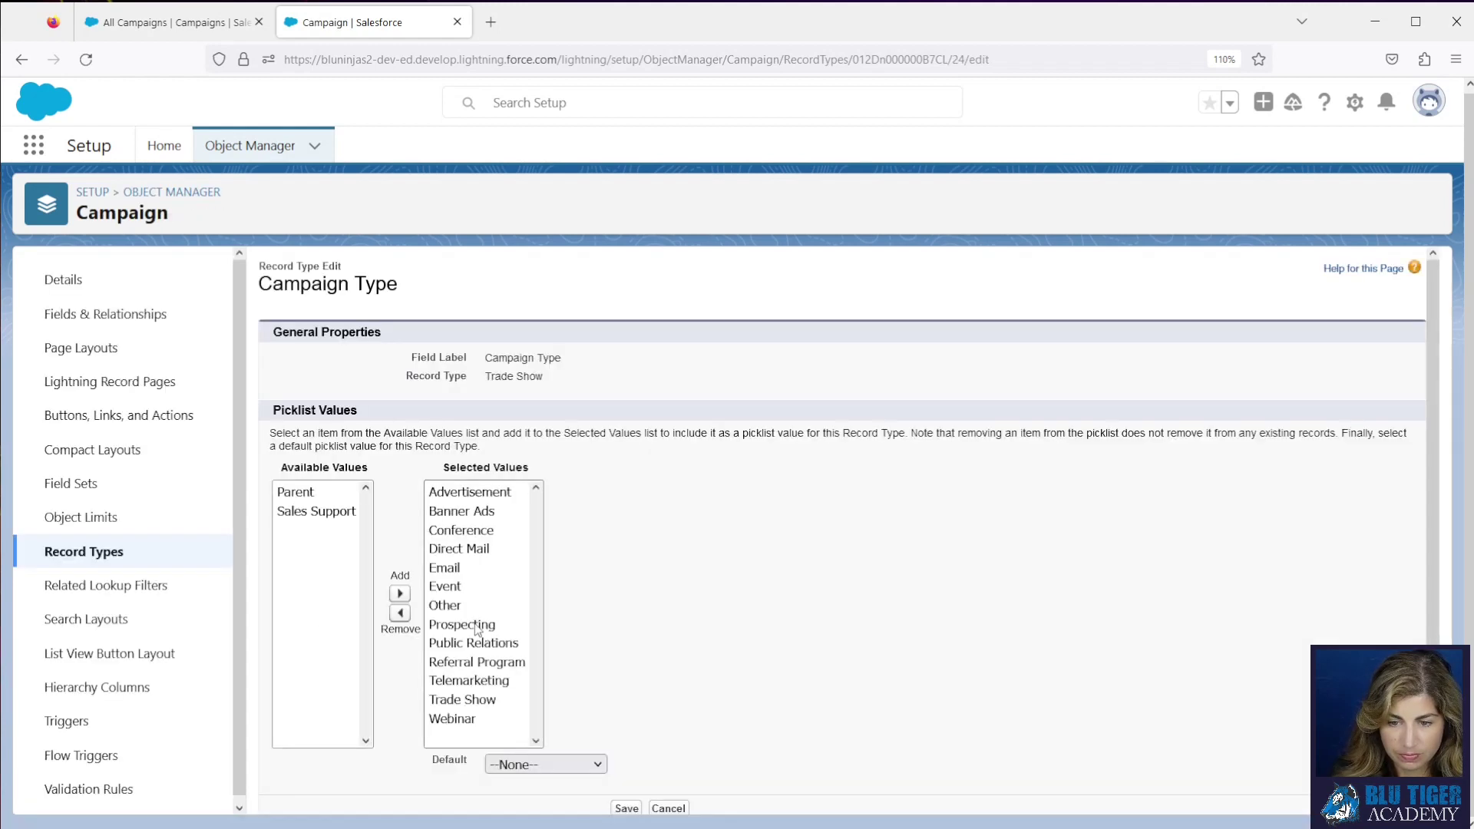
pyautogui.moveTo(456, 496); pyautogui.dragTo(455, 567)
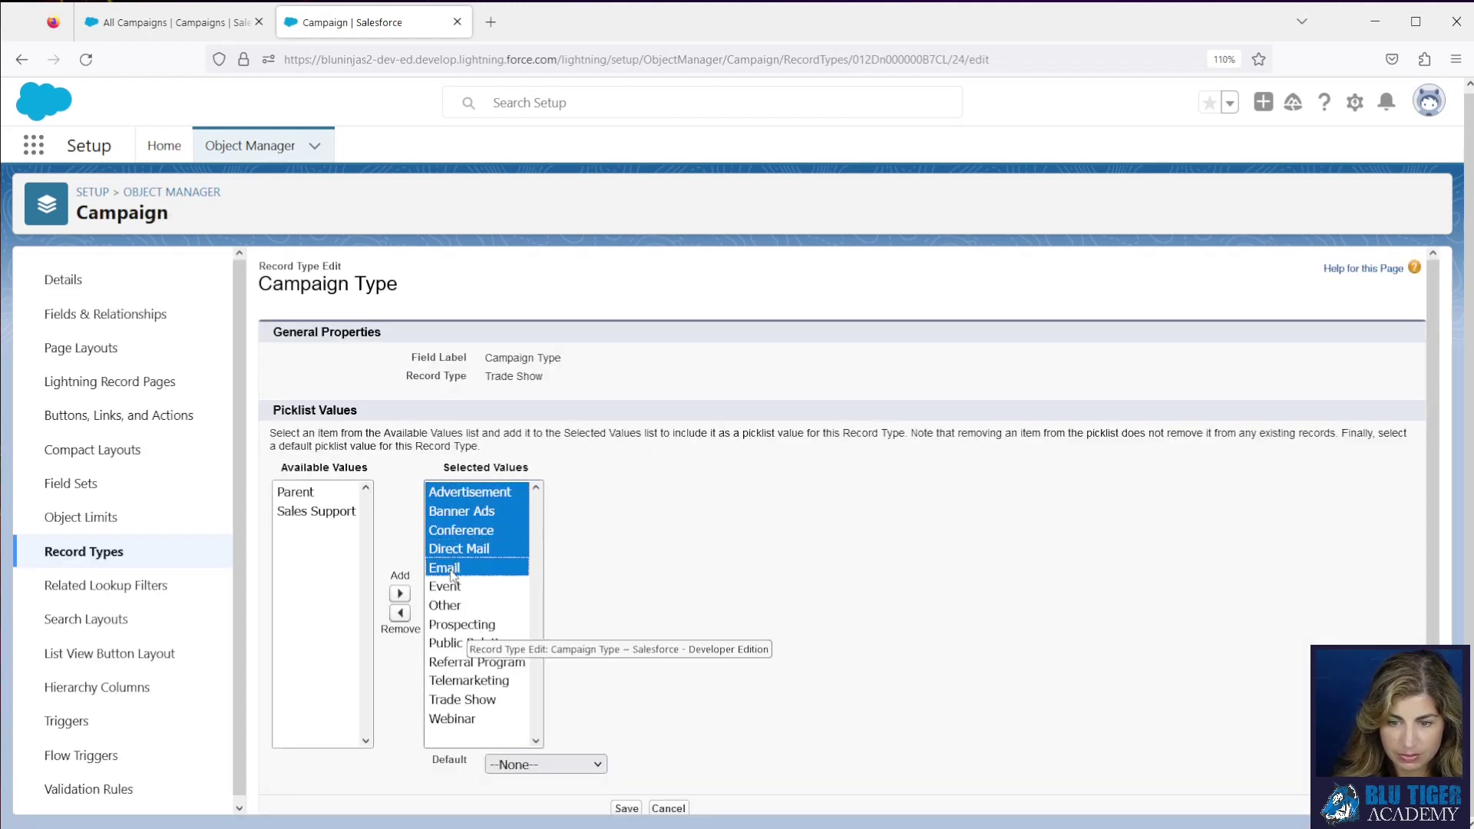
pyautogui.click(400, 613)
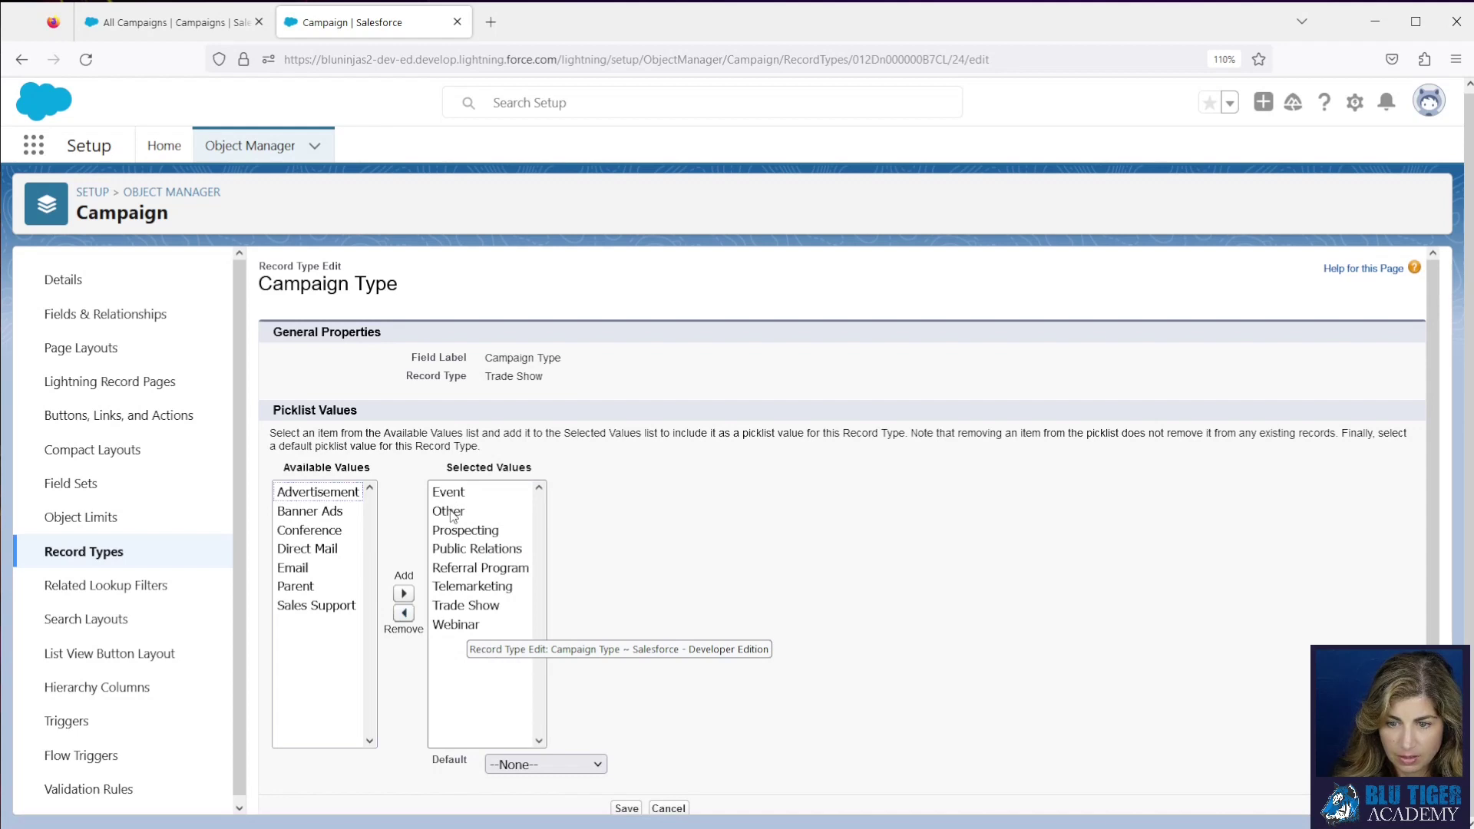
pyautogui.moveTo(451, 516); pyautogui.dragTo(456, 590)
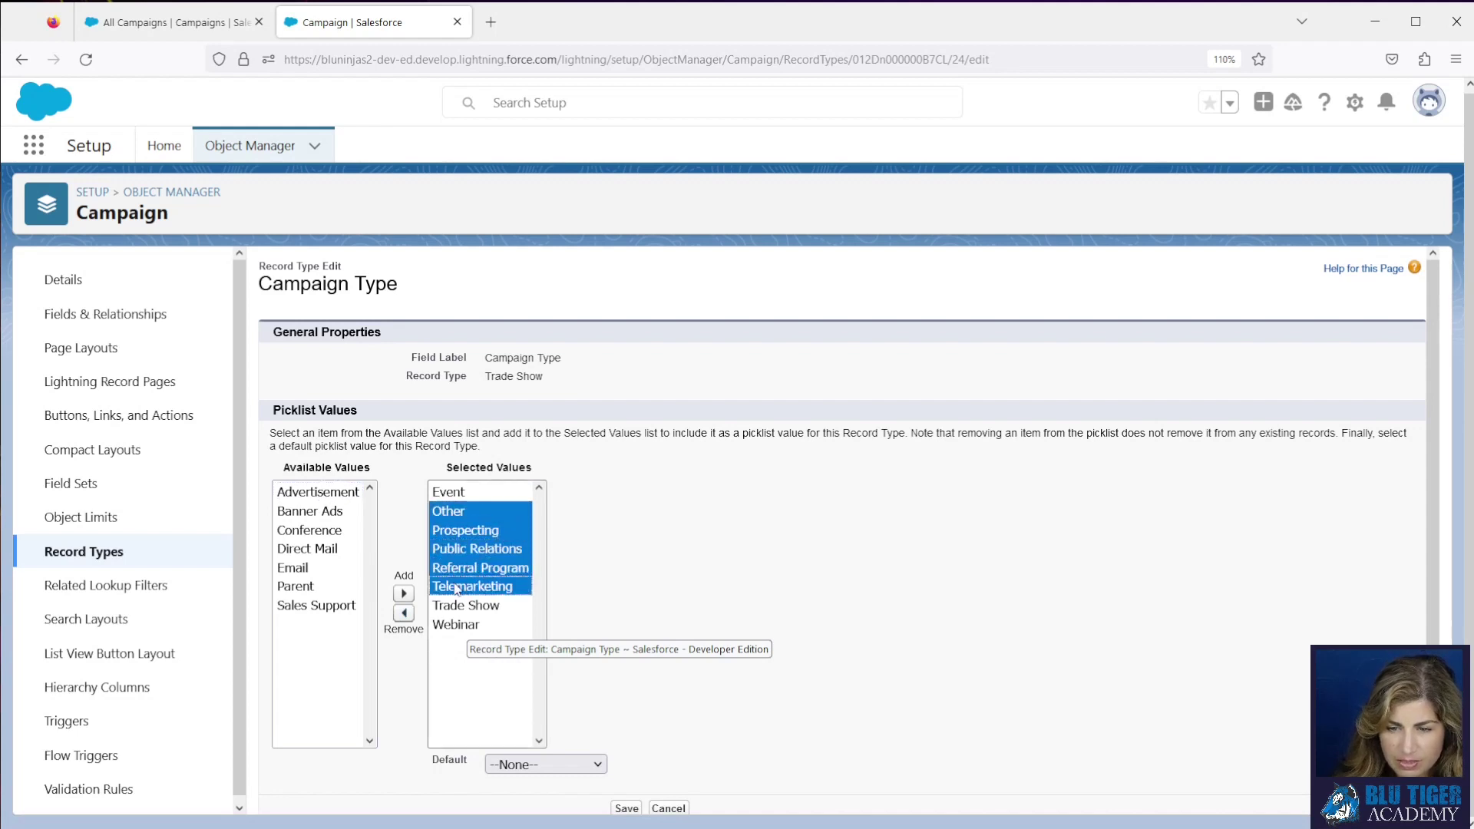
pyautogui.click(404, 612)
# Add Conference to the Trade Show record type's selected Type values and remove Webinar
pyautogui.click(339, 531)
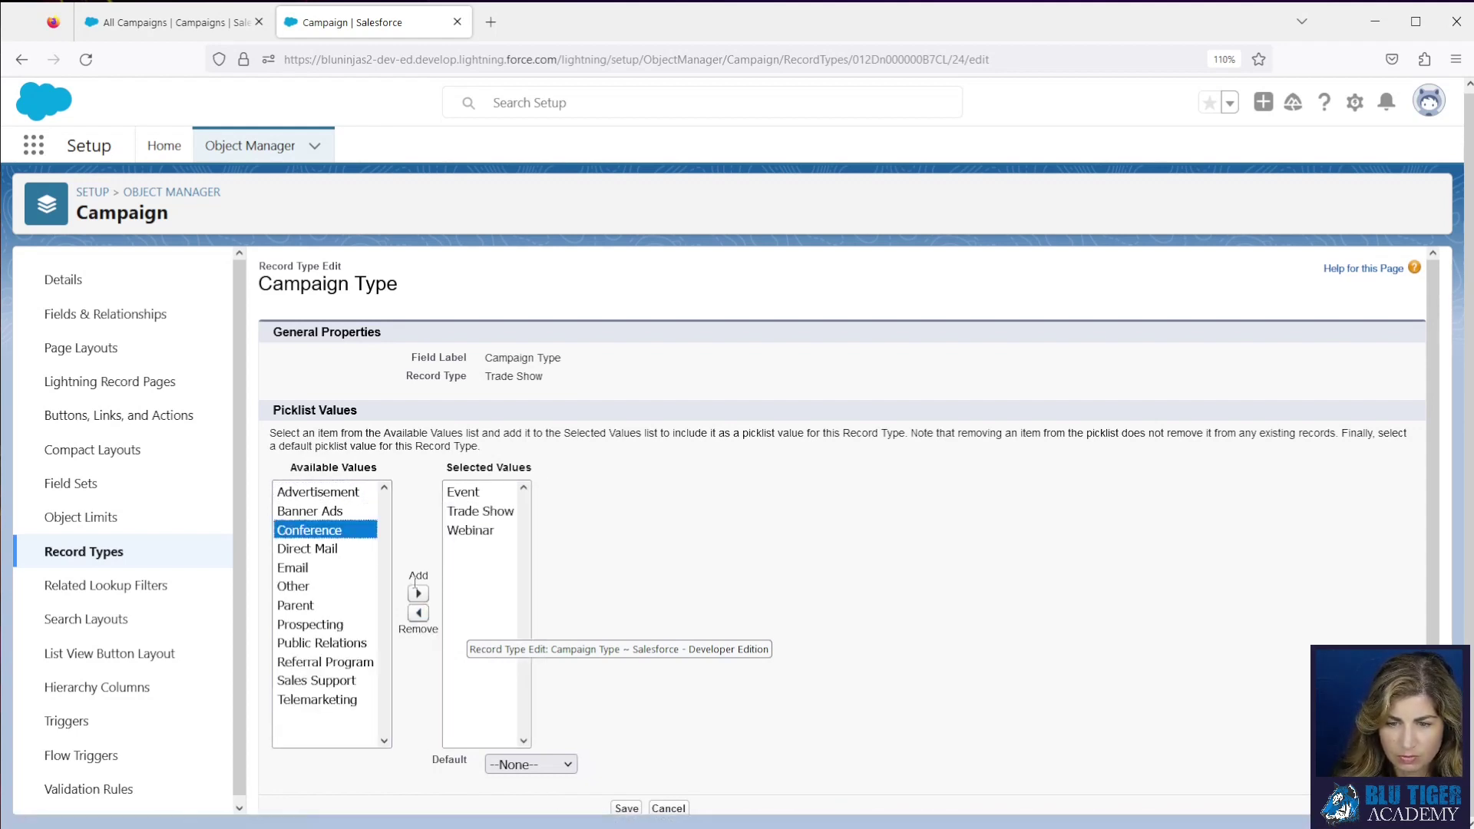
pyautogui.click(417, 593)
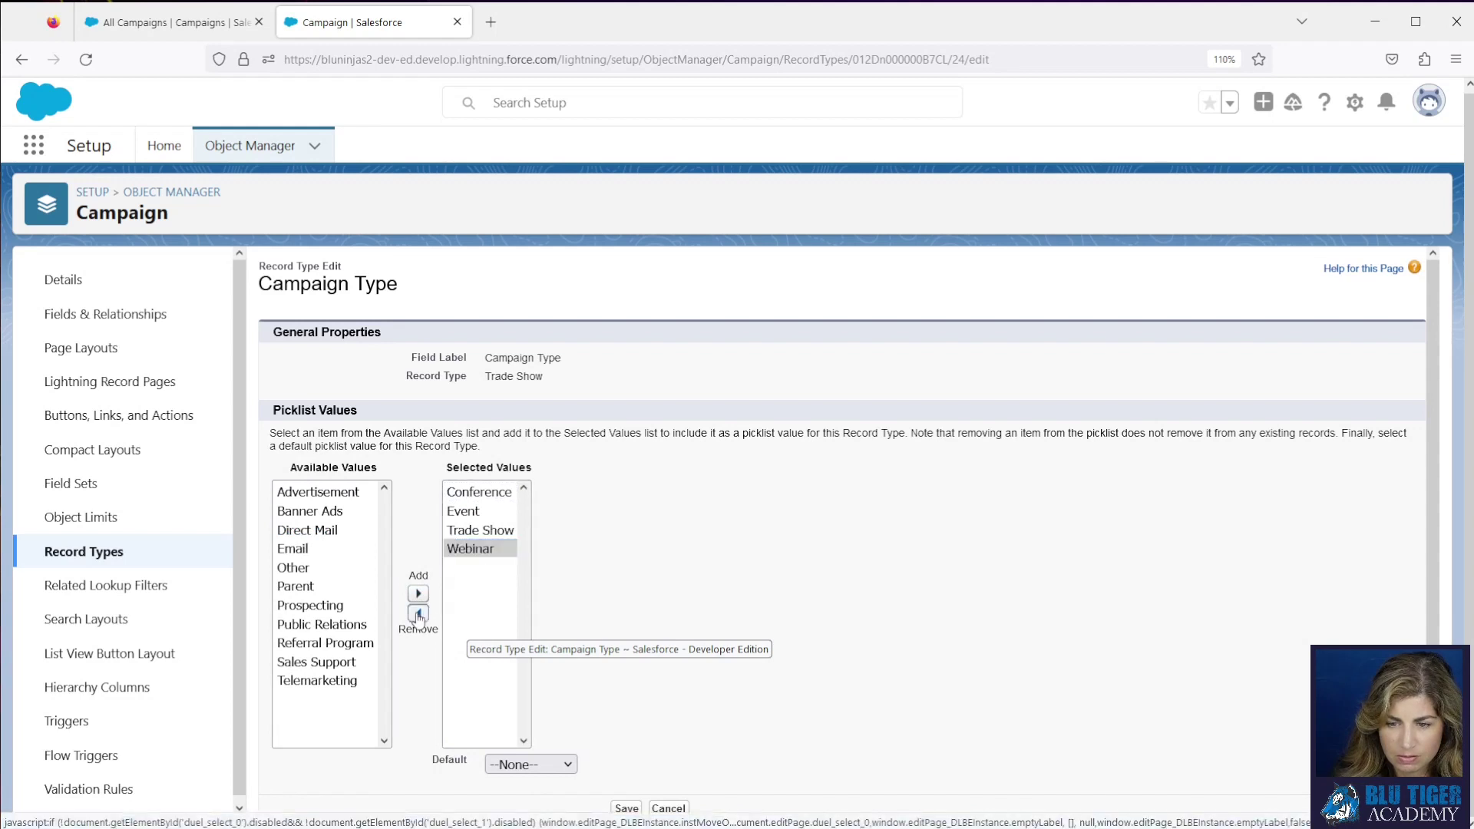
pyautogui.click(417, 613)
# Make Trade Show the default Type value for the Trade Show record type and save the picklist settings
pyautogui.click(530, 764)
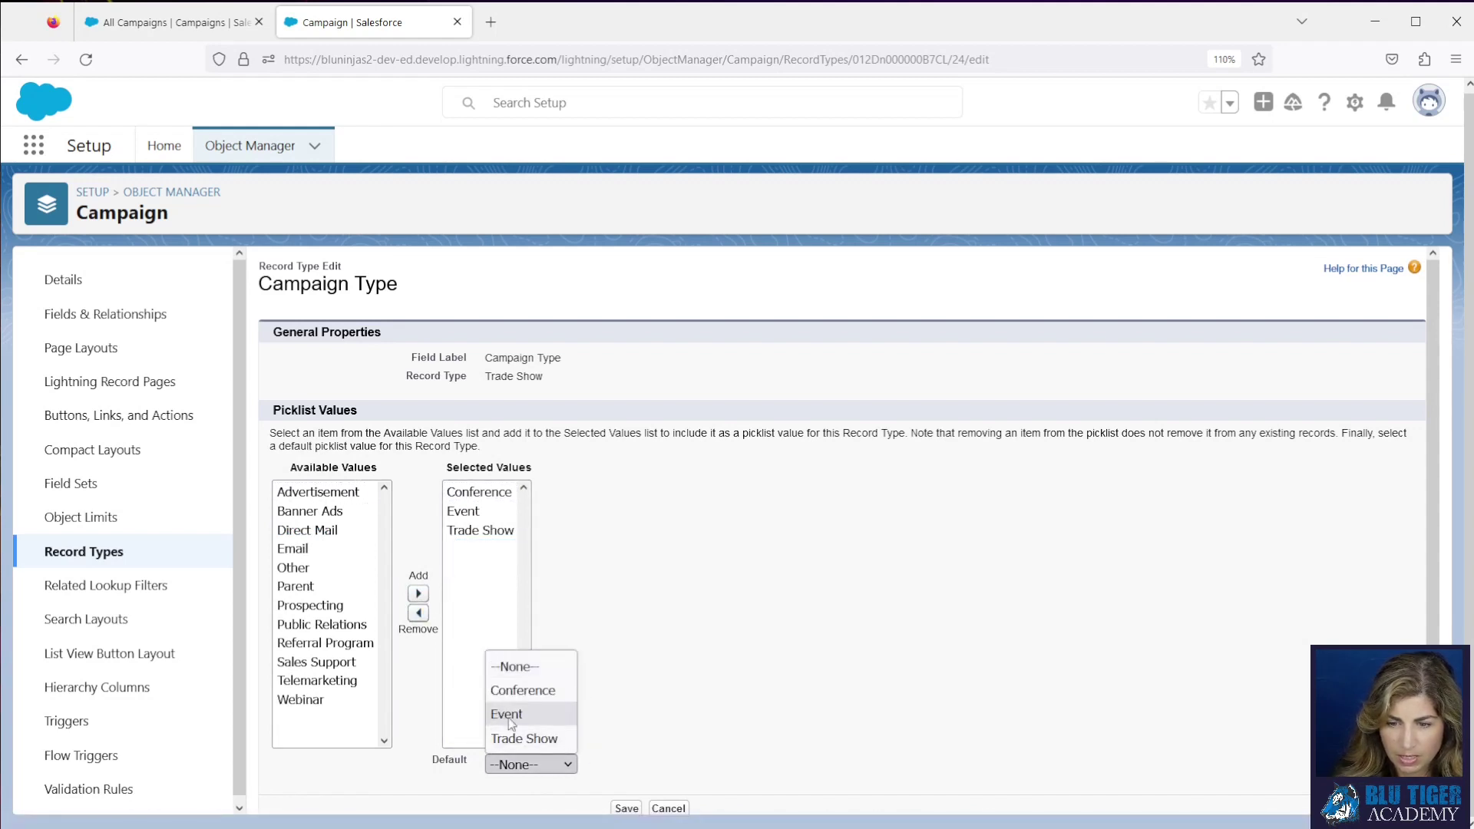
pyautogui.click(511, 738)
pyautogui.click(626, 808)
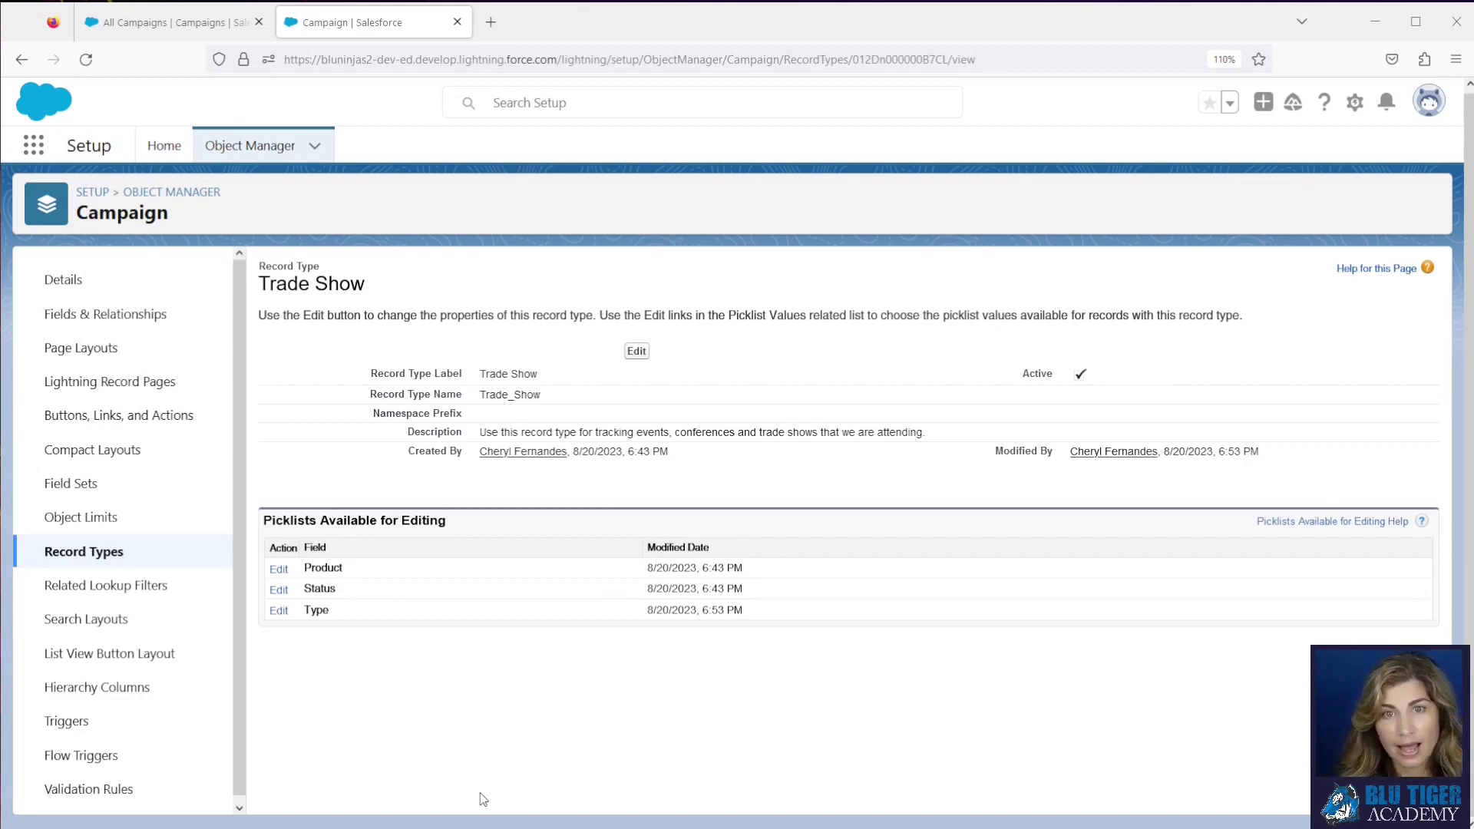
# Return to the campaigns page, find the Campaign Member Status Walloper app by searching for "campai" and open its Campaign Member Status Sets
pyautogui.click(160, 27)
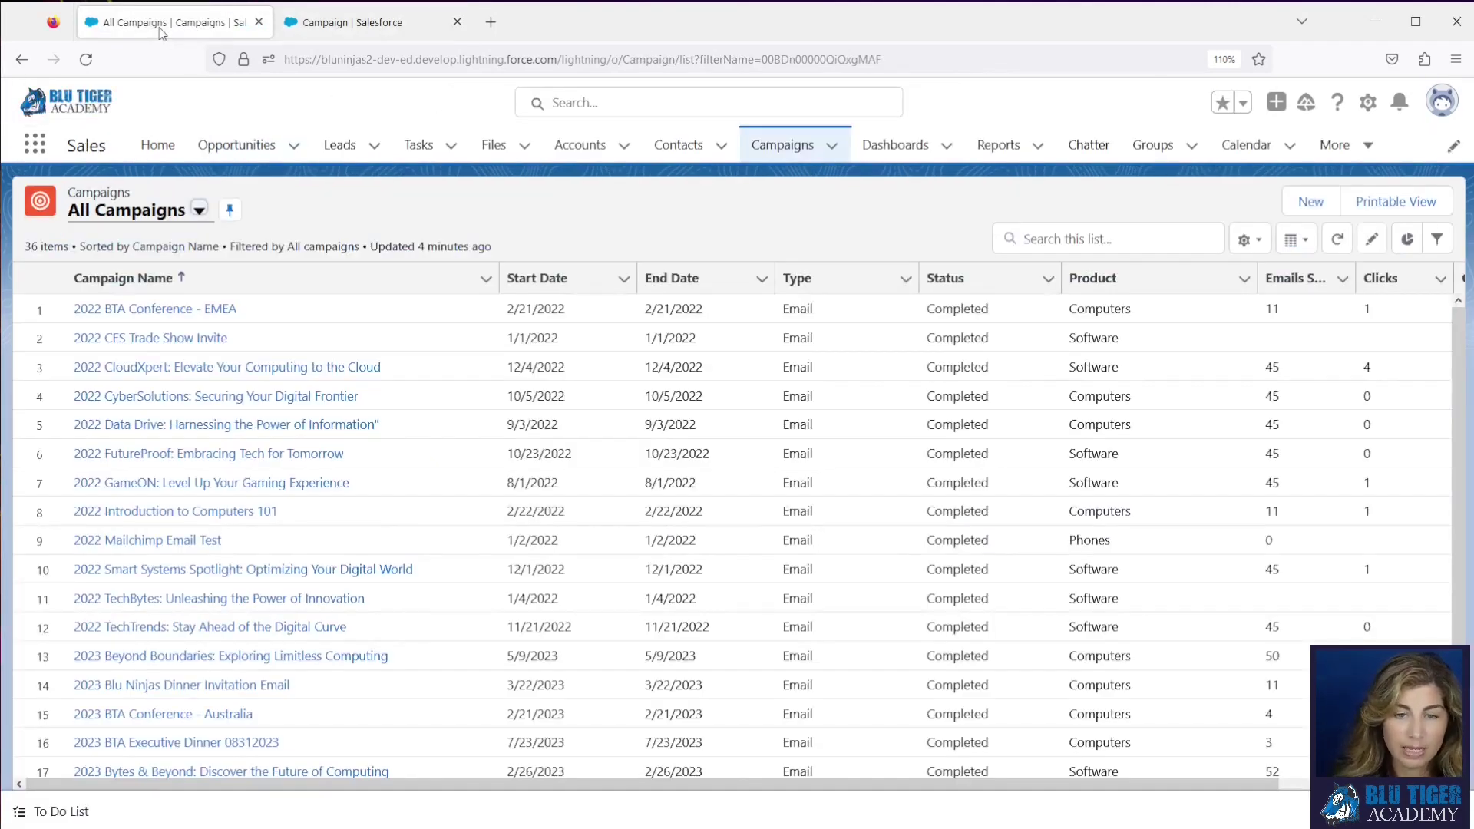
pyautogui.click(32, 148)
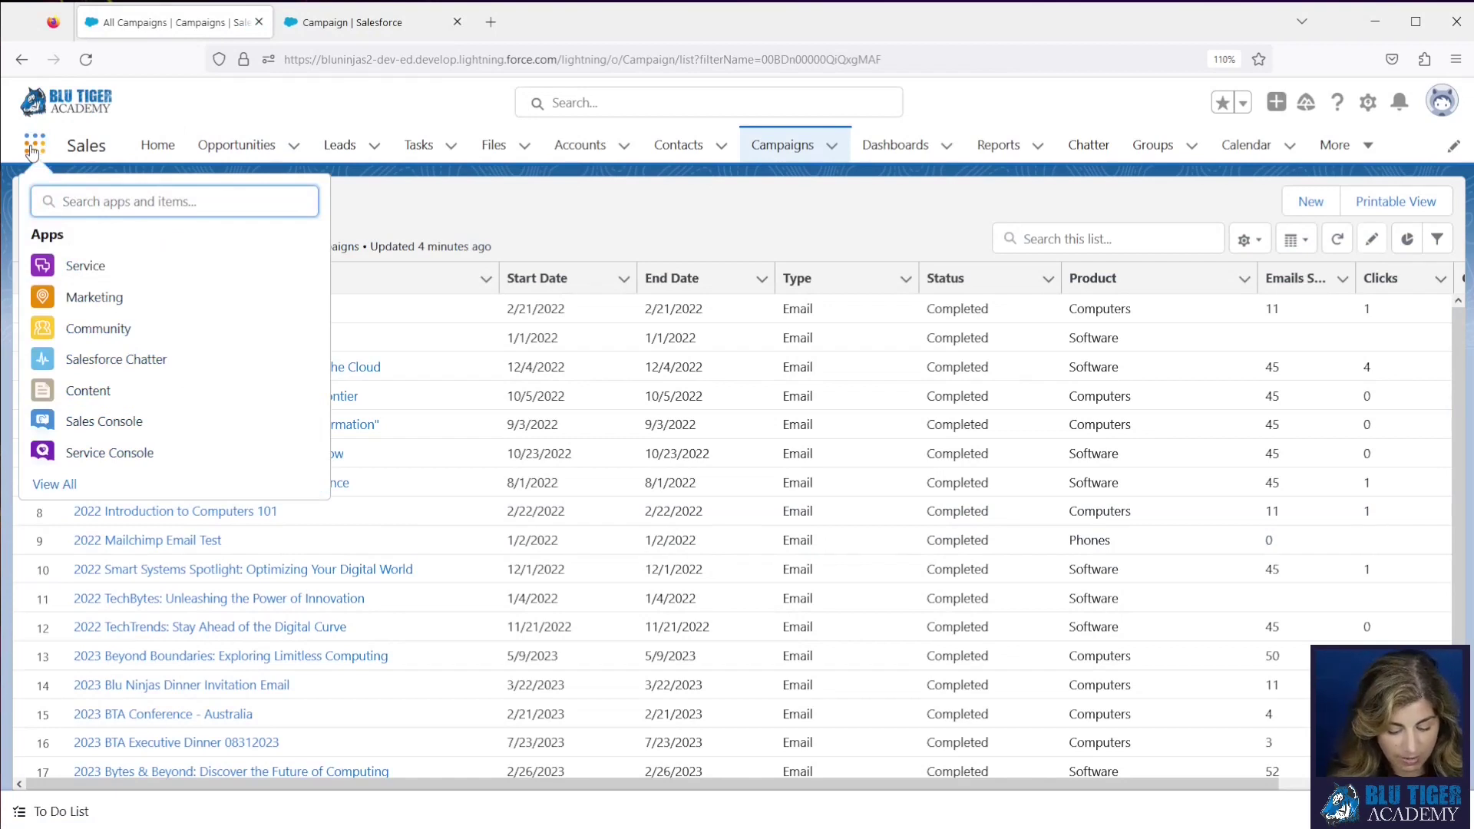
pyautogui.write('capai')
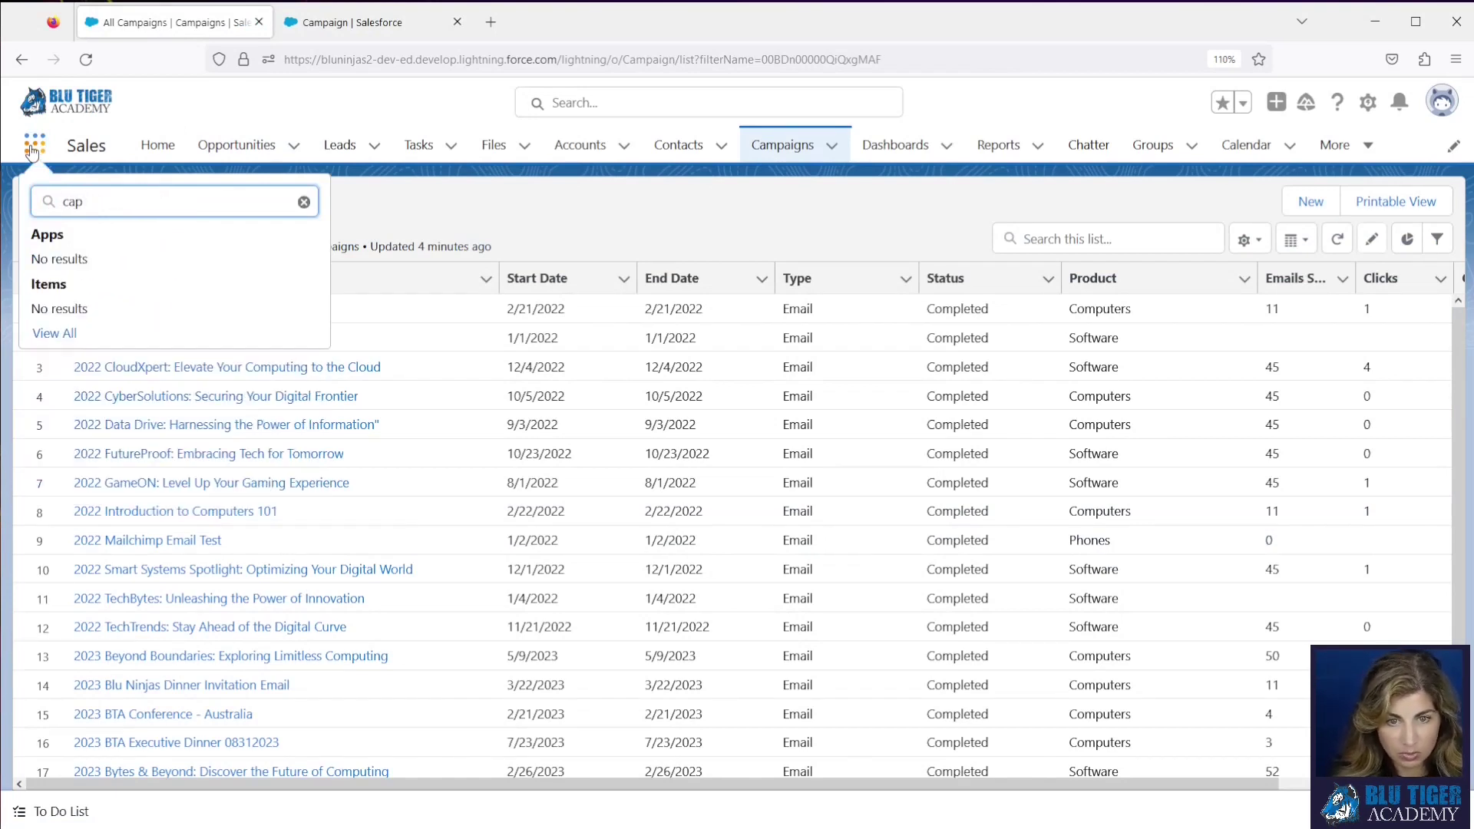
pyautogui.press('BackSpace')
pyautogui.write('mpai')
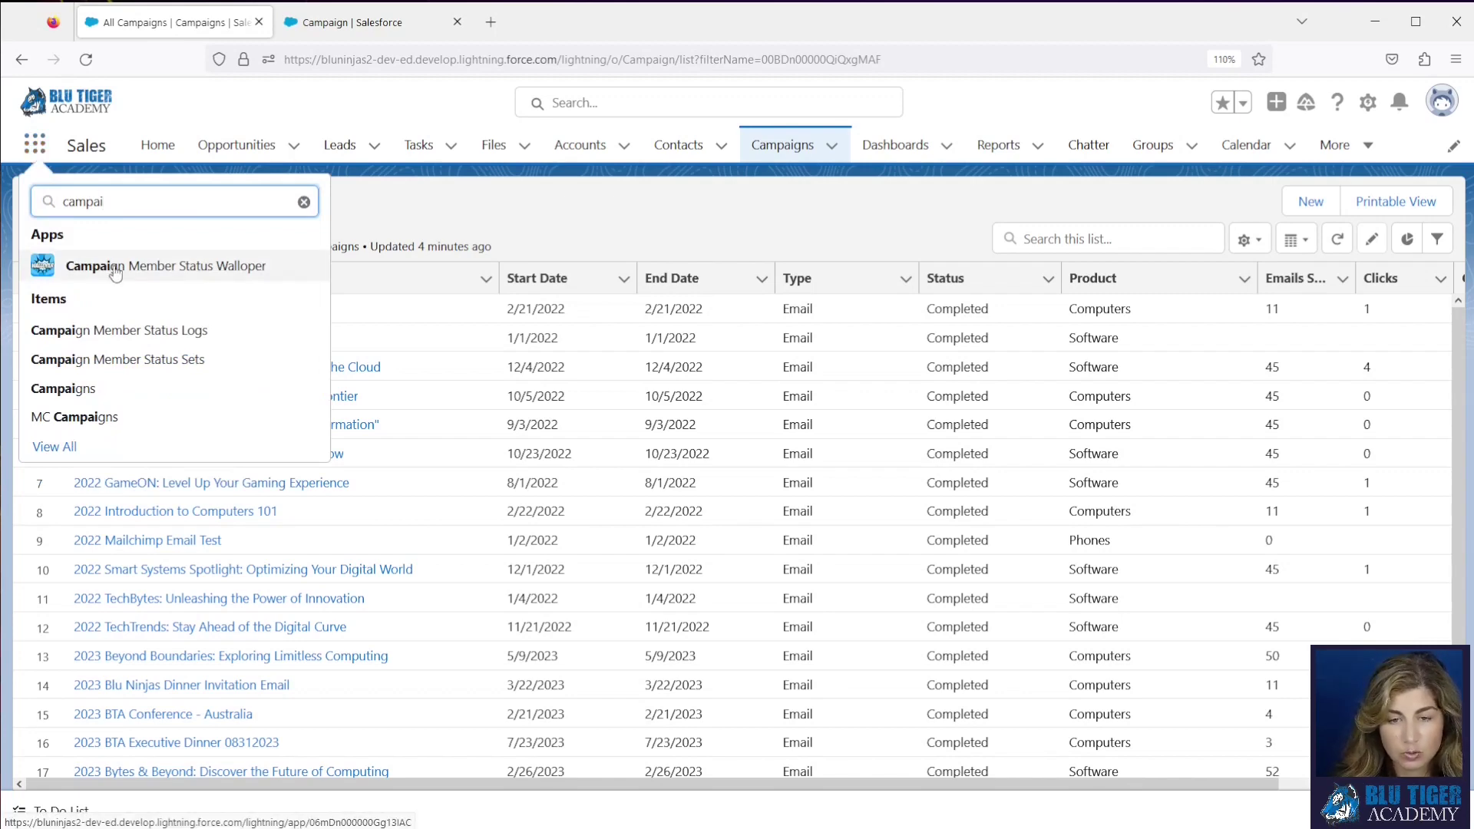
pyautogui.click(115, 269)
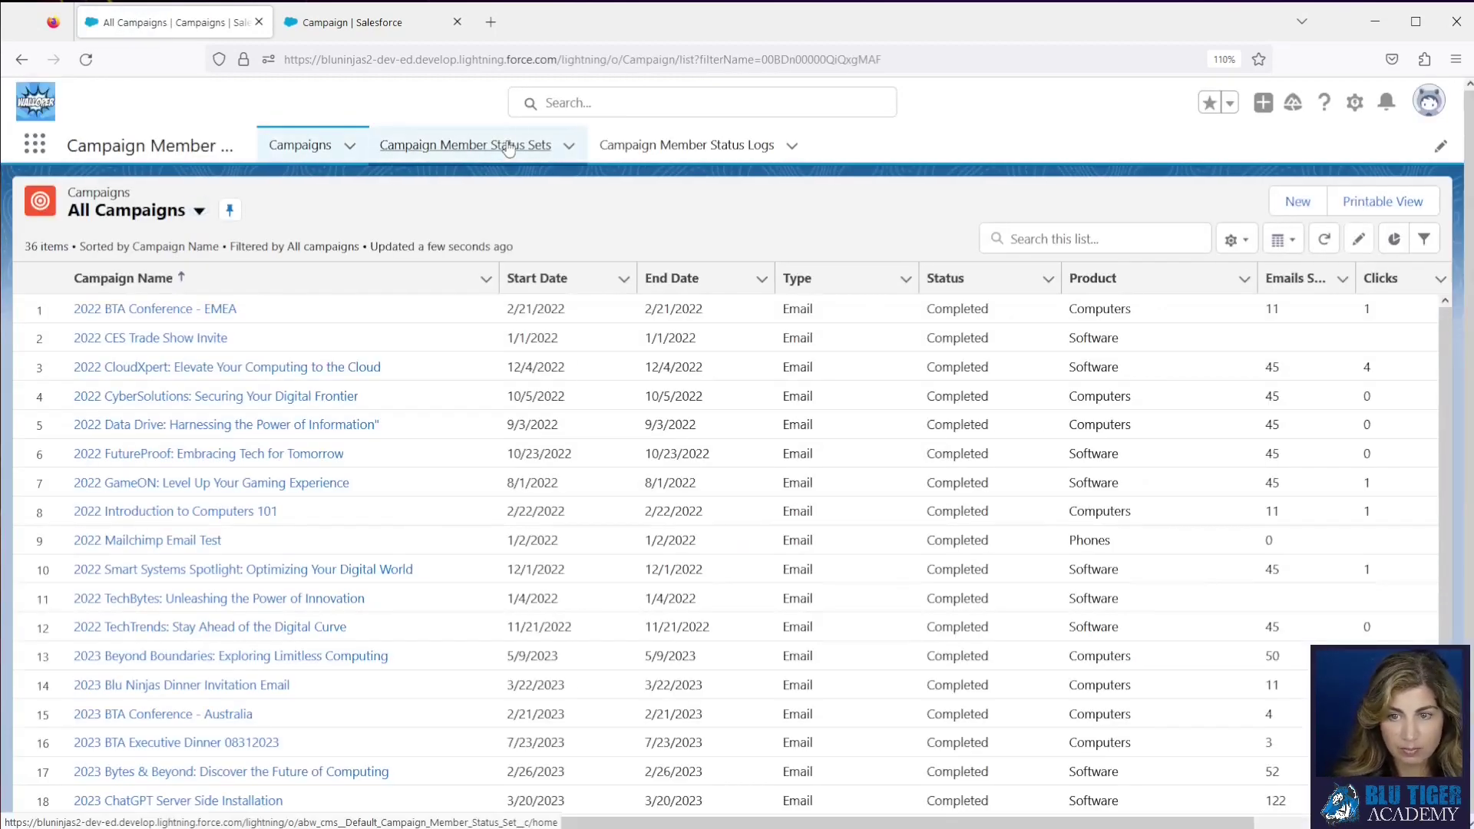
pyautogui.click(465, 146)
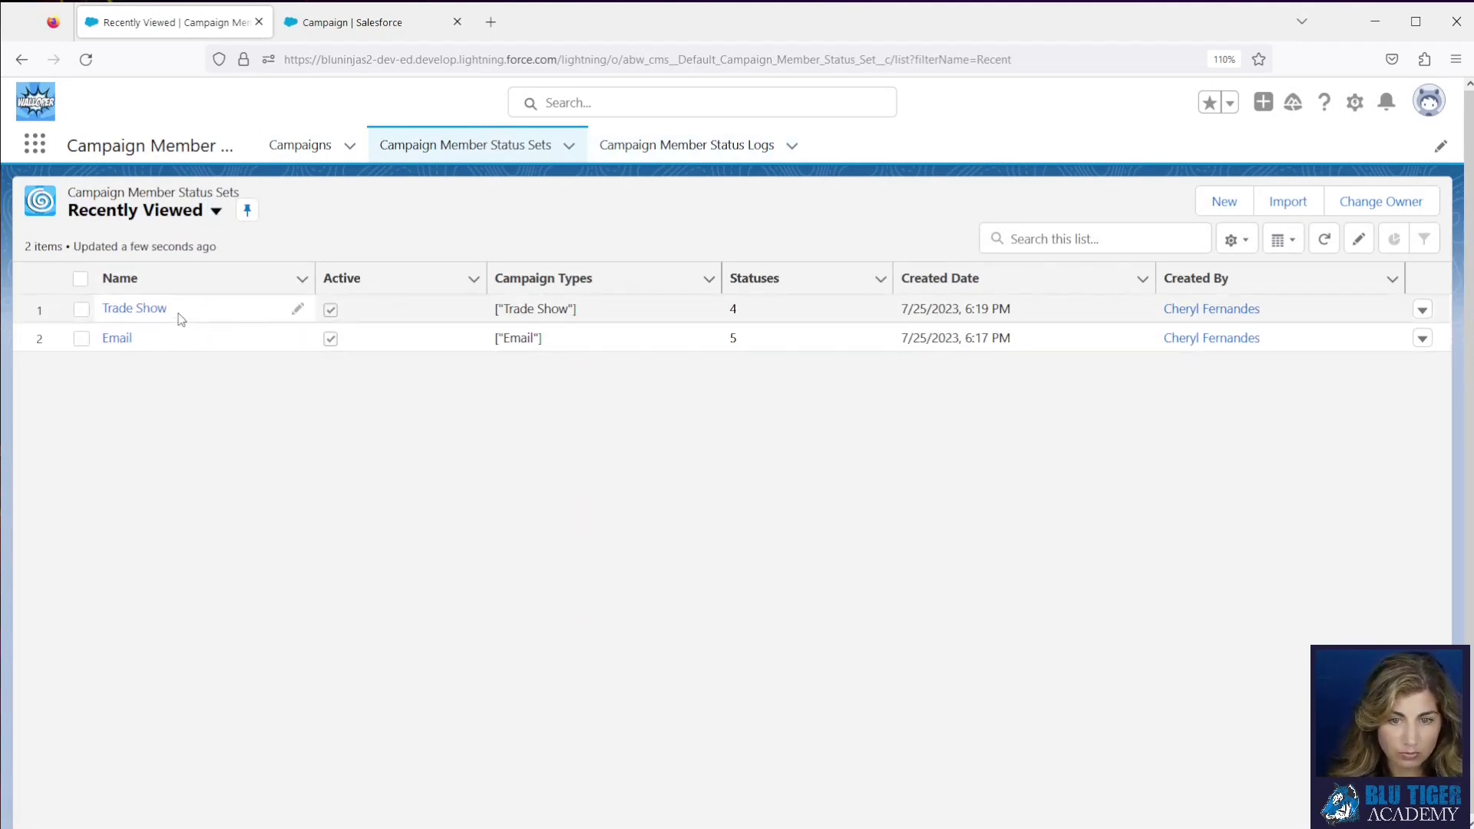
# Edit the Trade Show member status set and add Trade Show to its selected record types
pyautogui.click(131, 311)
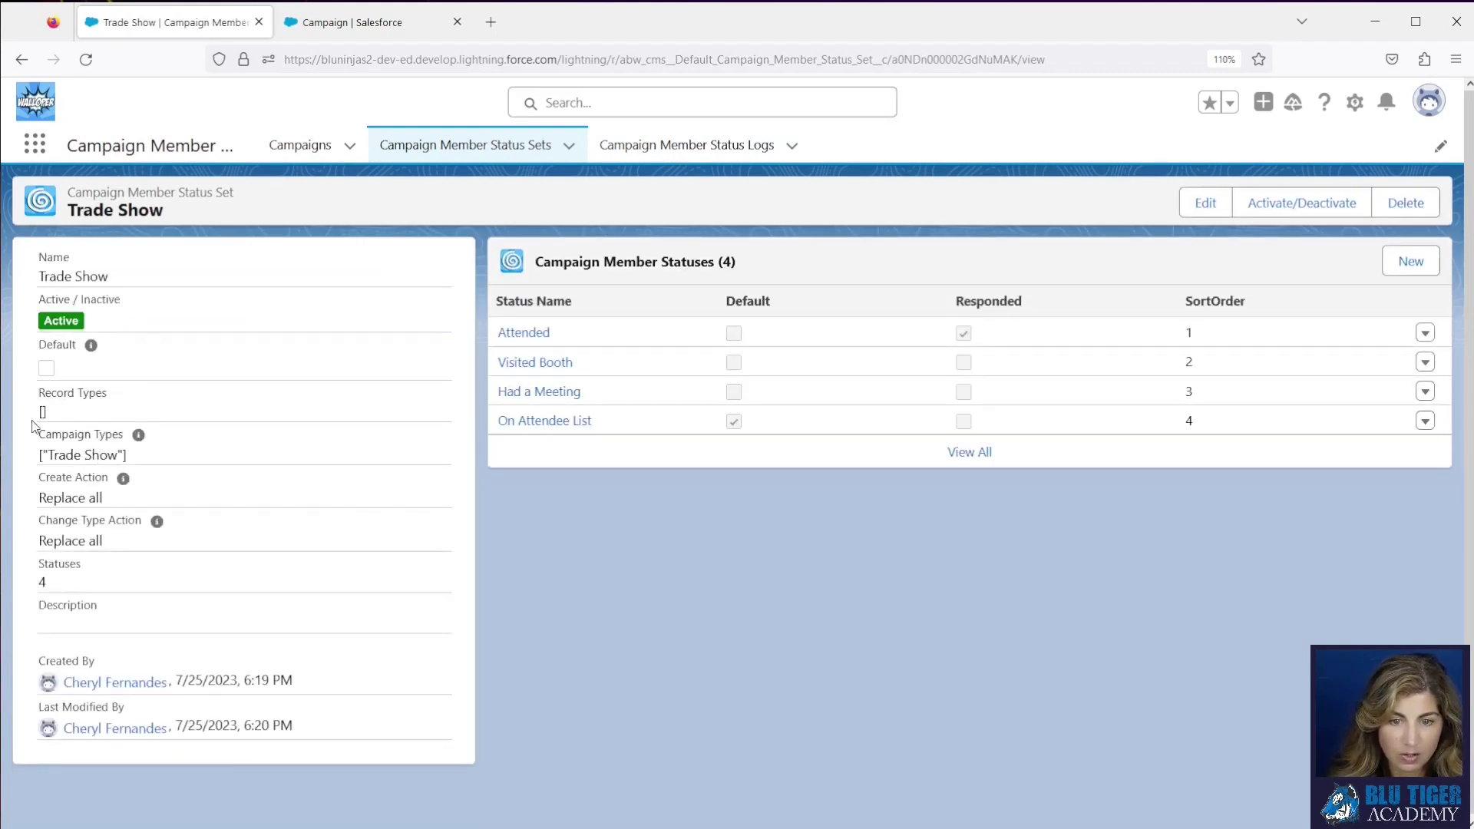
pyautogui.click(1201, 207)
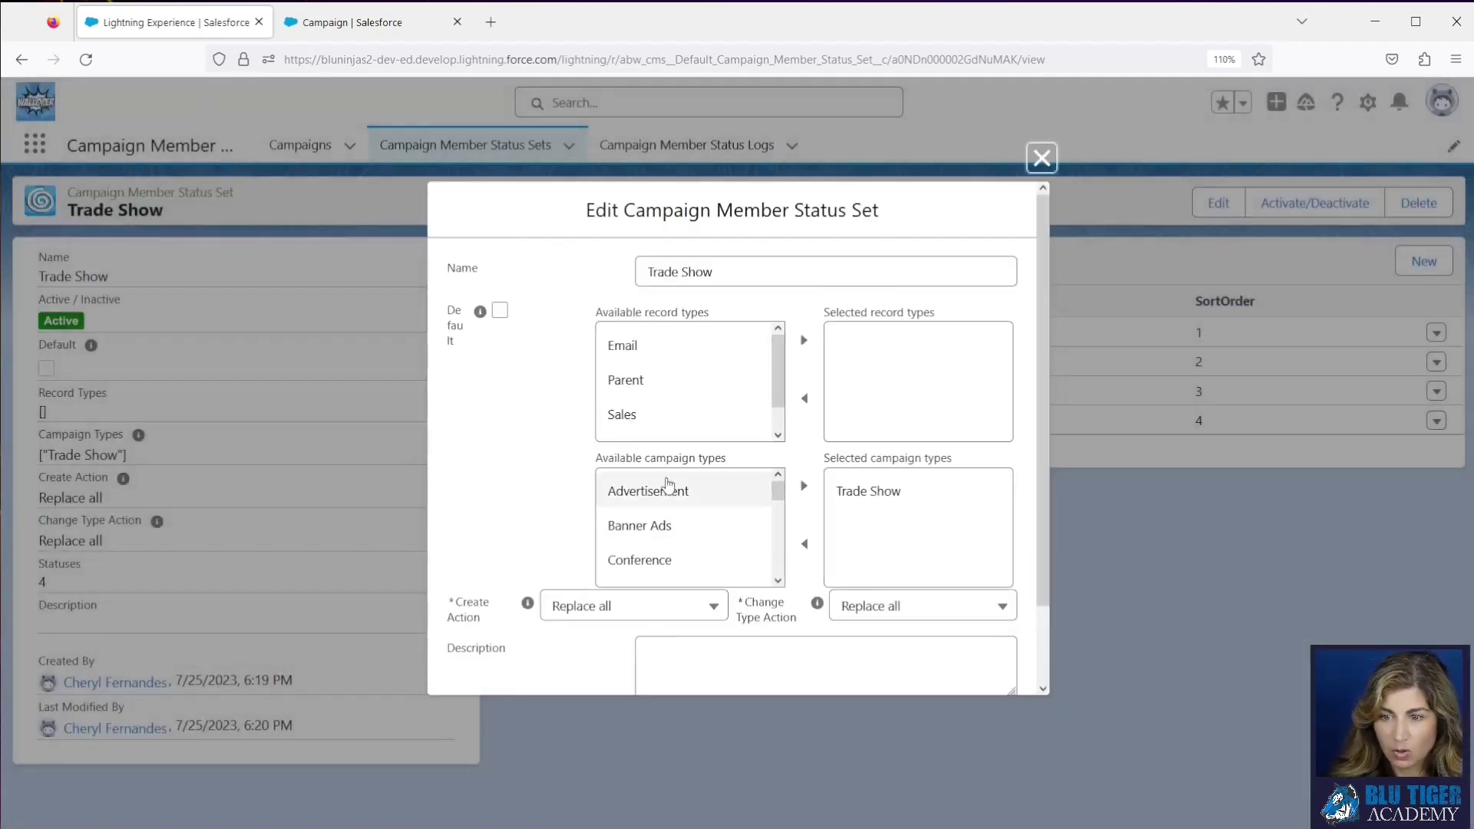
pyautogui.scroll(-1, 650, 376)
pyautogui.click(655, 422)
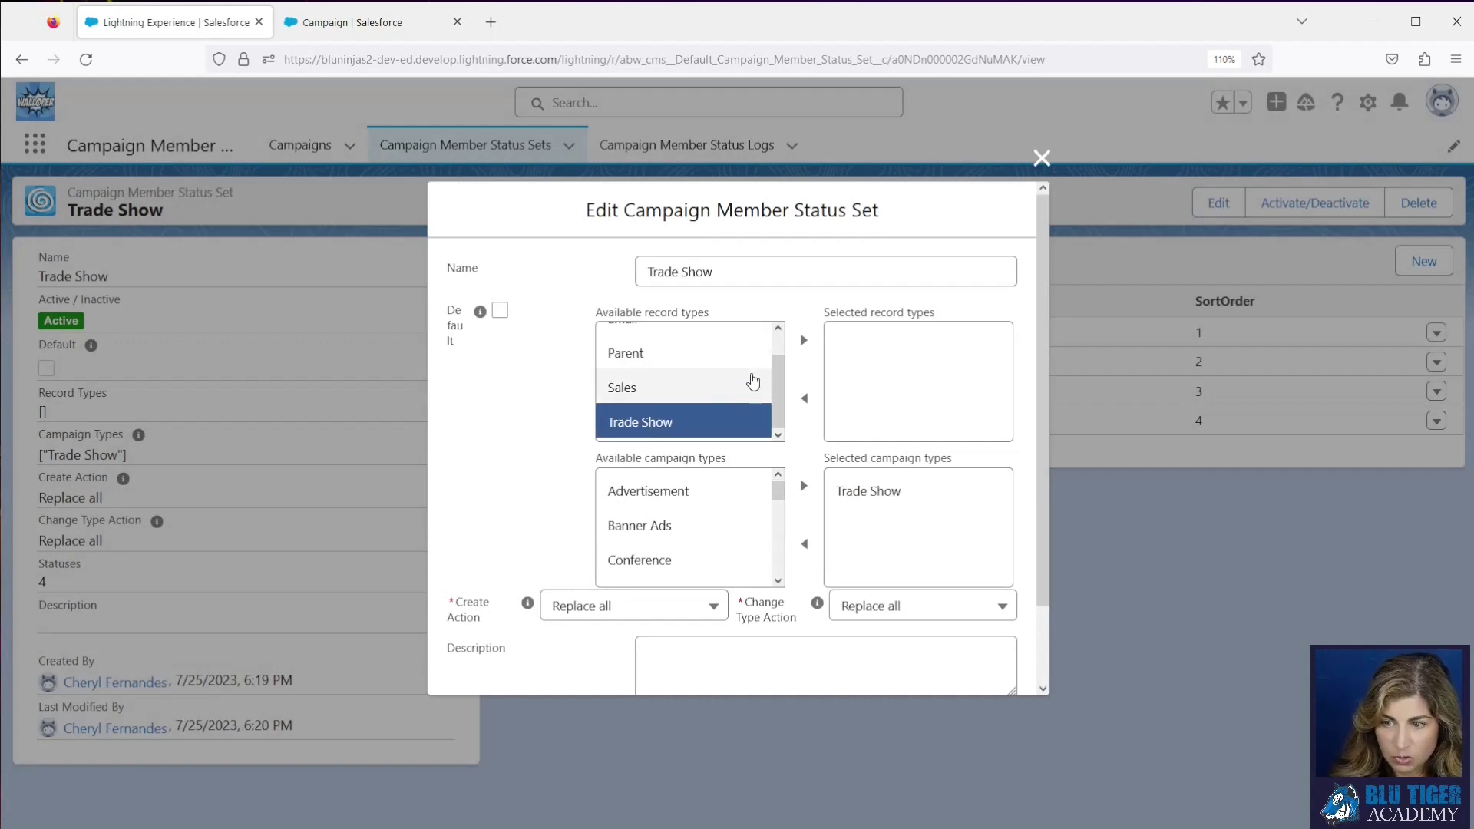
pyautogui.click(804, 340)
# Add Conference and Event to the Trade Show status set's selected campaign types and save the set
pyautogui.scroll(-3, 717, 503)
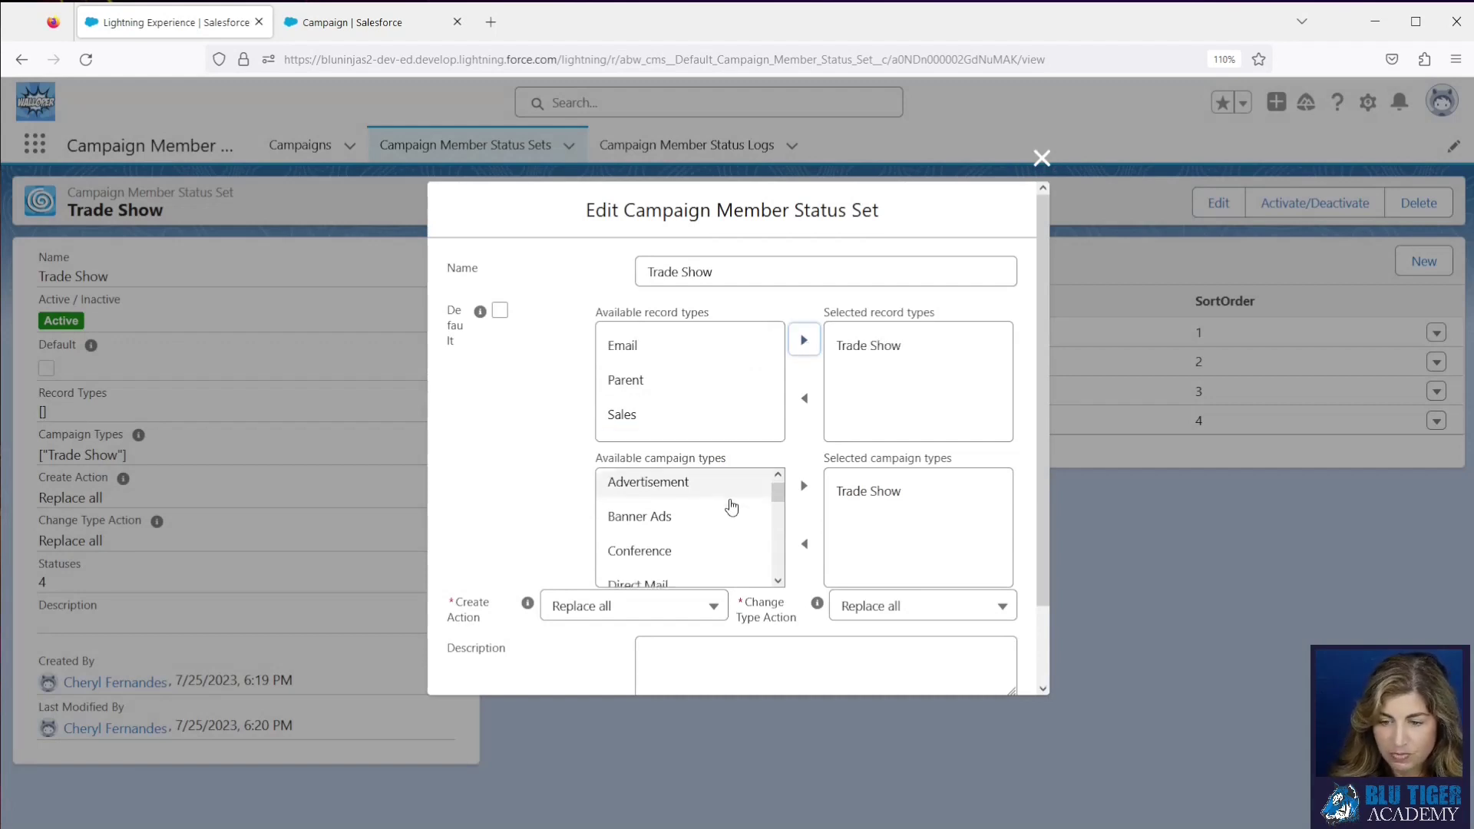
pyautogui.scroll(3, 718, 507)
pyautogui.click(701, 564)
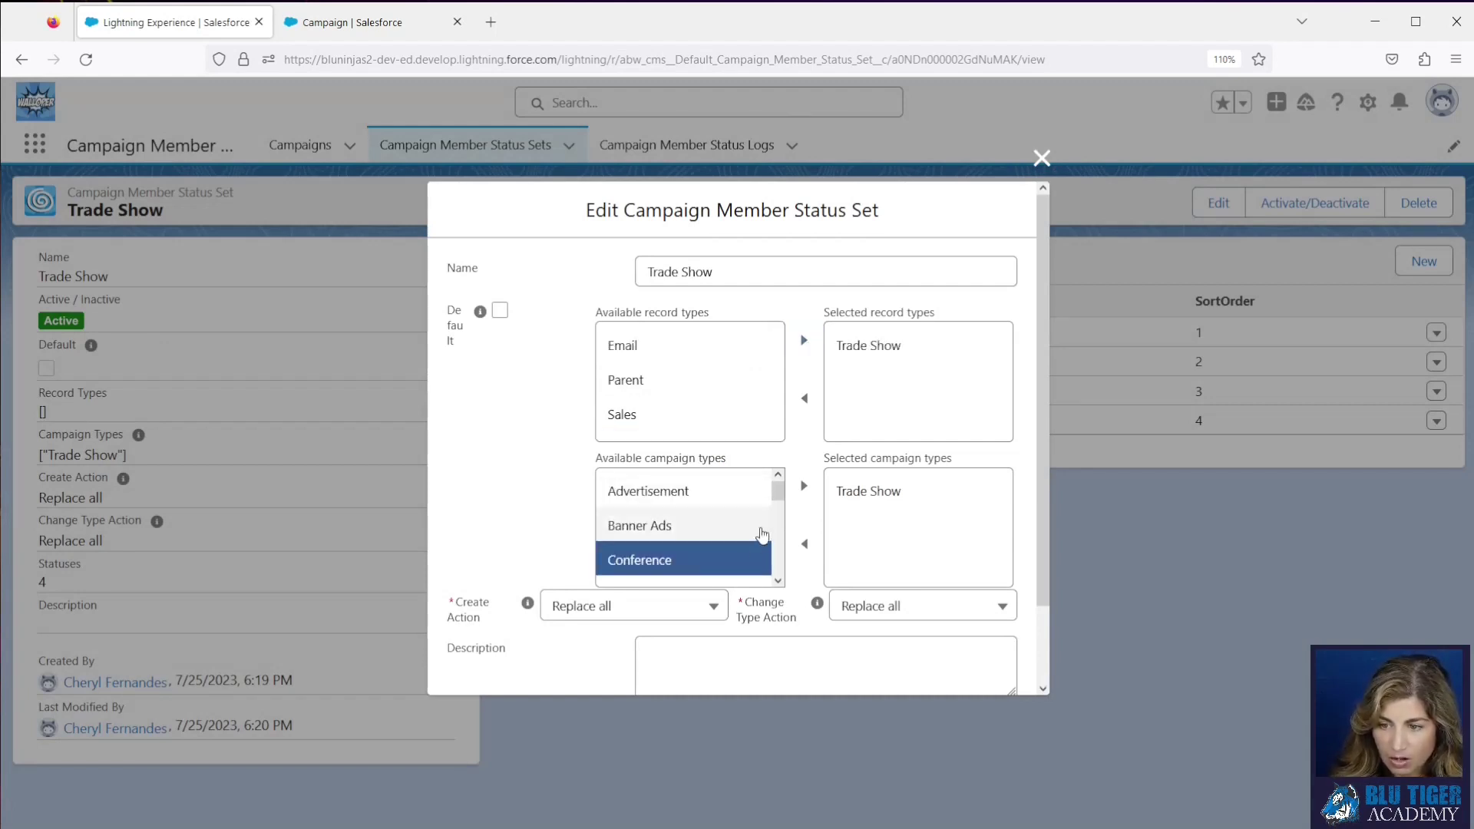
pyautogui.click(804, 485)
pyautogui.scroll(-2, 707, 525)
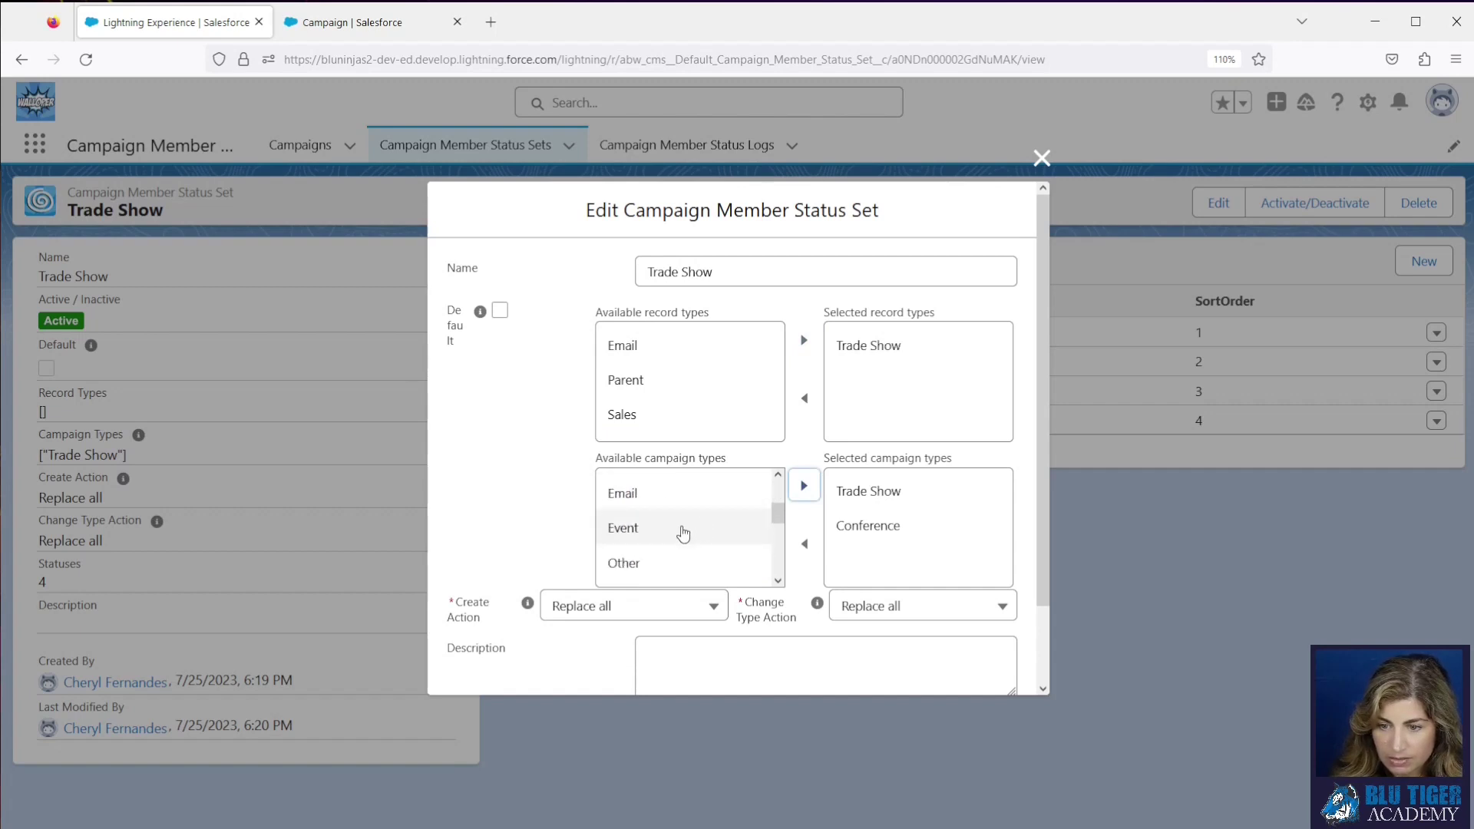
pyautogui.click(681, 527)
pyautogui.click(801, 487)
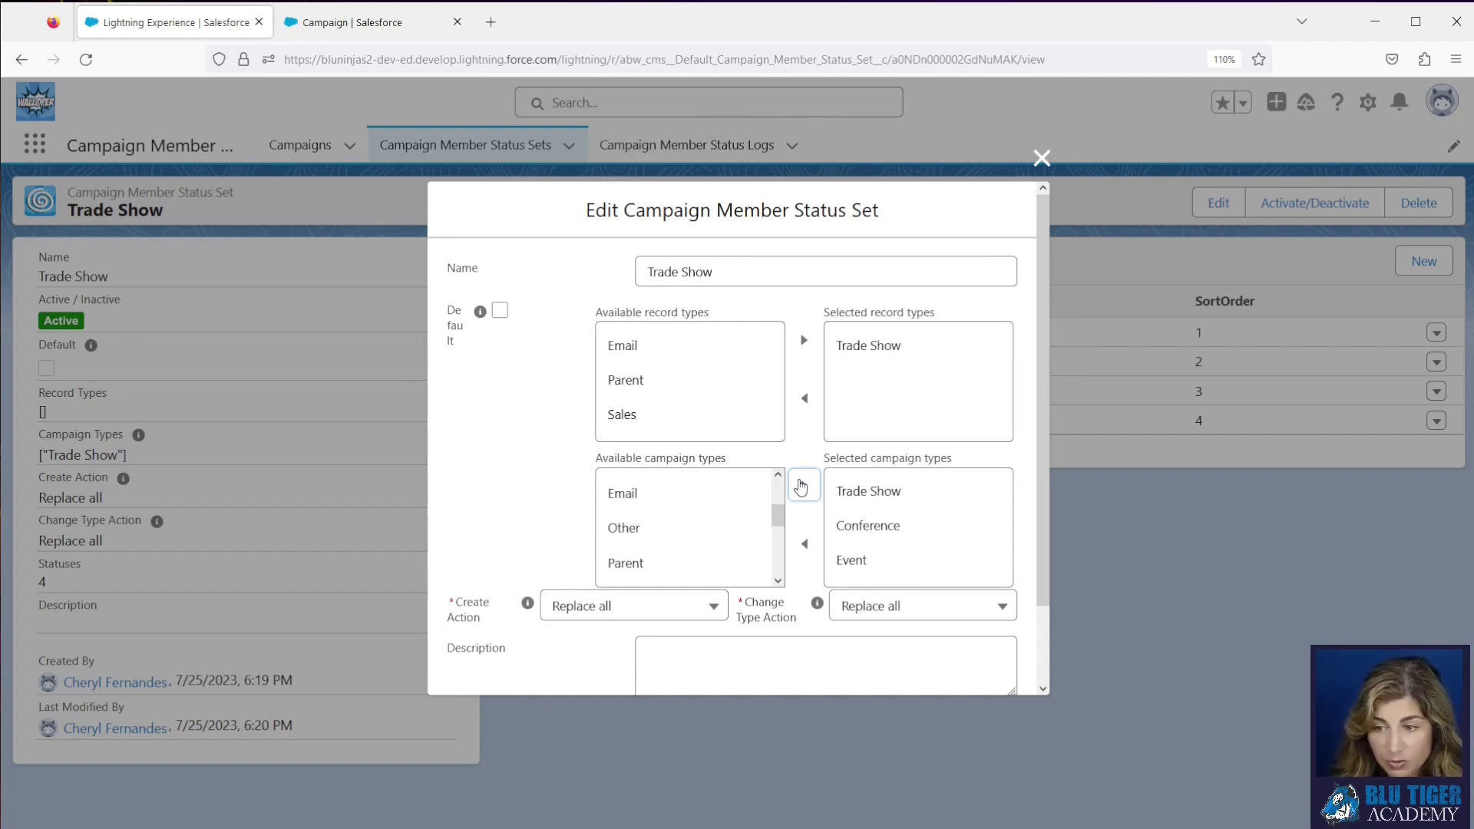
pyautogui.scroll(-2, 802, 485)
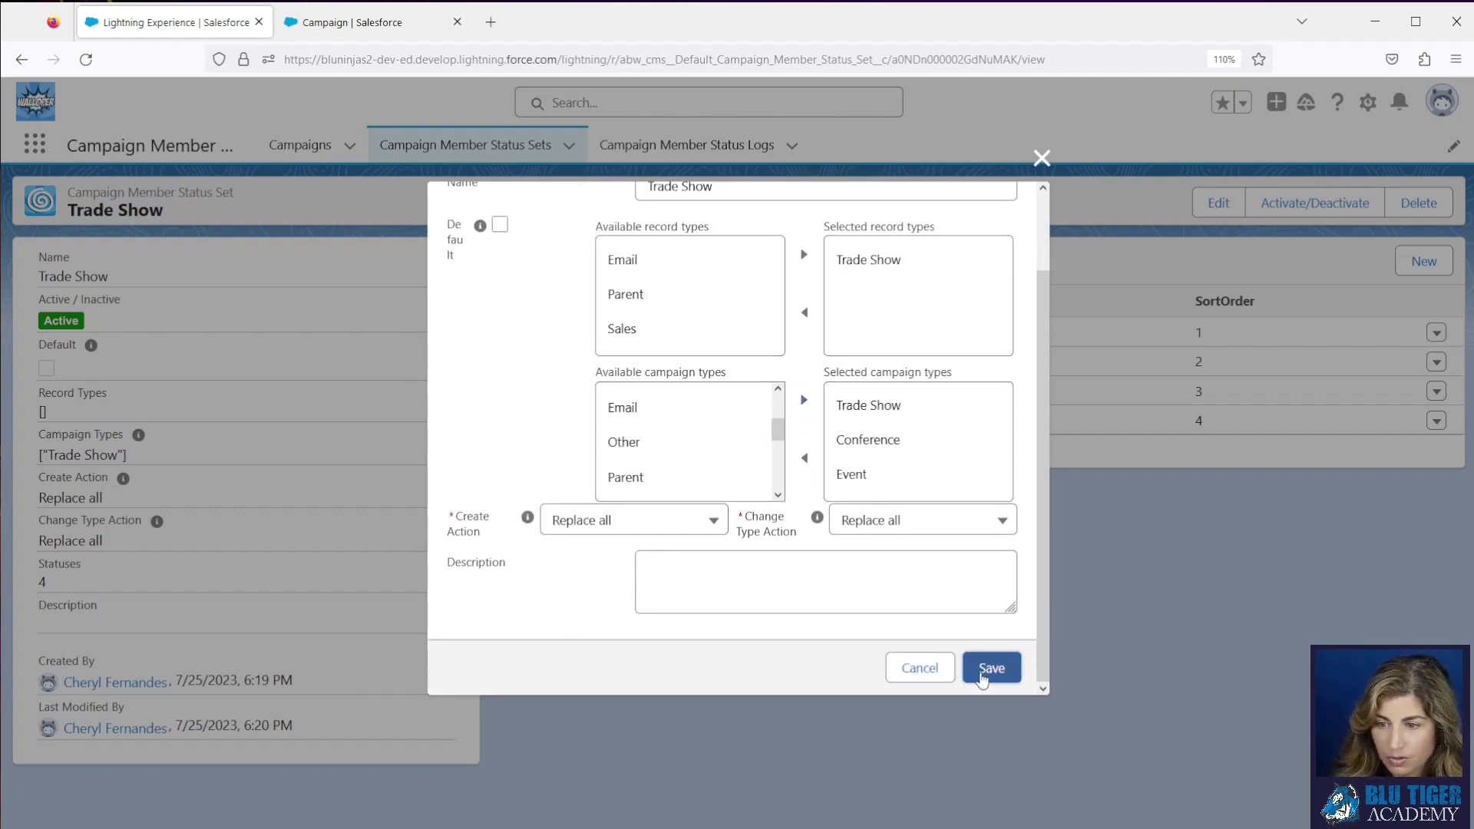
pyautogui.click(991, 669)
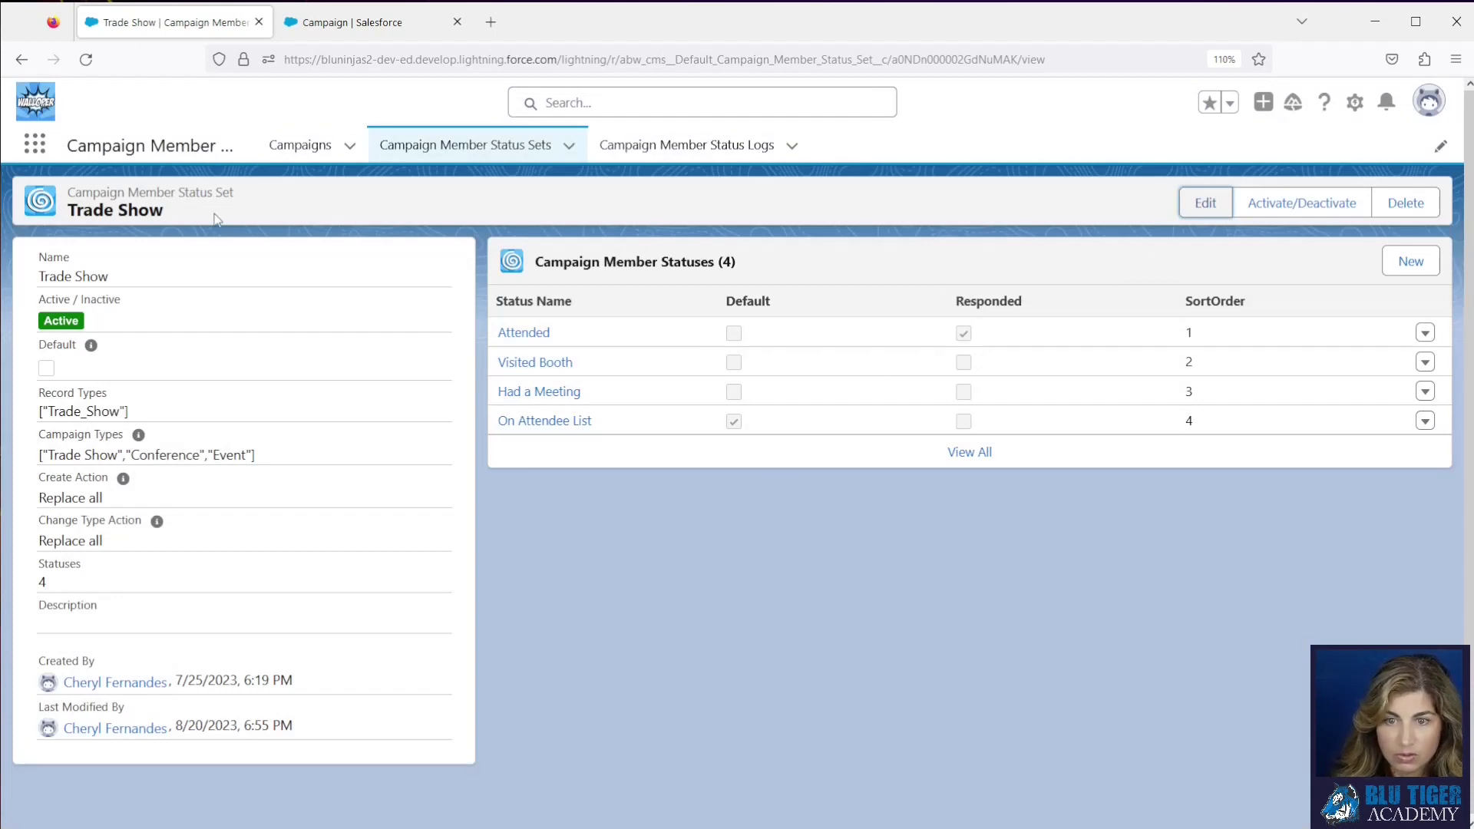
# Add Email to the selected record types of the Email member status set and save it
pyautogui.click(412, 153)
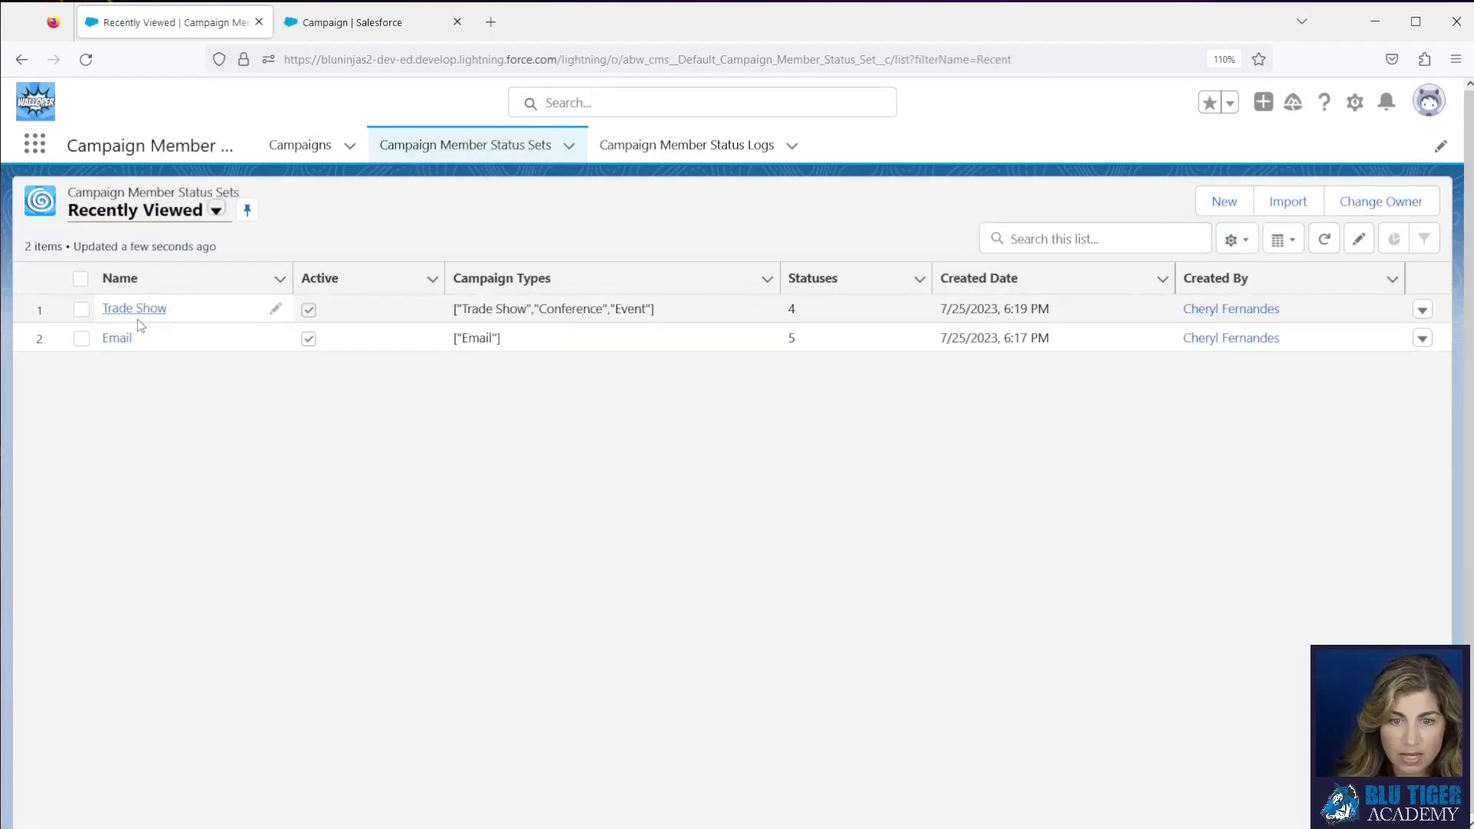
pyautogui.click(117, 338)
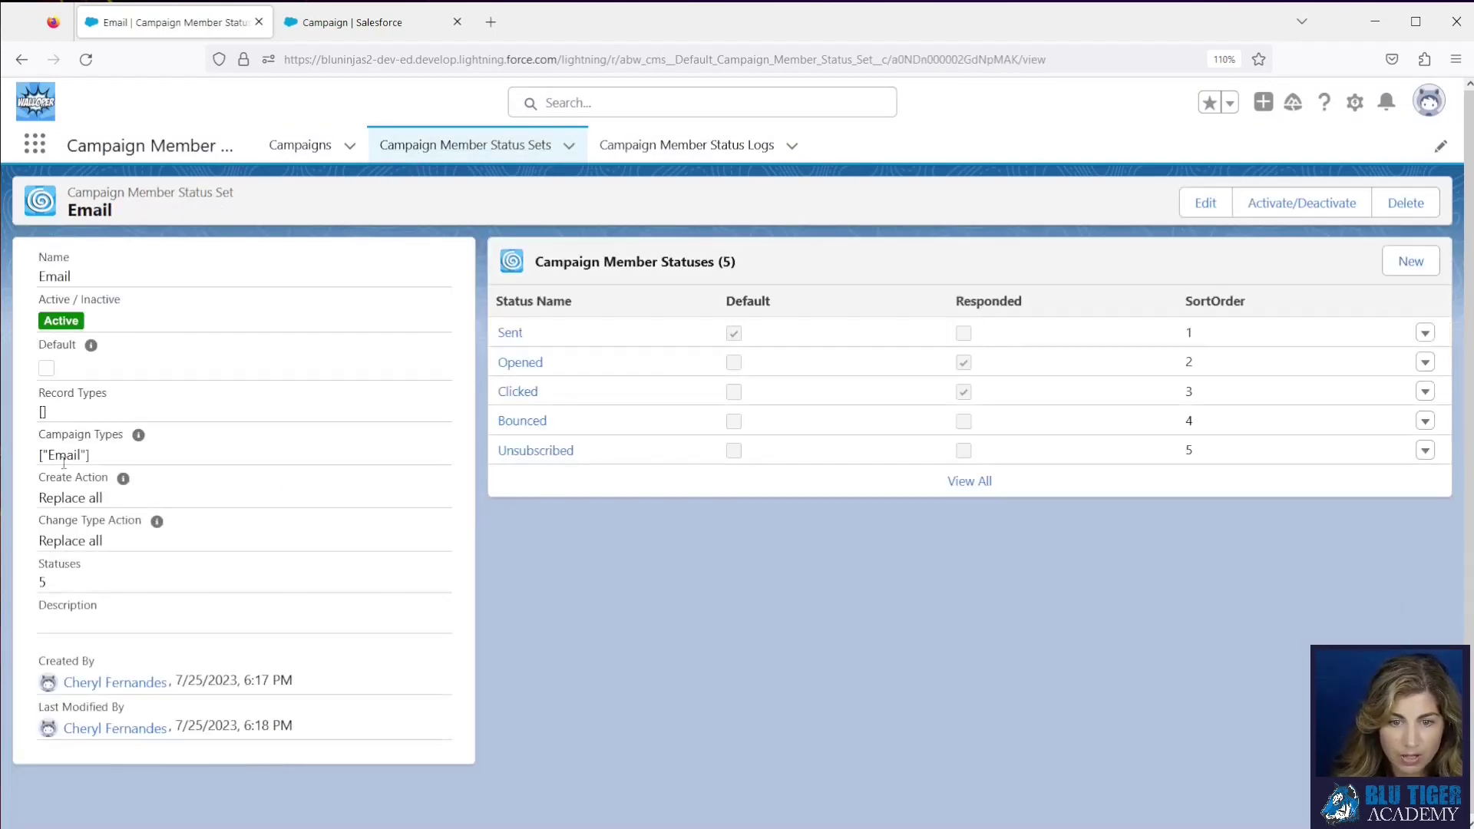
pyautogui.click(1210, 203)
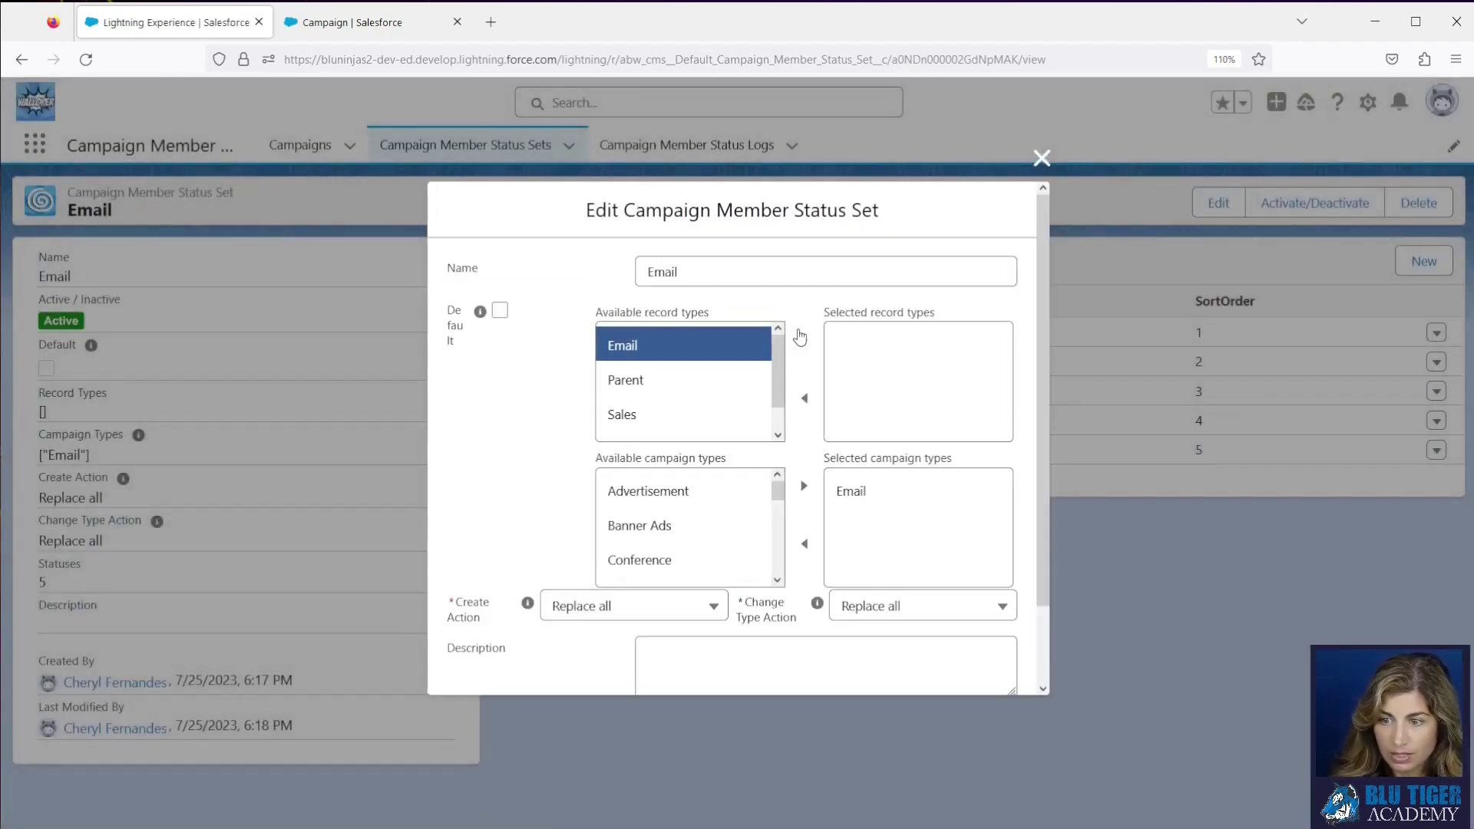
pyautogui.click(802, 339)
pyautogui.scroll(-2, 954, 465)
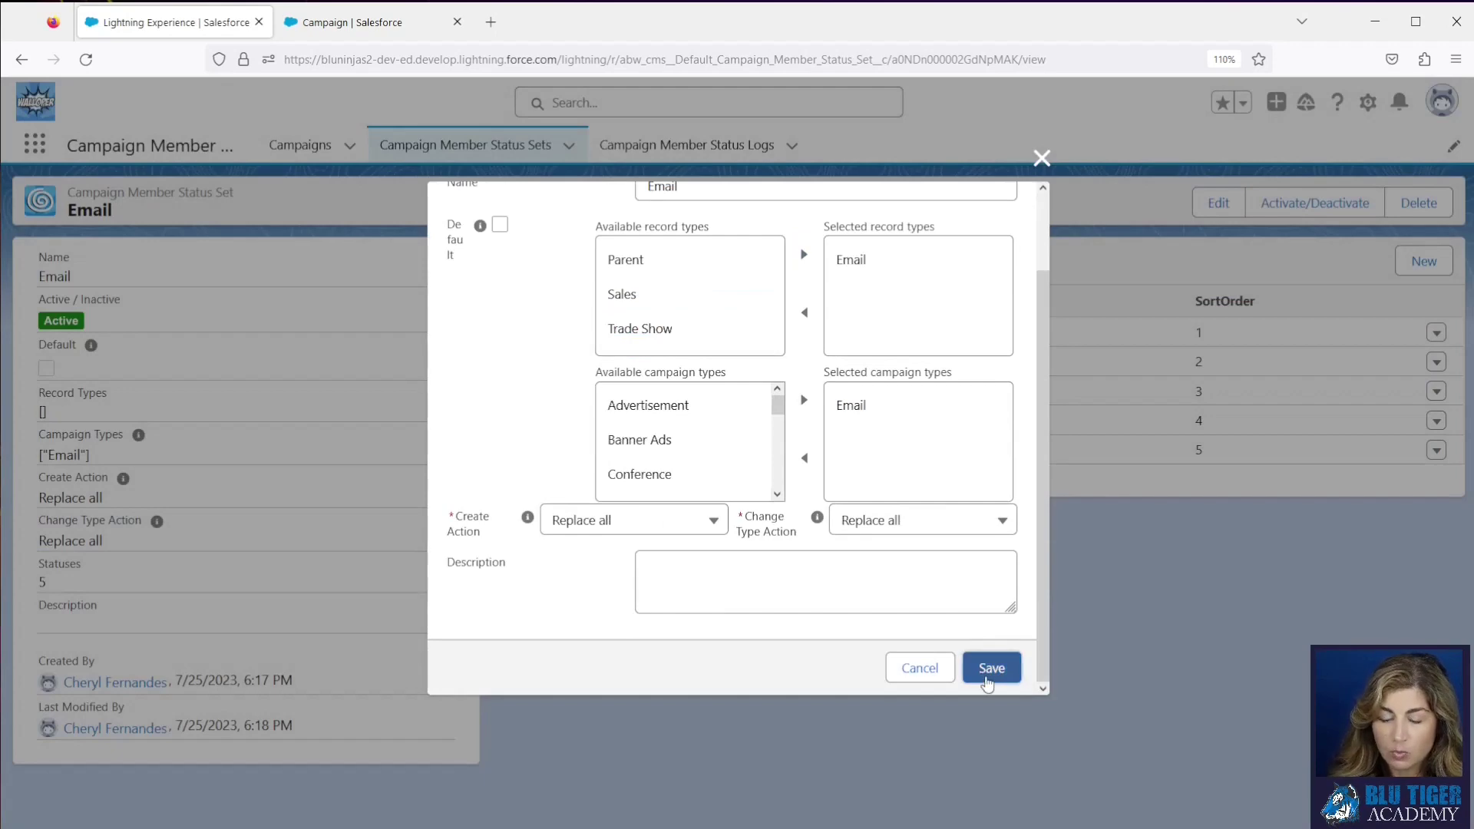
pyautogui.click(990, 668)
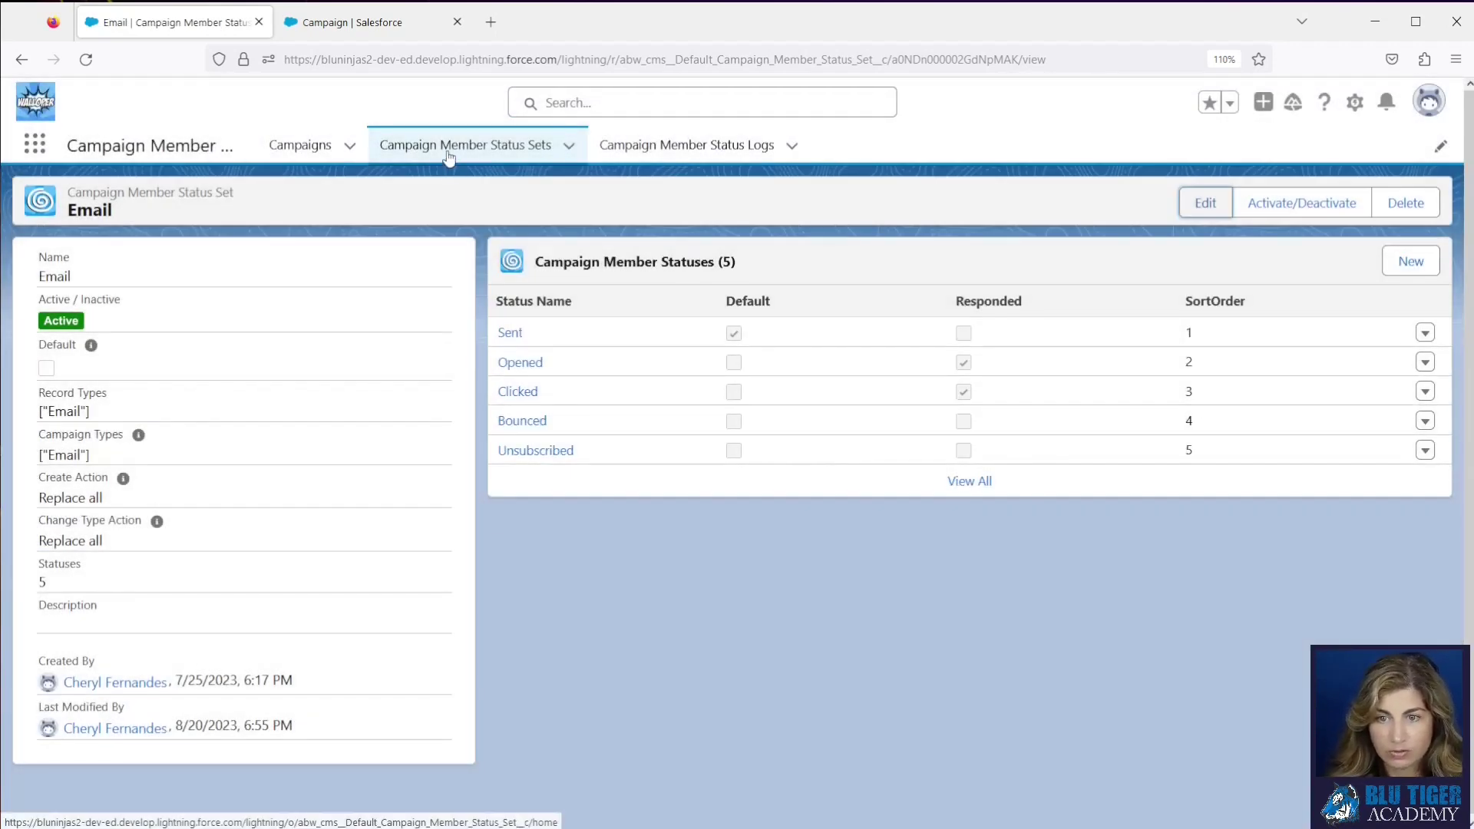
# Start a new campaign member status set and select Sales as its record type
pyautogui.click(449, 153)
pyautogui.click(1223, 203)
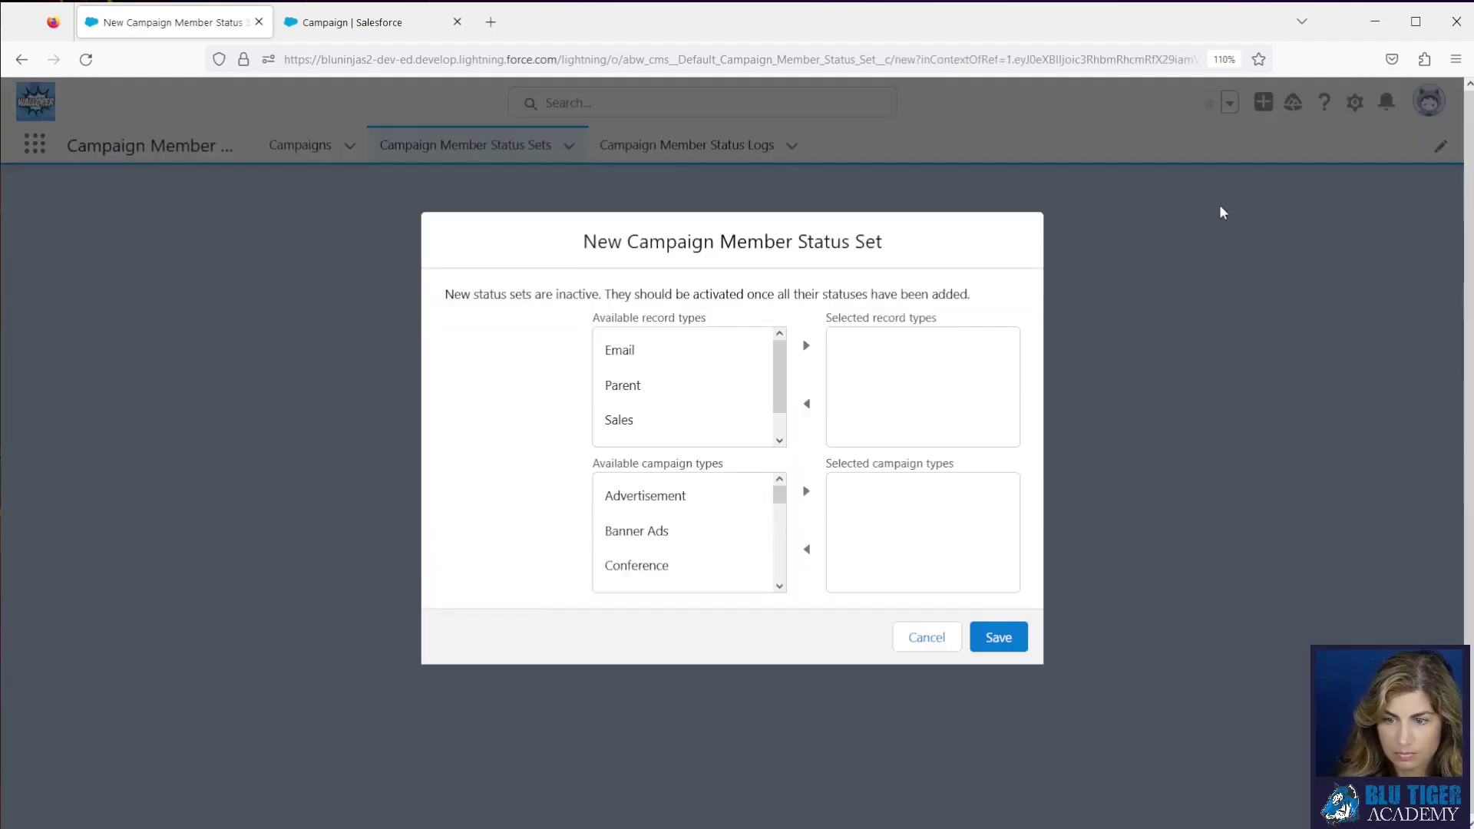
pyautogui.click(657, 419)
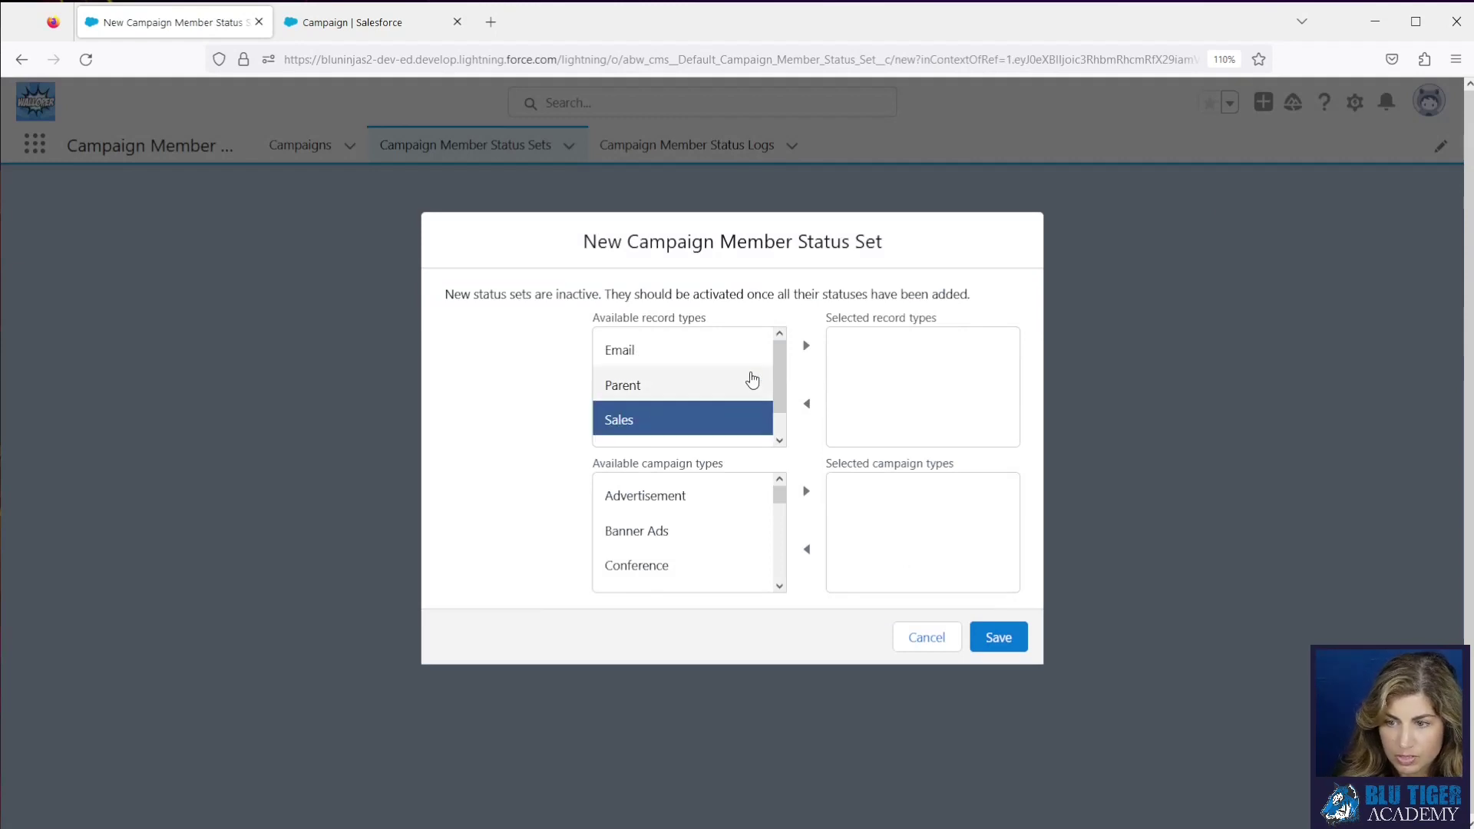
pyautogui.click(807, 308)
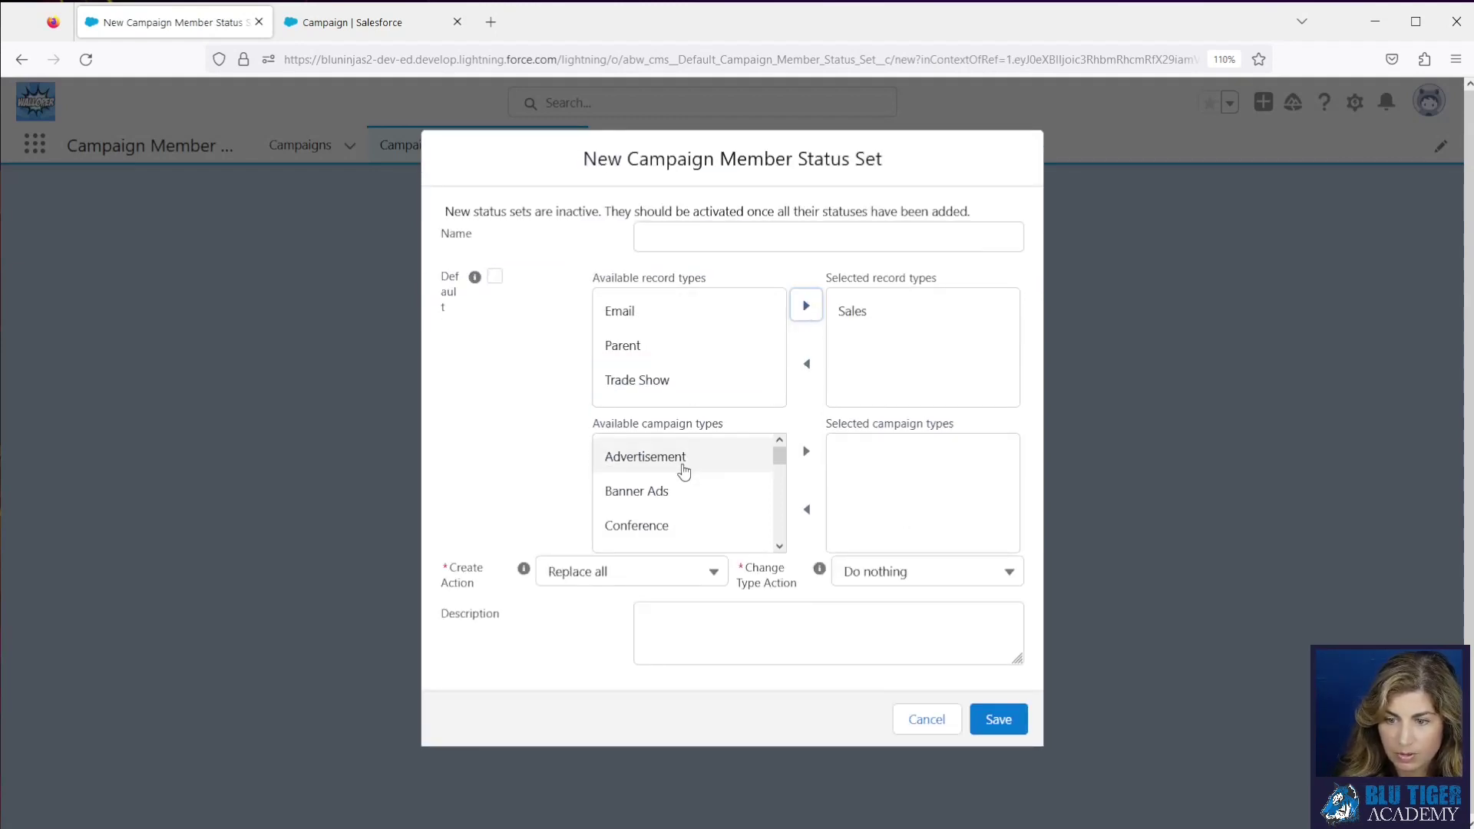
# Select Prospecting, Referral Program, Telemarketing and Sales Support as the new set's campaign types, name the set Sales and save it
pyautogui.scroll(-3, 682, 464)
pyautogui.click(679, 534)
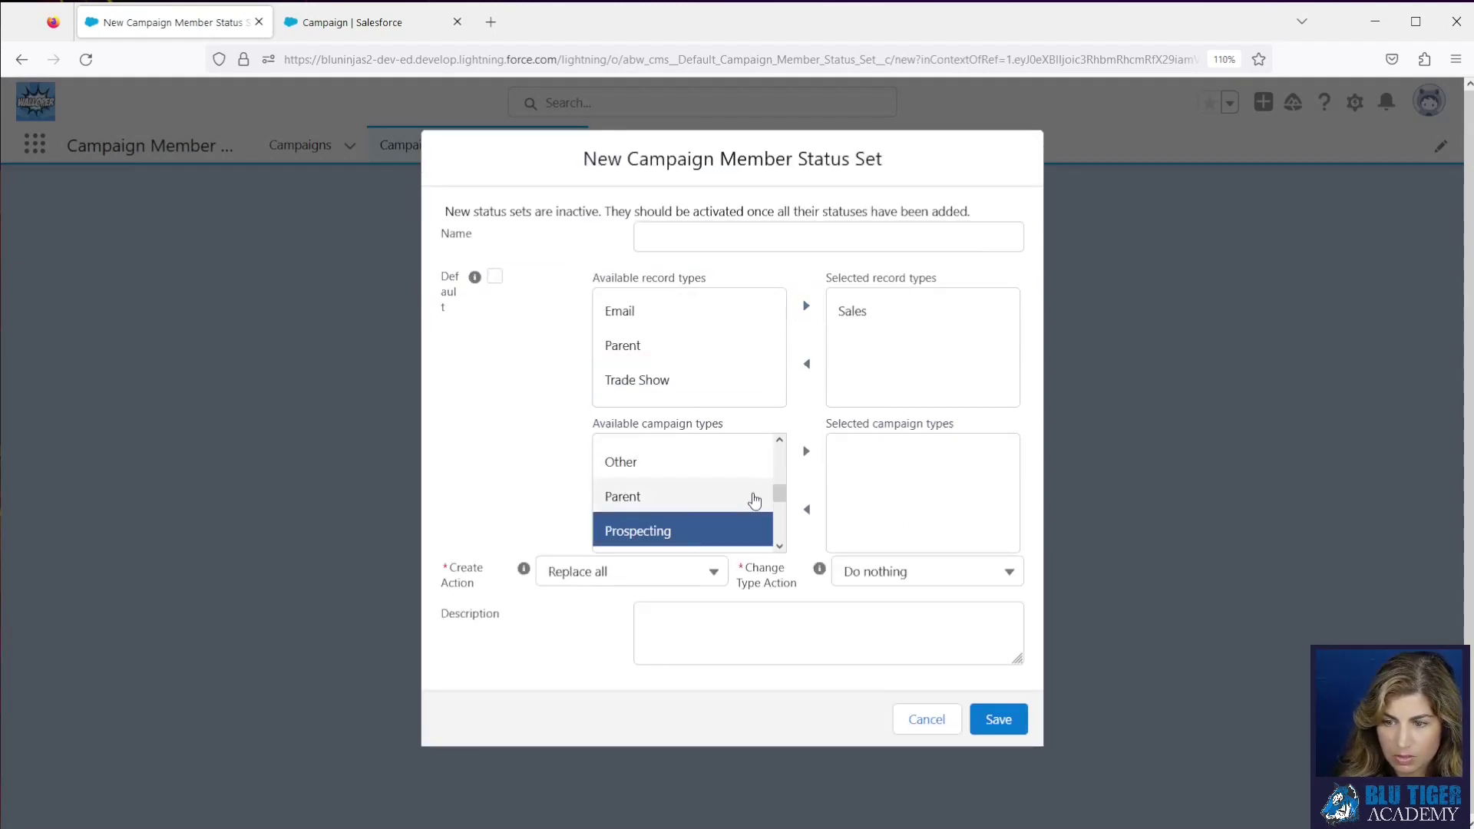
pyautogui.click(806, 452)
pyautogui.scroll(-3, 771, 482)
pyautogui.click(714, 467)
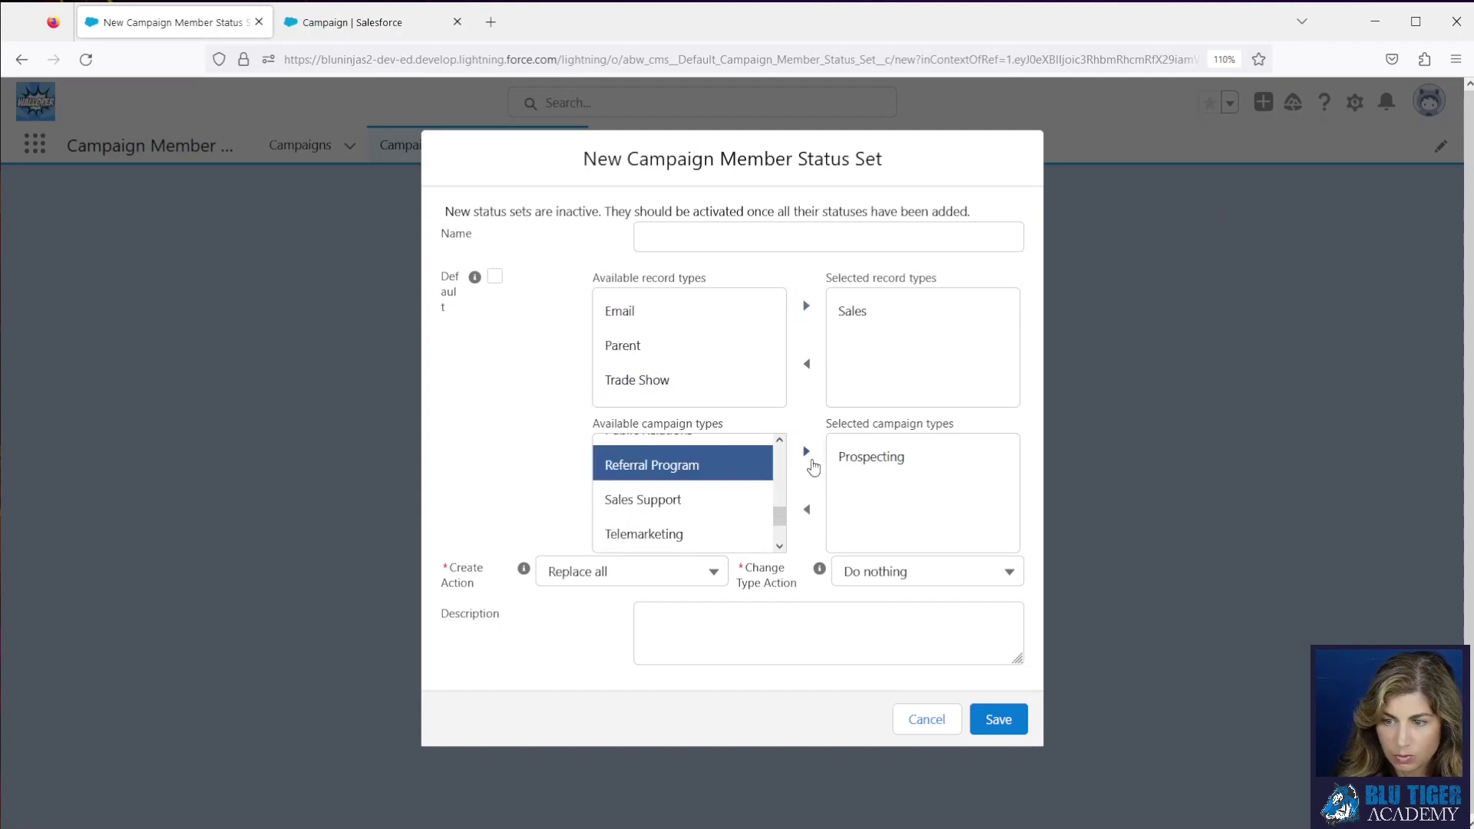
pyautogui.click(807, 451)
pyautogui.click(743, 500)
pyautogui.click(806, 453)
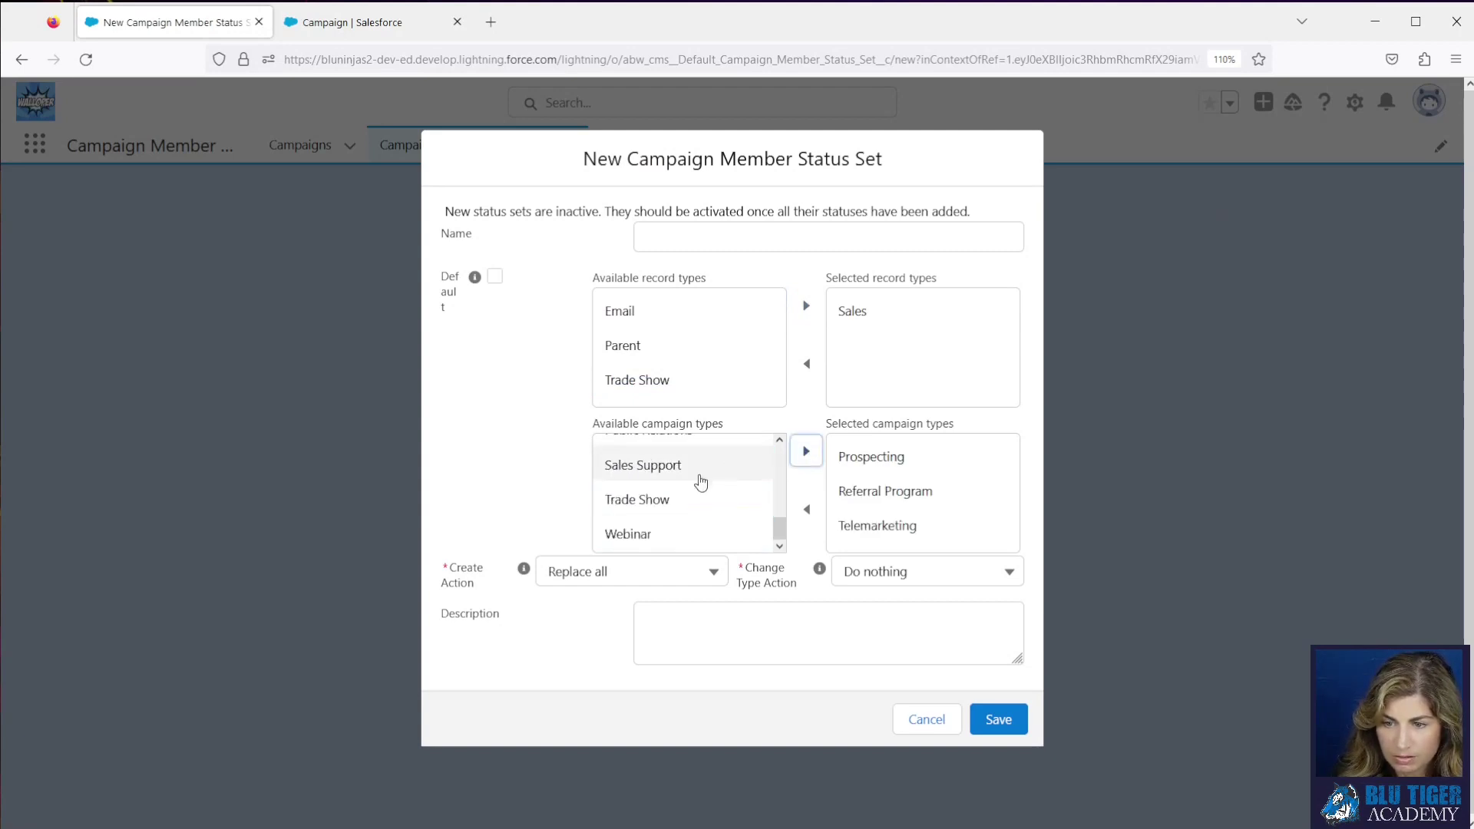
pyautogui.click(699, 469)
pyautogui.click(807, 452)
pyautogui.click(637, 232)
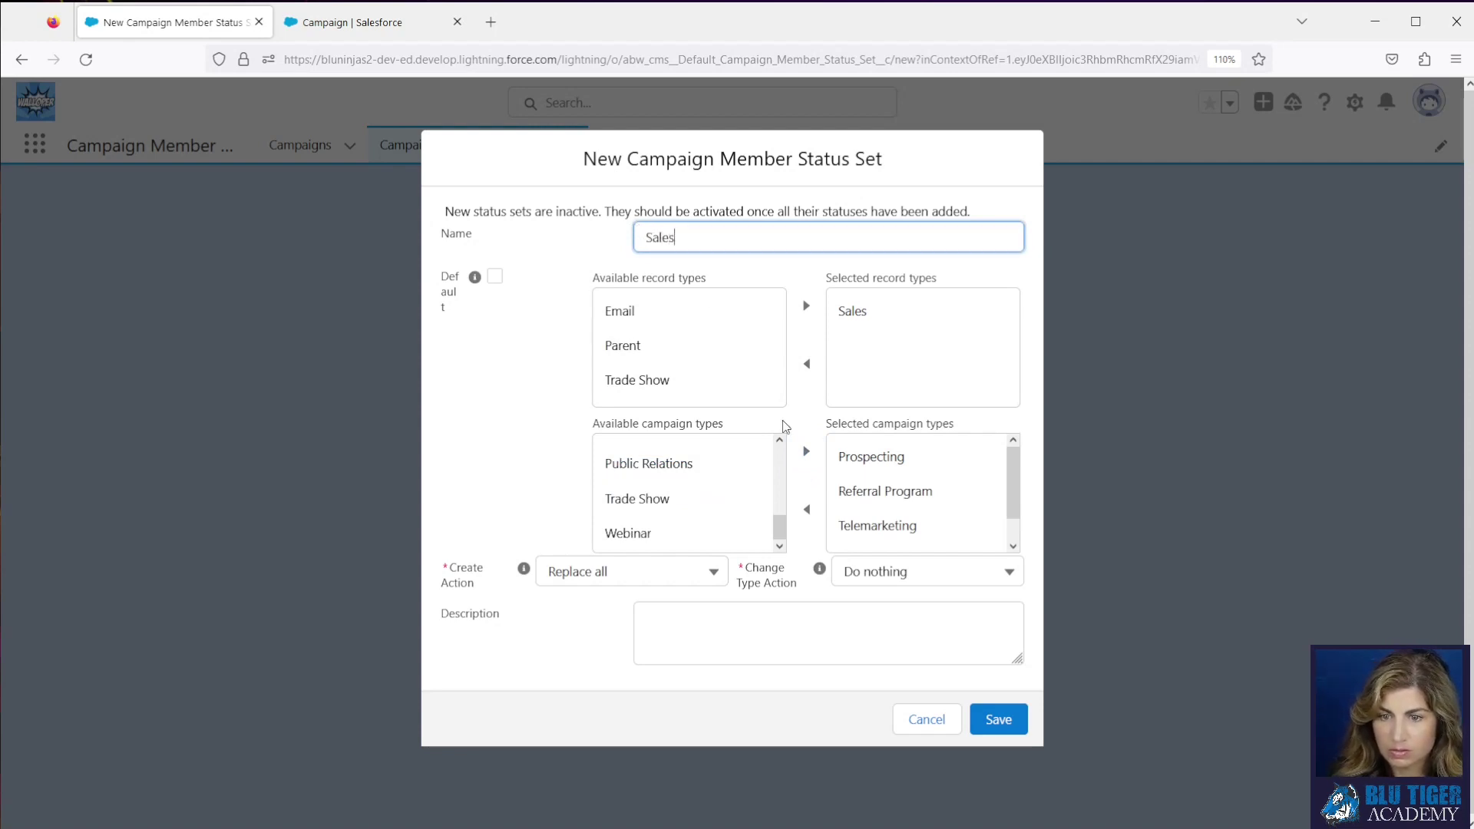
pyautogui.click(974, 714)
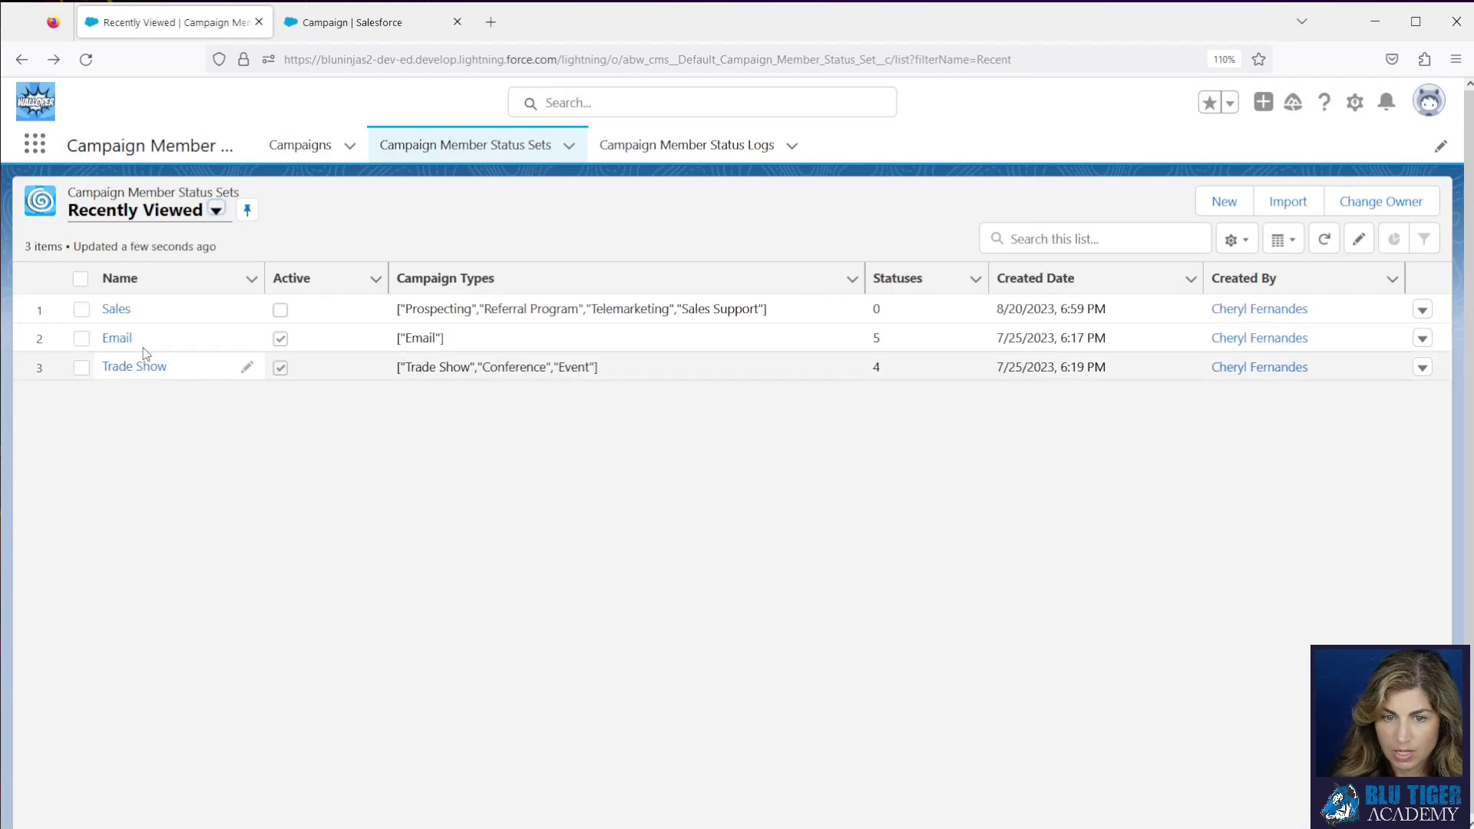
# Open the Sales status set and add a member status named Need to Call, saving it and continuing with another new status
pyautogui.click(117, 309)
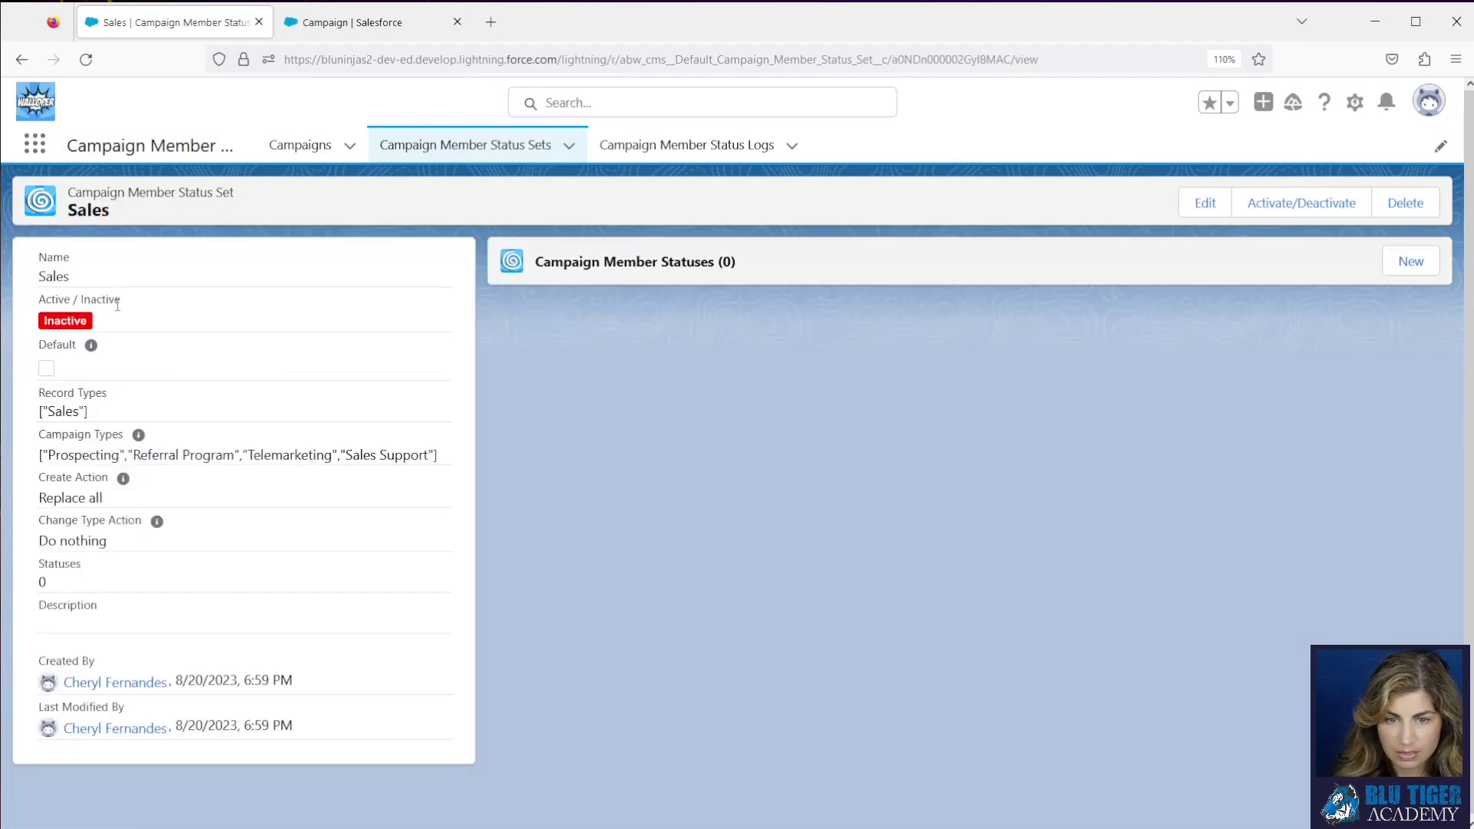
pyautogui.click(1406, 263)
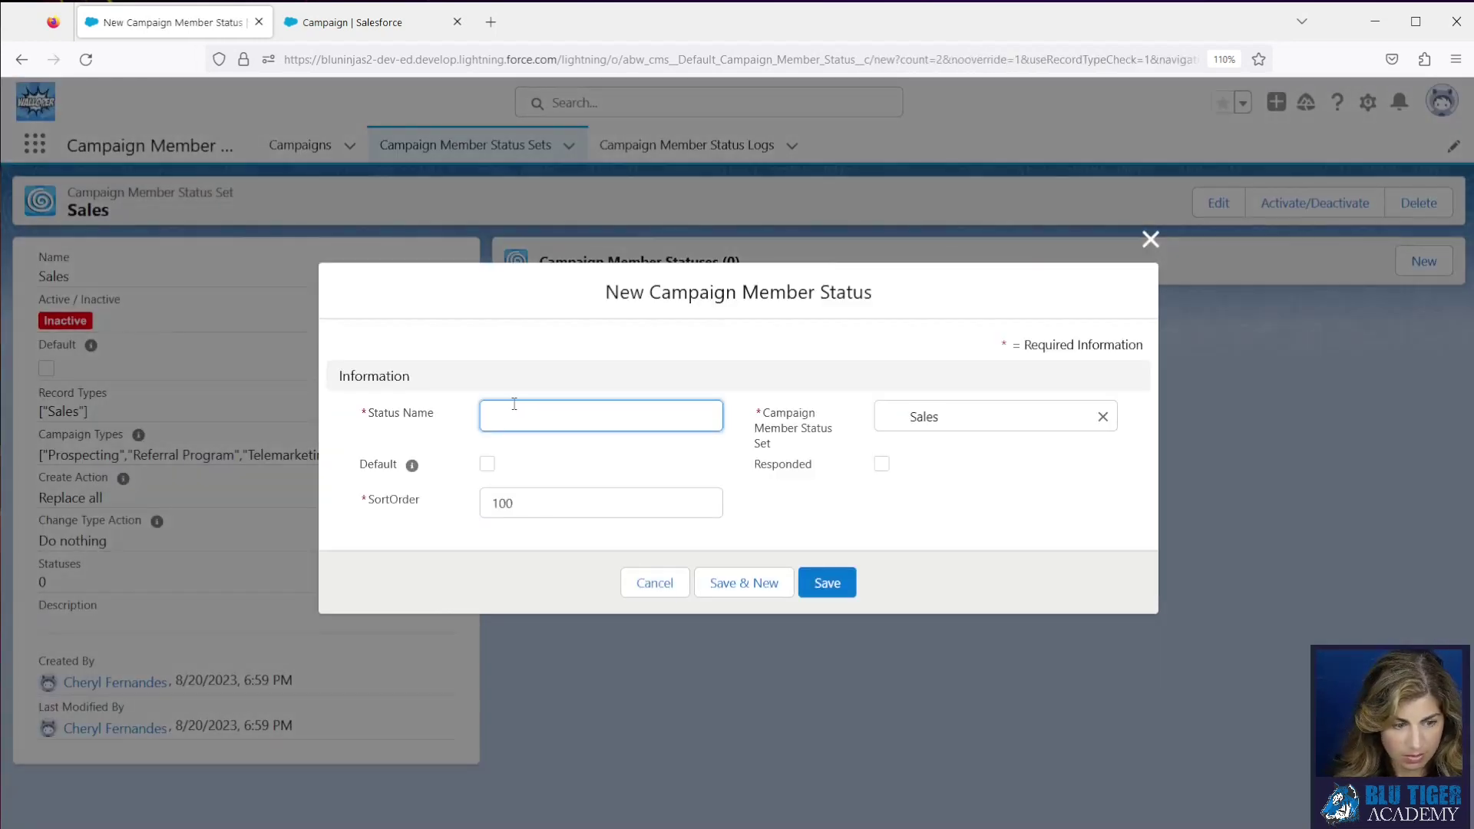
pyautogui.write('Need to Call')
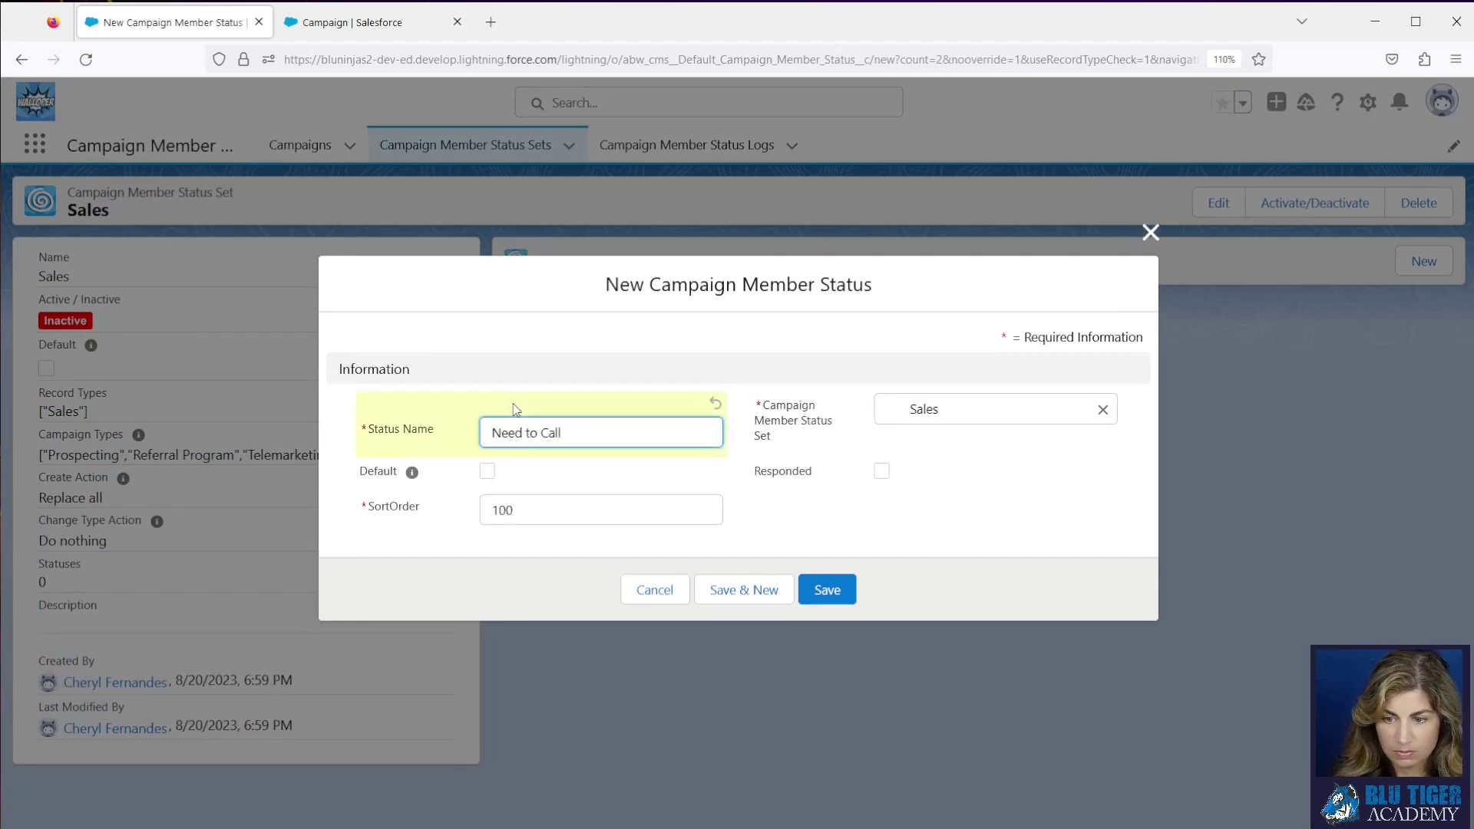
pyautogui.click(718, 591)
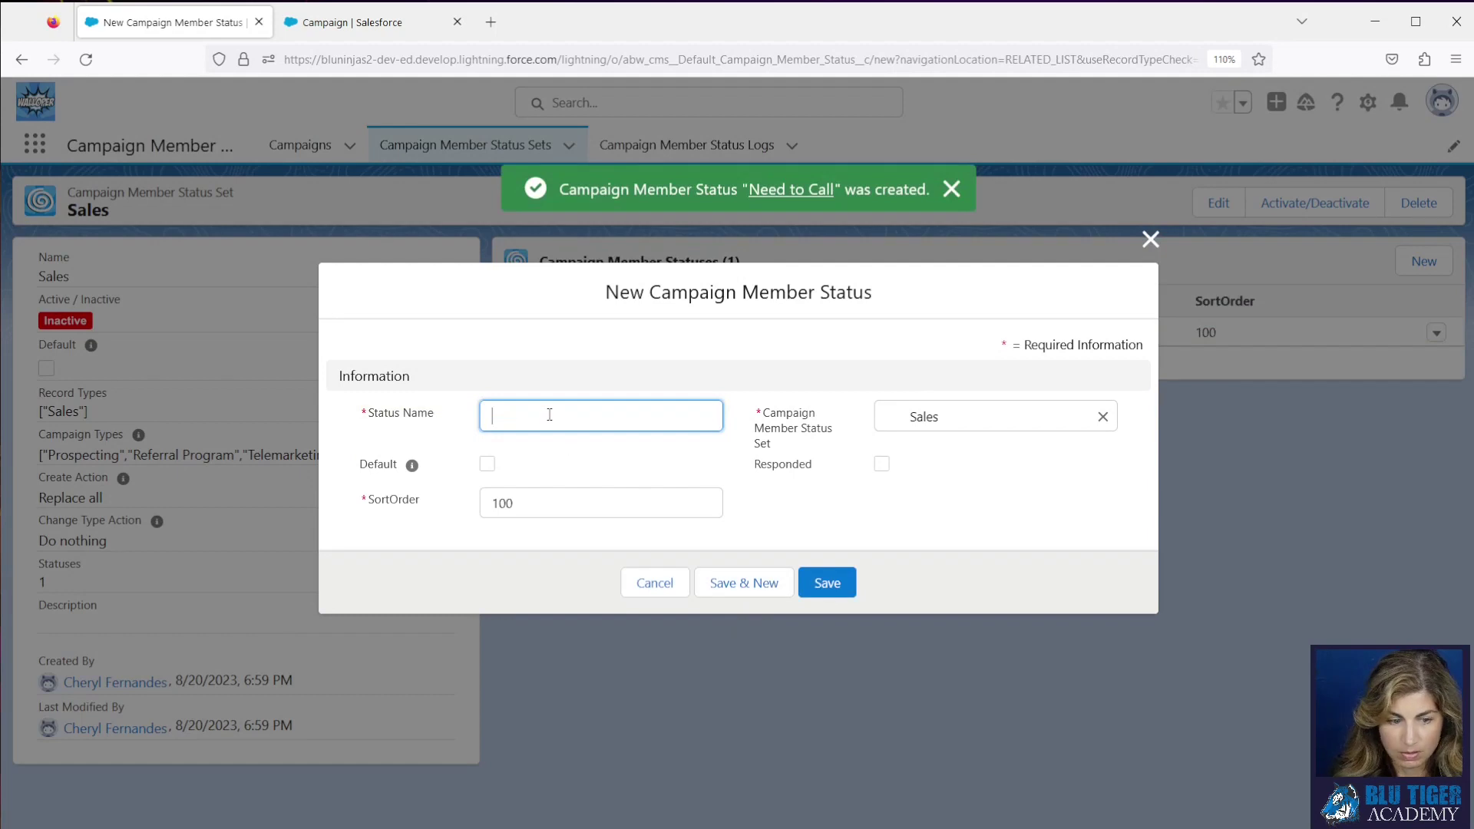
# Name the next Sales member status Left Voicemail and set its sort order to 200
pyautogui.write('LEft')
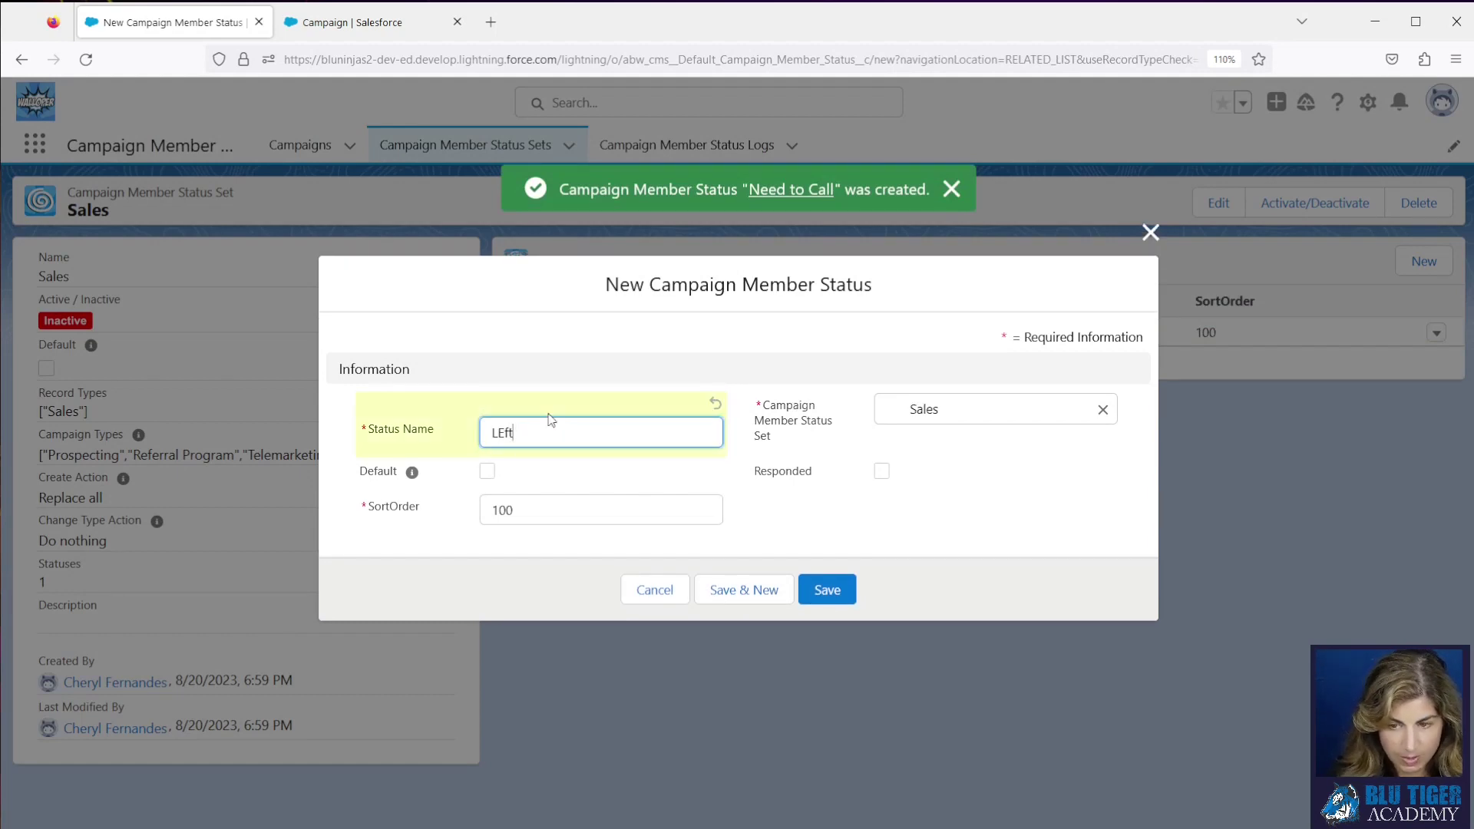
pyautogui.write('ft Voic')
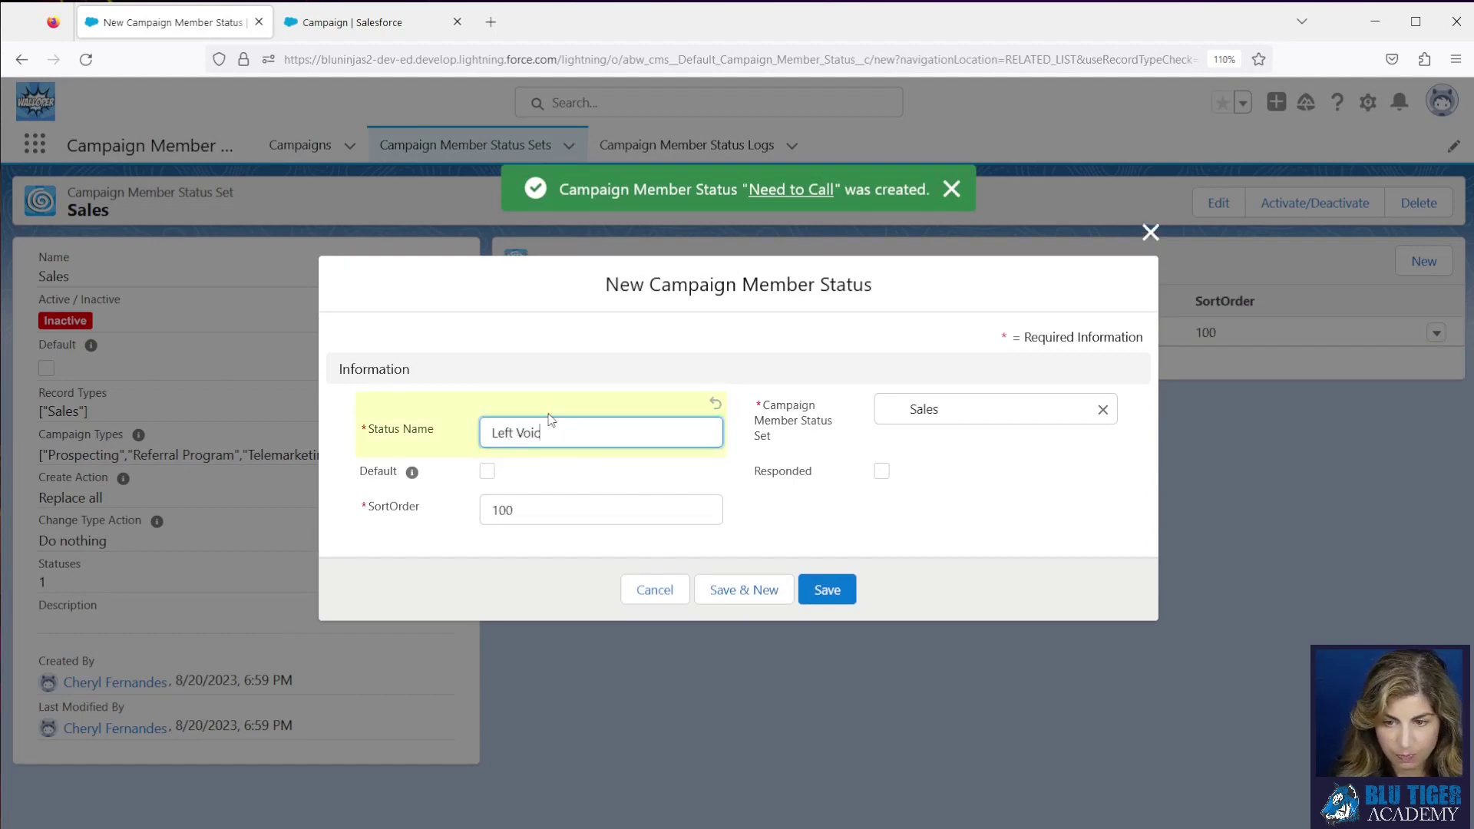
pyautogui.write('mail')
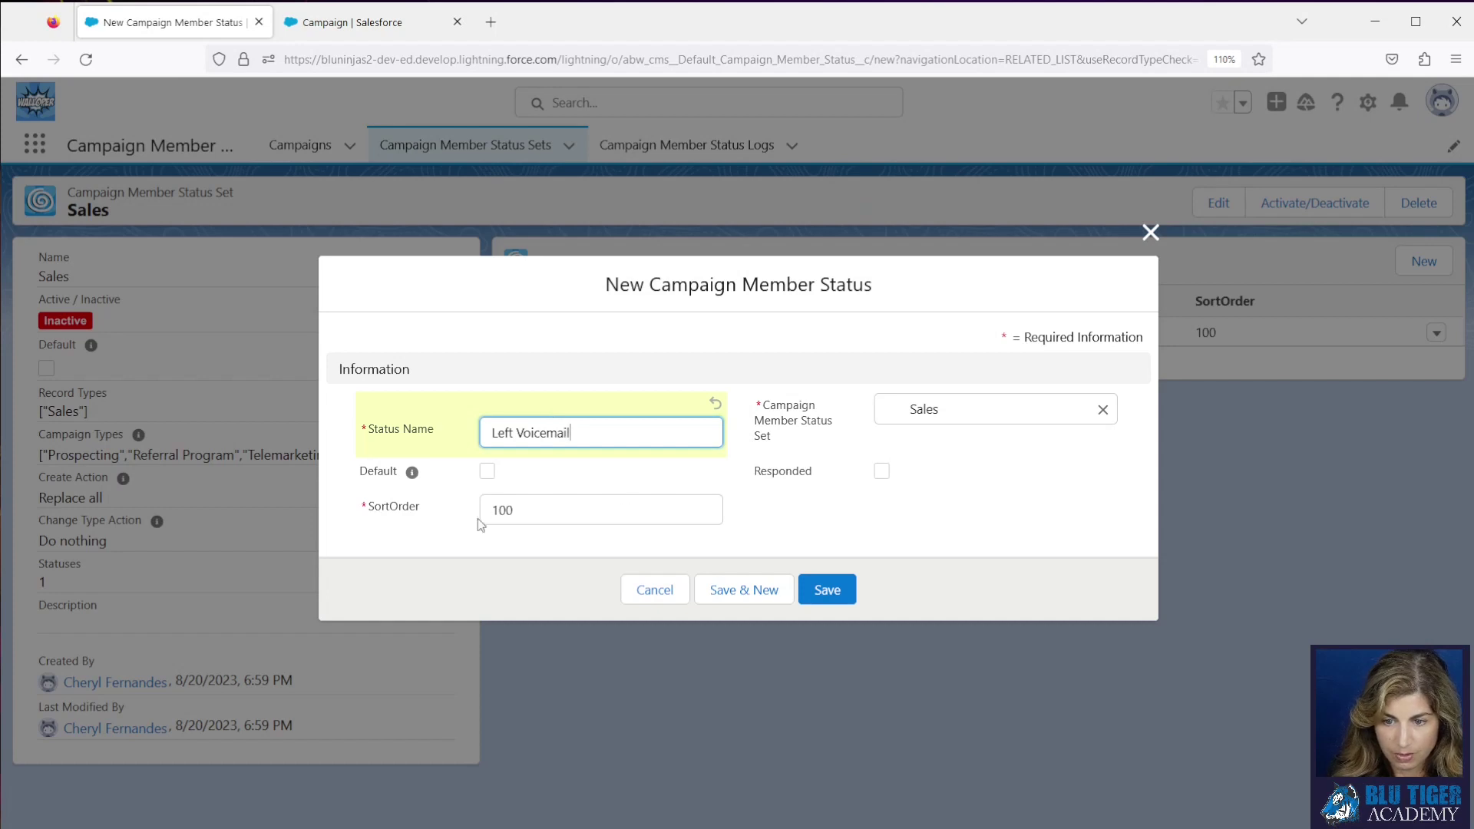
pyautogui.click(495, 510)
pyautogui.press('Delete')
pyautogui.write('2')
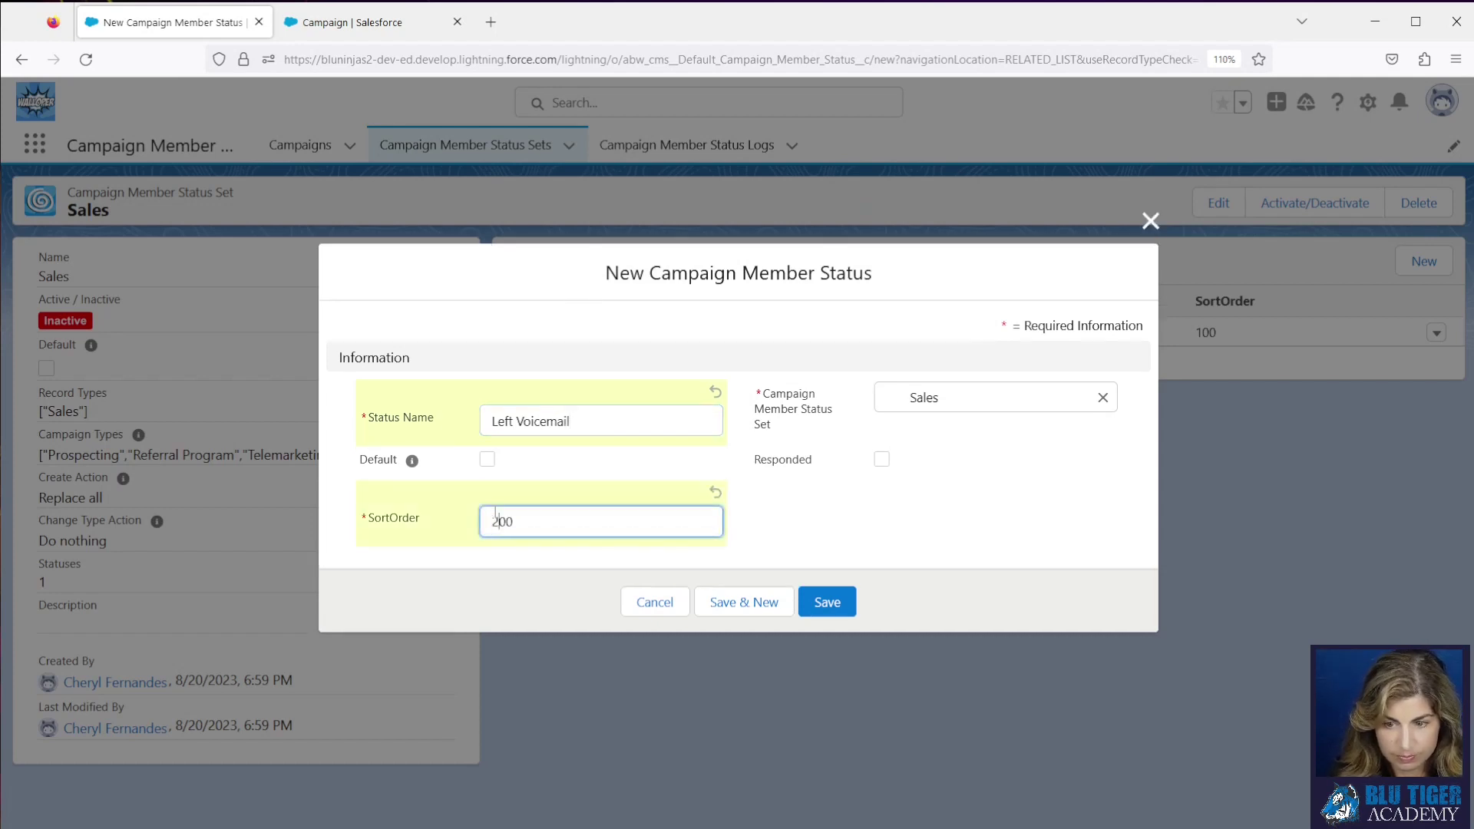
# Save the Left Voicemail status, and add a Scheduled Meeting status to the Sales set, marked as Responded with sort order 300
pyautogui.click(753, 602)
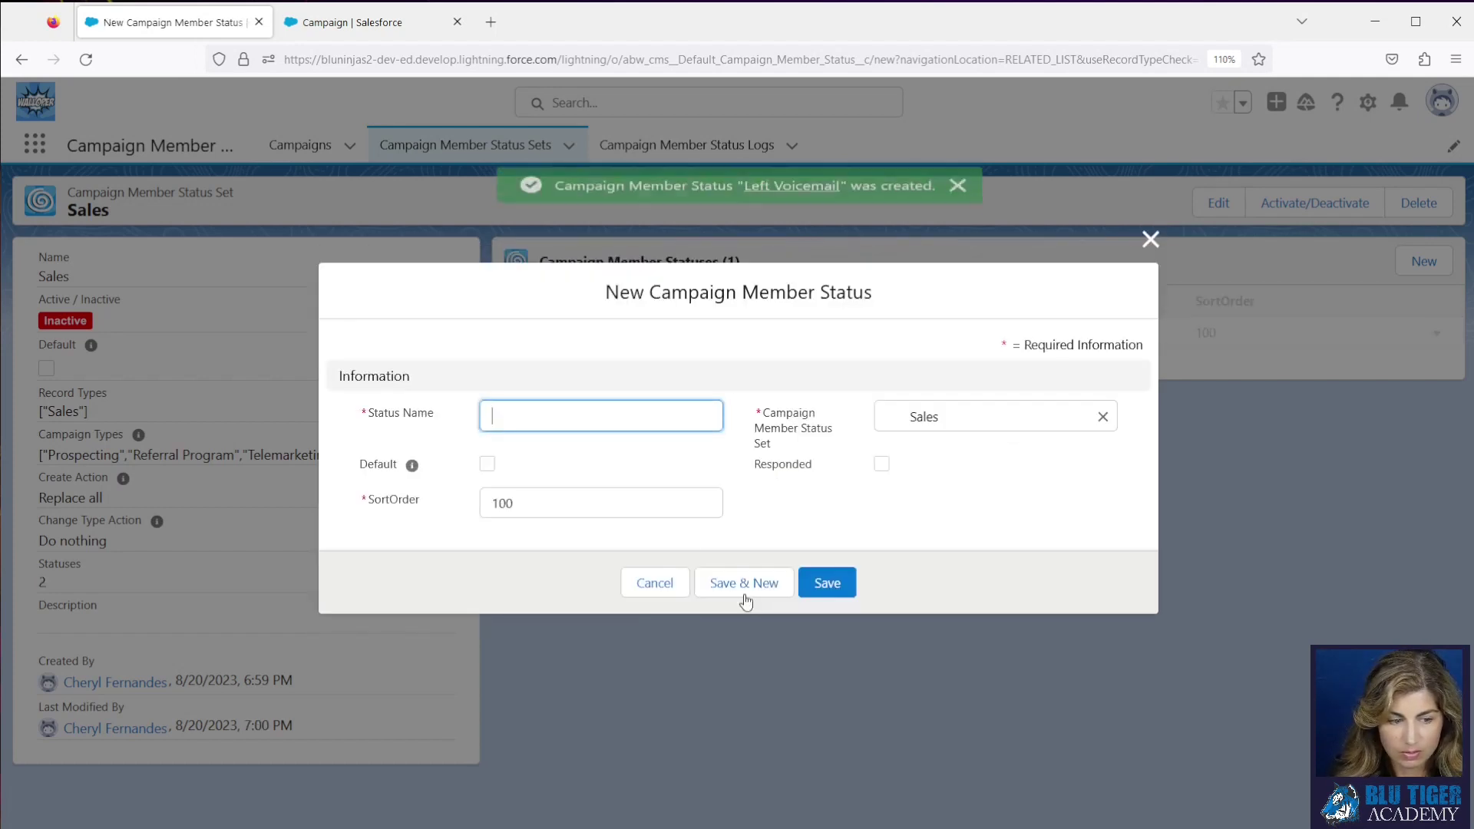
pyautogui.write('Scheduled Me')
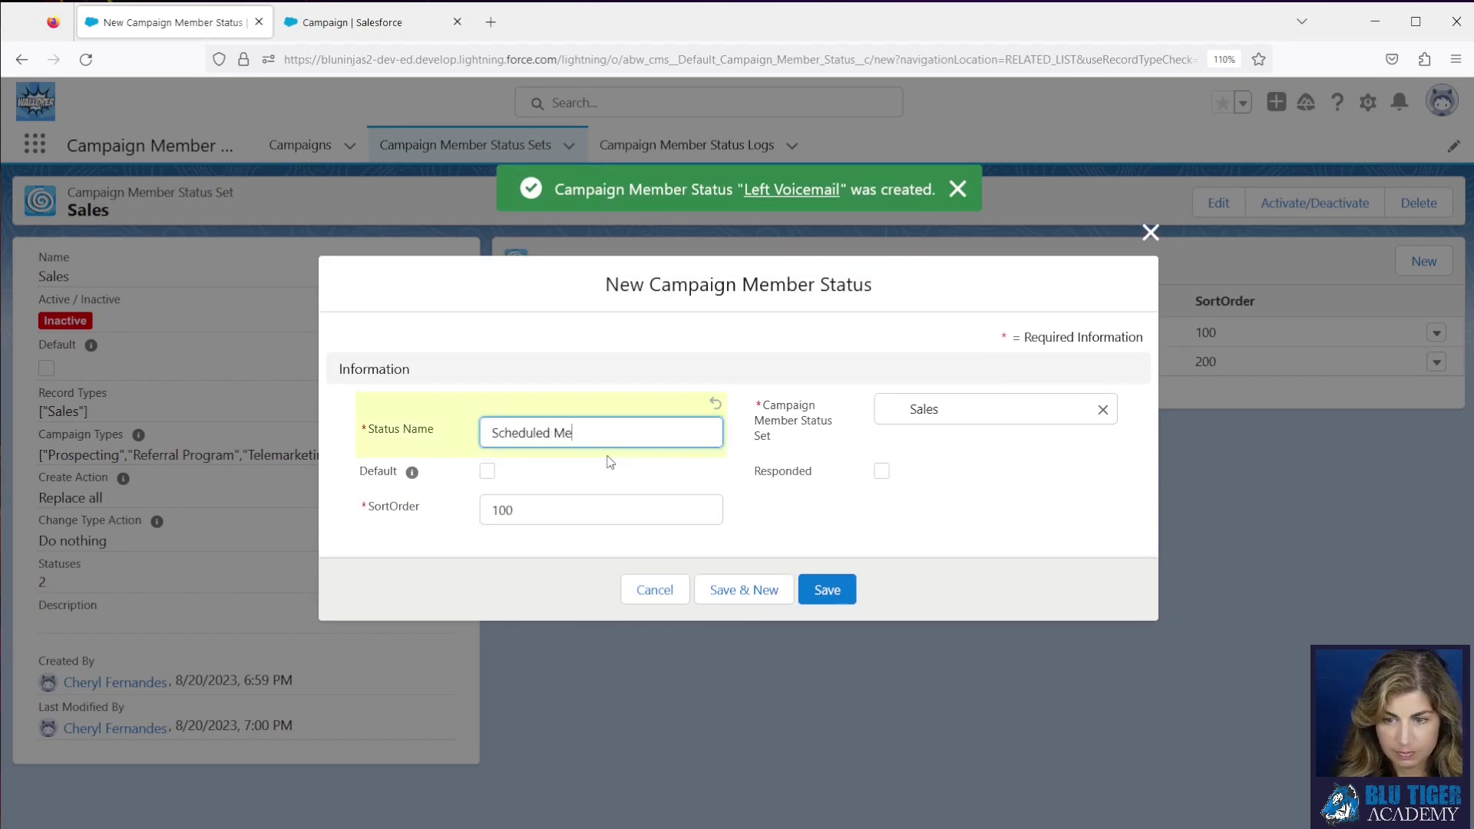
pyautogui.write('eting')
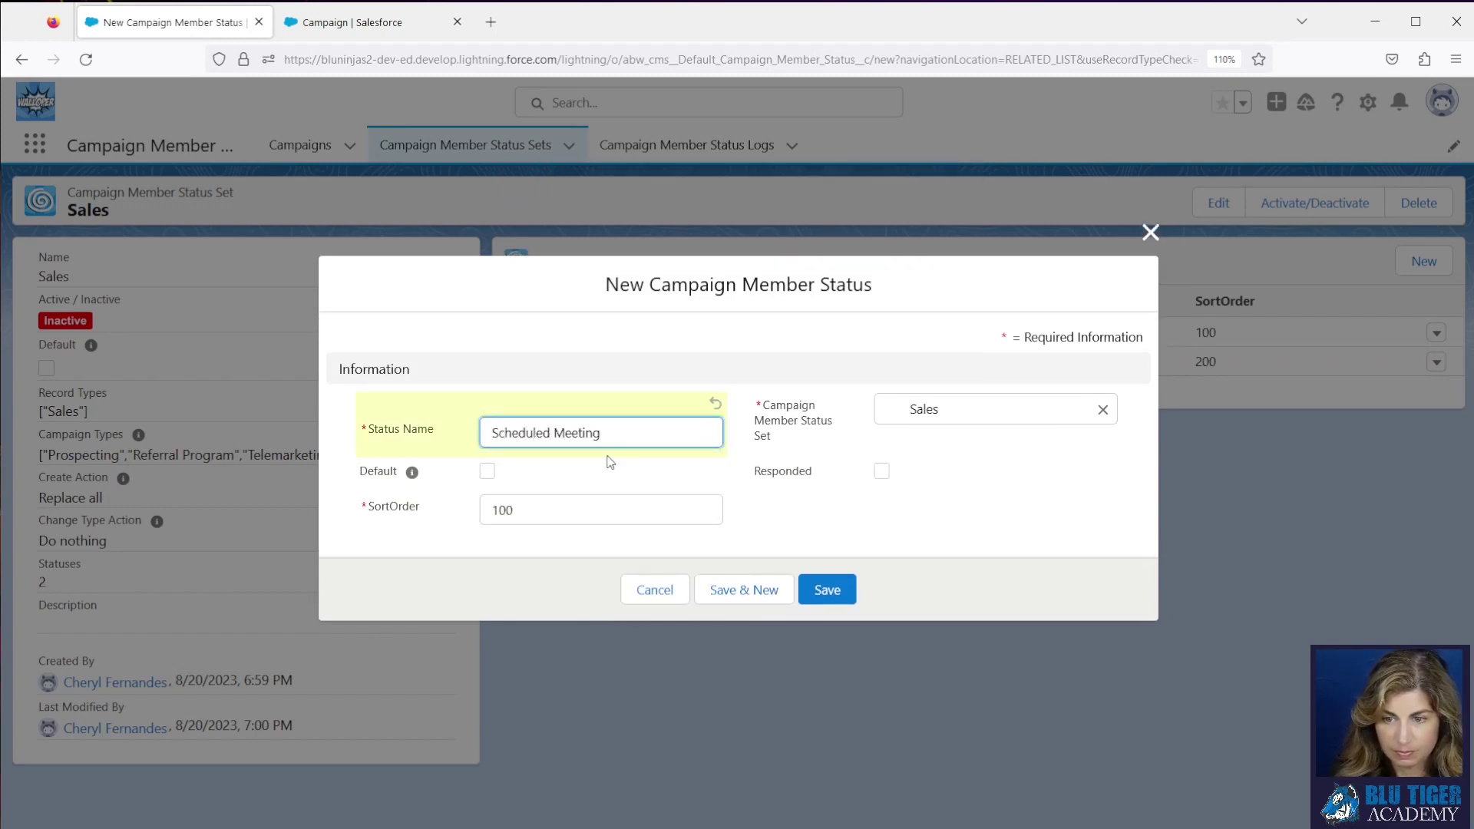
pyautogui.click(881, 472)
pyautogui.click(485, 525)
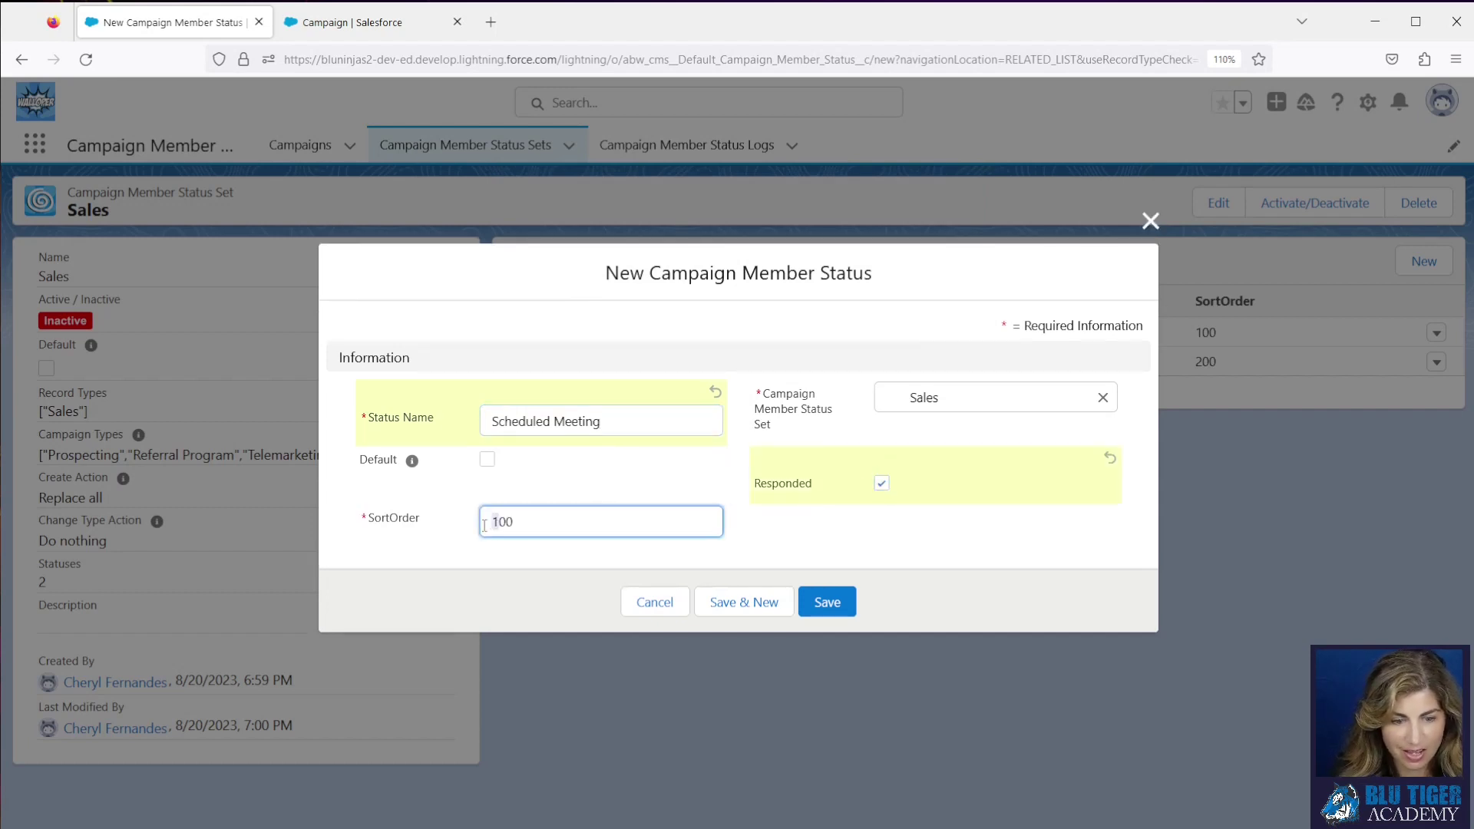
pyautogui.write('3')
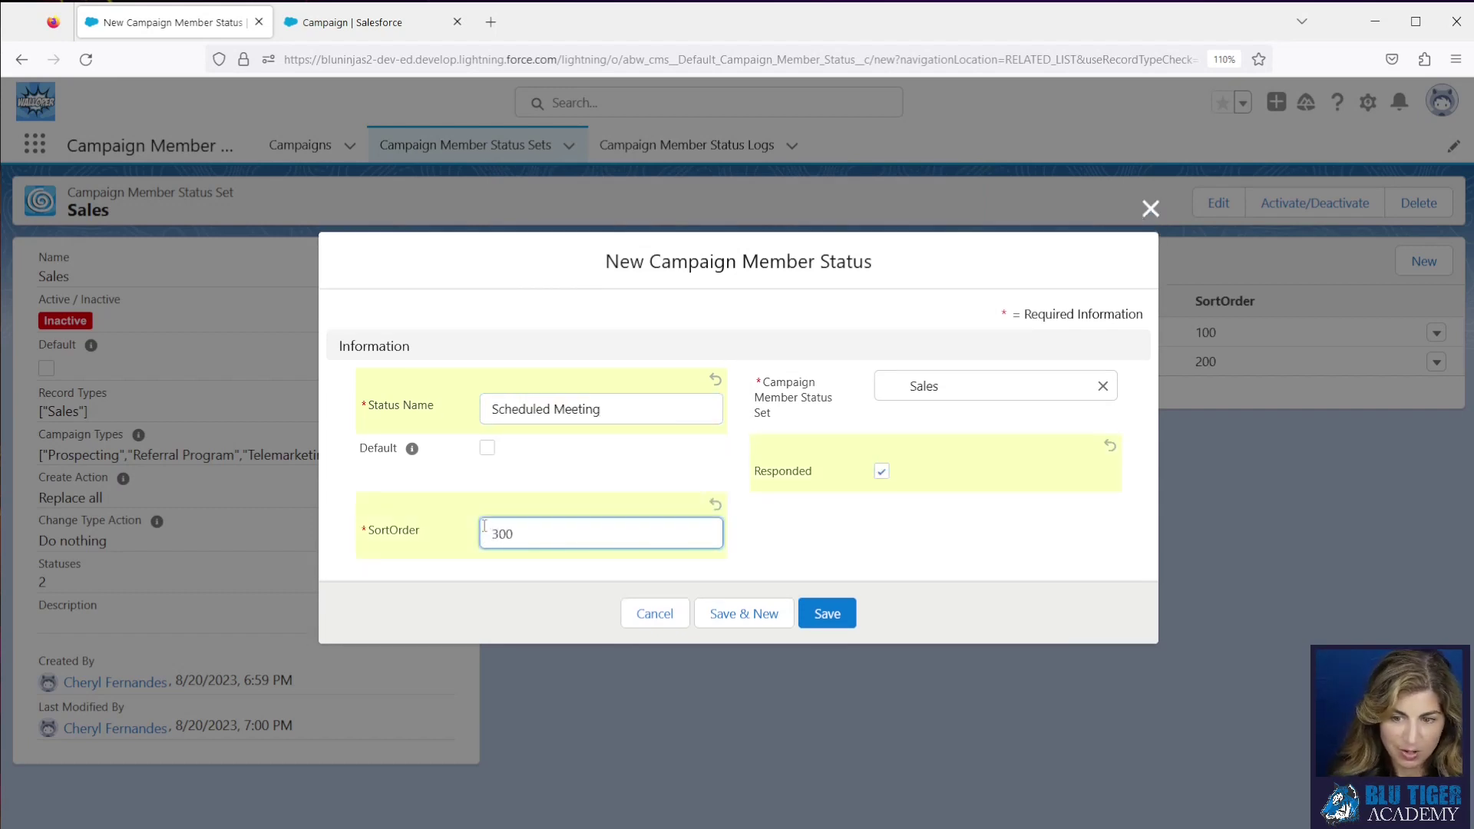
pyautogui.click(751, 614)
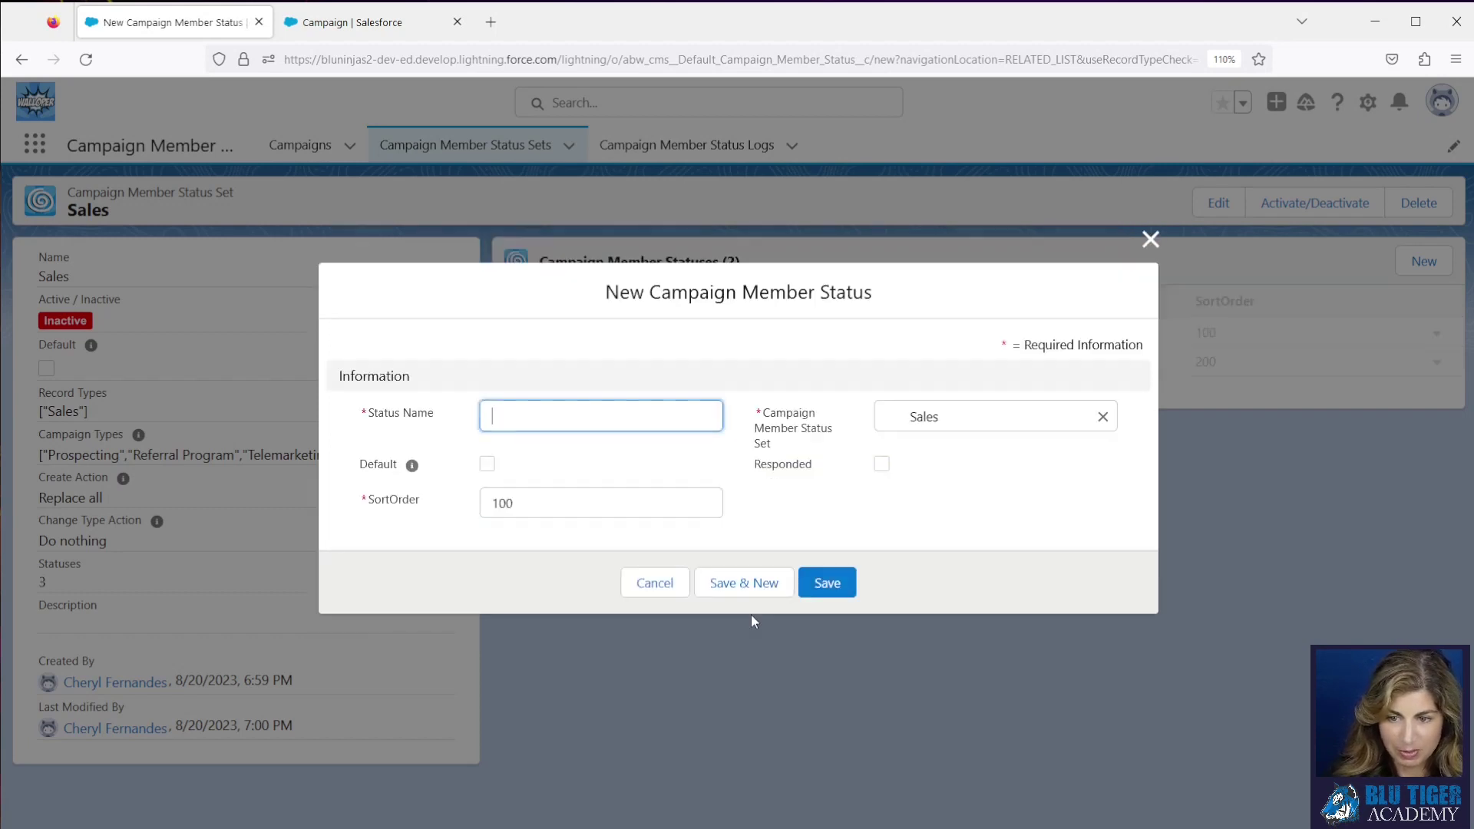
# Add a Bad Phone Number status to the Sales set with sort order 400 and start another new status
pyautogui.write('Bad Phone')
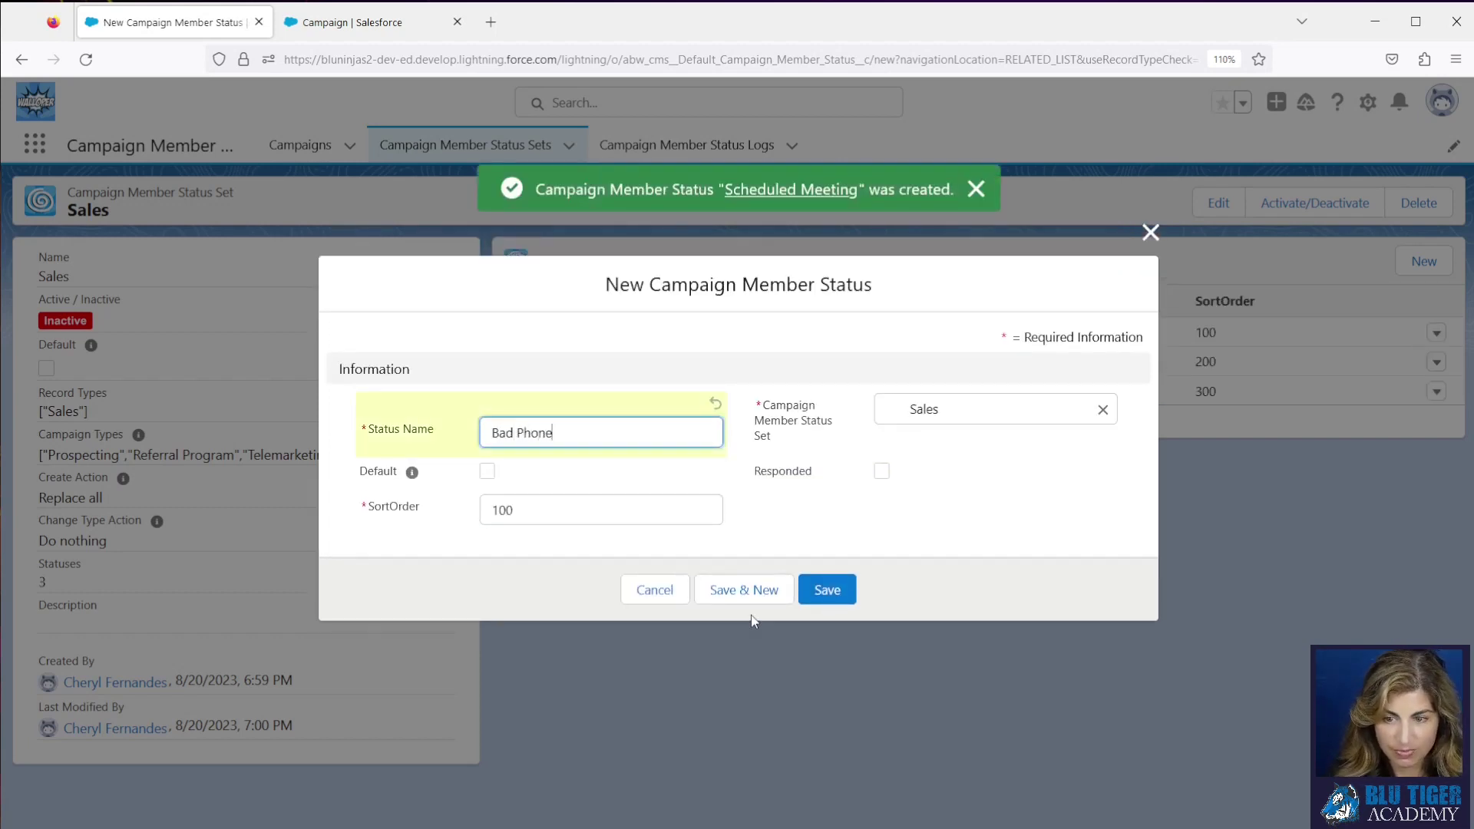
pyautogui.write(' Num')
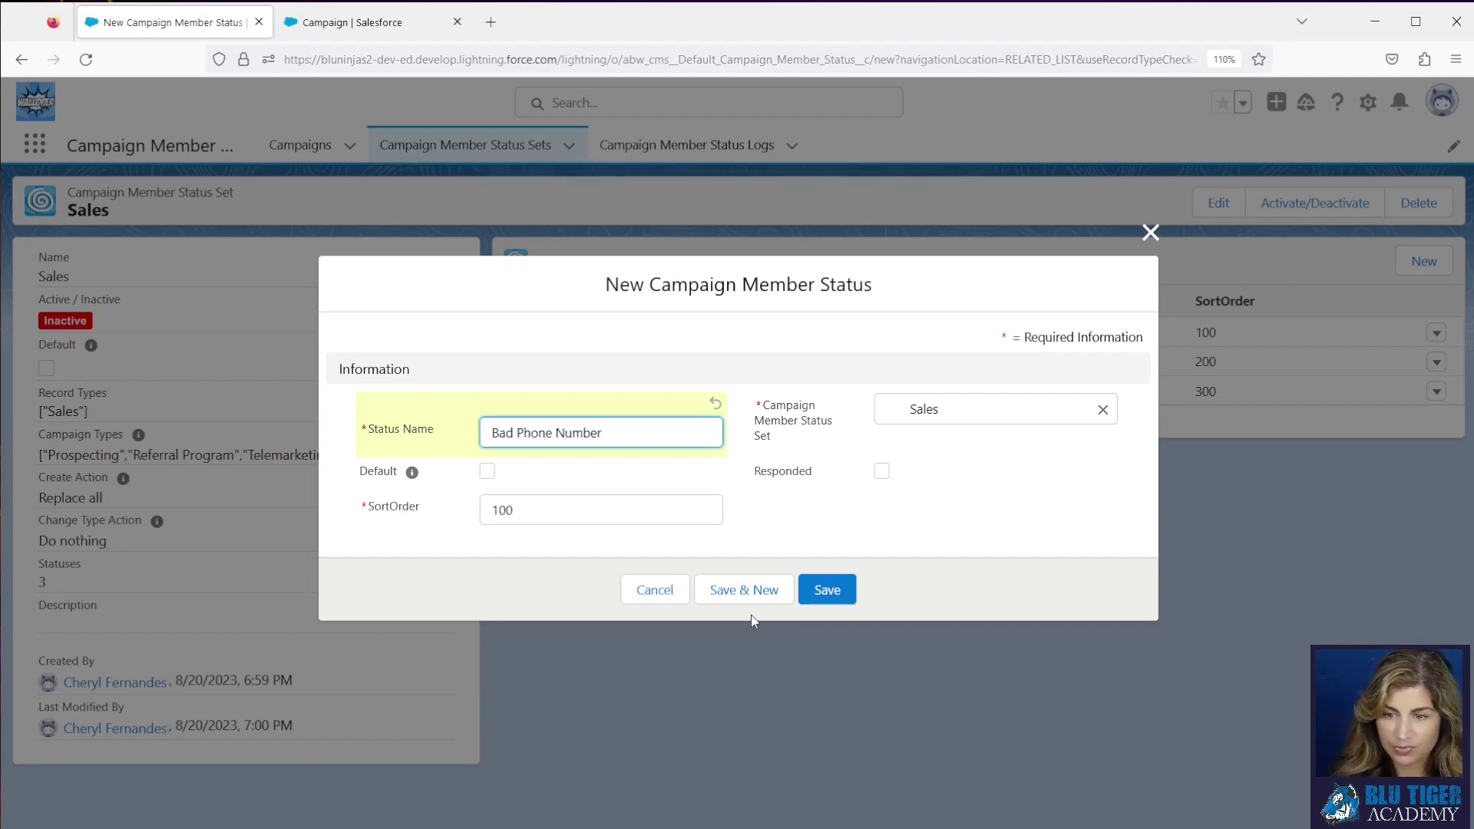
pyautogui.write('ber')
pyautogui.click(488, 516)
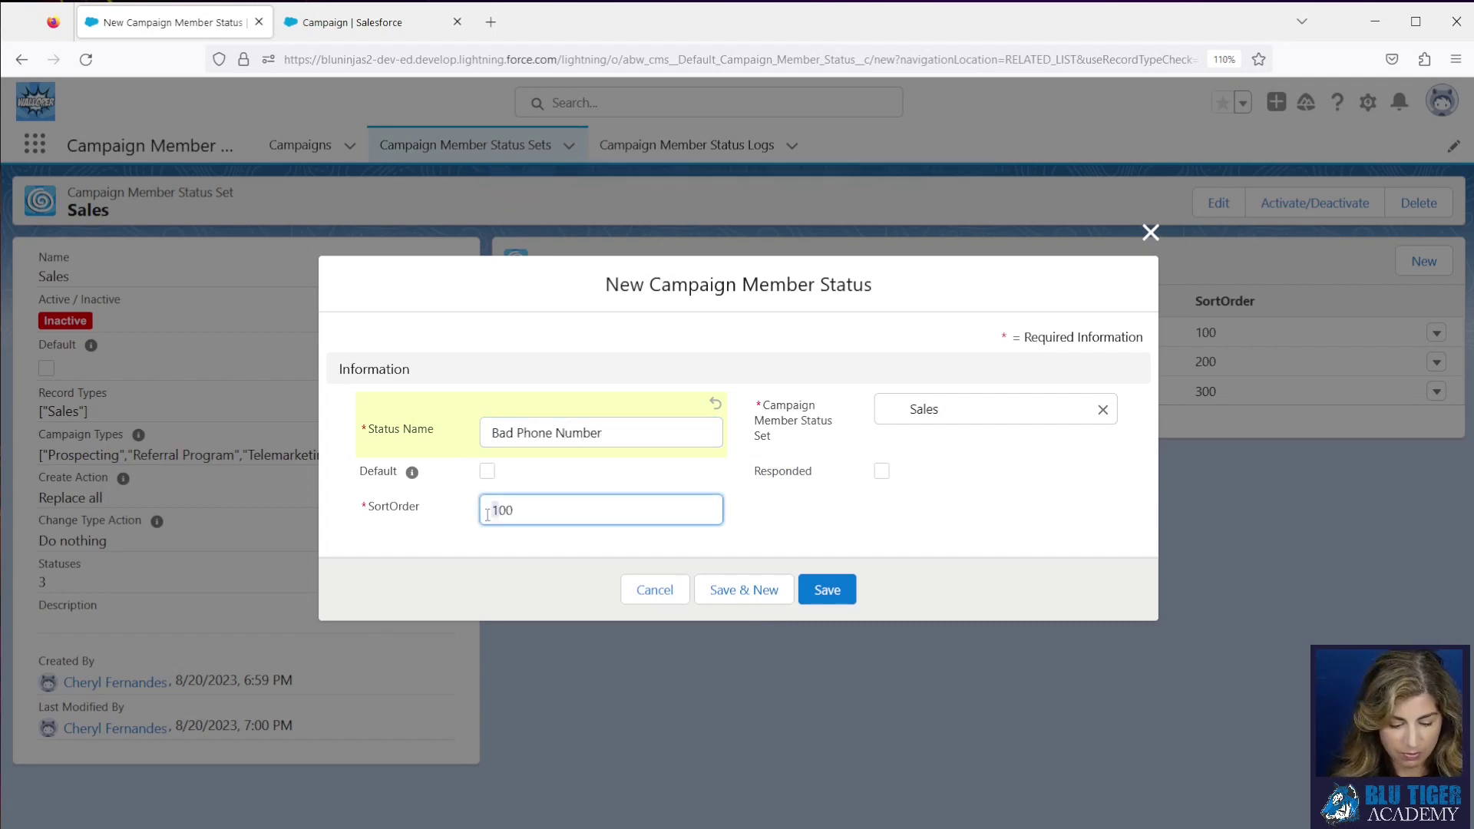
pyautogui.press('Delete')
pyautogui.write('4')
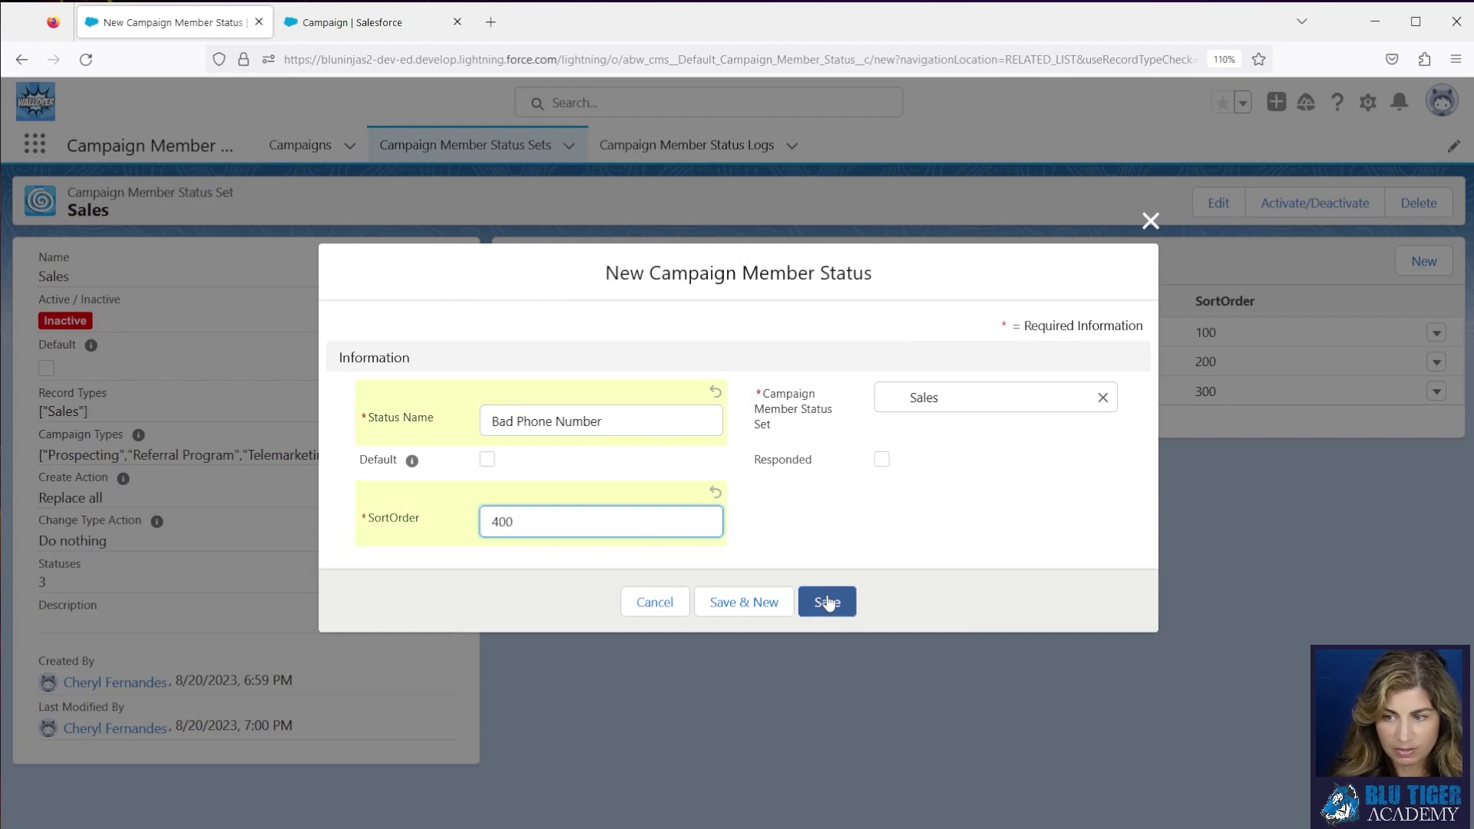
pyautogui.click(784, 603)
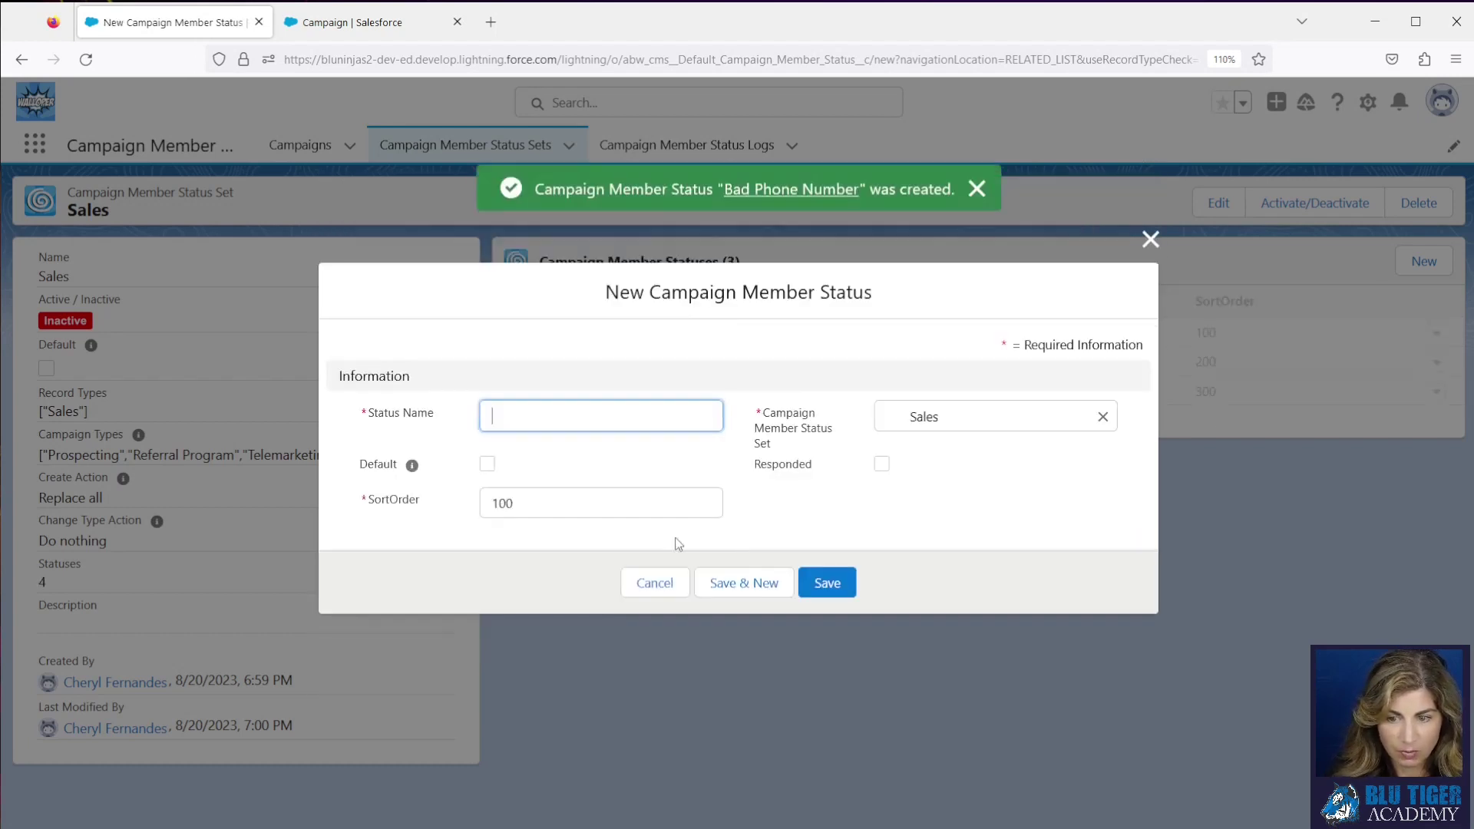
# Add a Declined Meeting status to the Sales set with sort order 500 and save it
pyautogui.write('Declined')
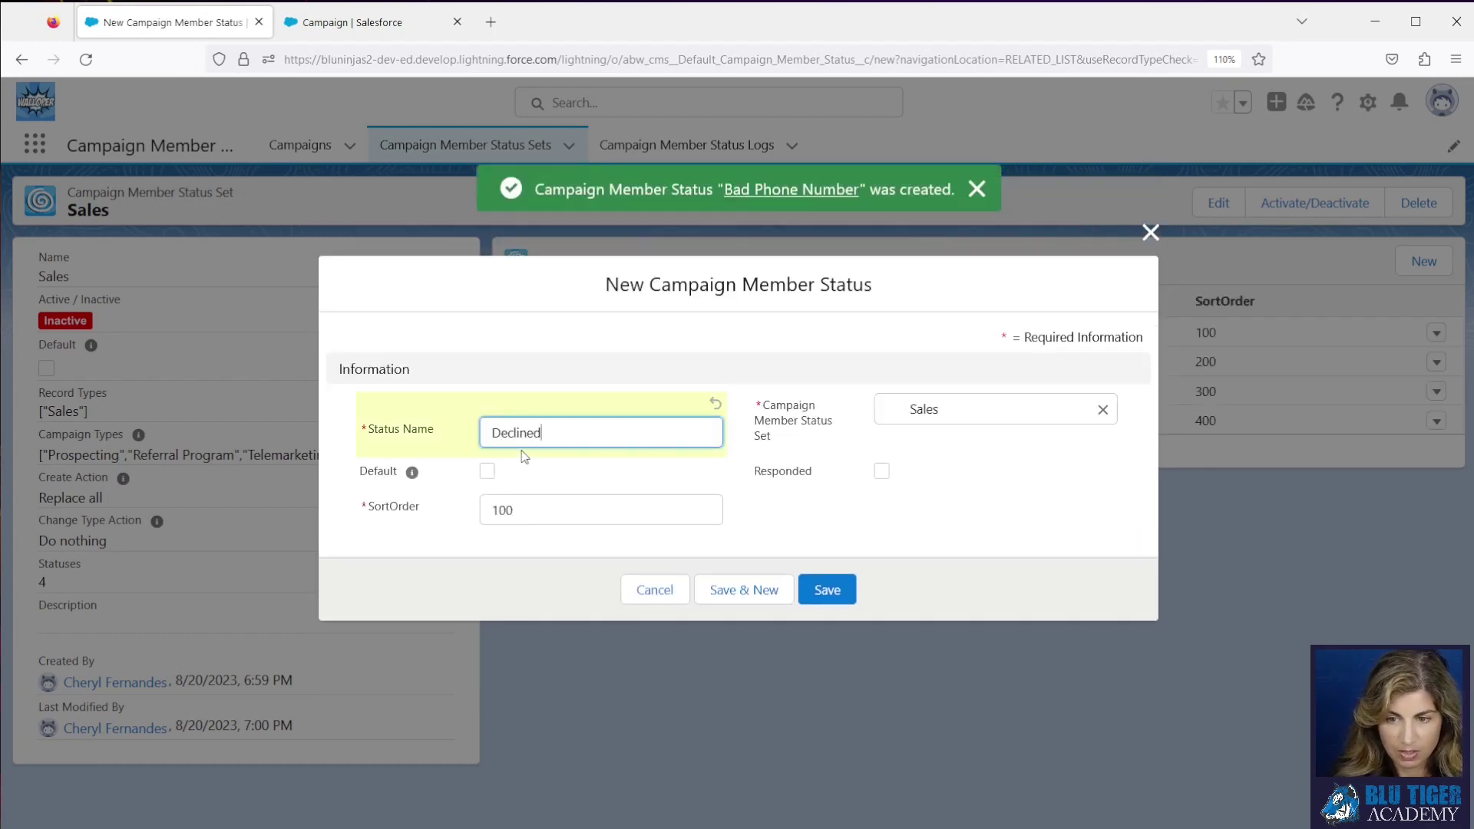
pyautogui.write(' Meeting')
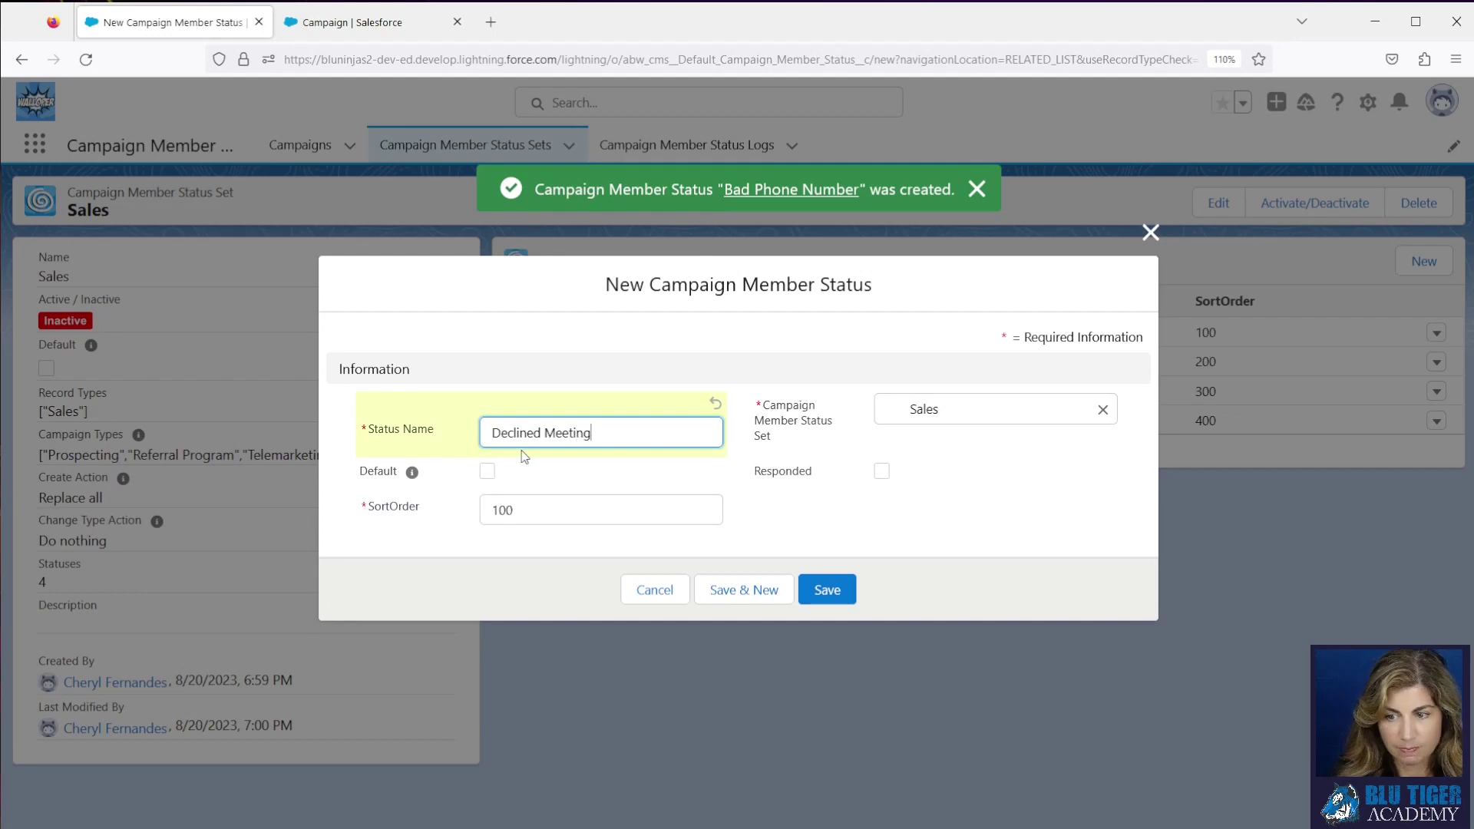
pyautogui.click(497, 514)
pyautogui.press('BackSpace')
pyautogui.write('5')
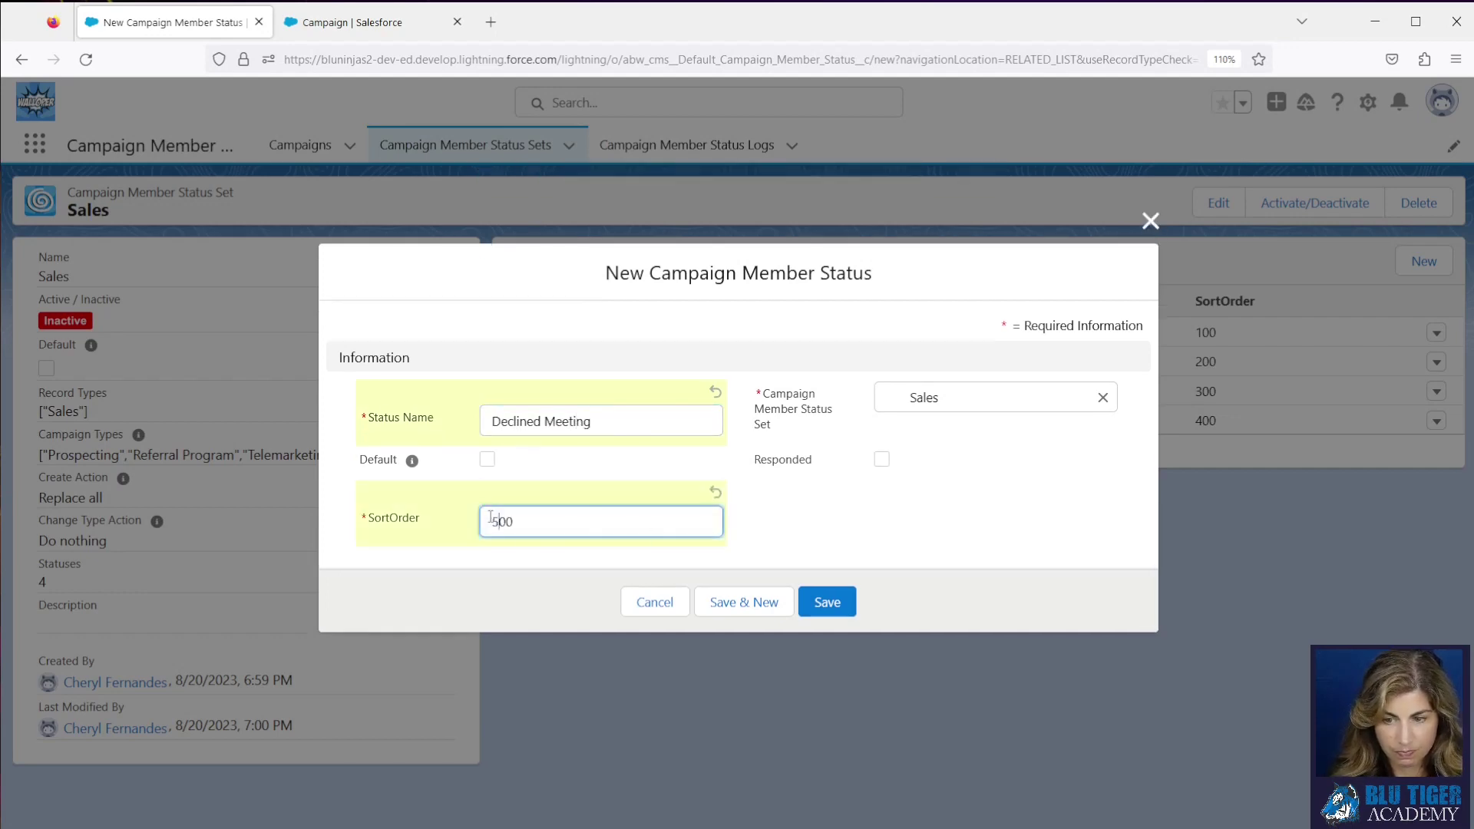
pyautogui.click(855, 602)
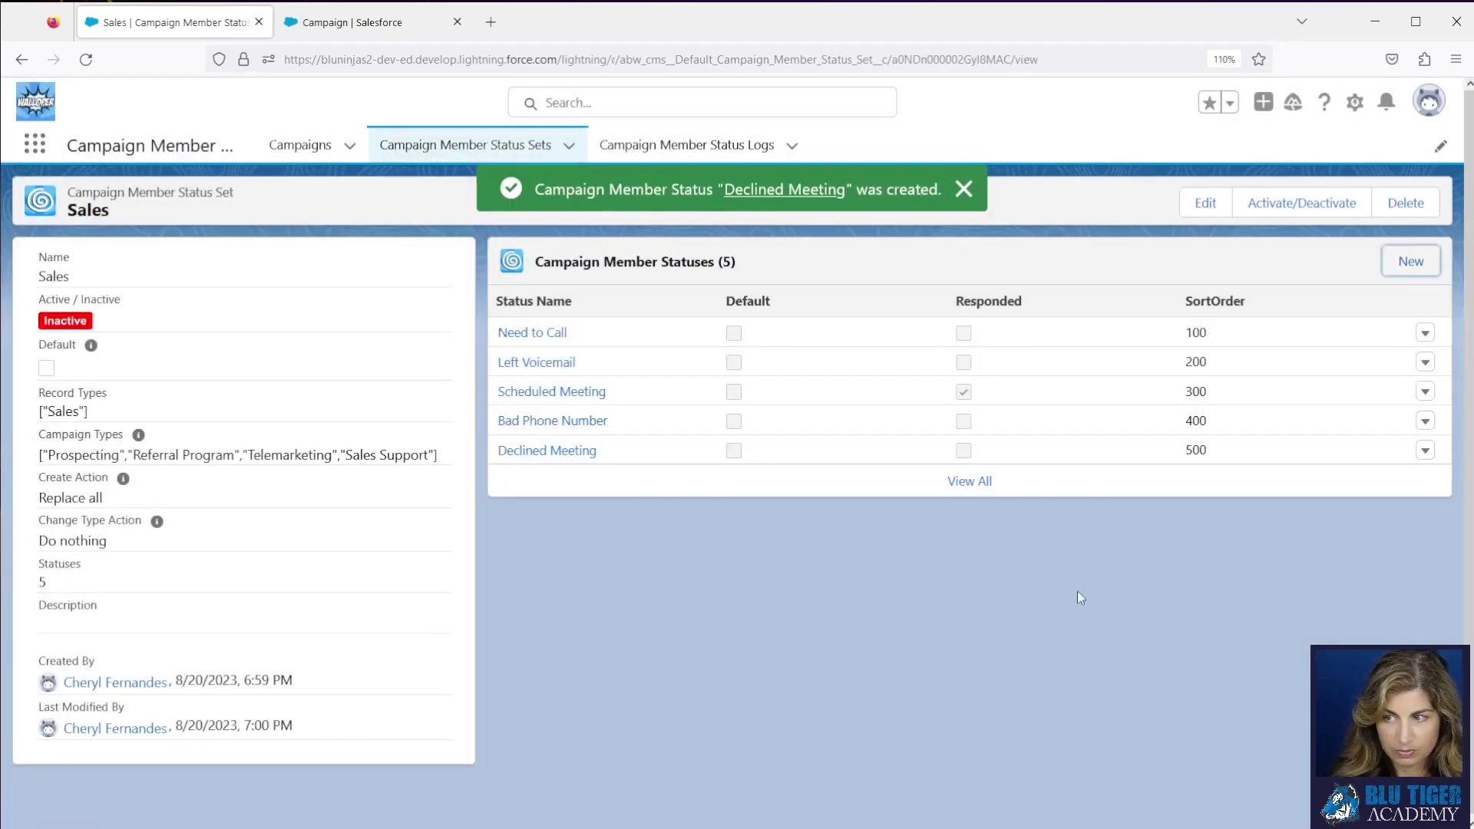
# Make Need to Call the default member status and activate the Sales status set
pyautogui.click(1426, 333)
pyautogui.click(1381, 365)
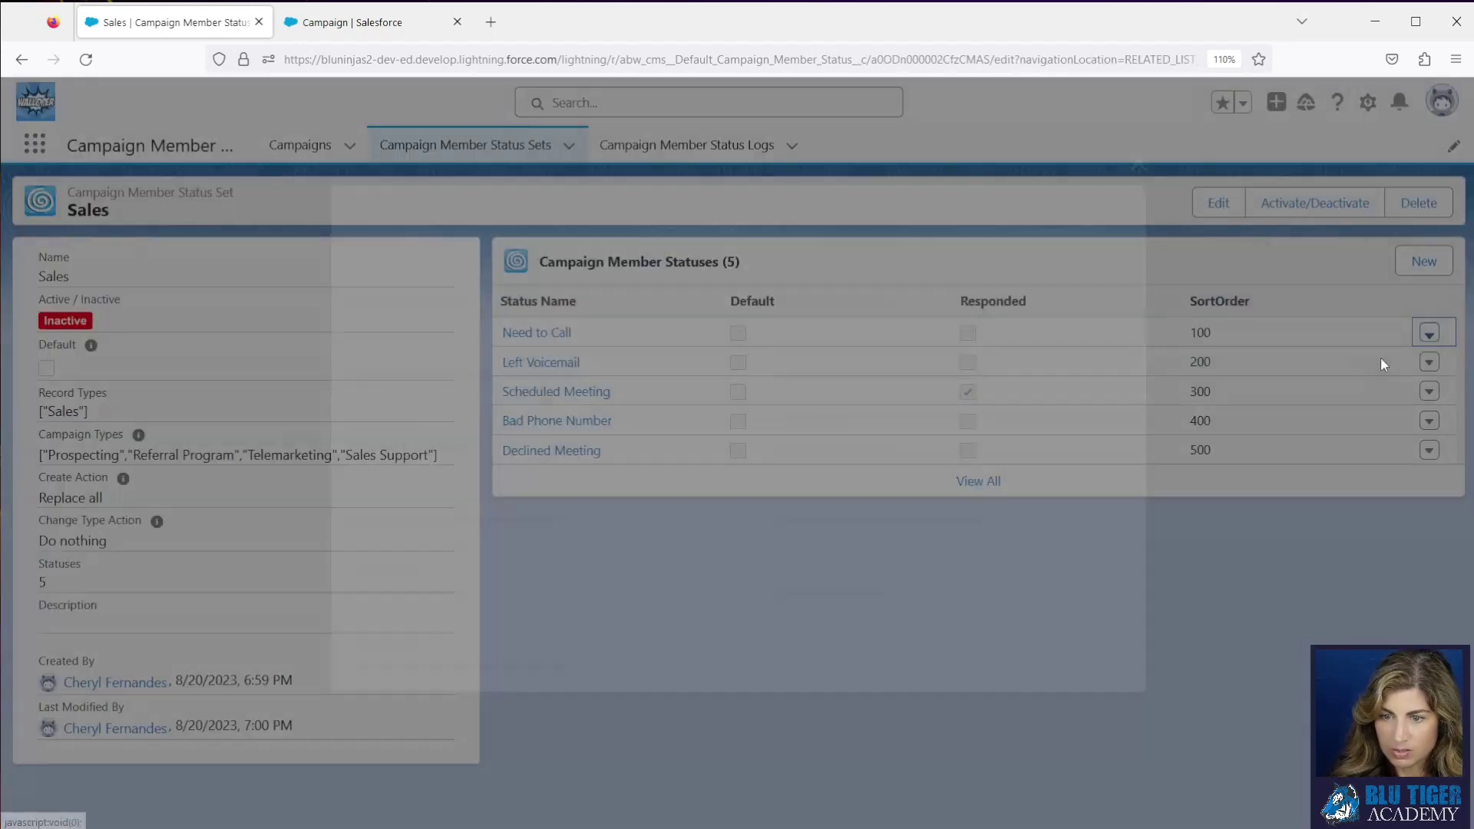
pyautogui.click(487, 433)
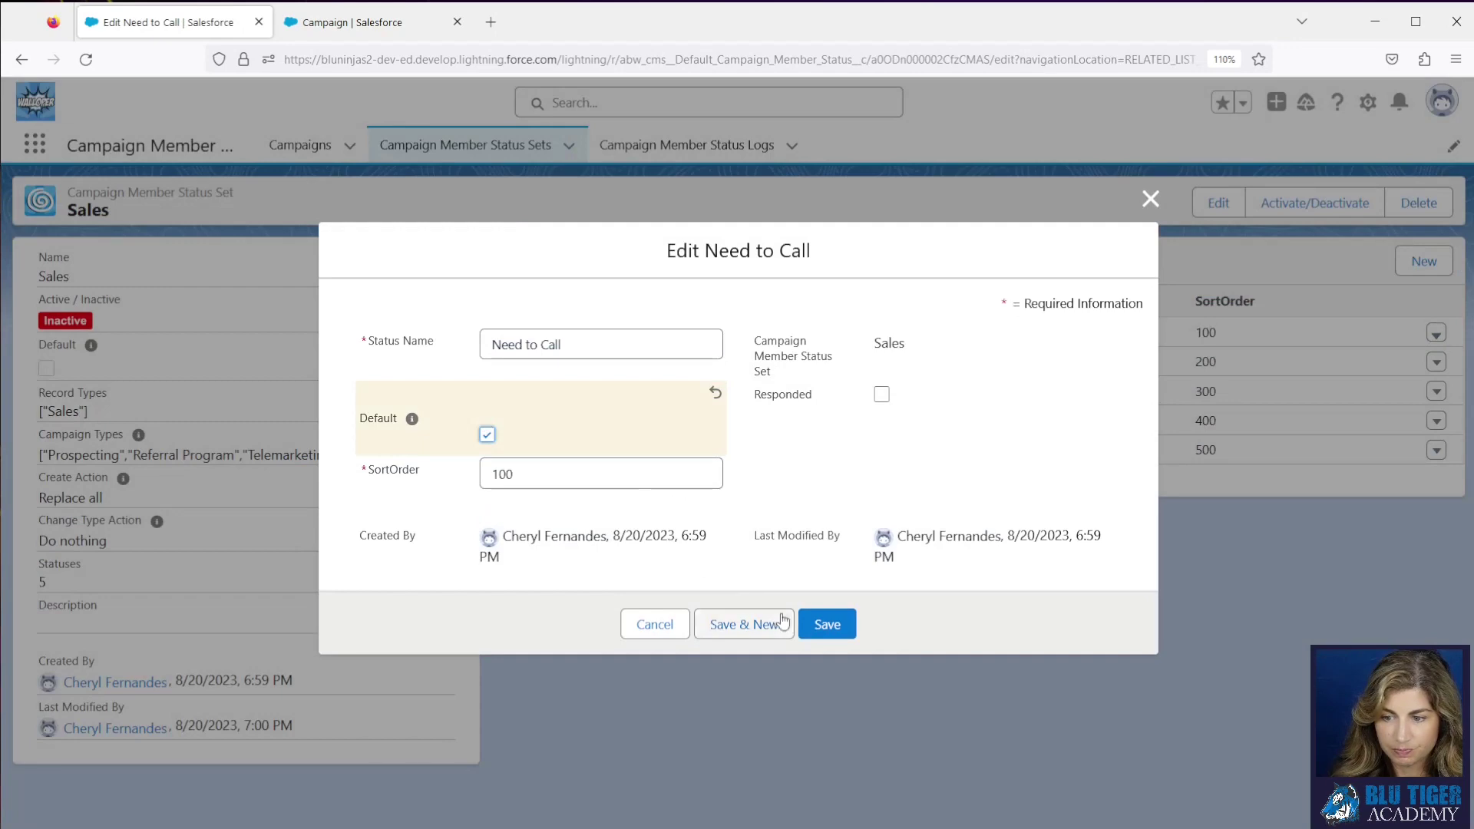
pyautogui.click(828, 624)
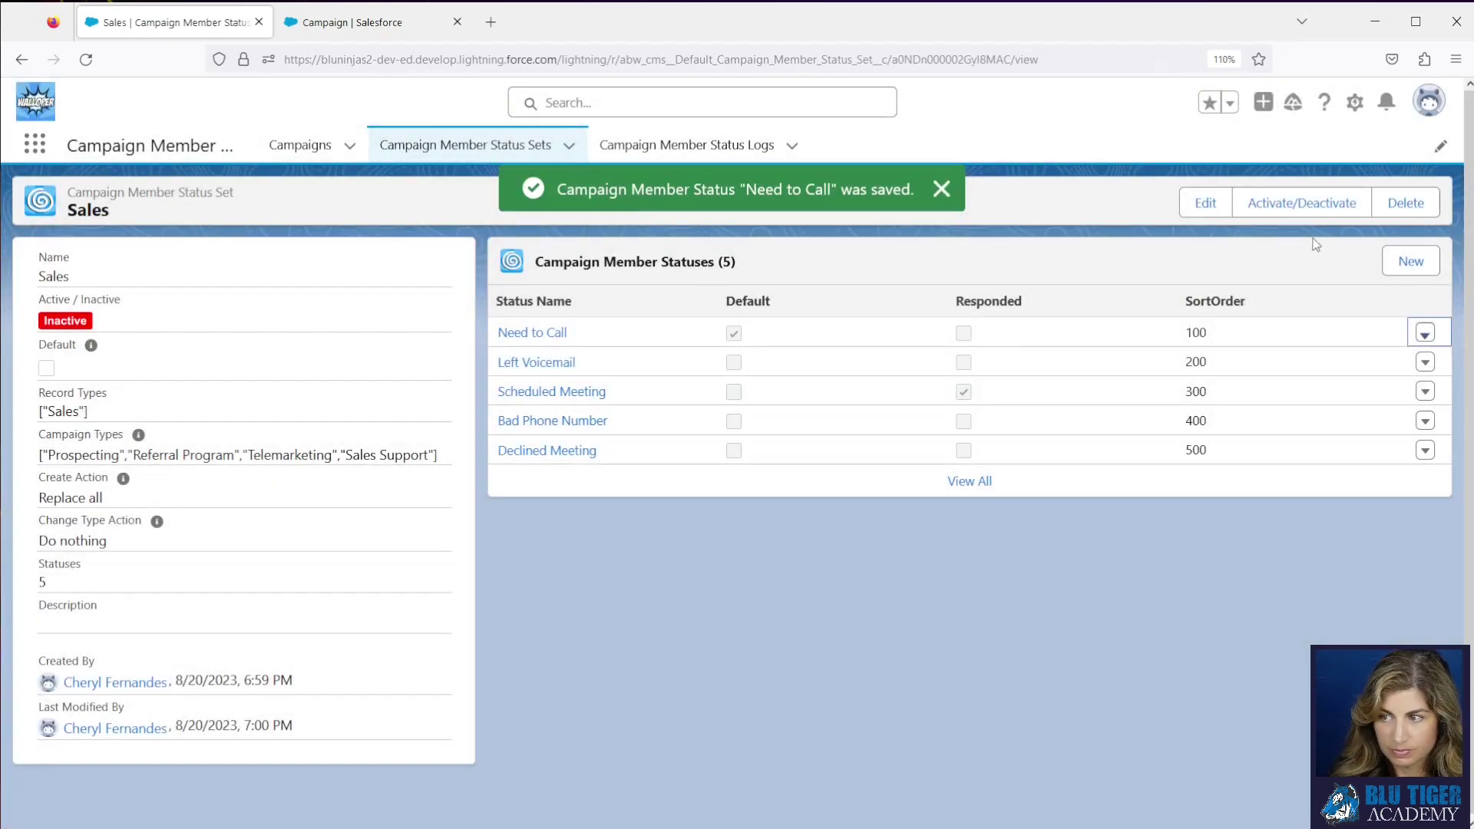
pyautogui.click(1297, 204)
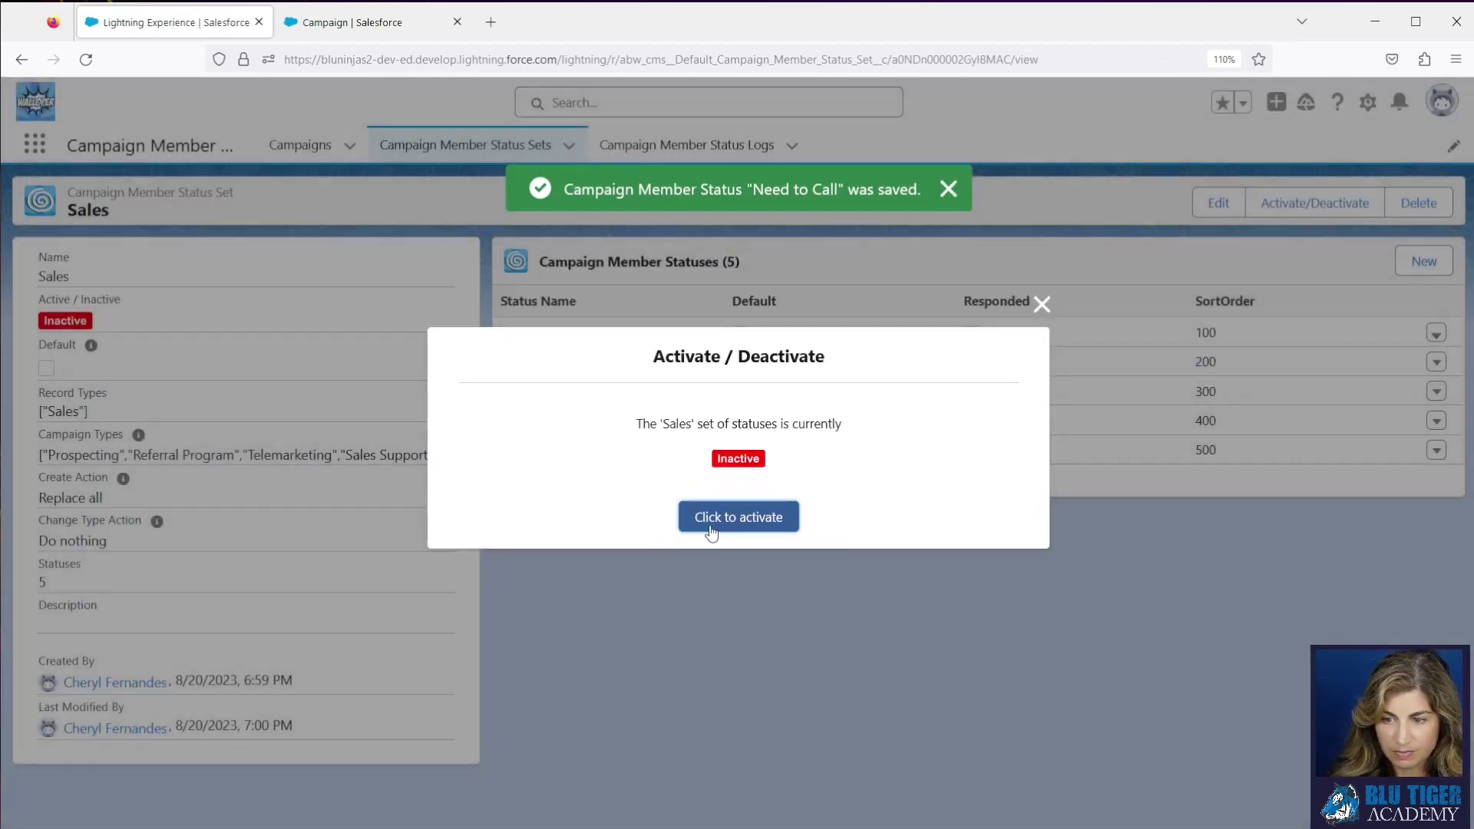
pyautogui.click(711, 530)
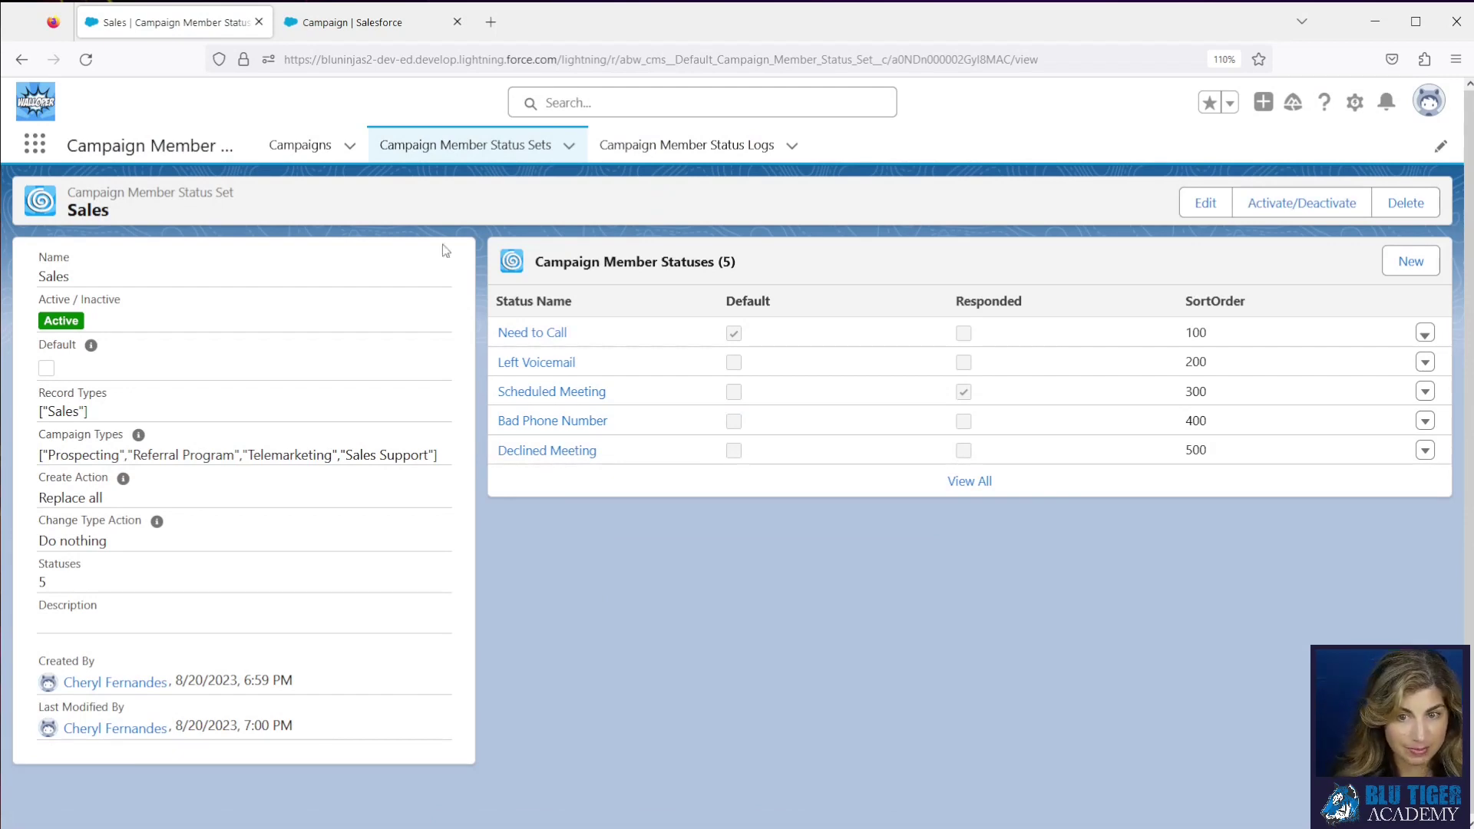
# Start a new campaign using the Parent record type
pyautogui.click(302, 151)
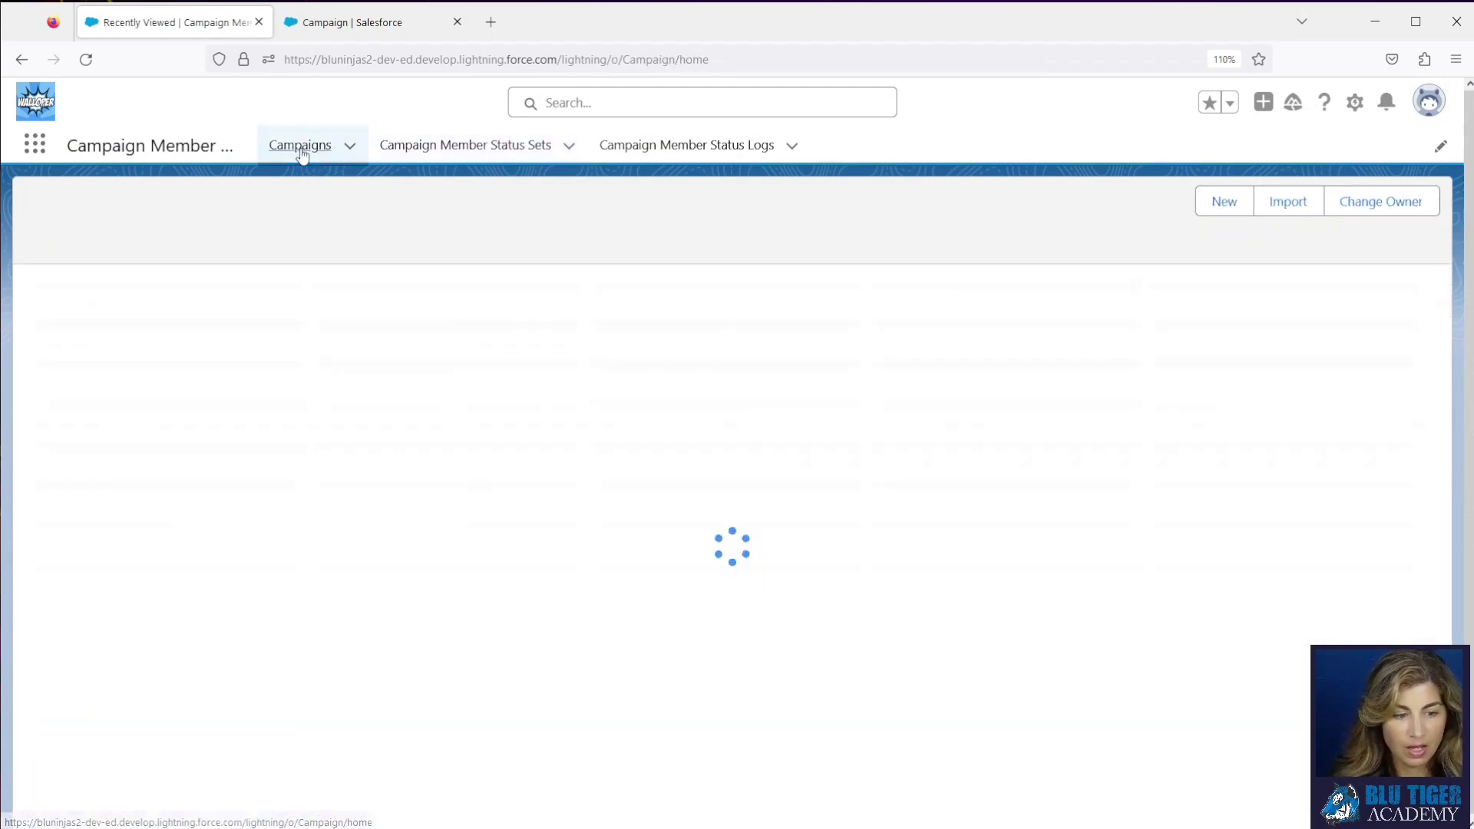
pyautogui.click(350, 146)
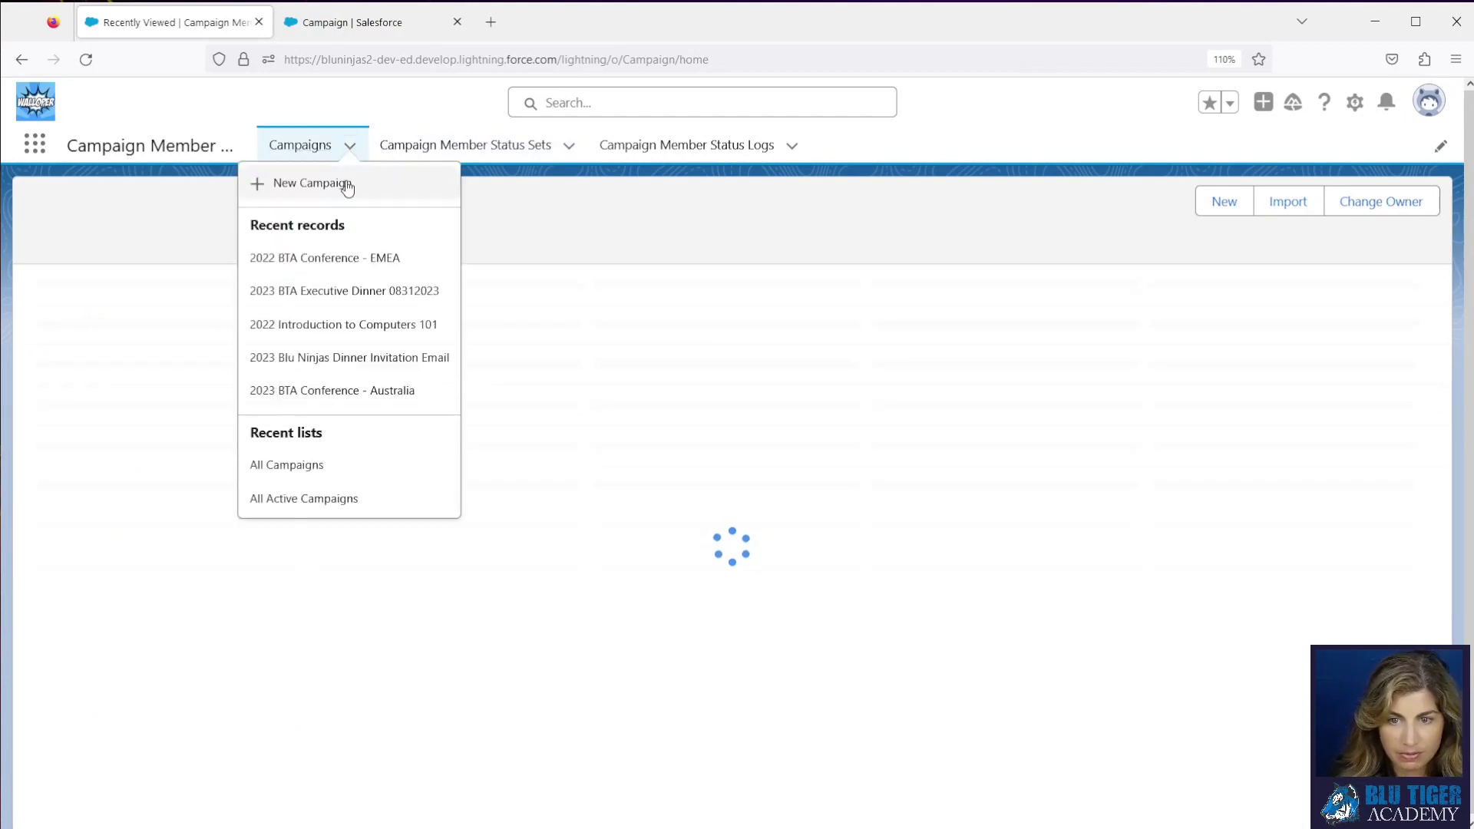
pyautogui.click(347, 188)
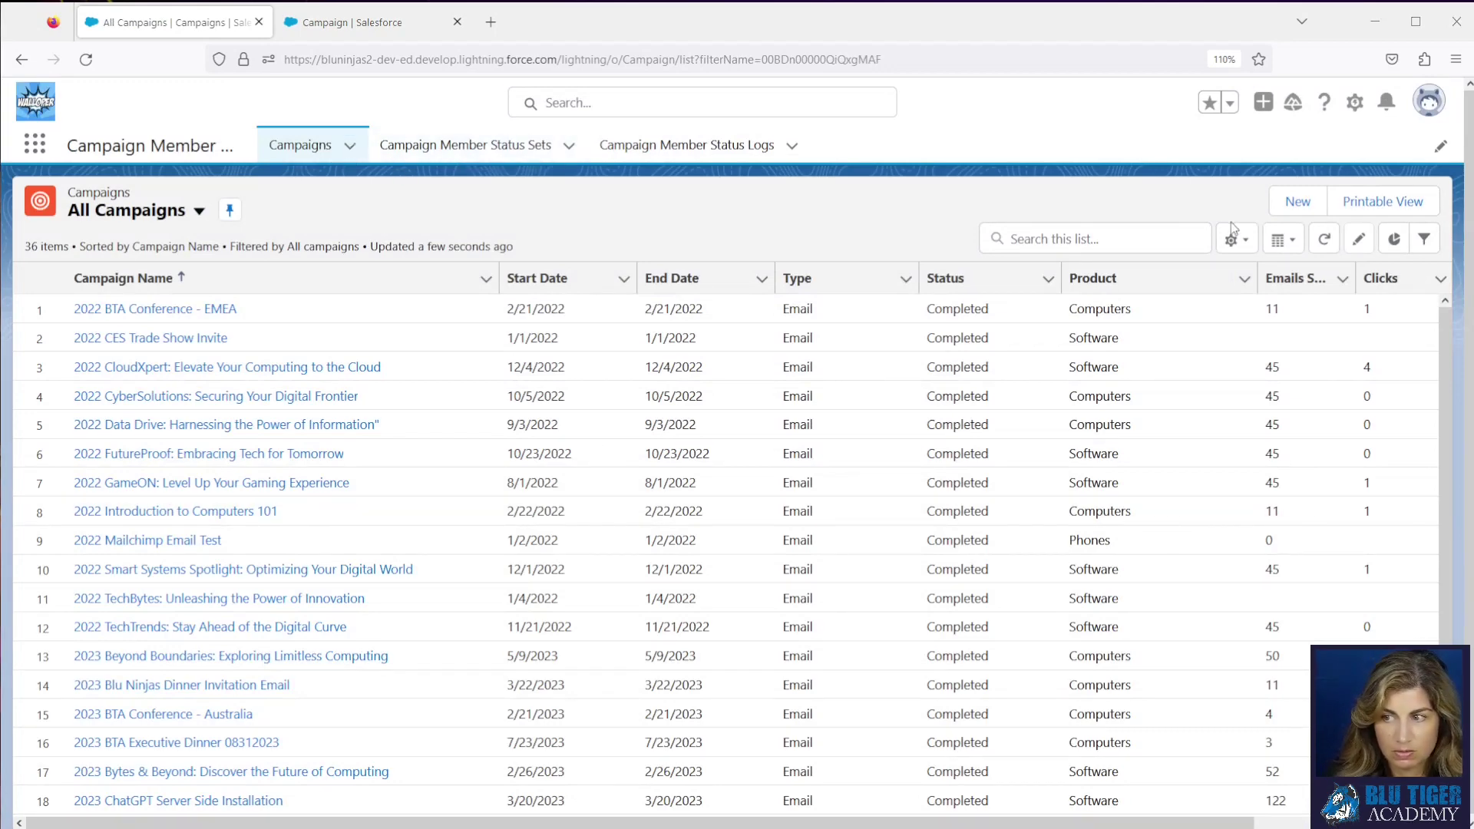
pyautogui.click(1296, 203)
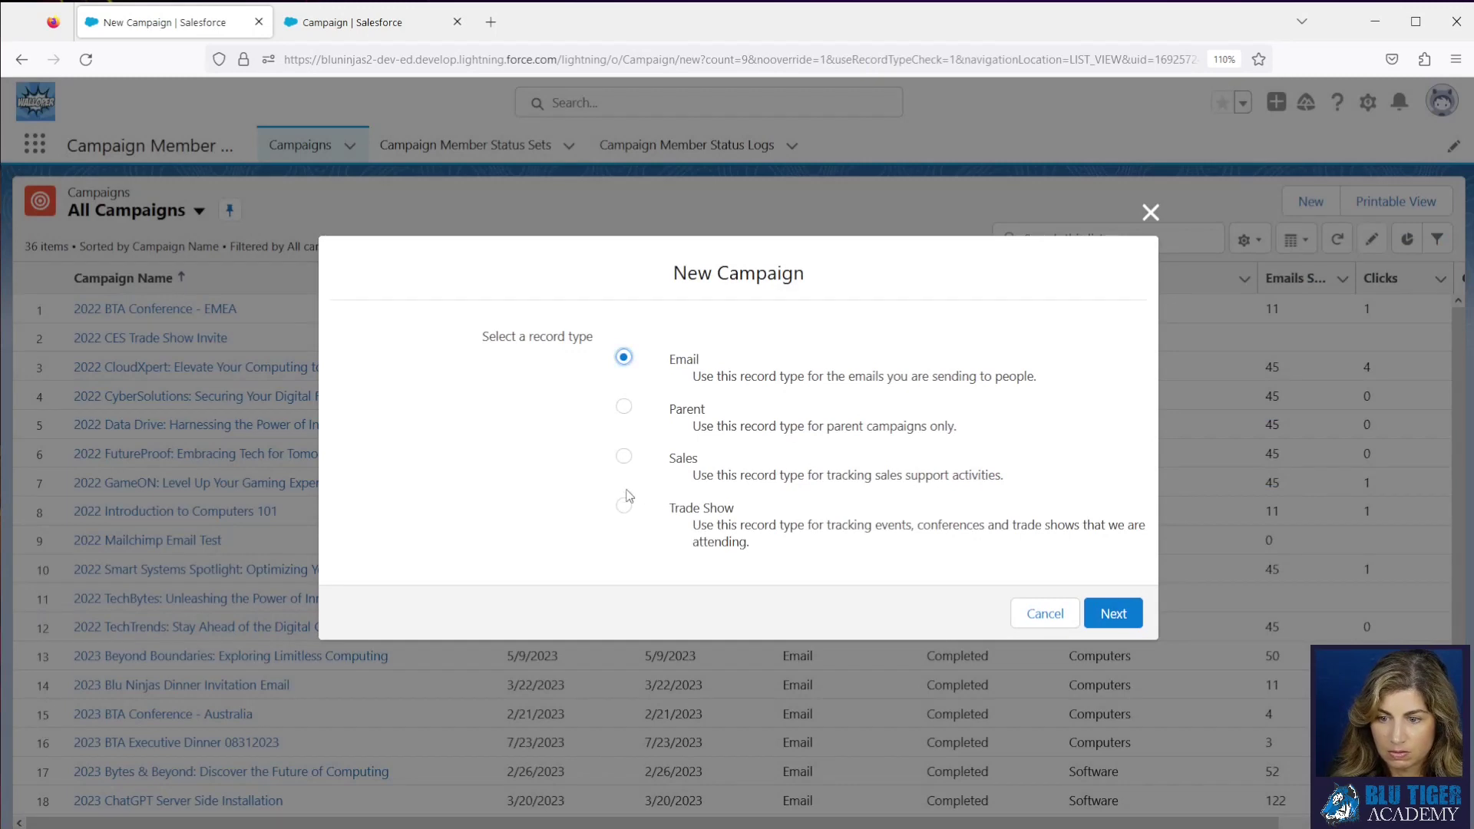
pyautogui.click(624, 407)
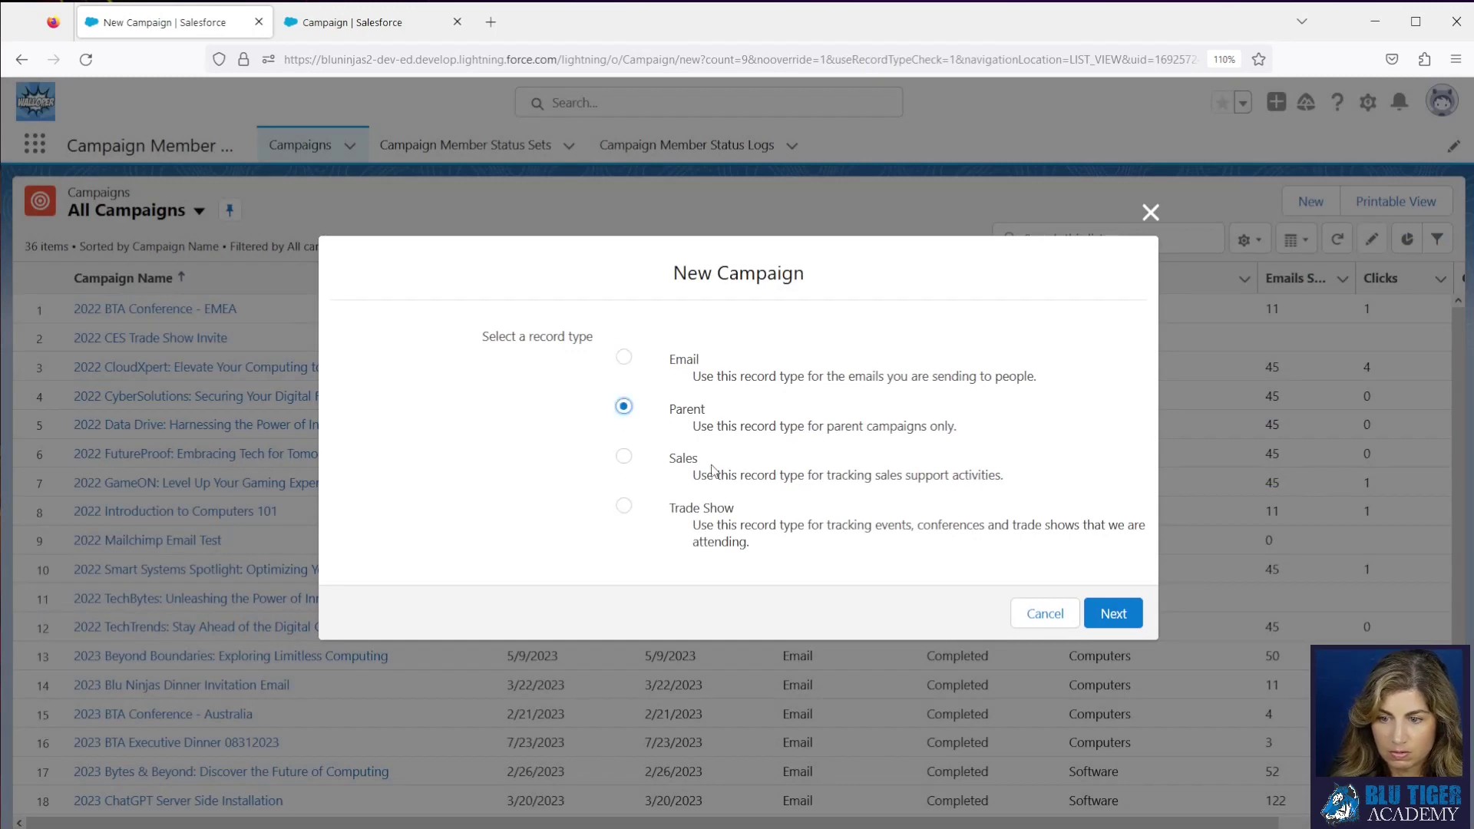
pyautogui.click(1113, 613)
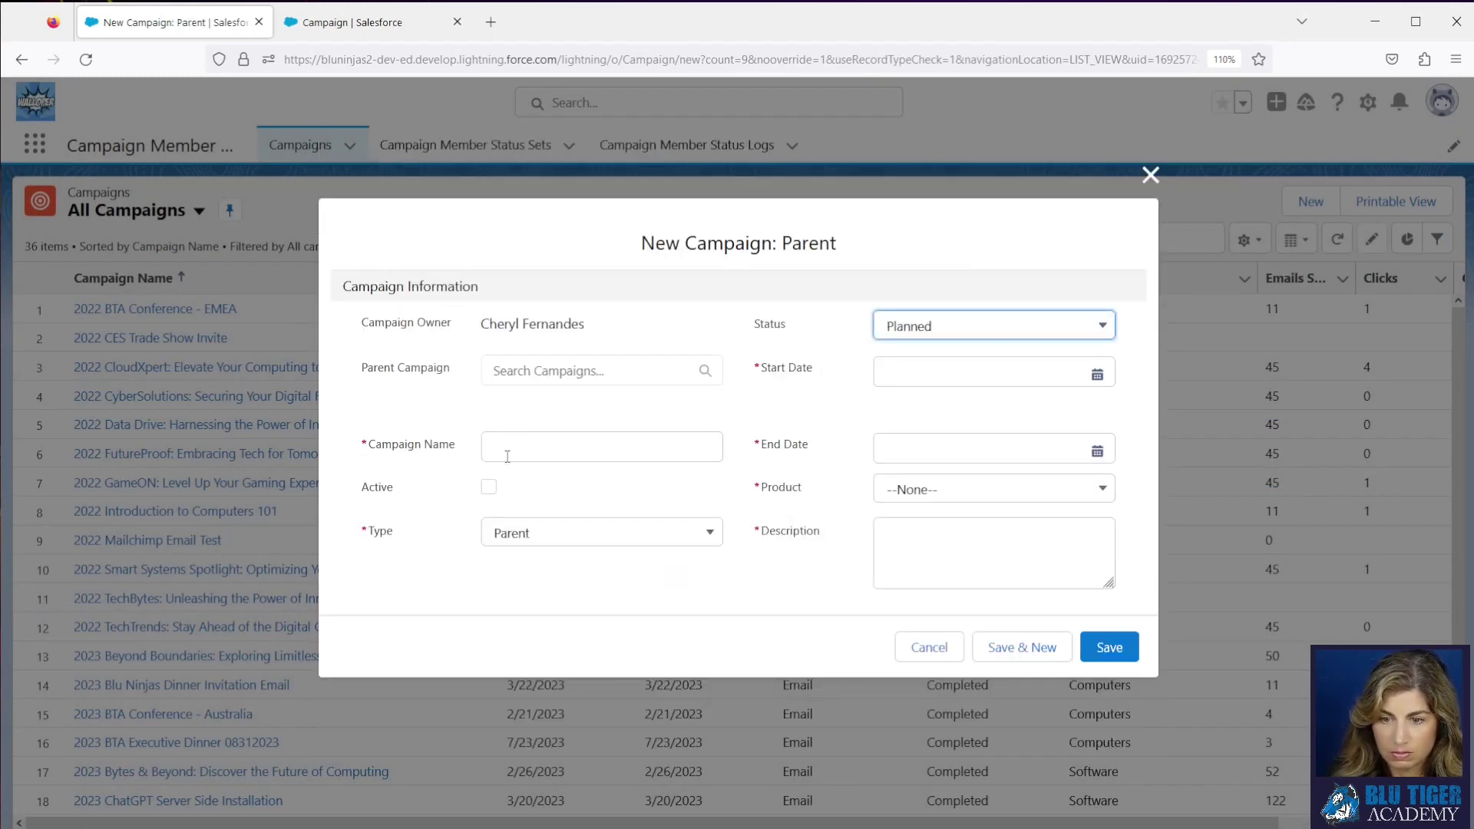
# Name the campaign "2023 InsureTech Connect - Parent" and mark it as active
pyautogui.click(507, 457)
pyautogui.write('2023 InsureTech Connect - Parent')
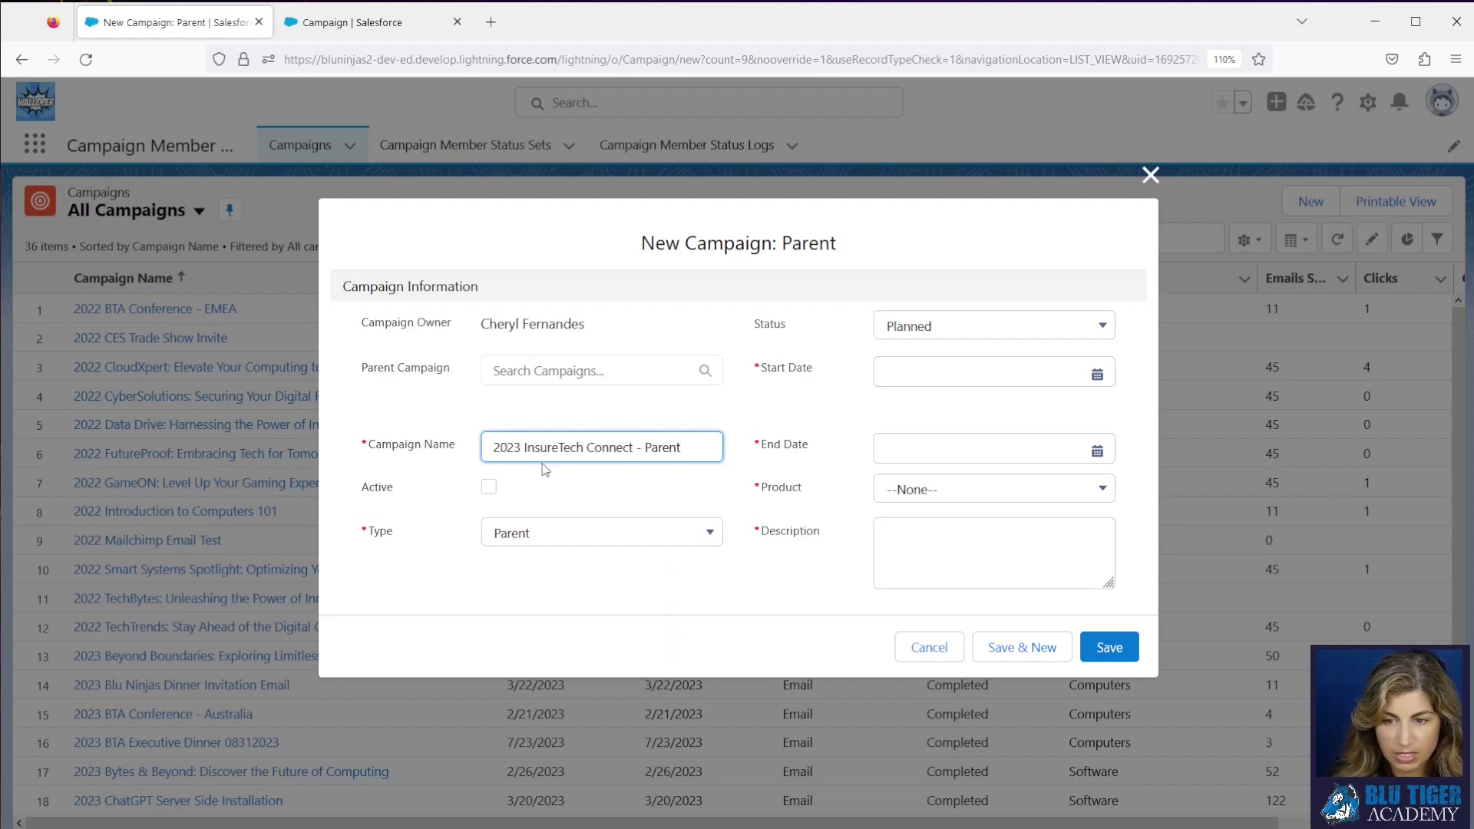
pyautogui.click(489, 487)
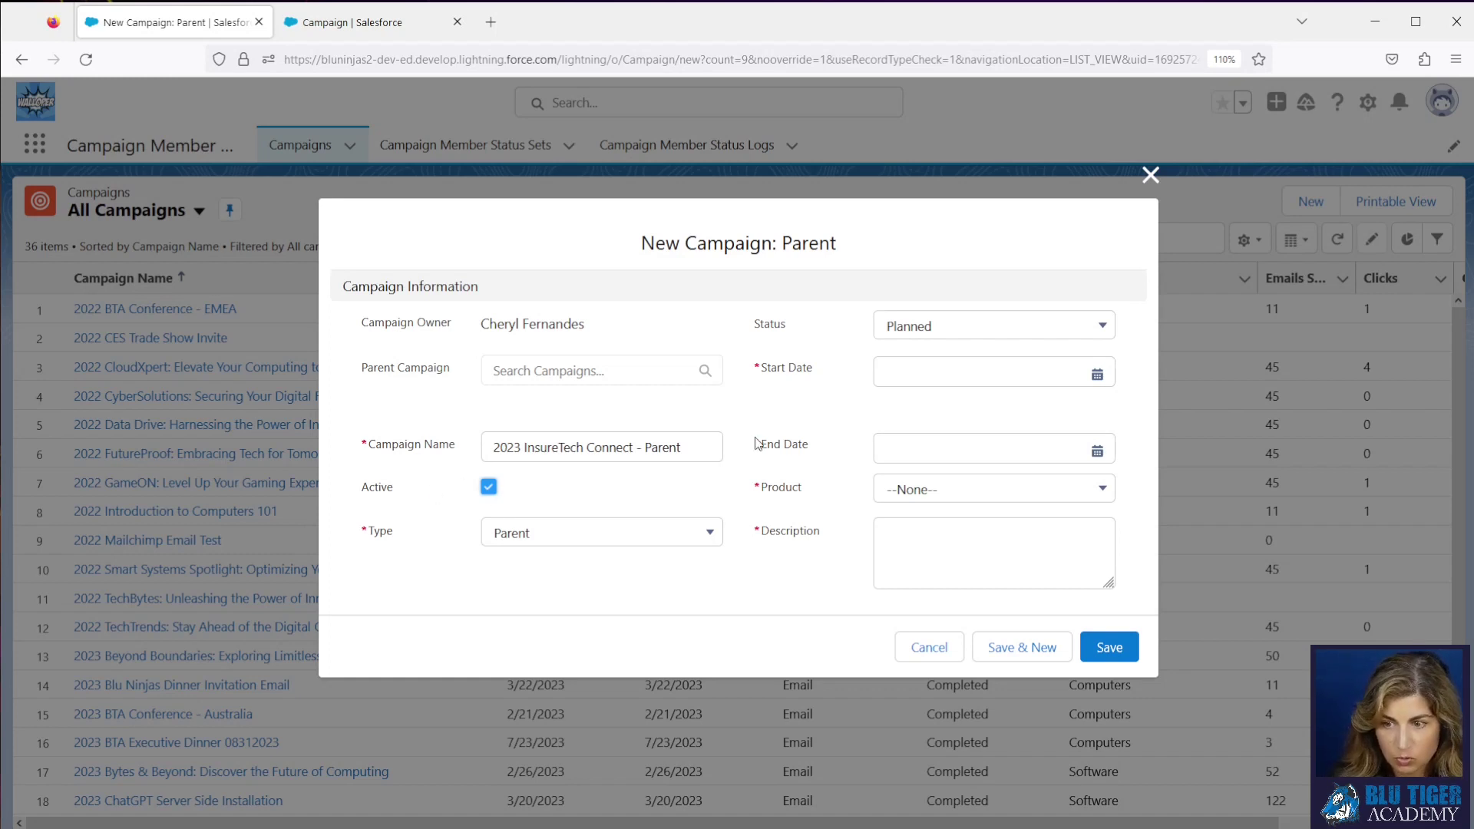
# Set the parent campaign's status to In Progress and its start date to 8/1/2023
pyautogui.click(917, 329)
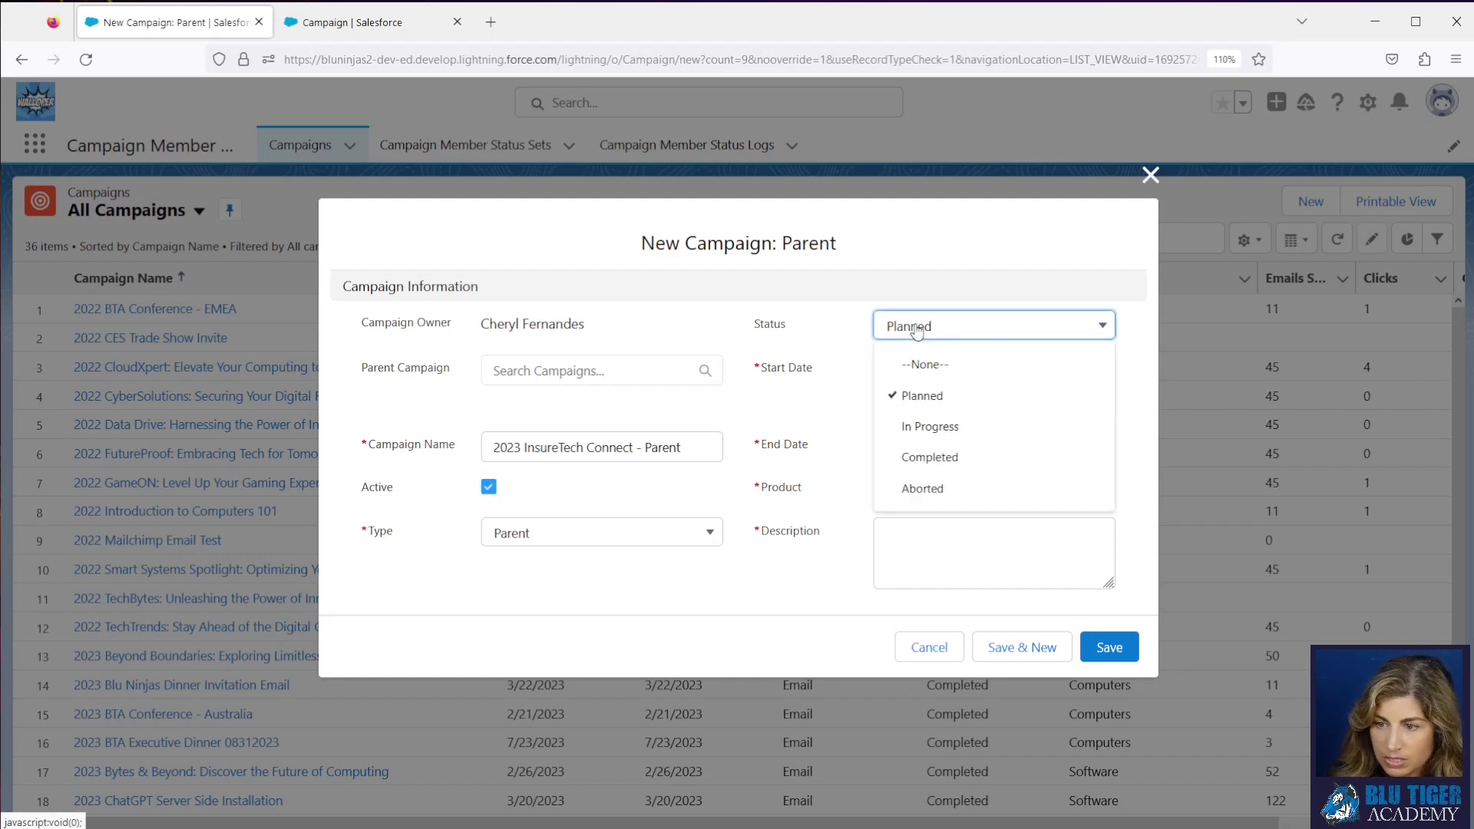
pyautogui.click(912, 428)
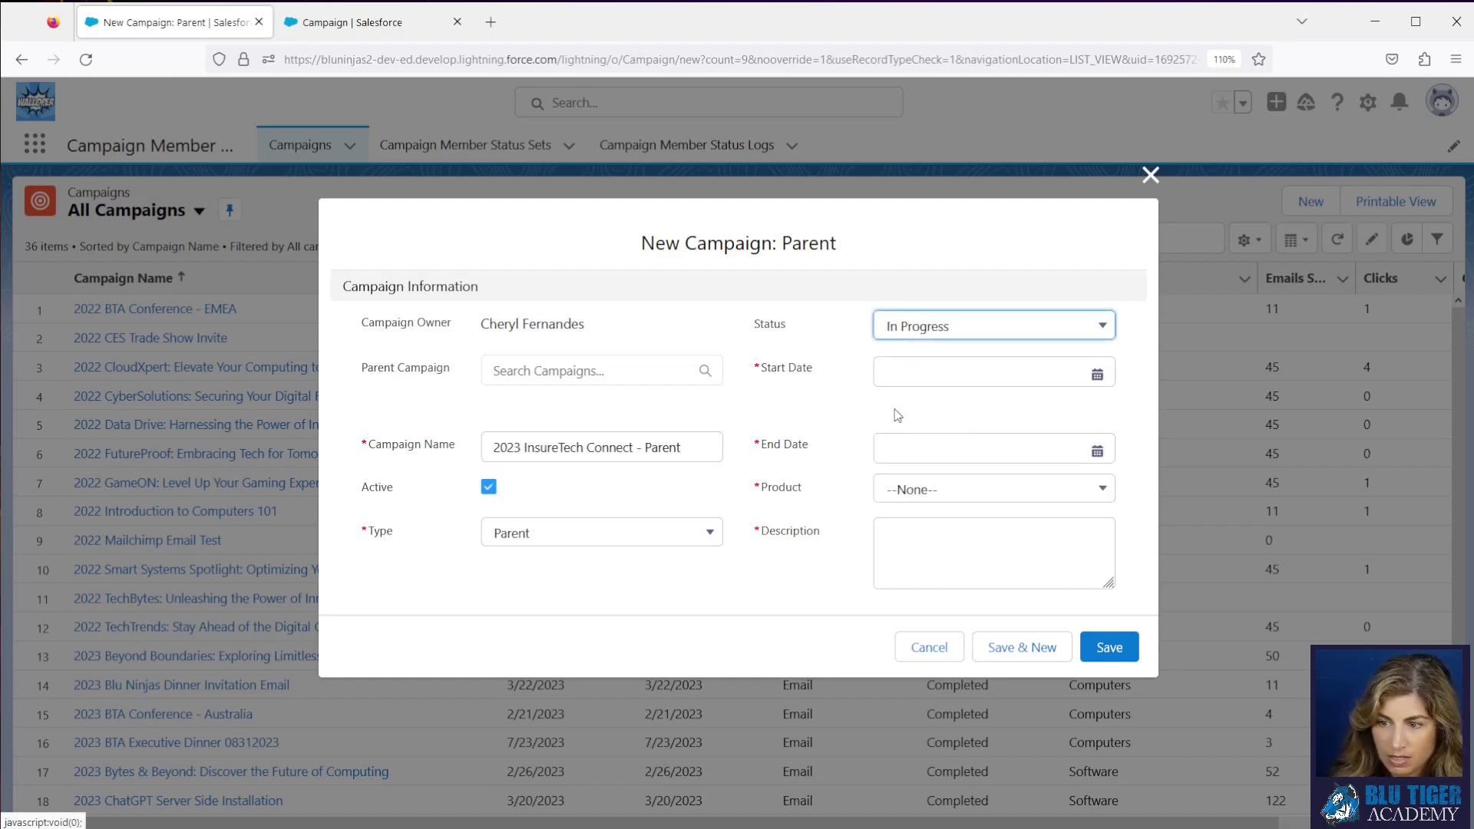
pyautogui.click(898, 377)
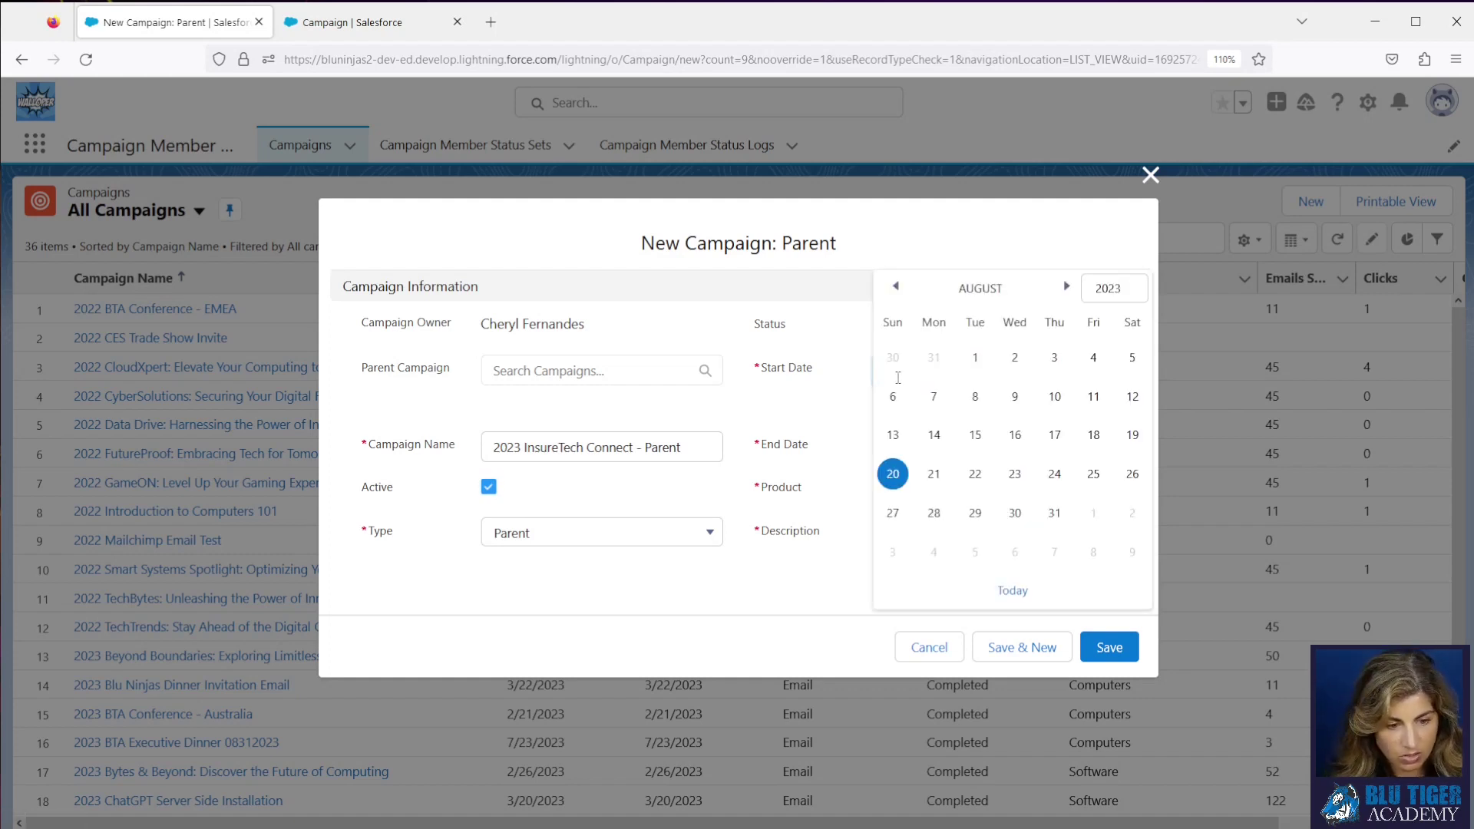
pyautogui.click(977, 359)
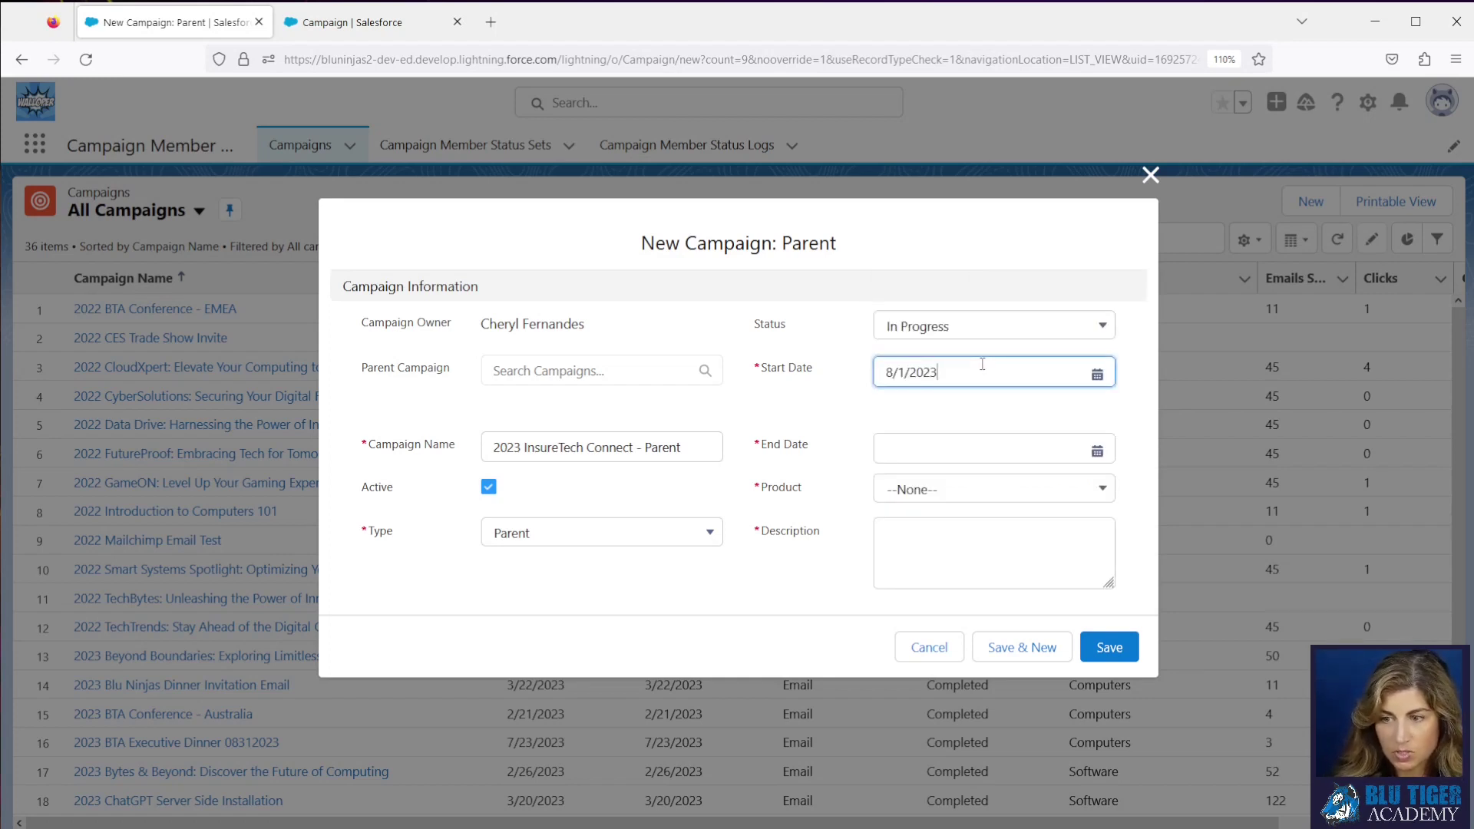
# Set the parent campaign's end date to 11/3/2023 and its product to Software
pyautogui.click(940, 454)
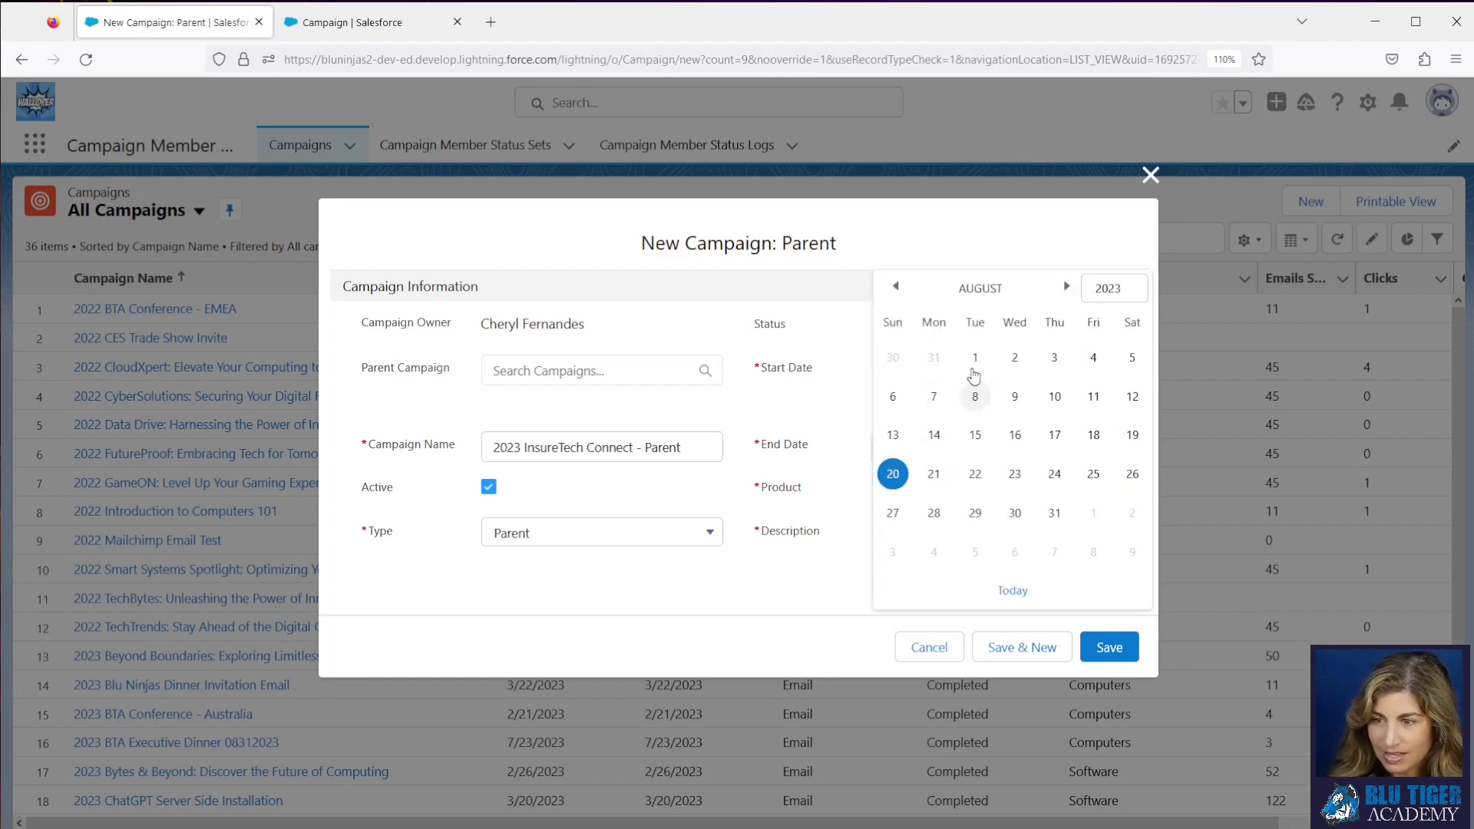
pyautogui.click(1067, 288)
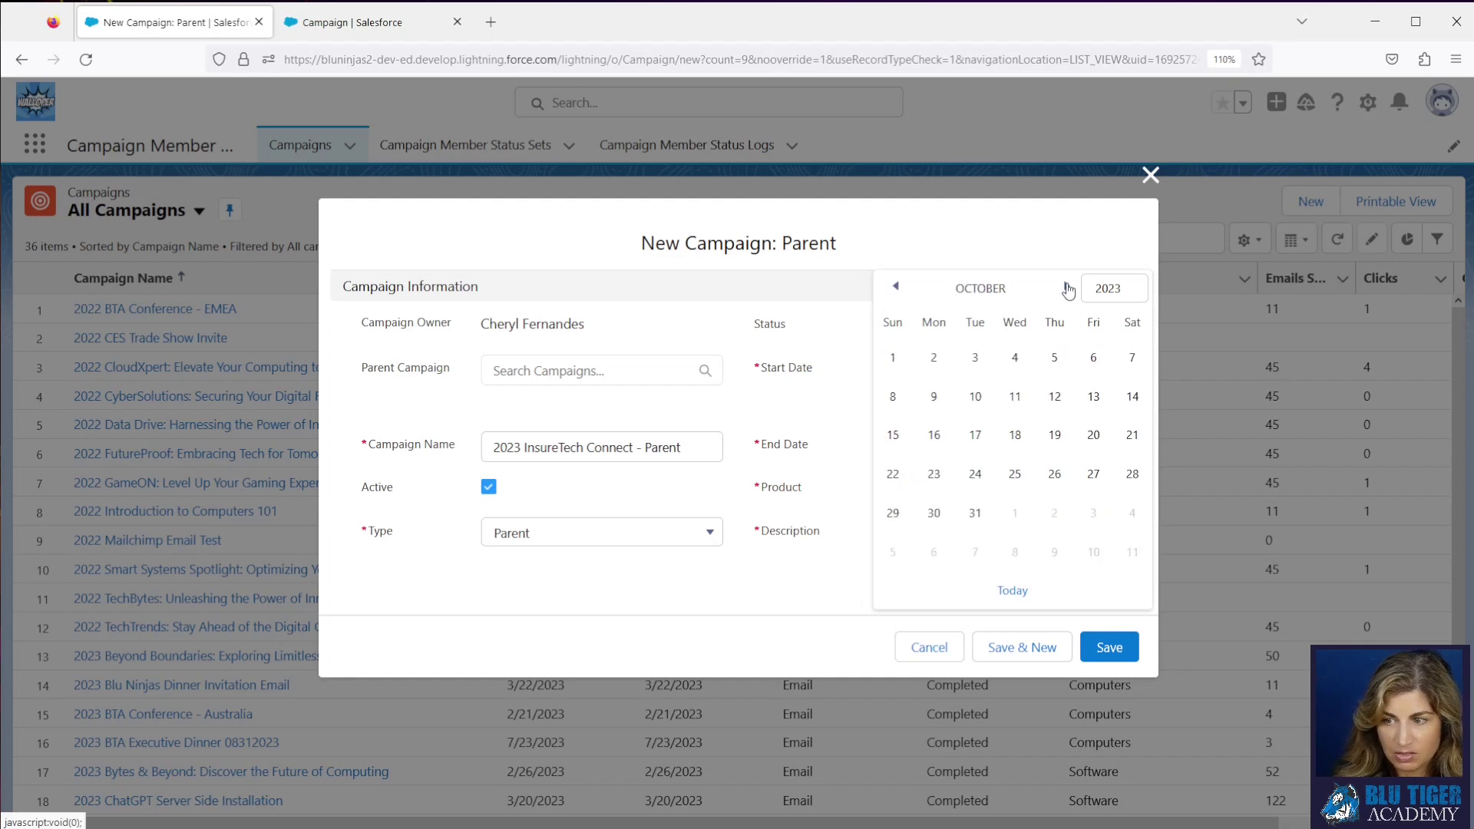
pyautogui.click(1067, 288)
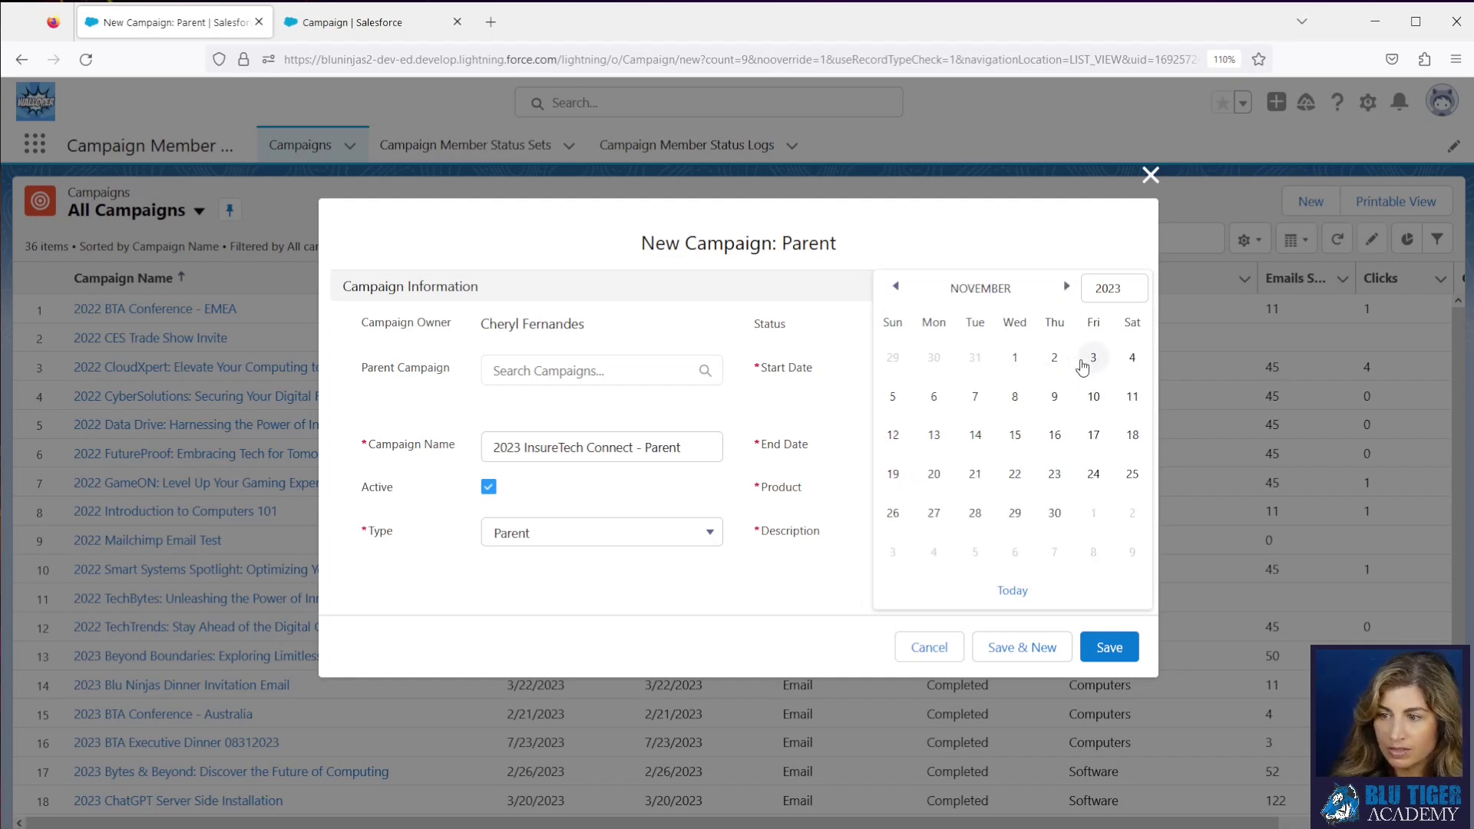
pyautogui.click(1091, 357)
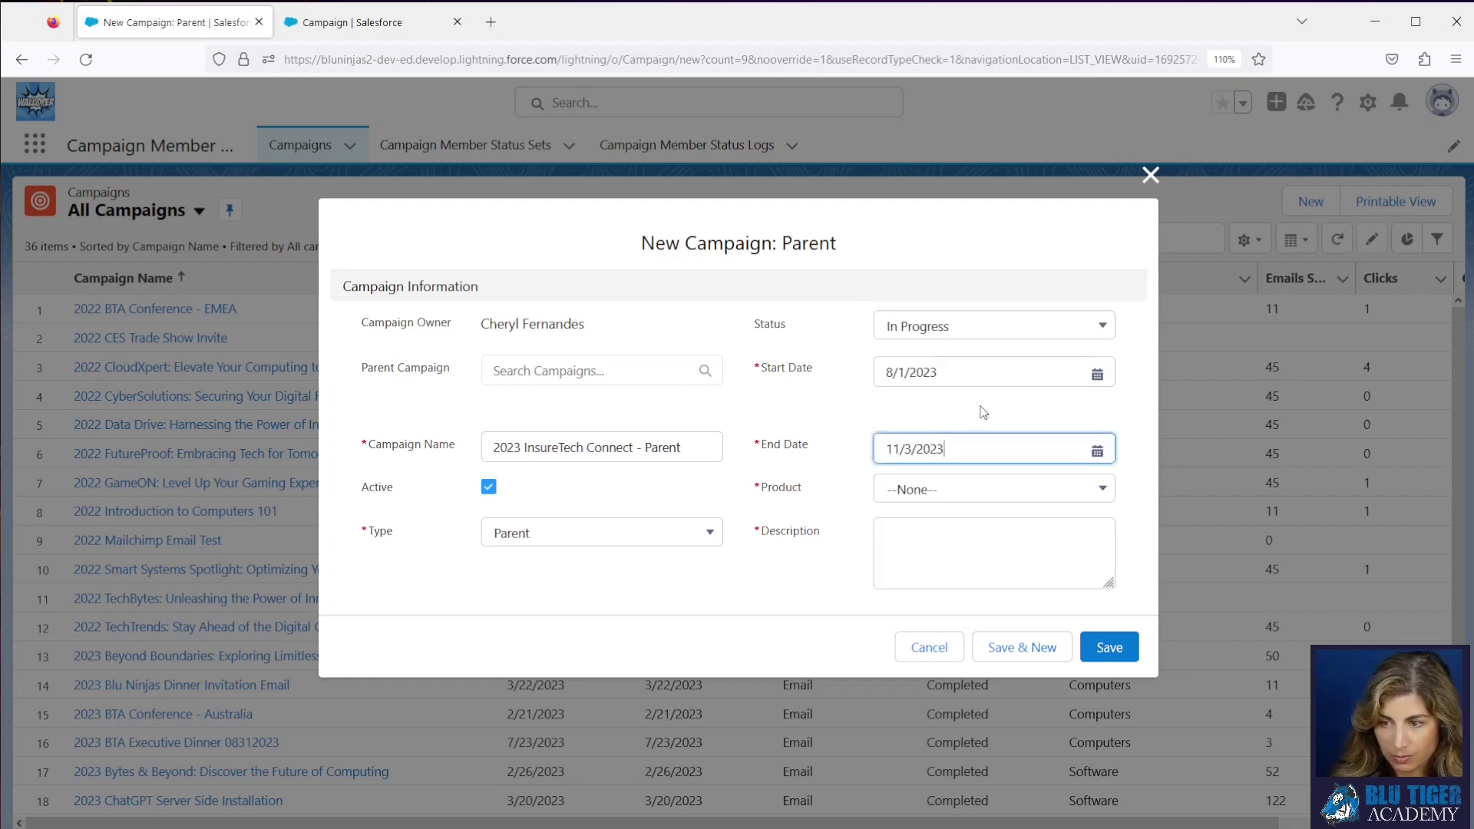
pyautogui.click(914, 498)
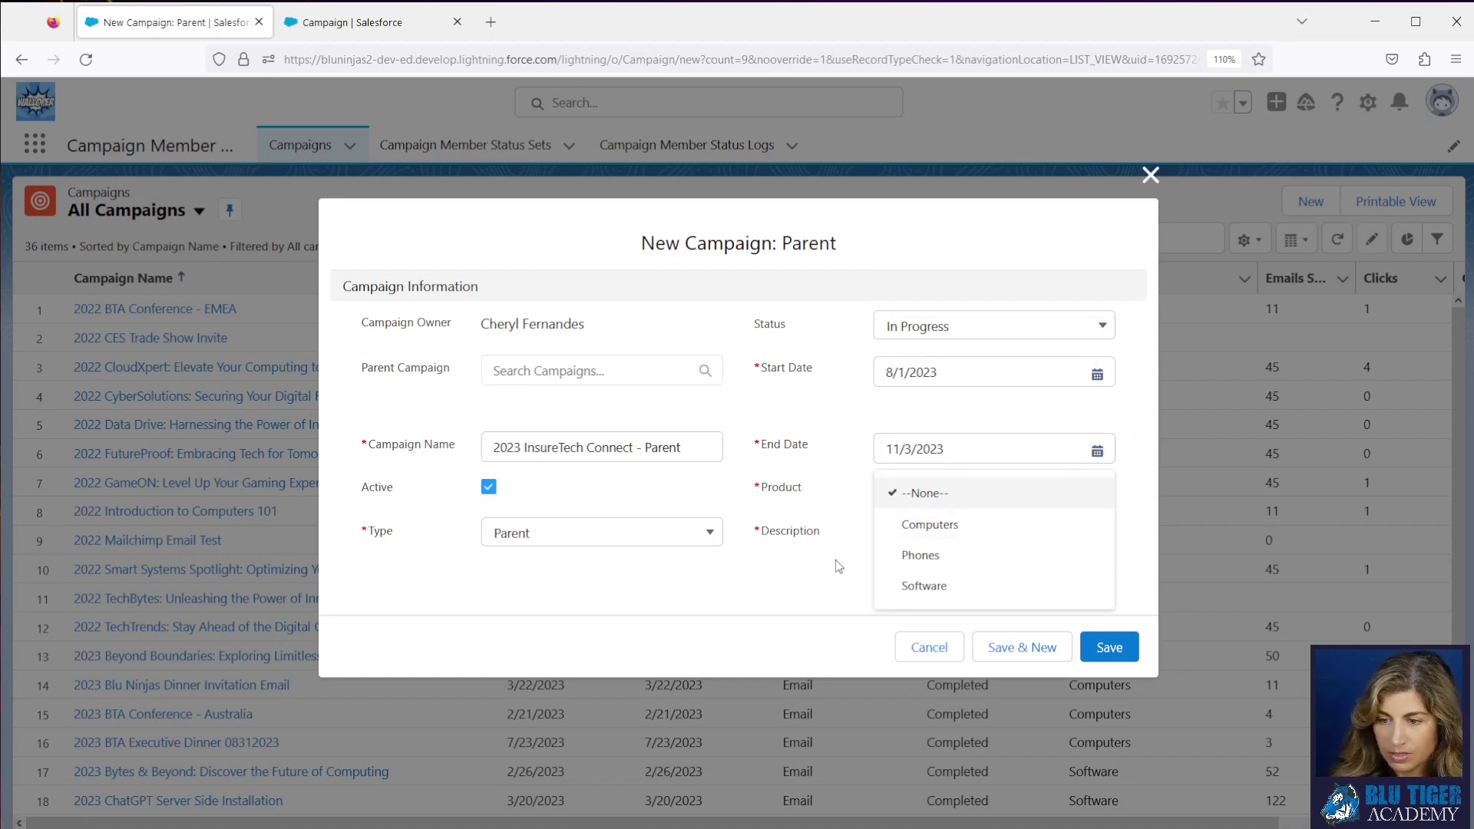
pyautogui.click(936, 530)
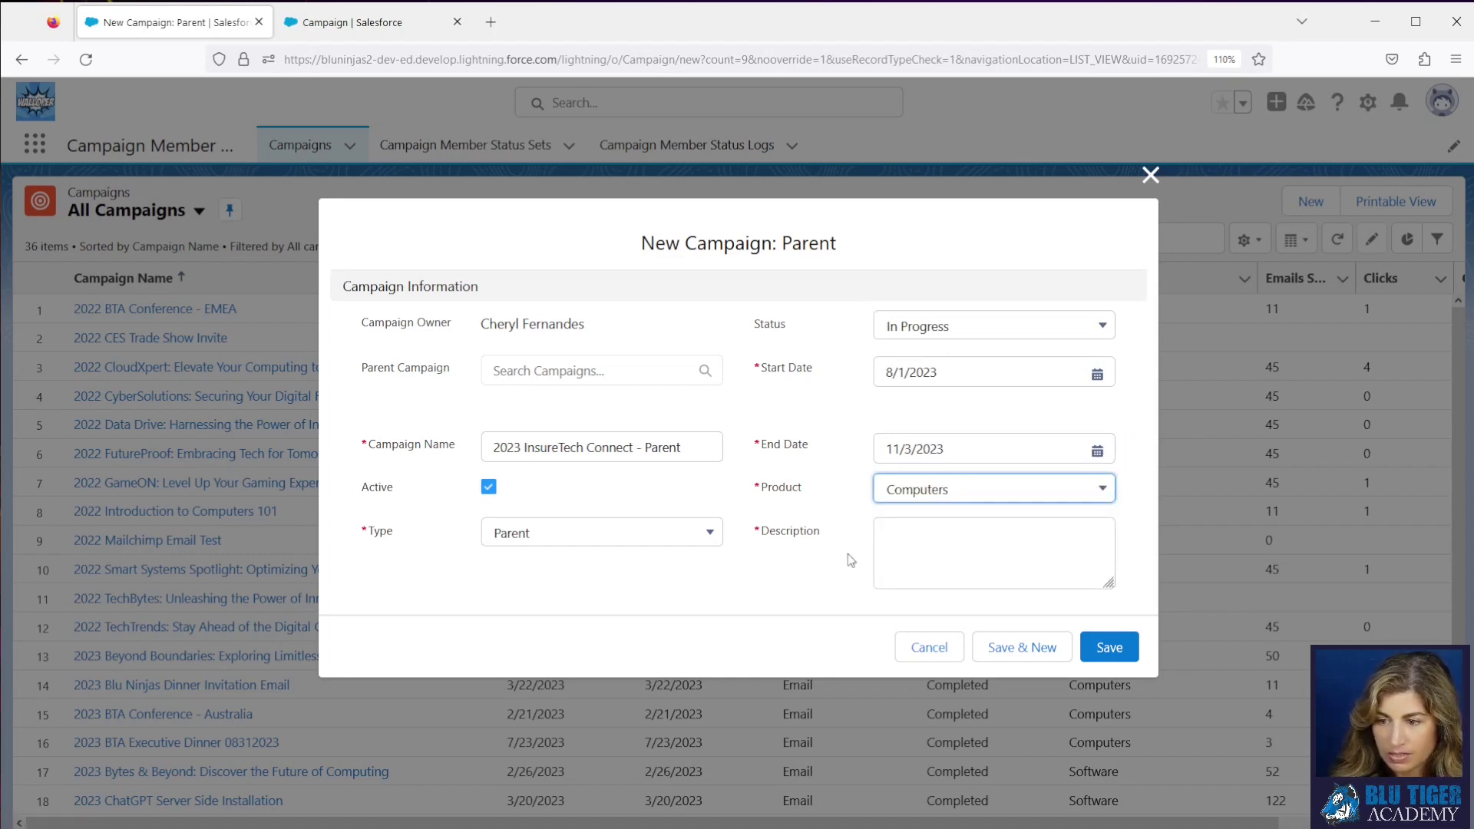
pyautogui.click(962, 489)
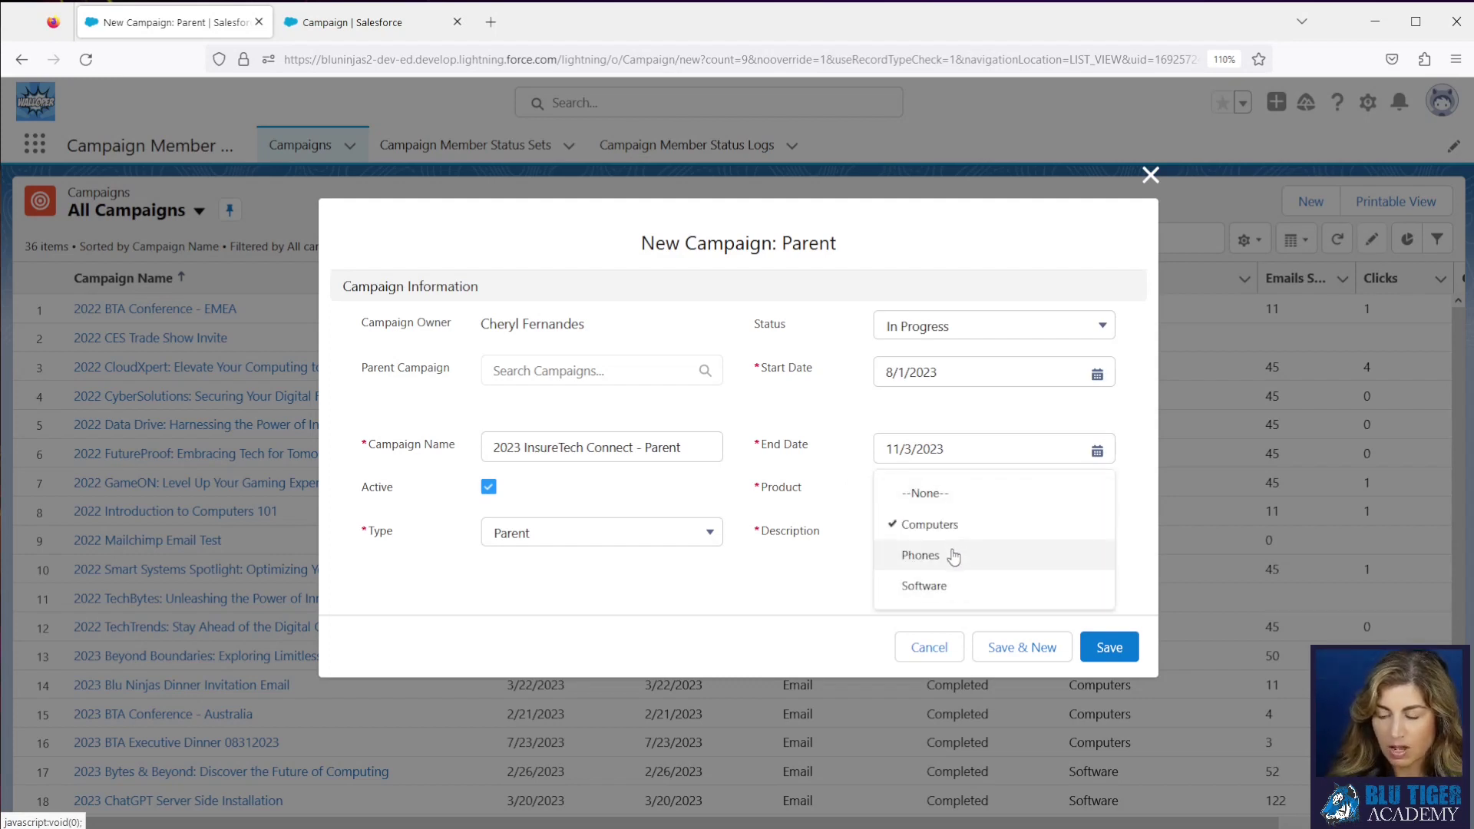
pyautogui.click(946, 585)
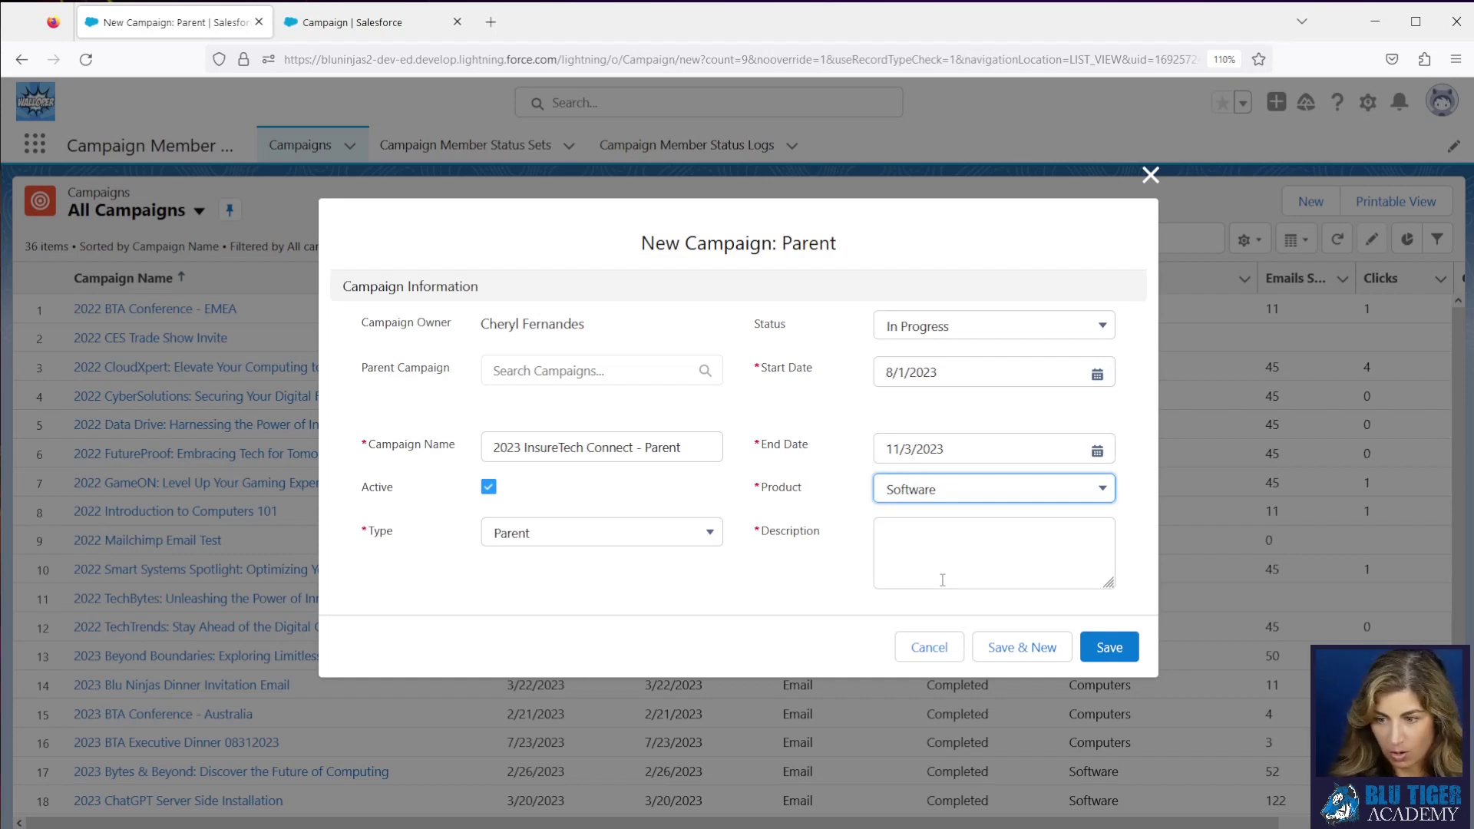
# Describe it as "This is the parent campaign for InsureTech Connect event - this should be the parent for all campaigns that support this event." and save
pyautogui.click(943, 579)
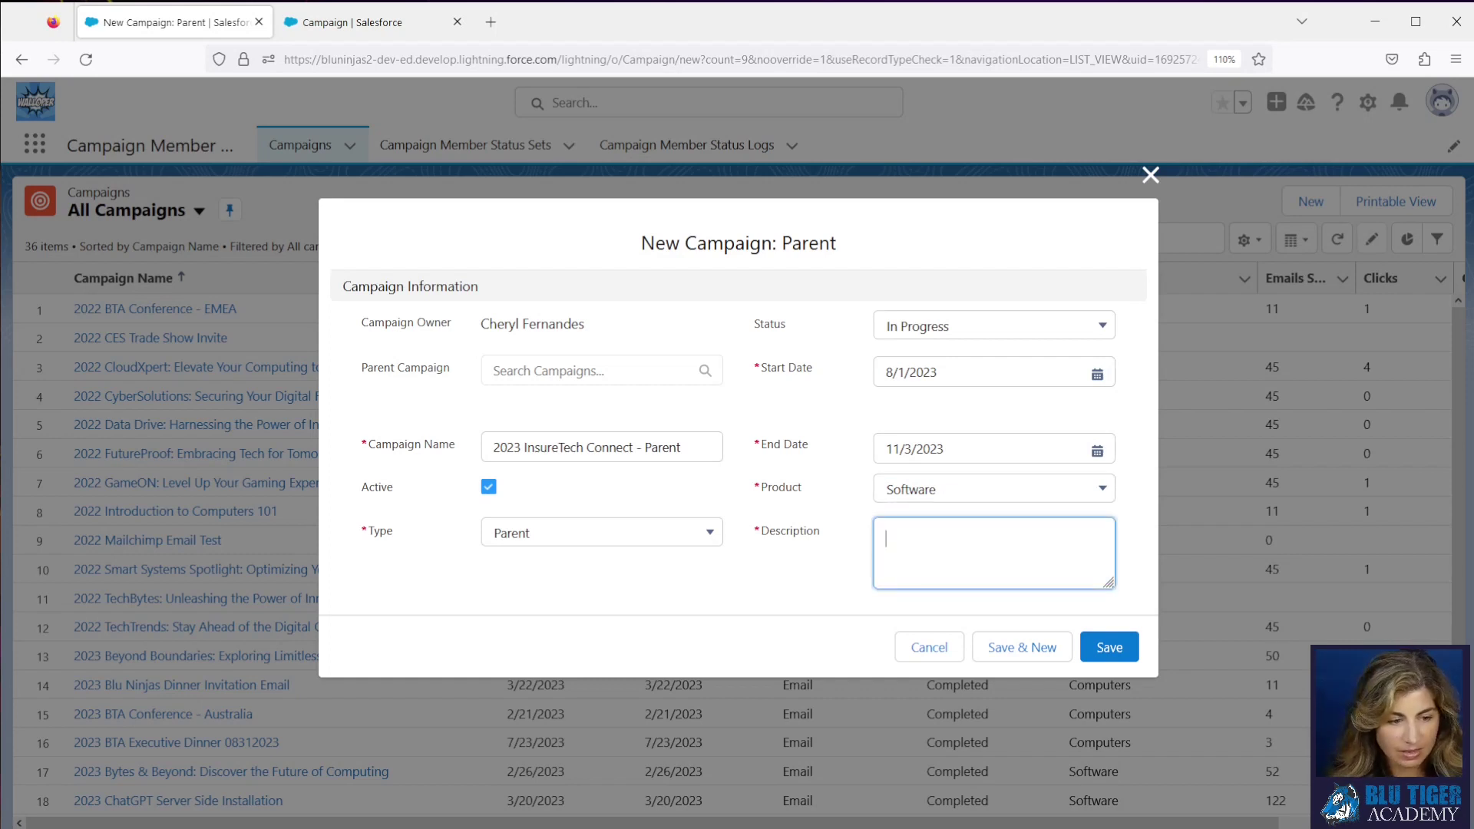
pyautogui.hotkey('alt', 'Tab')
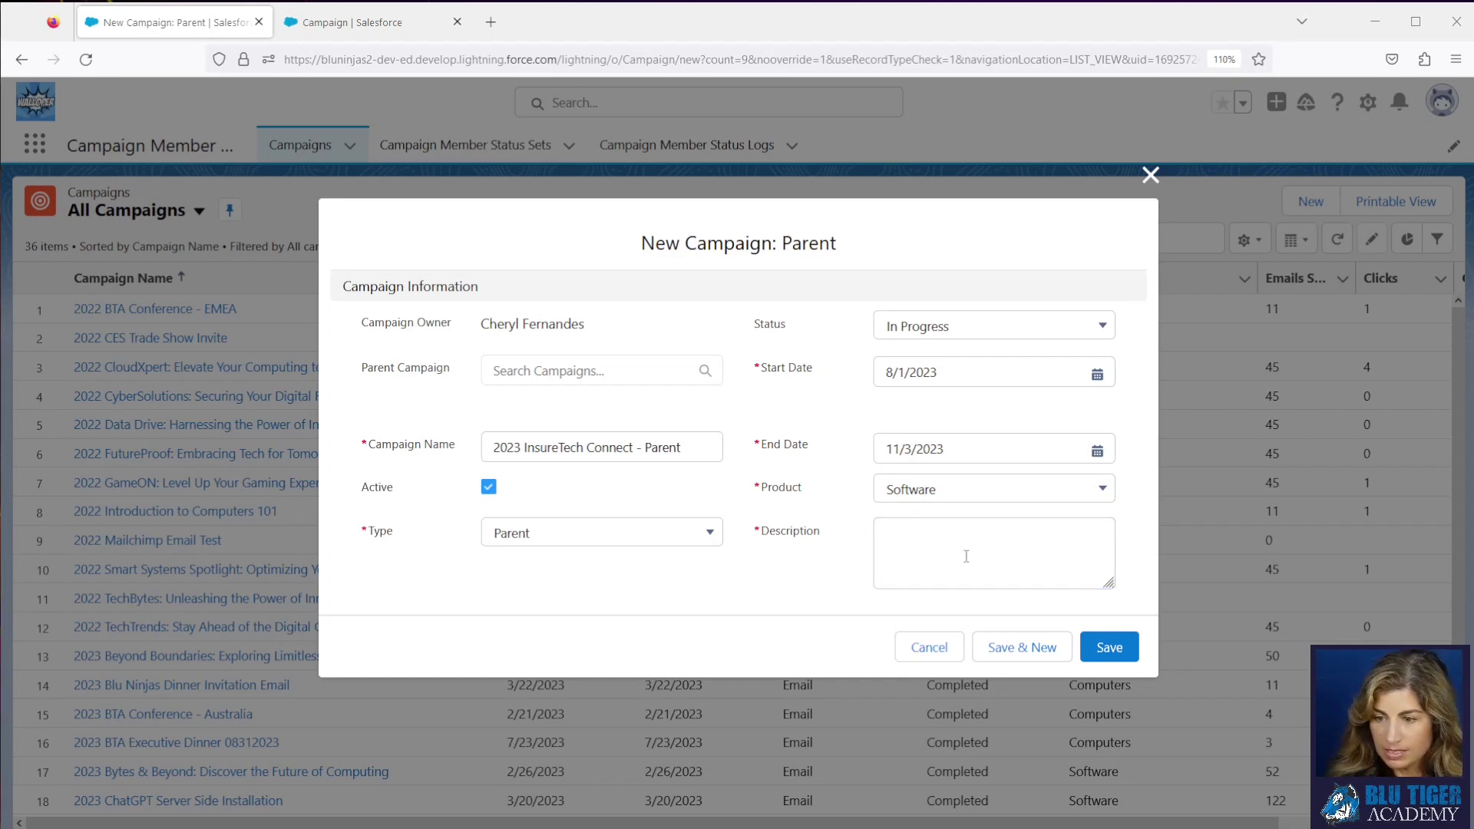
pyautogui.hotkey('alt', 'Tab')
pyautogui.write('This is the parent campaign for InsureTech Connect event - this should be the parent for all campaigns that support this event.')
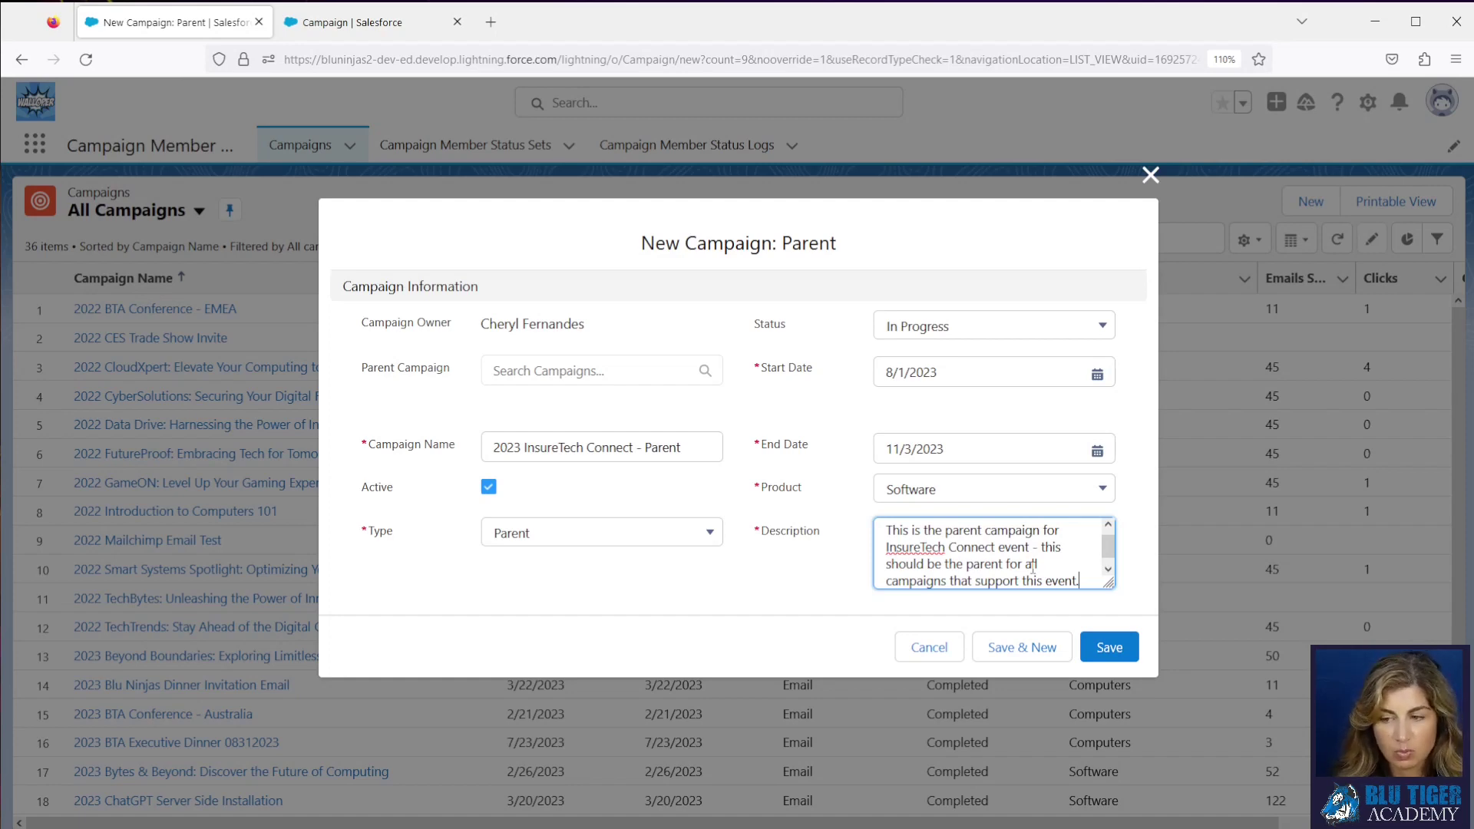
pyautogui.click(1106, 649)
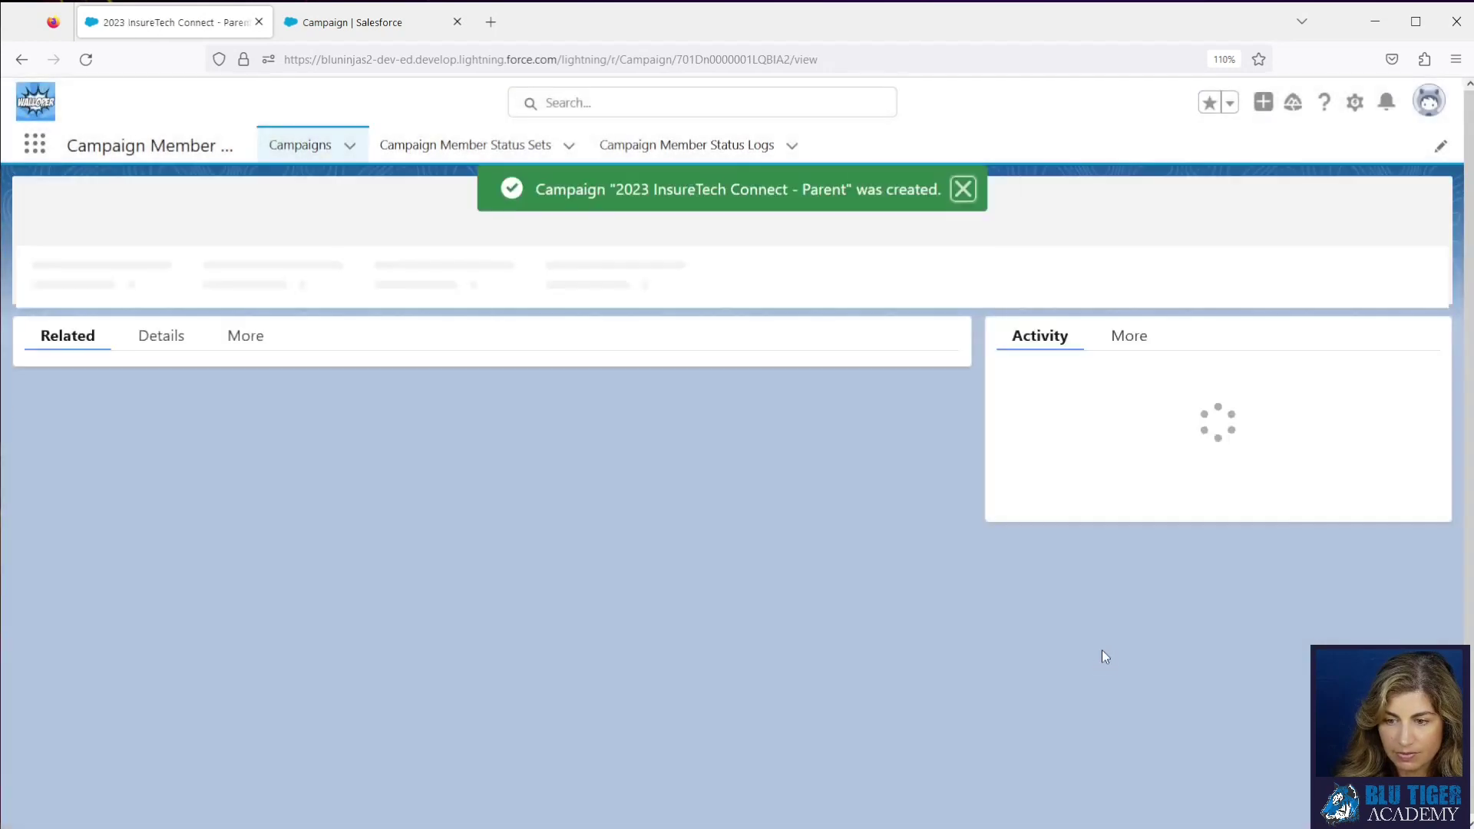
pyautogui.click(161, 314)
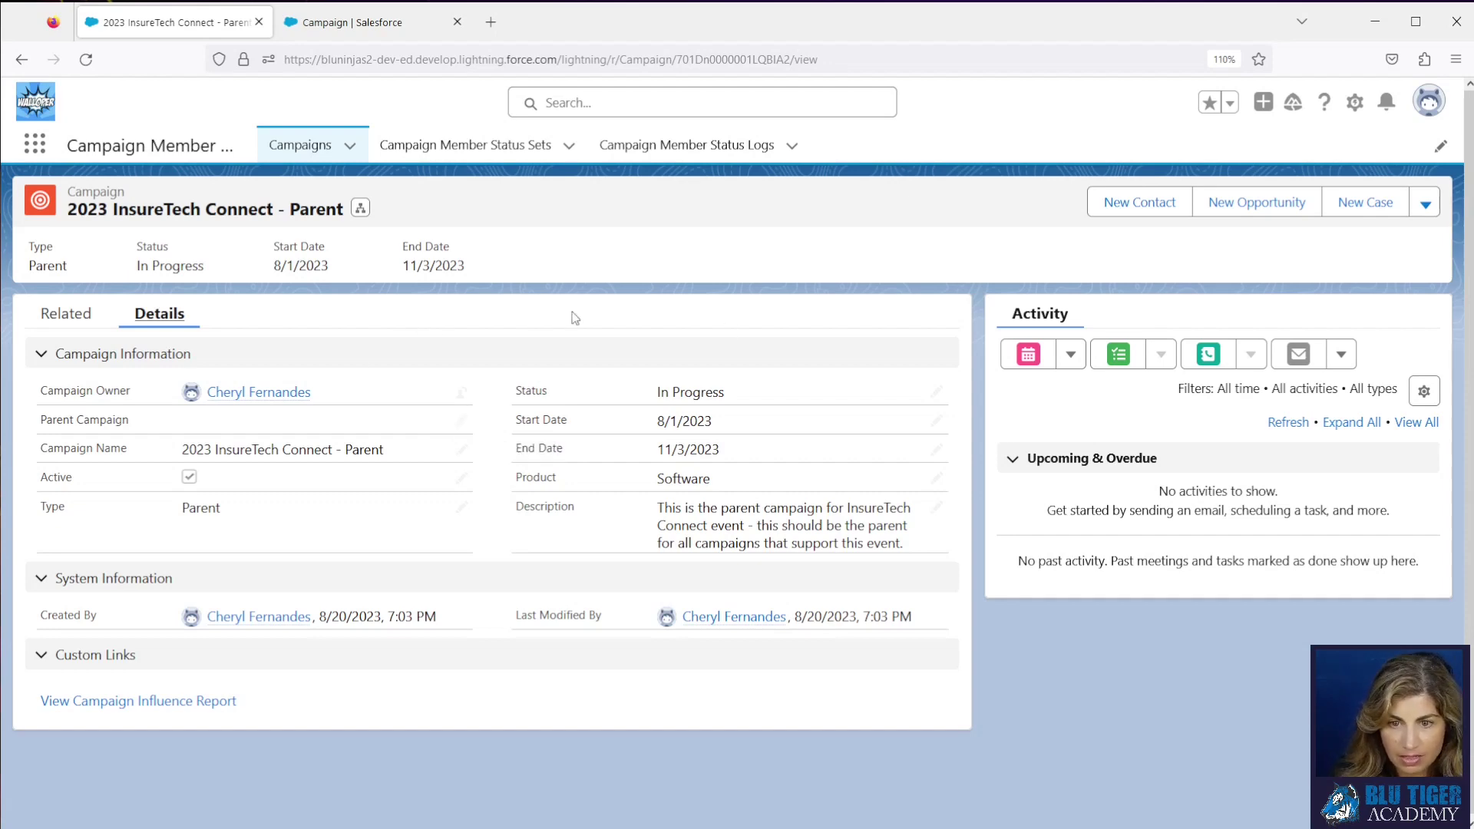
# Start another new campaign using the Trade Show record type
pyautogui.click(350, 146)
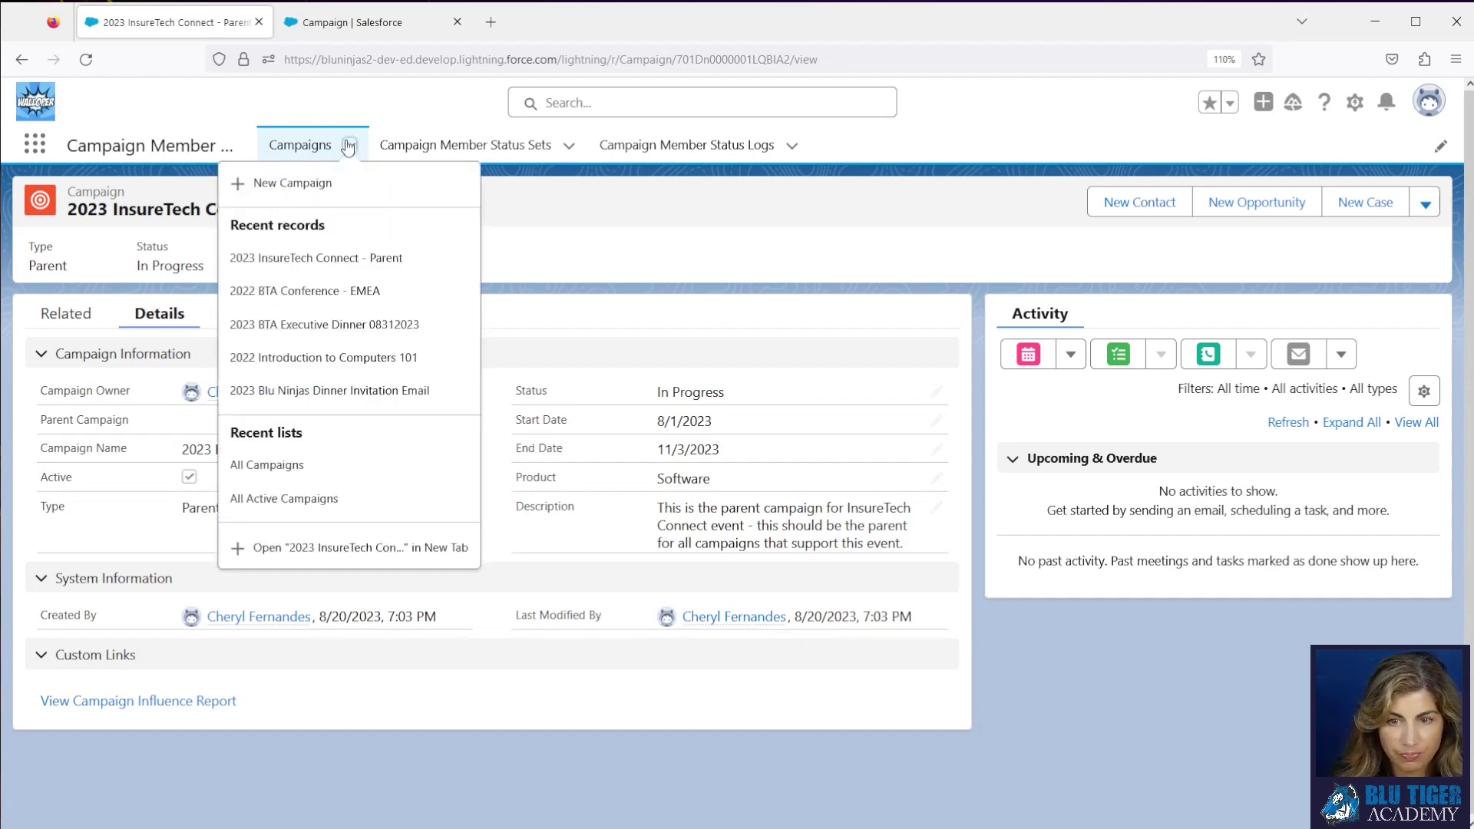
pyautogui.click(348, 196)
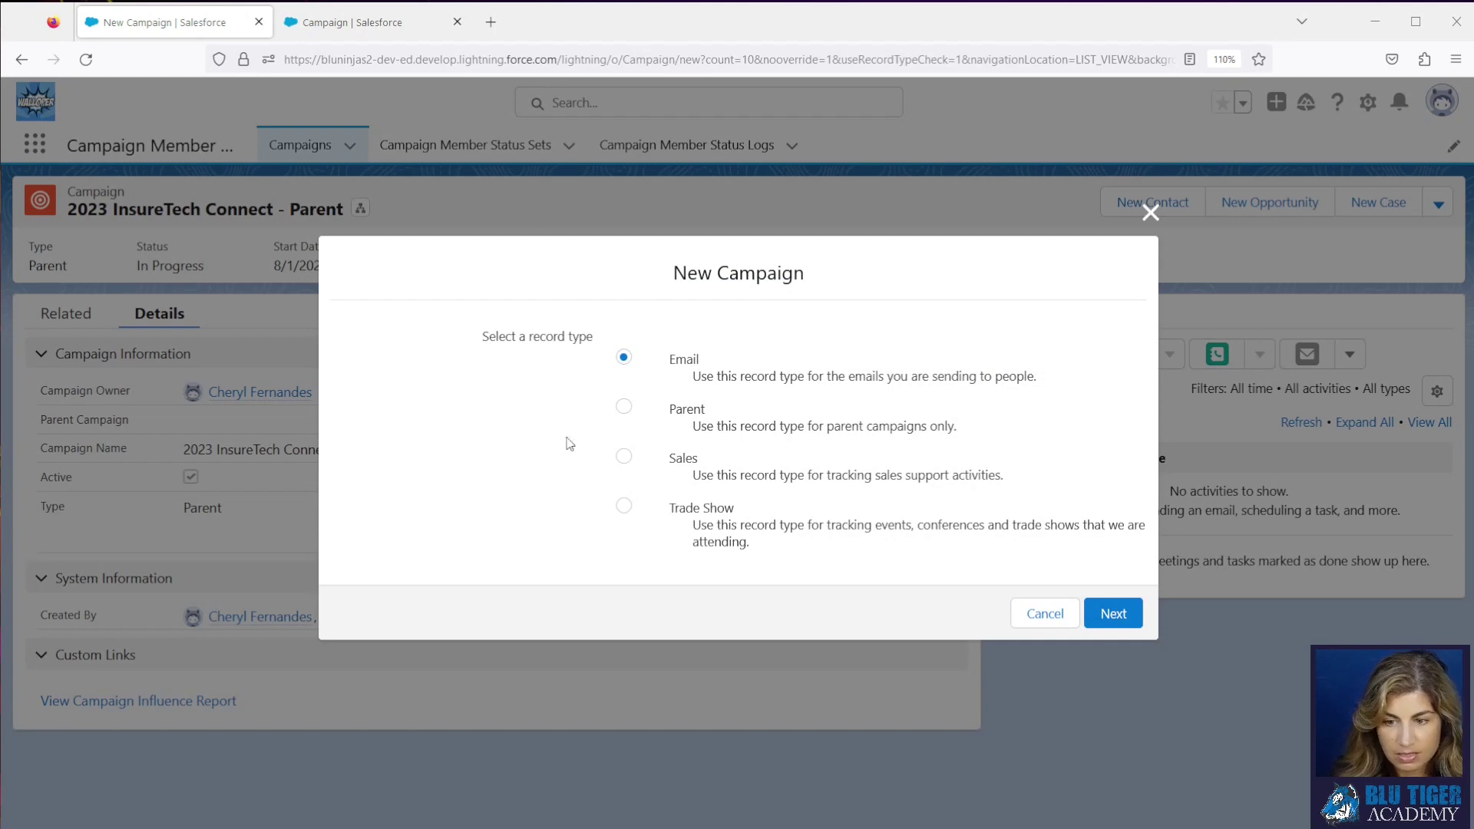
pyautogui.click(623, 505)
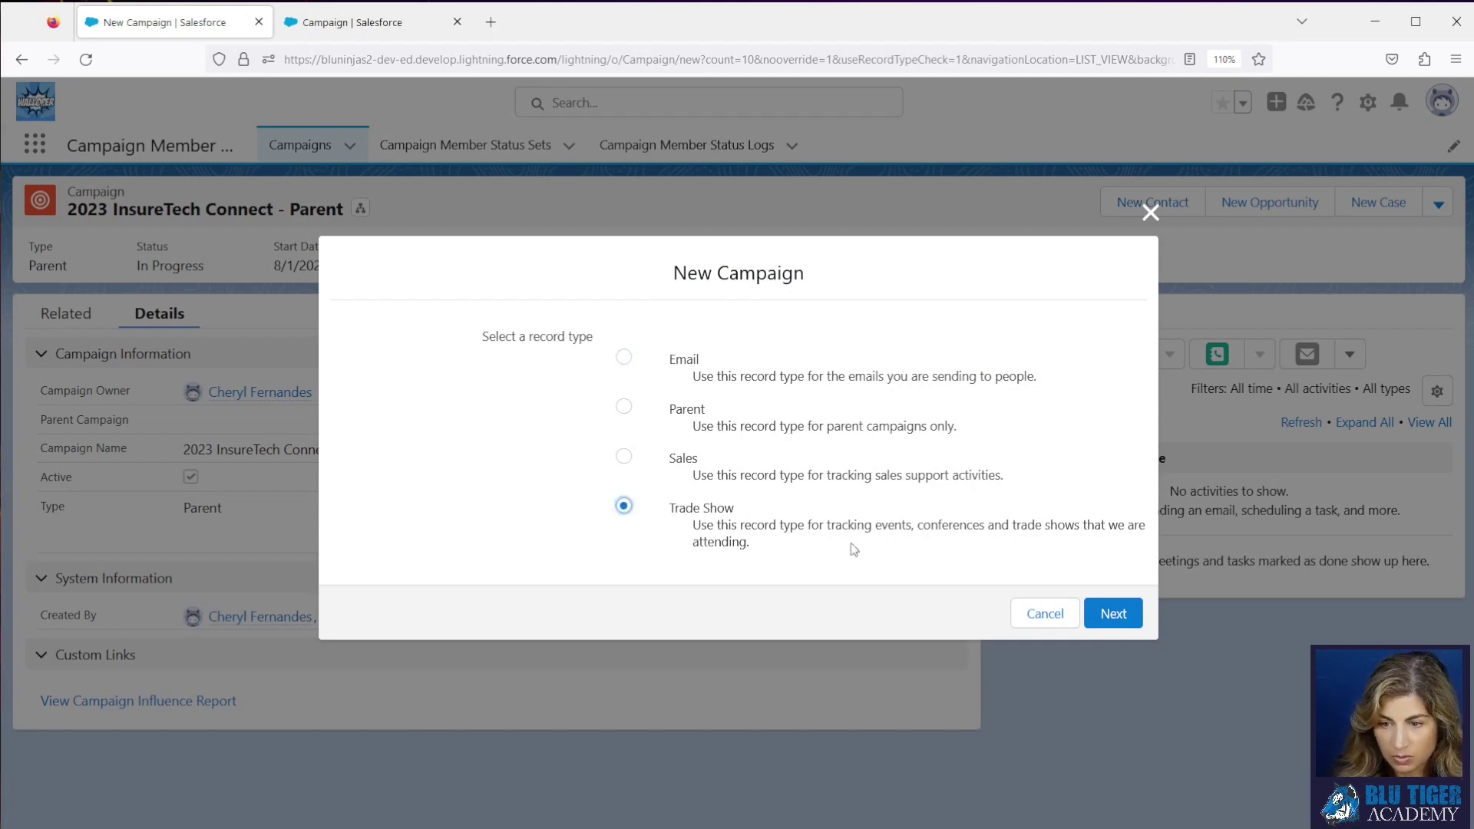
pyautogui.click(1098, 613)
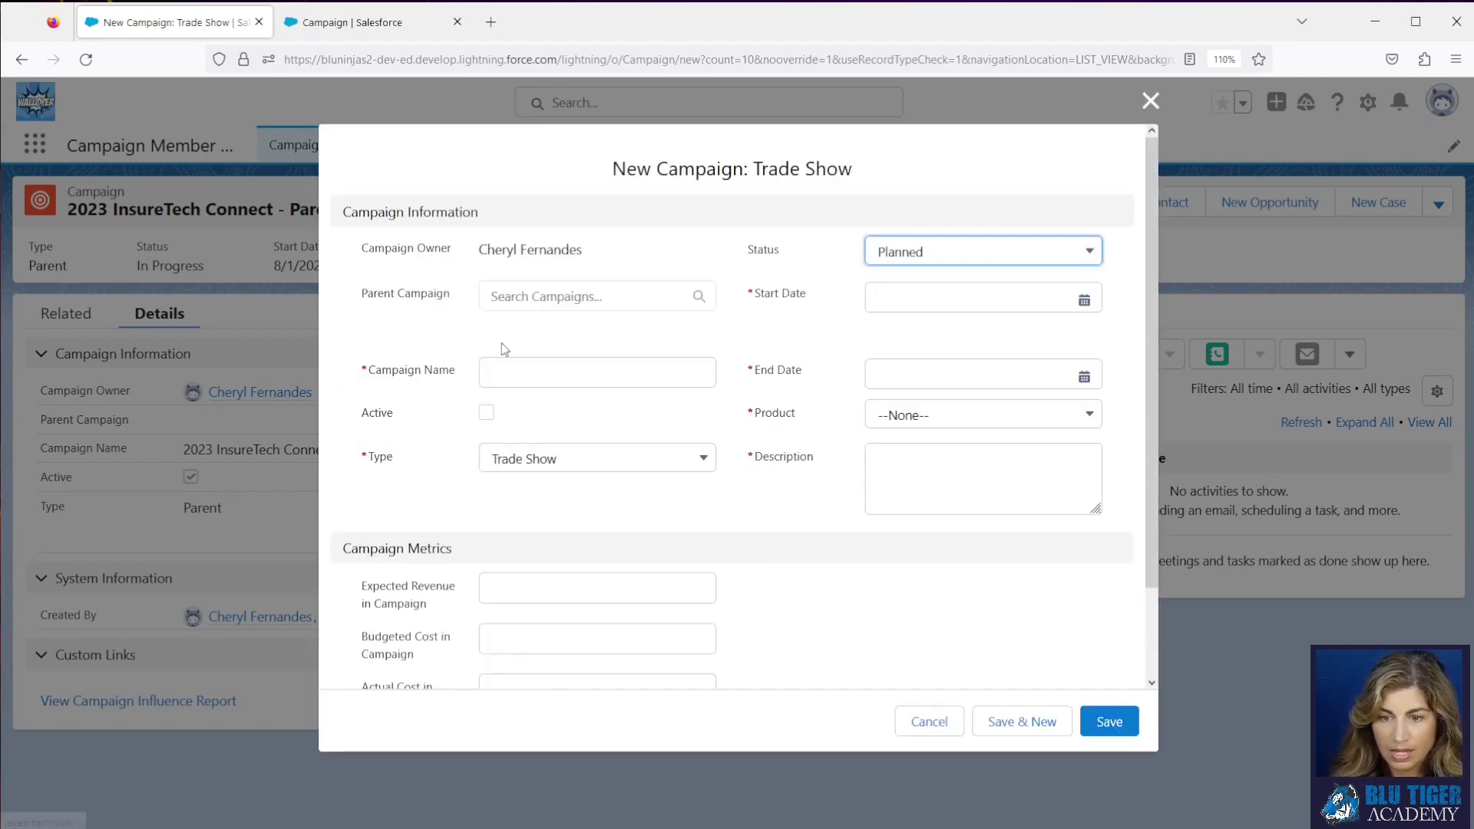
# Name the trade show campaign "2023 InsureTech Connect - Attendee Tracking" and mark it as active
pyautogui.click(498, 372)
pyautogui.write('2023 InsureTech Connect - Attendee Tracking')
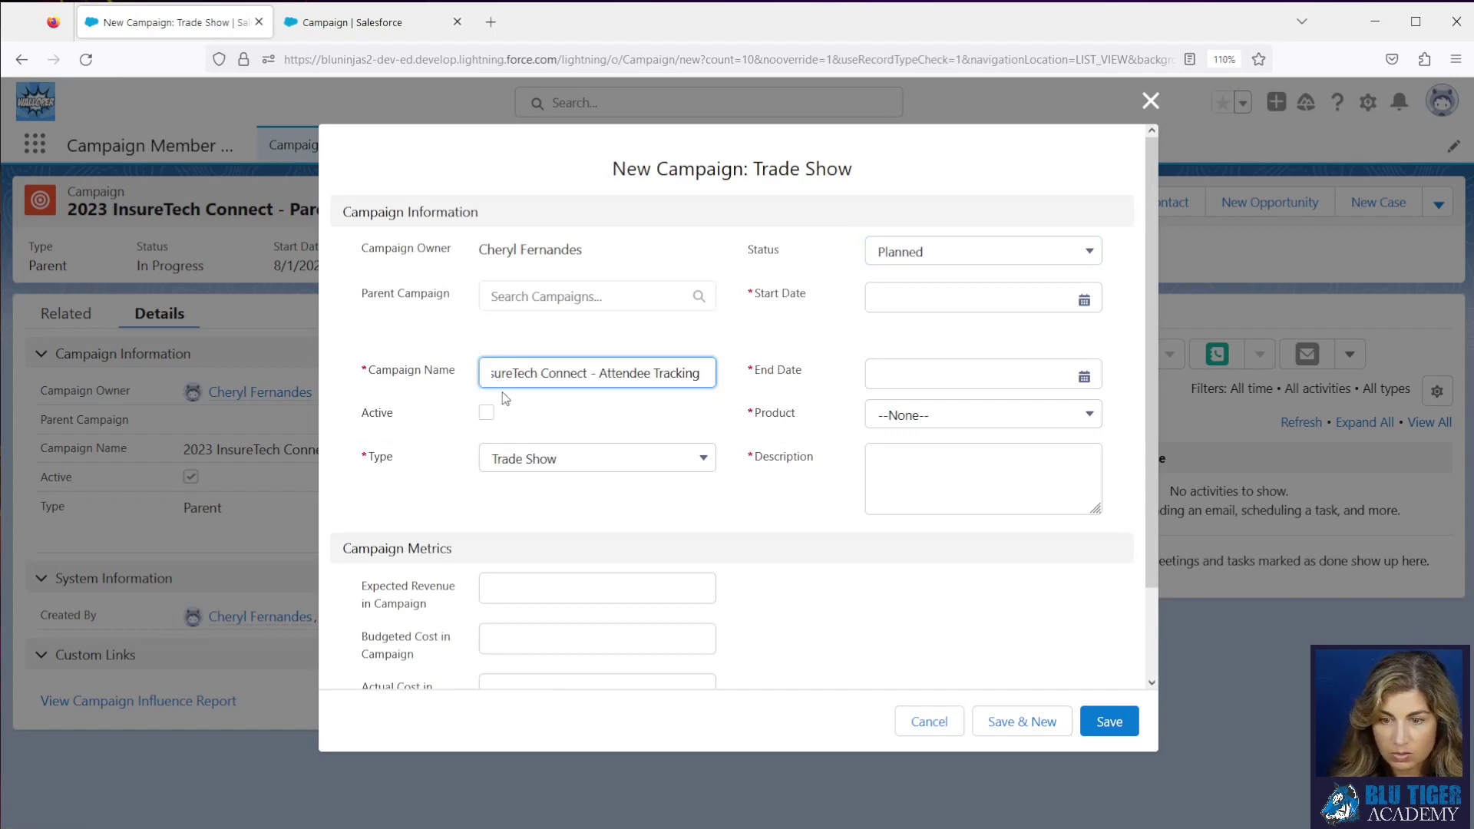
pyautogui.click(486, 413)
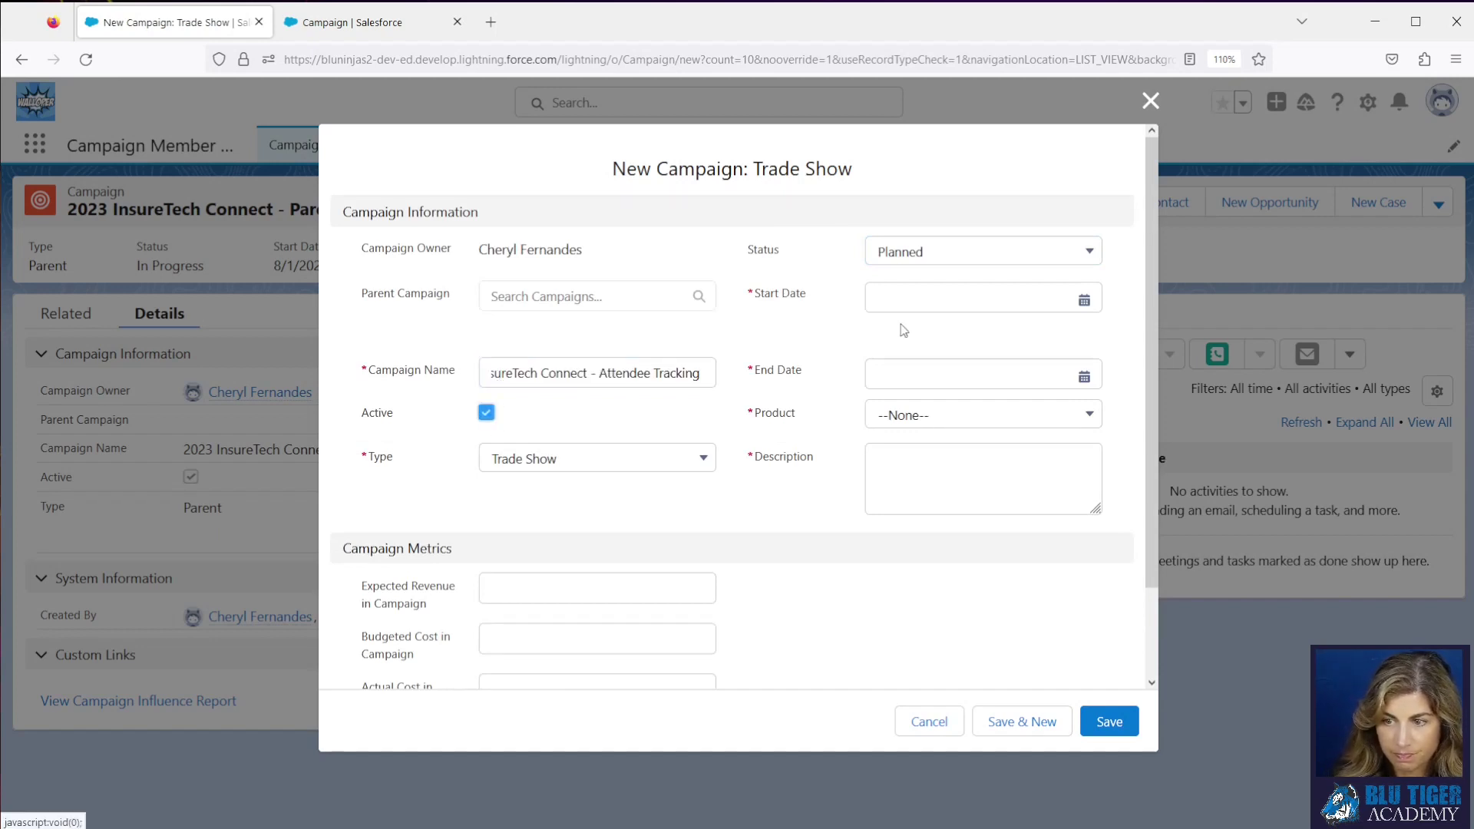
# Set the trade show campaign to start on 10/31/2023 and end on 11/2/2023, with Software as its product
pyautogui.click(891, 301)
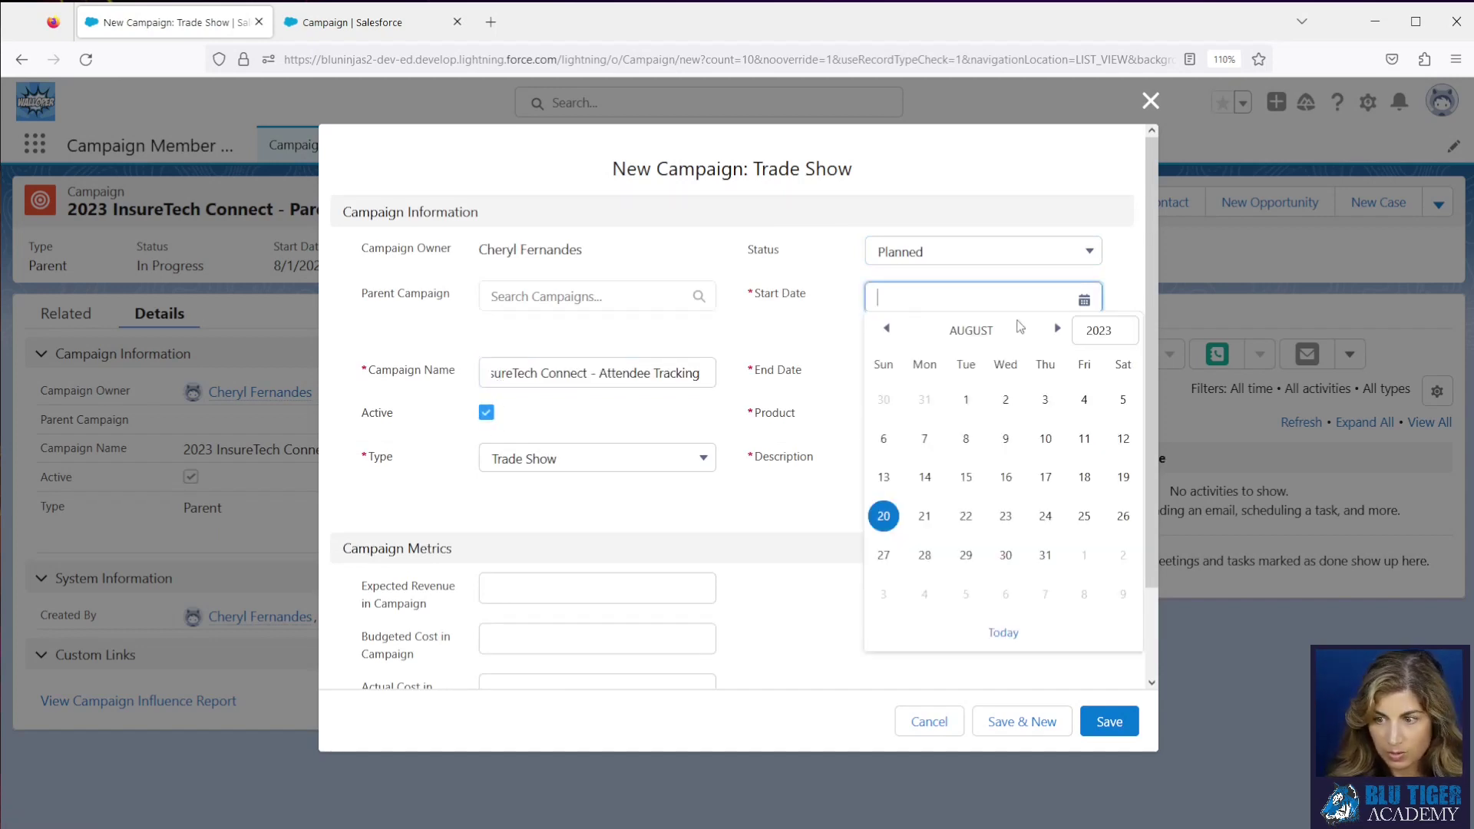
pyautogui.click(1058, 329)
pyautogui.click(1058, 329)
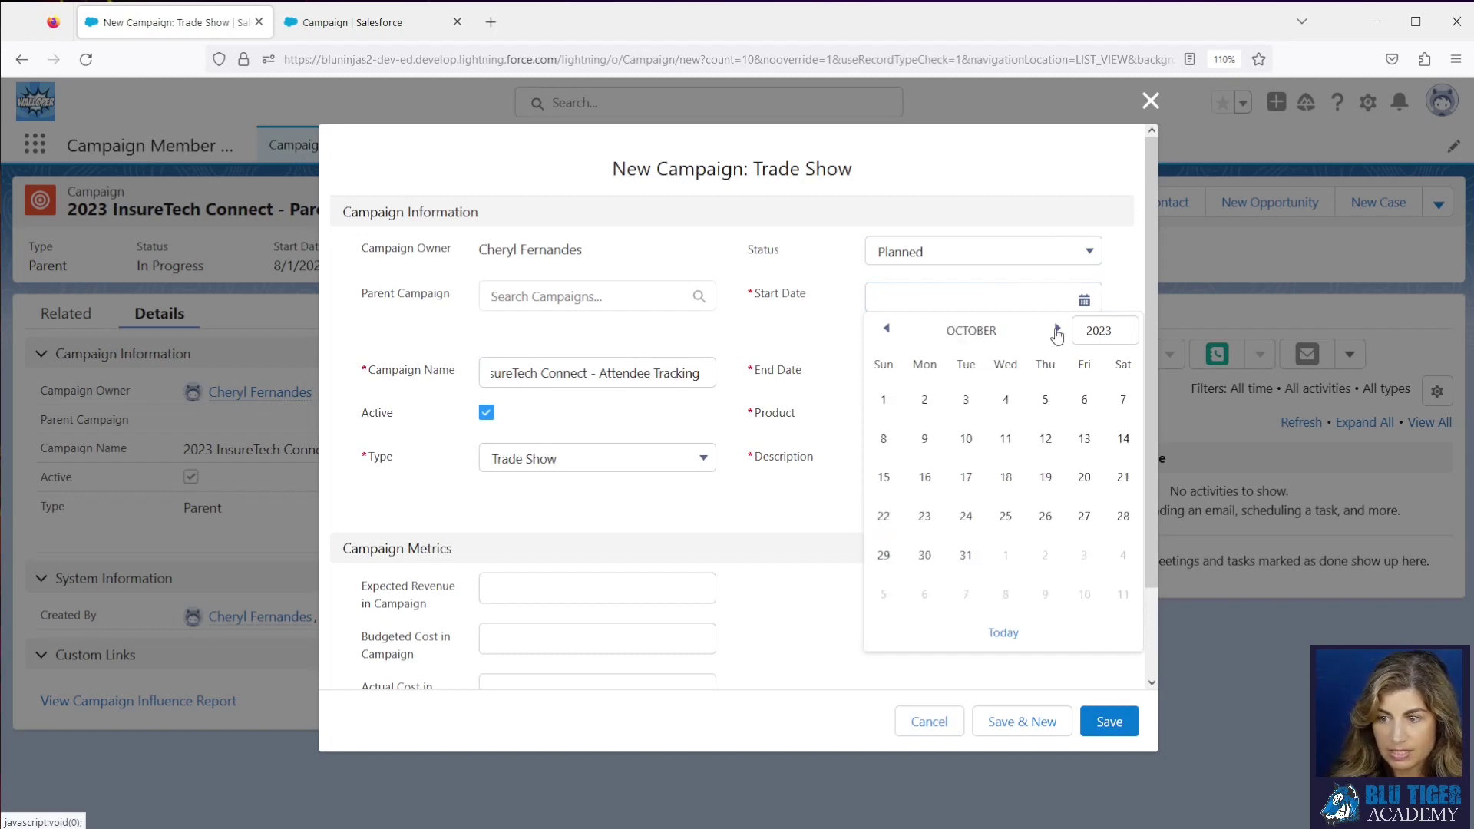
pyautogui.click(966, 555)
pyautogui.click(926, 374)
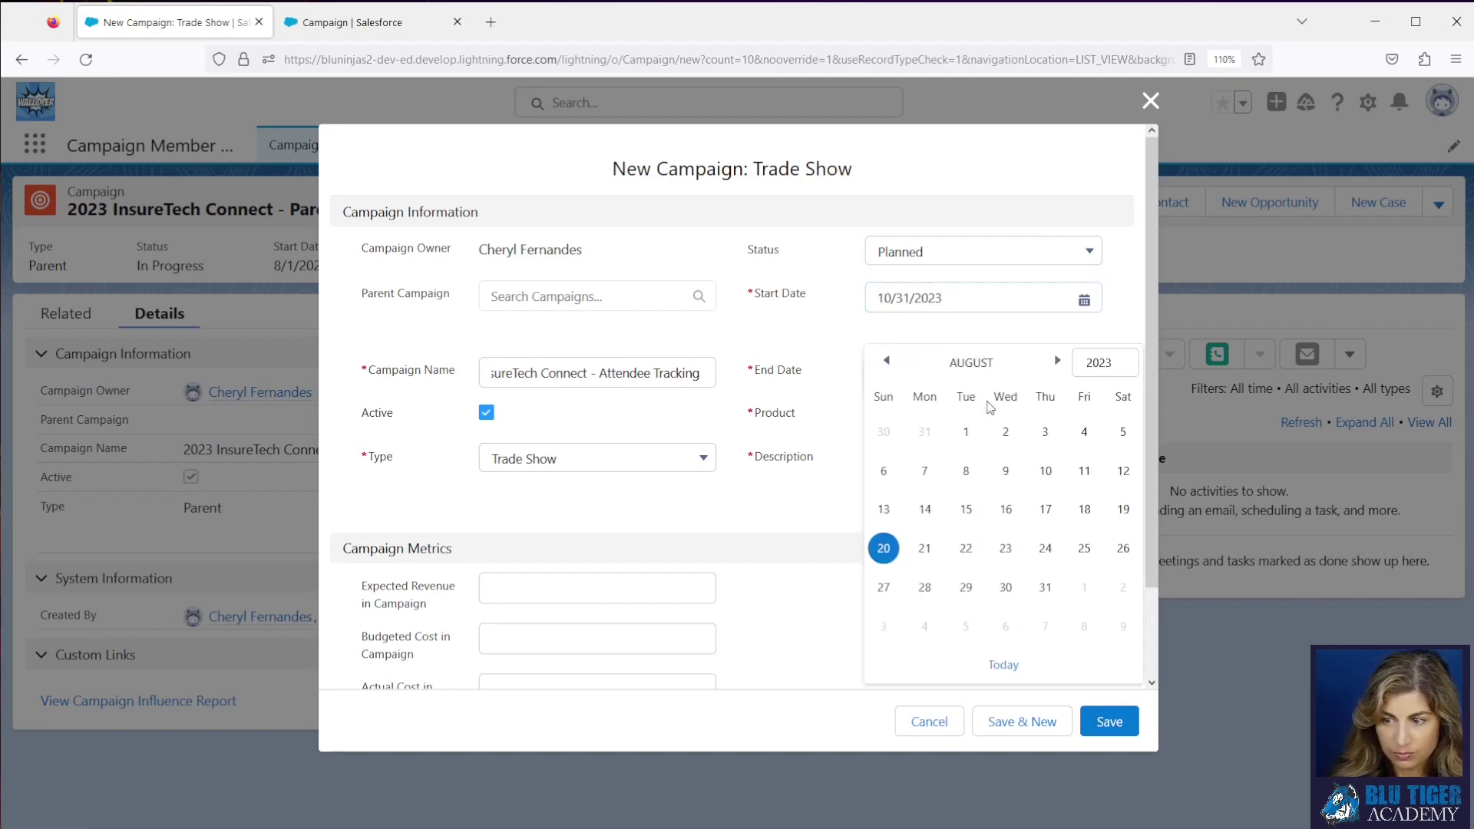
pyautogui.click(1057, 361)
pyautogui.click(1057, 360)
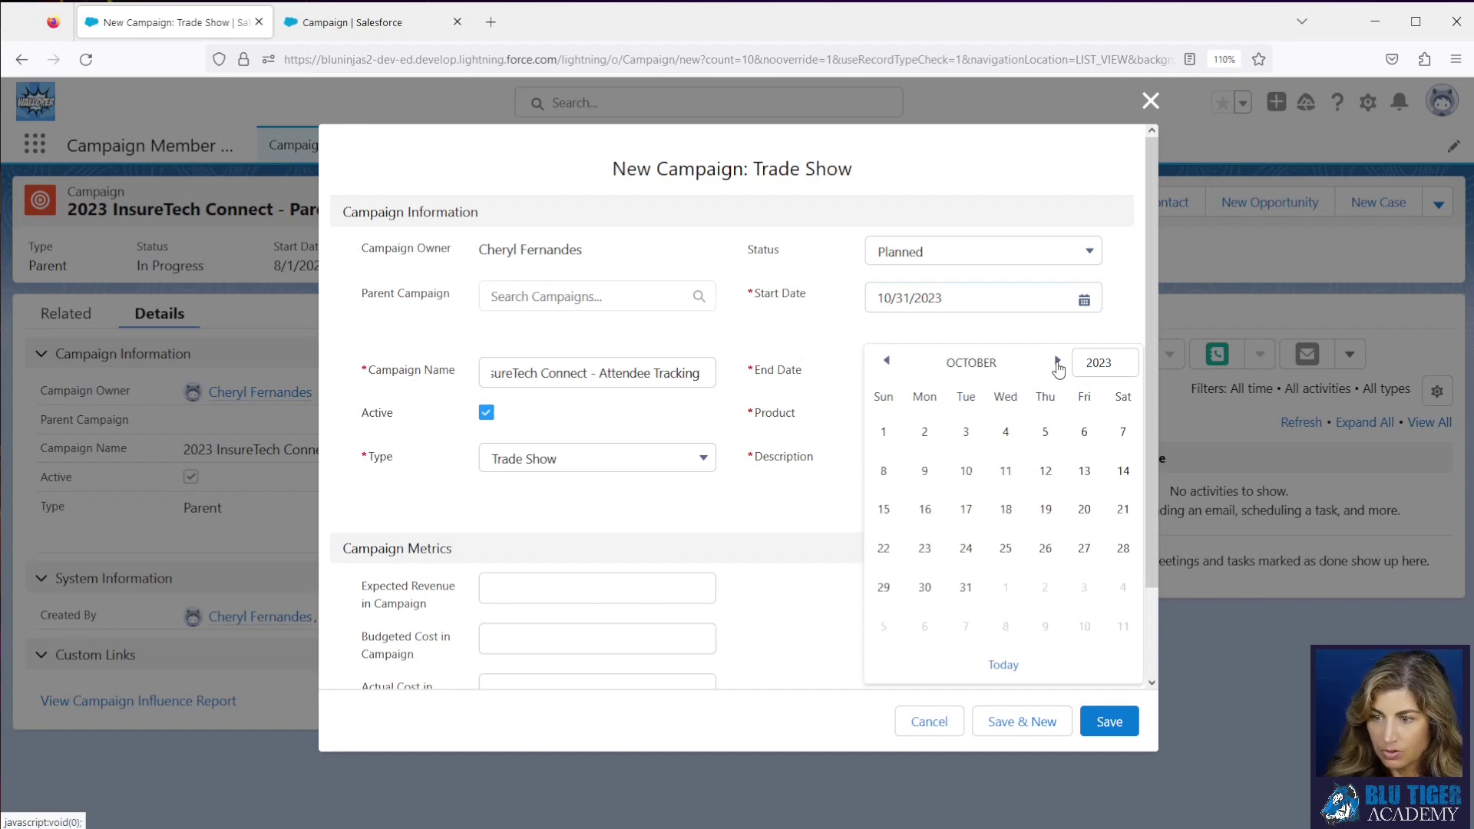
pyautogui.click(1058, 361)
pyautogui.click(1045, 432)
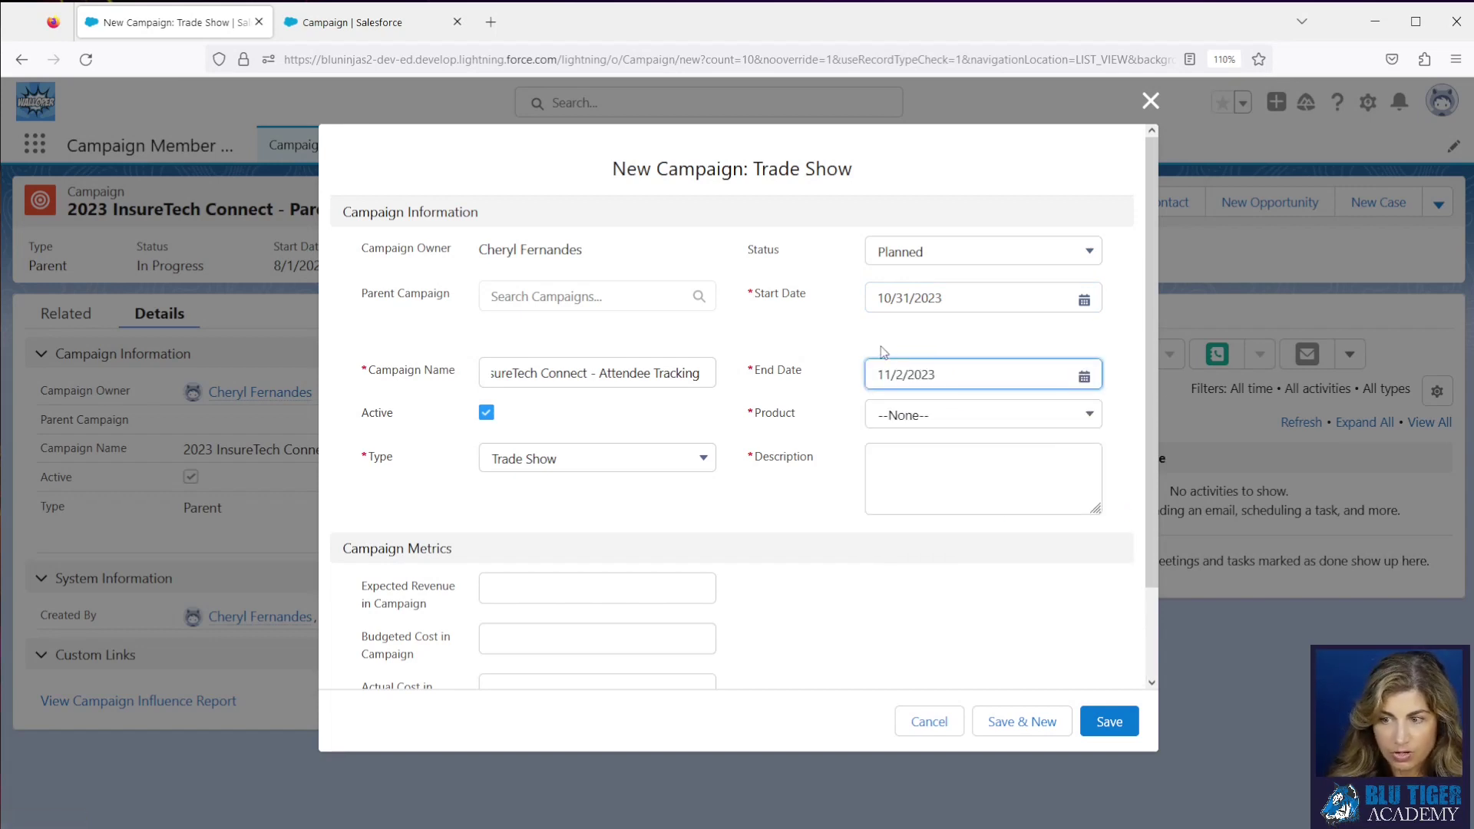
pyautogui.click(893, 424)
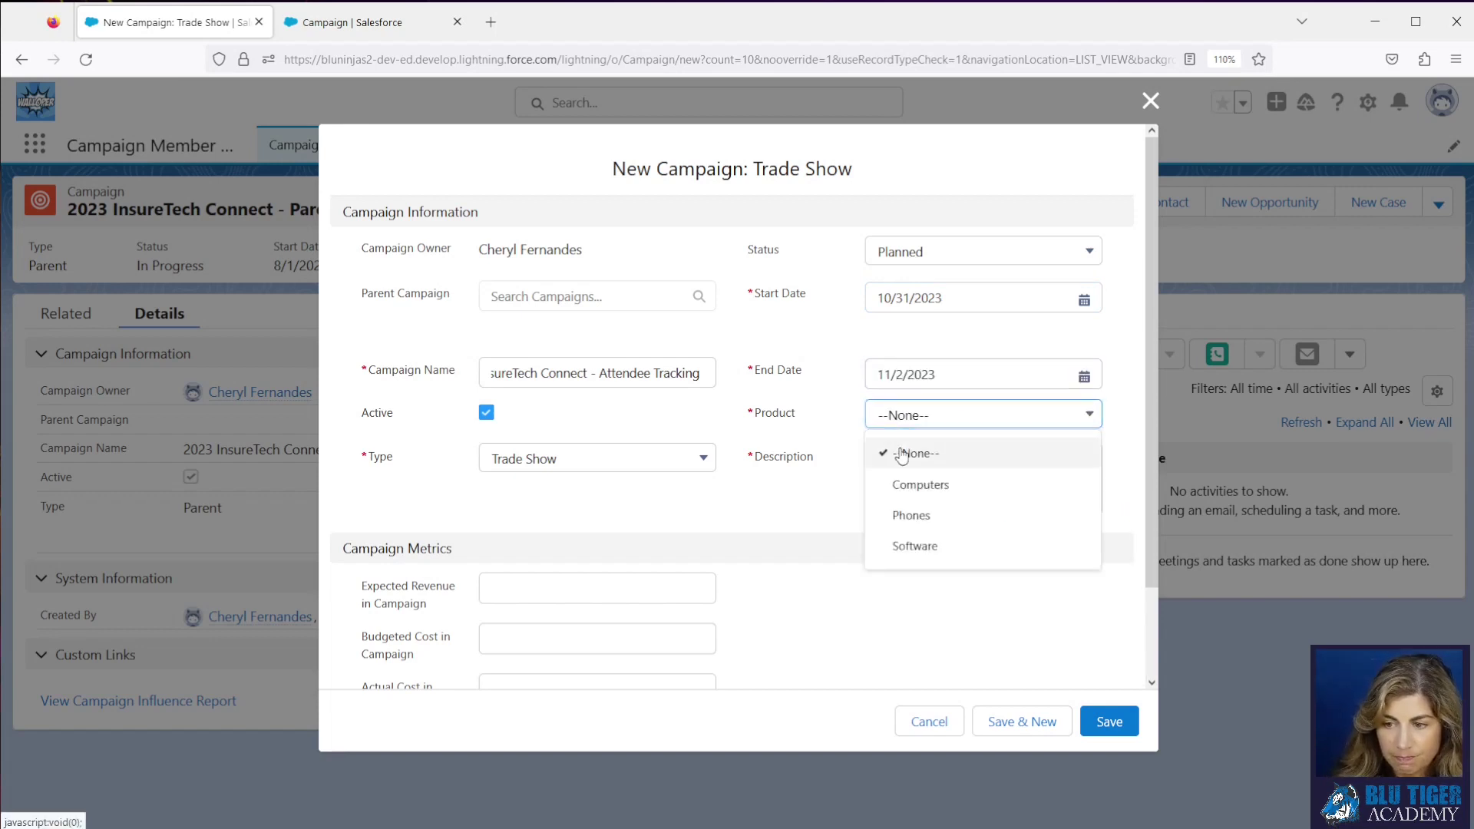
pyautogui.click(909, 546)
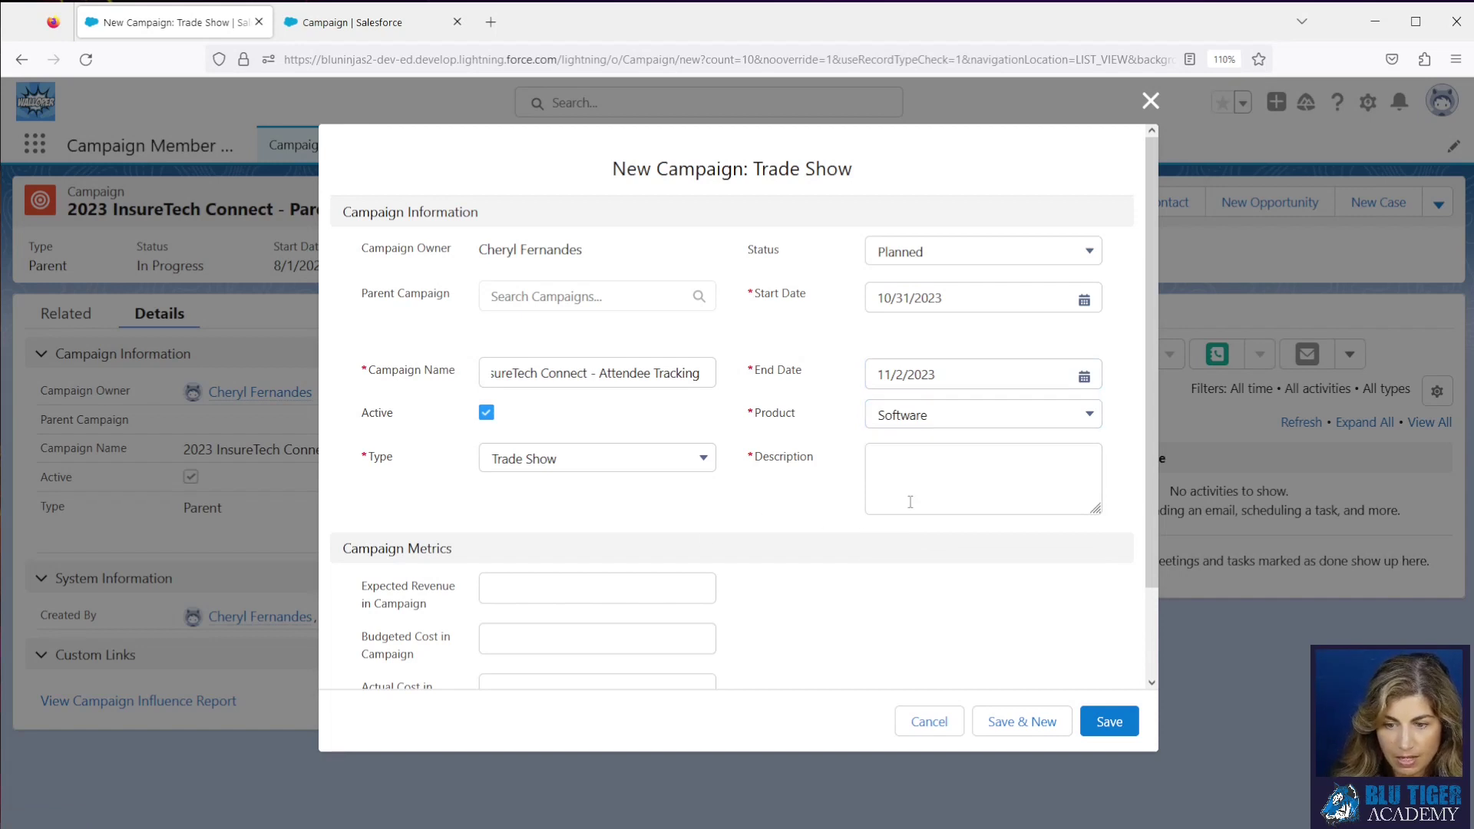
# Paste the description "This campaigns hold the attendees who were on this event's attendee list." with the event's web link, and save the campaign
pyautogui.click(875, 499)
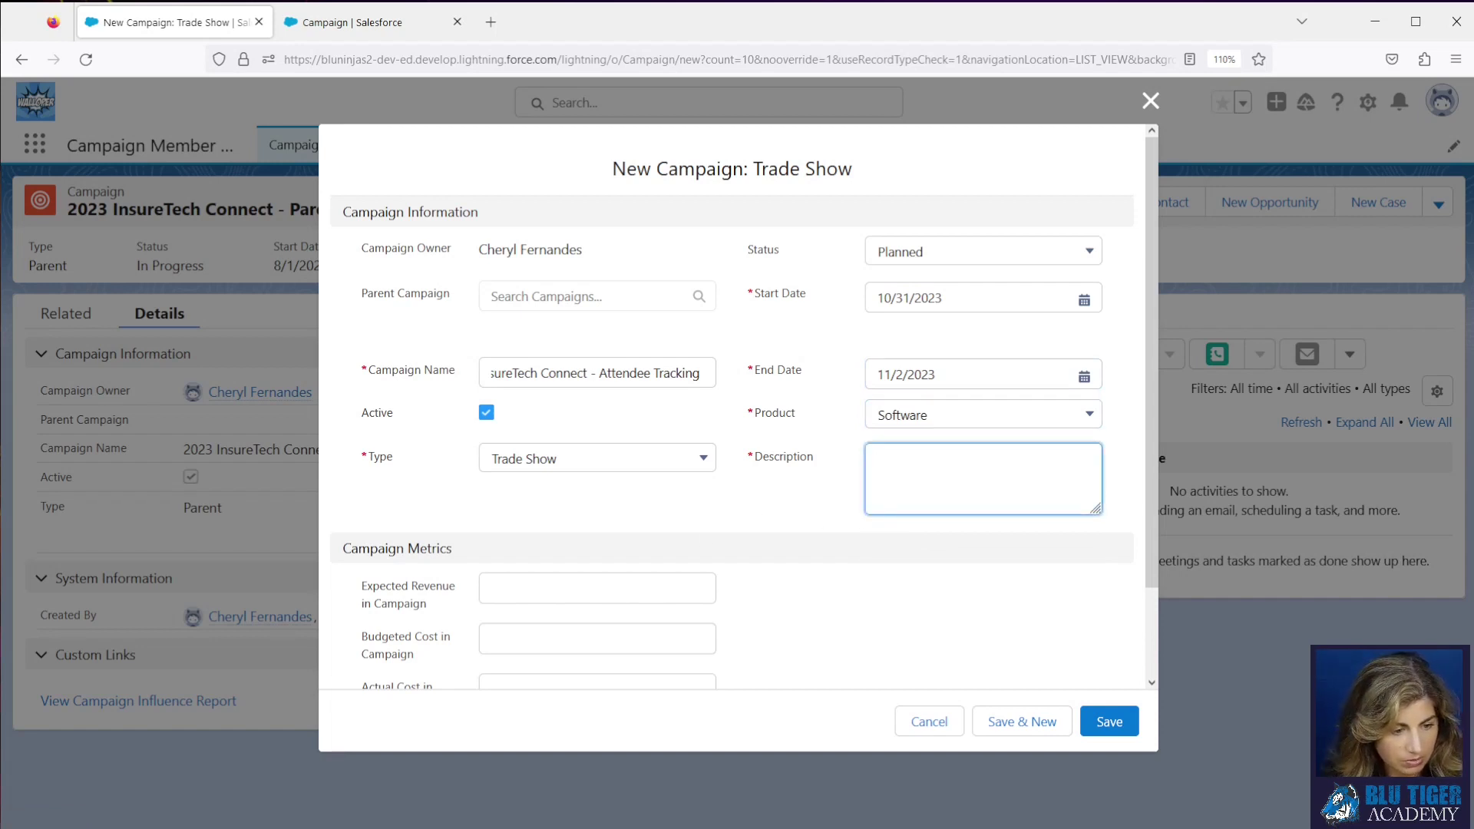
pyautogui.hotkey('alt', 'Tab')
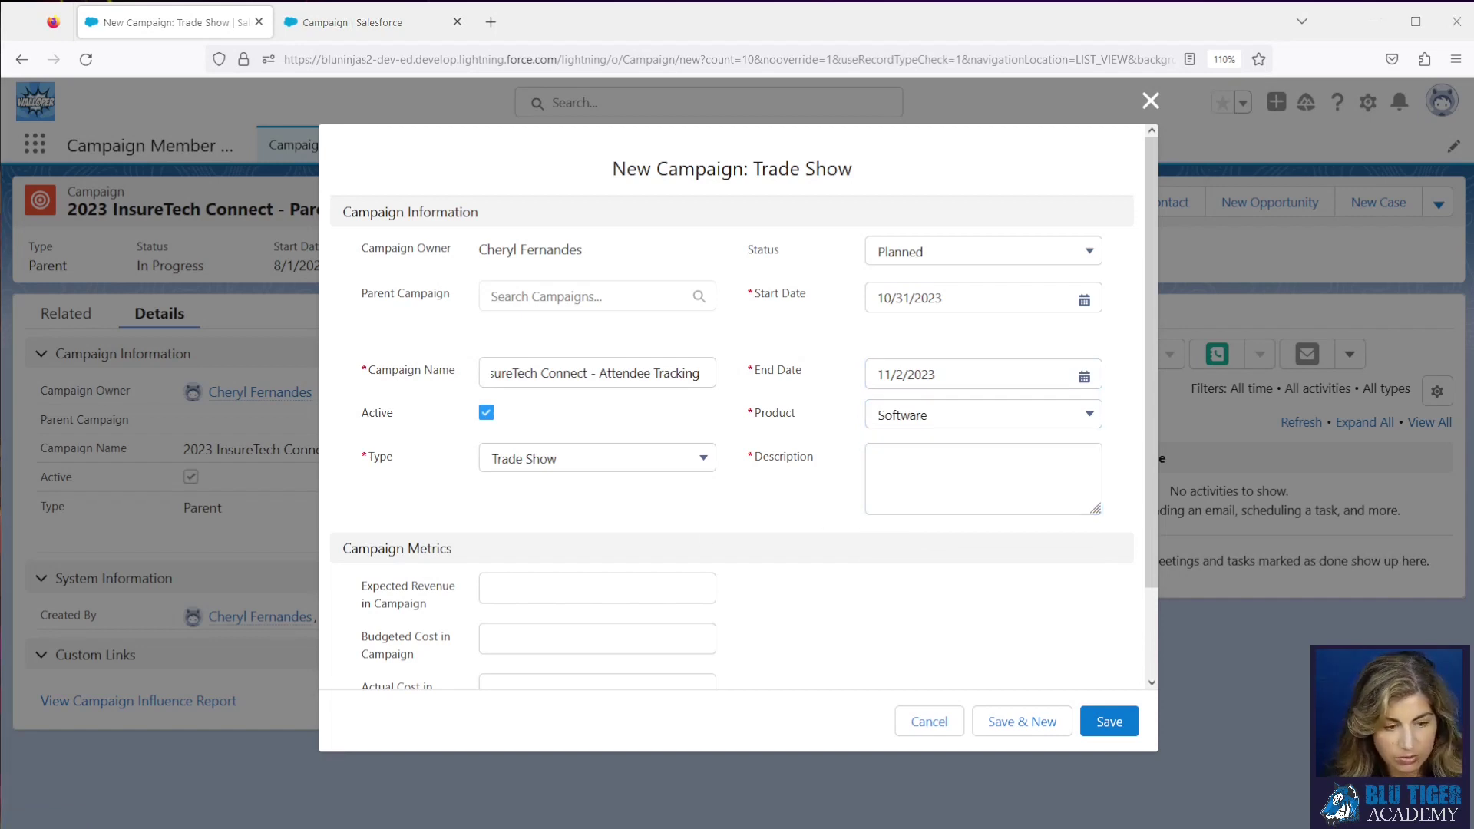
pyautogui.hotkey('alt', 'Tab')
pyautogui.hotkey('ctrl', 'v')
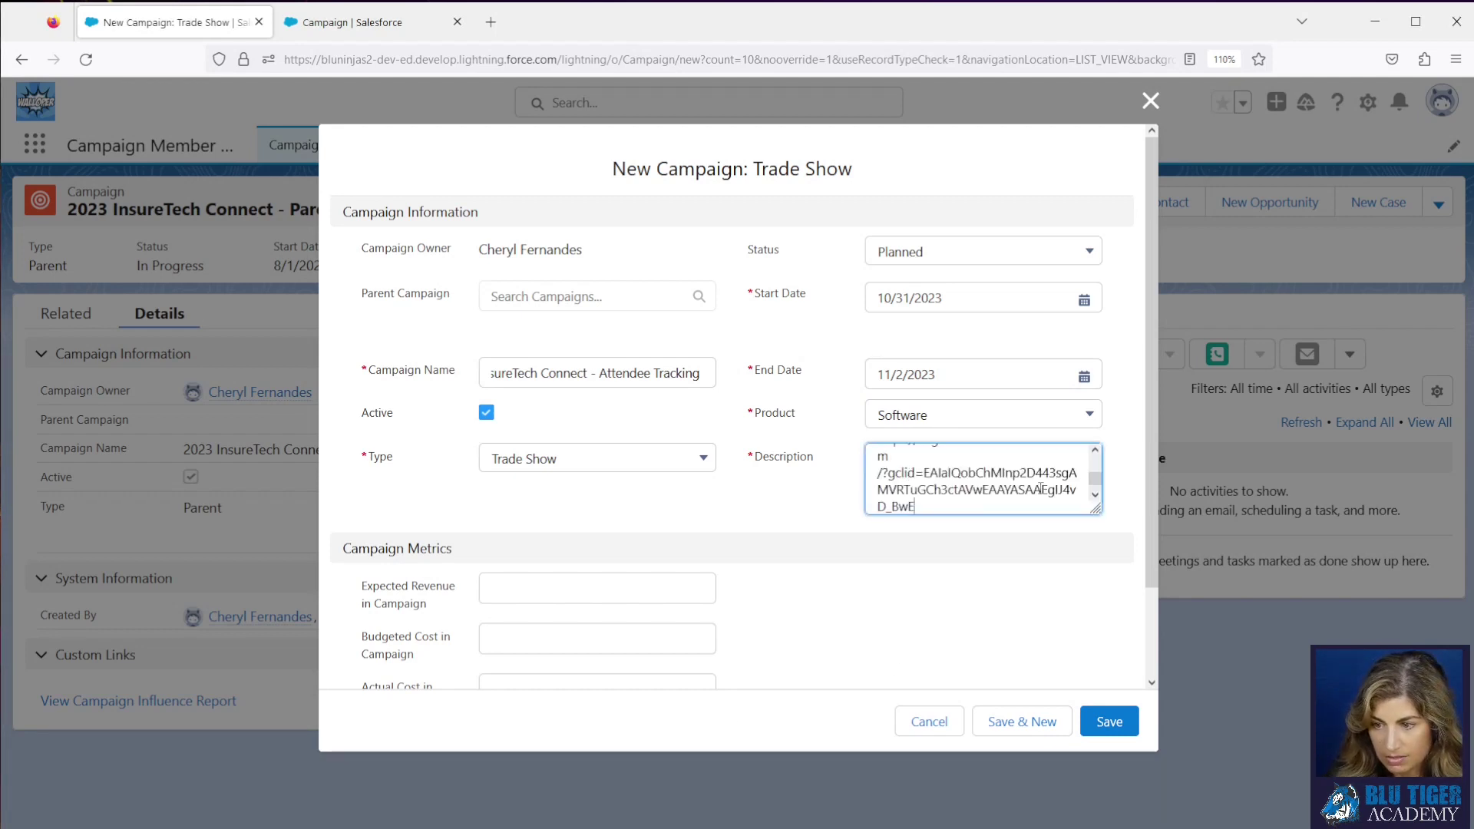
pyautogui.moveTo(1097, 510); pyautogui.dragTo(1097, 676)
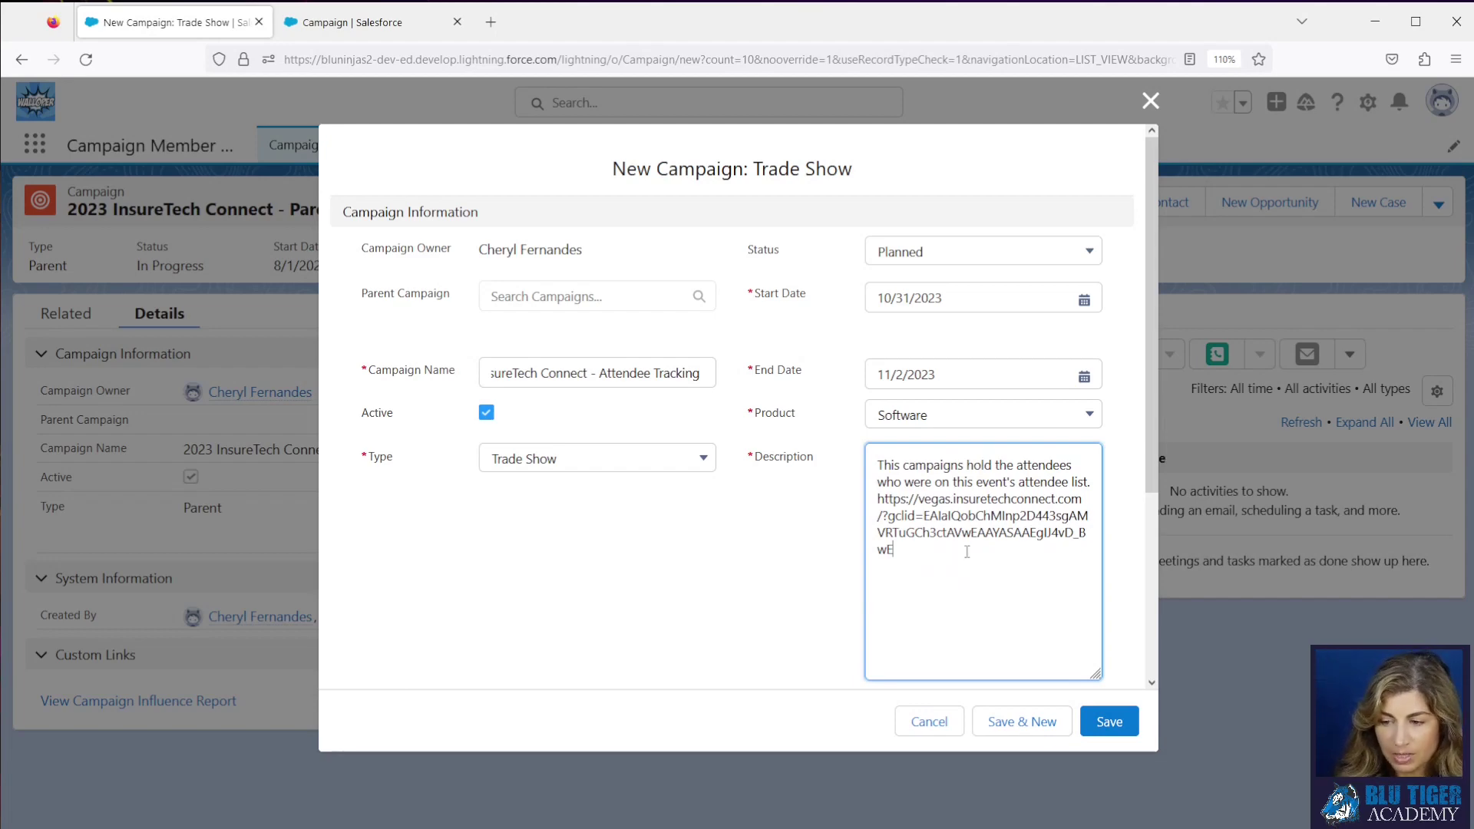
pyautogui.click(1113, 730)
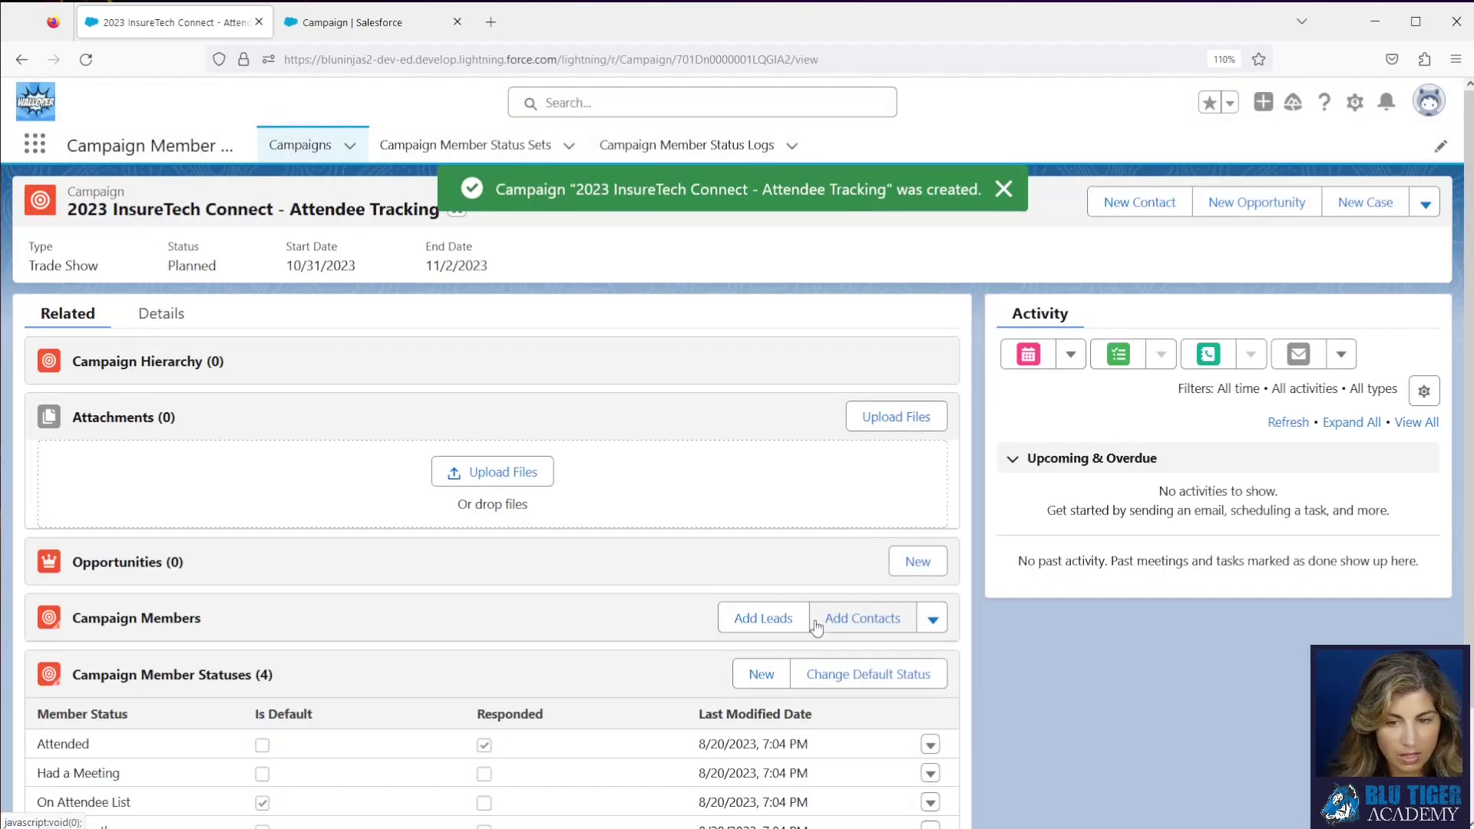
# Assign "2023 InsureTech Connect - Parent" as the parent campaign of the Attendee Tracking campaign and save the record
pyautogui.click(168, 329)
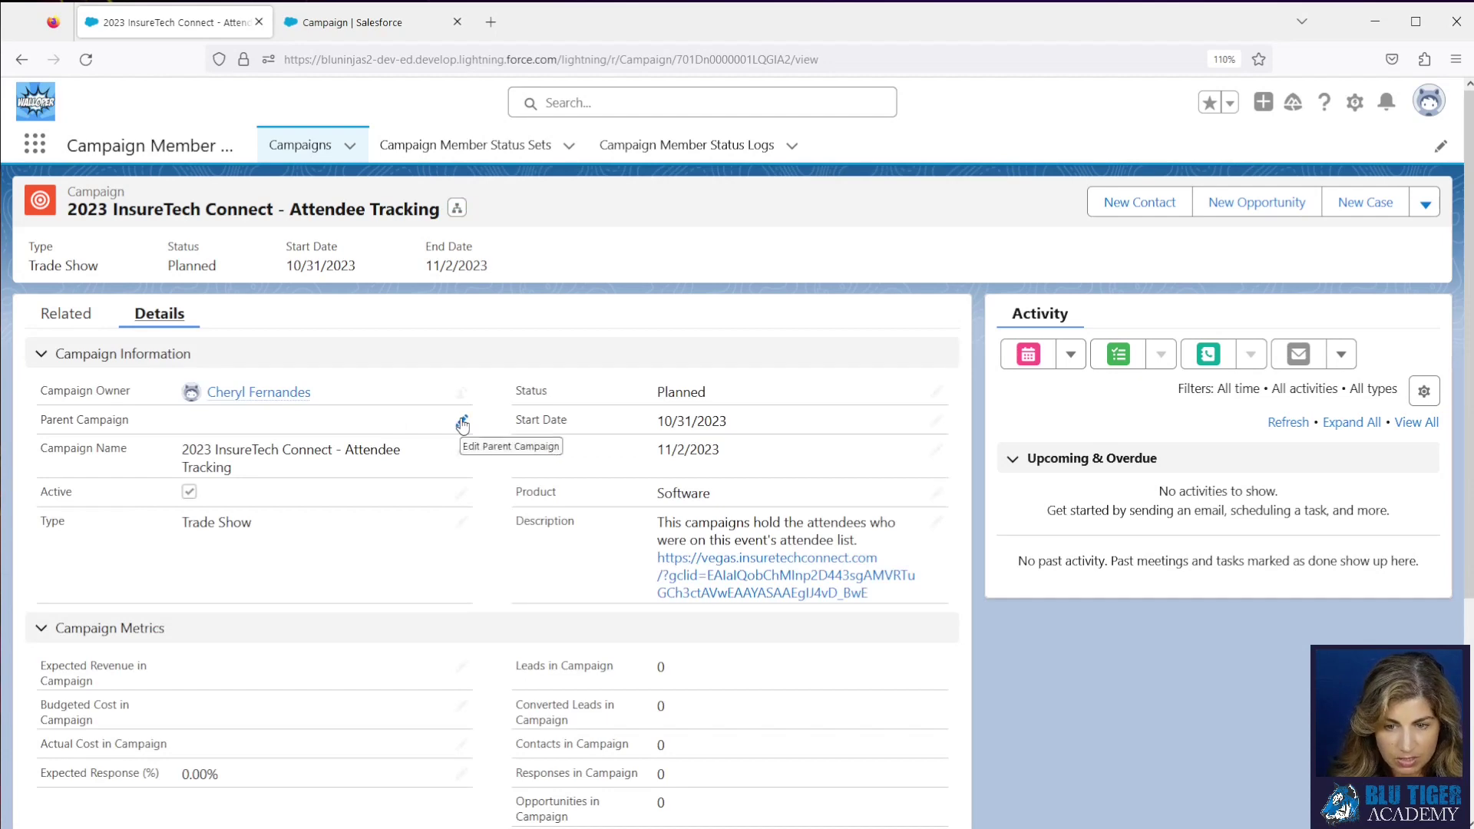
pyautogui.click(463, 425)
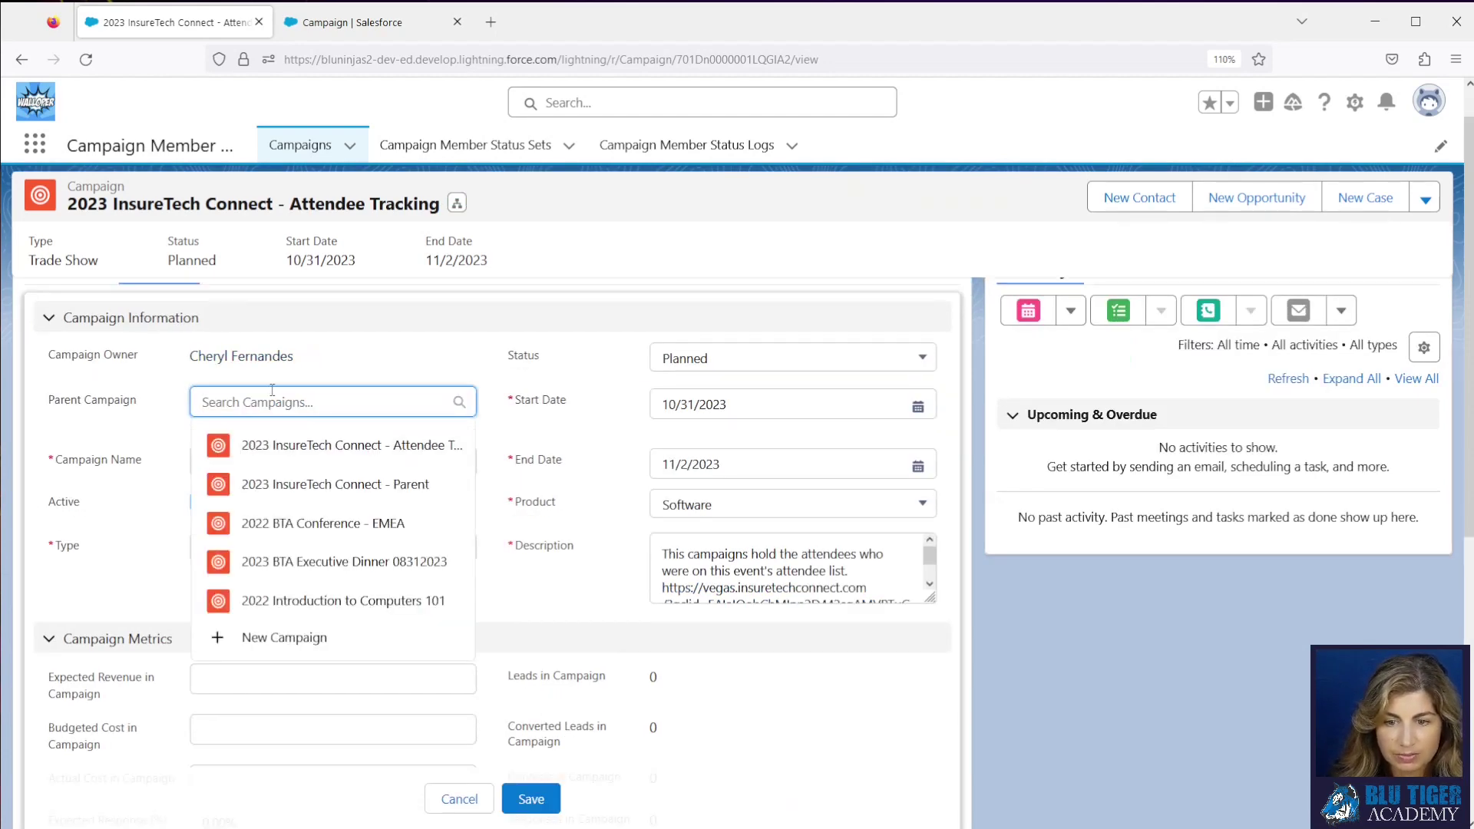
pyautogui.click(265, 489)
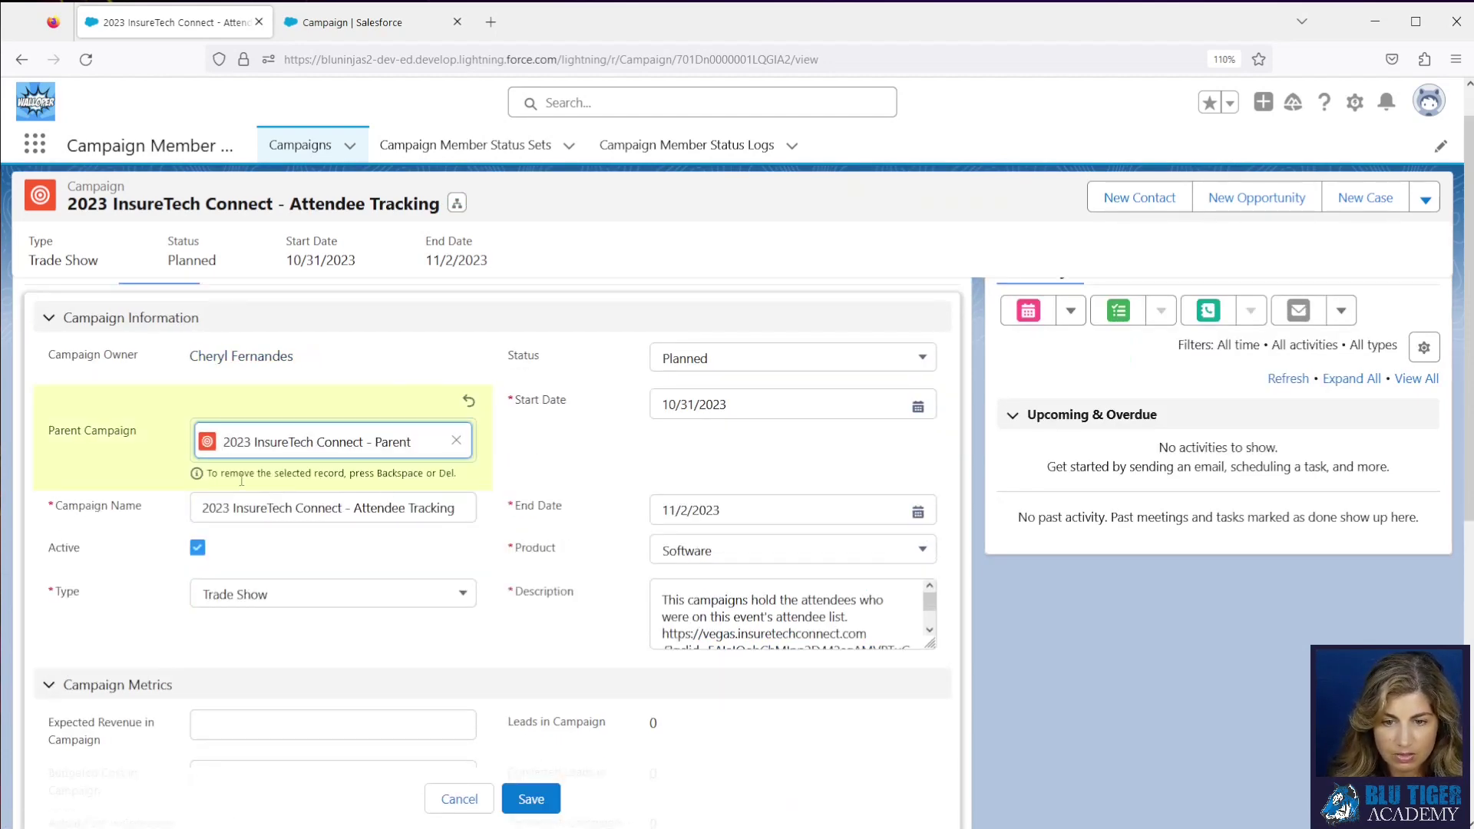
pyautogui.click(537, 800)
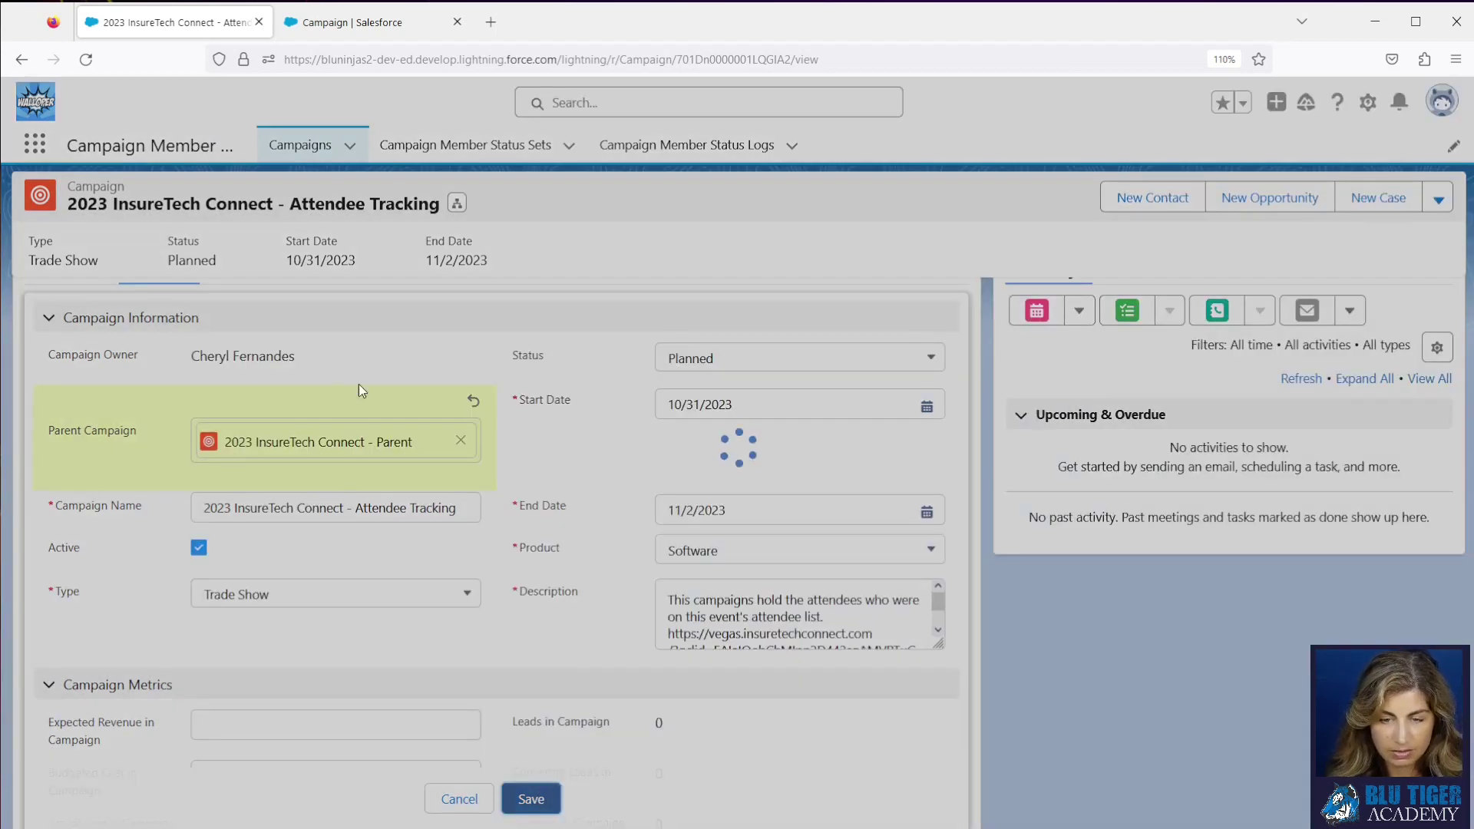
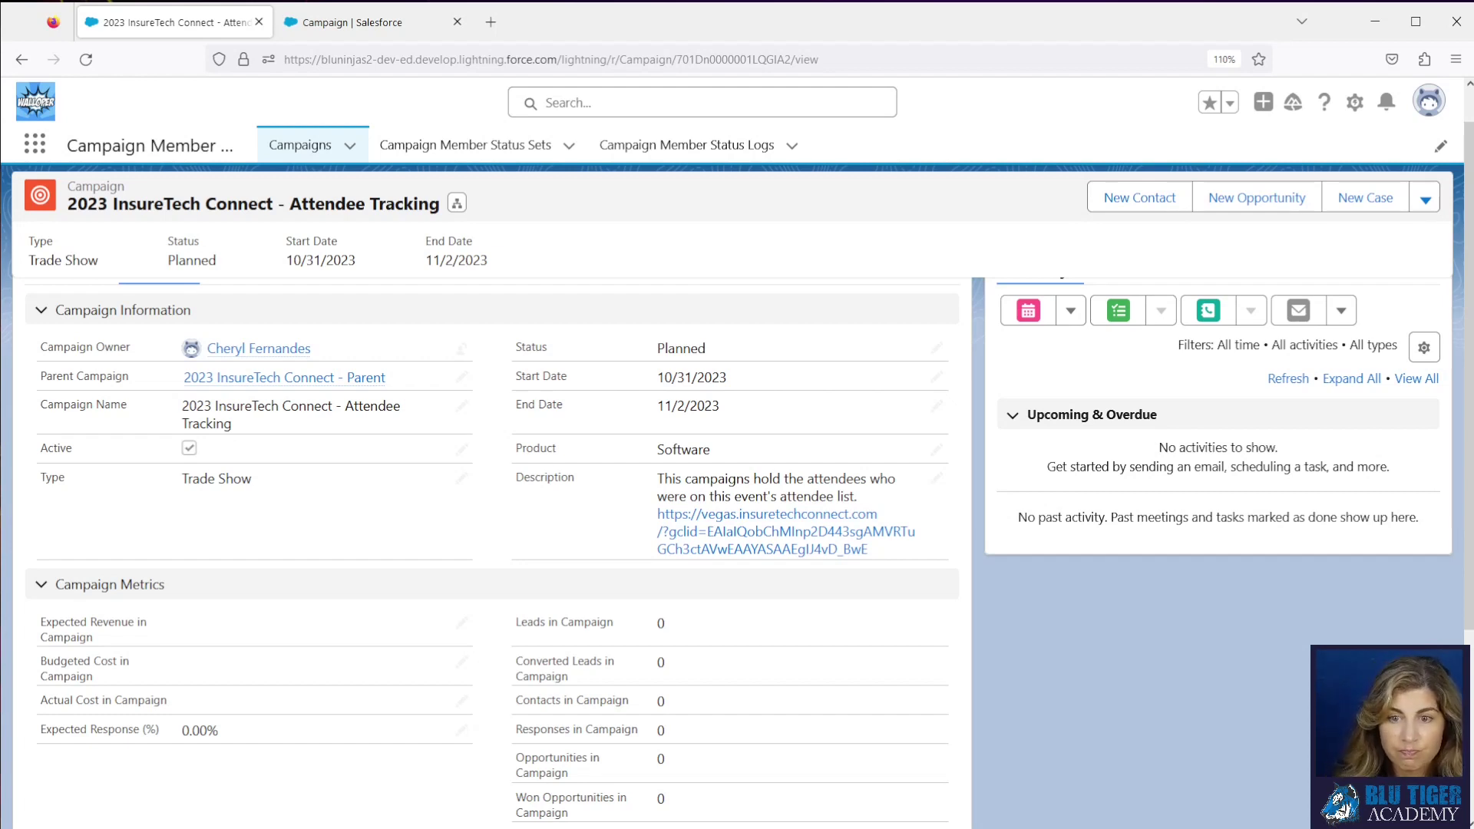
# Start a new campaign using the Sales record type
pyautogui.click(351, 146)
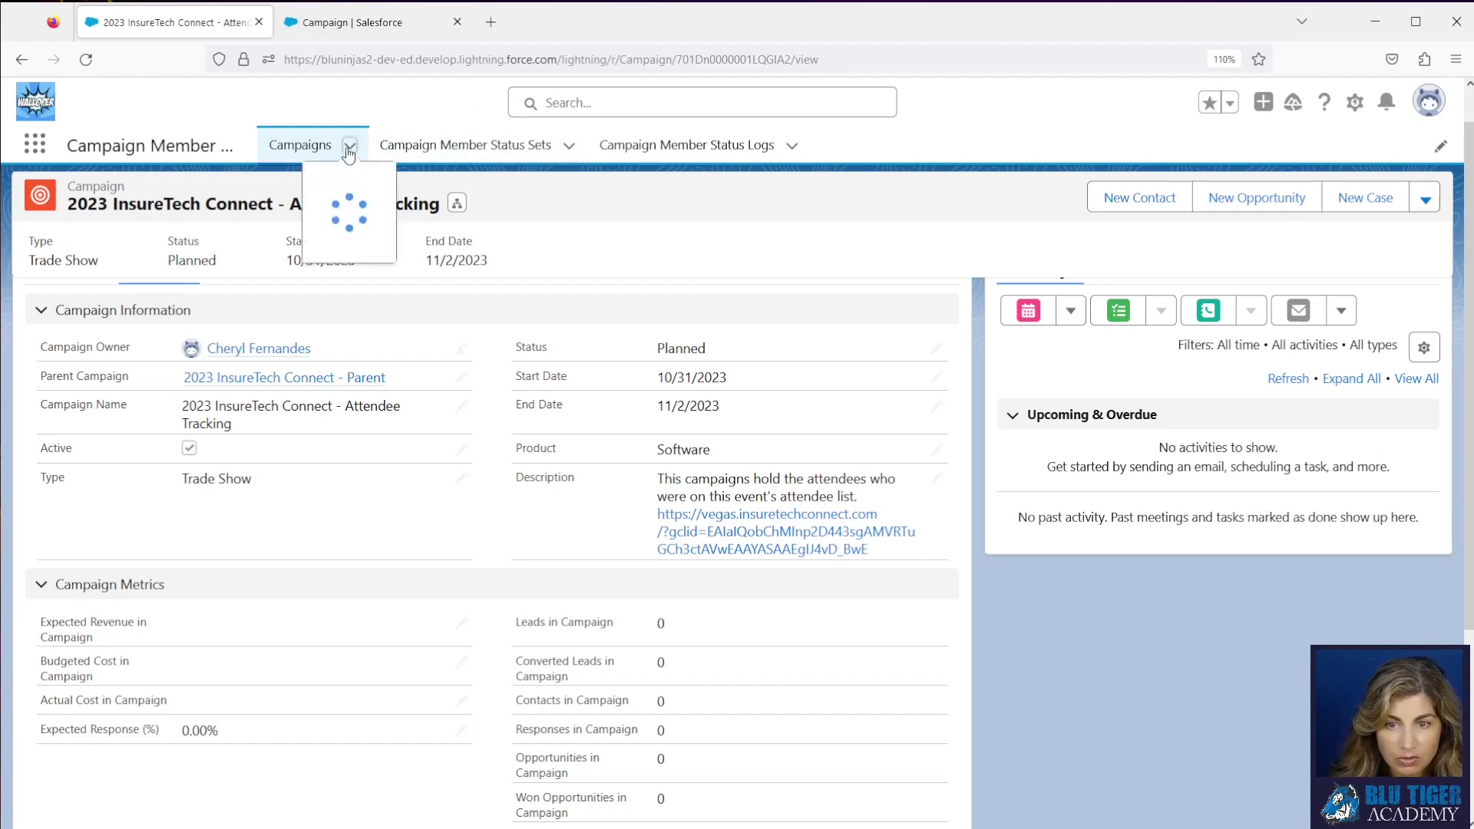
pyautogui.click(351, 183)
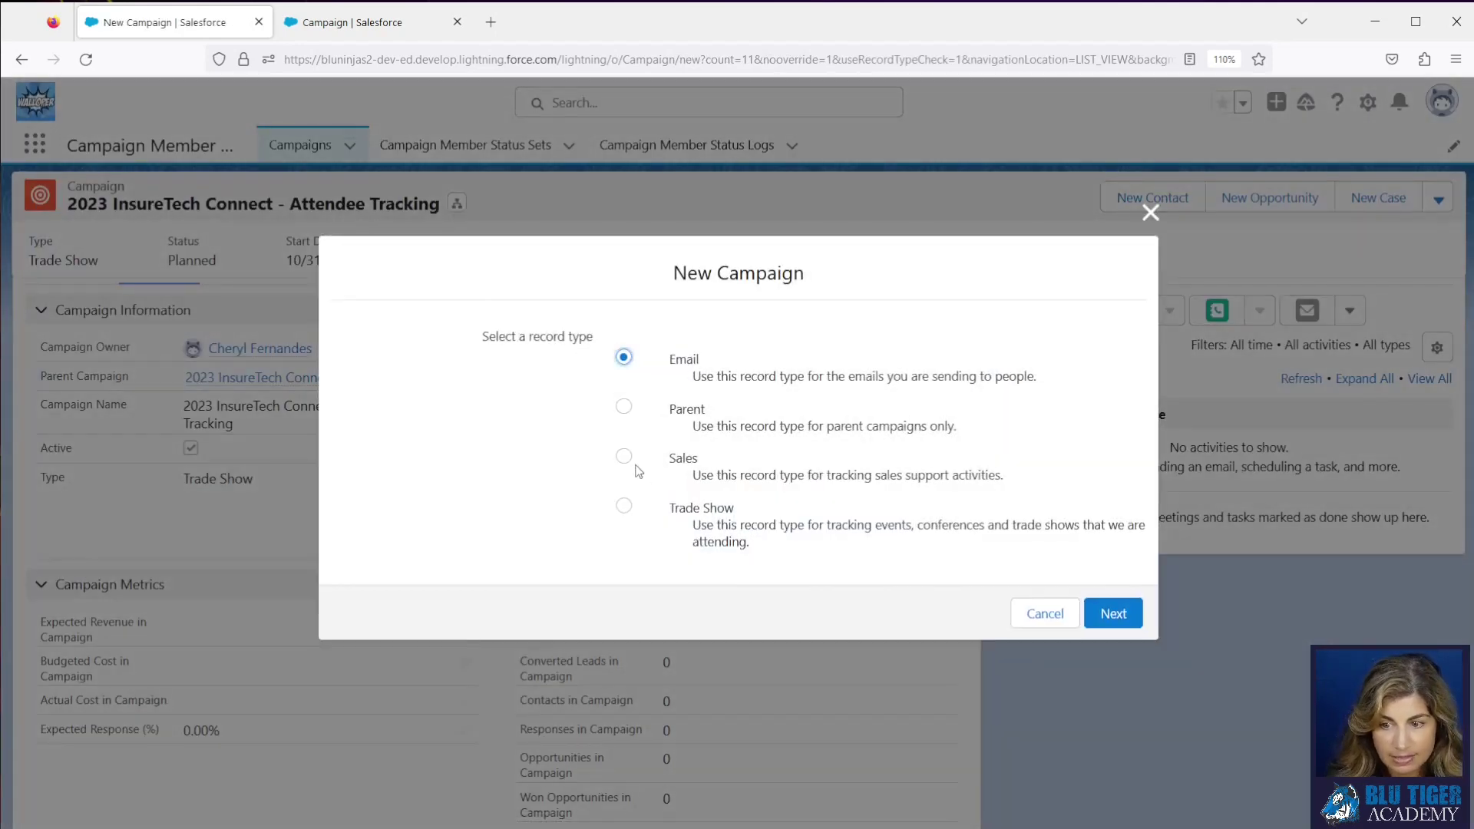
pyautogui.click(624, 458)
pyautogui.click(1115, 614)
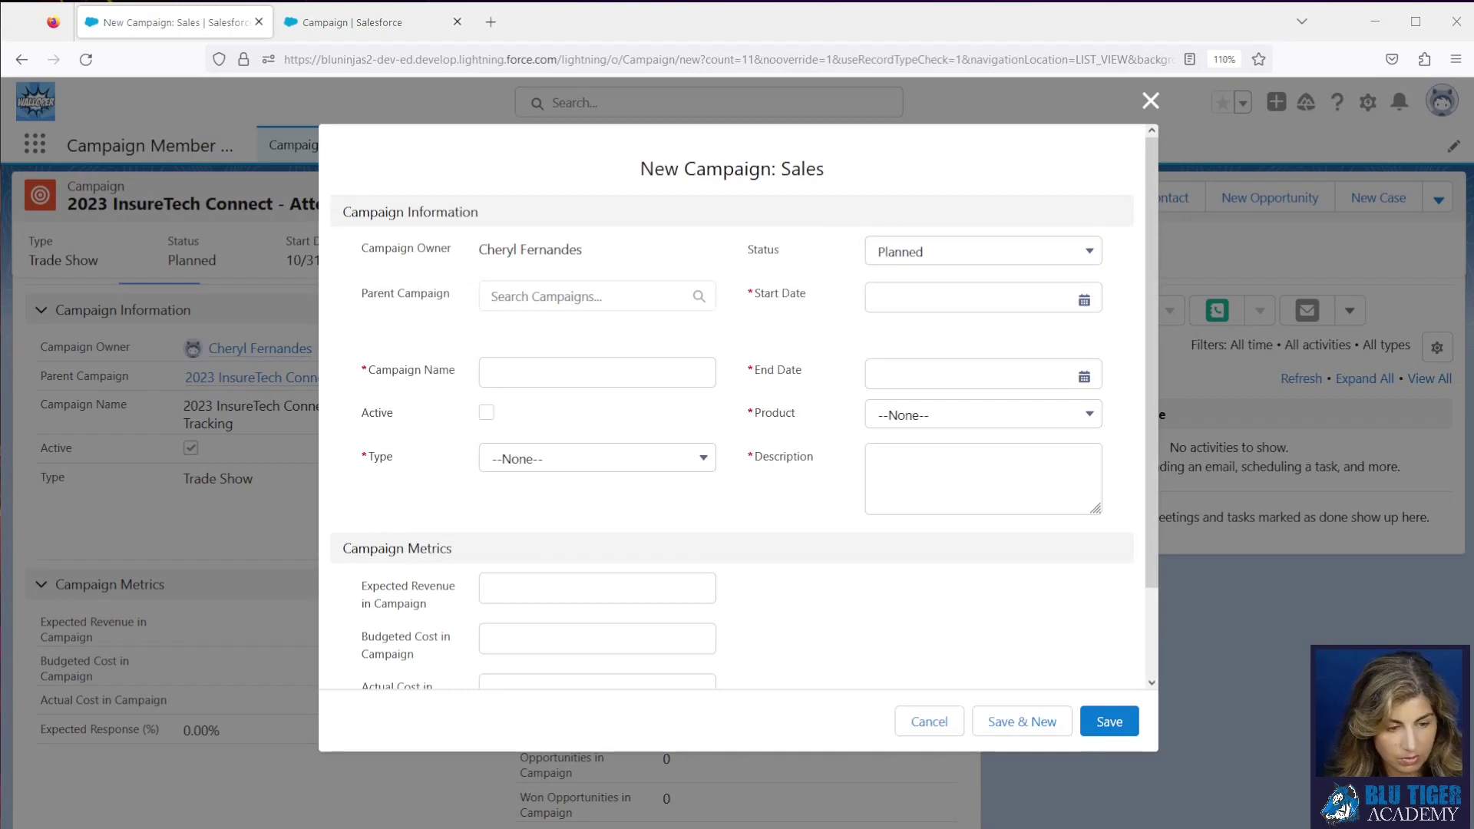
# Name the campaign "2023 InsureTech Connect - Sales Support" plus the first salesperson's name, mark it active, and set its type to Sales Support
pyautogui.click(517, 377)
pyautogui.write('Tech Connect - Sales Support - Henry')
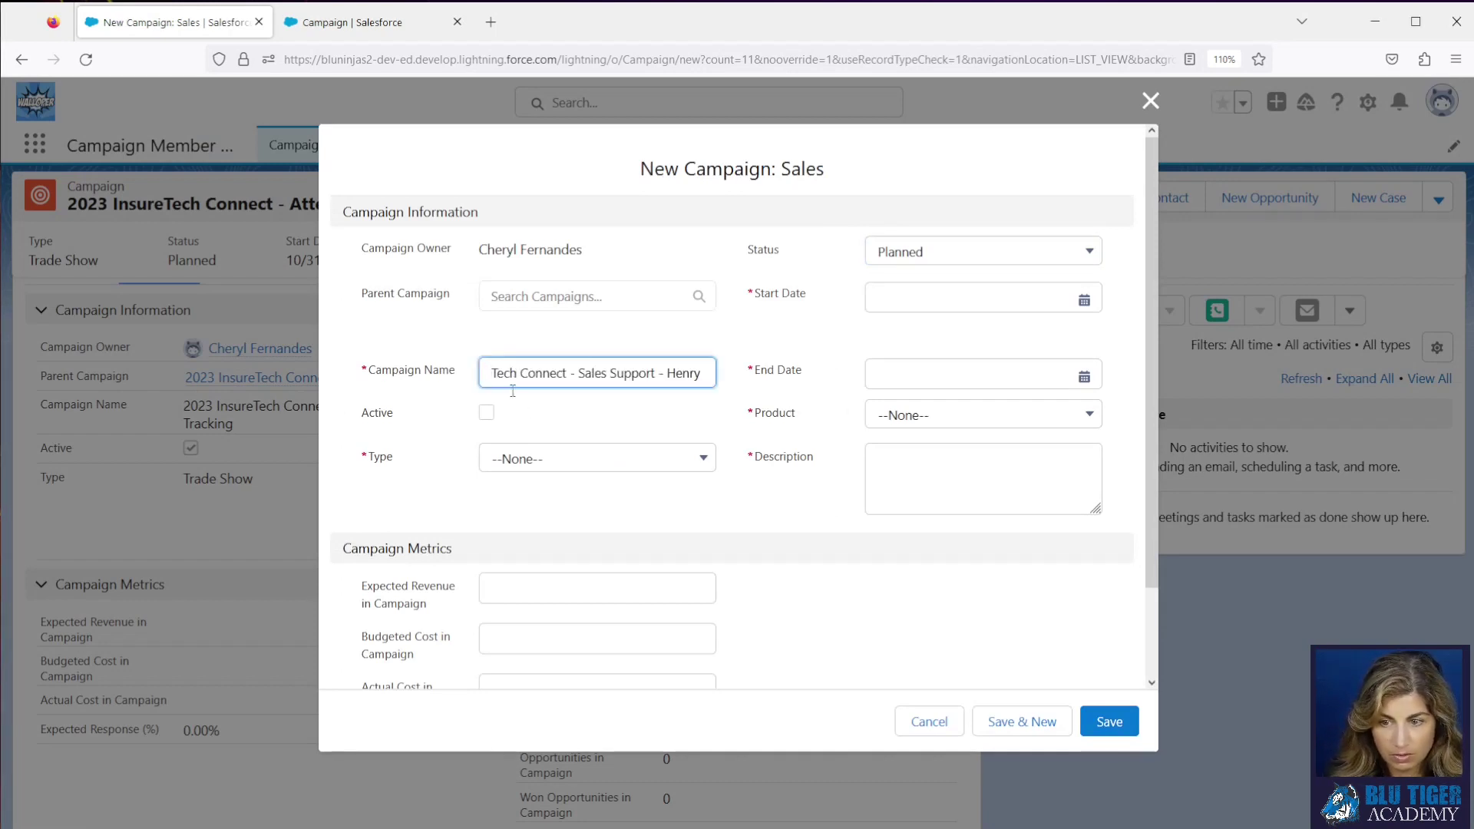
pyautogui.click(486, 412)
pyautogui.click(511, 460)
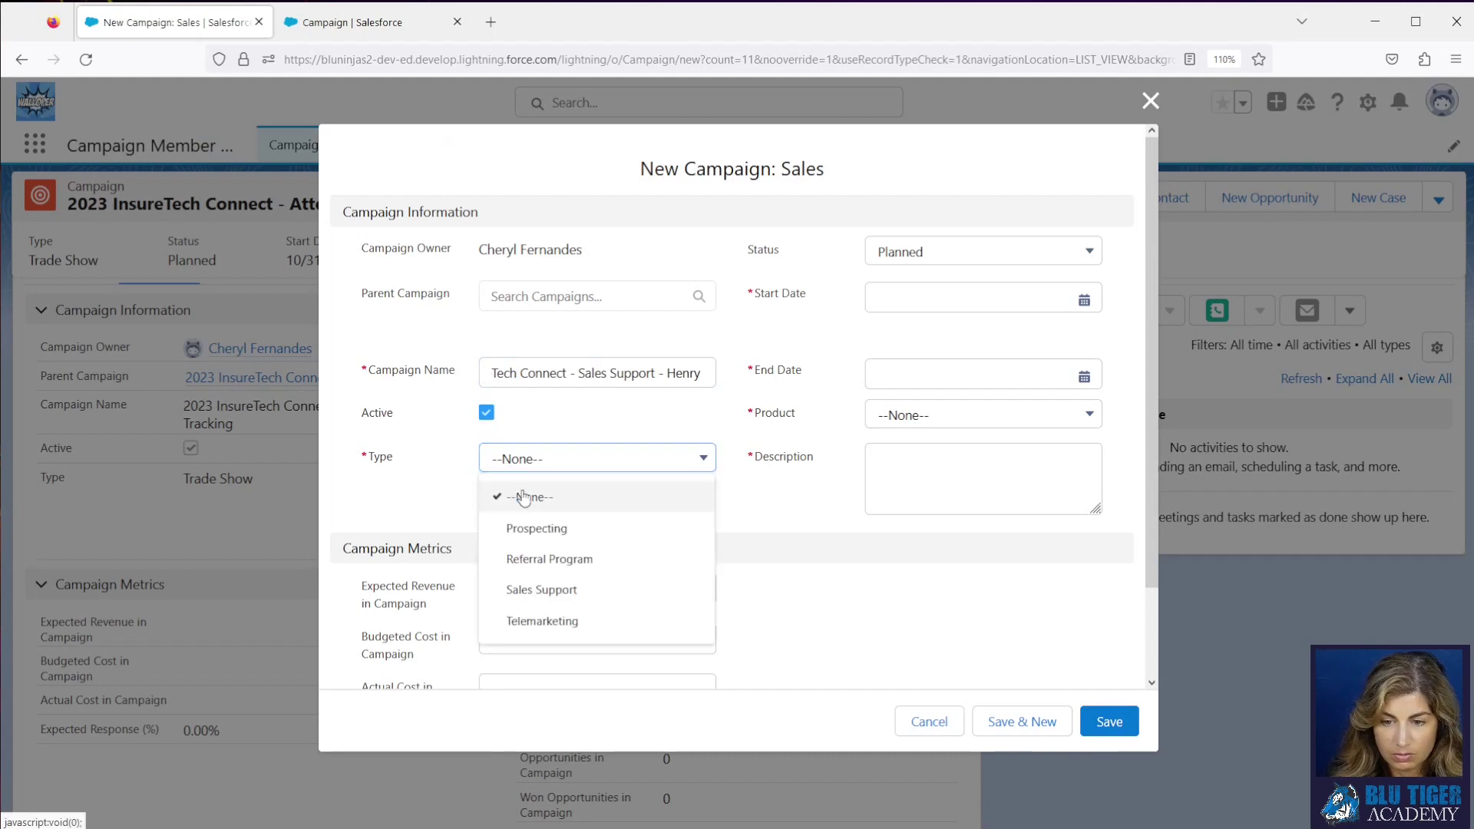
pyautogui.click(534, 591)
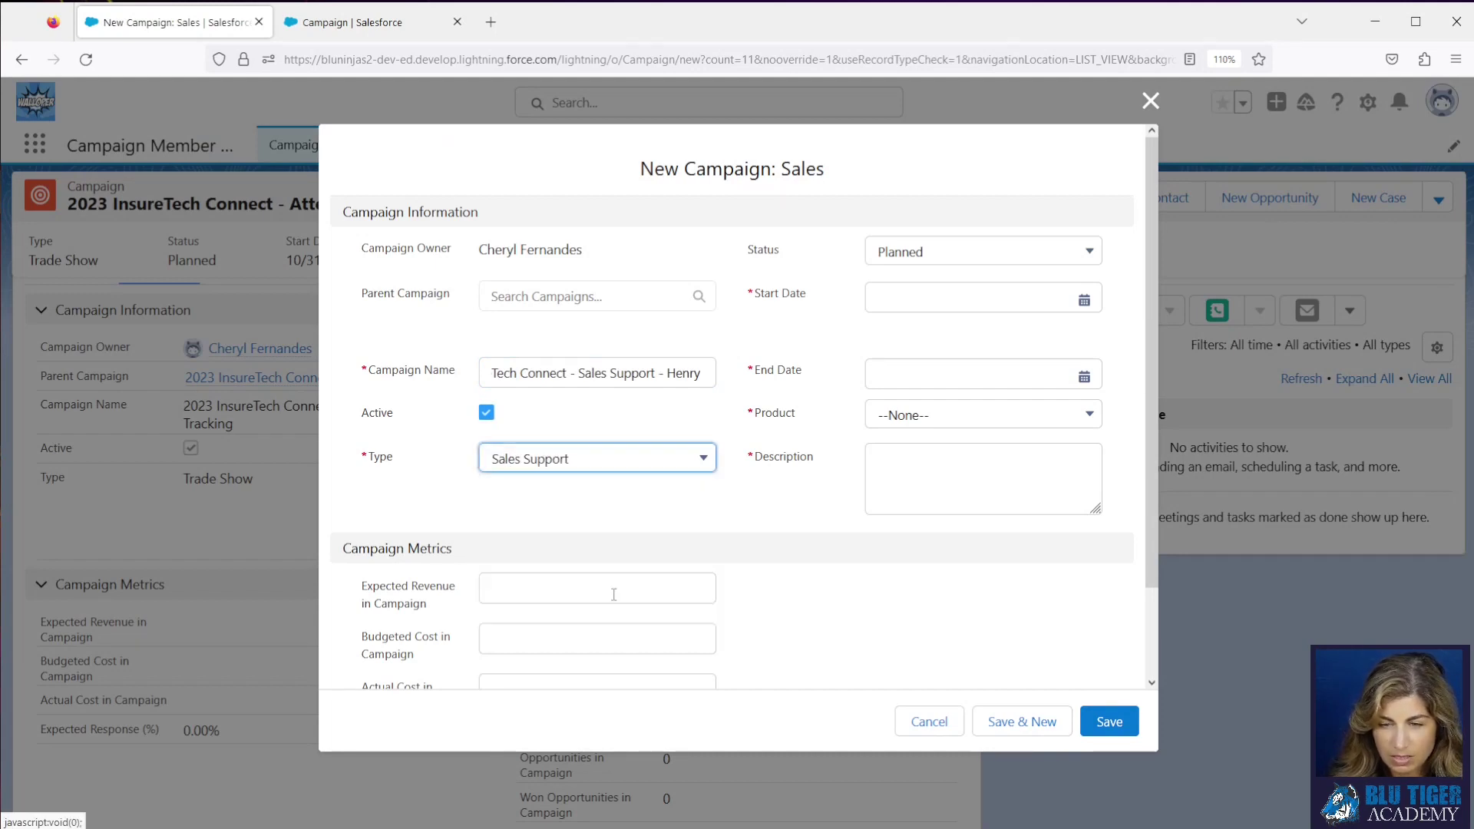
# Set the sales campaign to start on 8/1/2023 and end on 10/13/2023, with Software as its product
pyautogui.click(905, 293)
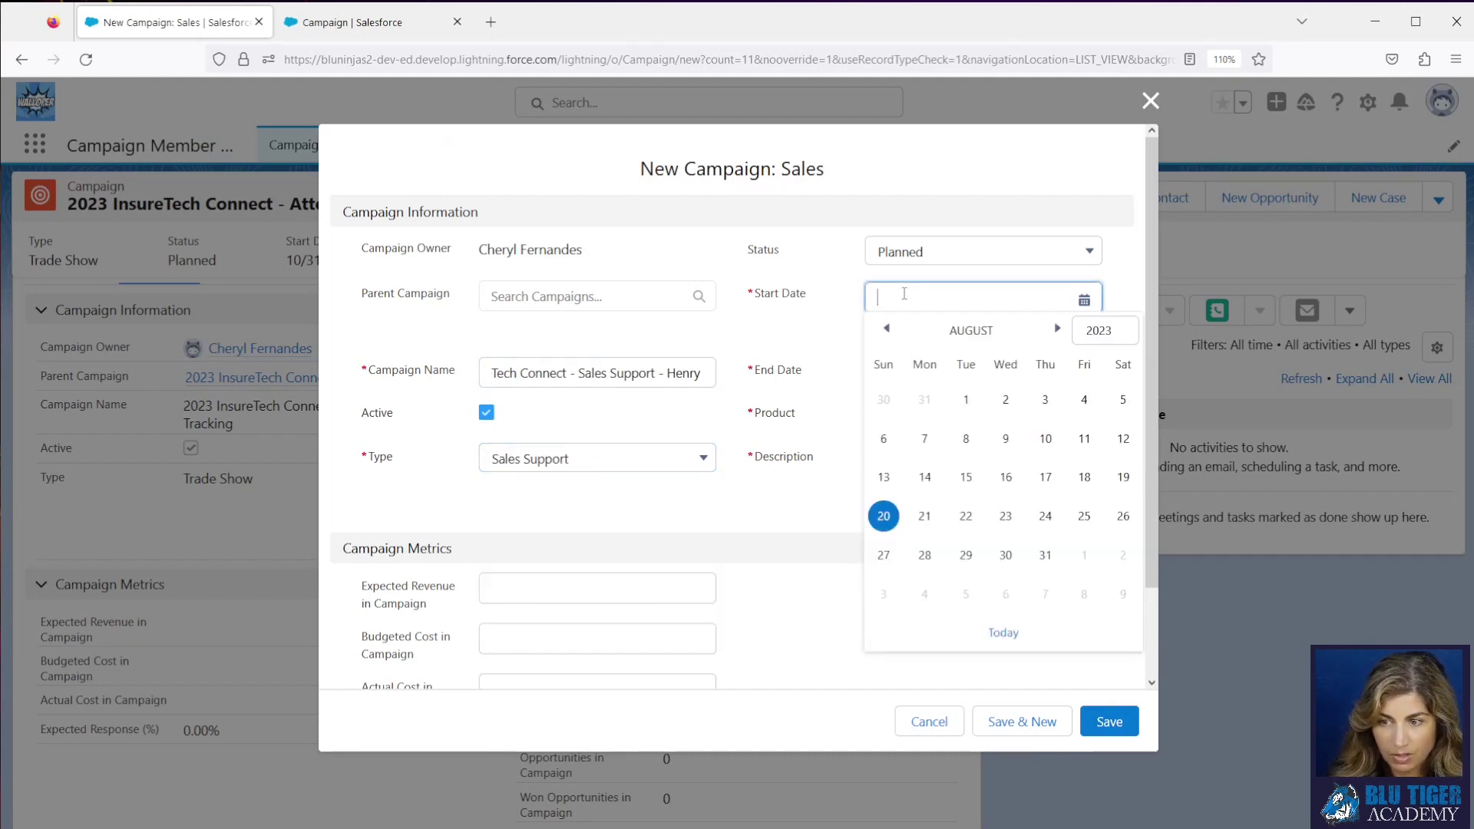
pyautogui.click(965, 405)
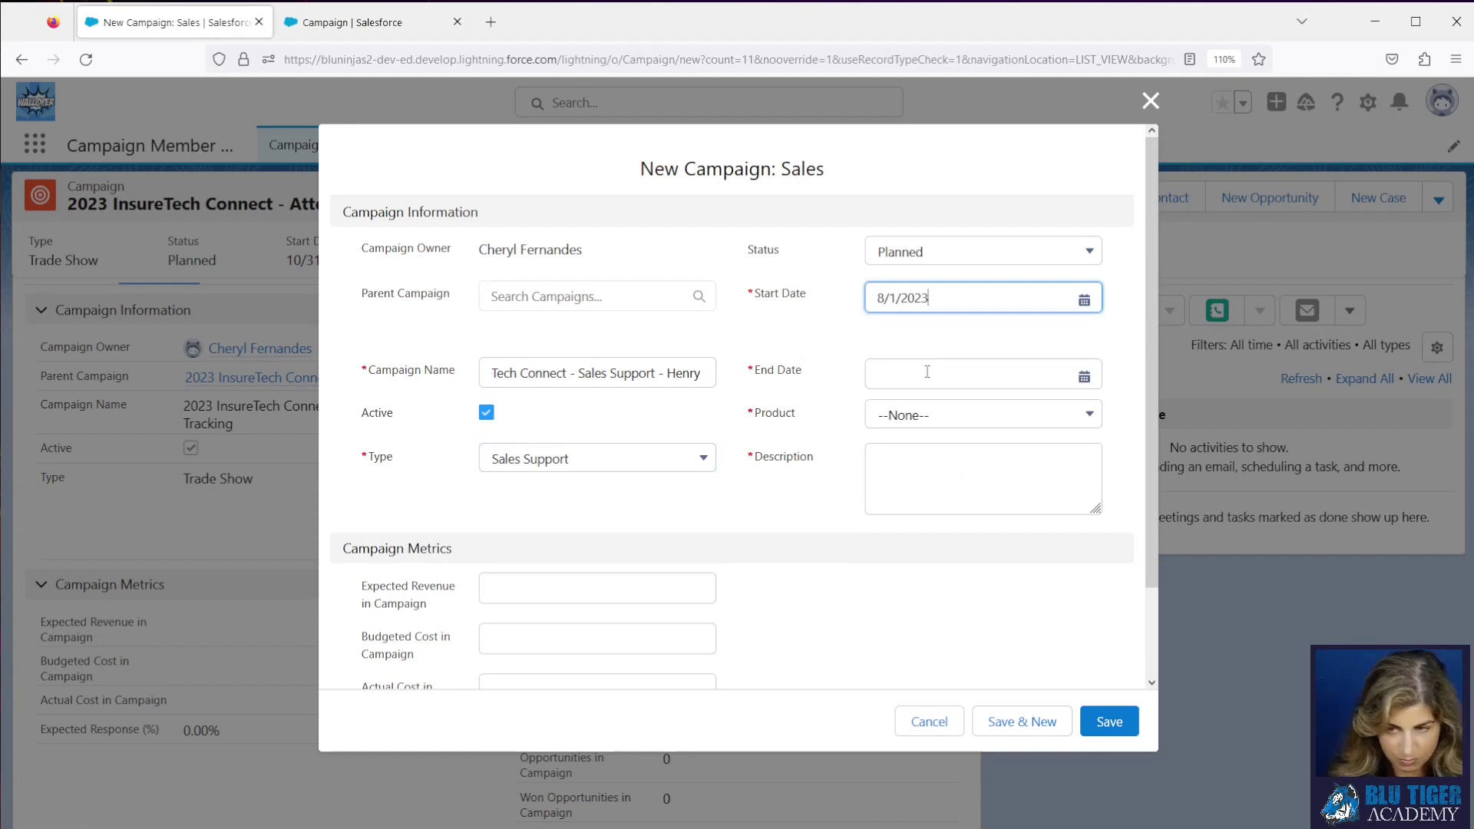
pyautogui.click(927, 374)
pyautogui.click(1057, 361)
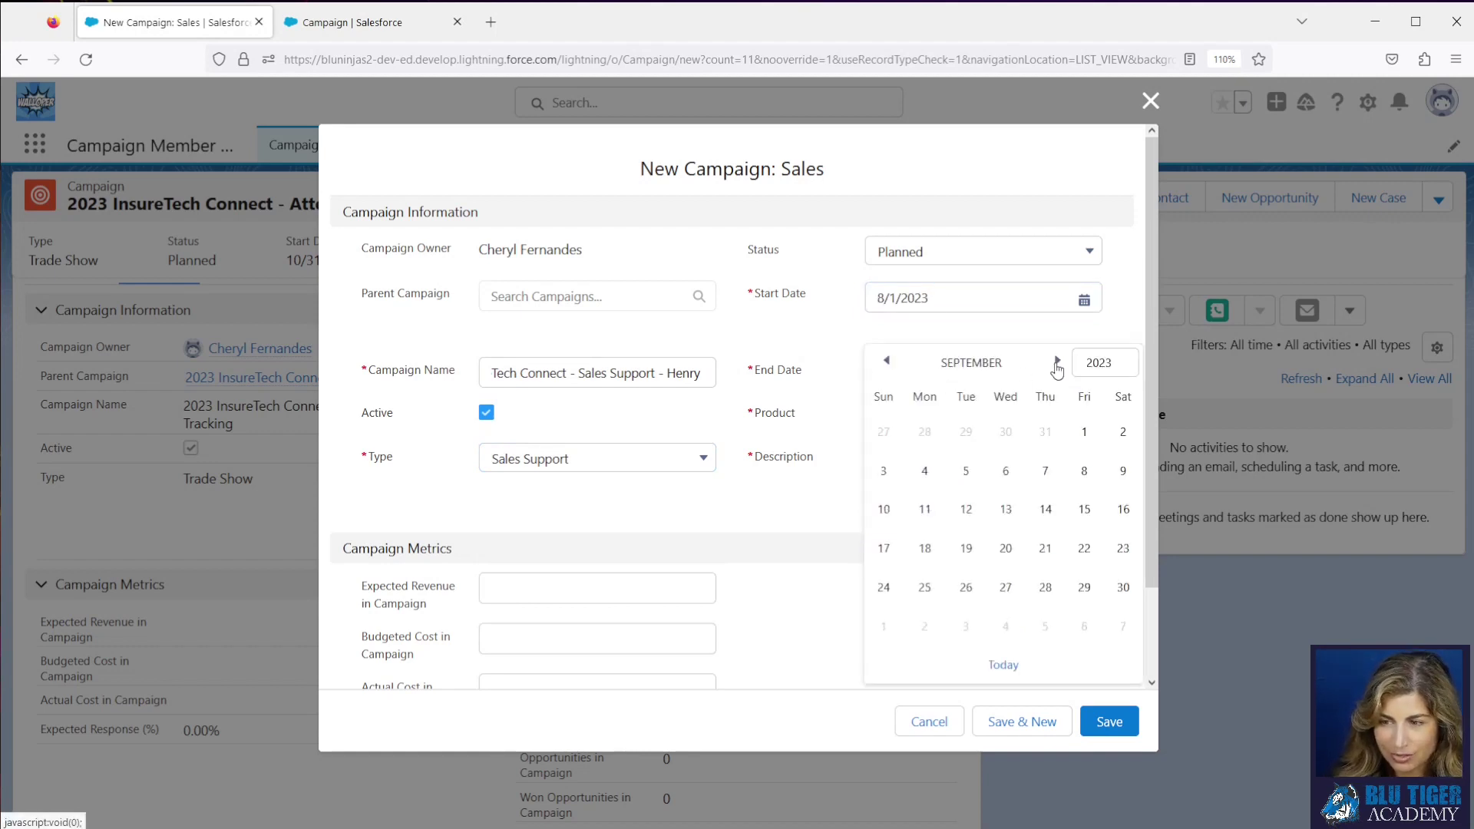
pyautogui.click(1057, 361)
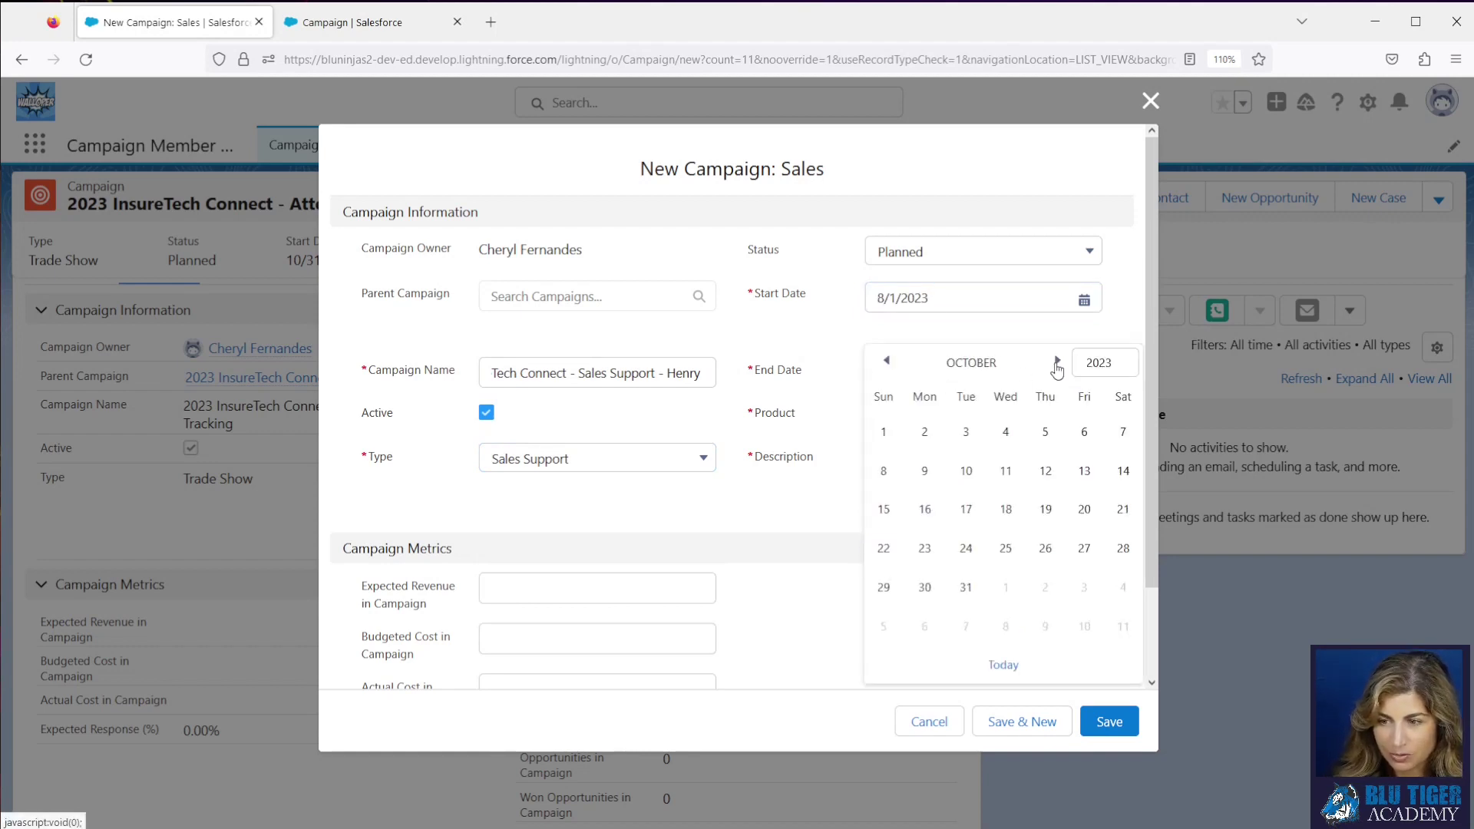
pyautogui.click(1083, 476)
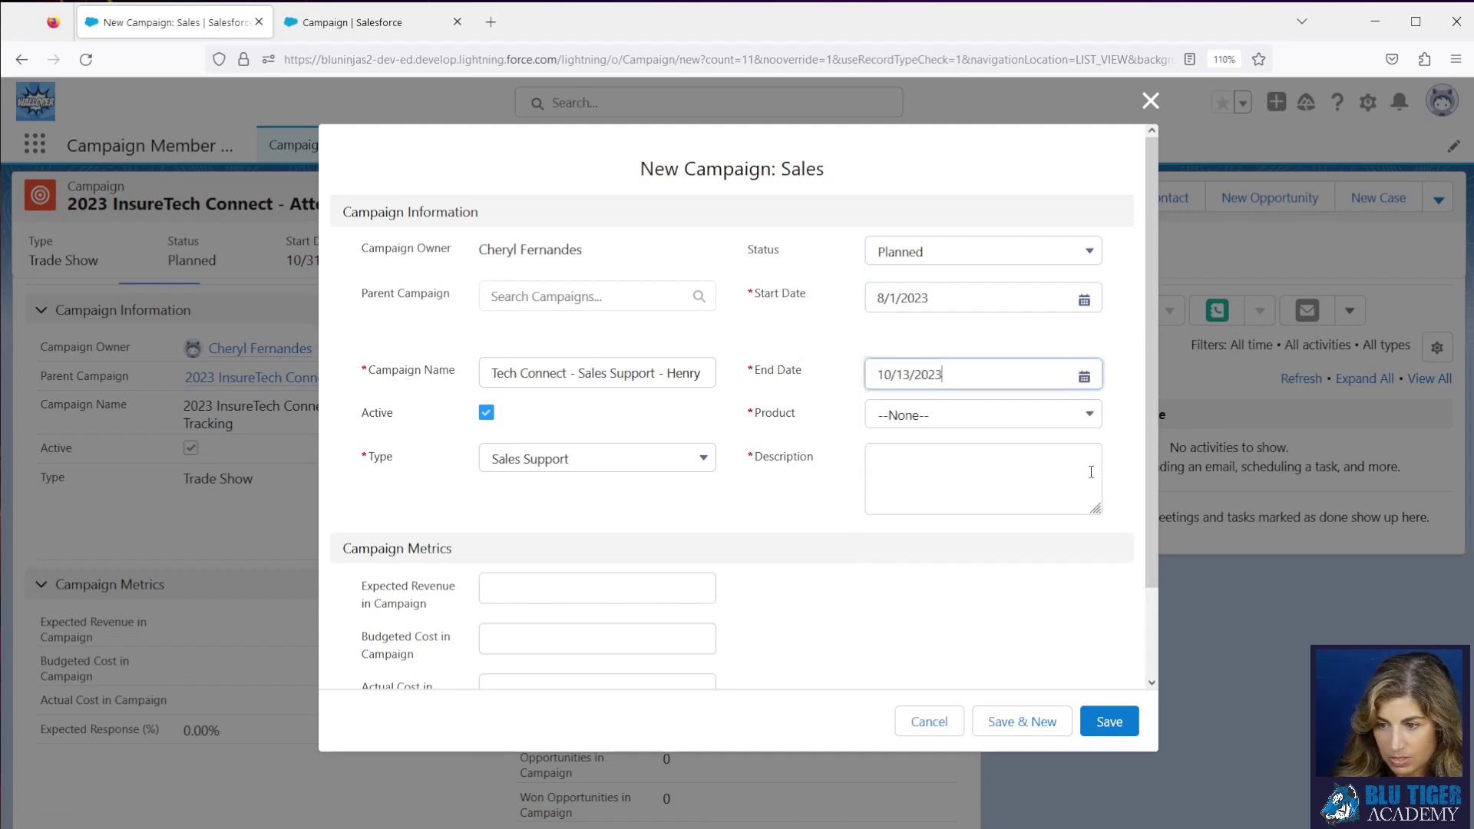
pyautogui.click(960, 420)
pyautogui.click(946, 548)
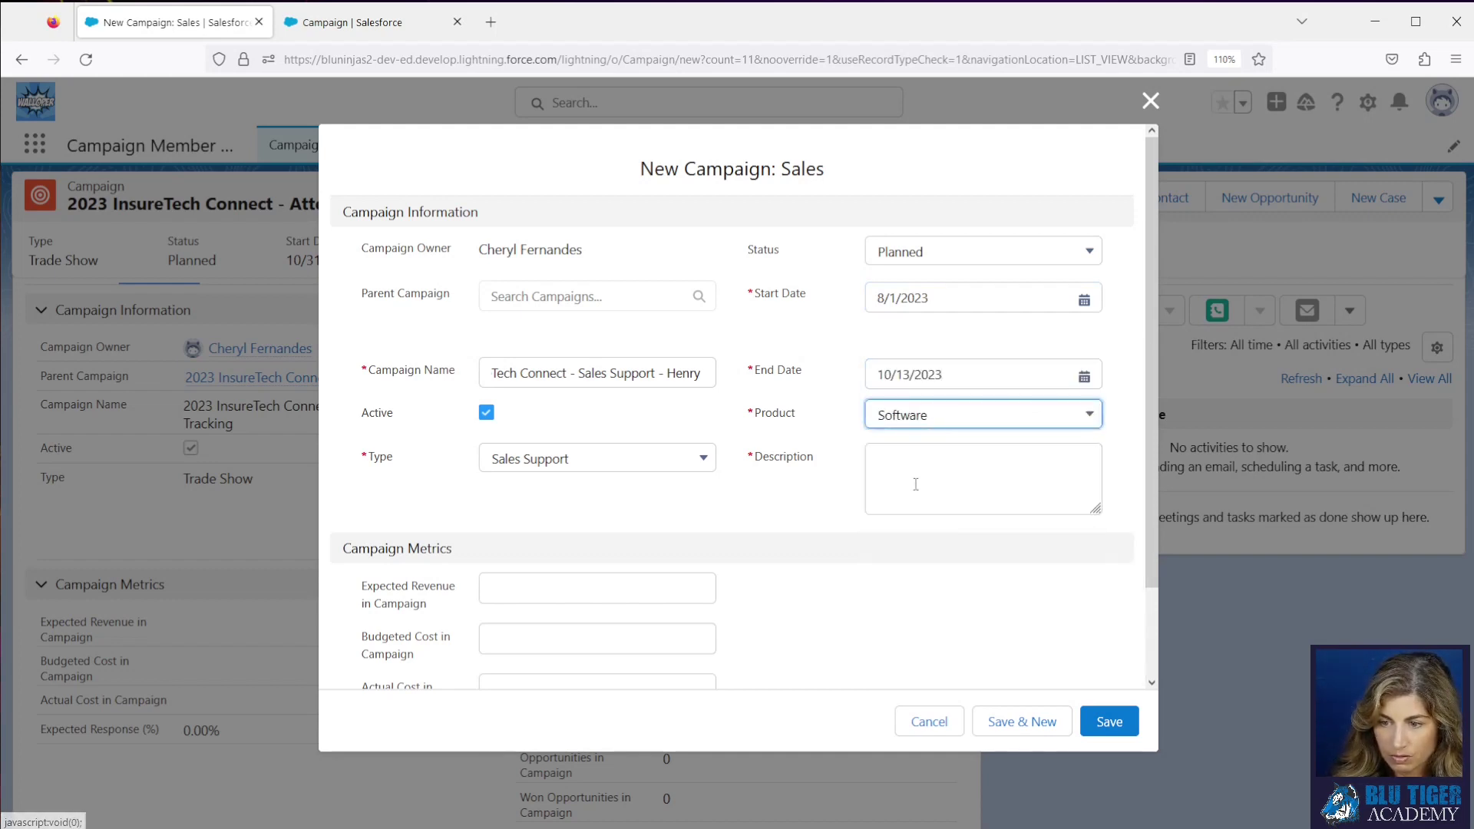
# Describe the campaign as tracking which attendees have been called and which ones have meetings scheduled for the event for the named salesperson
pyautogui.click(902, 462)
pyautogui.write('This campaign is used to track which attendees have been called and which ones have meetings scheduled for the event.')
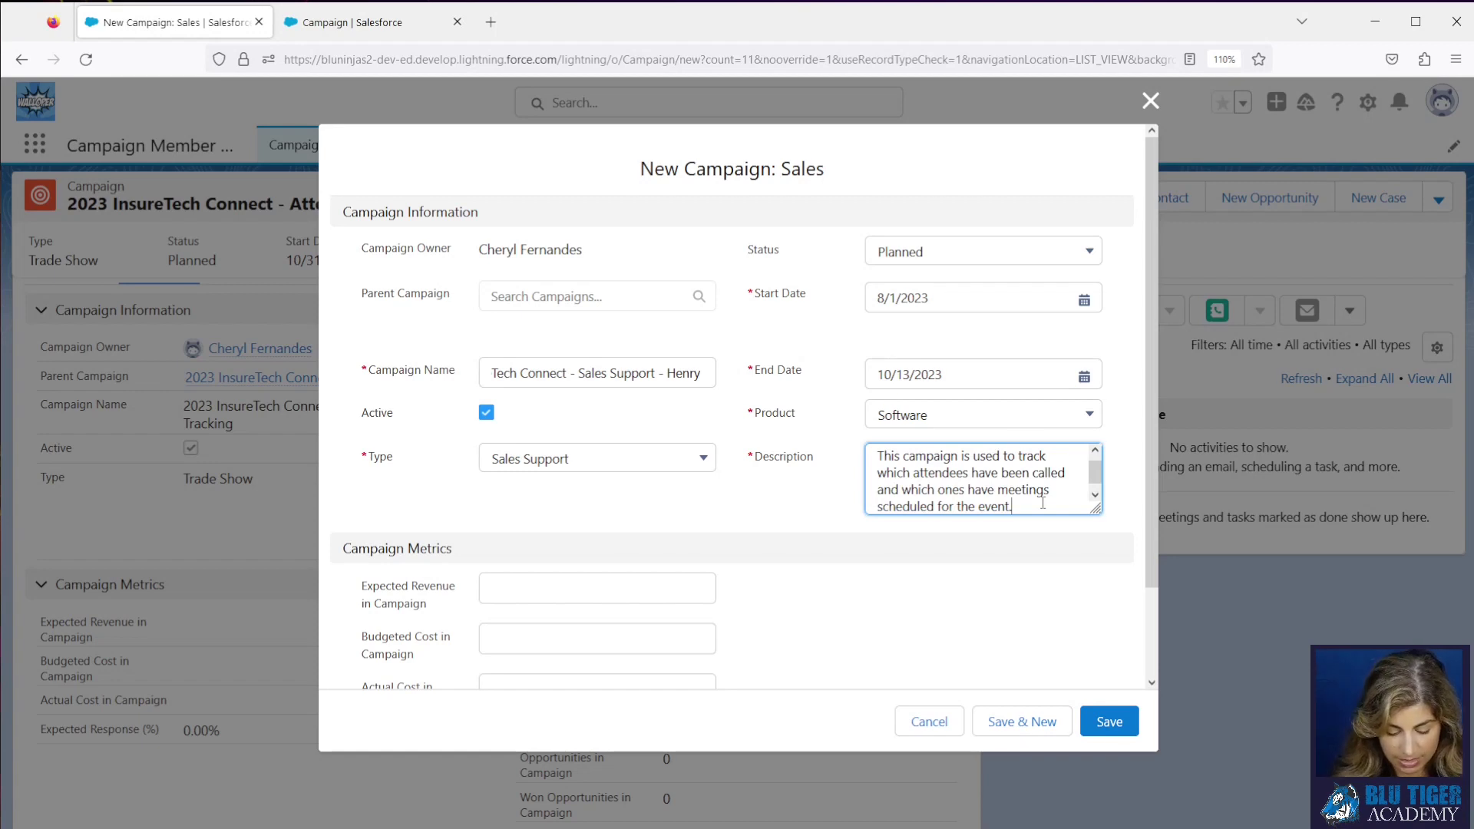
pyautogui.press('BackSpace')
pyautogui.write('for Henry')
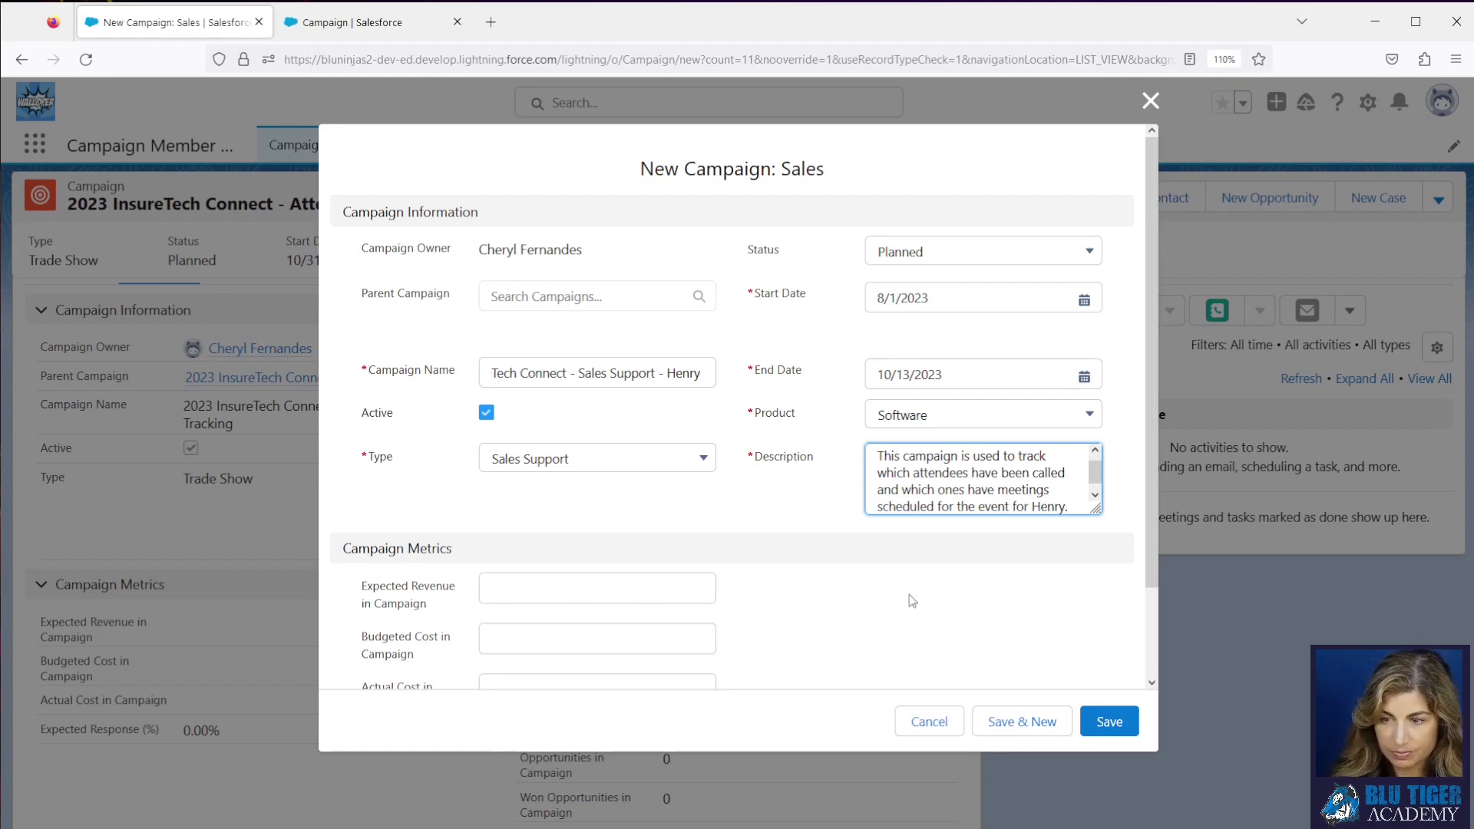
pyautogui.click(913, 601)
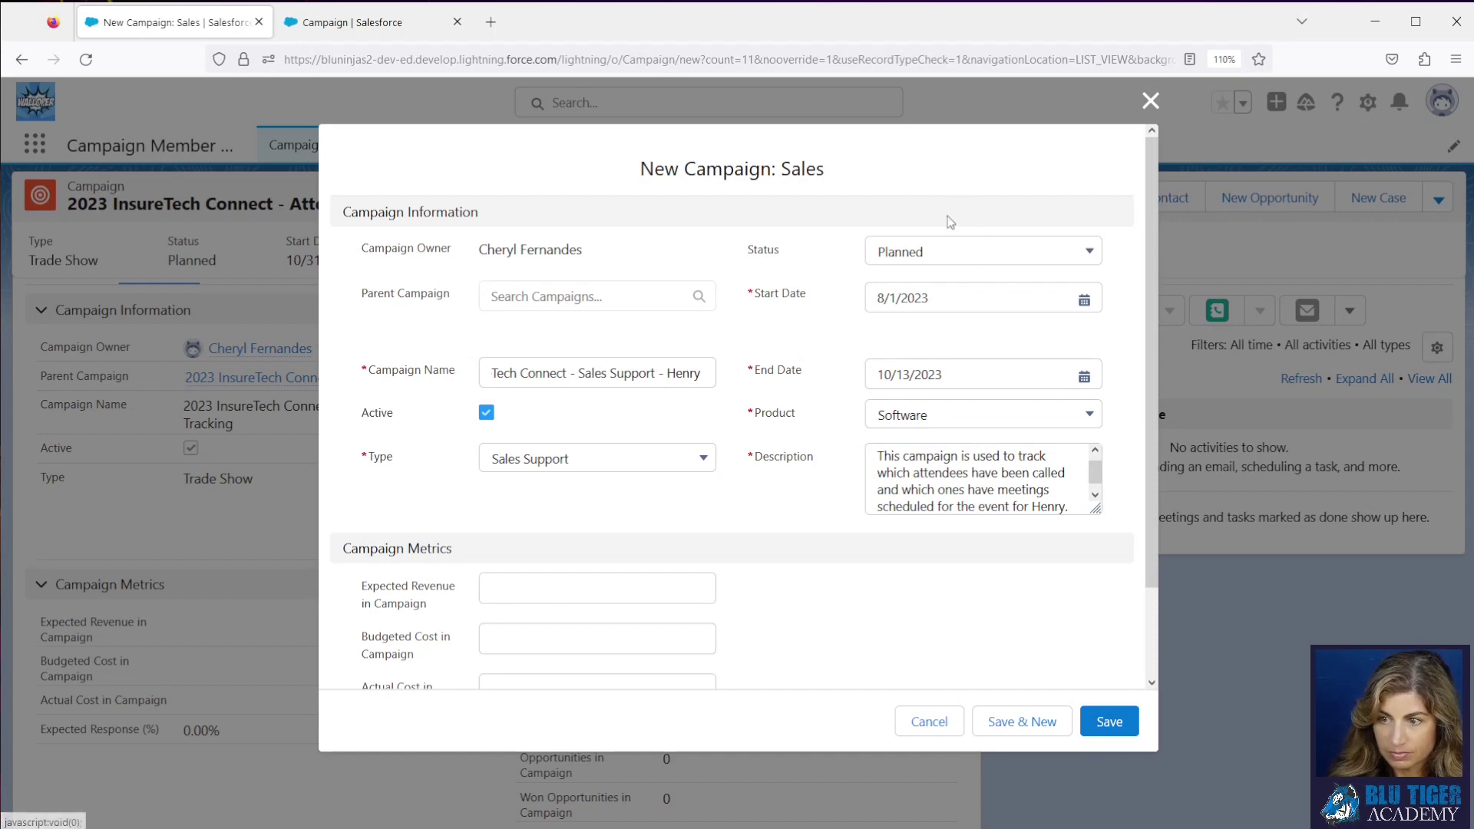
# Assign "2023 InsureTech Connect - Parent" as the parent campaign, set the status to In Progress, and save the sales campaign
pyautogui.click(553, 297)
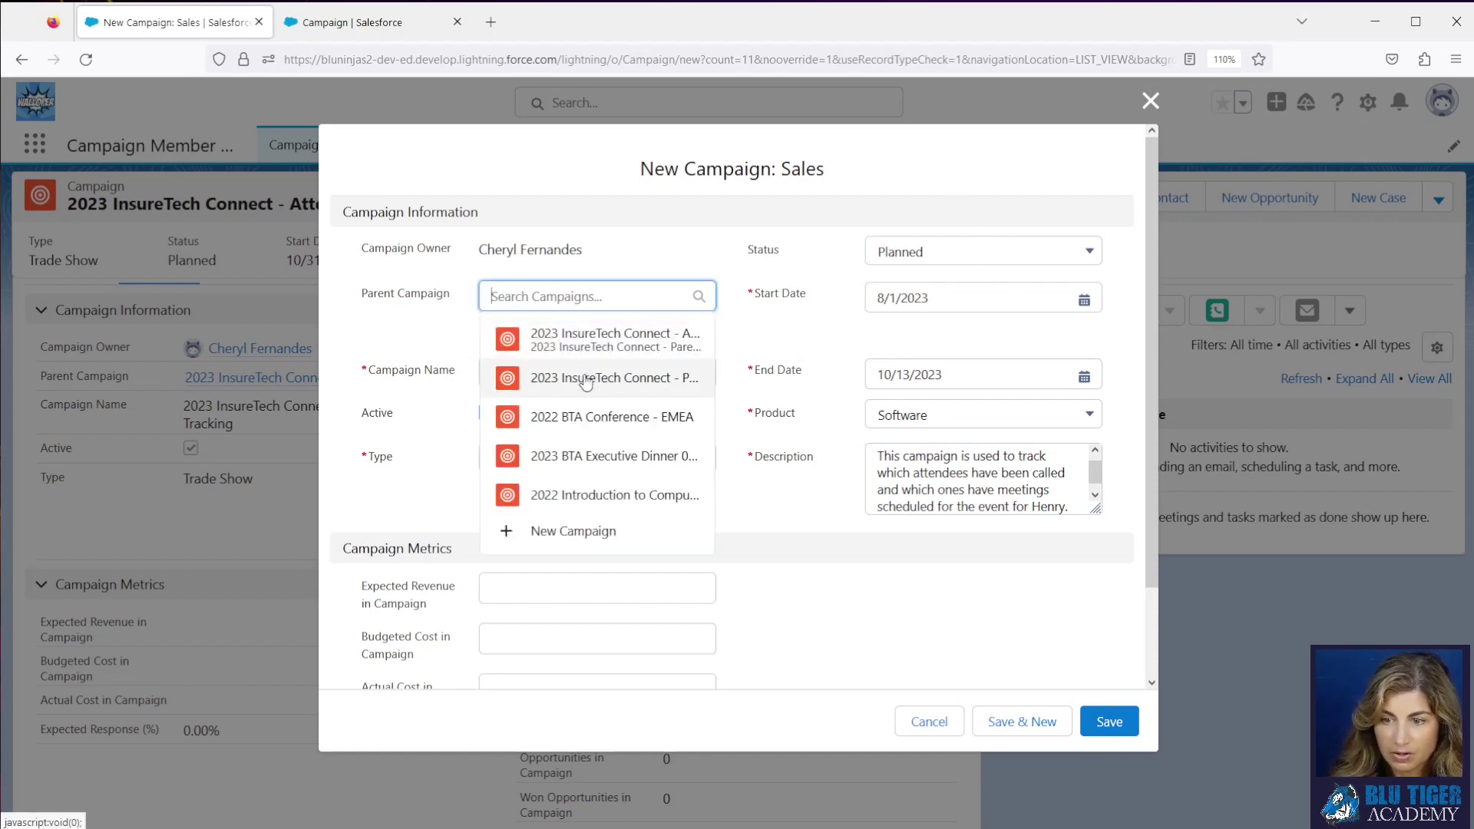
pyautogui.click(586, 377)
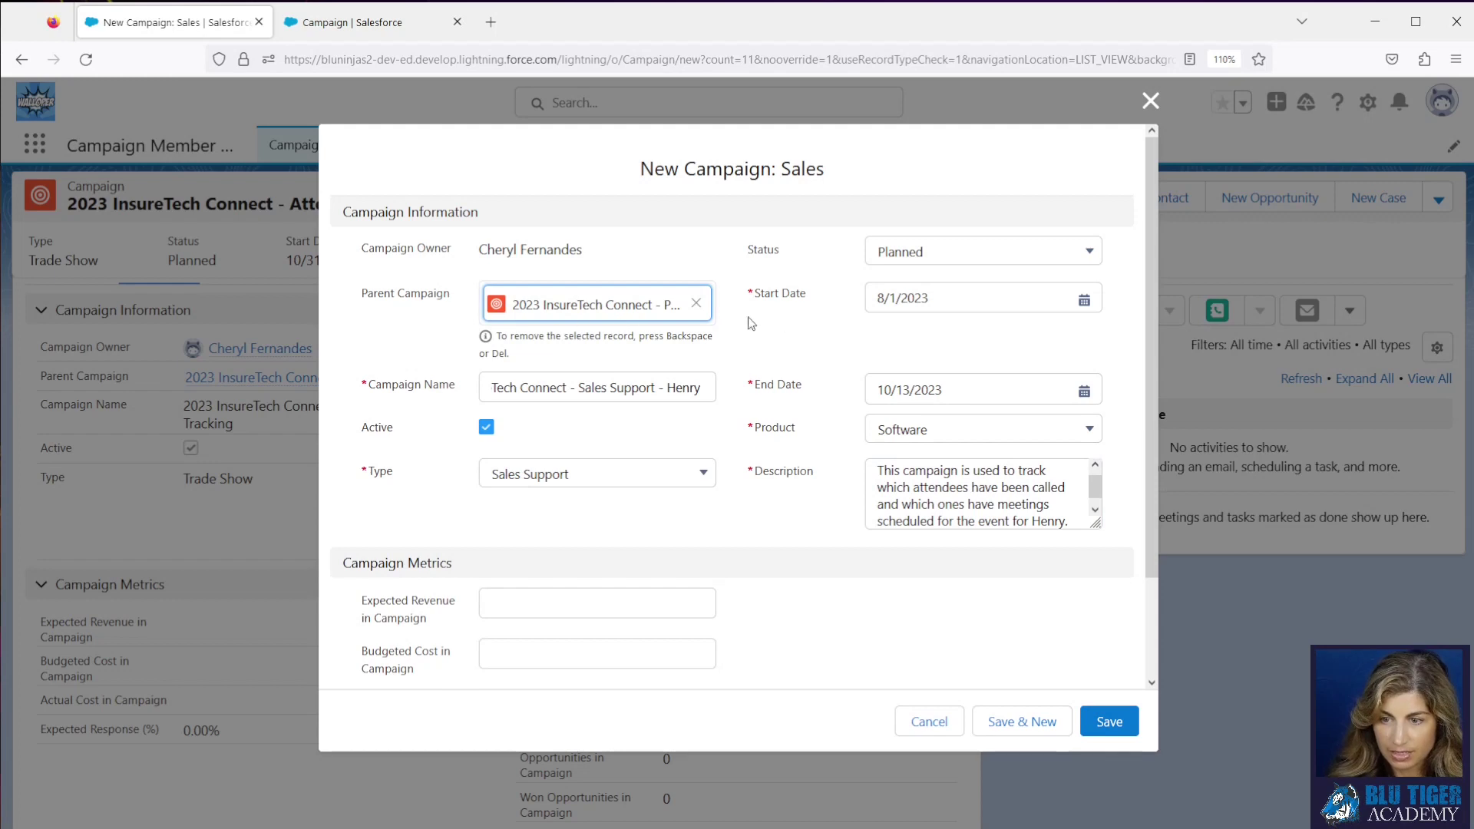
pyautogui.click(923, 251)
pyautogui.click(928, 347)
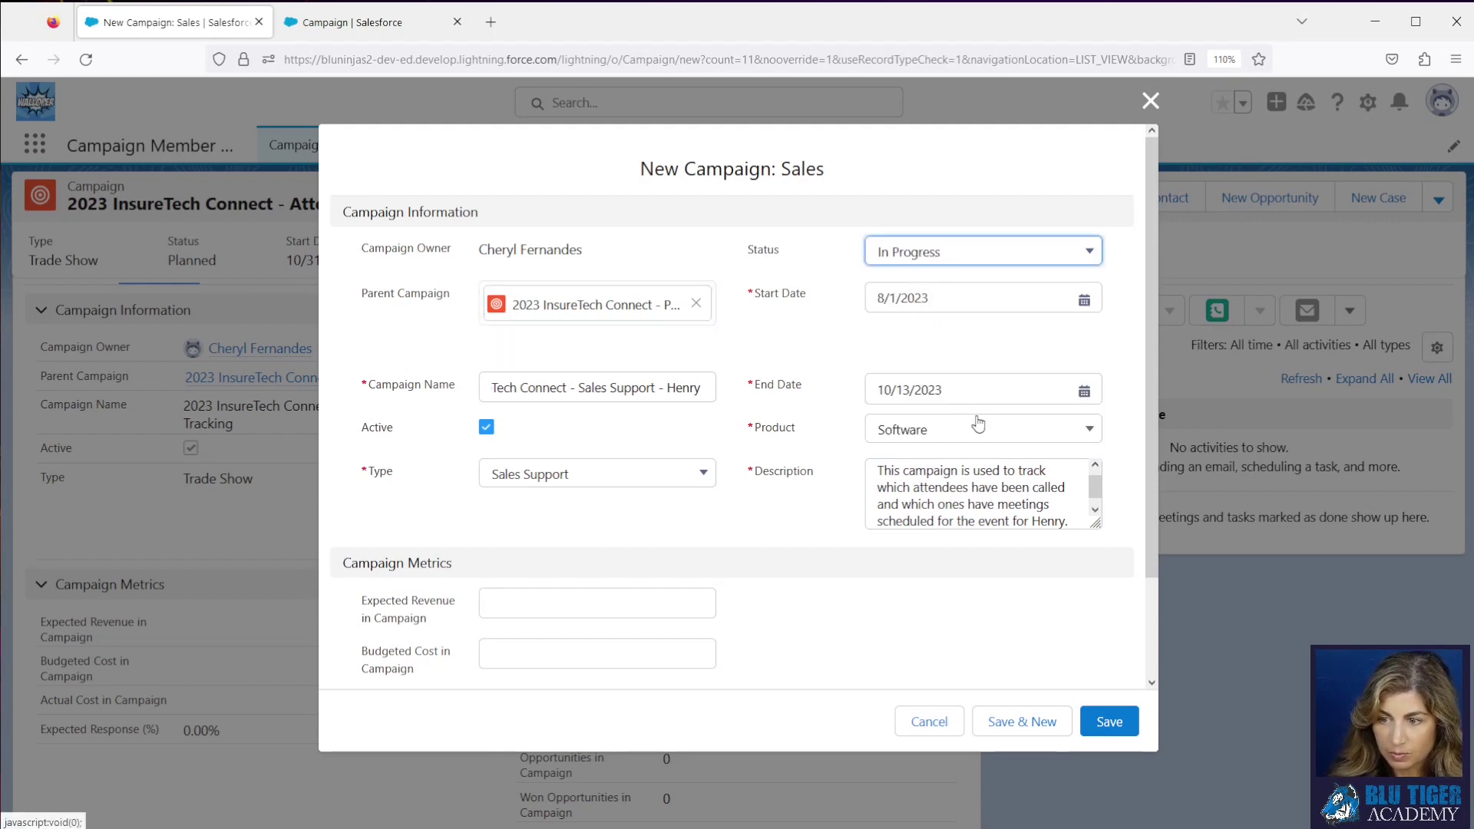
pyautogui.click(1102, 724)
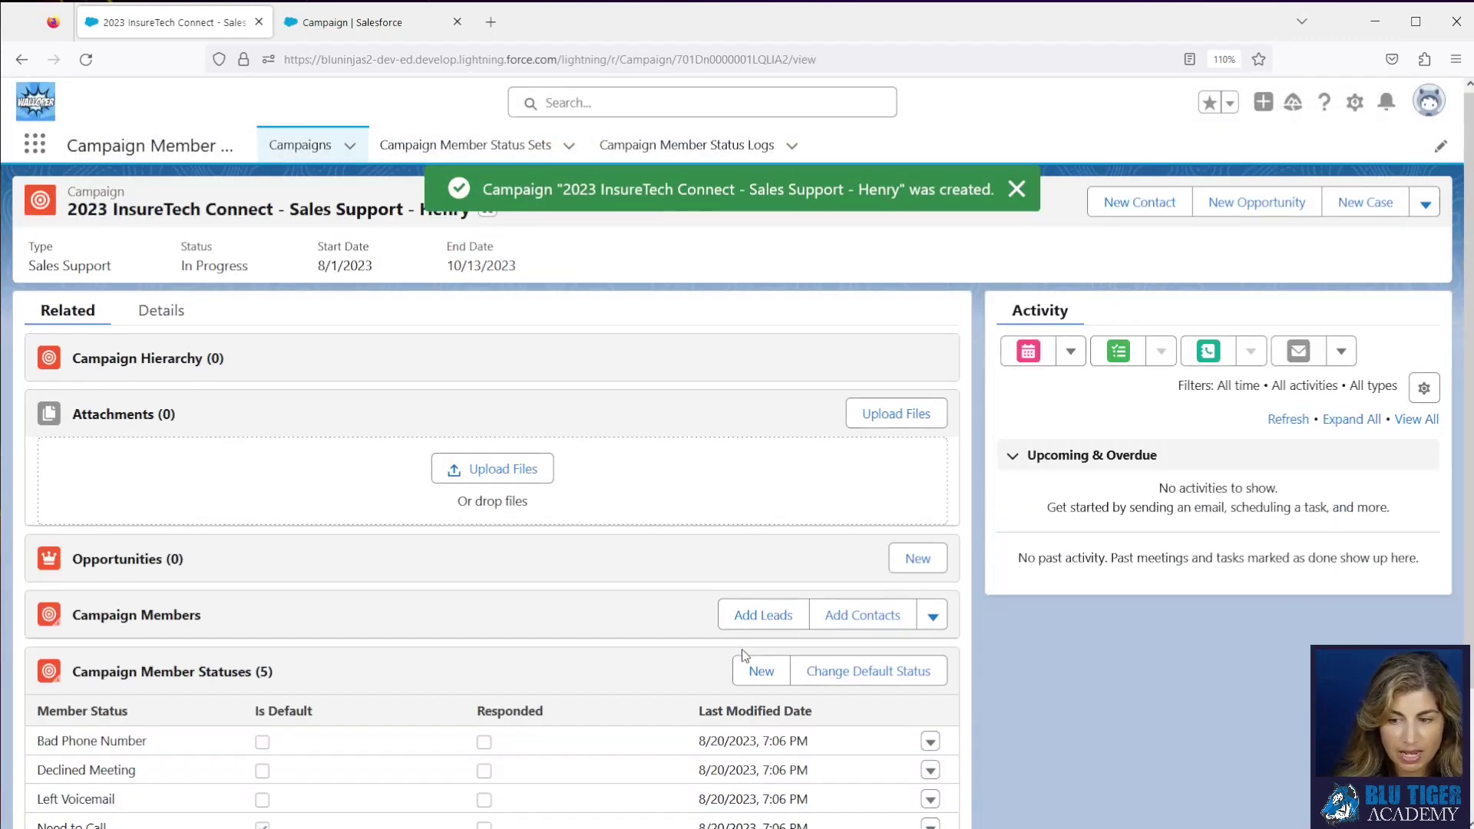
# Check the saved sales campaign's member statuses and details, and clone the campaign
pyautogui.scroll(-2, 131, 643)
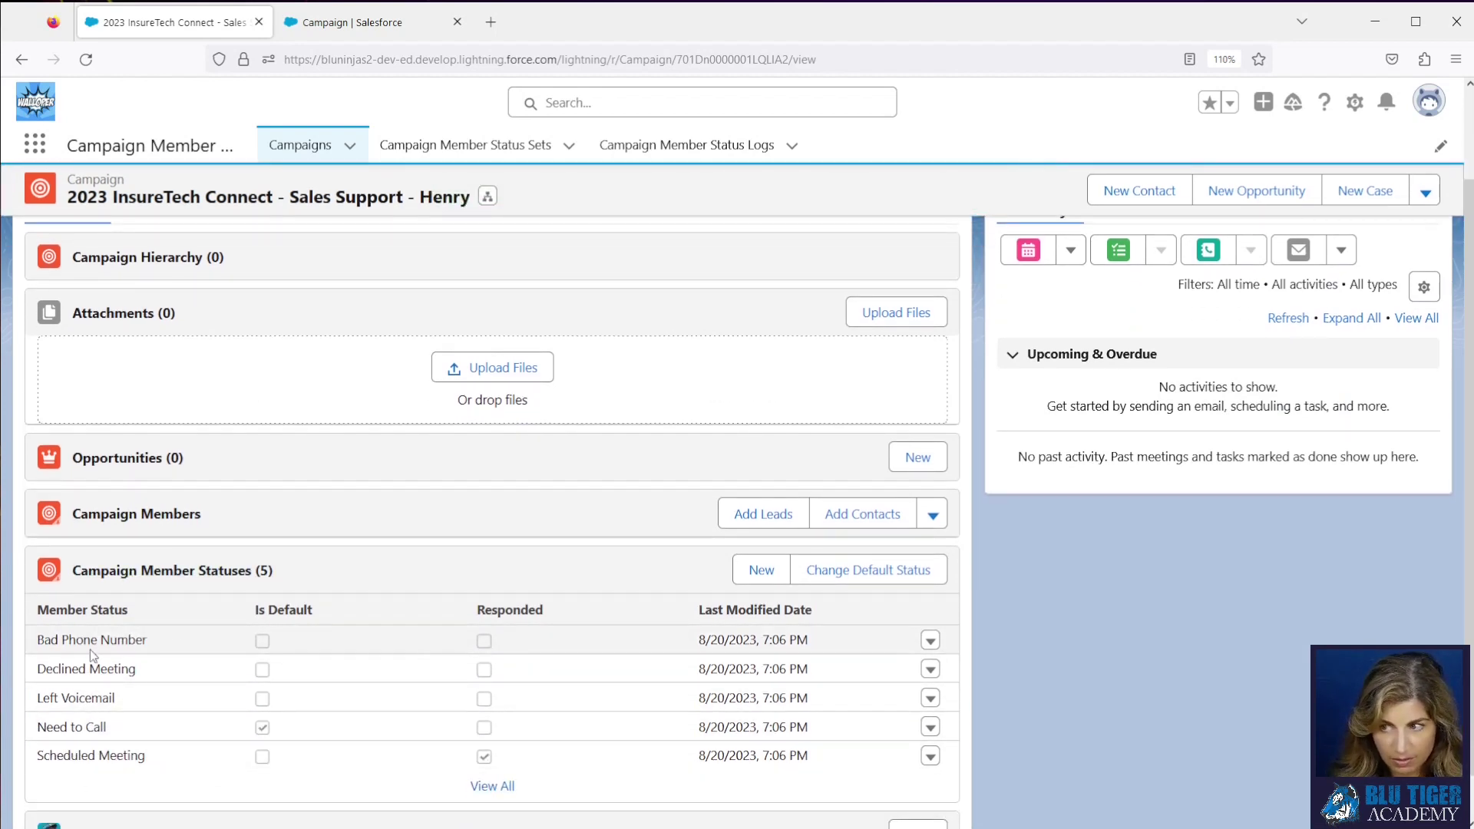
pyautogui.scroll(2, 391, 657)
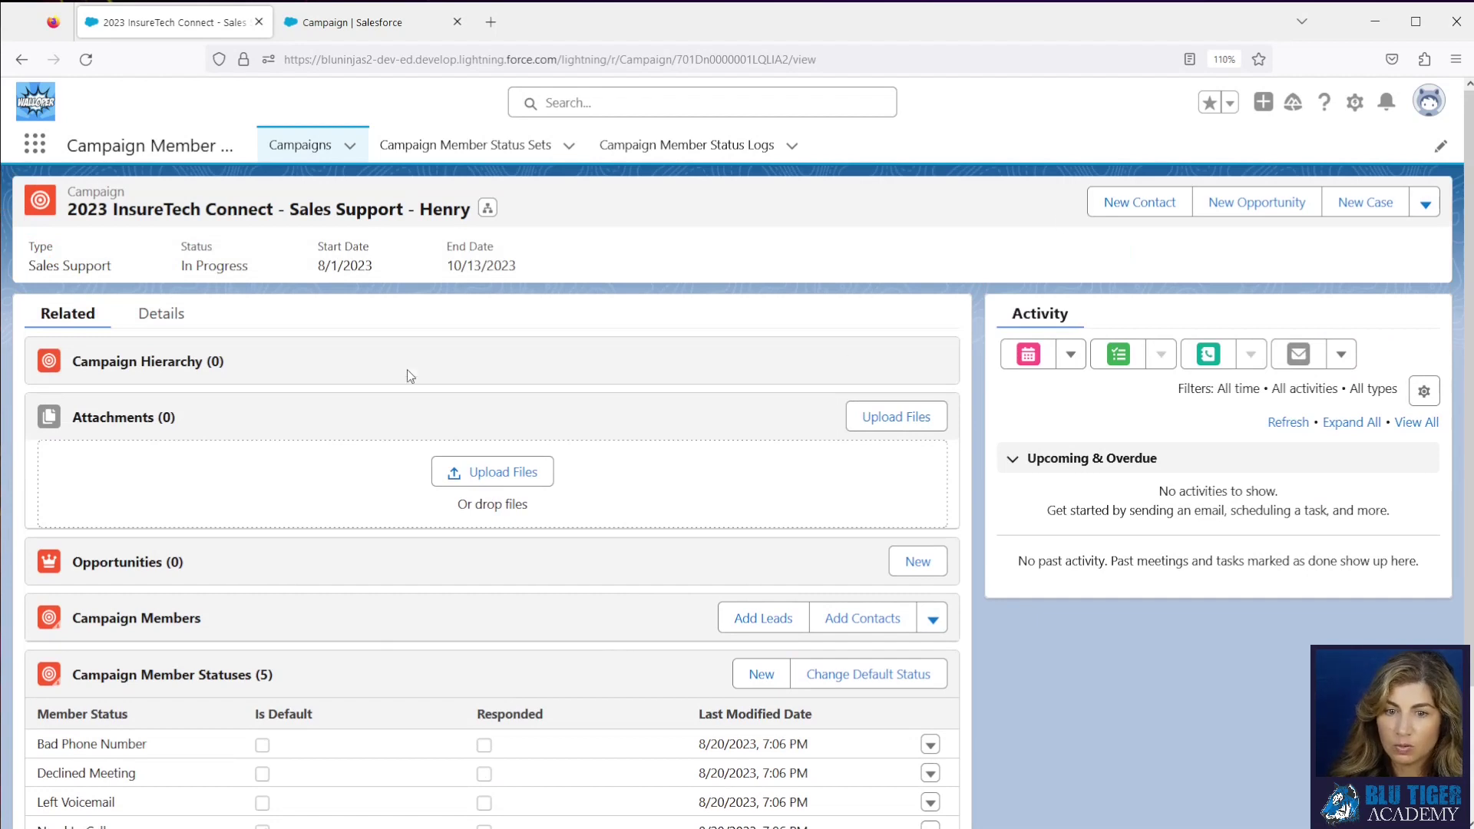
pyautogui.click(161, 314)
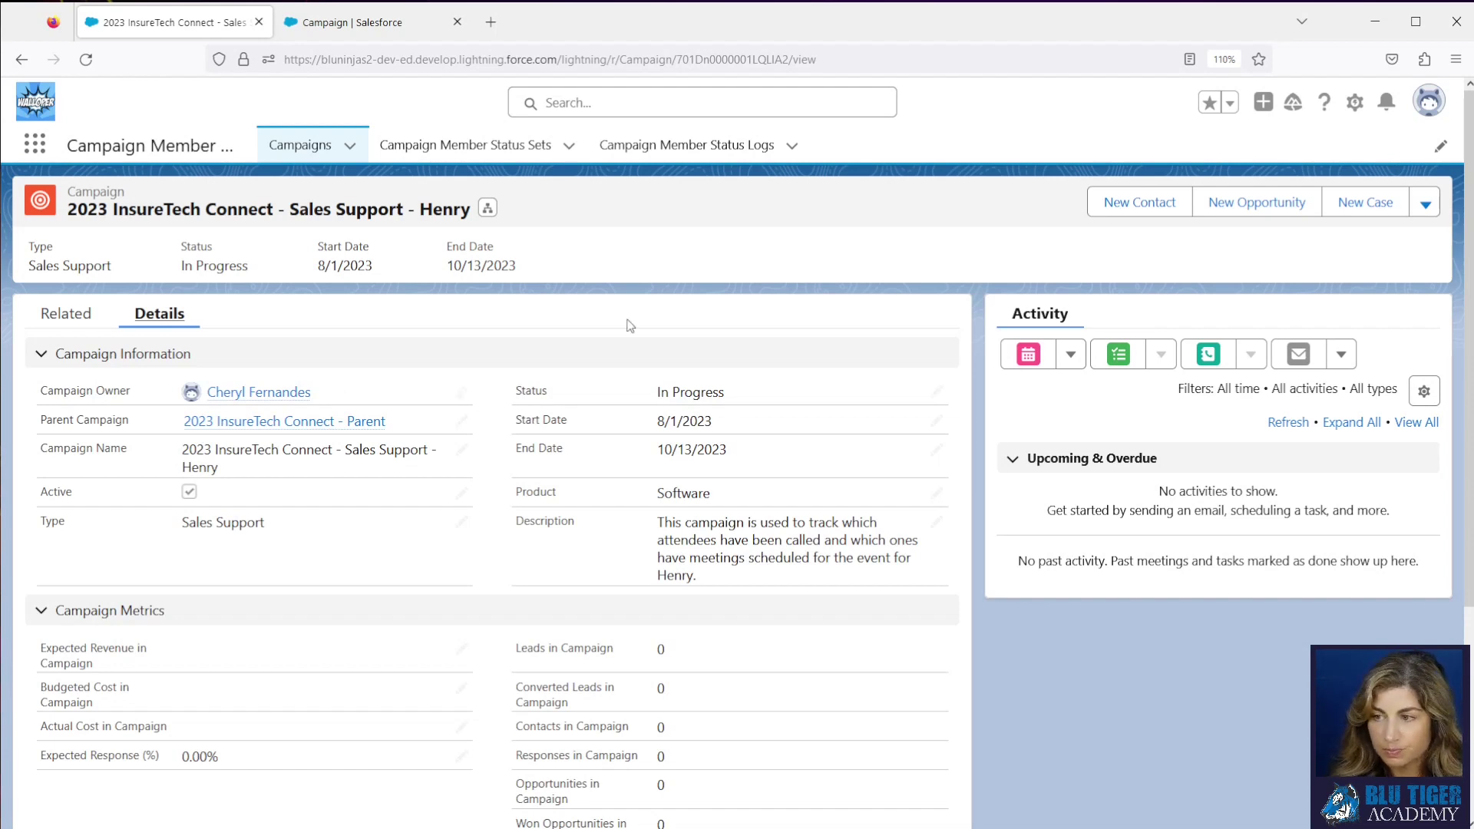
pyautogui.click(1427, 203)
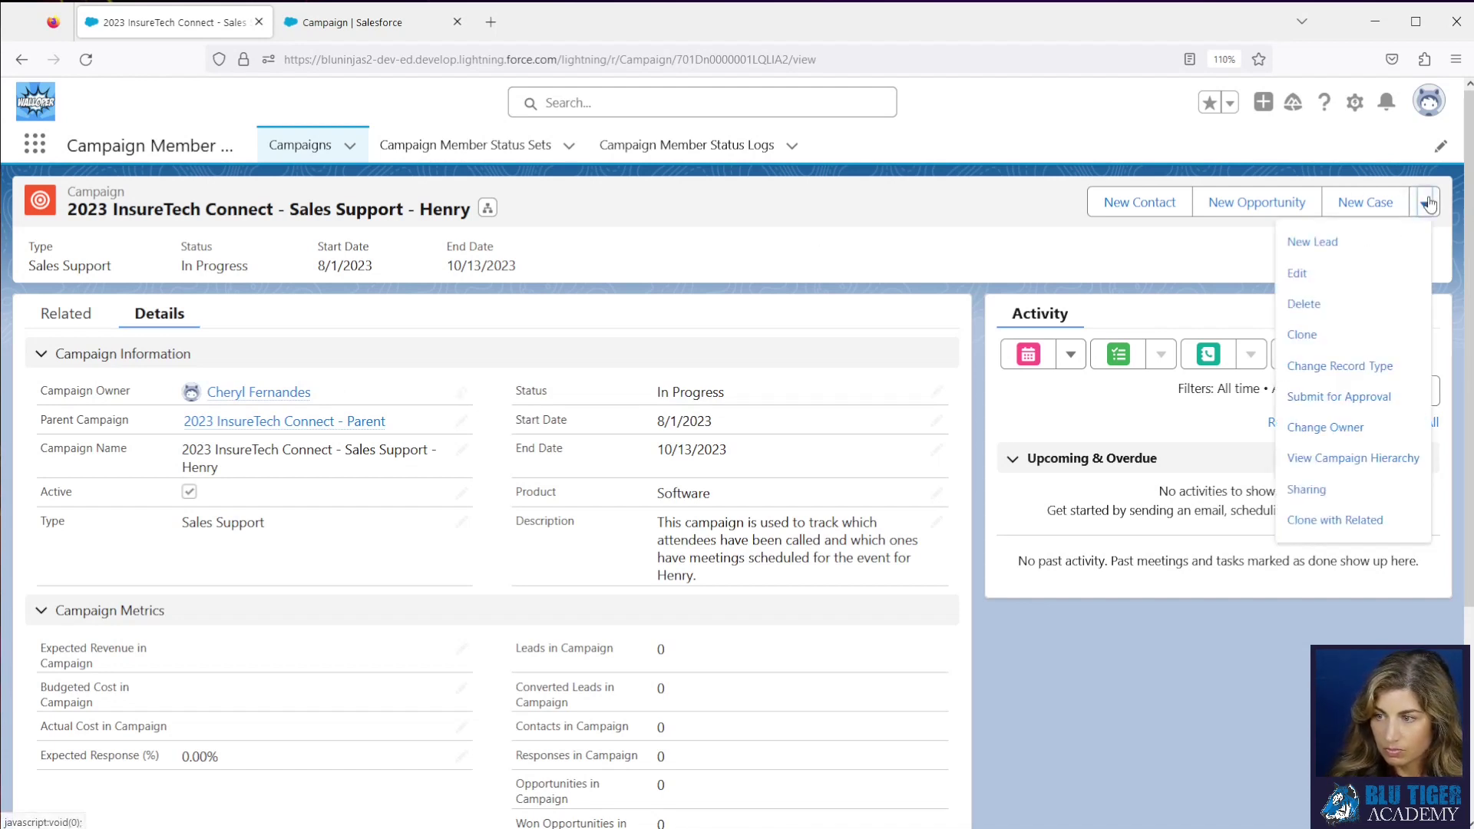
pyautogui.click(1319, 334)
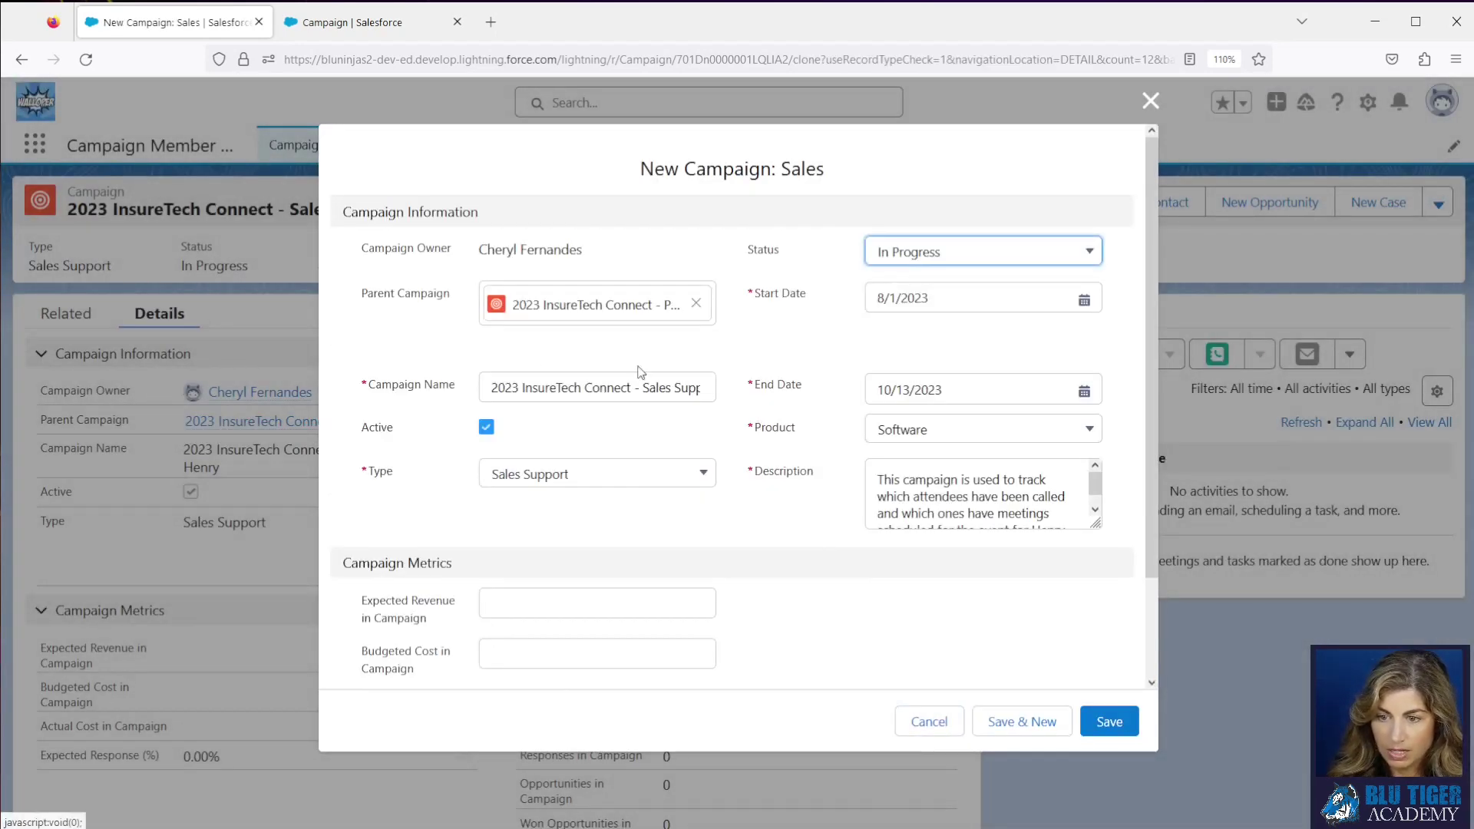
# Replace the salesperson's name at the end of the cloned campaign's name with the second salesperson's name
pyautogui.click(677, 387)
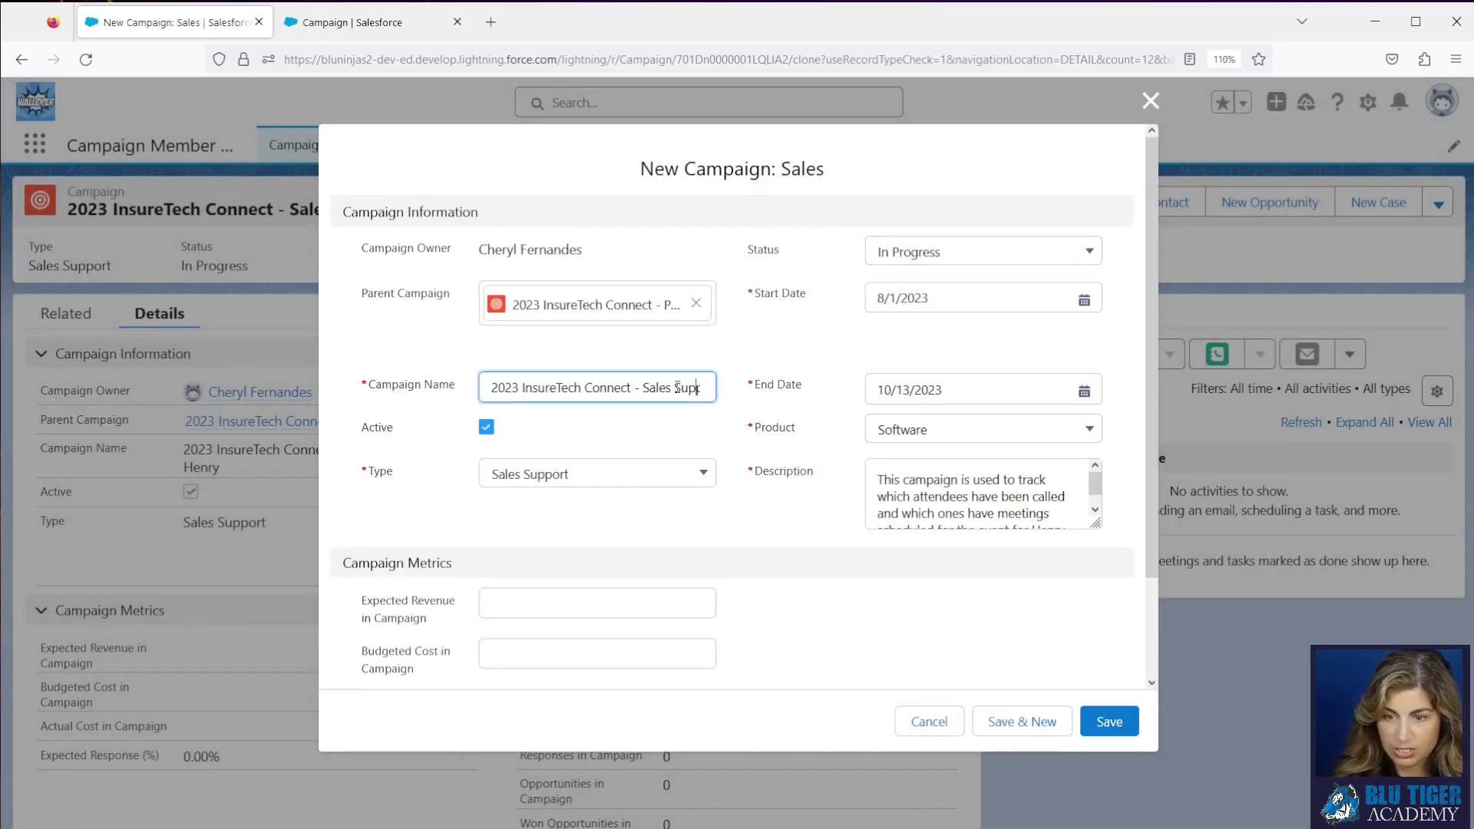
pyautogui.press('End')
pyautogui.press('BackSpace')
pyautogui.press('BackSpace')
pyautogui.press('BackSpace')
pyautogui.press('BackSpace')
pyautogui.press('BackSpace')
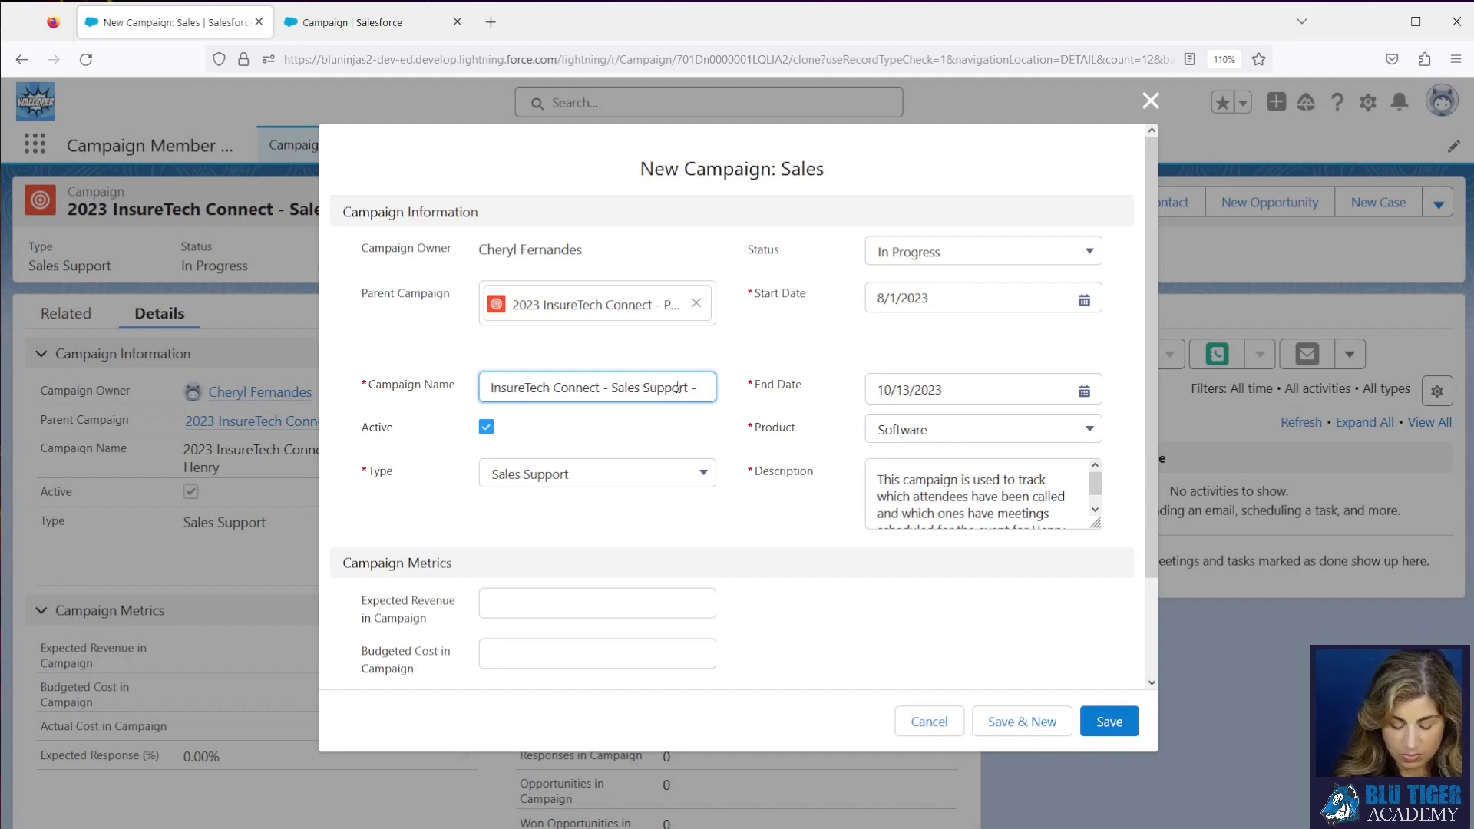
pyautogui.write('Sally')
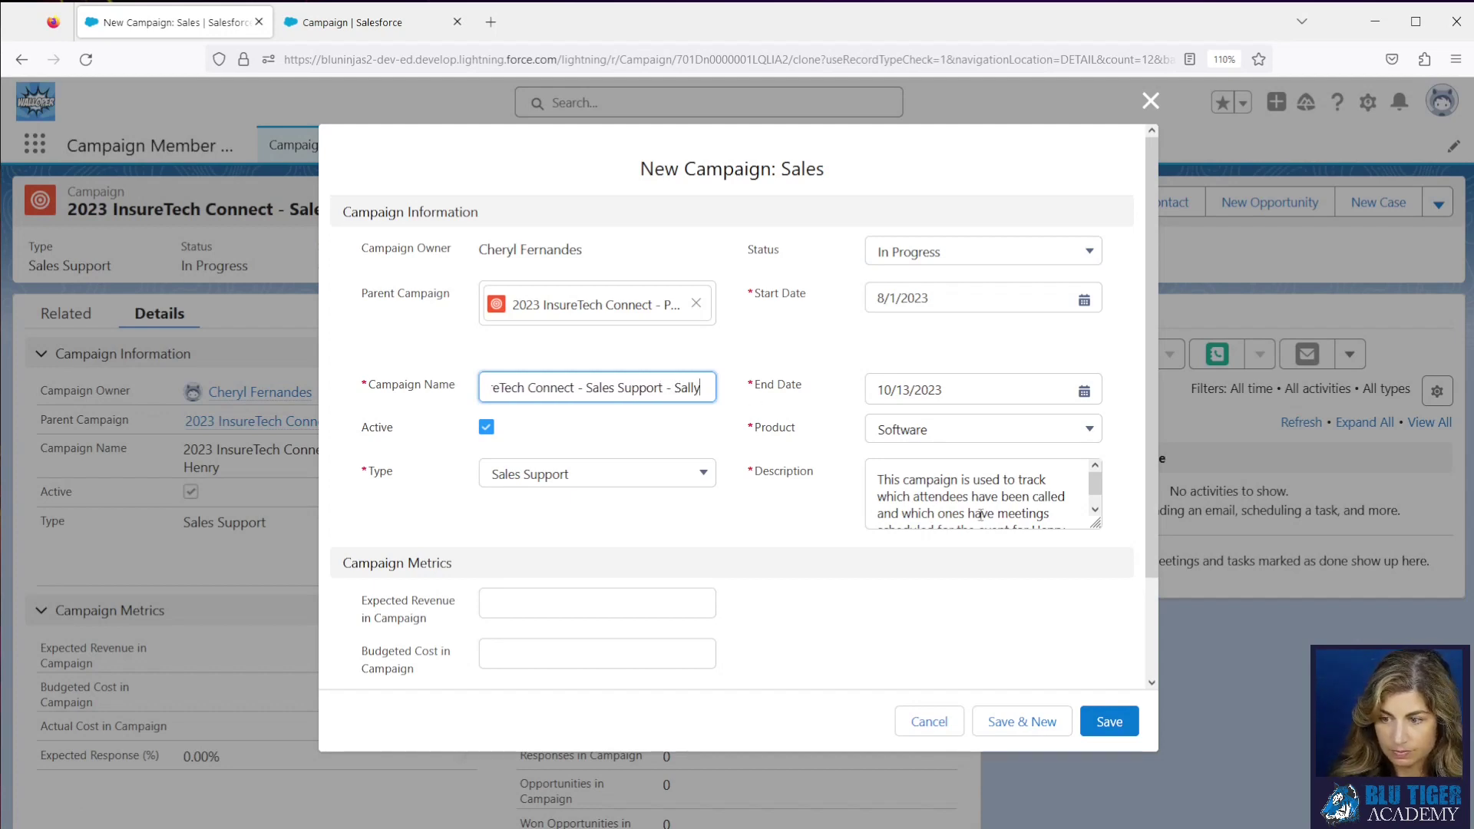
# Change the salesperson named in the cloned campaign's description to the second salesperson, and save the campaign
pyautogui.moveTo(1096, 523); pyautogui.dragTo(1096, 588)
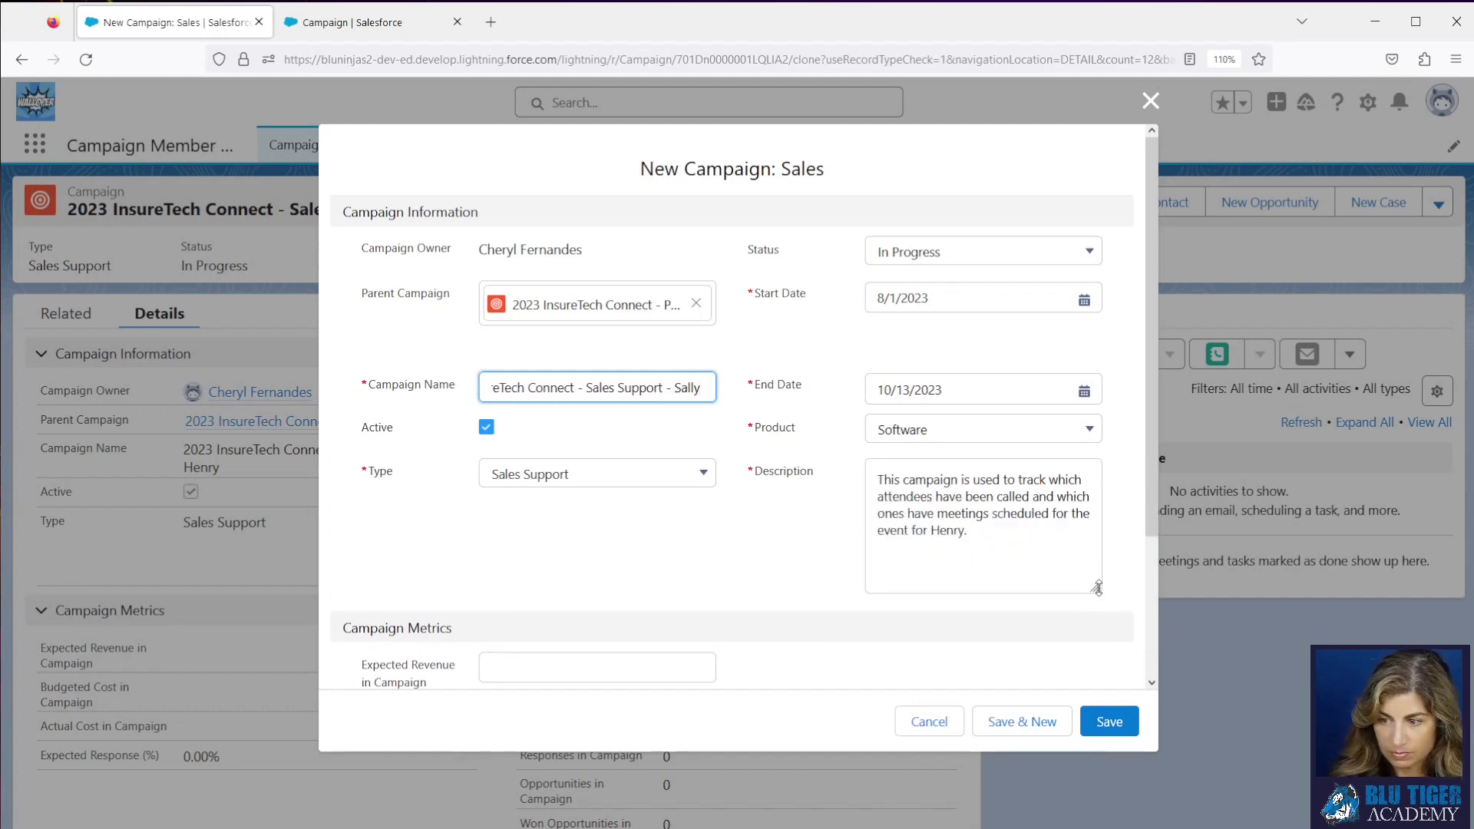
pyautogui.click(956, 530)
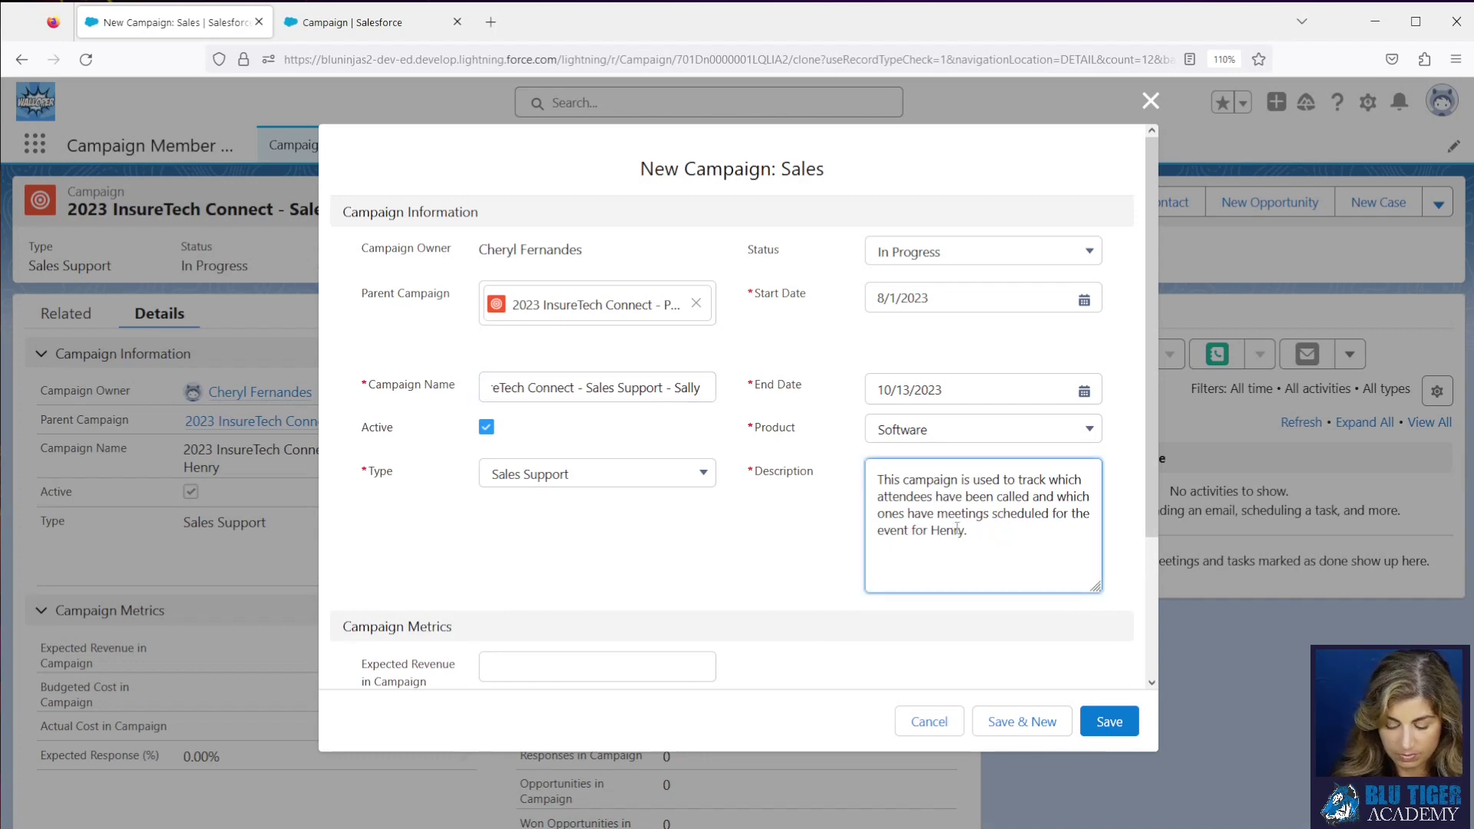
pyautogui.press('BackSpace')
pyautogui.press('BackSpace')
pyautogui.press('BackSpace')
pyautogui.press('BackSpace')
pyautogui.write('Sall')
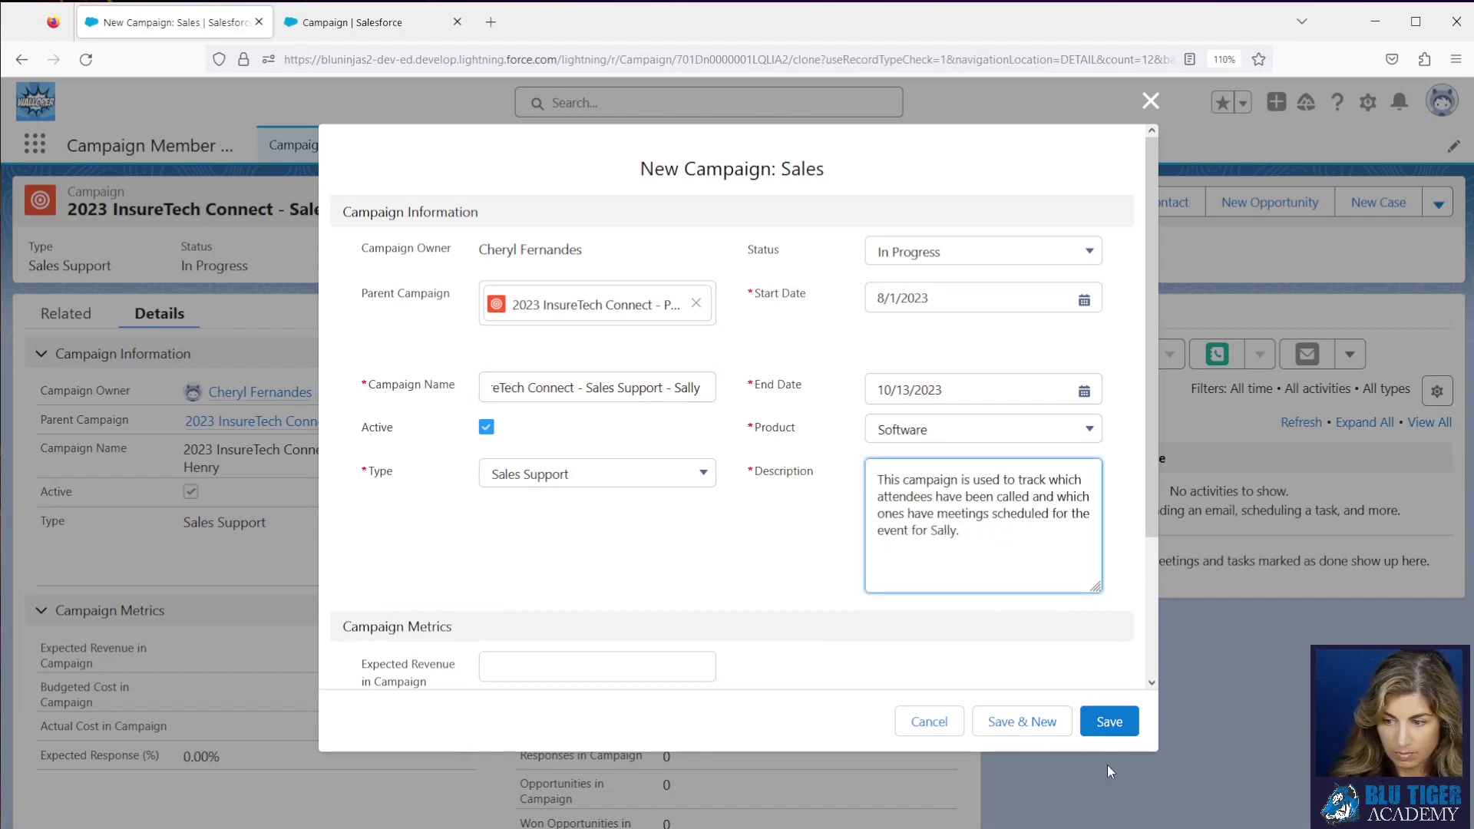
pyautogui.click(1100, 725)
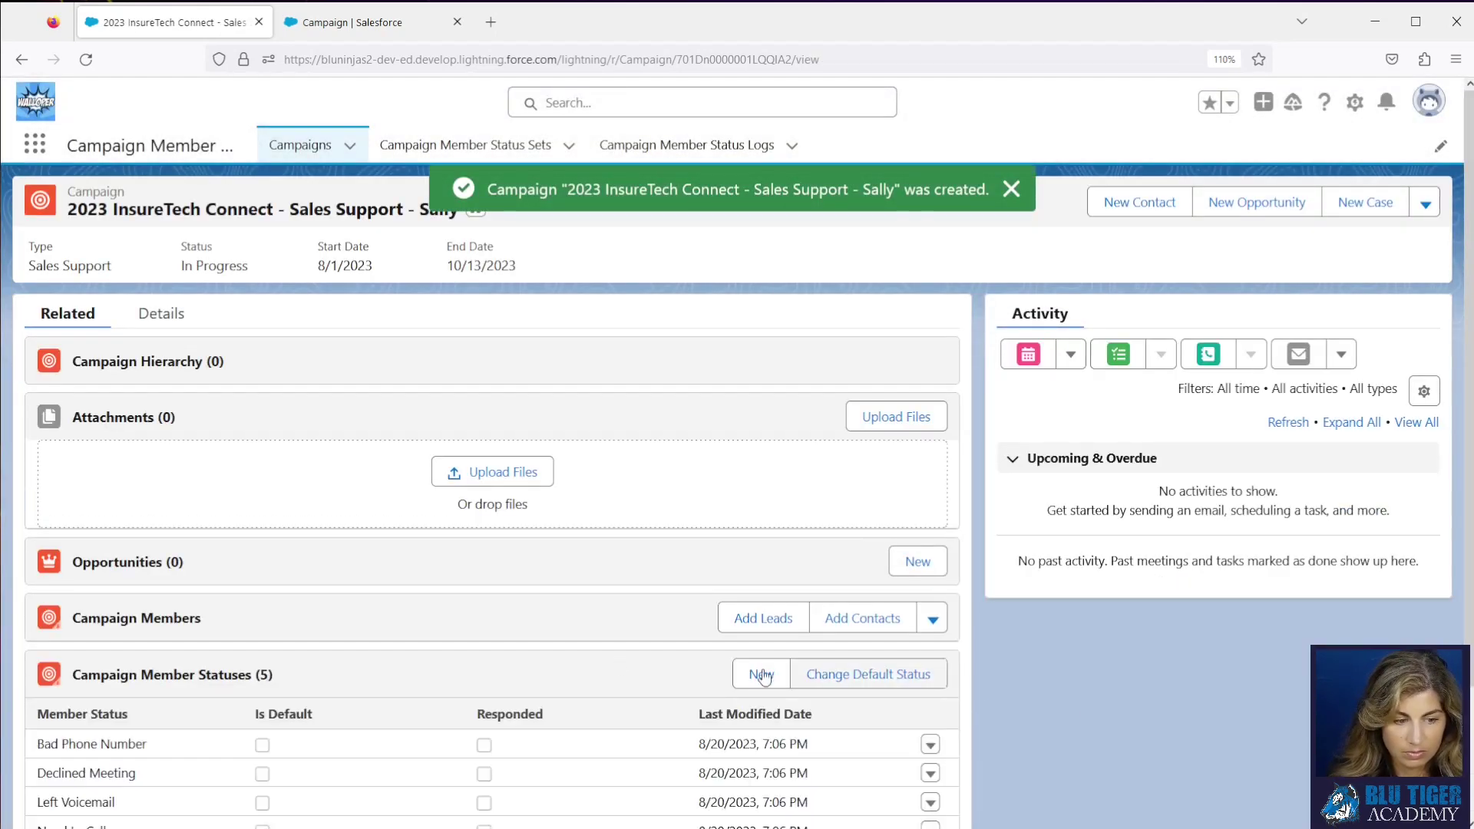
# Check the saved campaign's details, start a new campaign with the Email record type, and name it "2023 InsureTech Connect - Invitation #1"
pyautogui.click(164, 315)
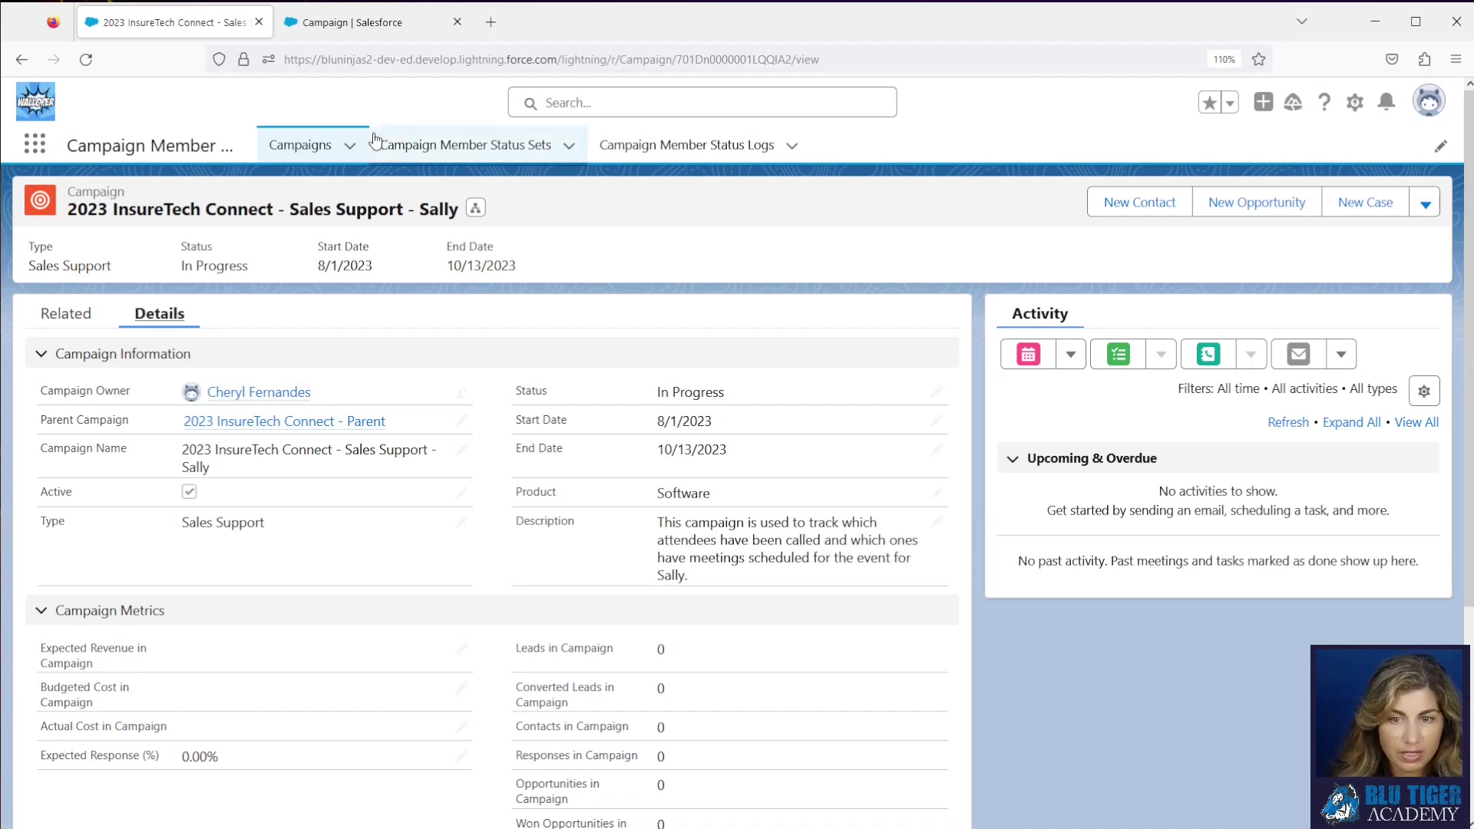
pyautogui.click(353, 148)
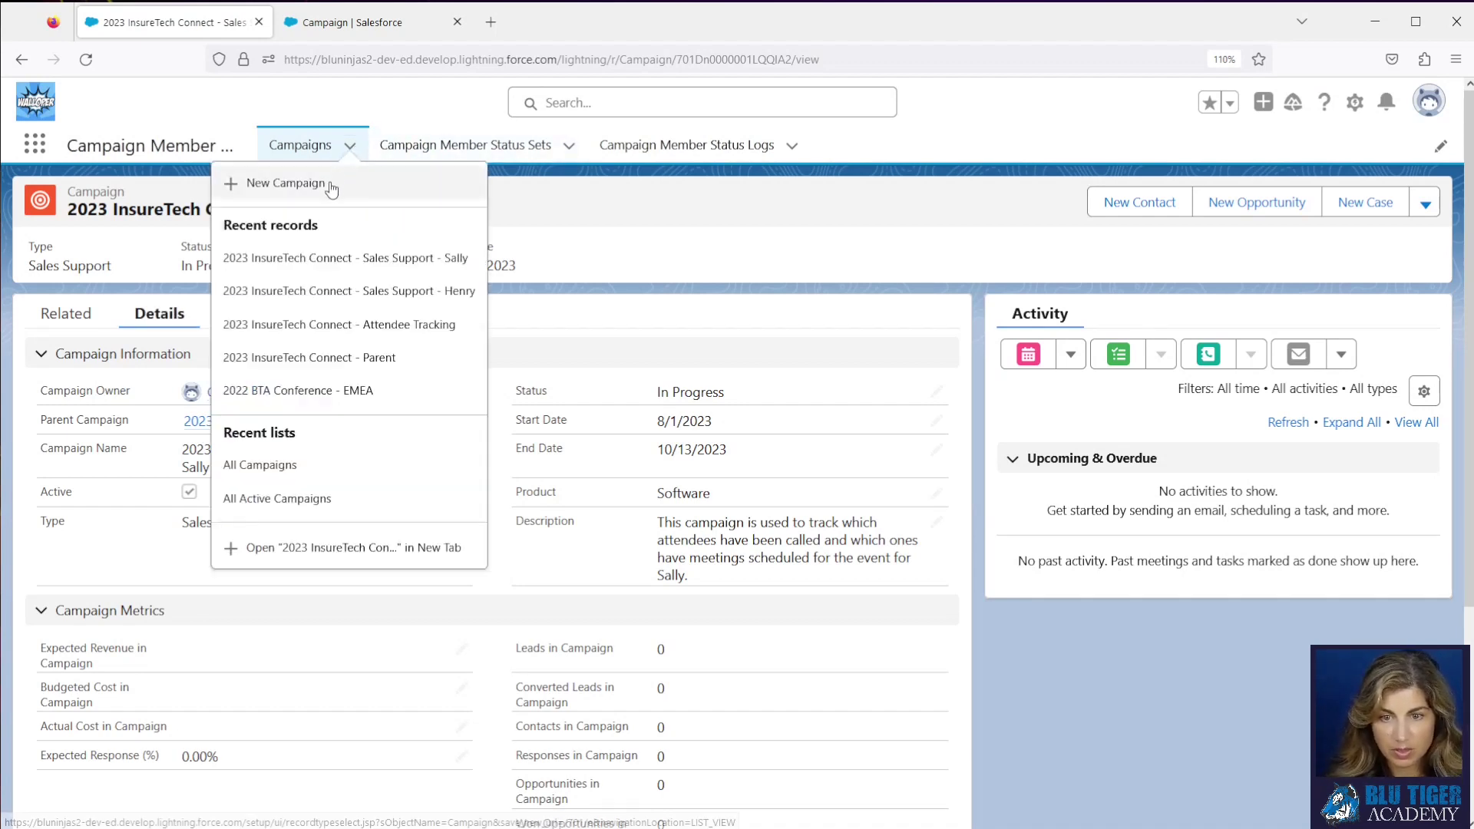
pyautogui.click(329, 183)
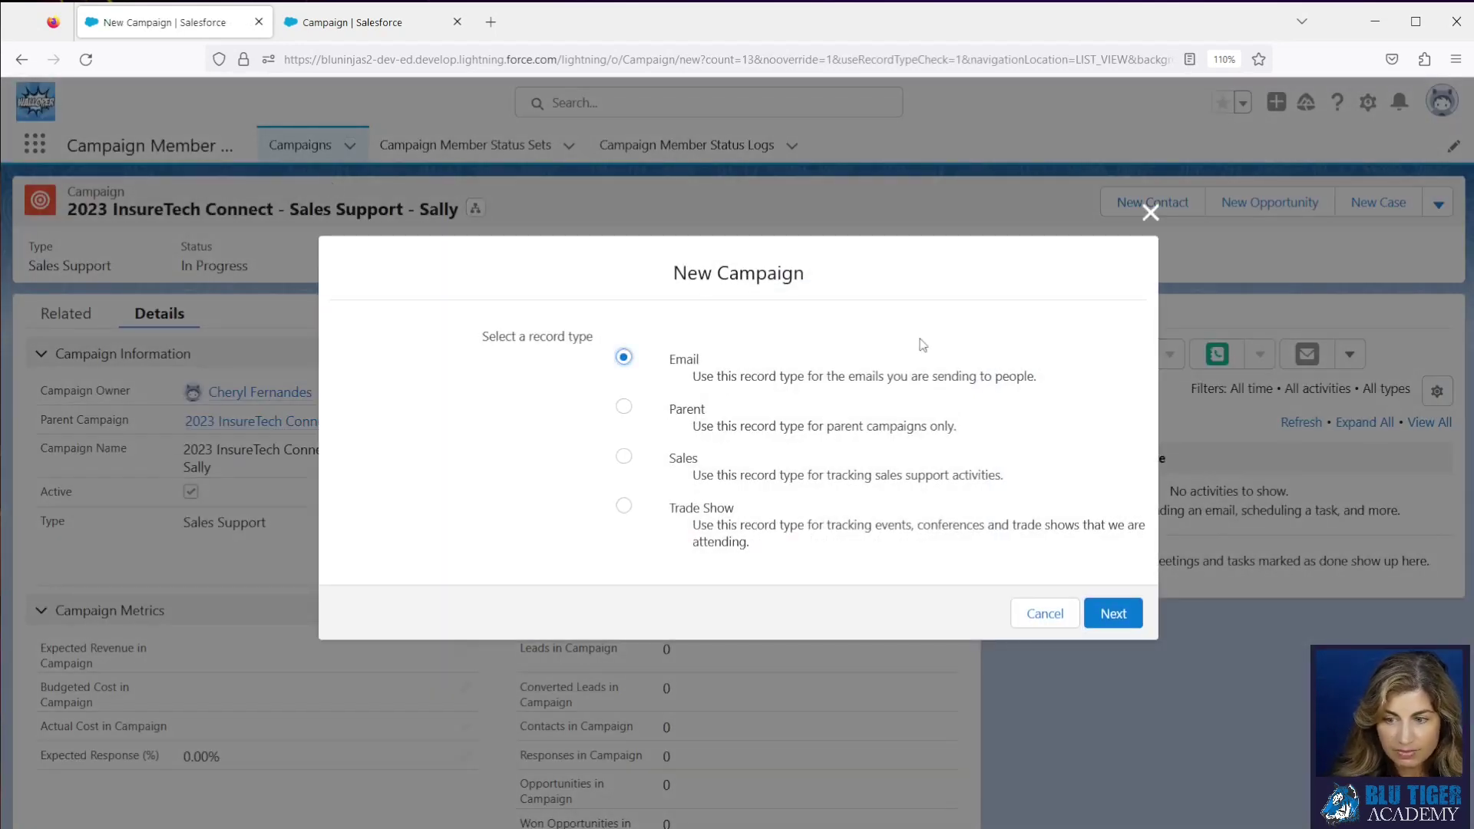
pyautogui.click(1115, 613)
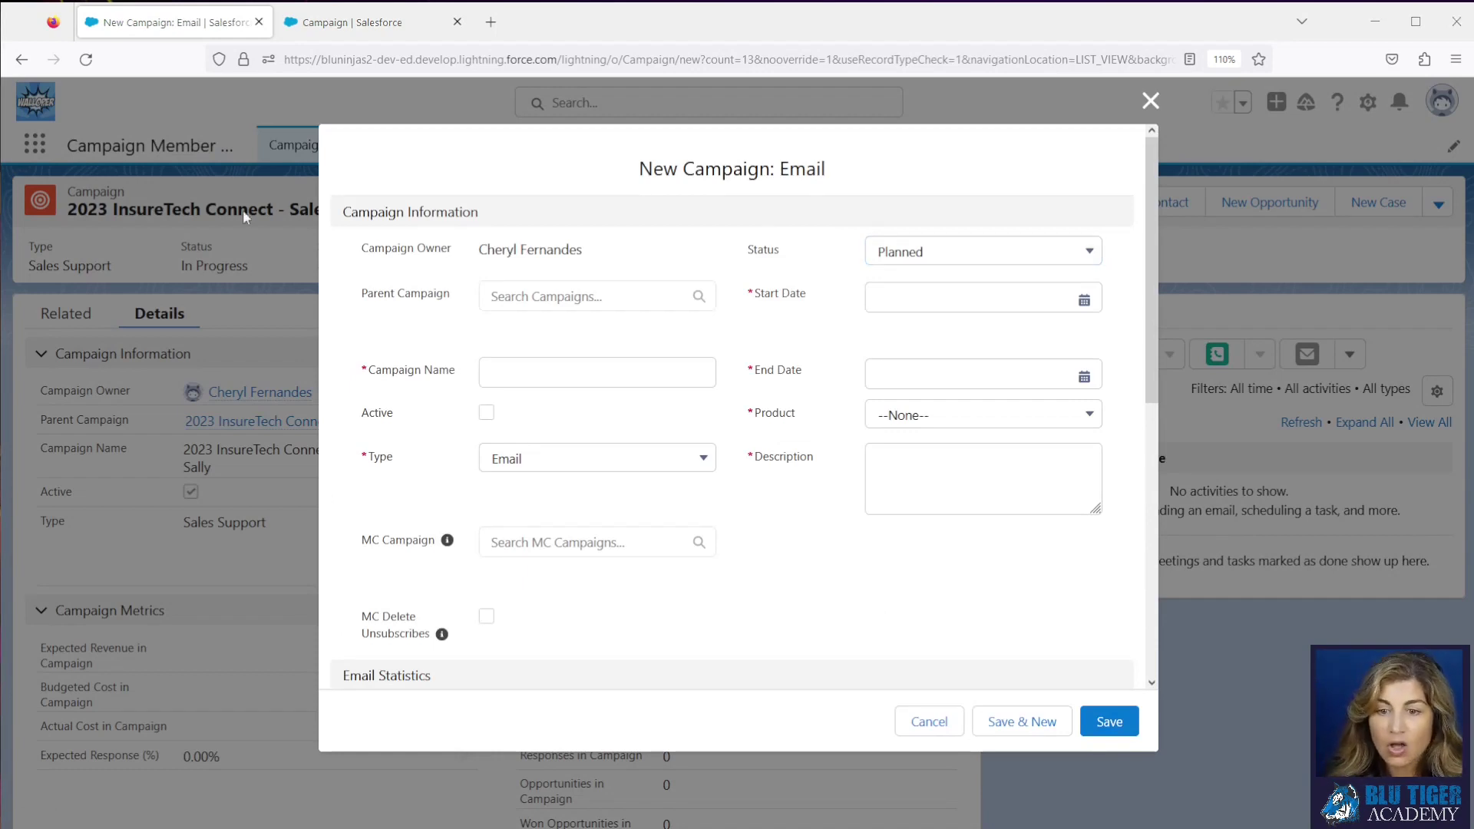
pyautogui.click(509, 376)
pyautogui.write('2023 InsureTech Connect - Invitation #1')
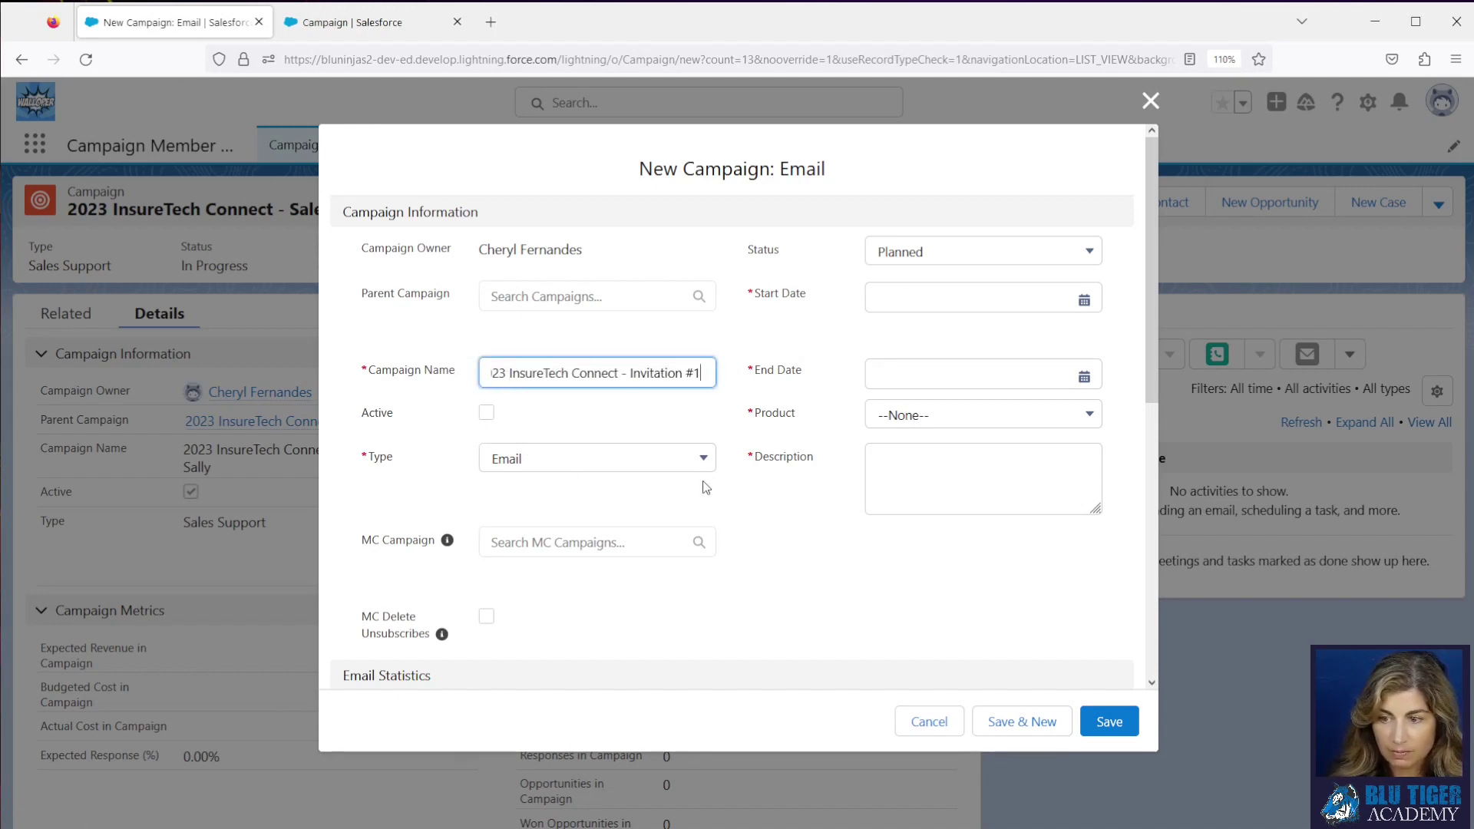
# Set the email campaign's start and end dates to 8/21/2023 and its product to Software
pyautogui.click(933, 296)
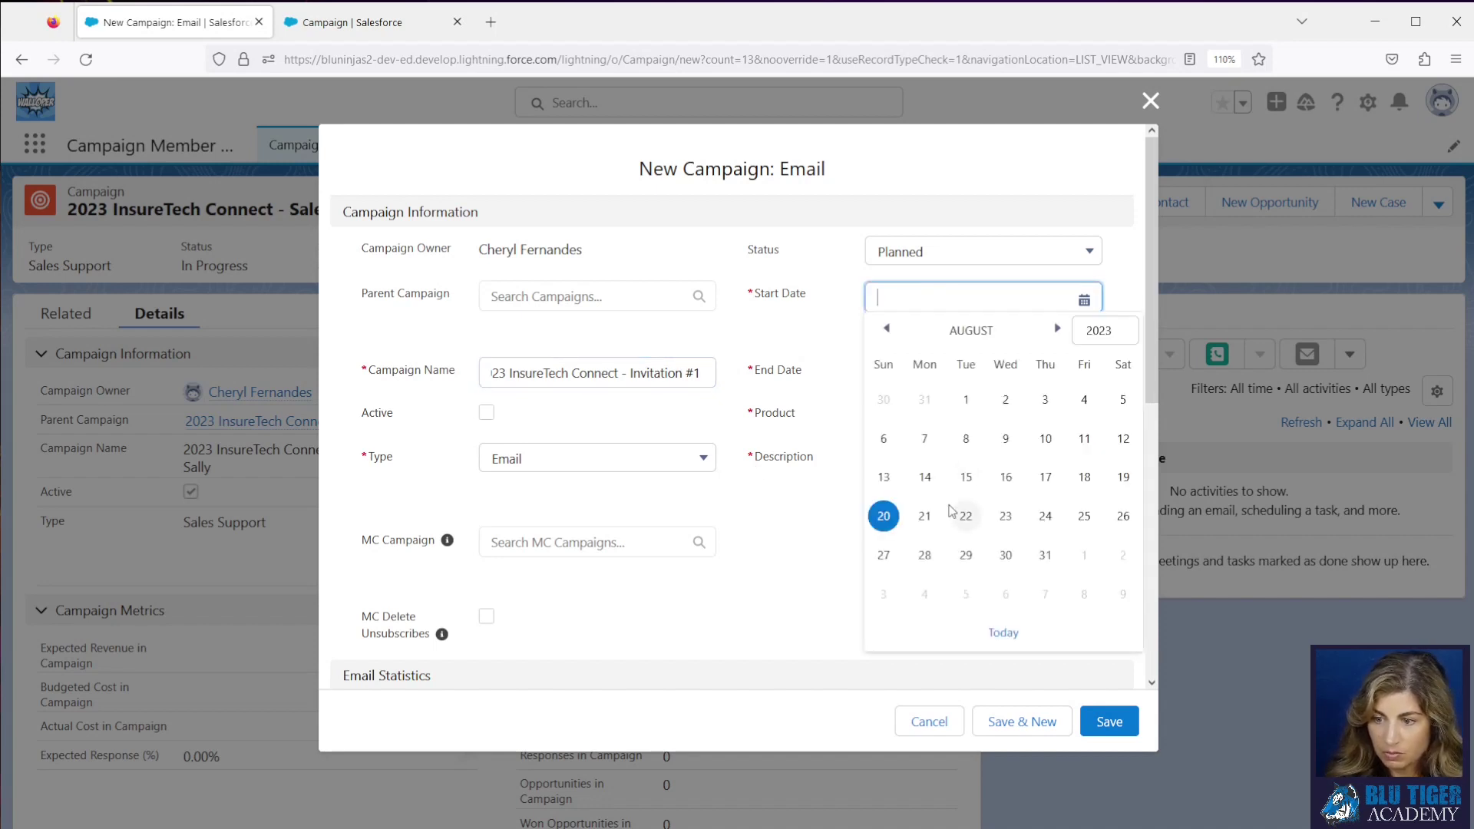
pyautogui.click(925, 516)
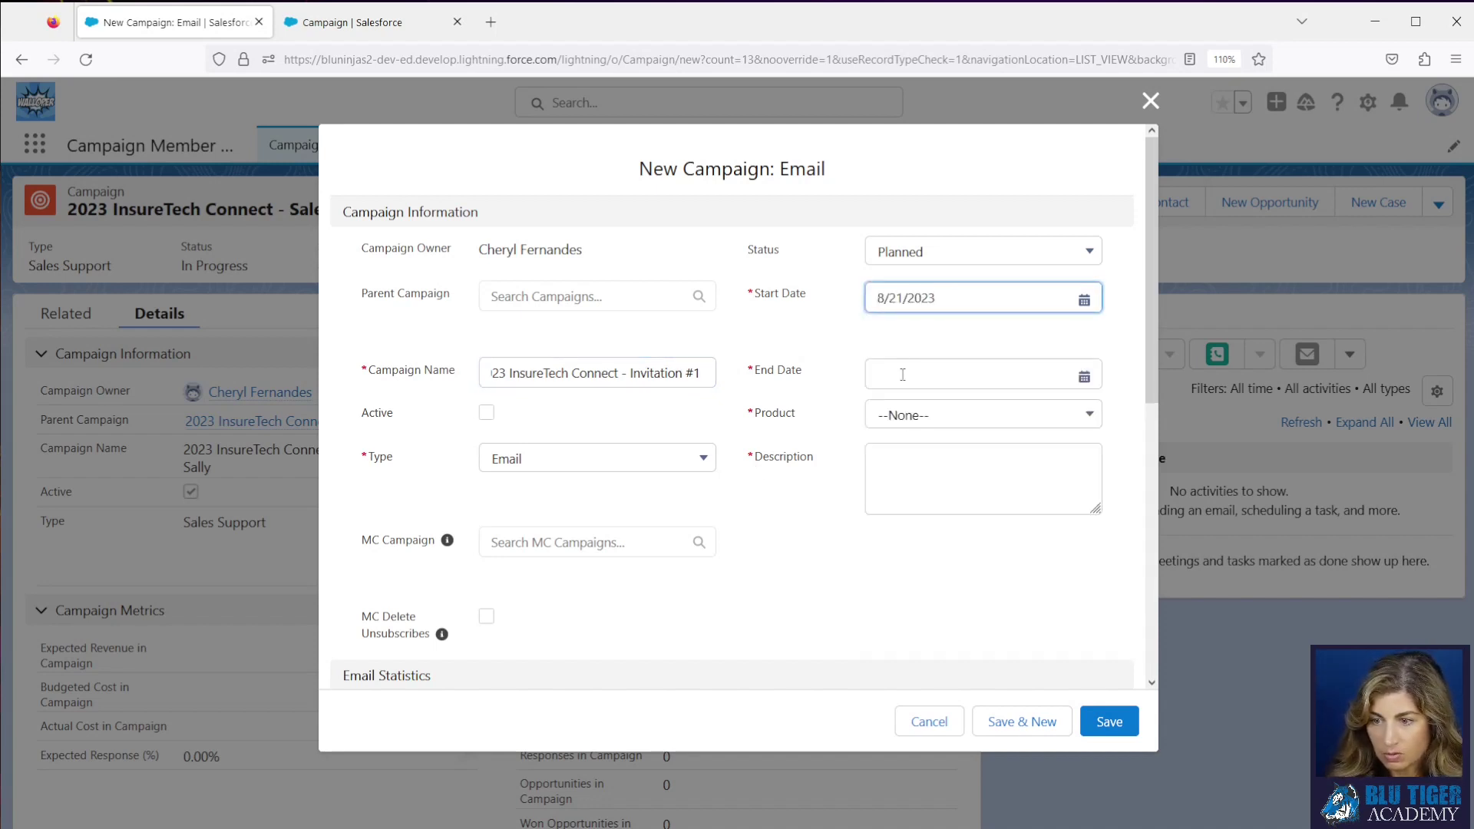
pyautogui.click(927, 374)
pyautogui.click(926, 552)
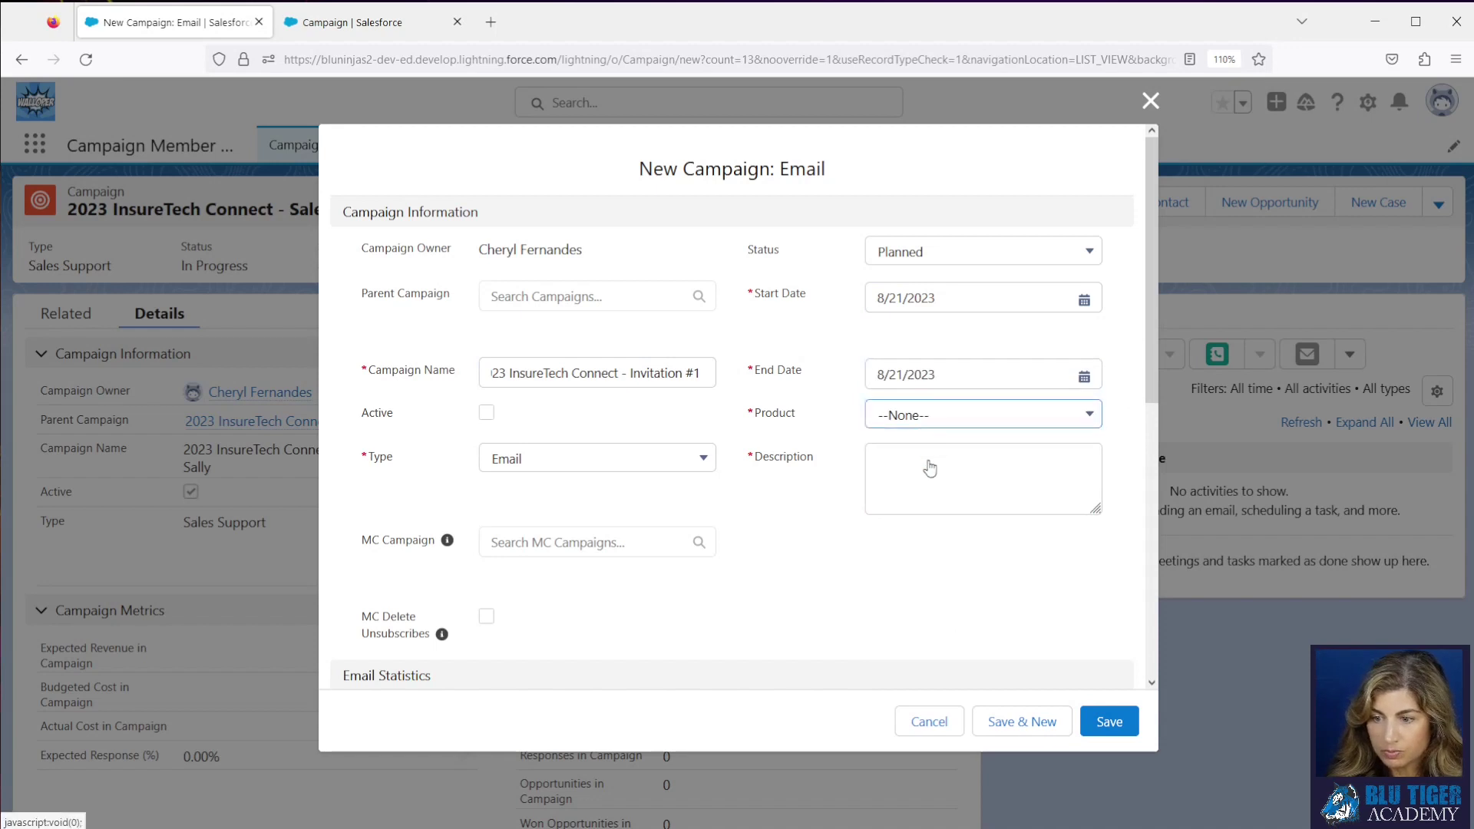
pyautogui.click(929, 416)
pyautogui.click(929, 548)
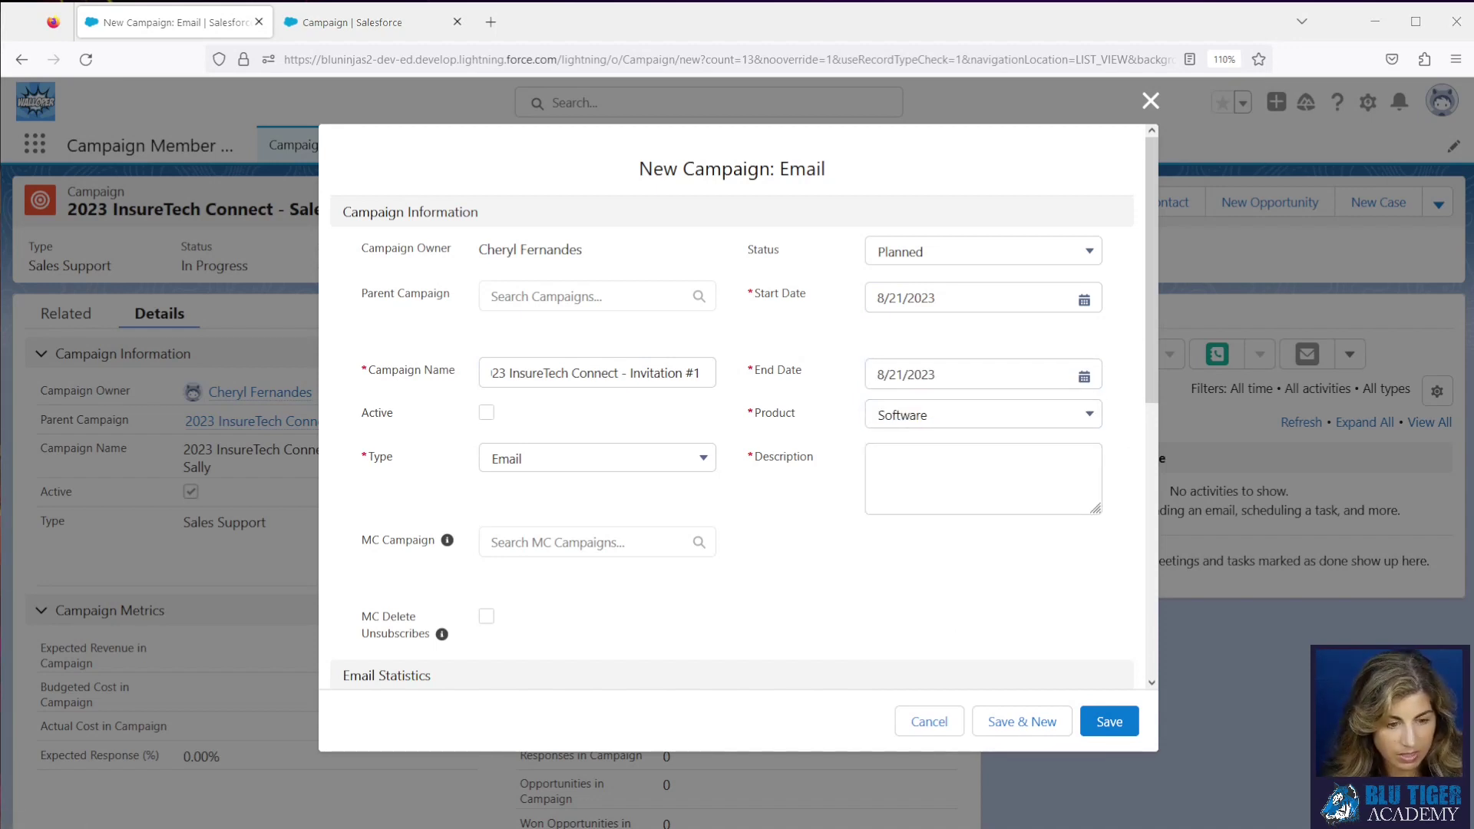
# Paste the description explaining that this first email tells attendees about our presence and asks them to meet, and save the campaign
pyautogui.click(895, 485)
pyautogui.hotkey('ctrl', 'v')
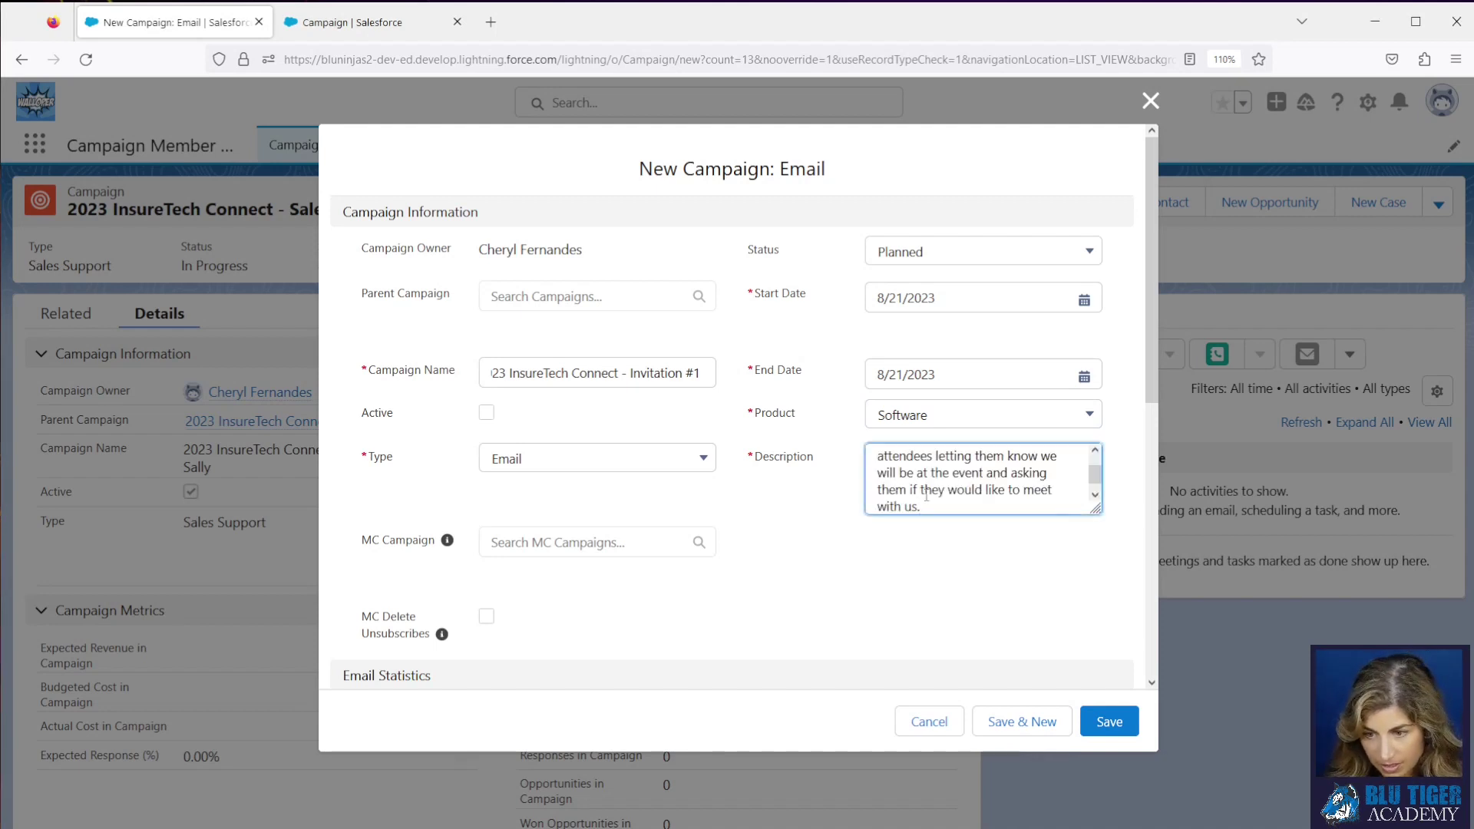
pyautogui.click(1115, 728)
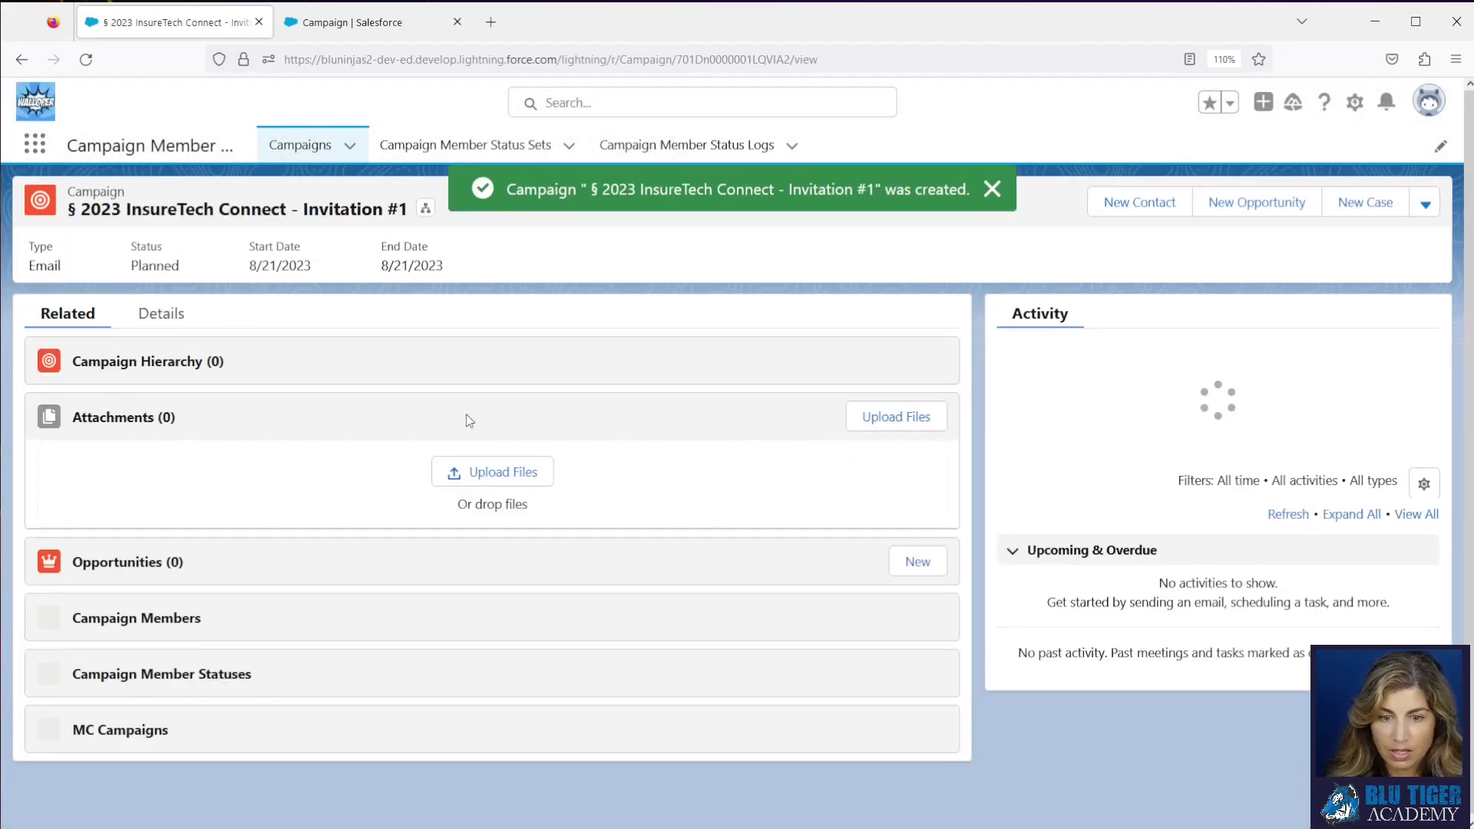
# Assign "2023 InsureTech Connect - Parent" as the invitation's parent campaign, remove the stray § from the start of its name, and save
pyautogui.click(159, 313)
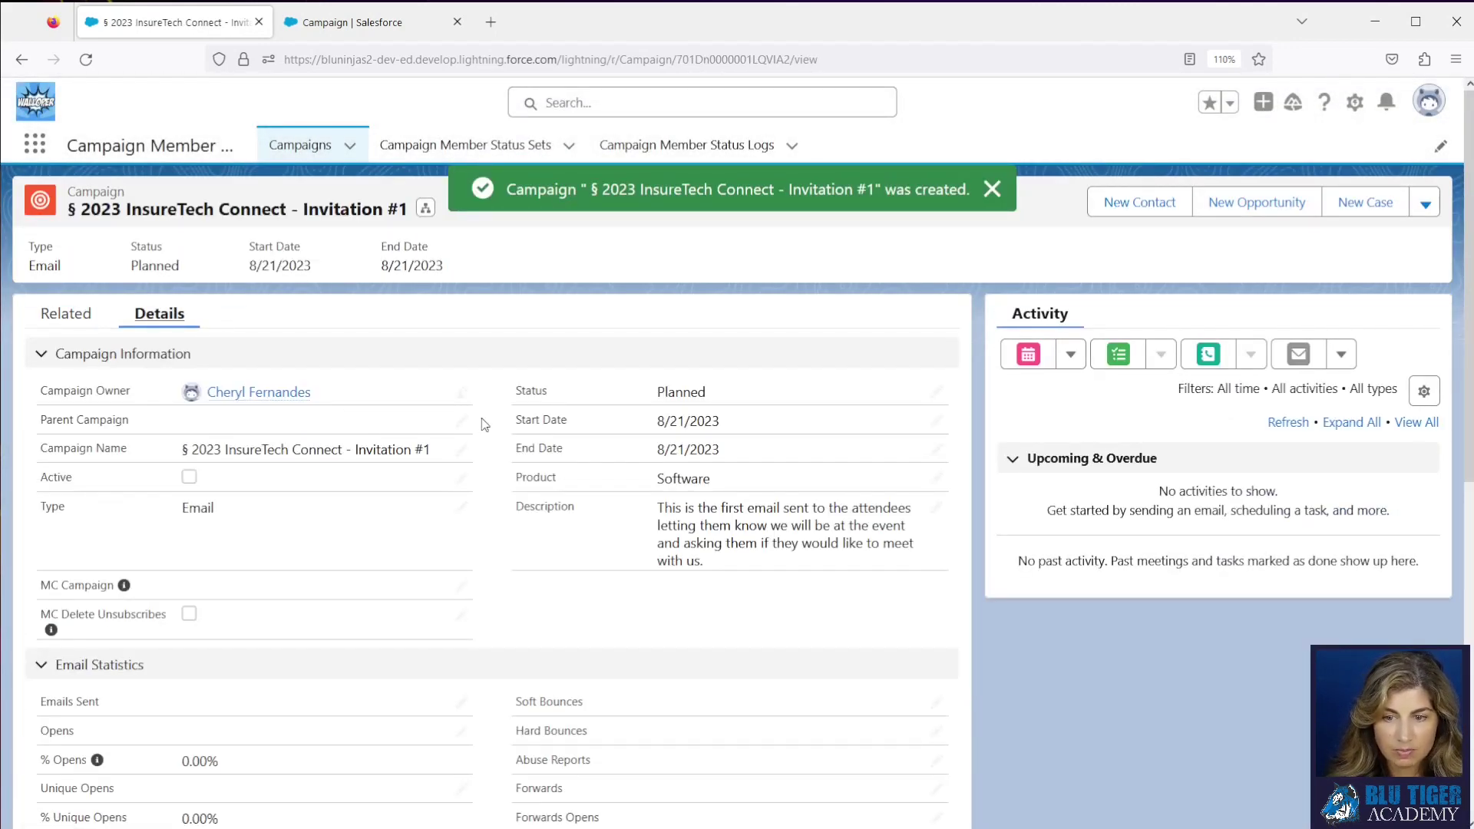
pyautogui.click(462, 422)
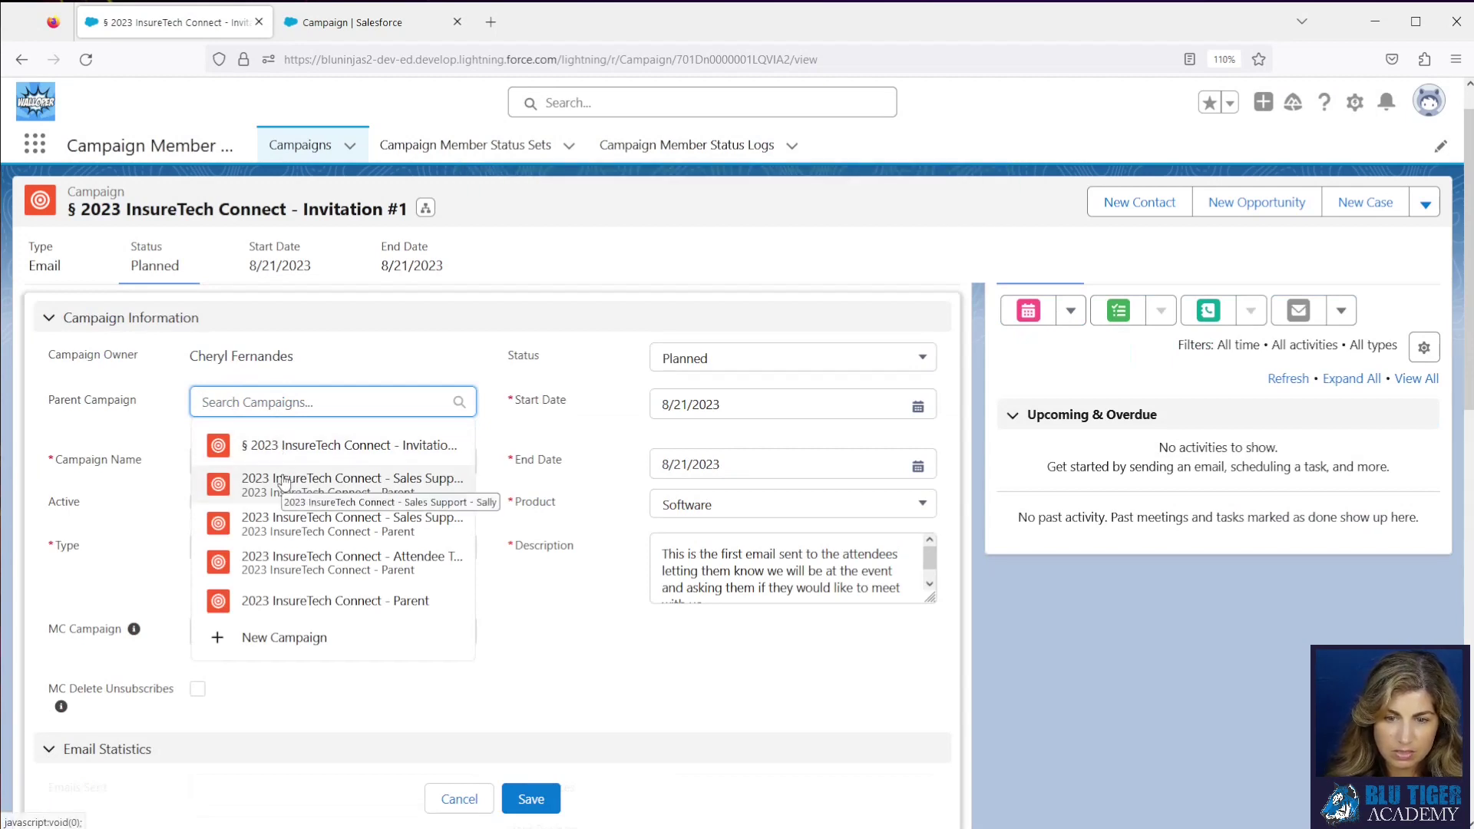
pyautogui.click(283, 601)
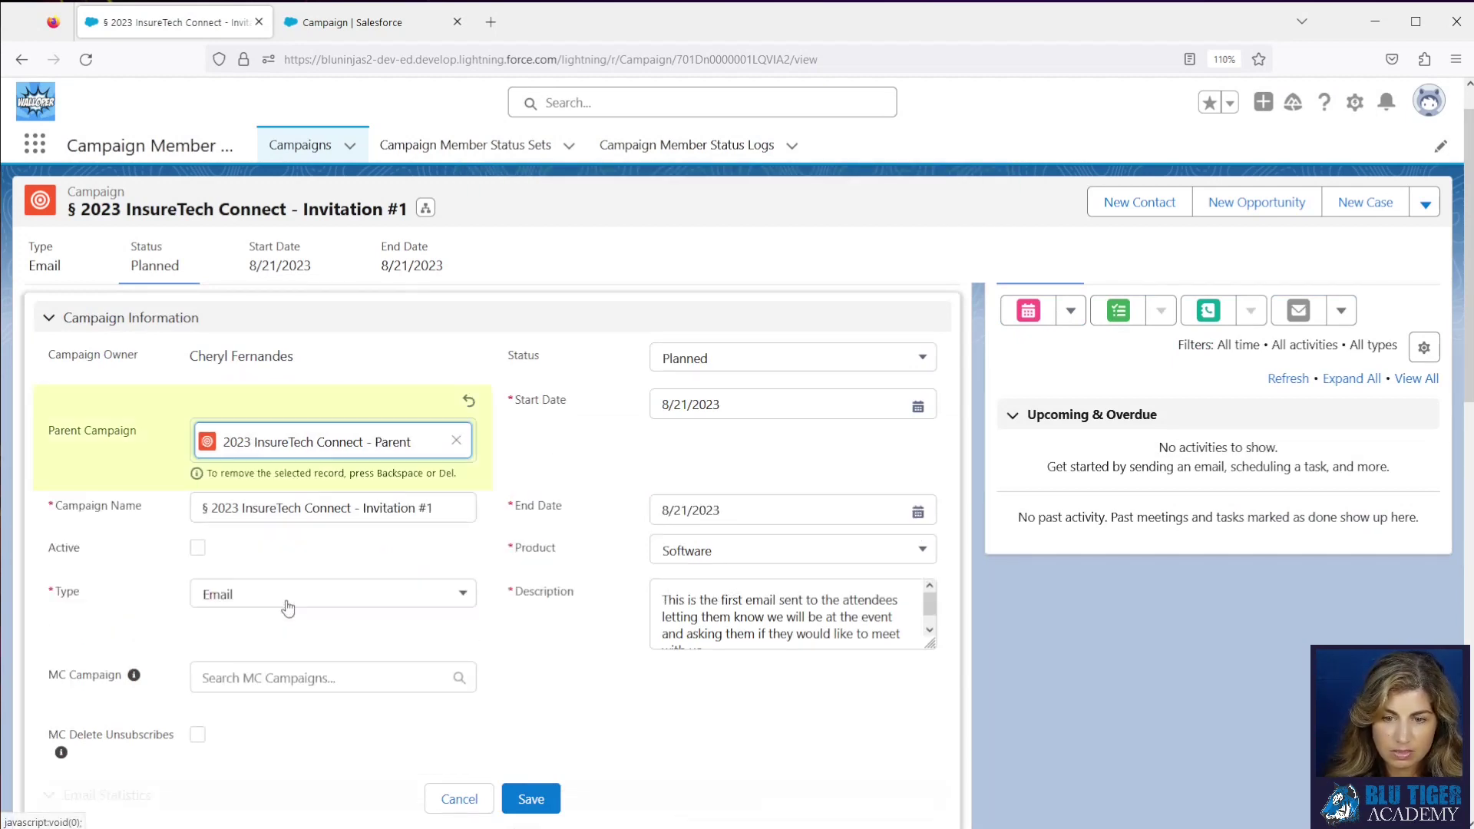
pyautogui.click(220, 507)
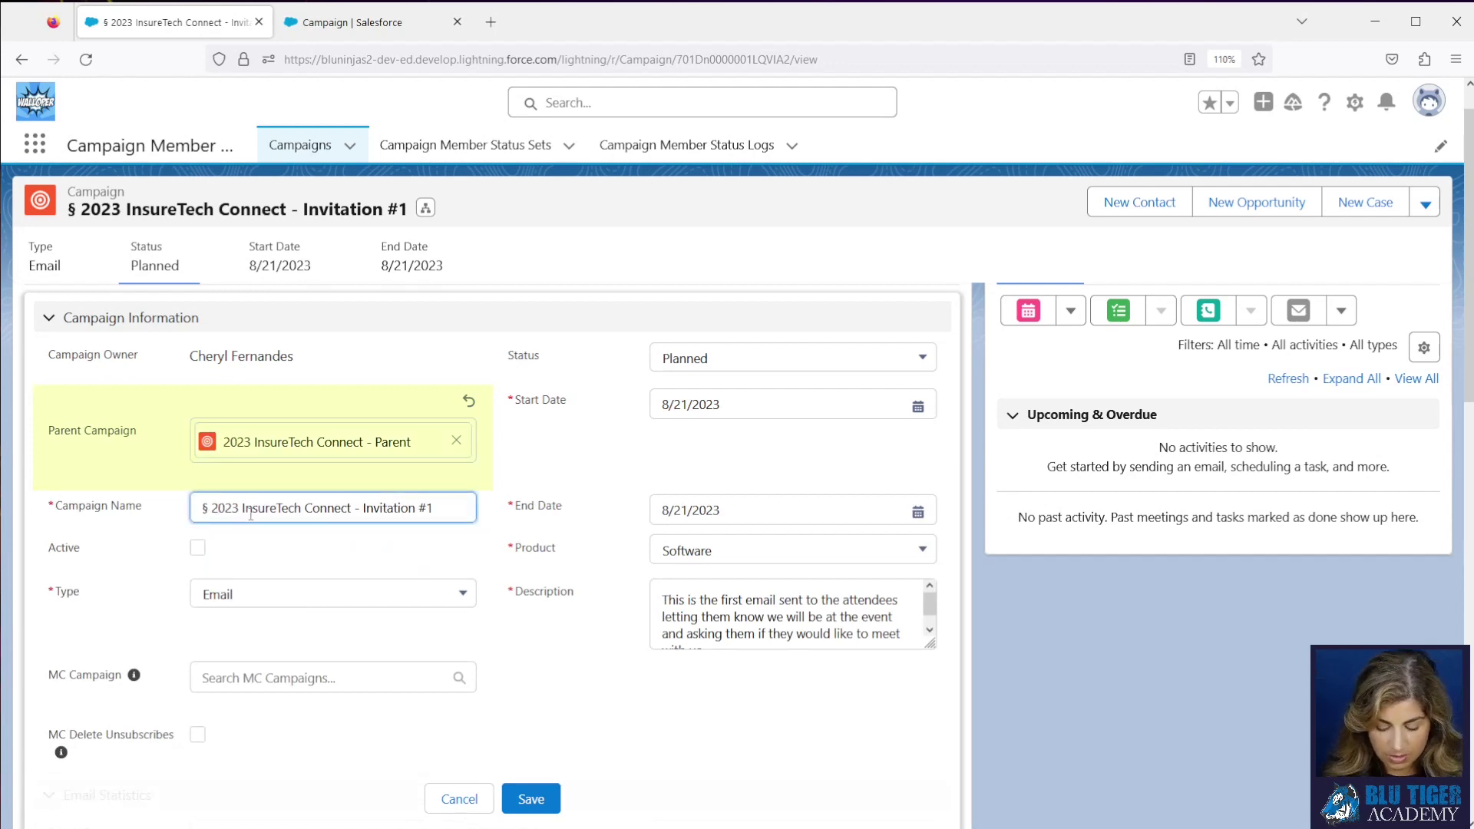
pyautogui.press('BackSpace')
pyautogui.press('BackSpace')
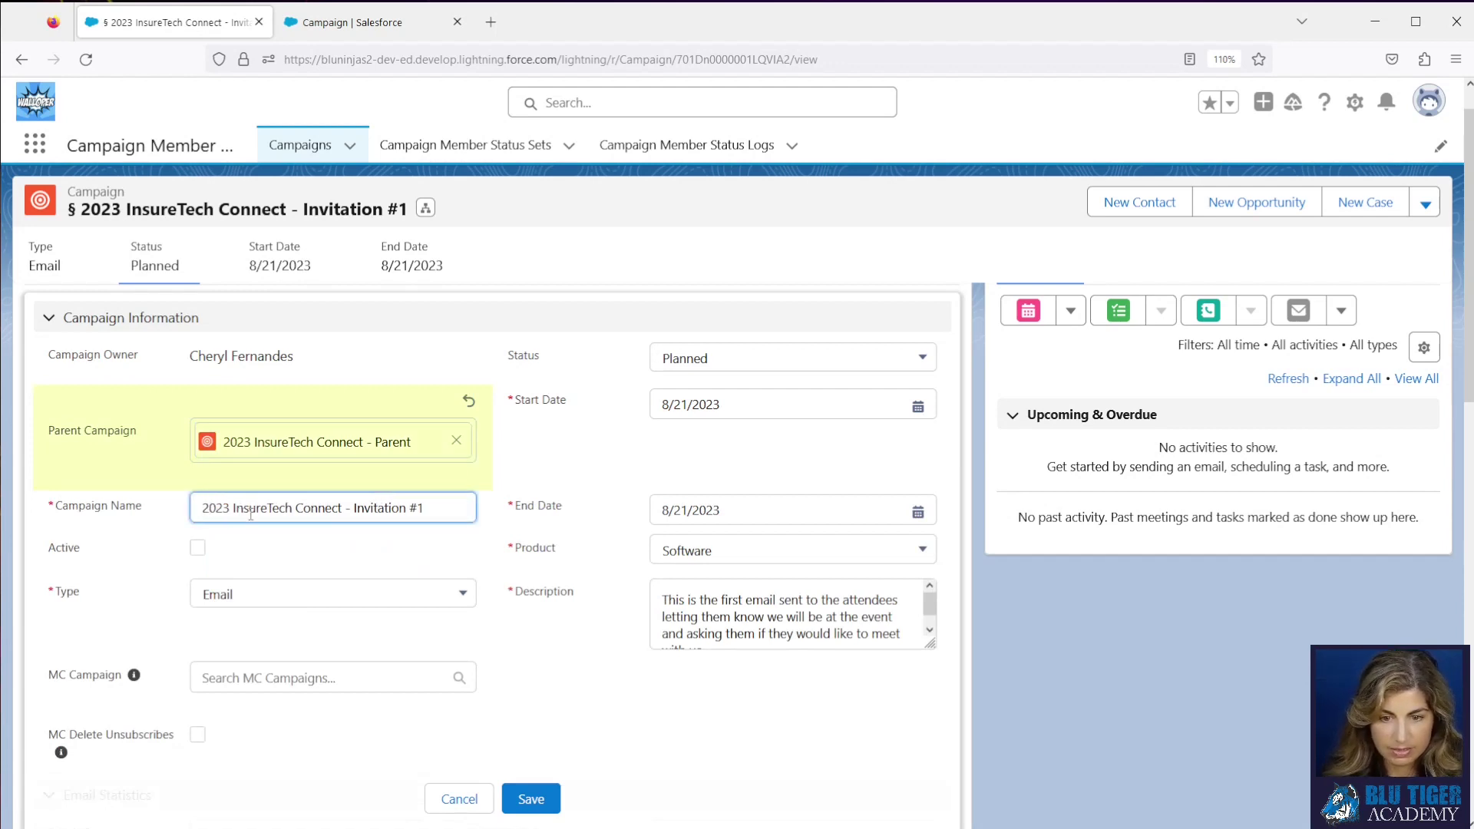
pyautogui.click(532, 799)
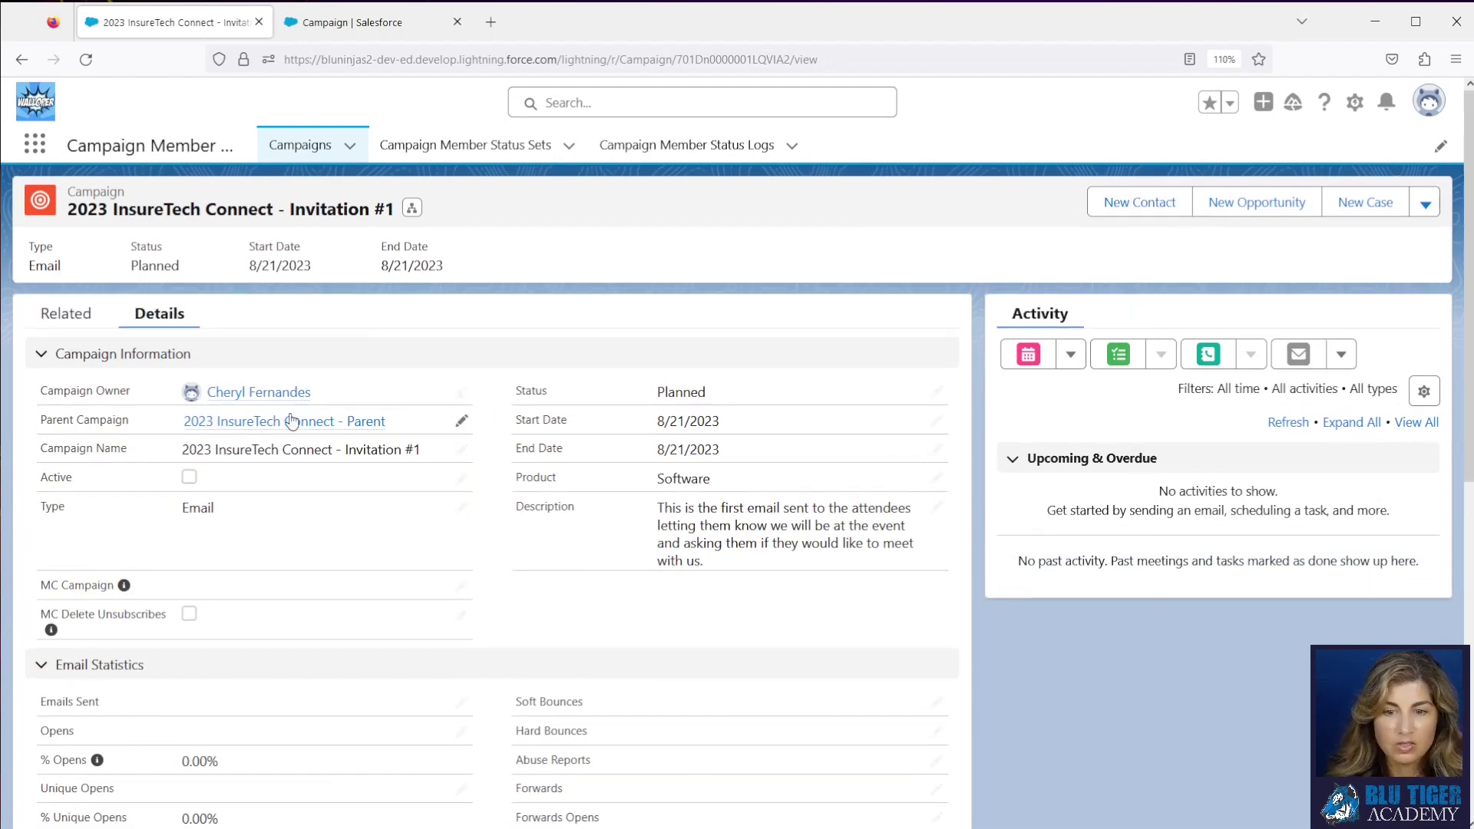
# View the campaign hierarchy of "2023 InsureTech Connect - Parent" and widen the Campaign Name column to show the full names
pyautogui.moveTo(264, 436)
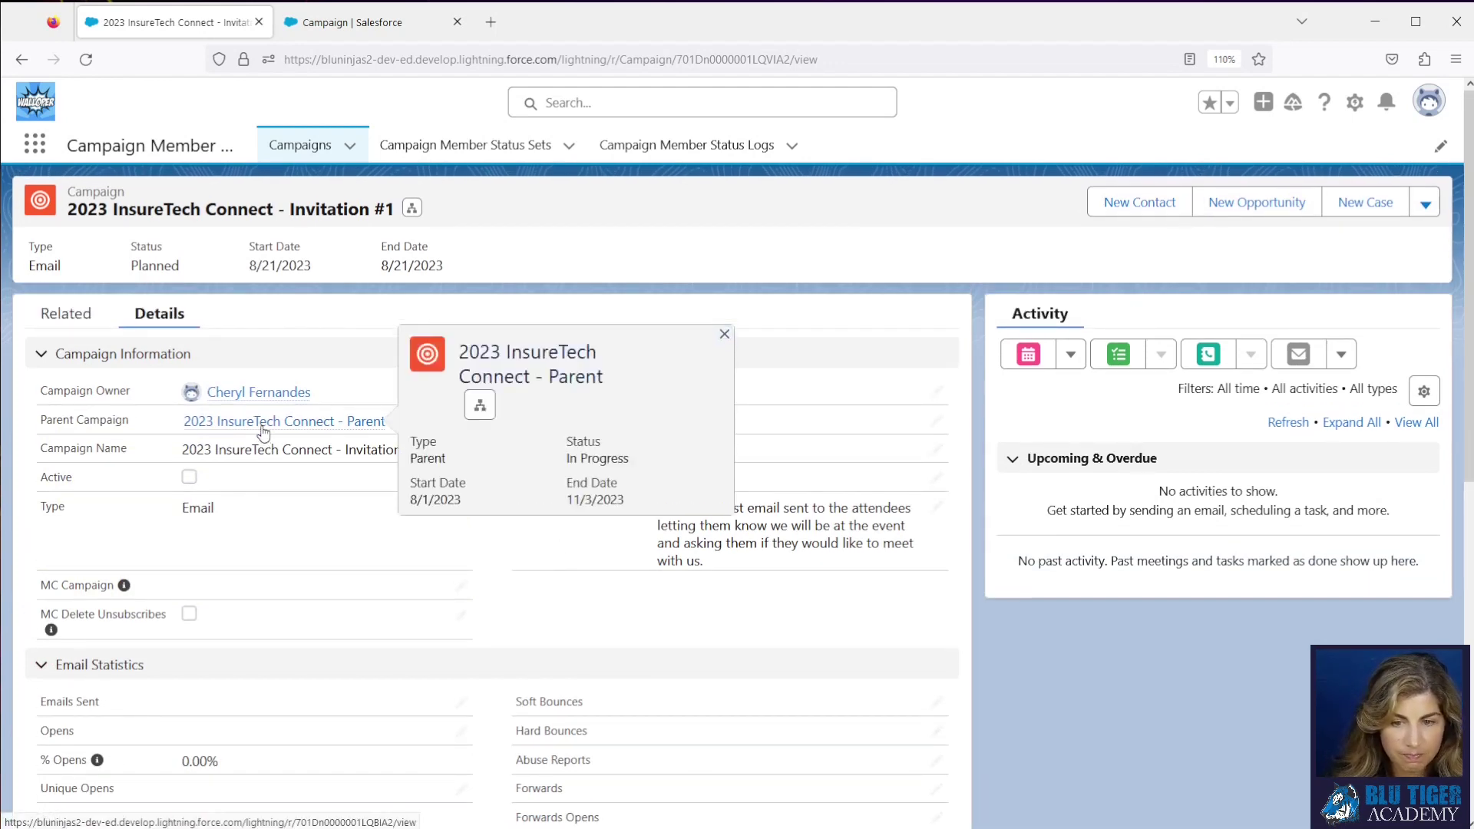
pyautogui.click(264, 434)
pyautogui.moveTo(263, 431)
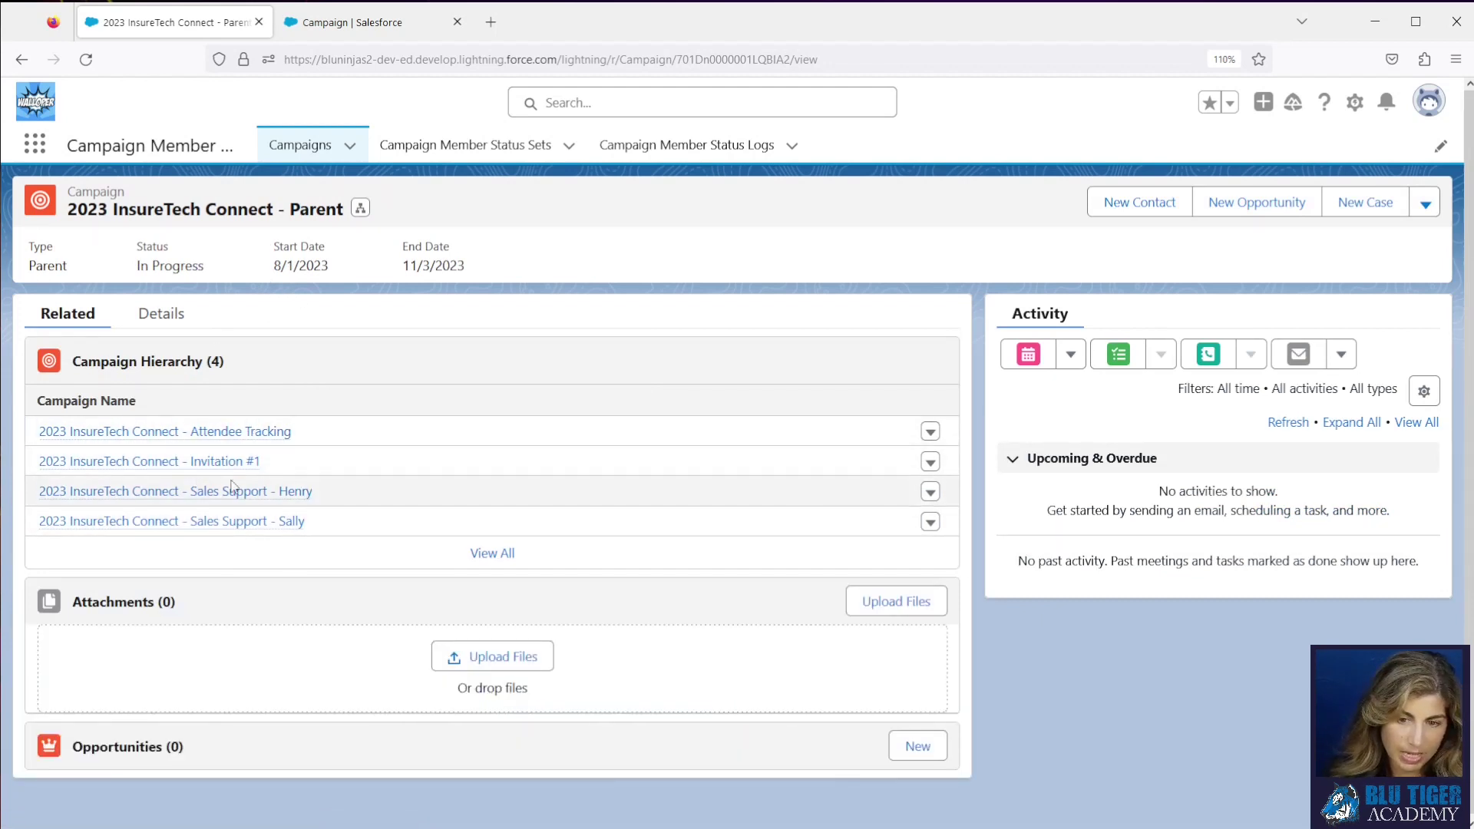
pyautogui.click(360, 208)
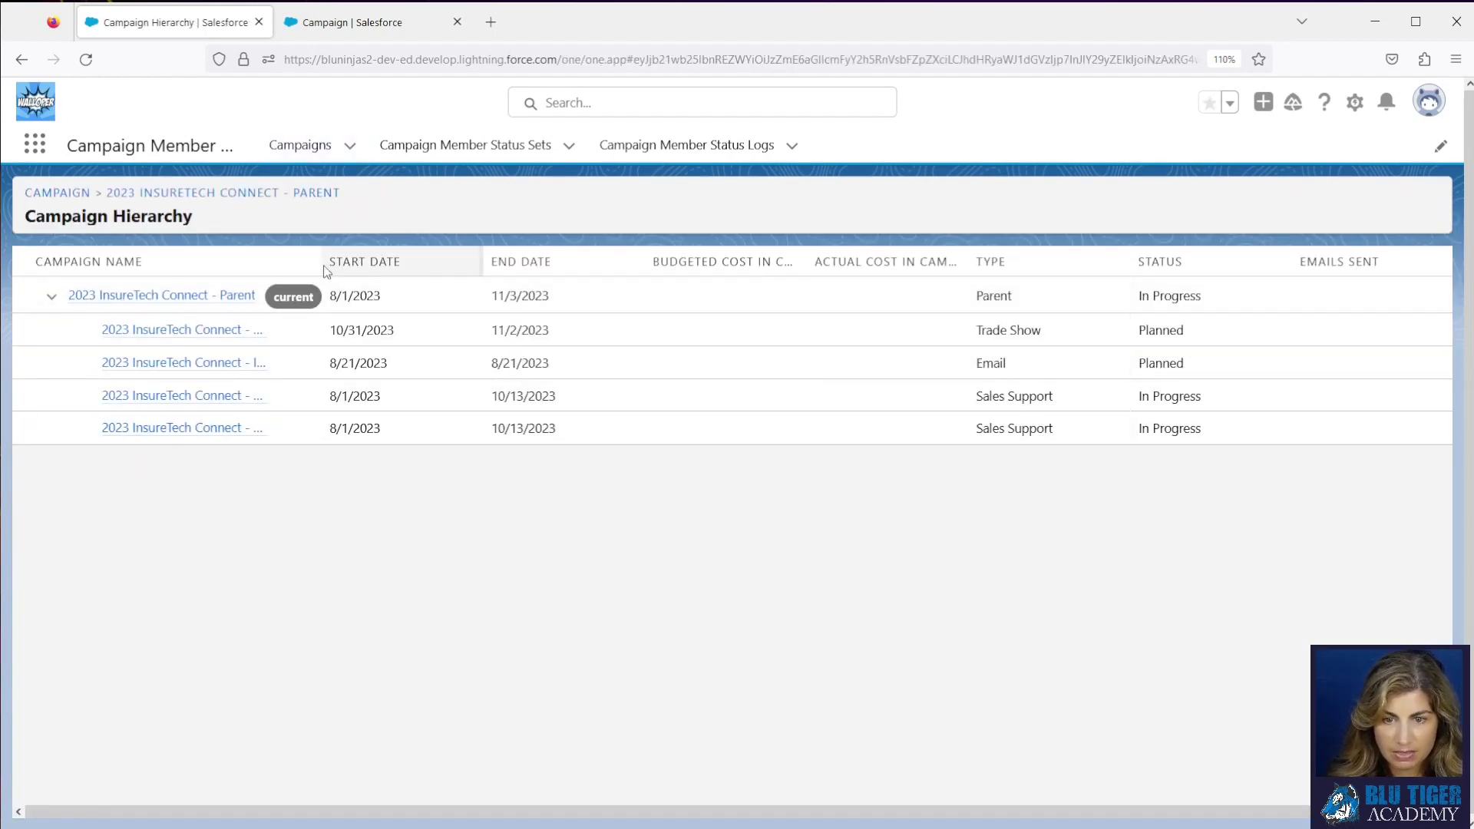
pyautogui.moveTo(324, 270); pyautogui.dragTo(449, 267)
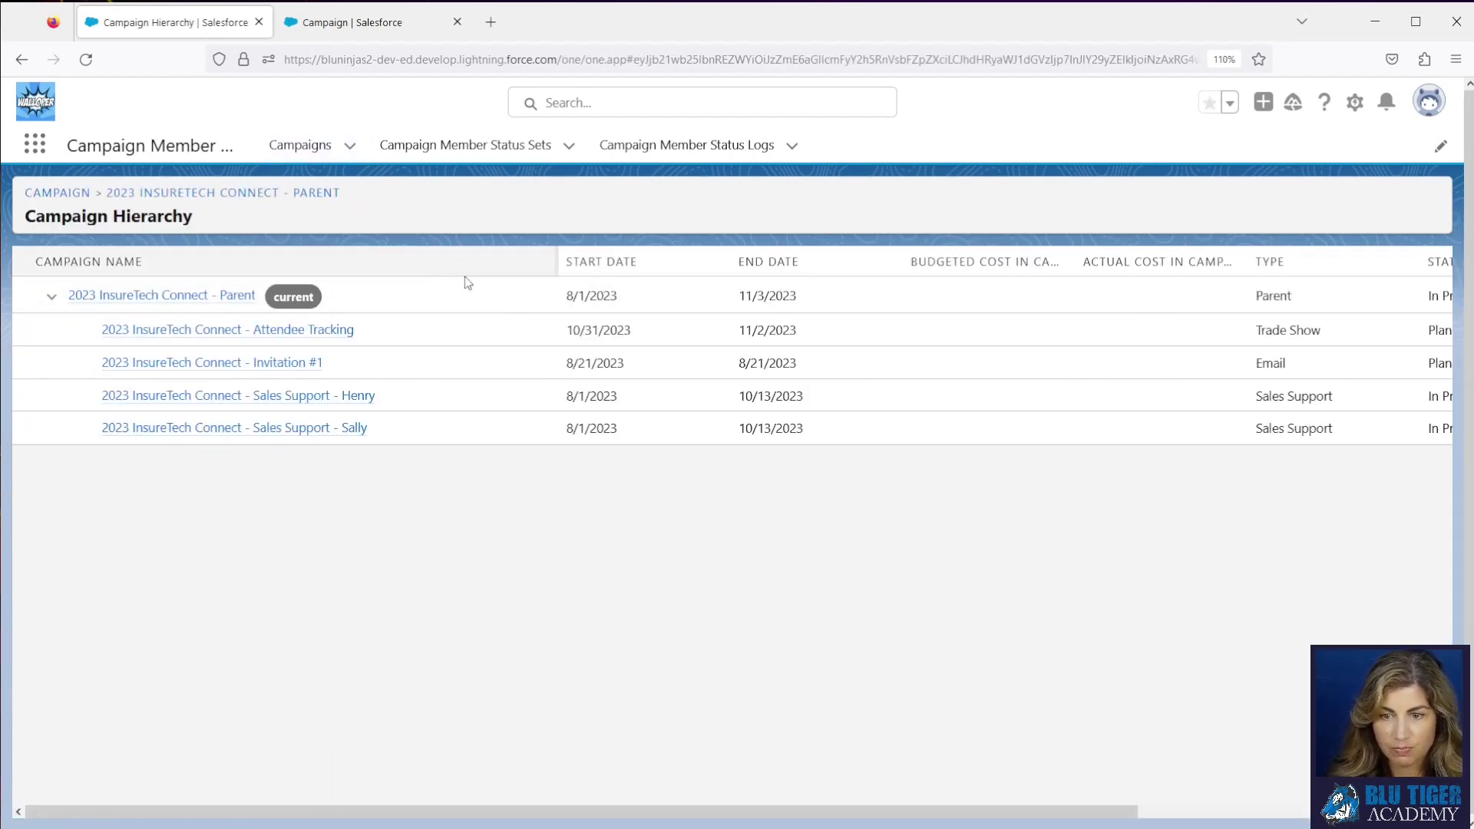
pyautogui.moveTo(554, 269)
pyautogui.mouseDown()
pyautogui.moveTo(481, 268)
pyautogui.moveTo(542, 269)
pyautogui.mouseUp()
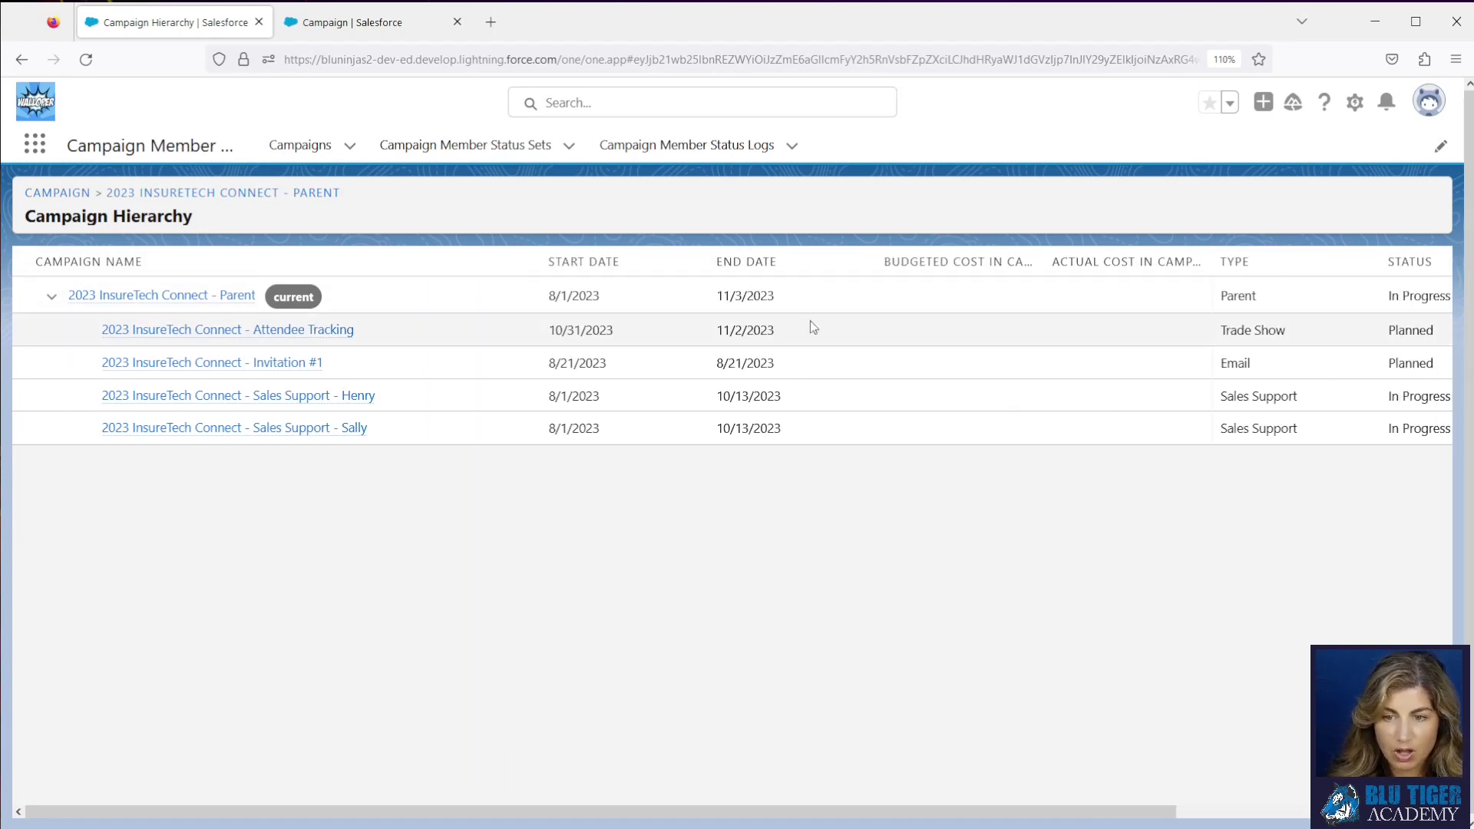
# Create hierarchy columns for the Campaign object in Setup, adding Campaign Name and Campaign Record Type to the displayed columns
pyautogui.click(315, 31)
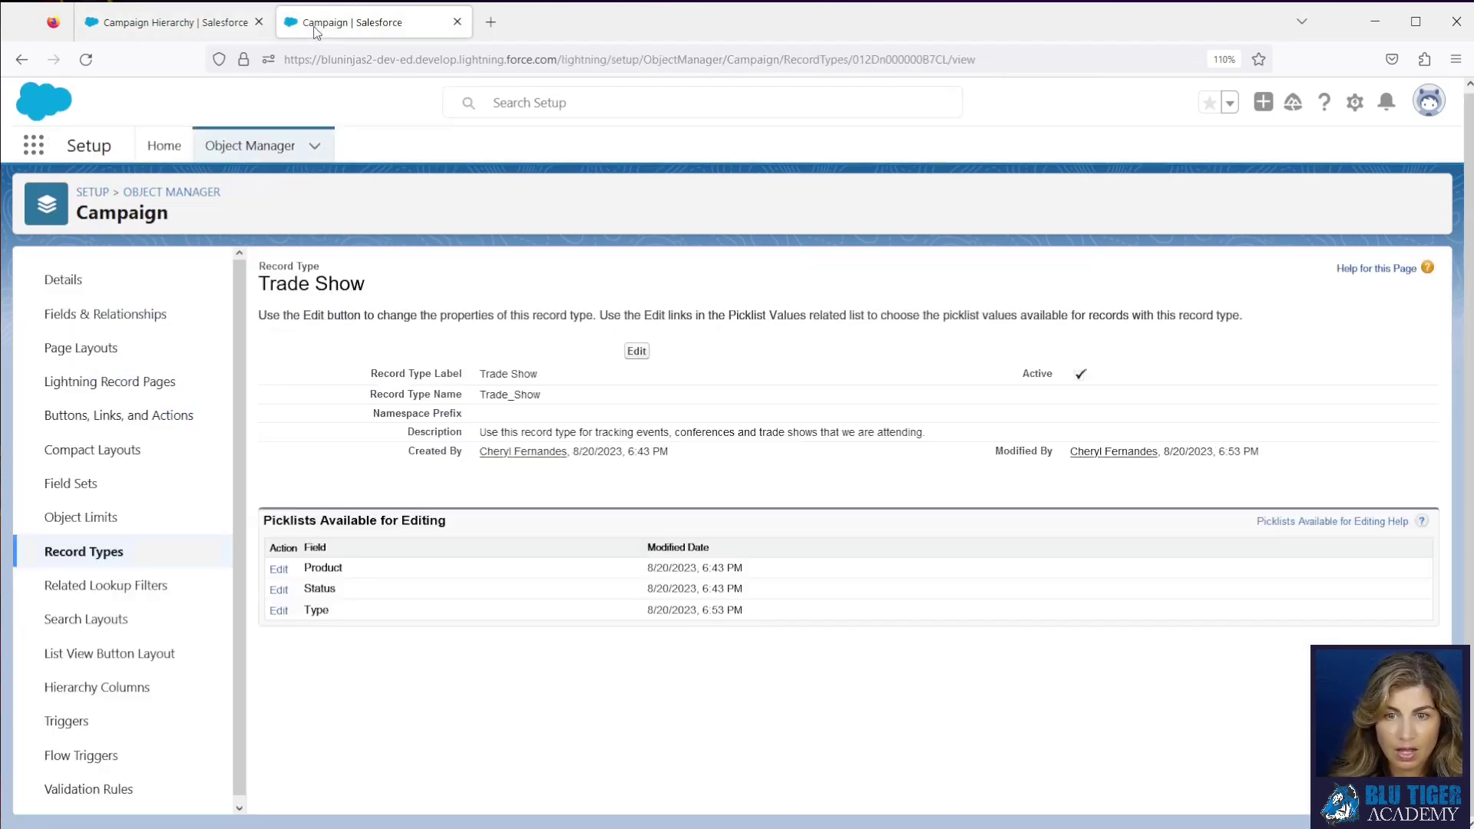
pyautogui.click(125, 682)
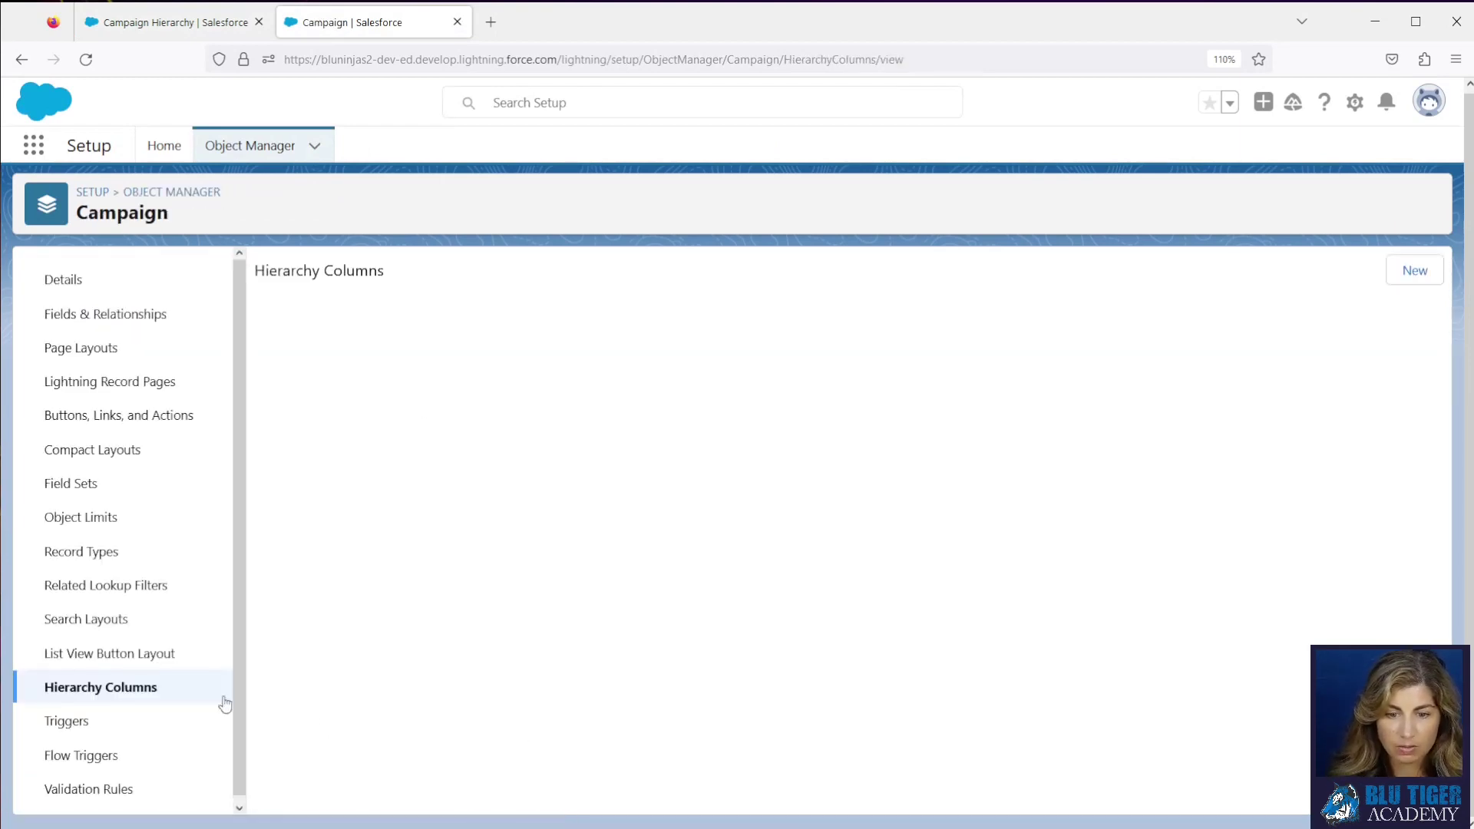
pyautogui.click(1400, 273)
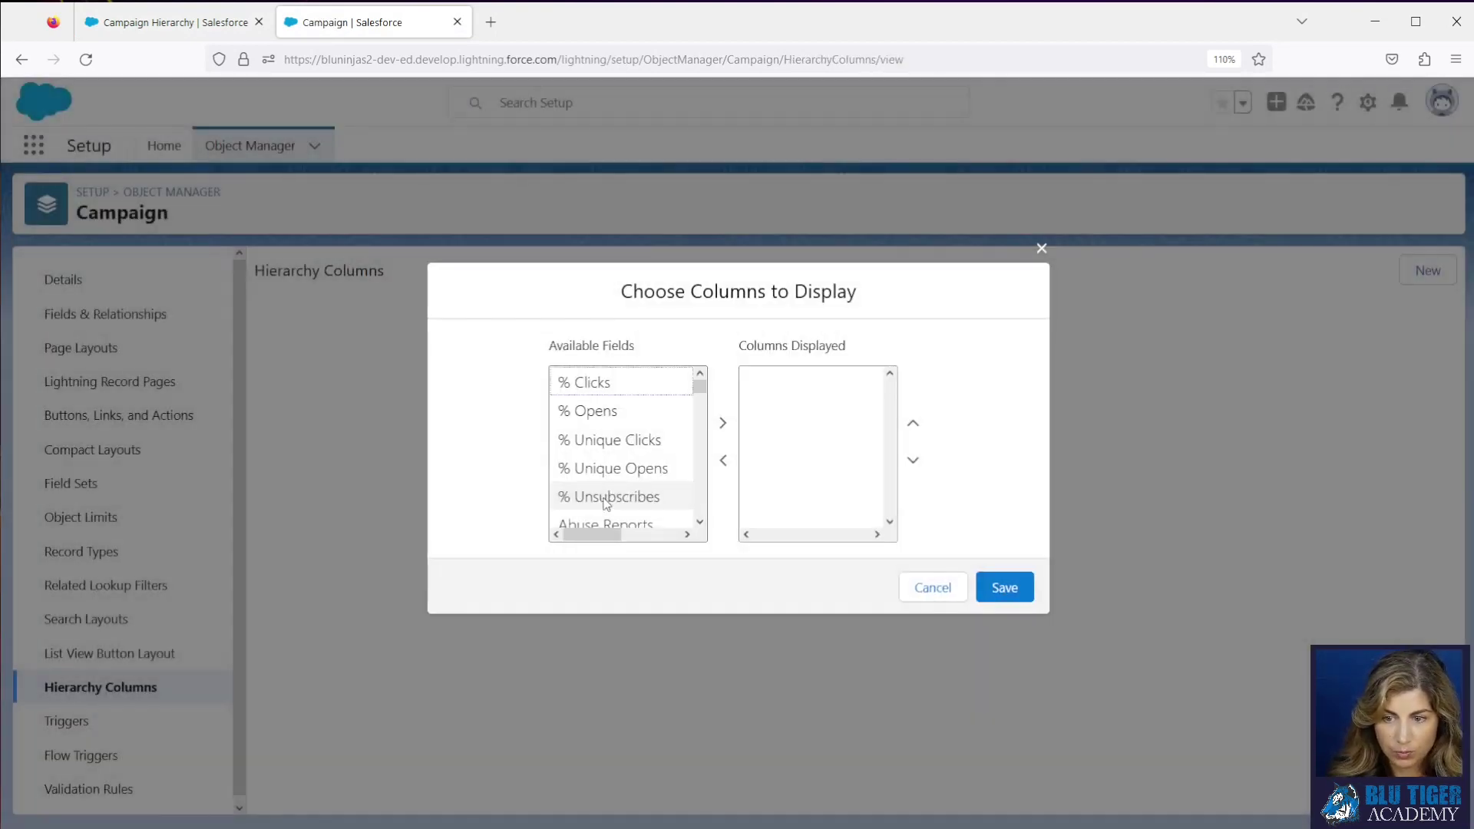
pyautogui.scroll(-1, 618, 445)
pyautogui.scroll(1, 623, 442)
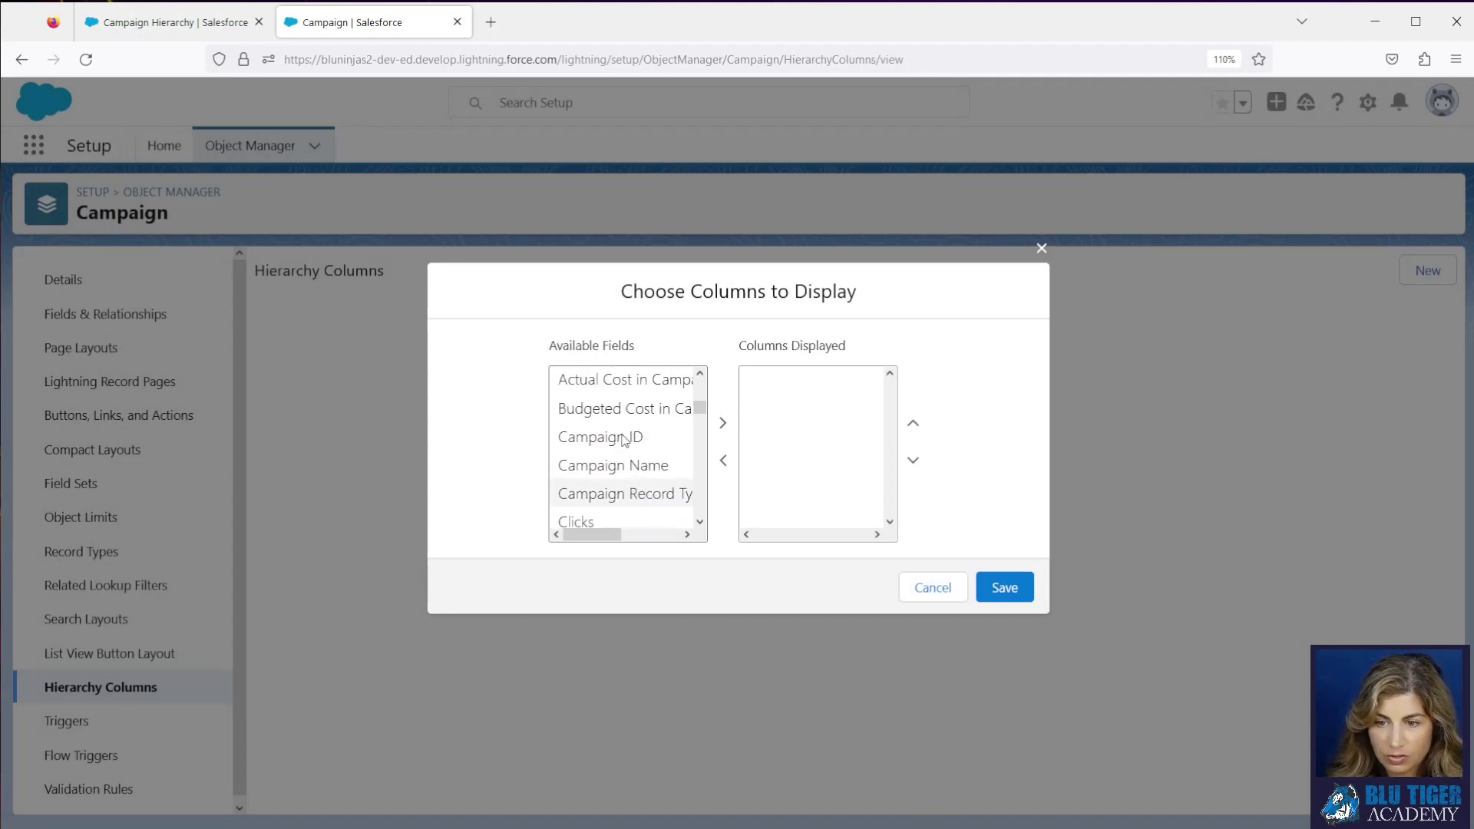
pyautogui.click(625, 464)
pyautogui.click(723, 422)
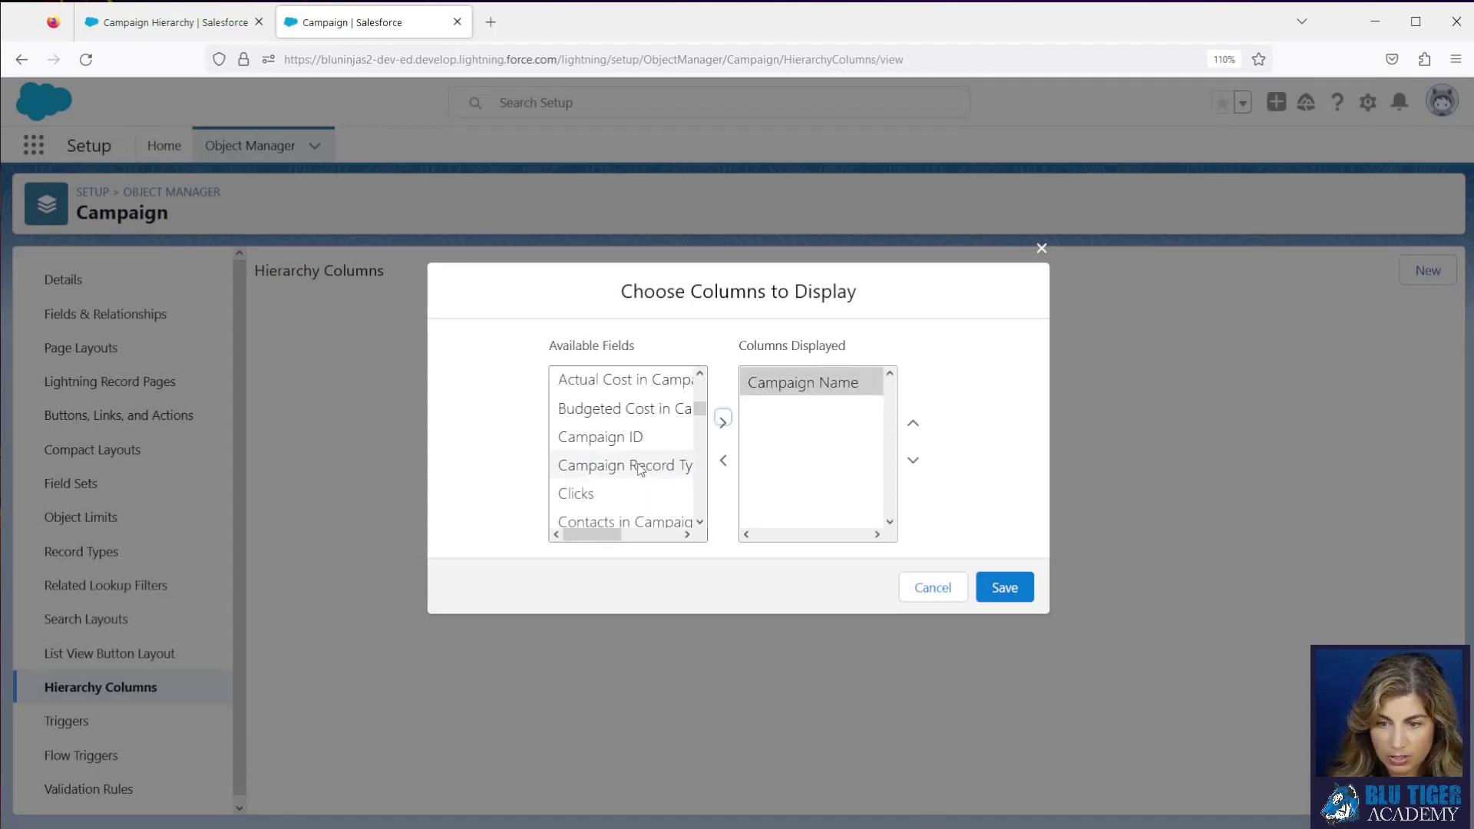
pyautogui.click(659, 466)
pyautogui.click(722, 422)
# Add Contacts in Campaign and Type to the displayed hierarchy columns, and save the column selection
pyautogui.scroll(-1, 651, 434)
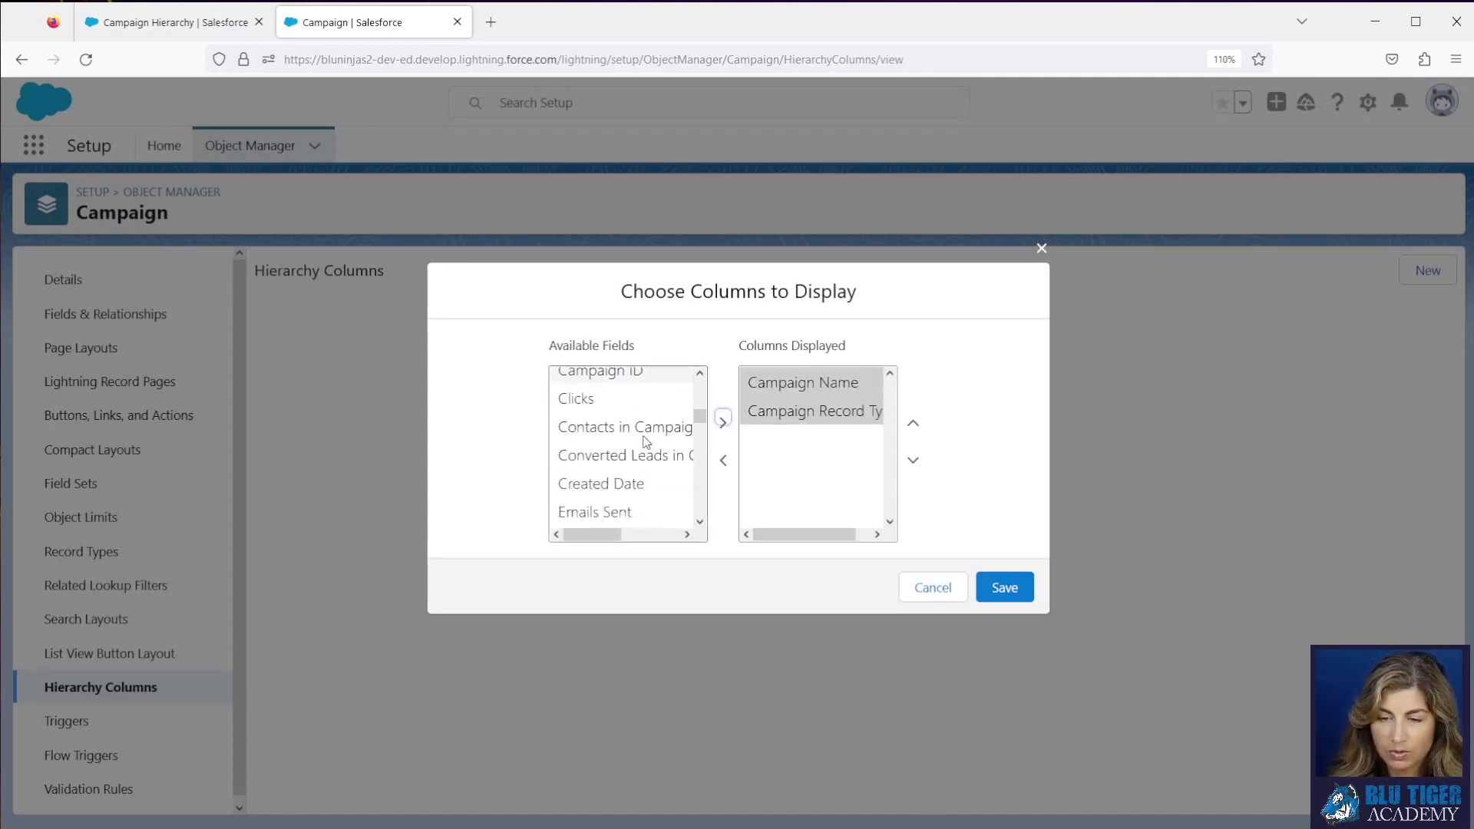
pyautogui.click(645, 394)
pyautogui.click(721, 422)
pyautogui.scroll(-10, 612, 476)
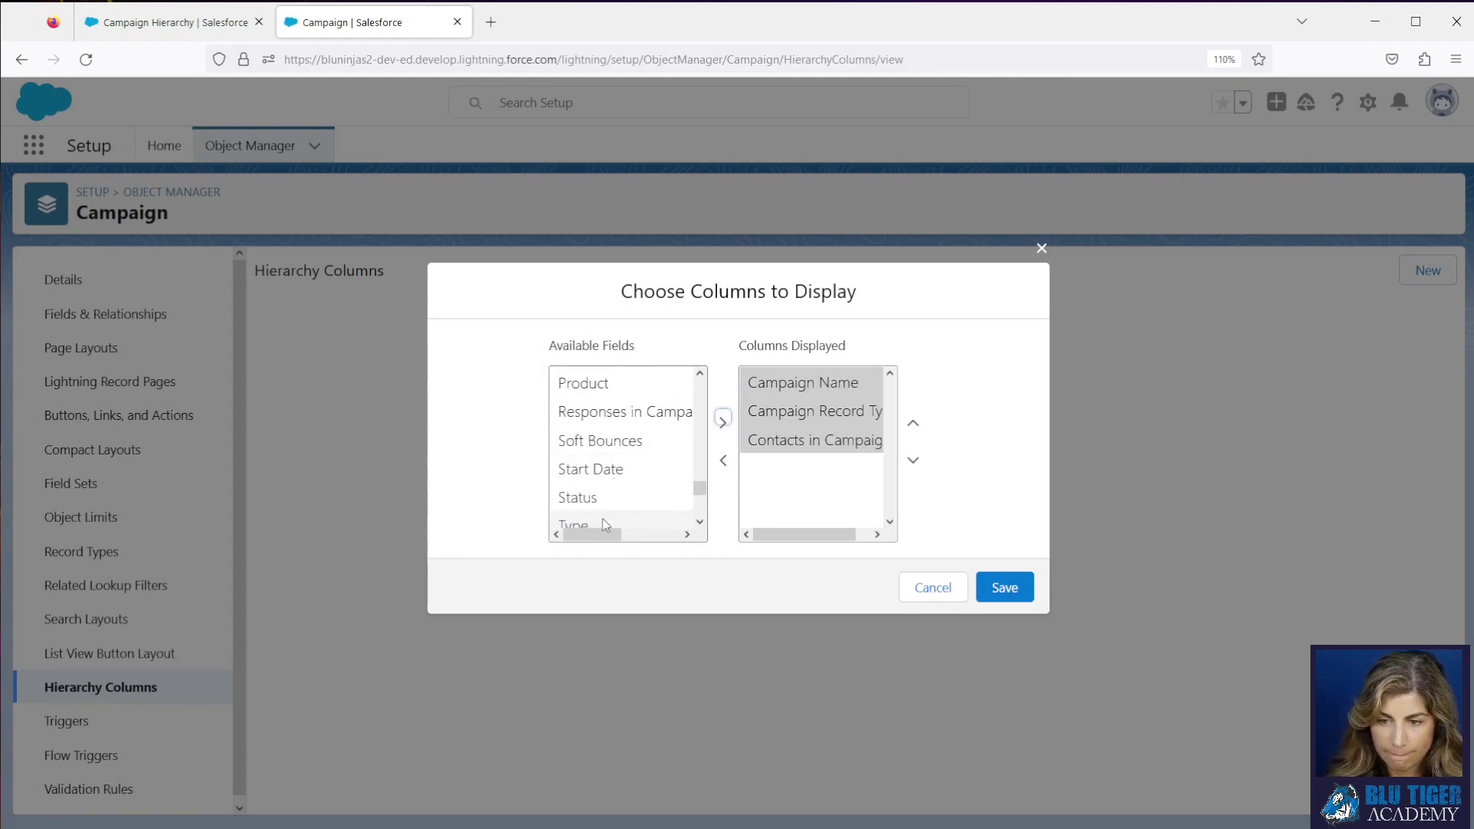
pyautogui.click(605, 524)
pyautogui.click(723, 422)
pyautogui.scroll(-3, 659, 445)
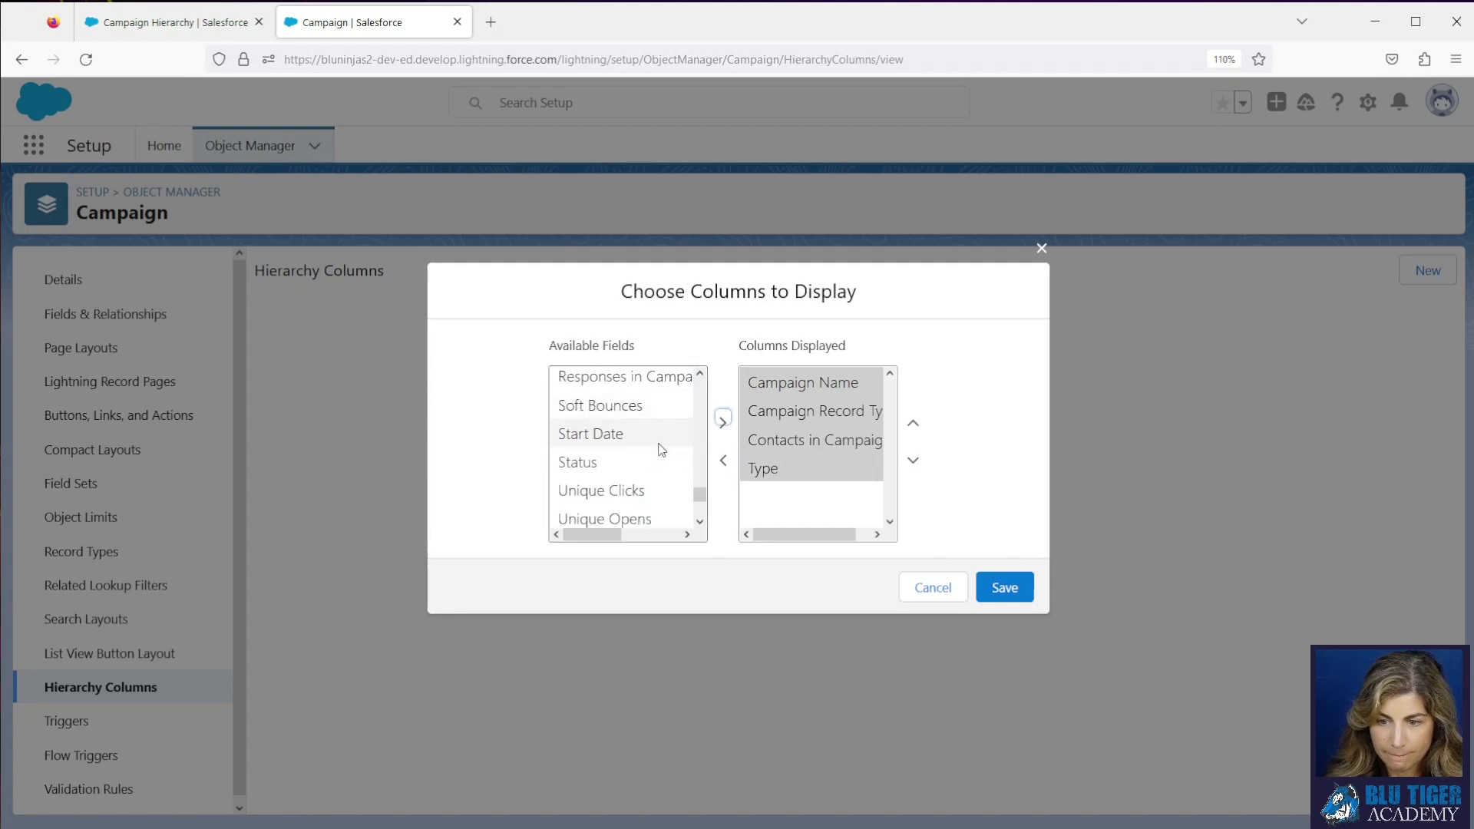
pyautogui.click(1012, 592)
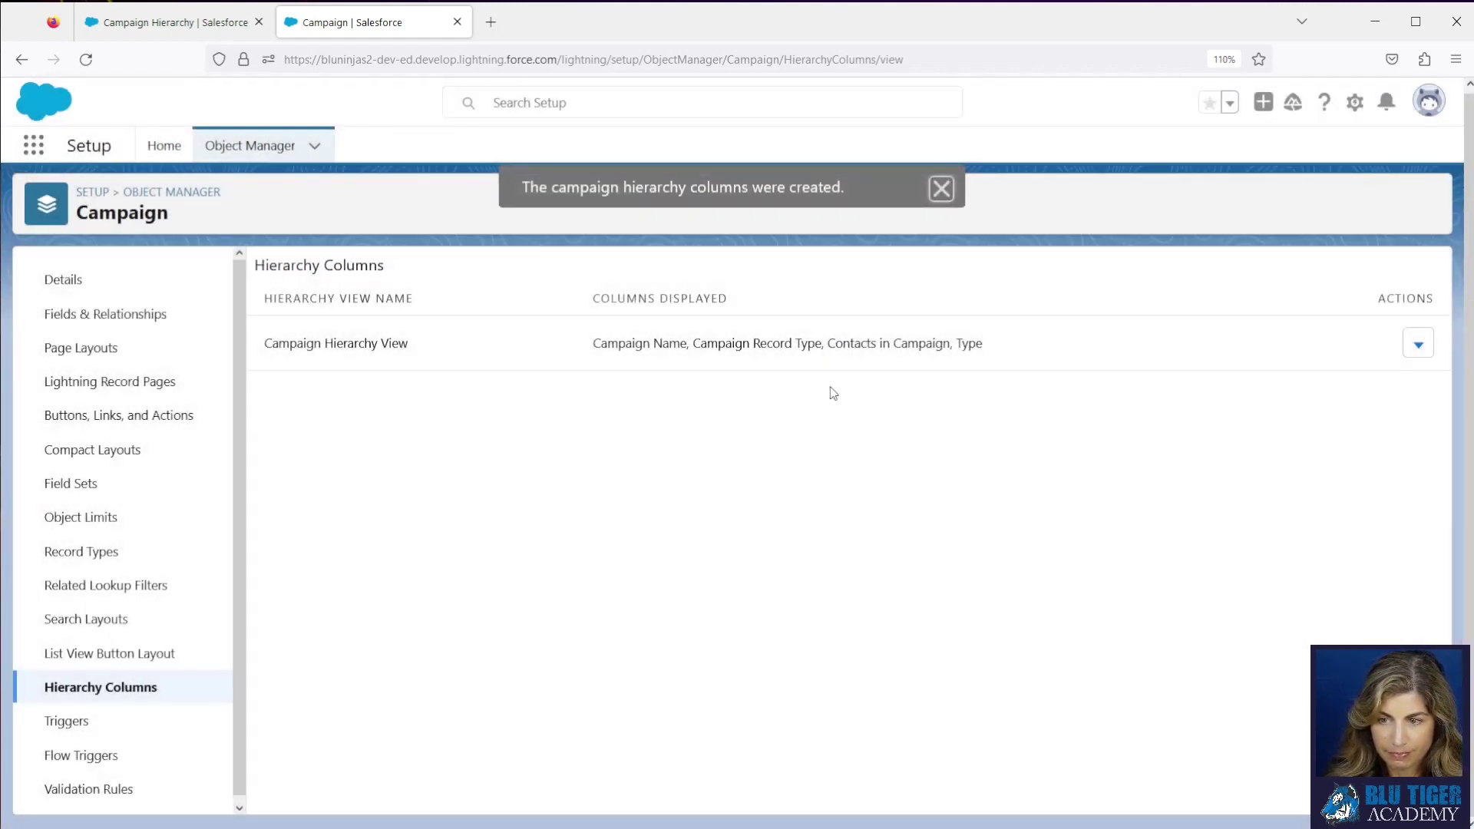
# Reload the campaign hierarchy to review its columns with Campaign Name widened, and open the "2023 InsureTech Connect - Parent" campaign
pyautogui.click(181, 22)
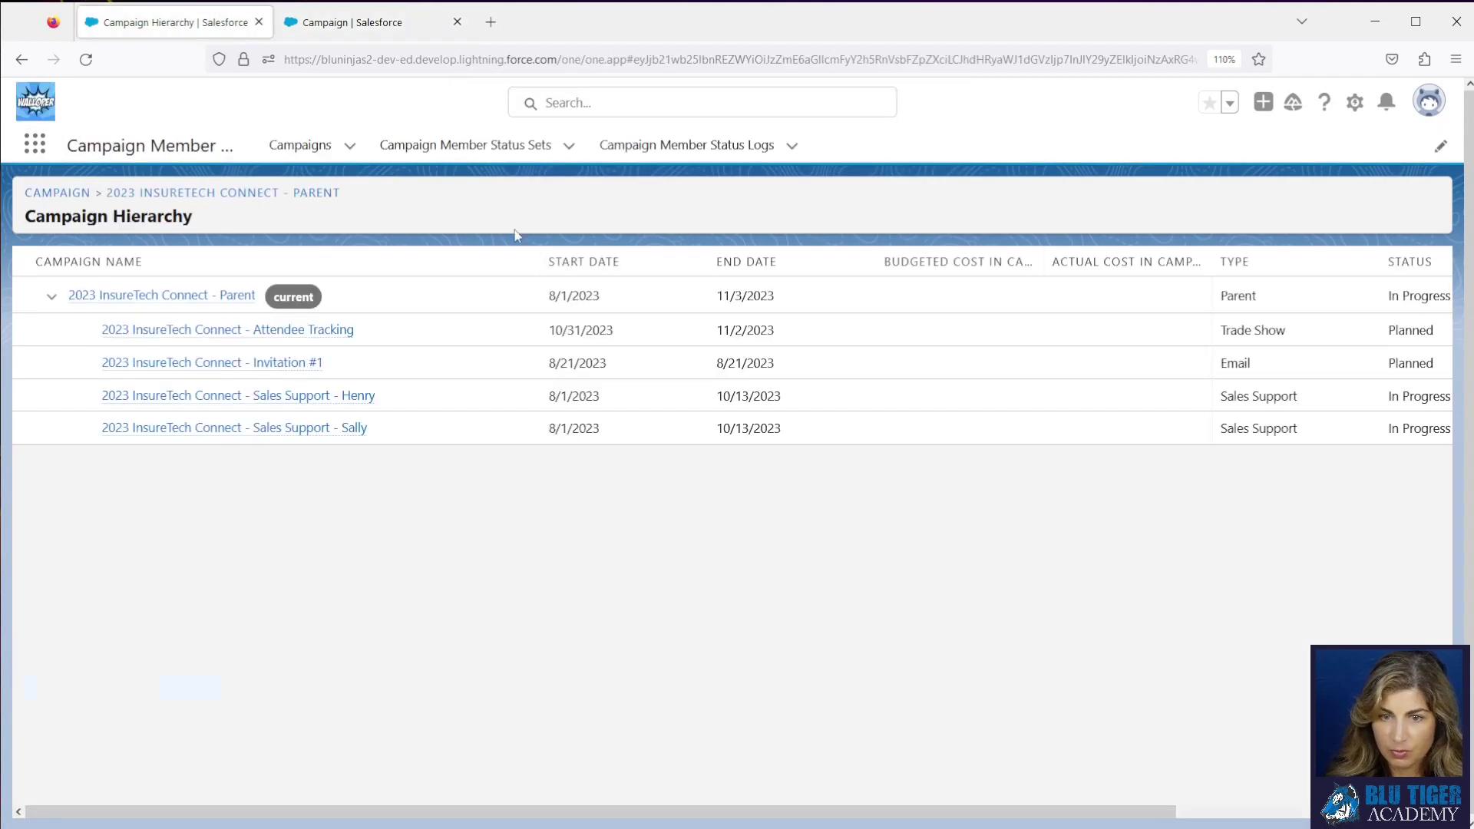
pyautogui.click(85, 58)
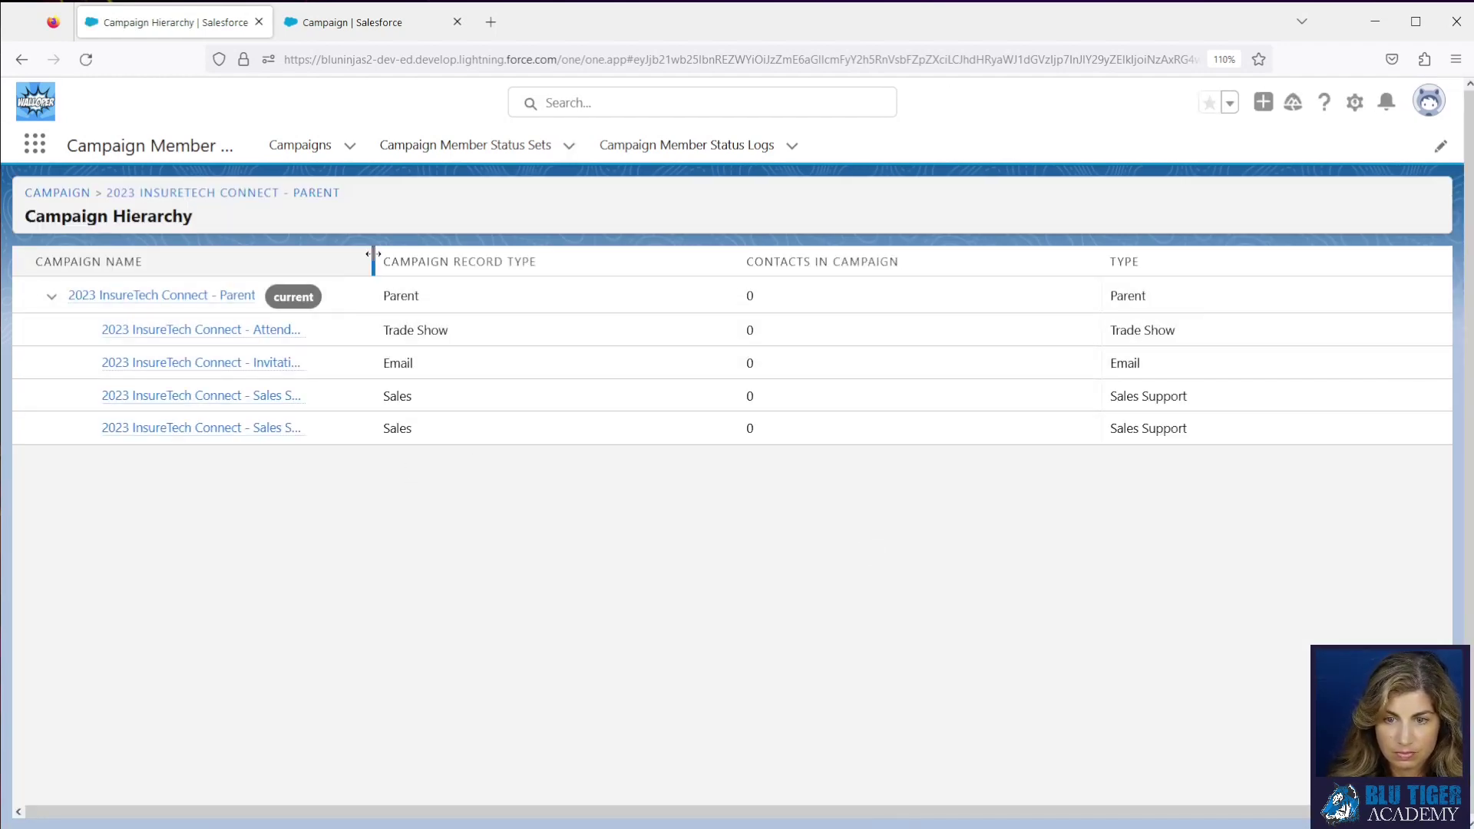
pyautogui.moveTo(372, 257); pyautogui.dragTo(511, 259)
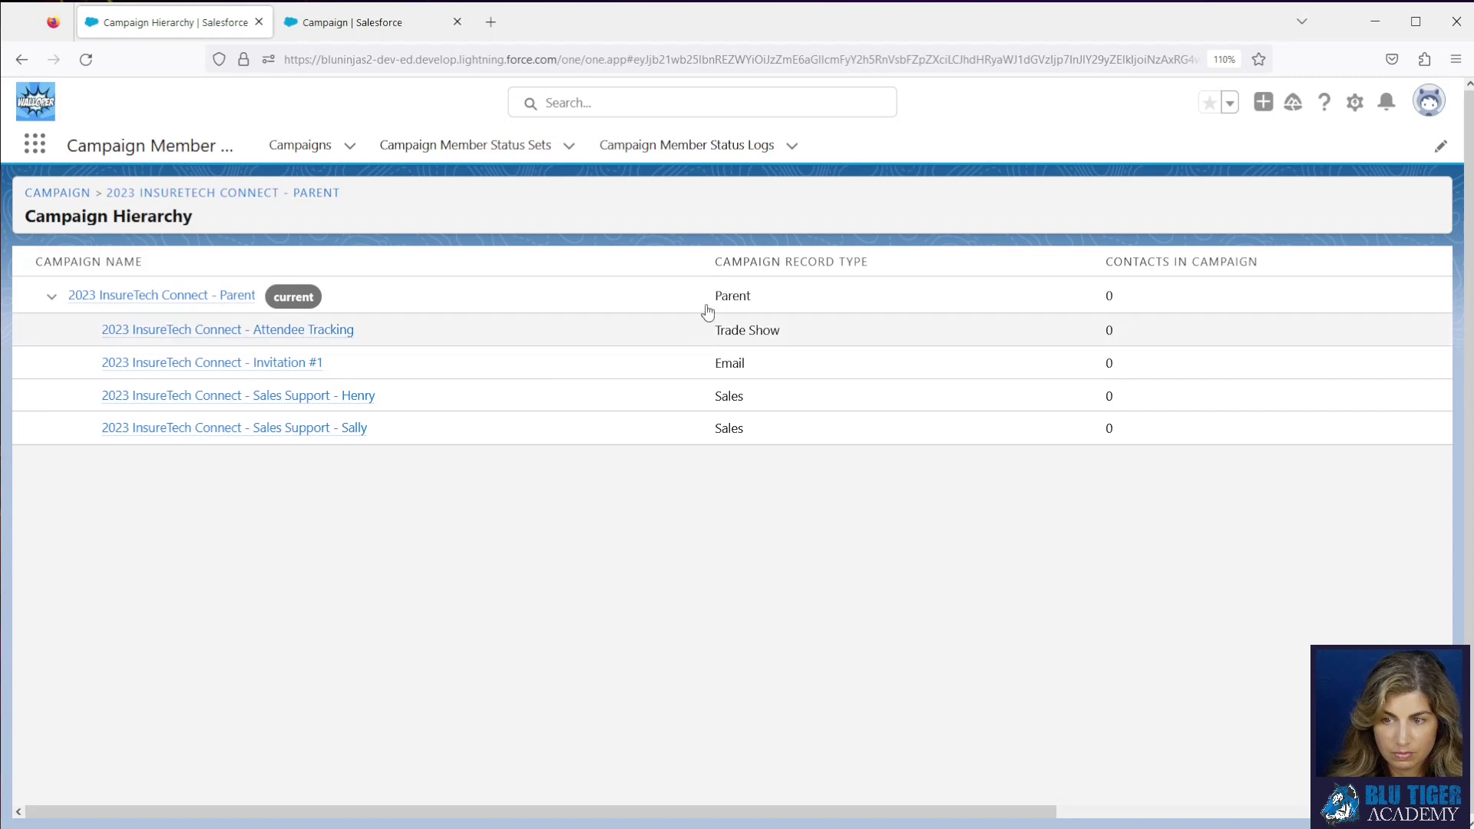
pyautogui.click(196, 296)
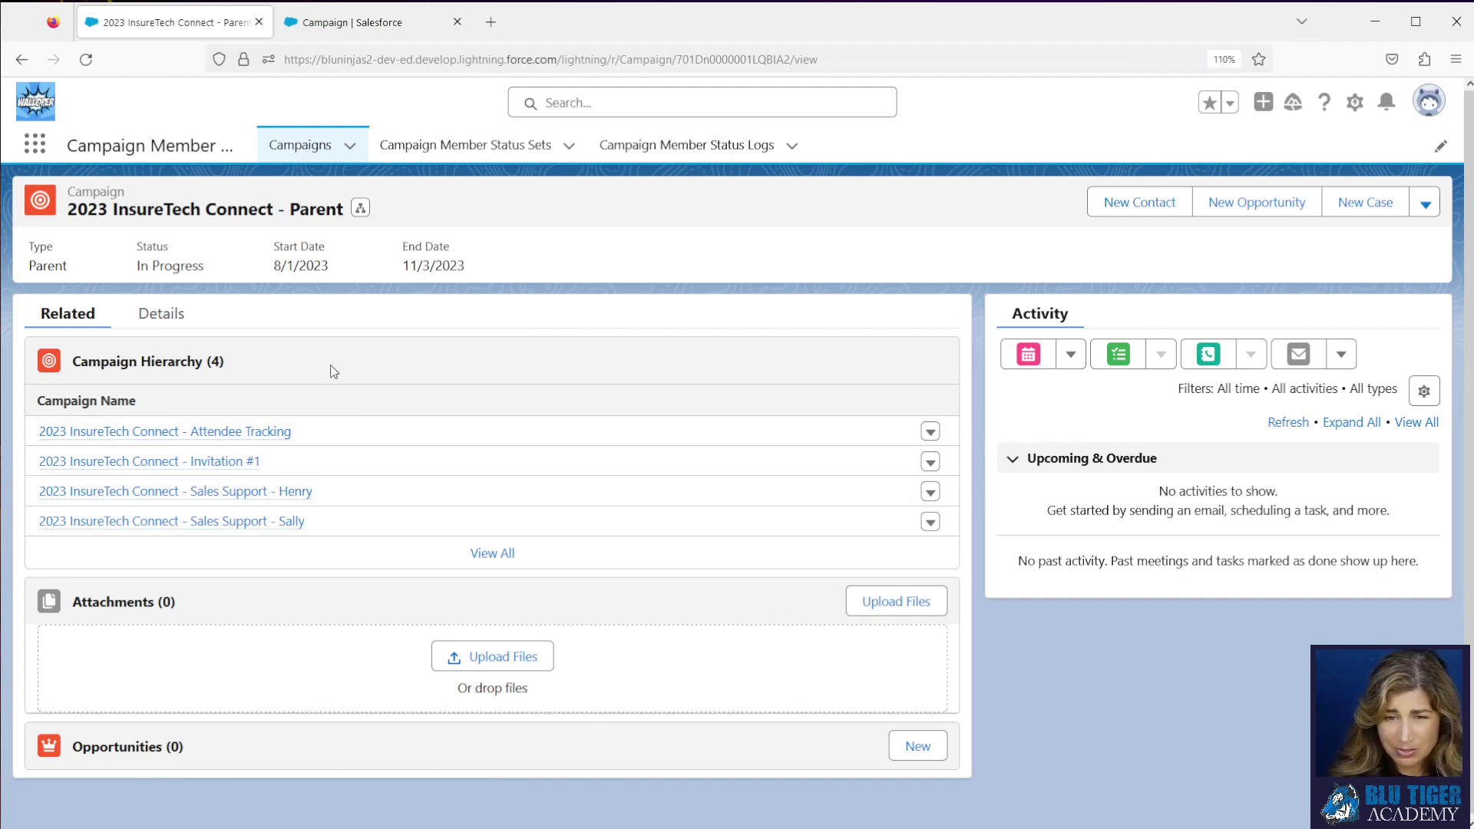
# View the parent campaign's details, and start a new Lightning page of type Record Page from the Campaign object's setup
pyautogui.click(155, 317)
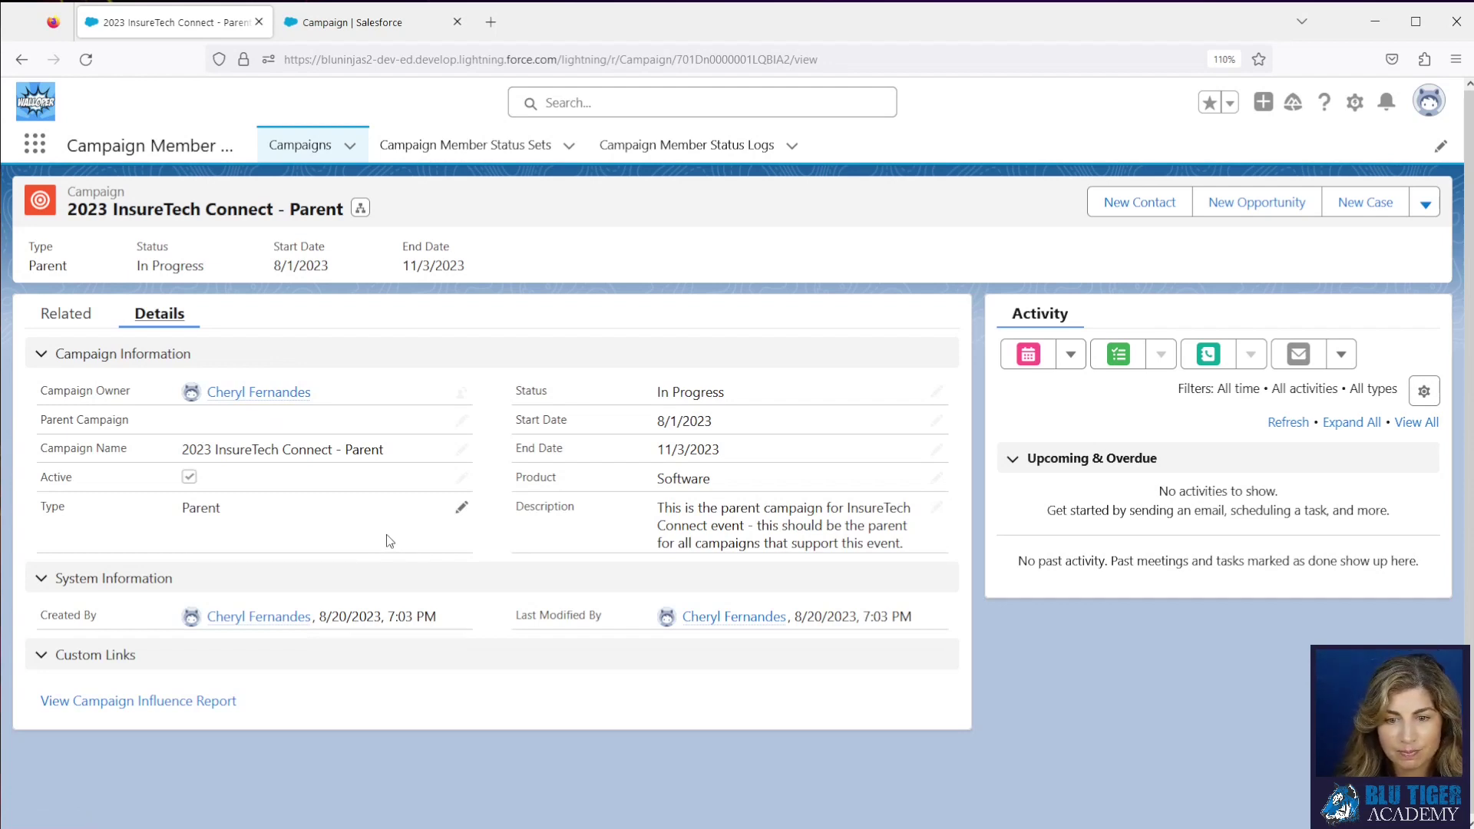
pyautogui.click(345, 30)
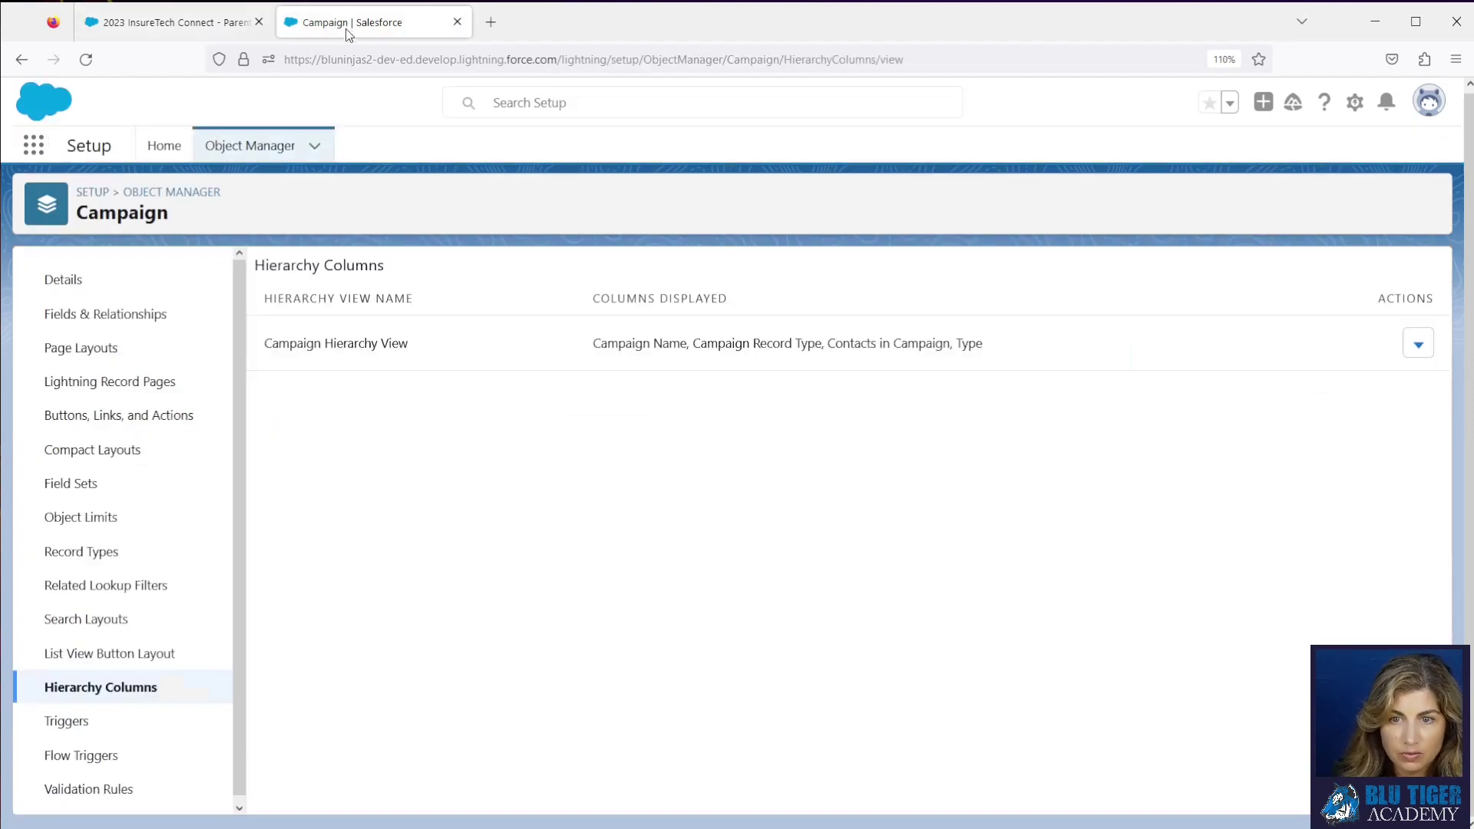
pyautogui.click(147, 391)
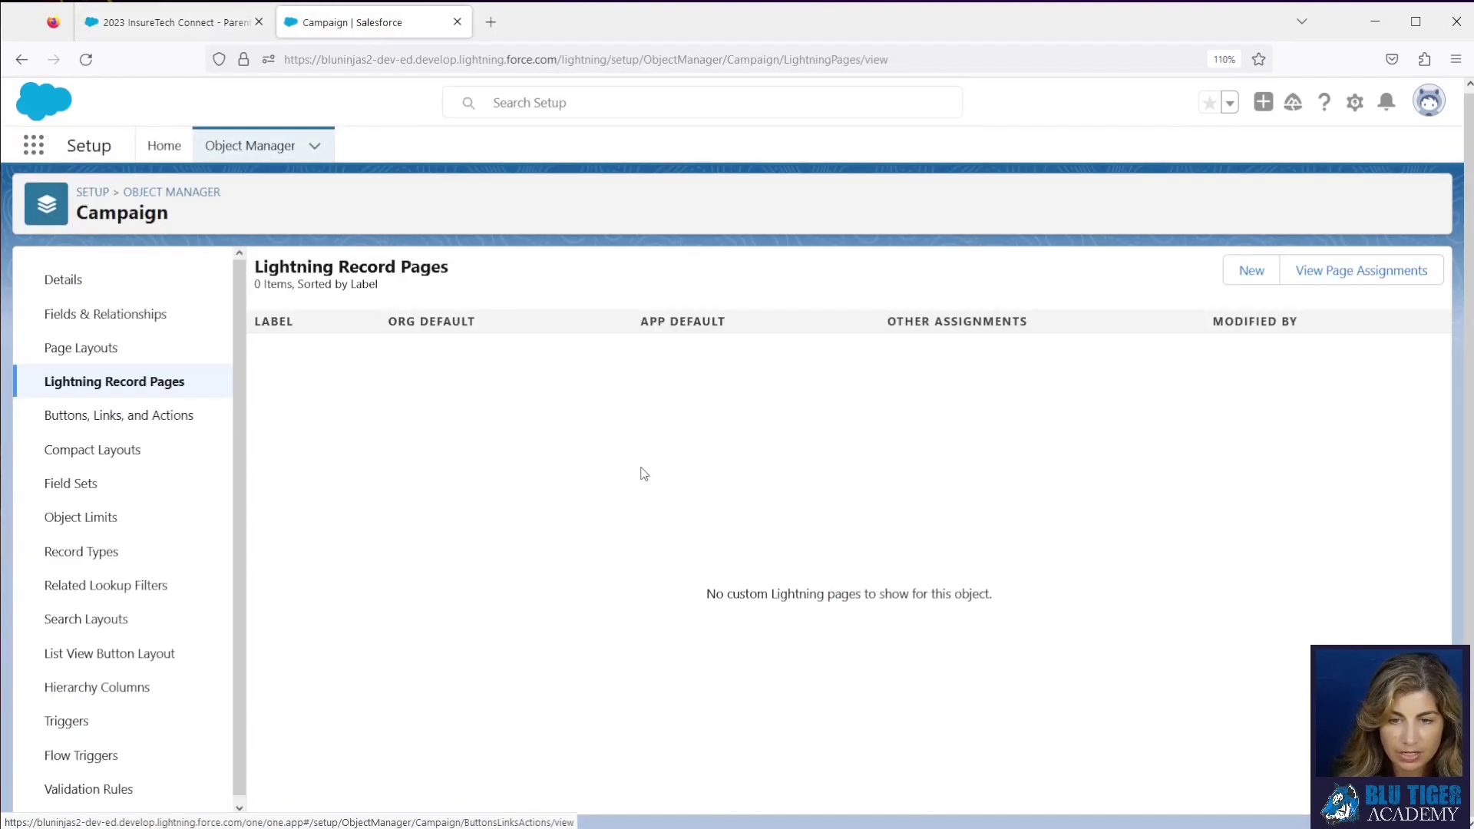
pyautogui.click(1241, 282)
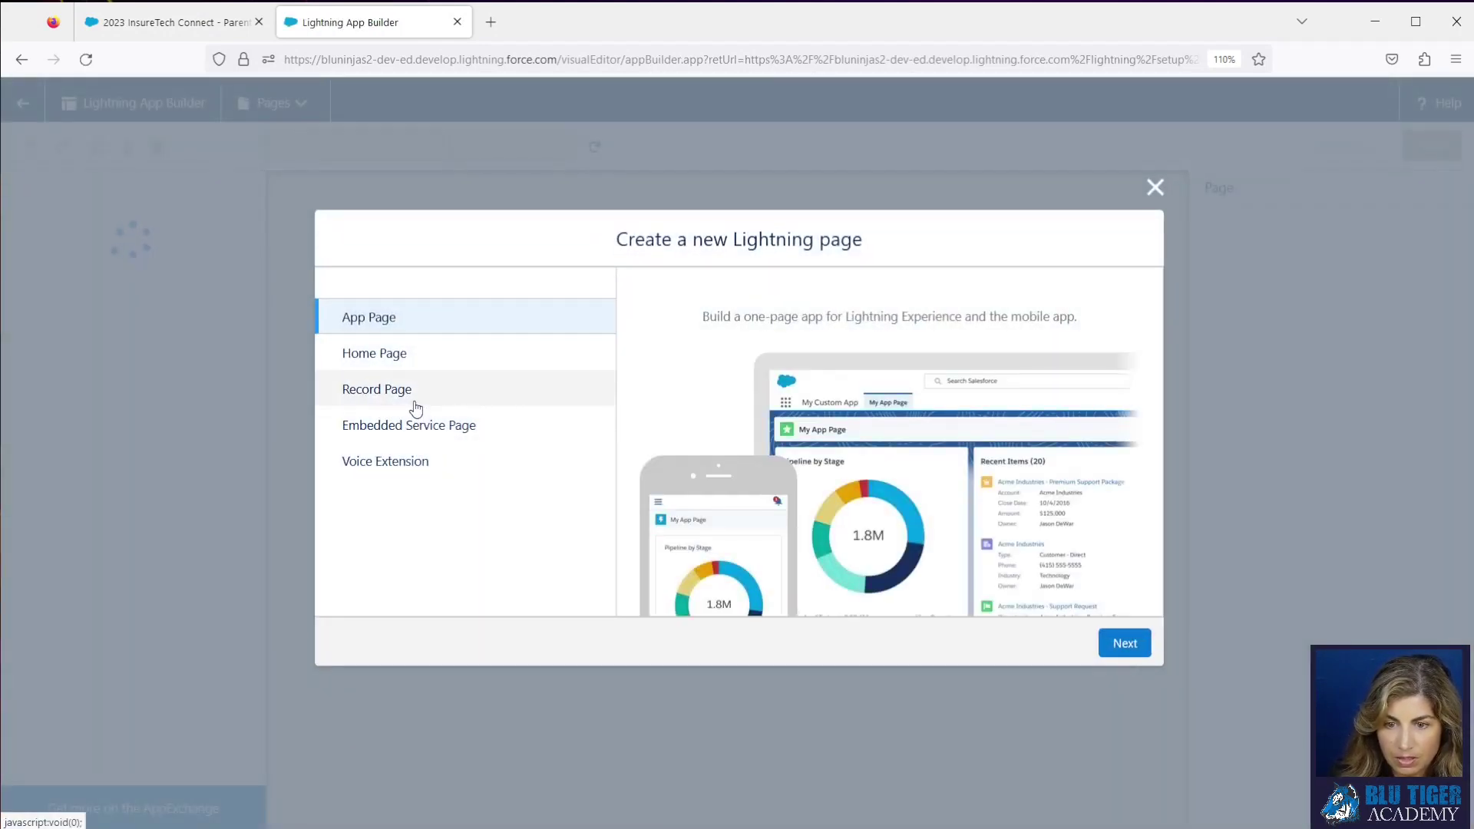
pyautogui.click(416, 407)
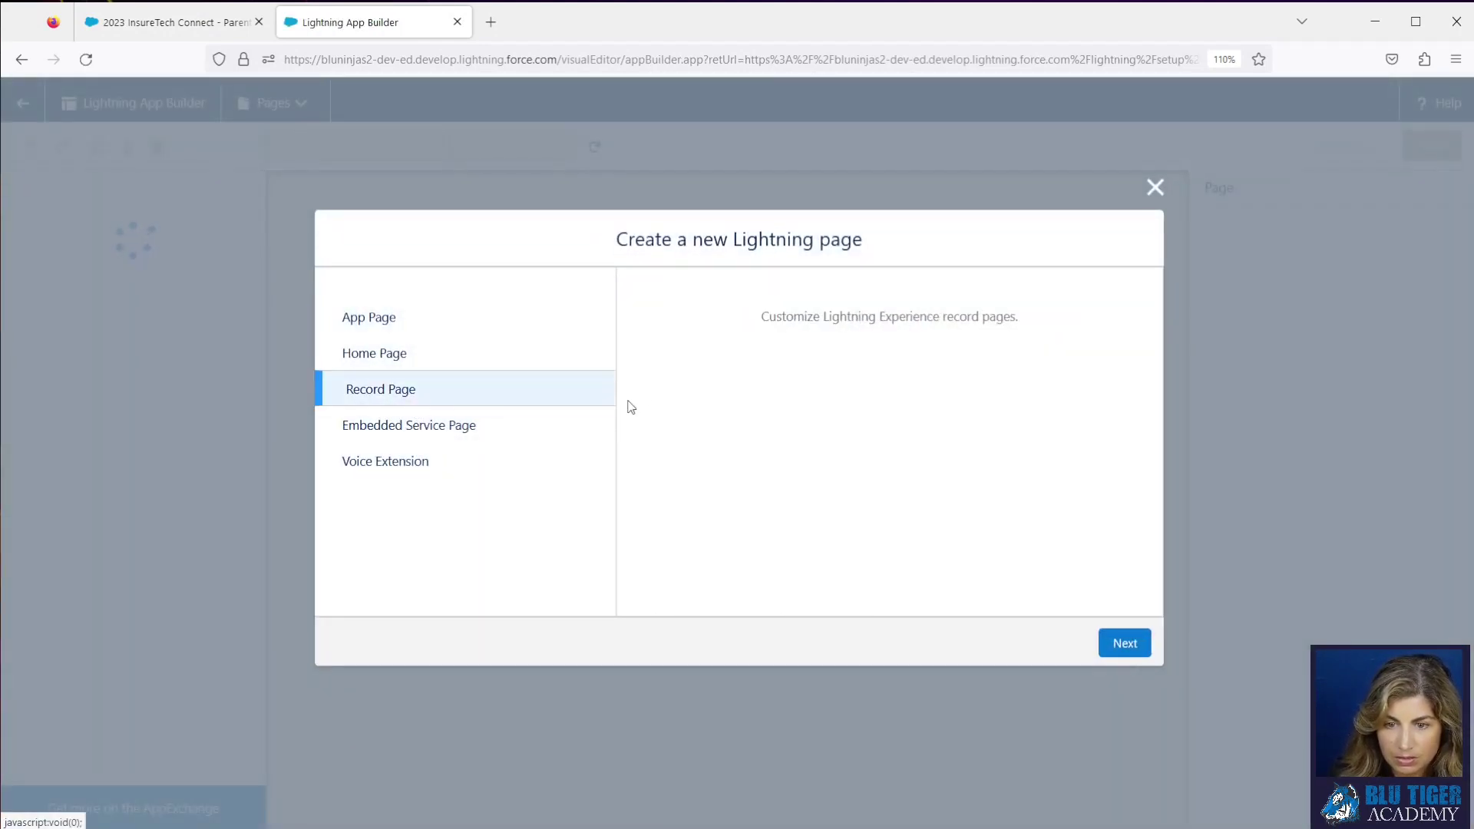
pyautogui.click(1125, 645)
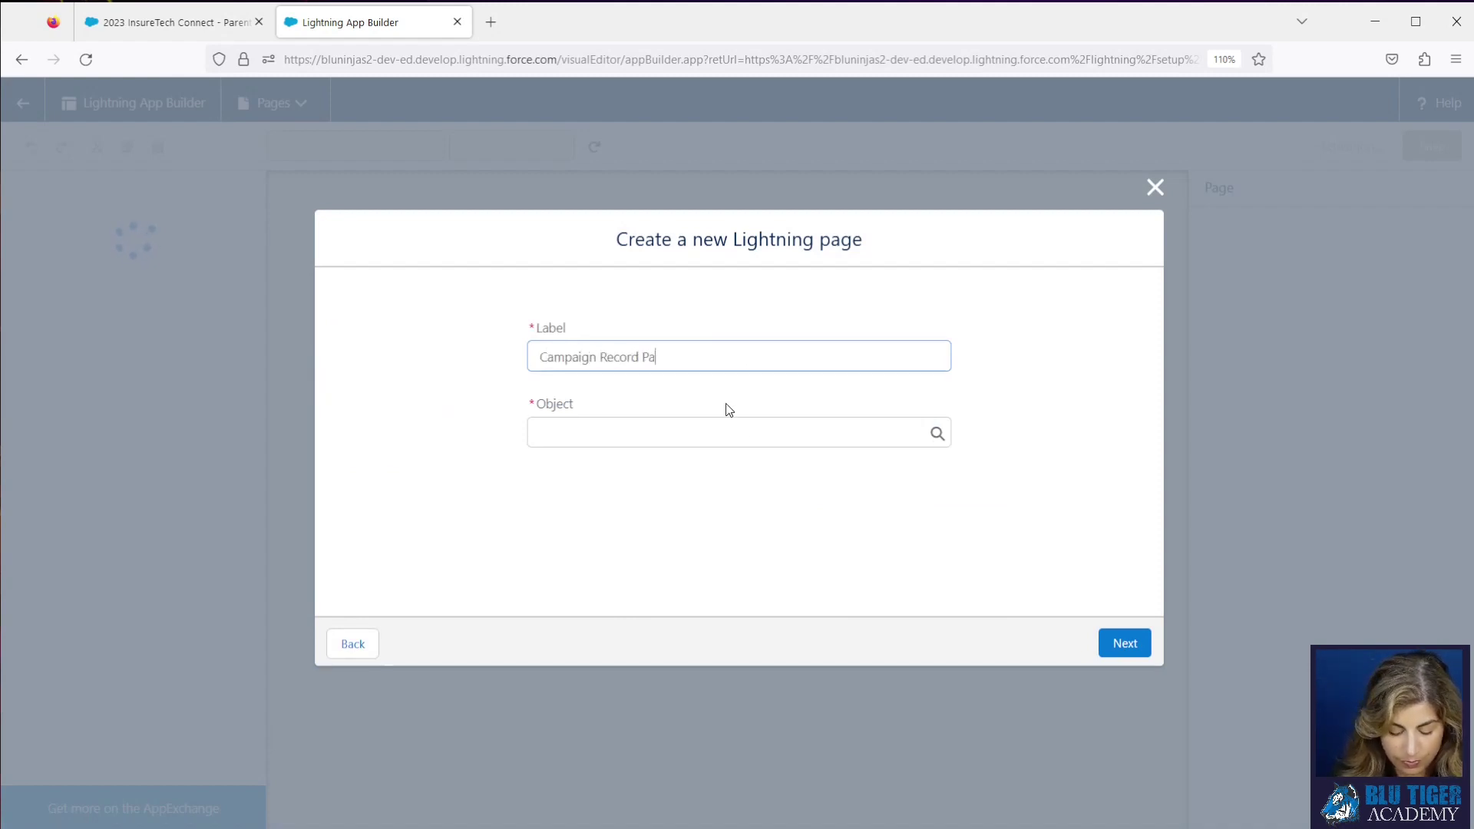
# Label the new Lightning page "Campaign Record Page" and assign it to the Campaign object
pyautogui.press('Tab')
pyautogui.write('Cama')
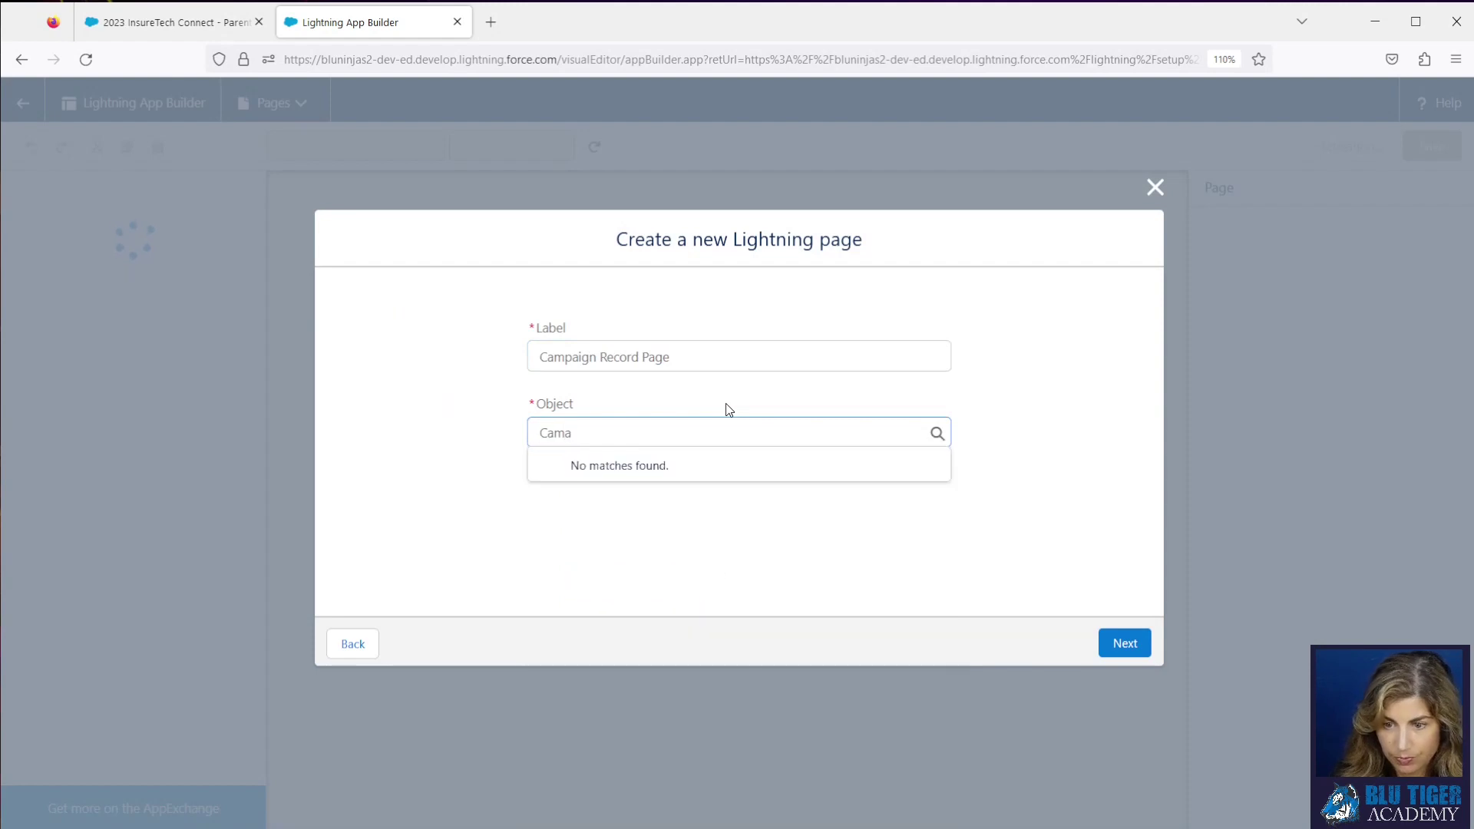
pyautogui.press('BackSpace')
pyautogui.click(695, 470)
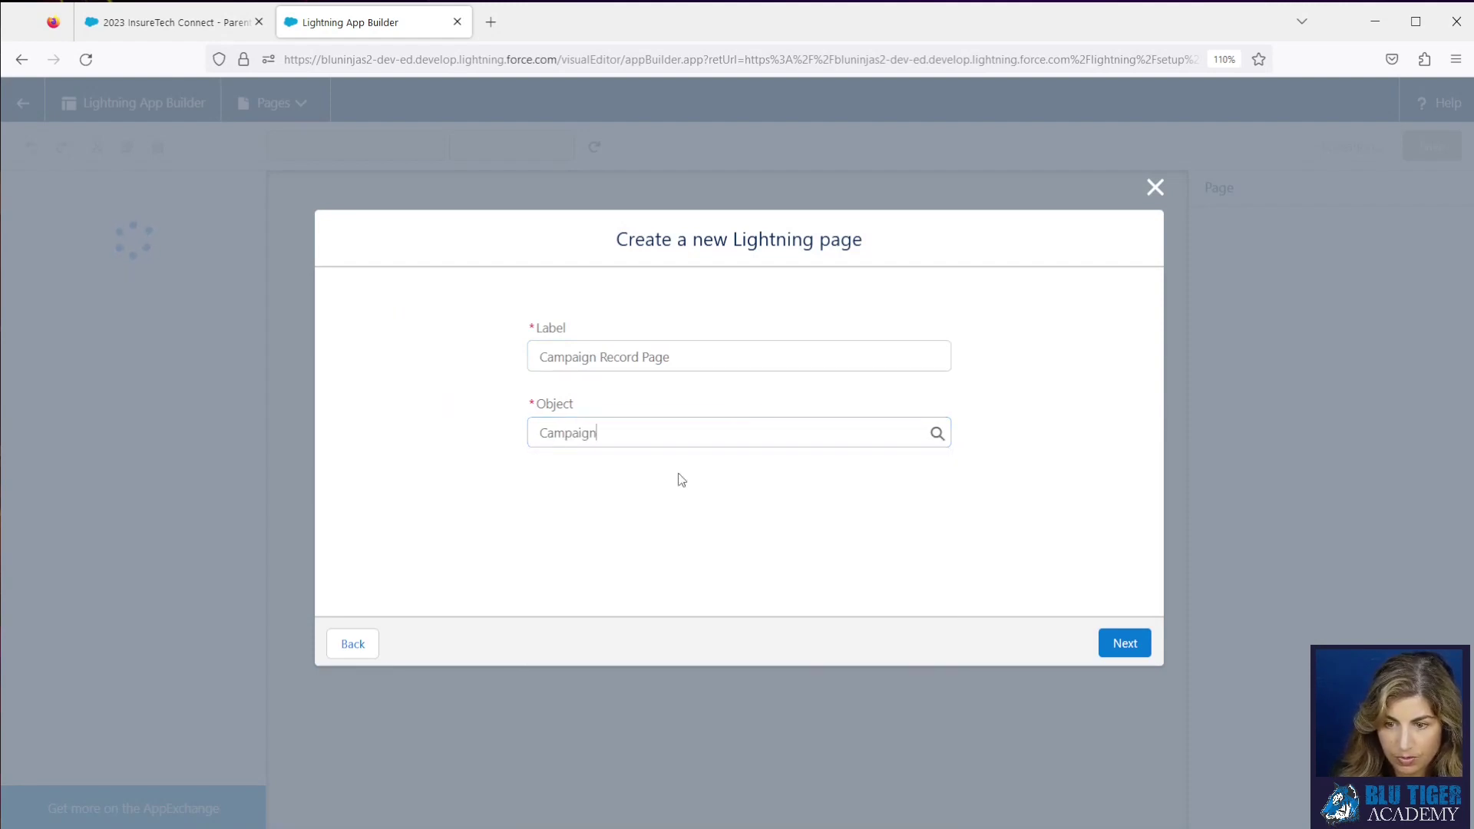
pyautogui.click(1123, 643)
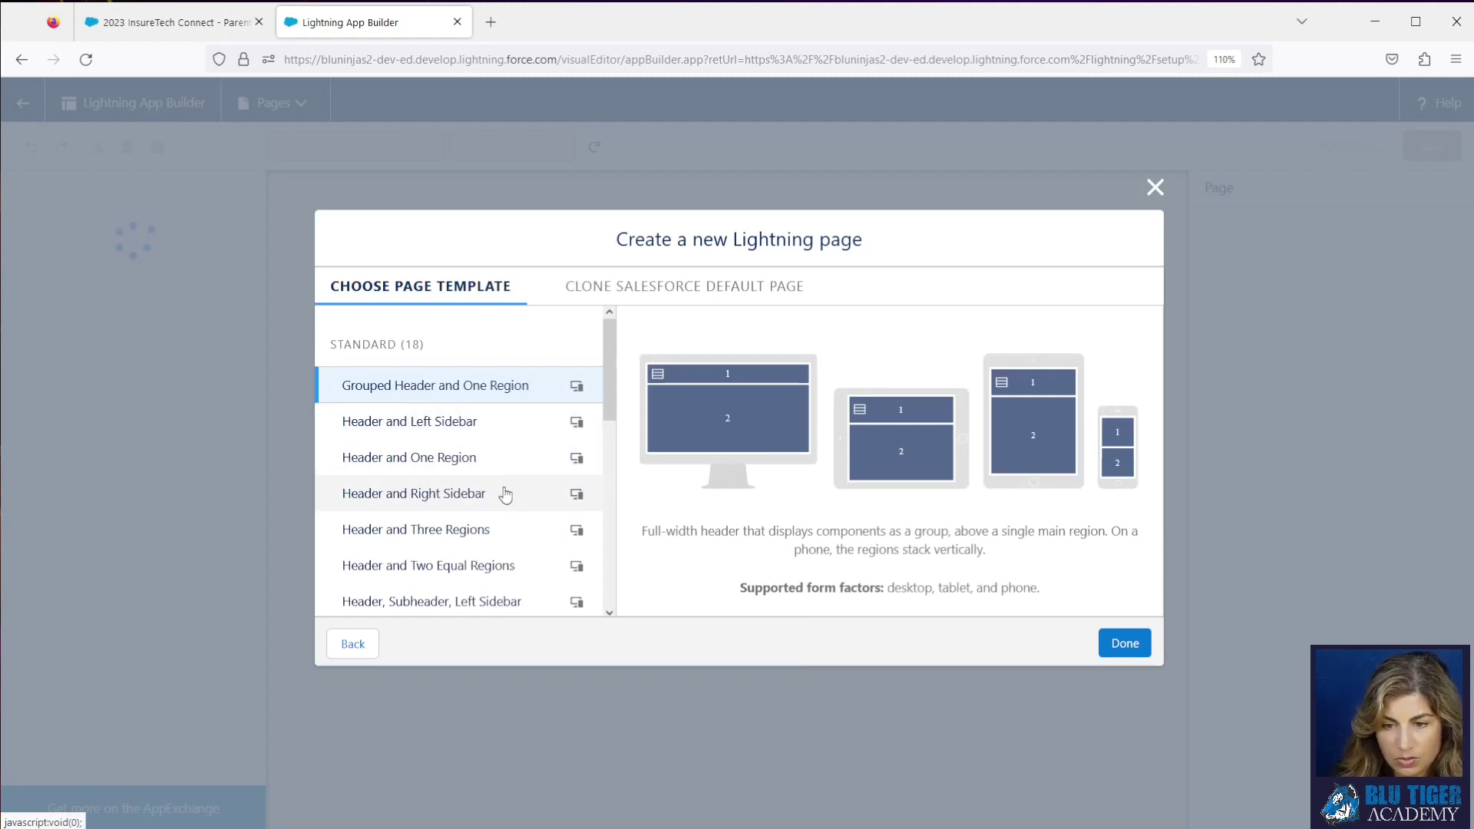
# Create the page with the Header and Right Sidebar template and dismiss the introductory tip
pyautogui.click(488, 424)
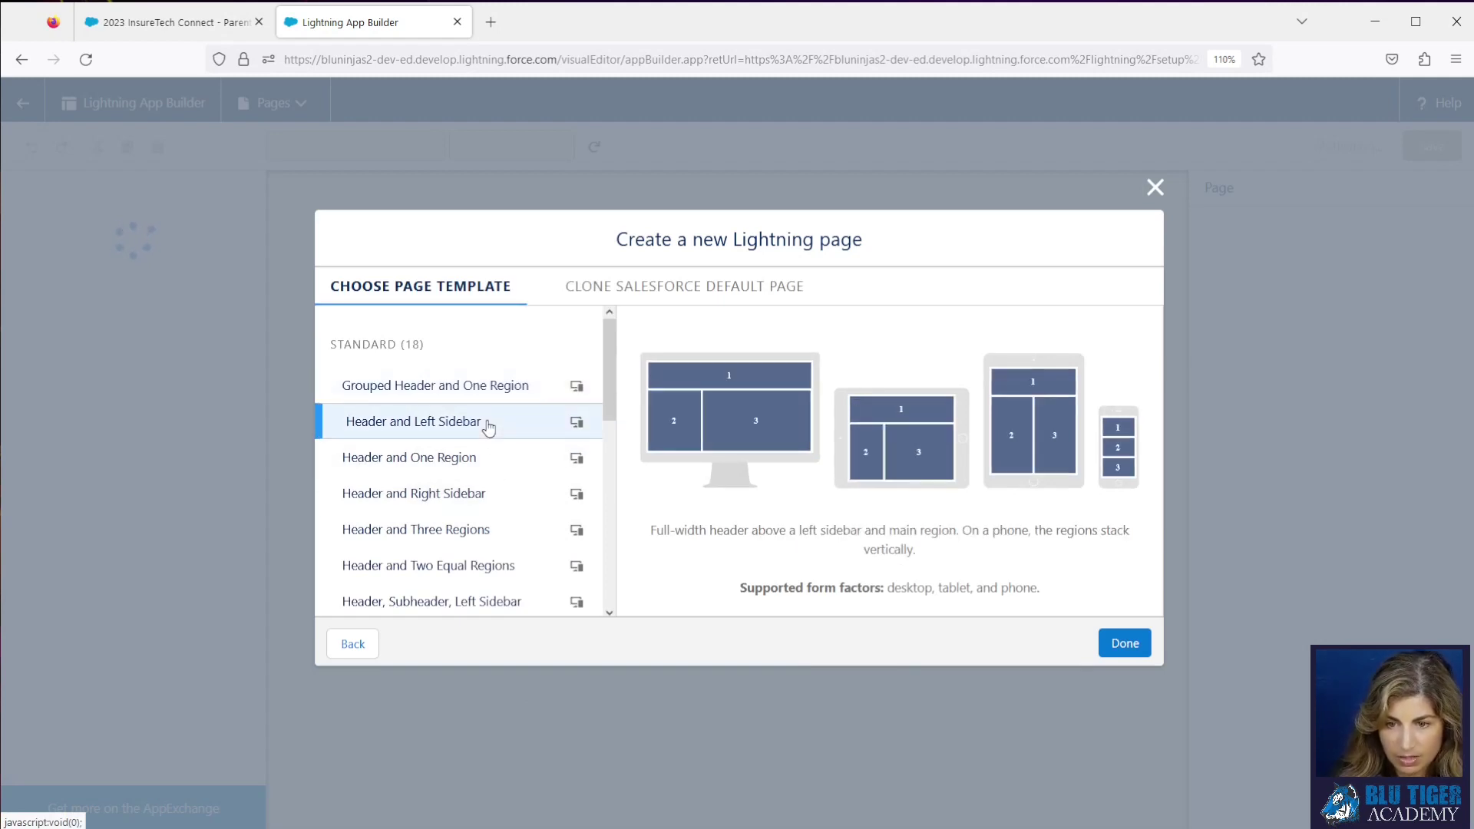
pyautogui.click(484, 493)
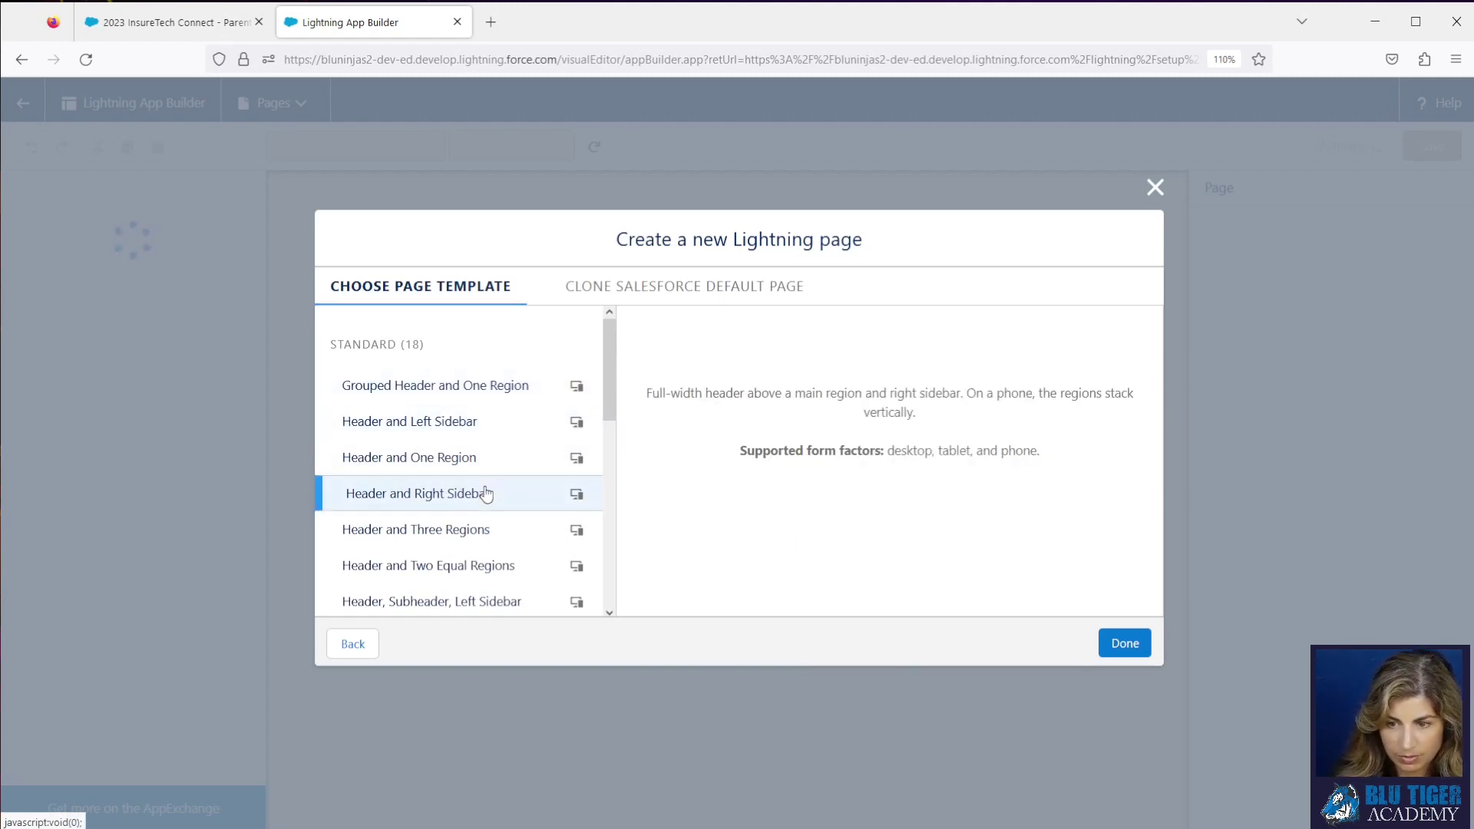
pyautogui.click(1125, 643)
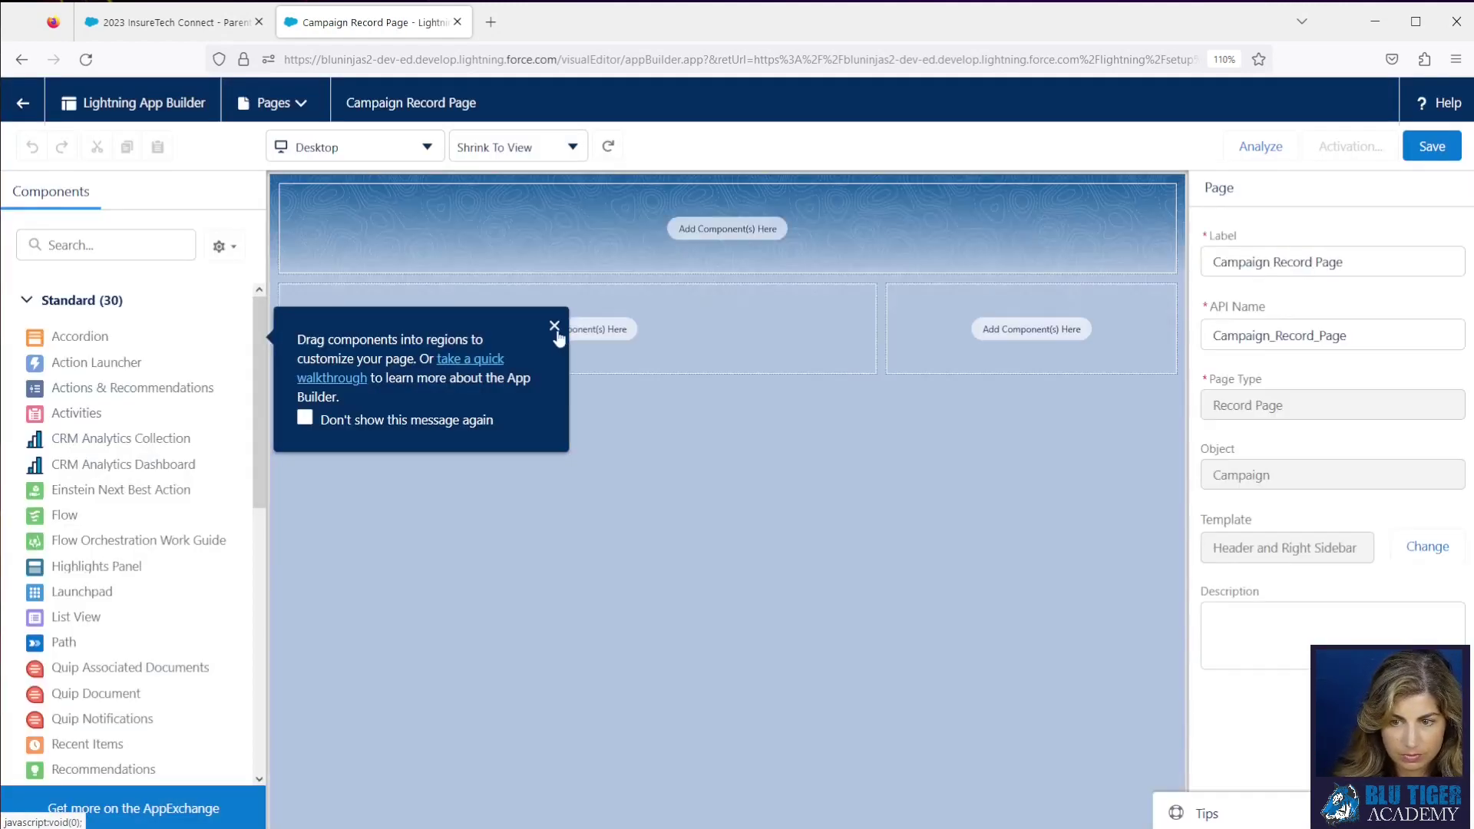
pyautogui.click(555, 327)
# Place Highlights Panel in the header, Record Detail in the main region, and Related List Quick Links beneath the highlights
pyautogui.moveTo(153, 576); pyautogui.dragTo(430, 230)
pyautogui.scroll(-5, 86, 589)
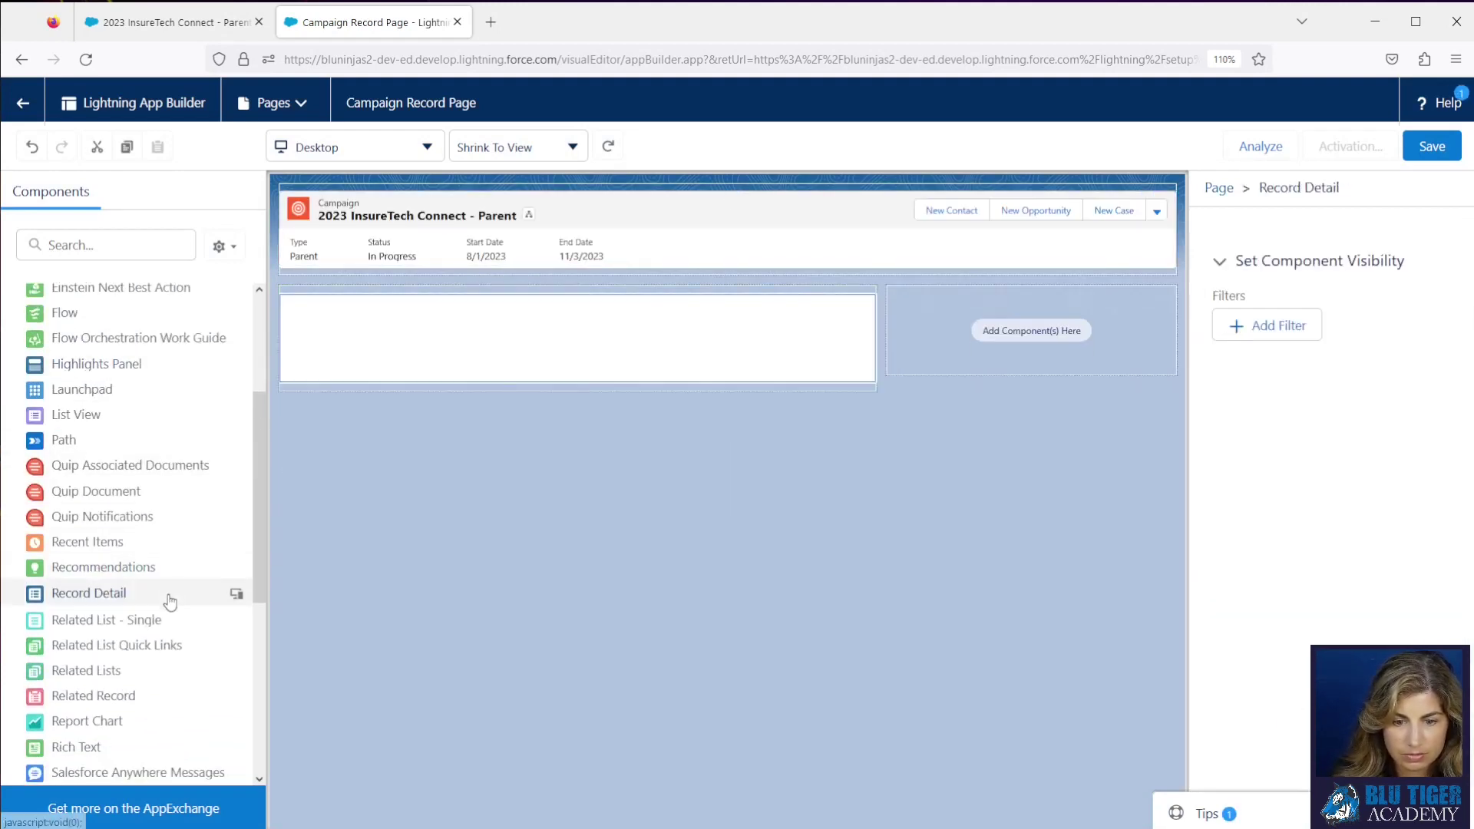
pyautogui.moveTo(145, 649); pyautogui.dragTo(427, 269)
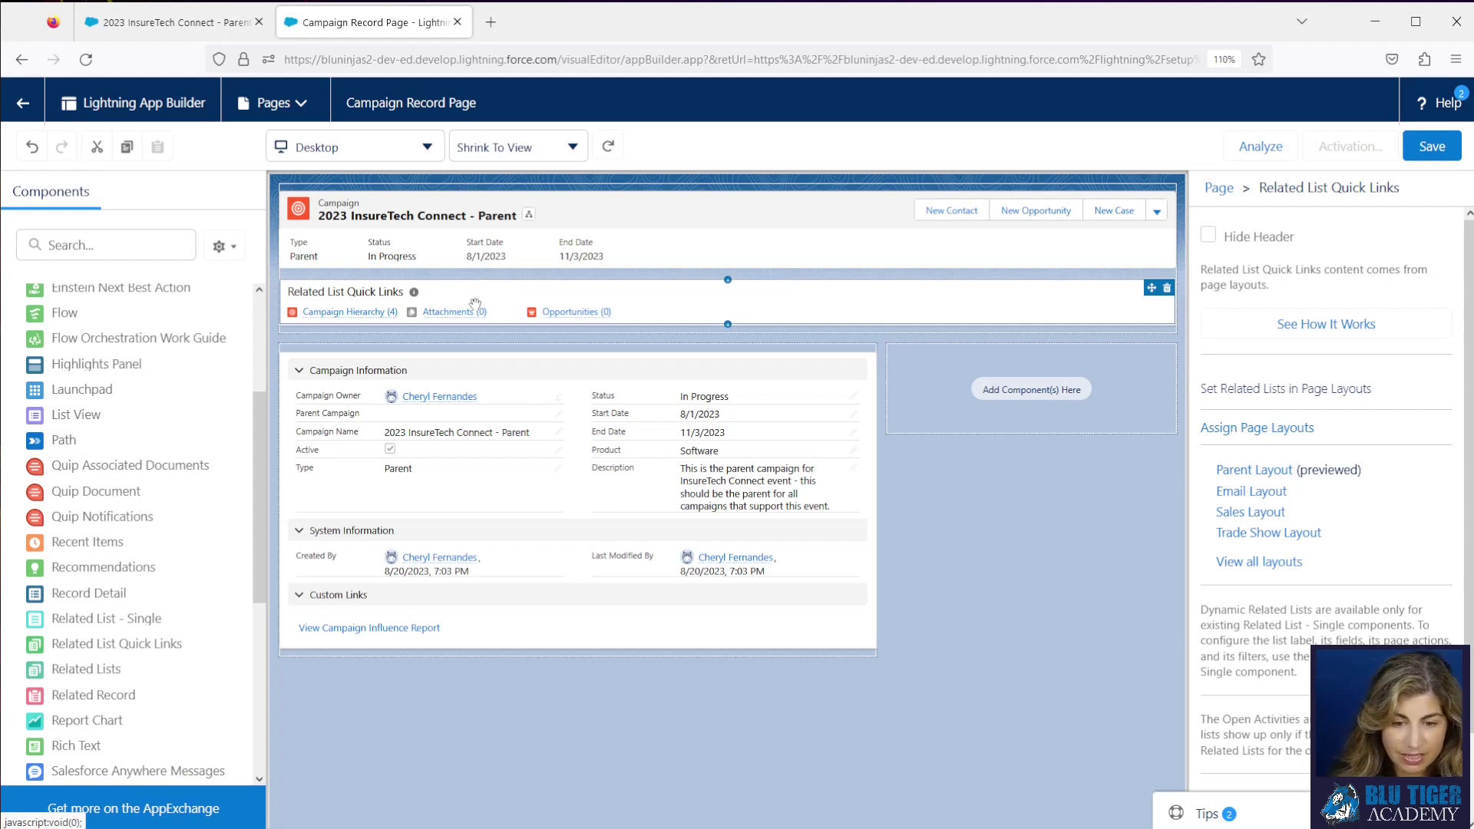
# Try out a Report Chart component in the page's sidebar region and remove it from the page
pyautogui.scroll(-3, 136, 485)
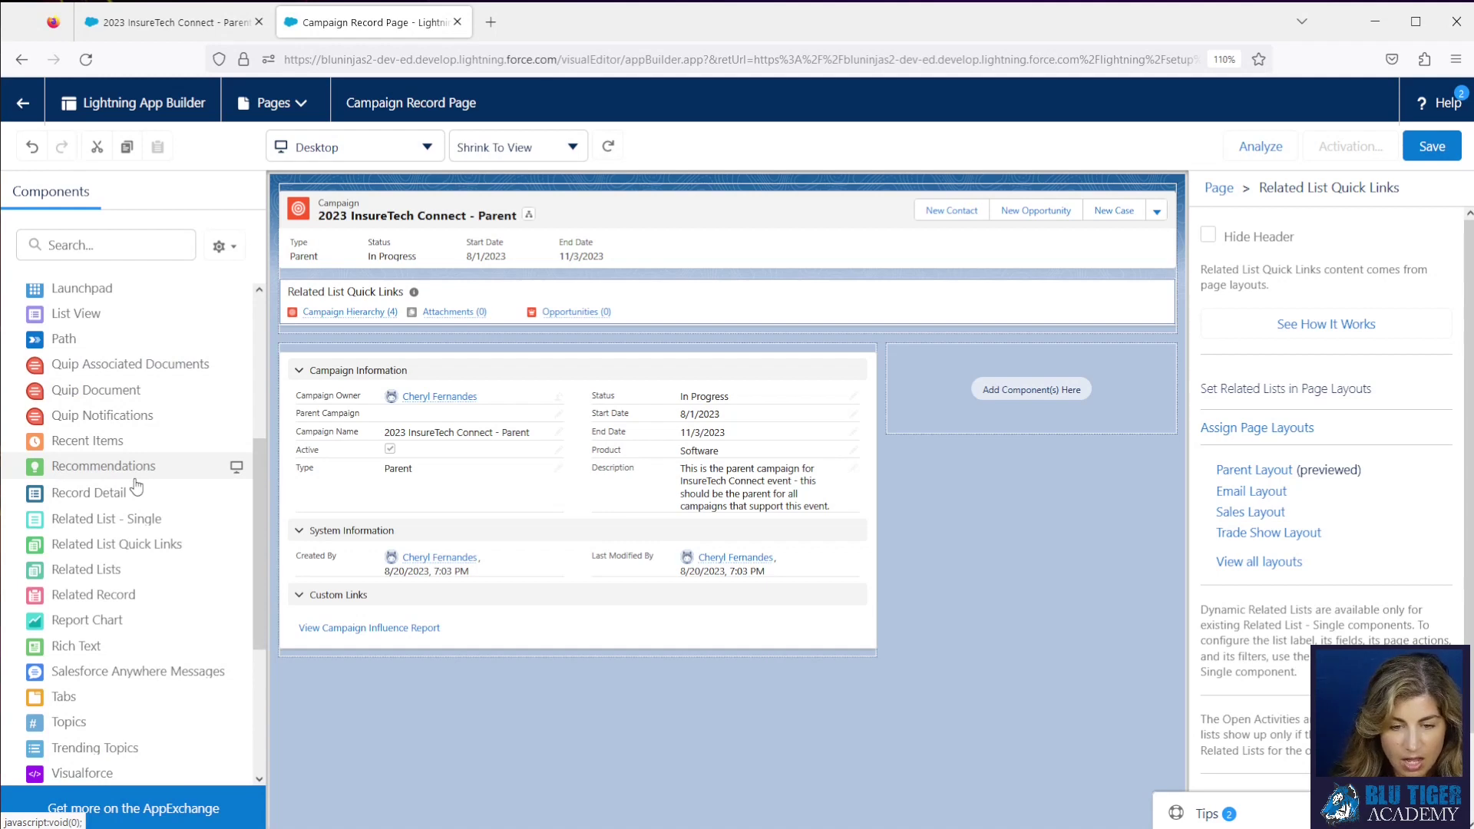
pyautogui.click(500, 494)
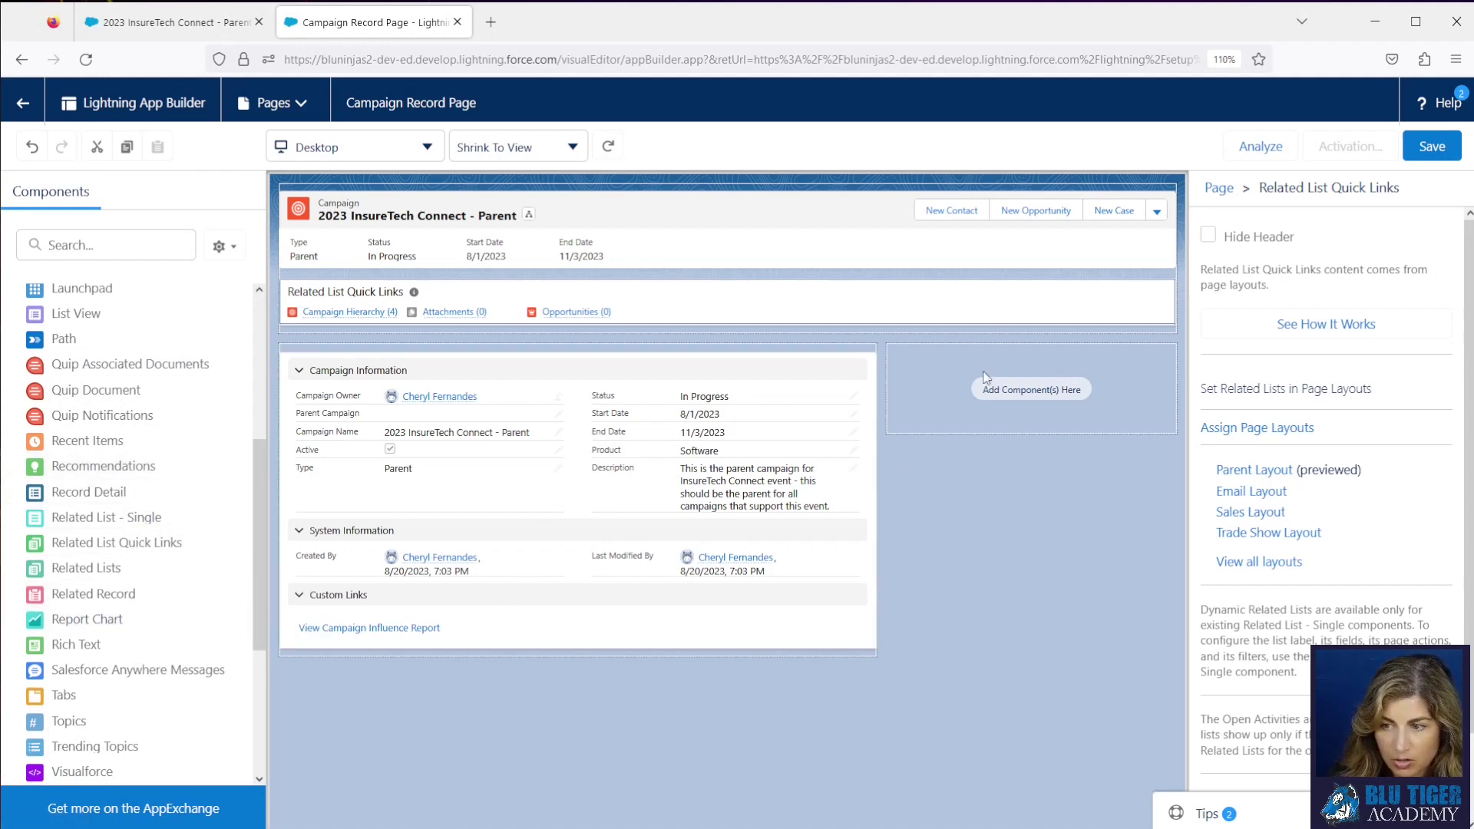
pyautogui.moveTo(231, 619); pyautogui.dragTo(914, 407)
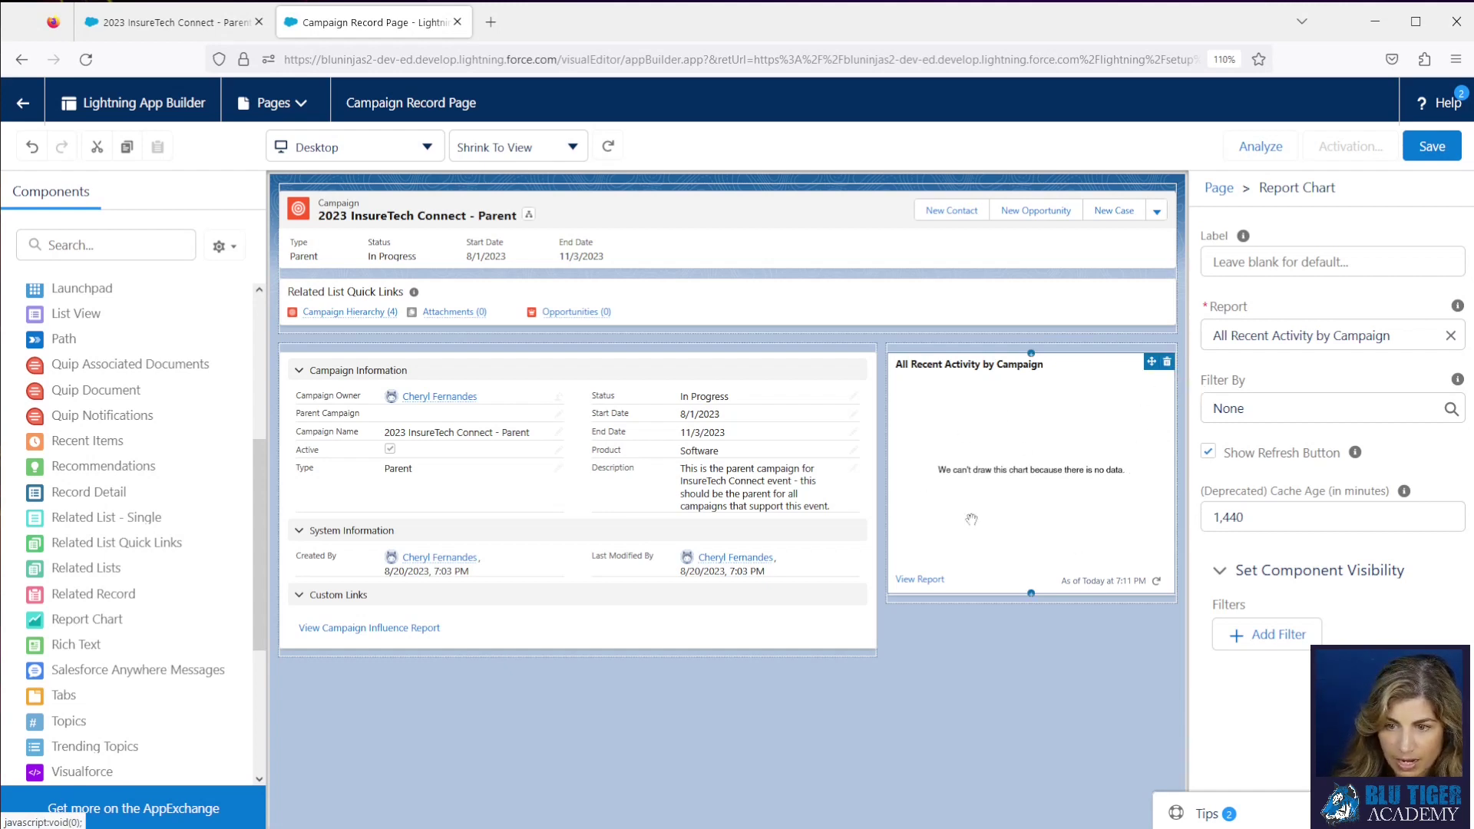
pyautogui.click(1167, 362)
# Save the record page and review its org default, app default, and app, record type and profile activation options
pyautogui.click(1432, 146)
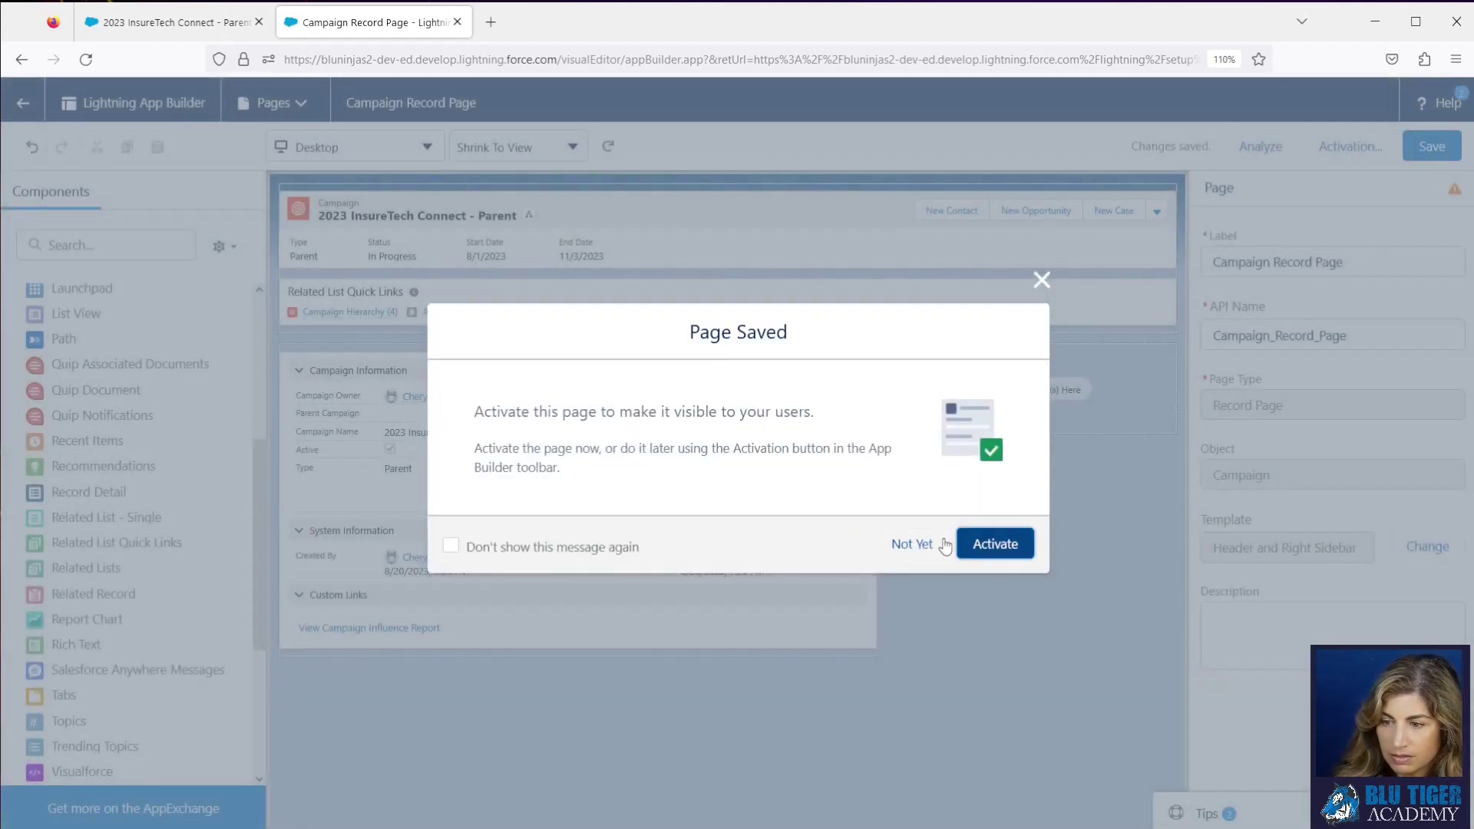
pyautogui.click(1011, 543)
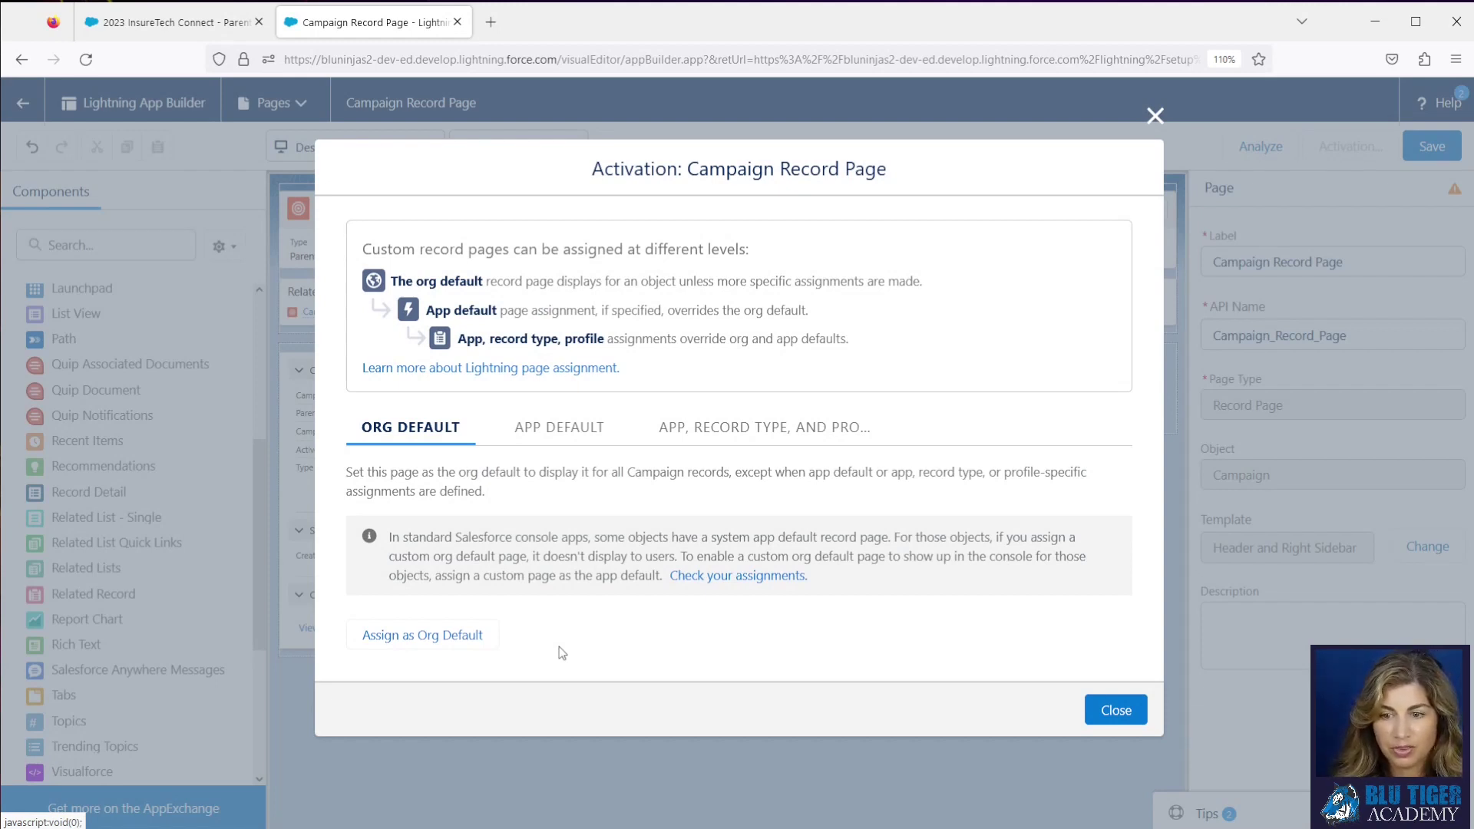
pyautogui.click(557, 434)
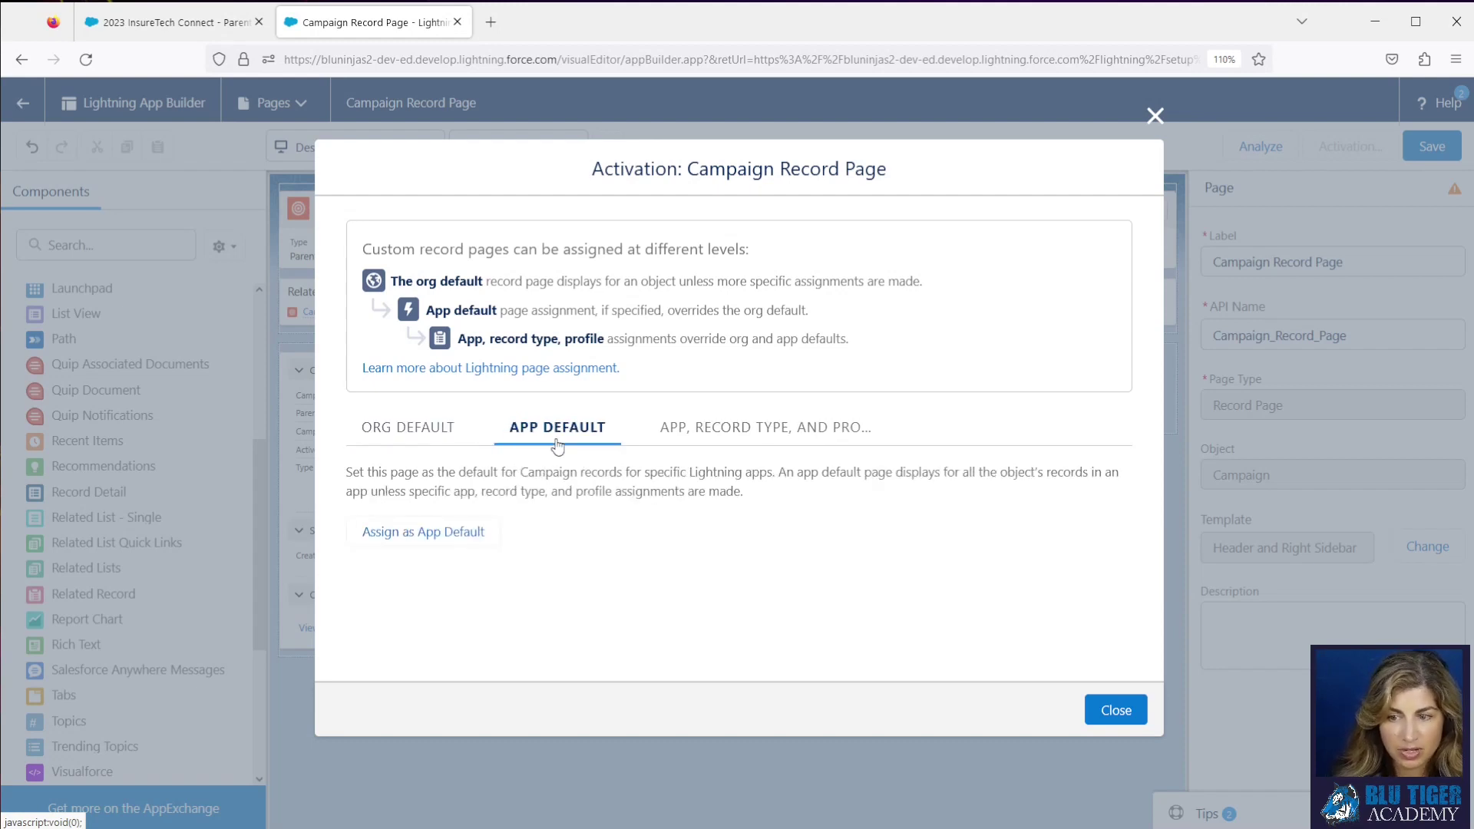
pyautogui.click(736, 443)
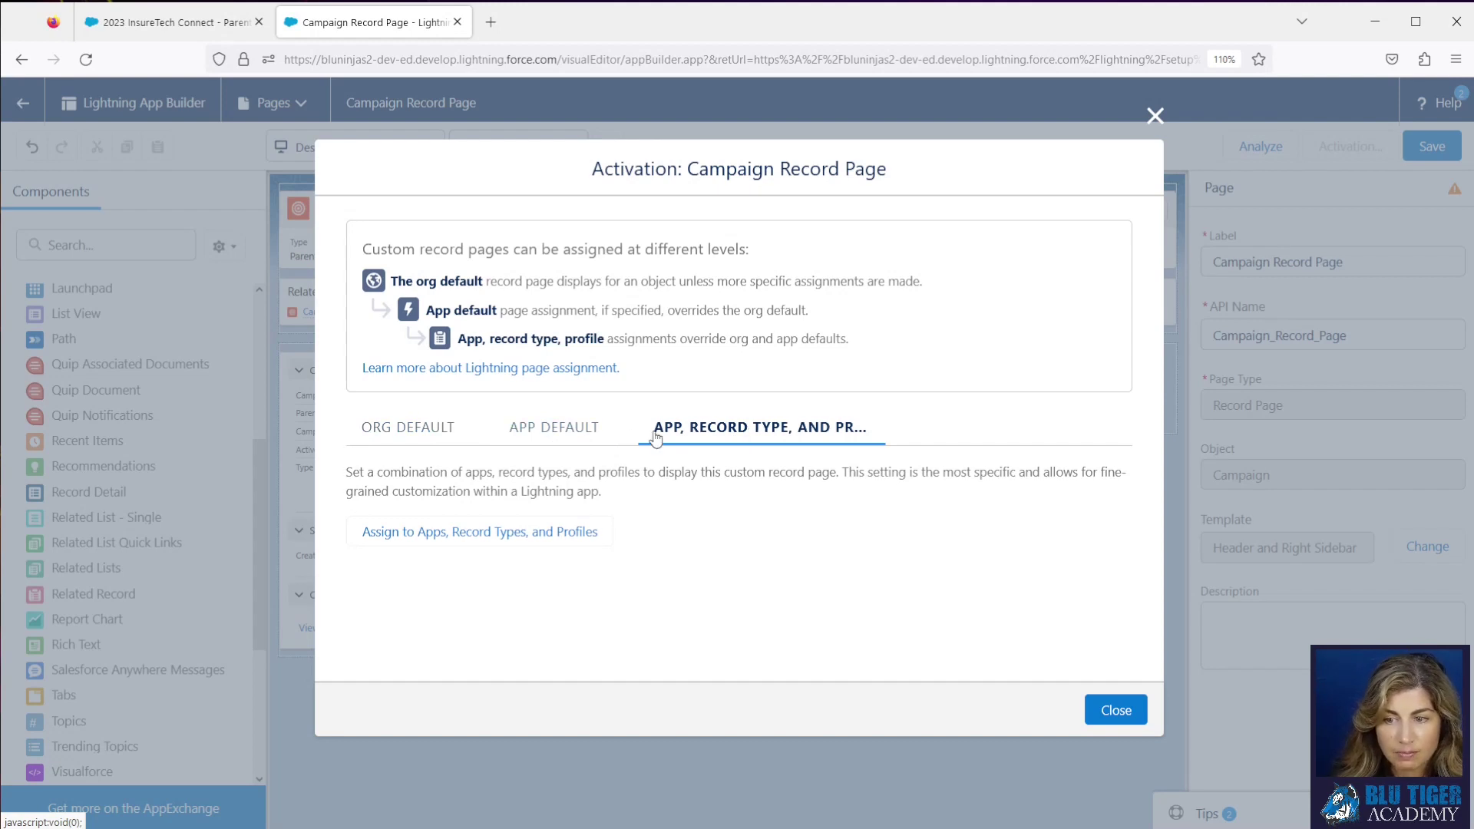
pyautogui.click(408, 428)
# Assign the page as the org default for Desktop, and reload the "2023 InsureTech Connect - Parent" campaign to view it
pyautogui.click(418, 636)
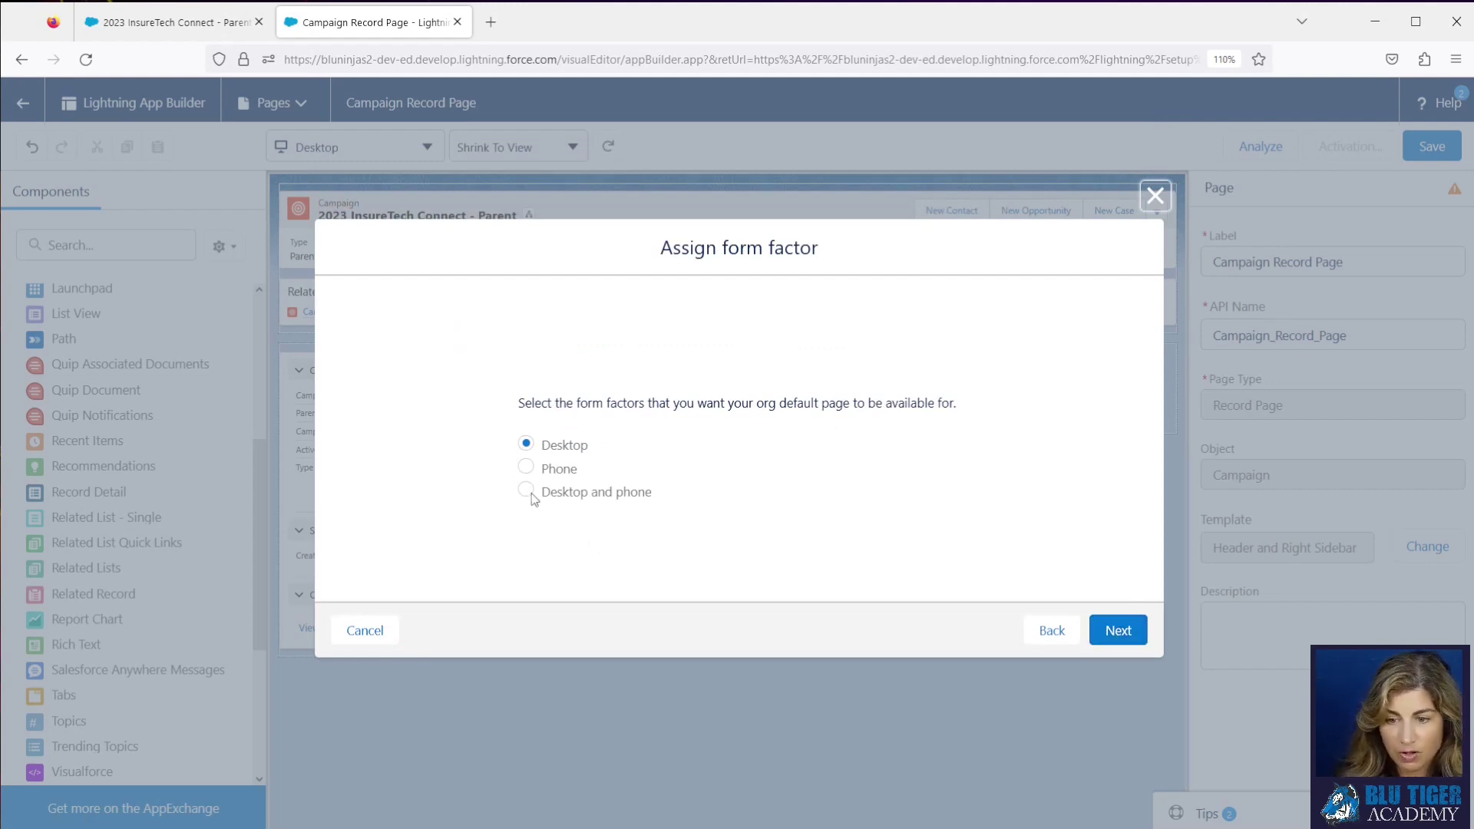
pyautogui.click(1121, 632)
pyautogui.click(1118, 567)
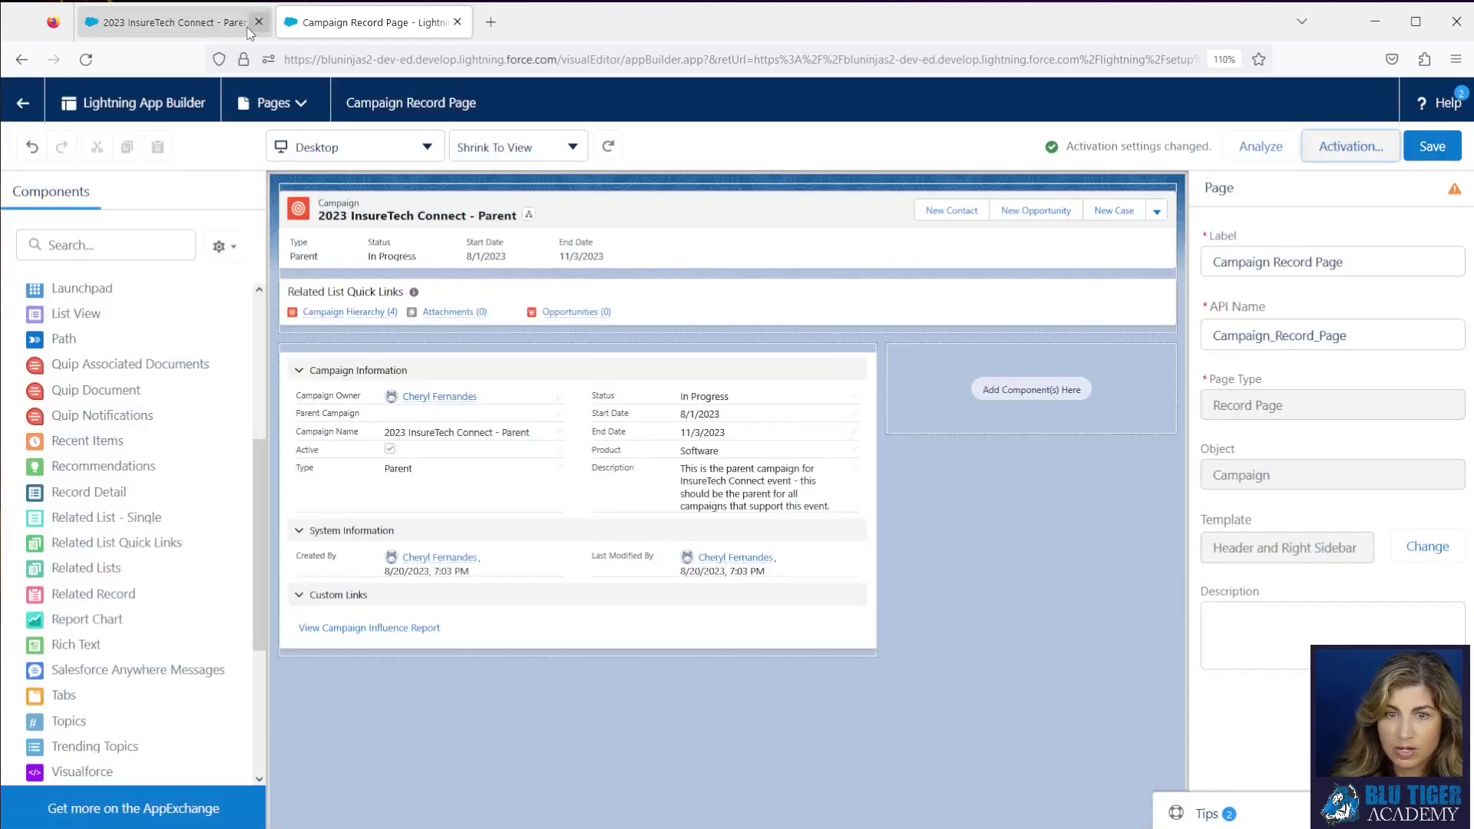
pyautogui.click(166, 29)
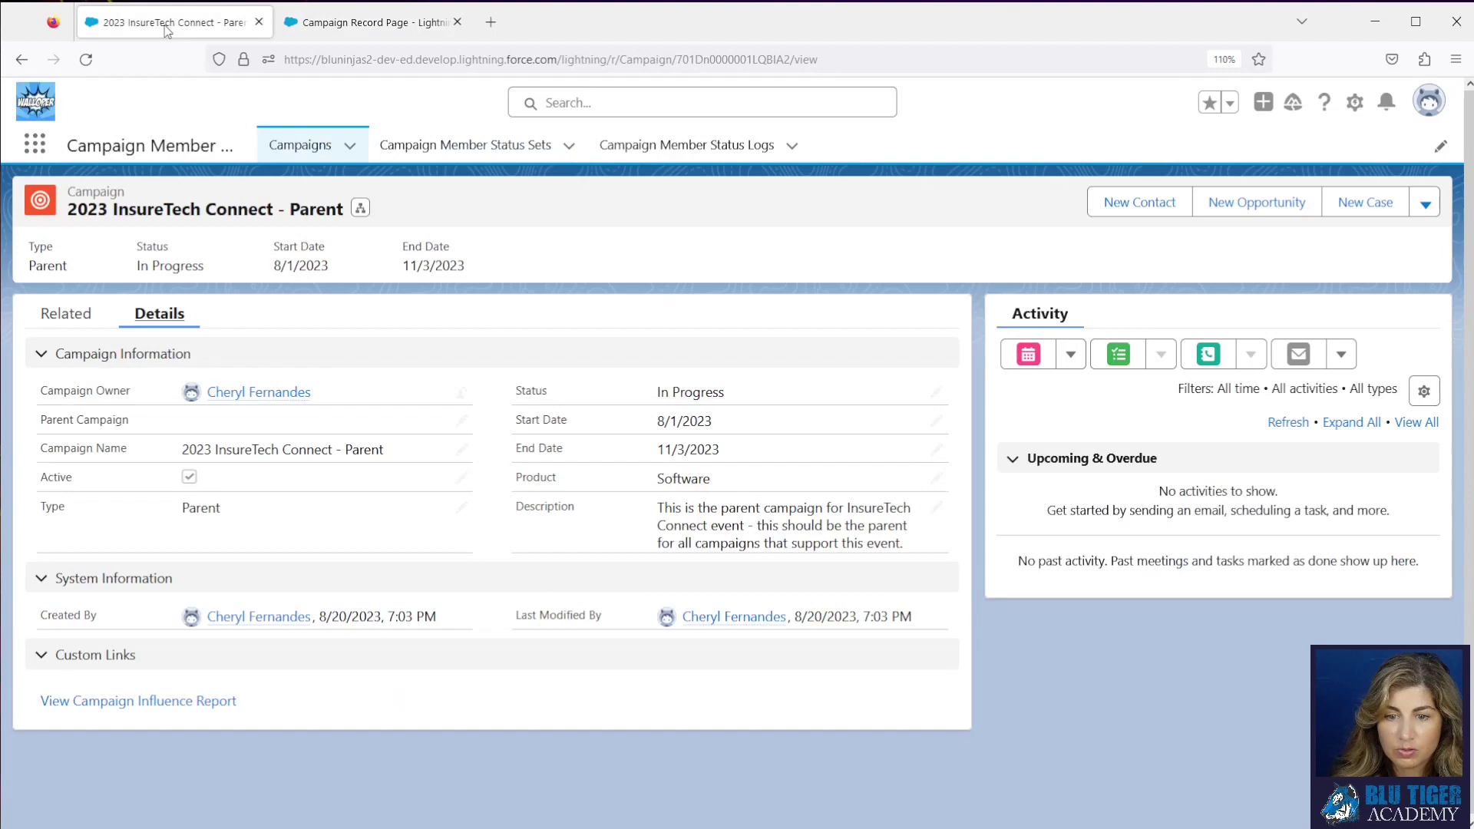
pyautogui.click(84, 58)
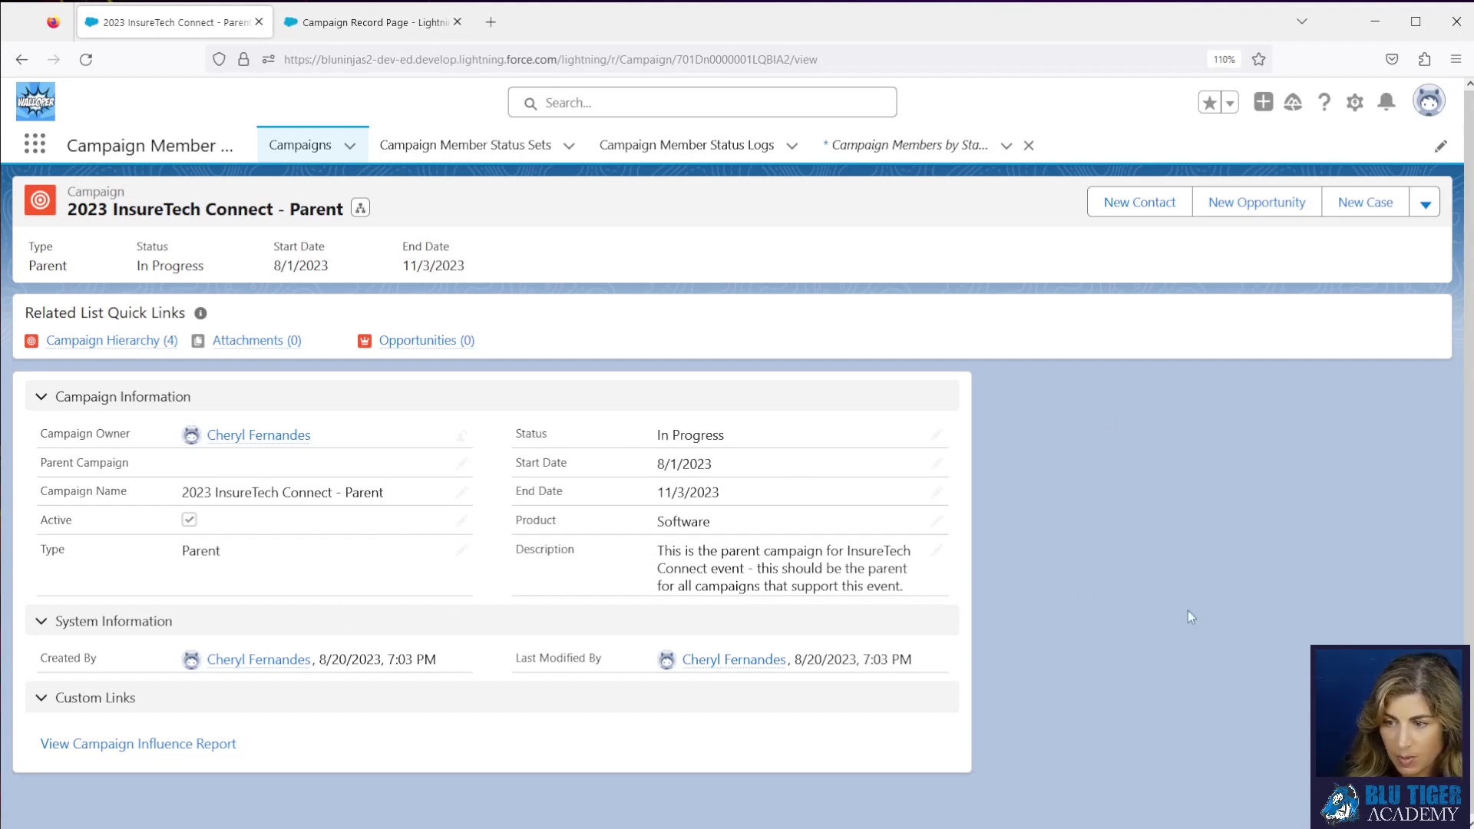
# Find Reports in the app launcher, list all reports, and start a new report
pyautogui.click(33, 143)
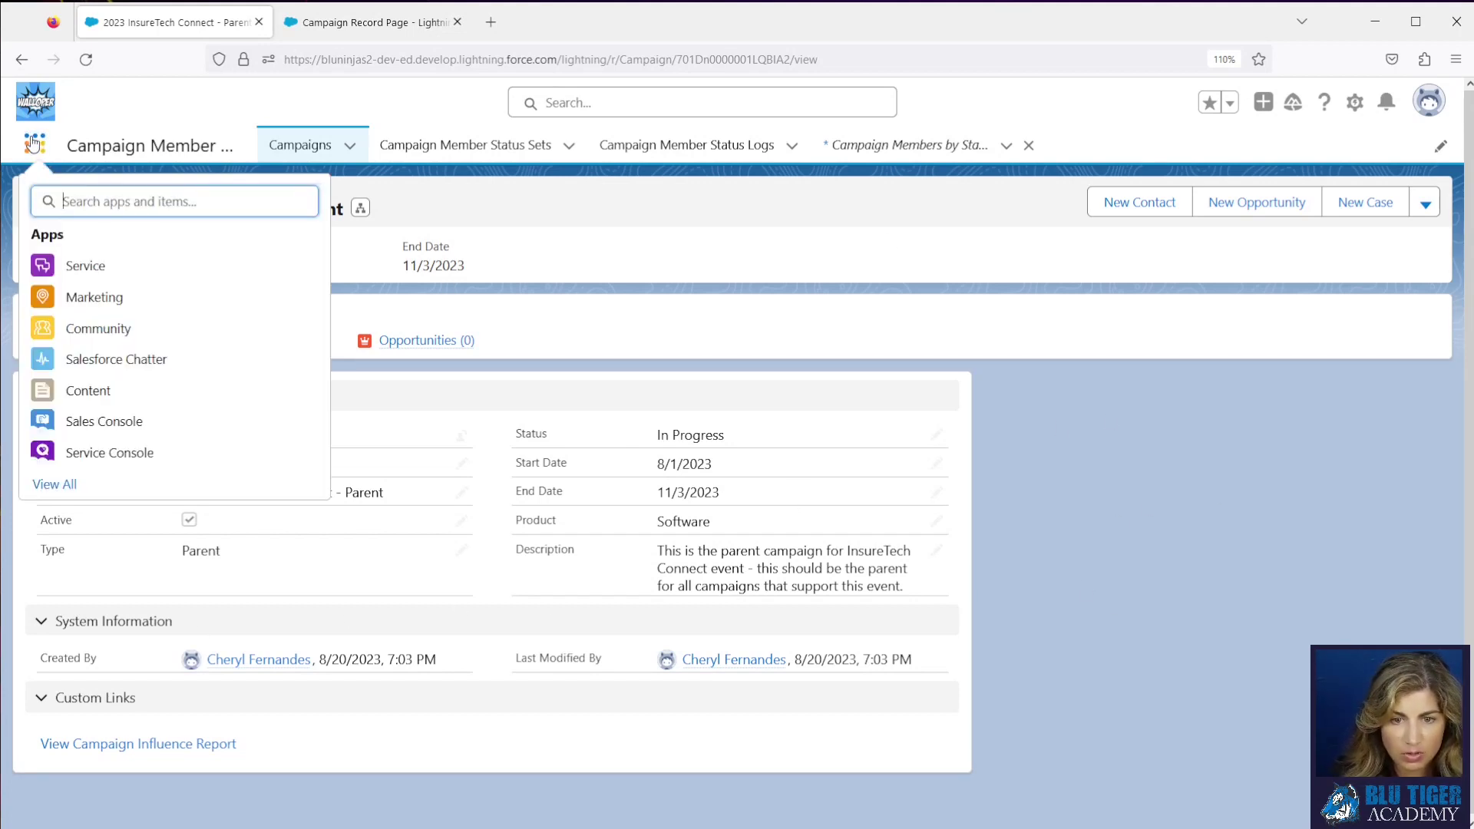
pyautogui.write('report')
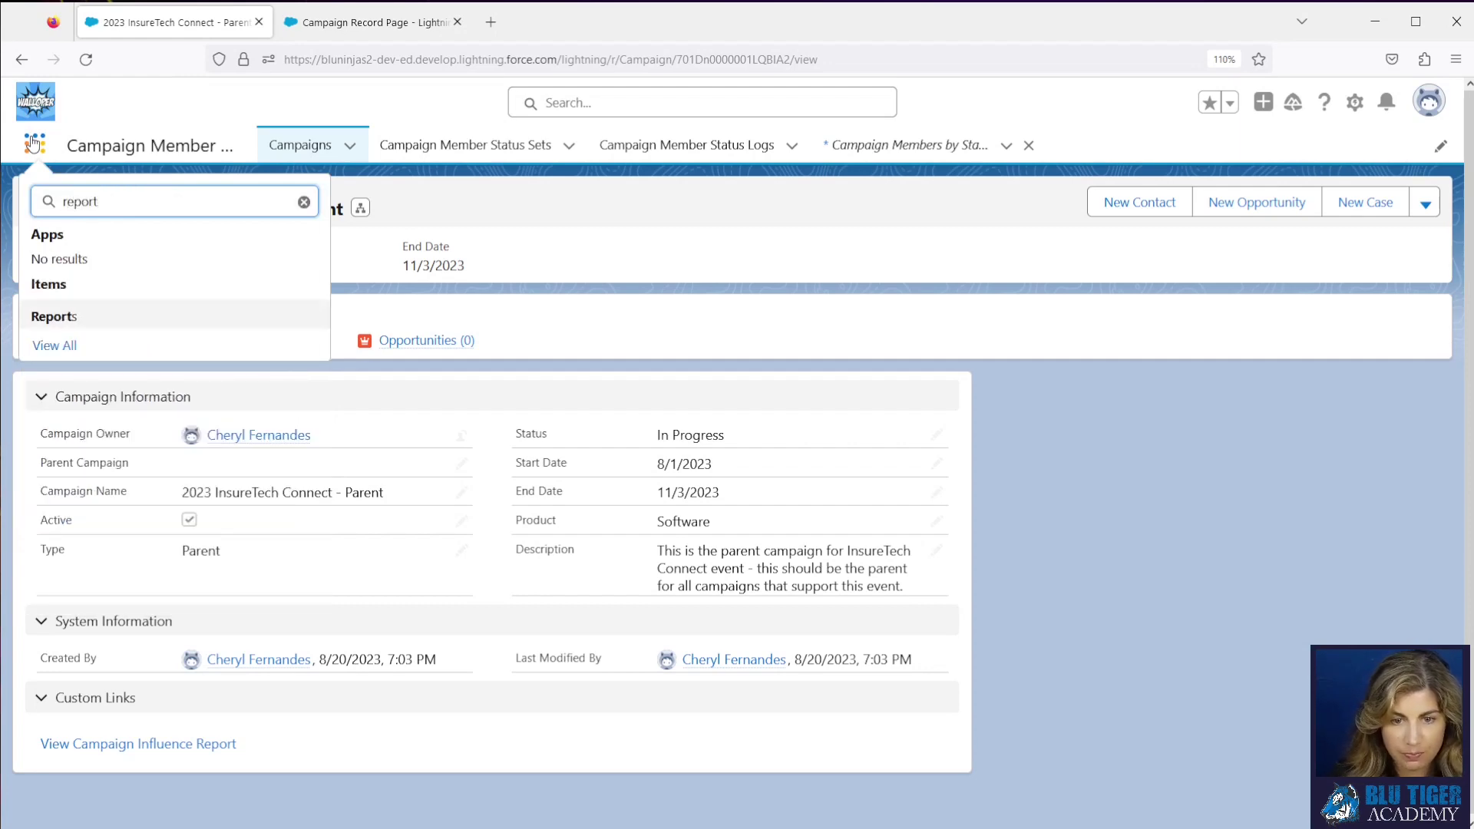
pyautogui.click(57, 318)
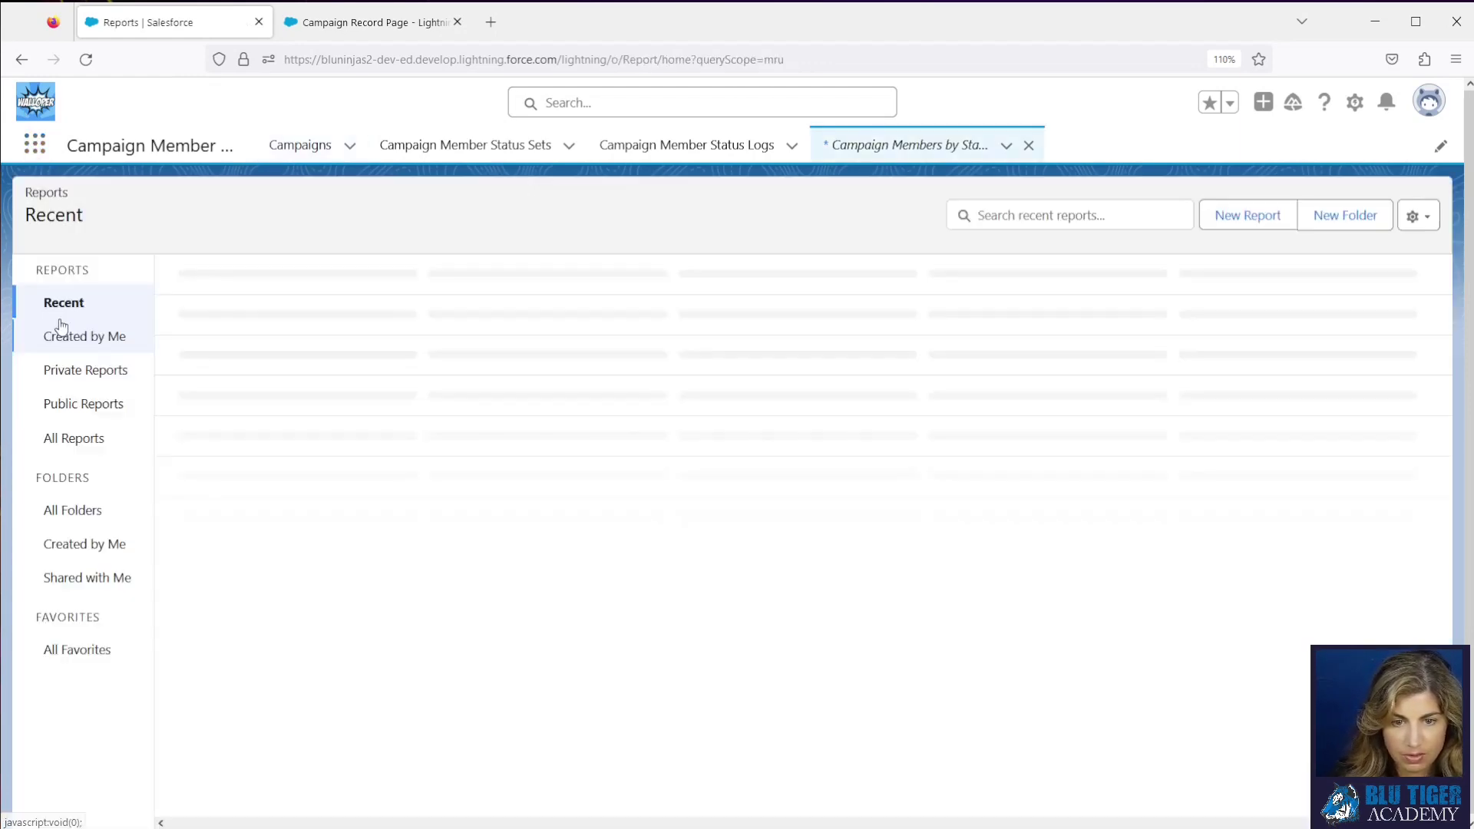
pyautogui.click(77, 439)
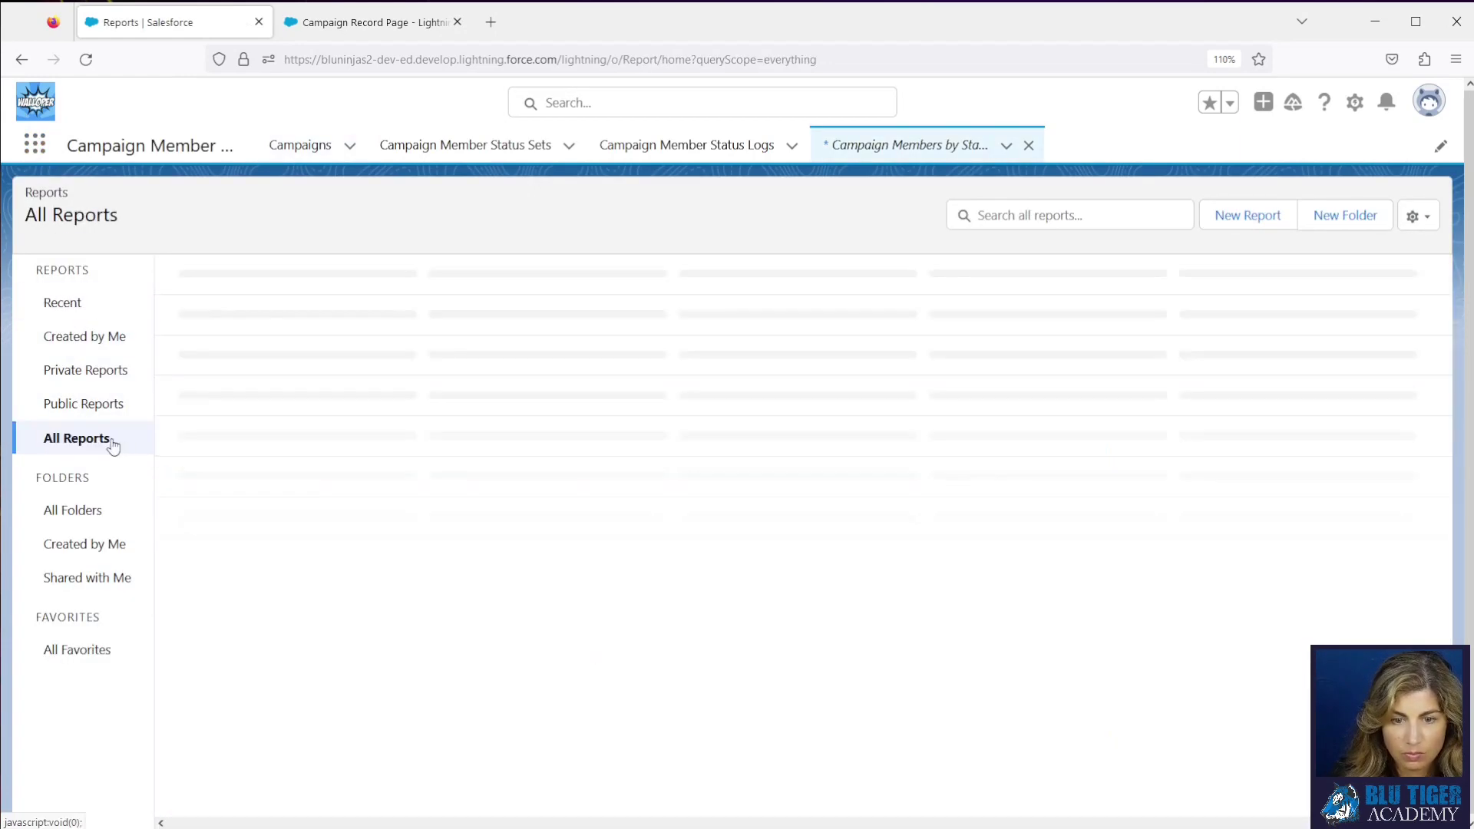
pyautogui.click(1204, 224)
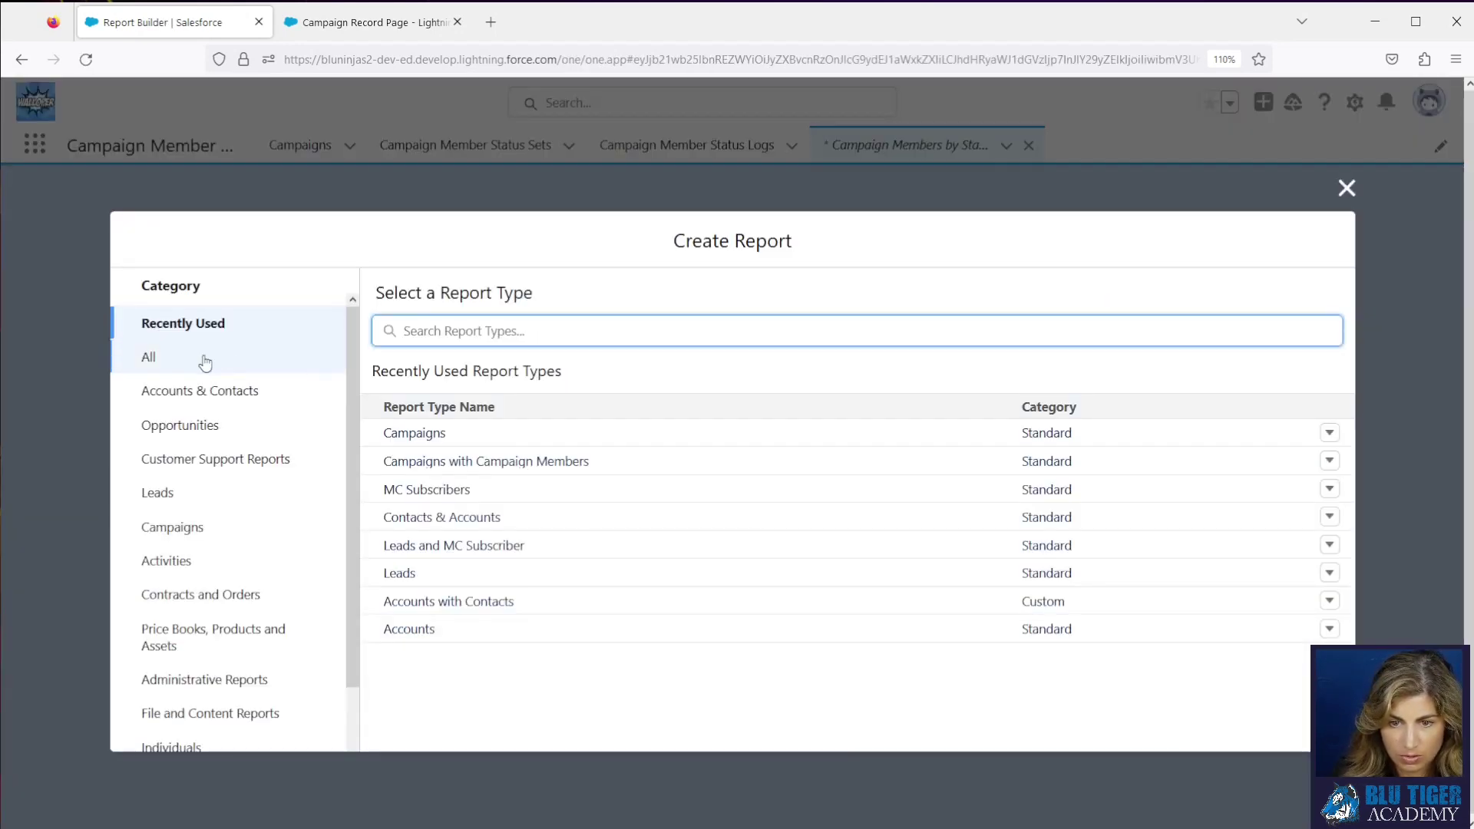
# Create the report with the Campaigns with Campaign Members report type and enable automatic preview updates
pyautogui.click(304, 352)
pyautogui.click(469, 336)
pyautogui.write('cam')
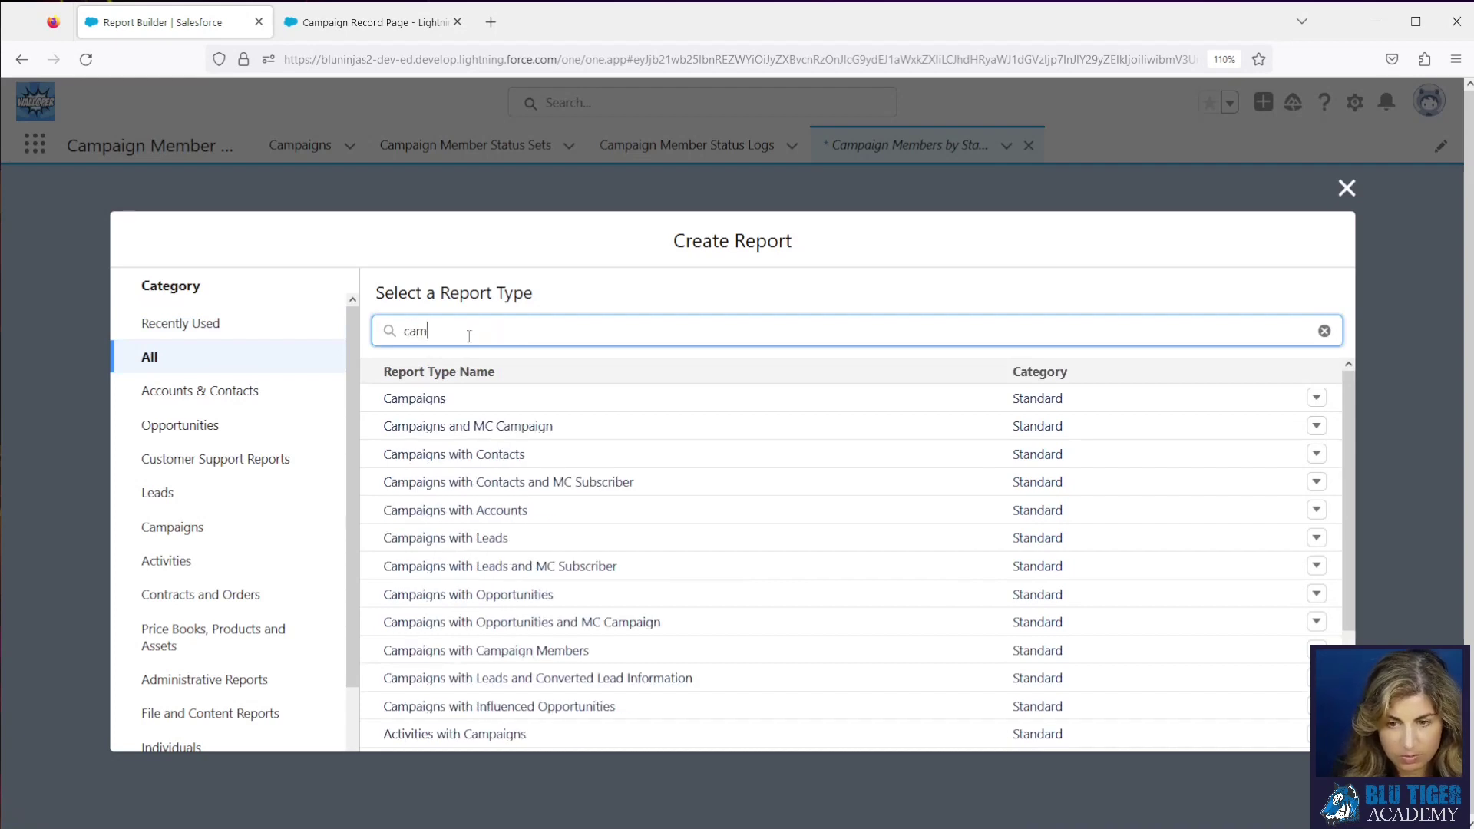
pyautogui.write('paigns with')
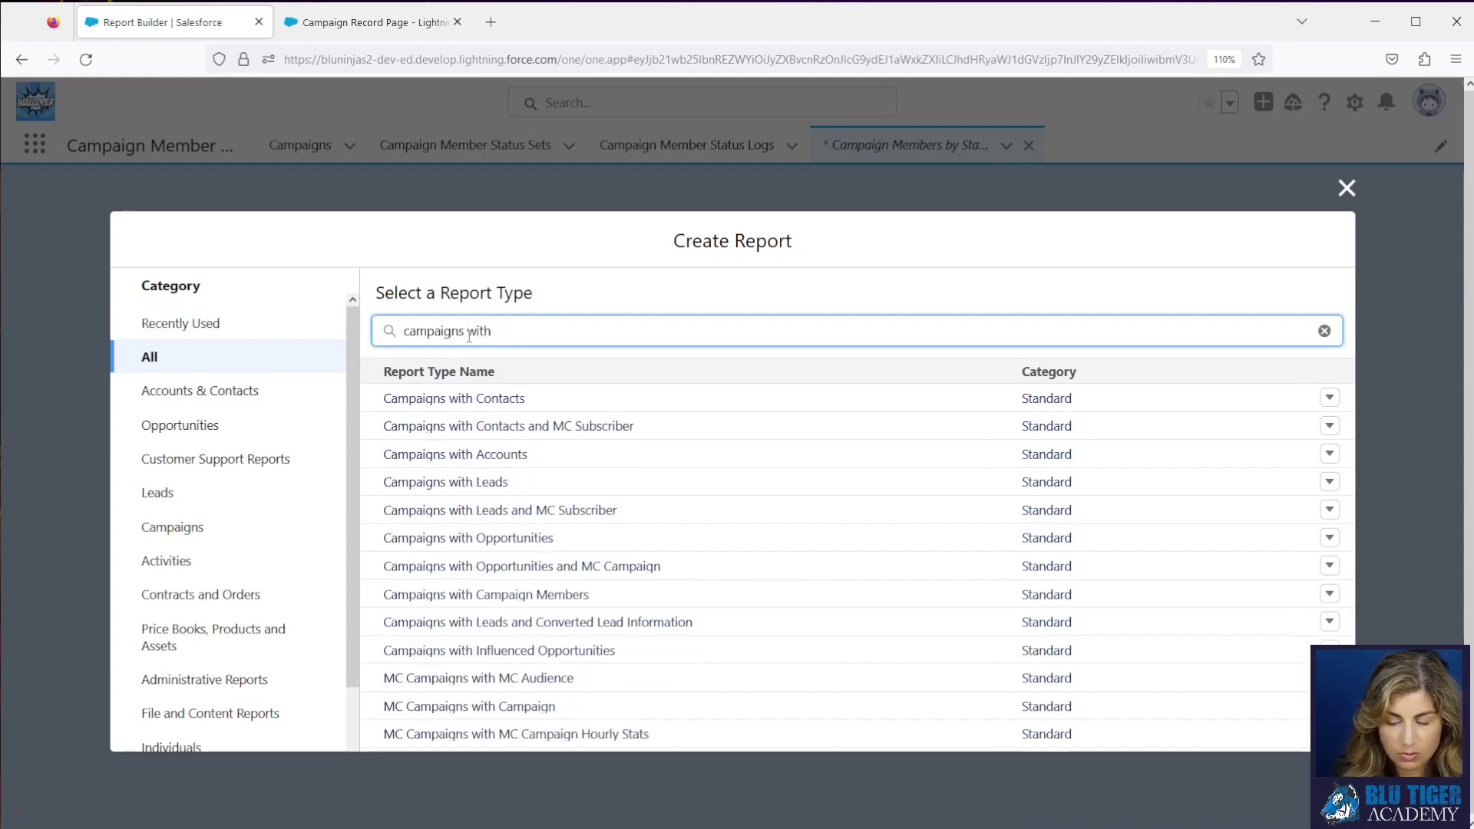
pyautogui.write(' cam')
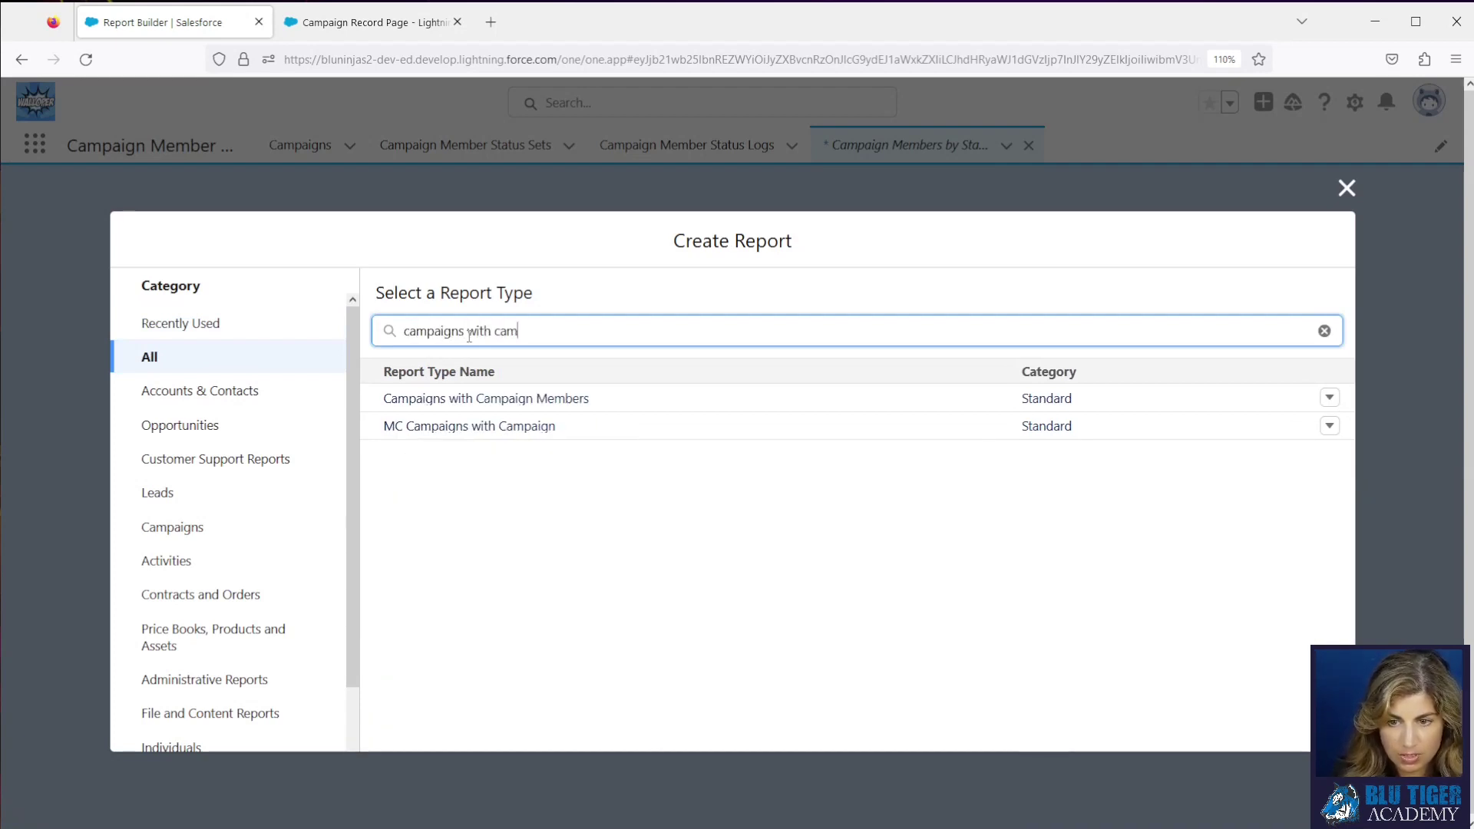
pyautogui.click(635, 410)
pyautogui.click(1095, 403)
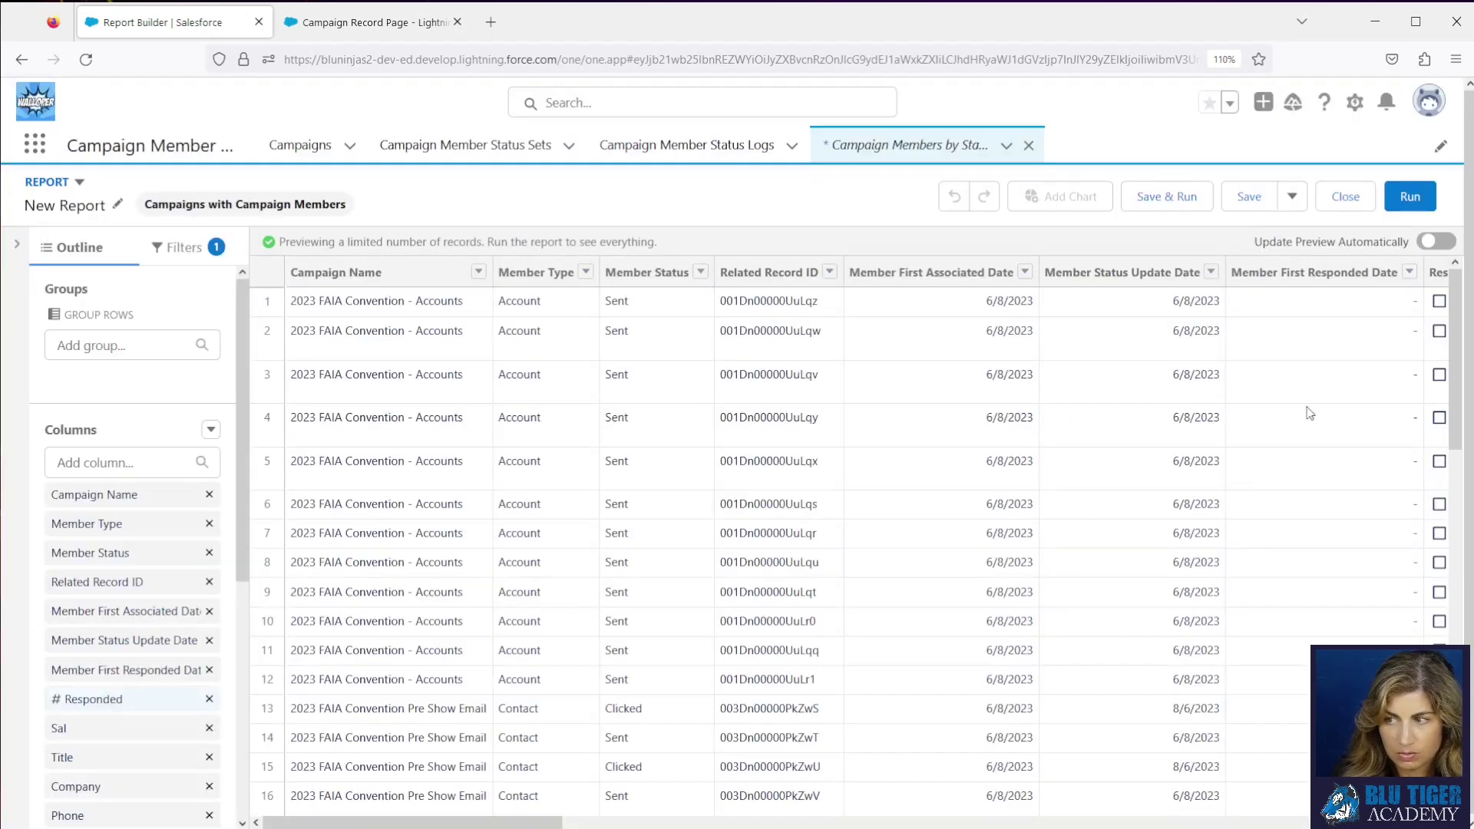
pyautogui.scroll(-3, 103, 658)
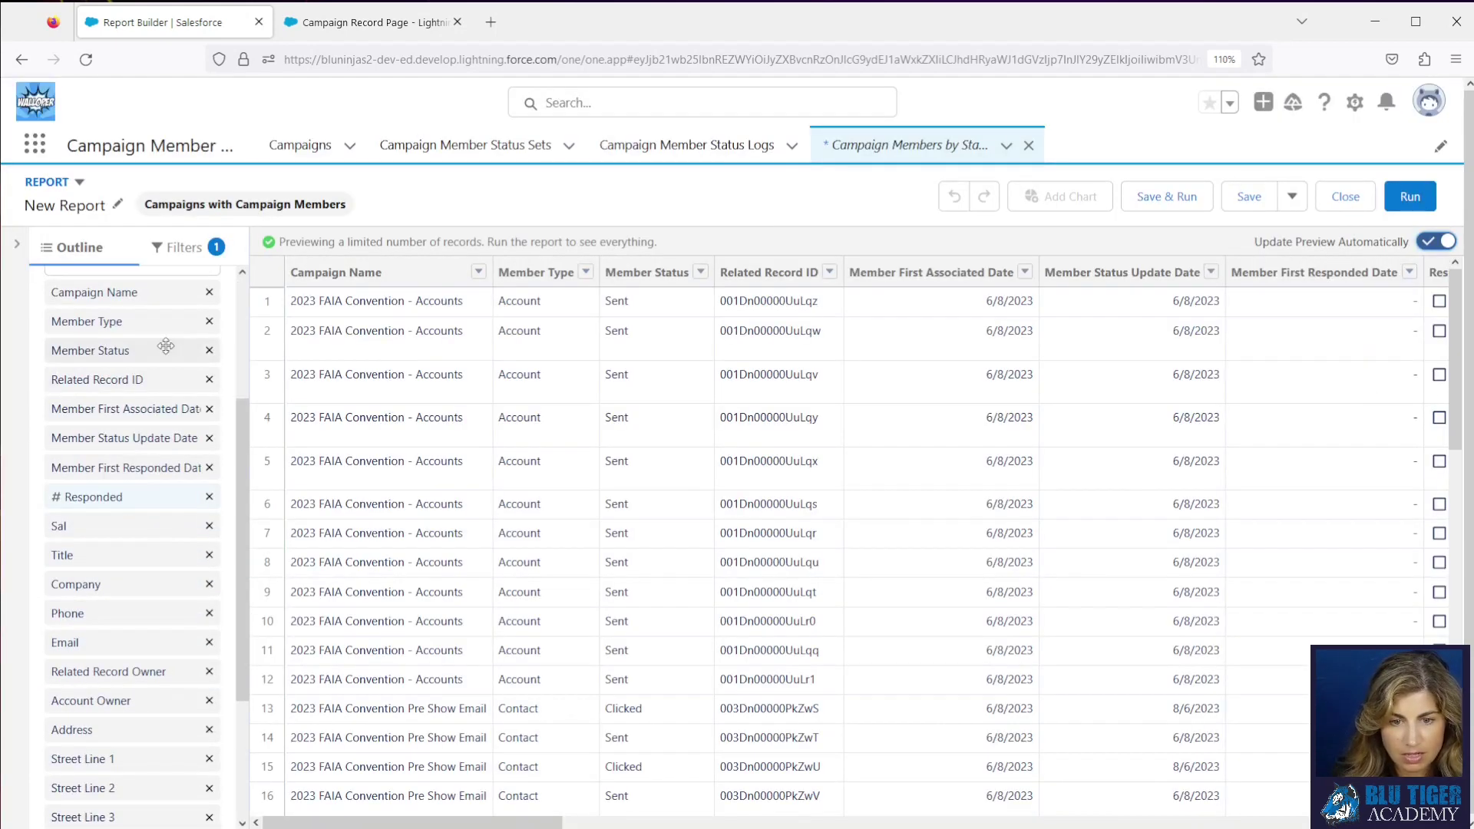
# Remove the Related Record ID, Sal, Phone and Email columns from the report and turn off automatic preview updates
pyautogui.click(209, 380)
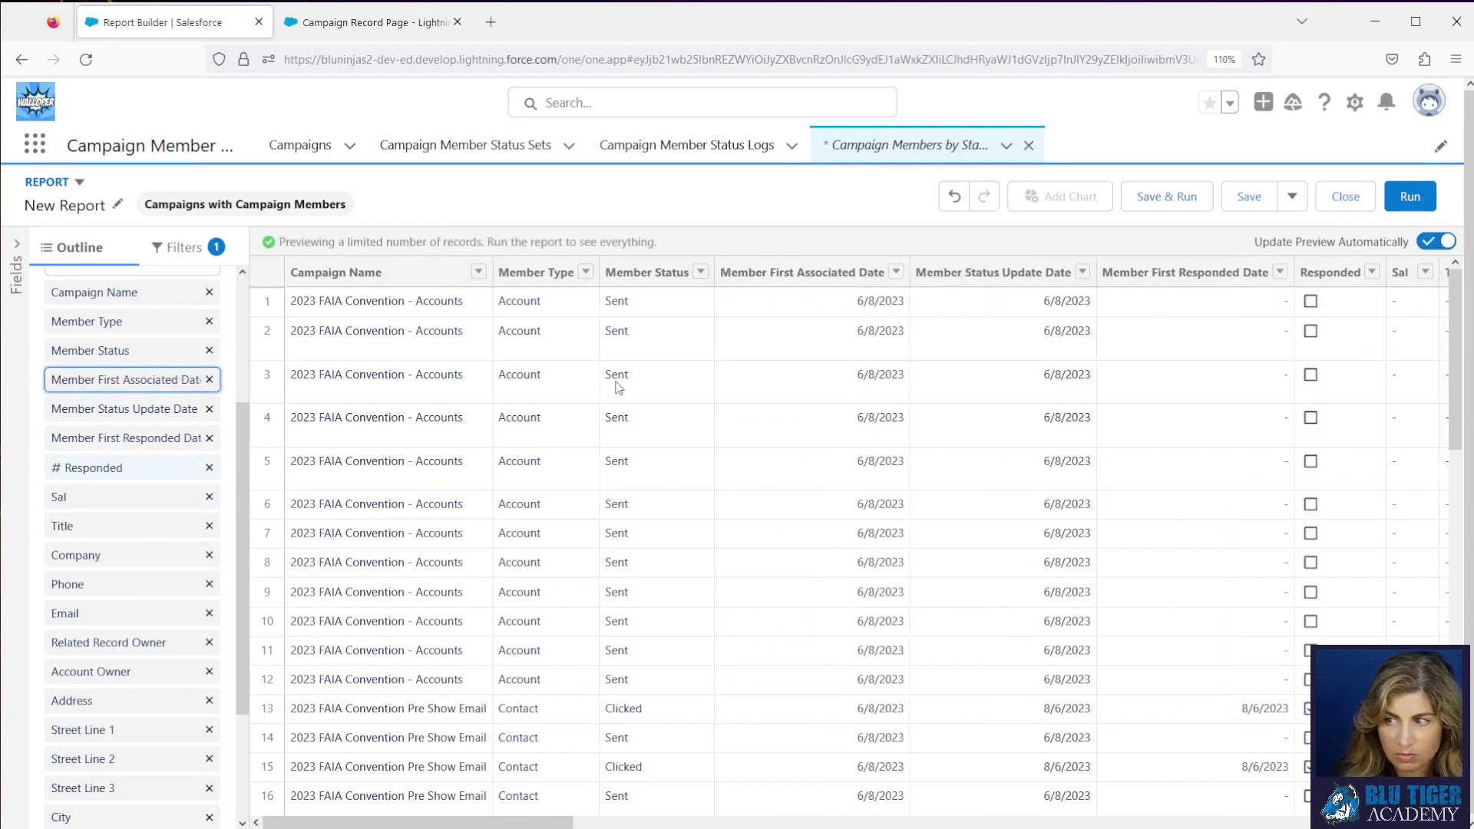
pyautogui.click(1436, 241)
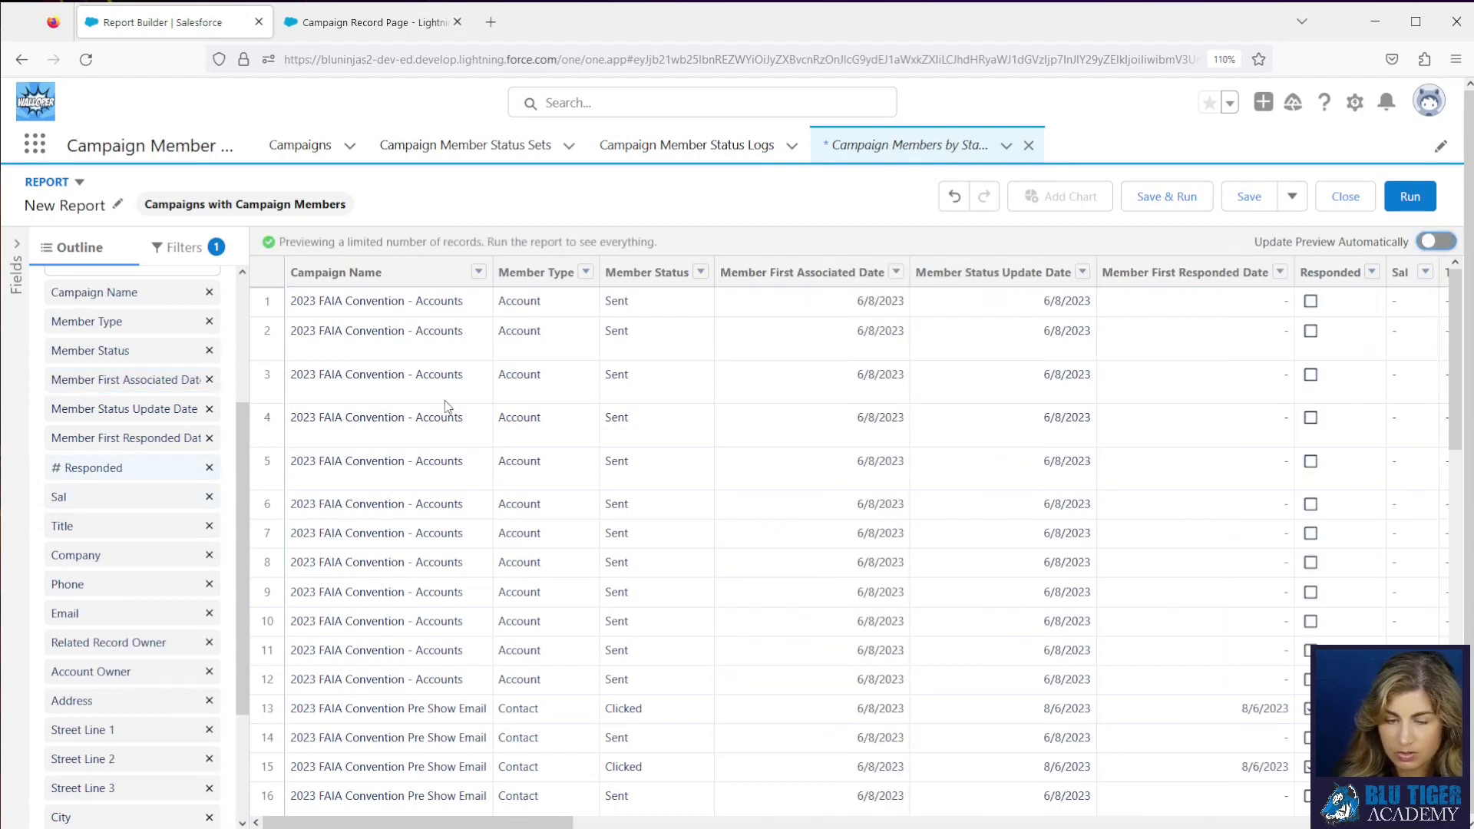
pyautogui.click(209, 498)
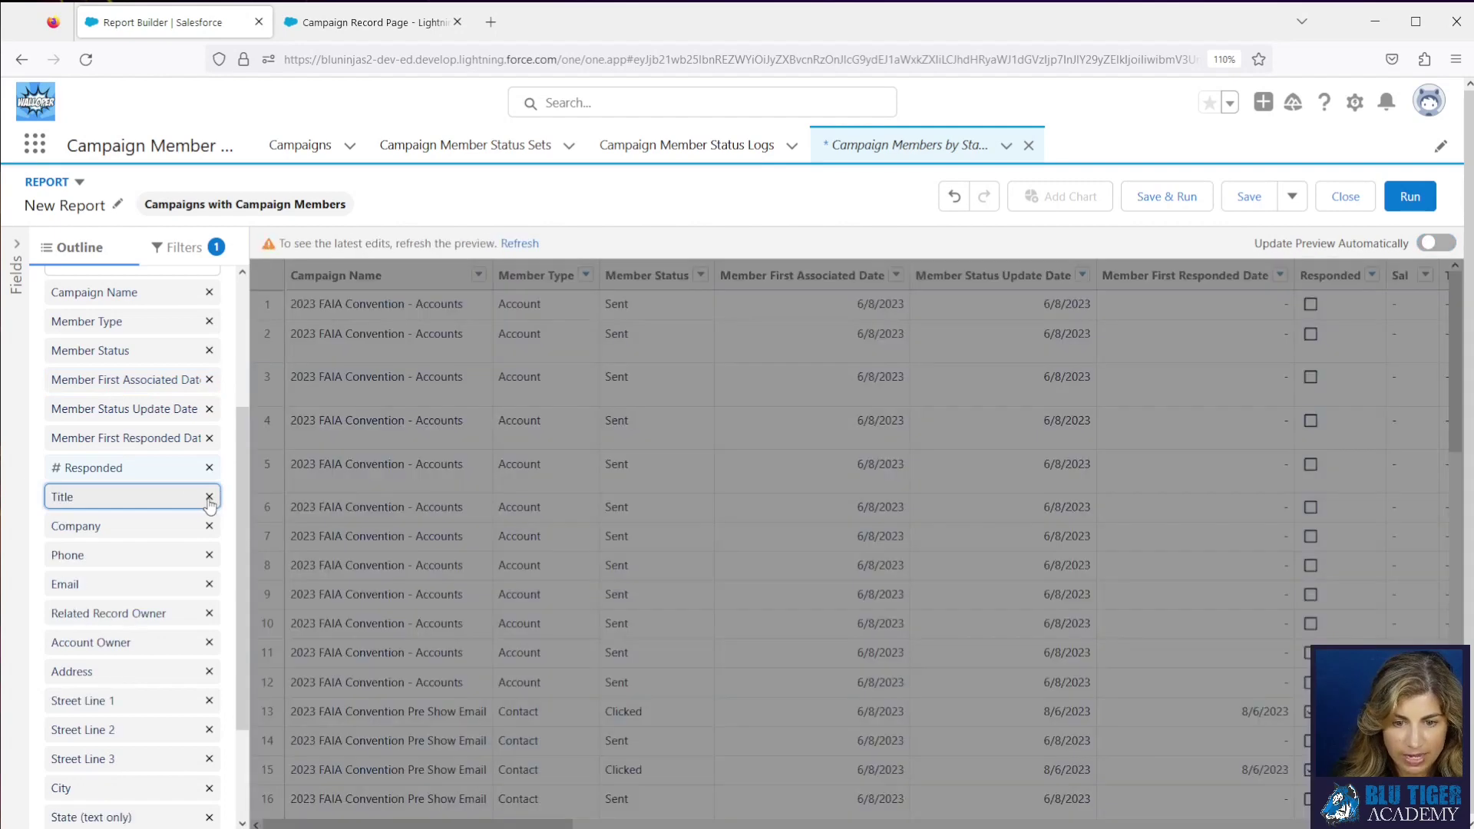
pyautogui.click(209, 559)
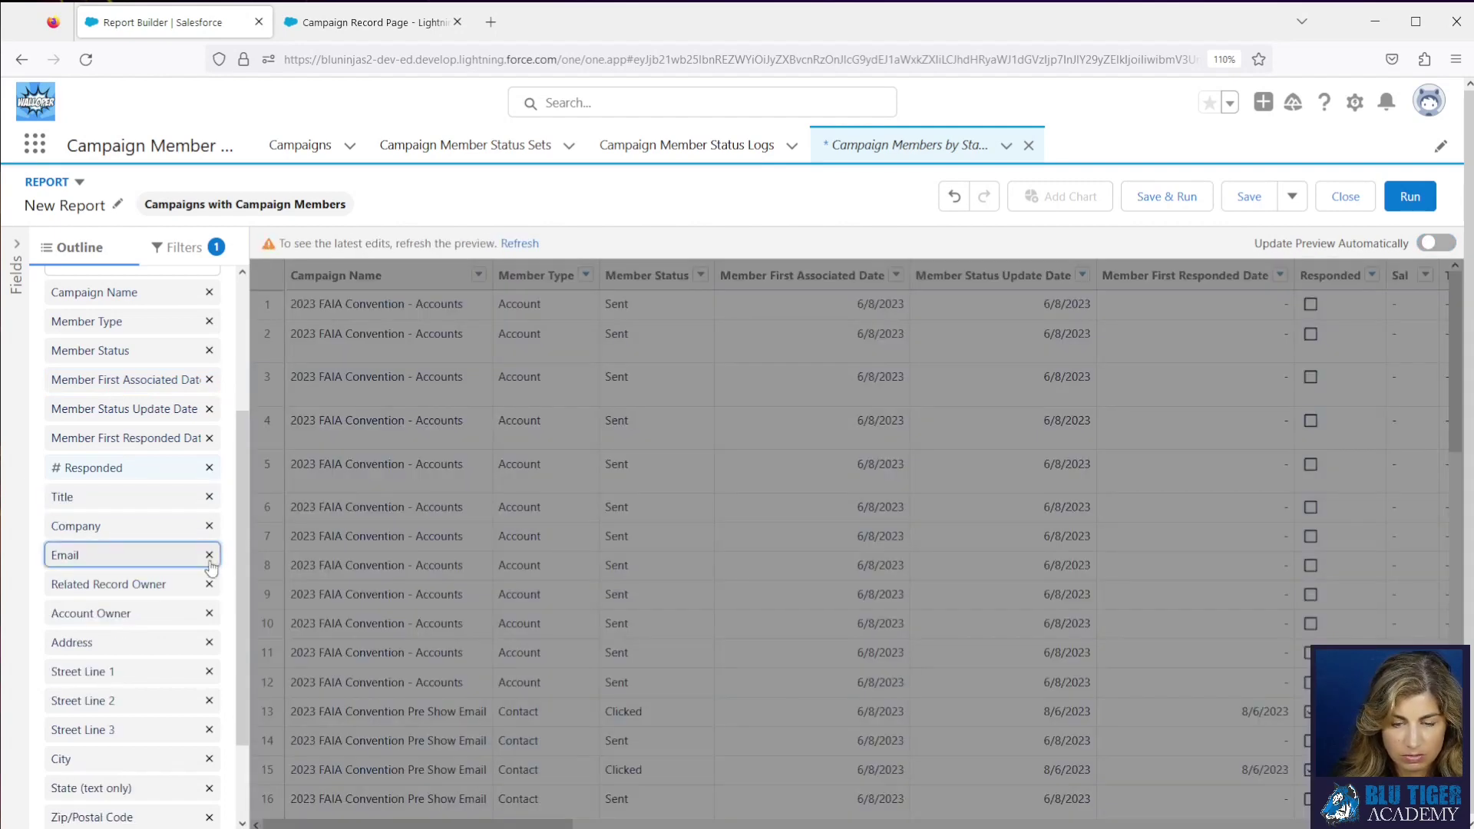
pyautogui.click(209, 555)
# Remove the Account Owner, Address, Street Line 1 to 3, City, State, Zip/Postal Code and Country columns
pyautogui.click(208, 613)
pyautogui.click(209, 613)
pyautogui.click(209, 614)
pyautogui.click(209, 617)
pyautogui.click(209, 652)
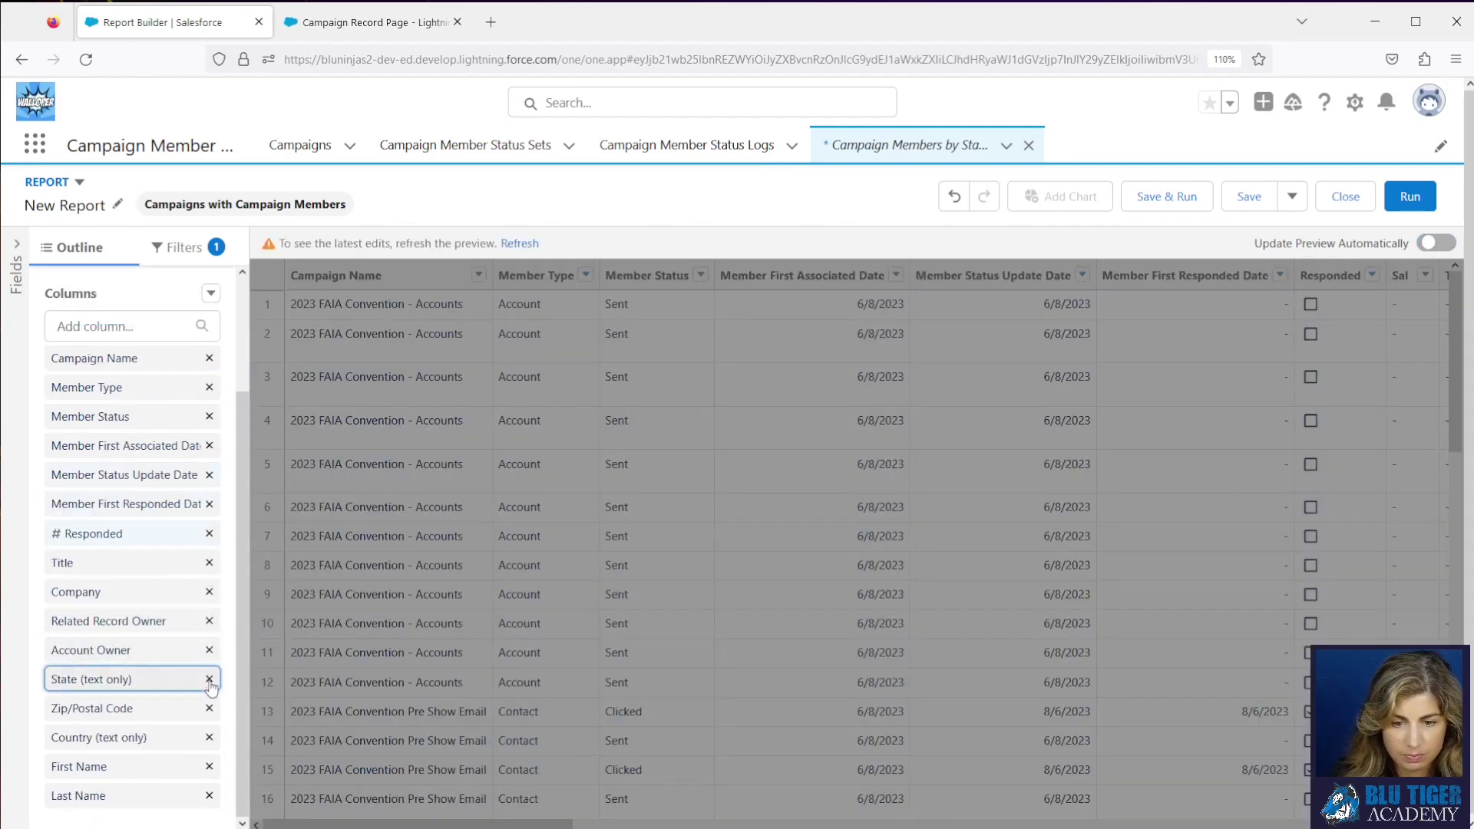
pyautogui.click(209, 681)
pyautogui.click(209, 709)
pyautogui.click(209, 738)
pyautogui.click(209, 738)
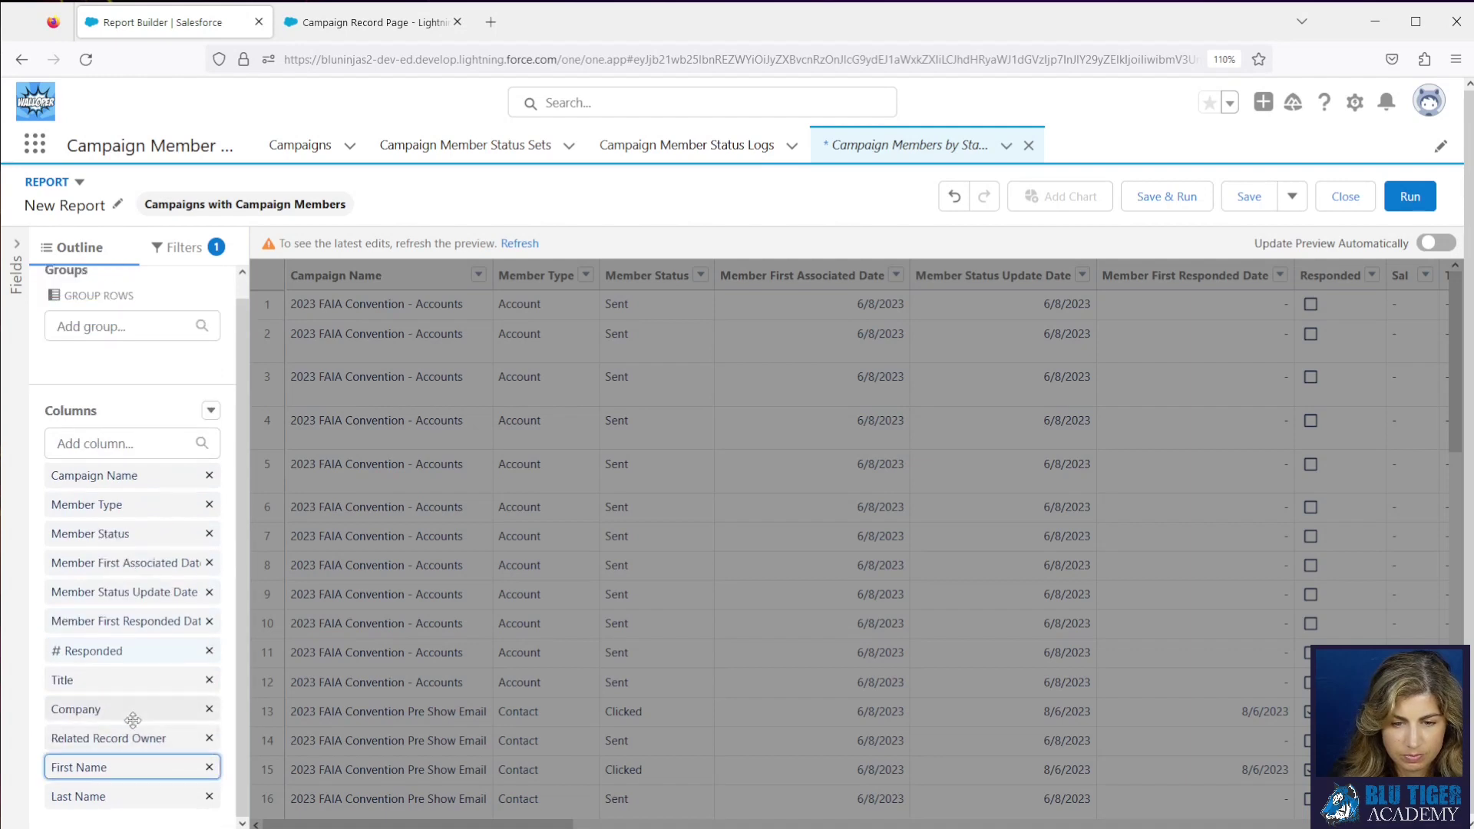
# Place First Name ahead of Title and remove the Responded, Member First Responded Date and Member Status Update Date columns
pyautogui.moveTo(123, 764); pyautogui.dragTo(124, 680)
pyautogui.click(209, 672)
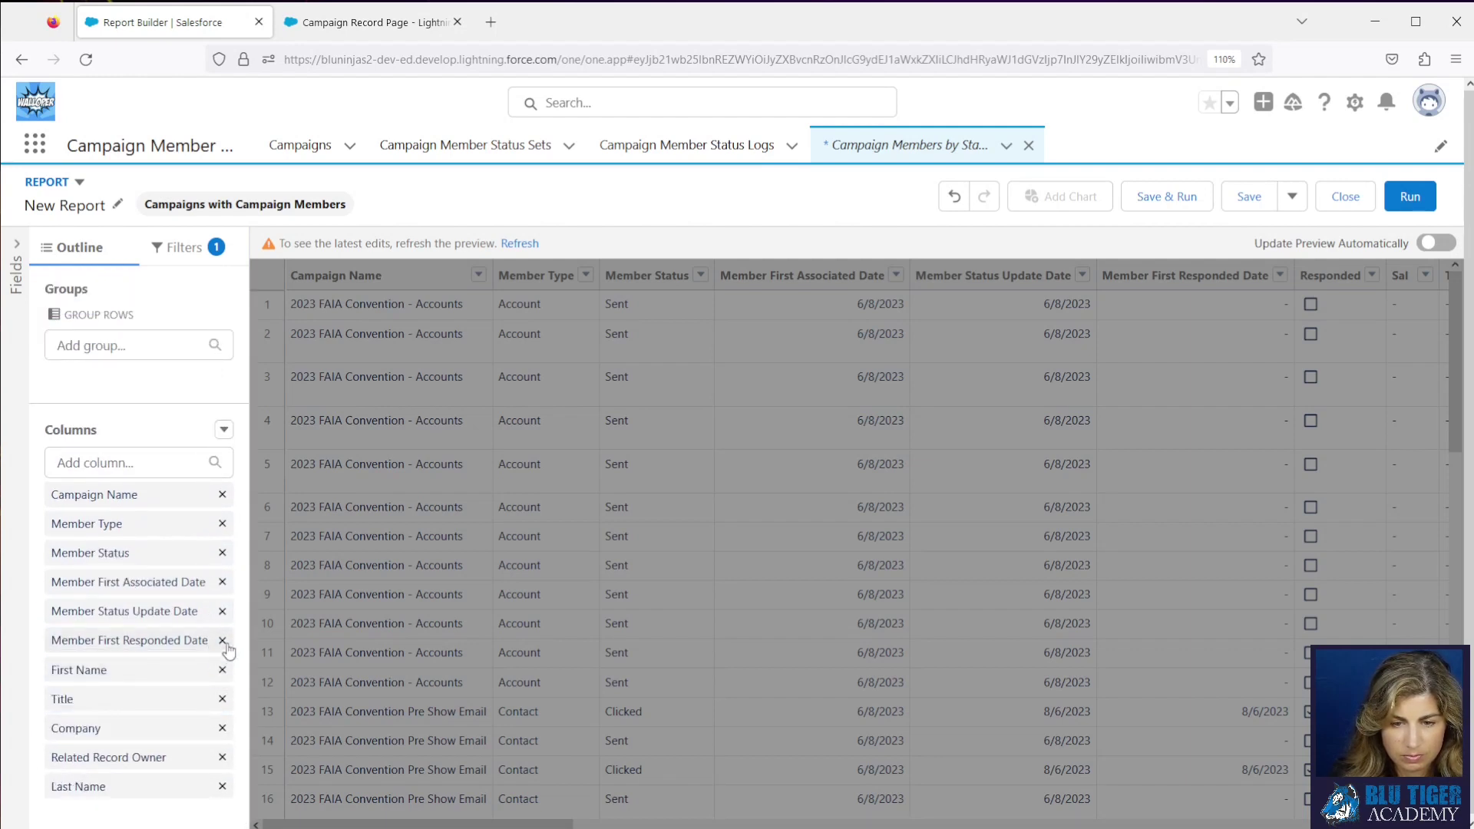
pyautogui.click(222, 641)
pyautogui.click(222, 612)
# Group the report rows by Member Status and order the columns as Company, First Name, Last Name, Title
pyautogui.moveTo(142, 548); pyautogui.dragTo(142, 376)
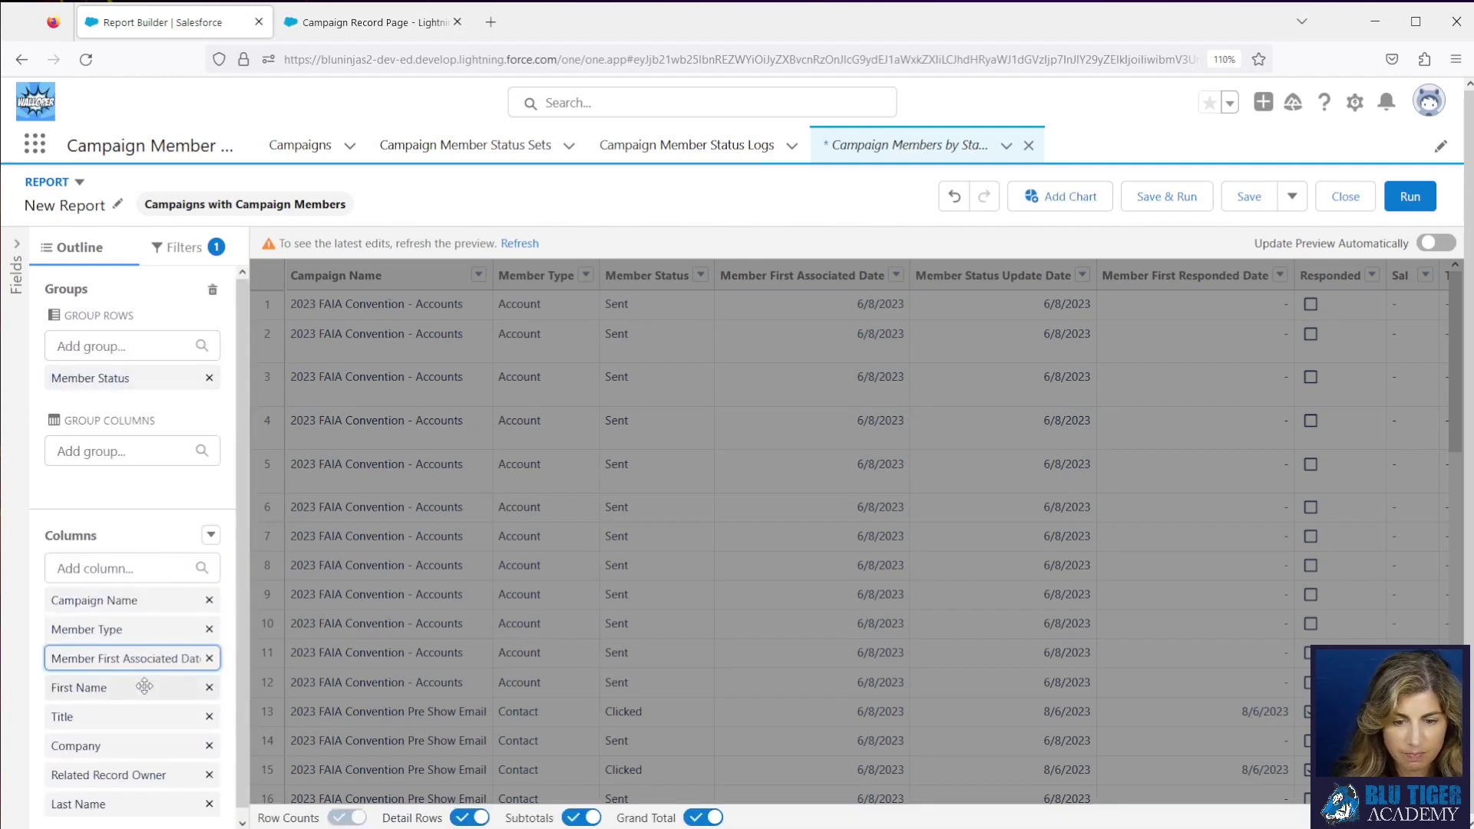
pyautogui.moveTo(115, 804); pyautogui.dragTo(121, 715)
pyautogui.moveTo(115, 775); pyautogui.dragTo(126, 687)
# Set the Show Me filter to All campaigns and turn automatic preview updates back on
pyautogui.click(184, 250)
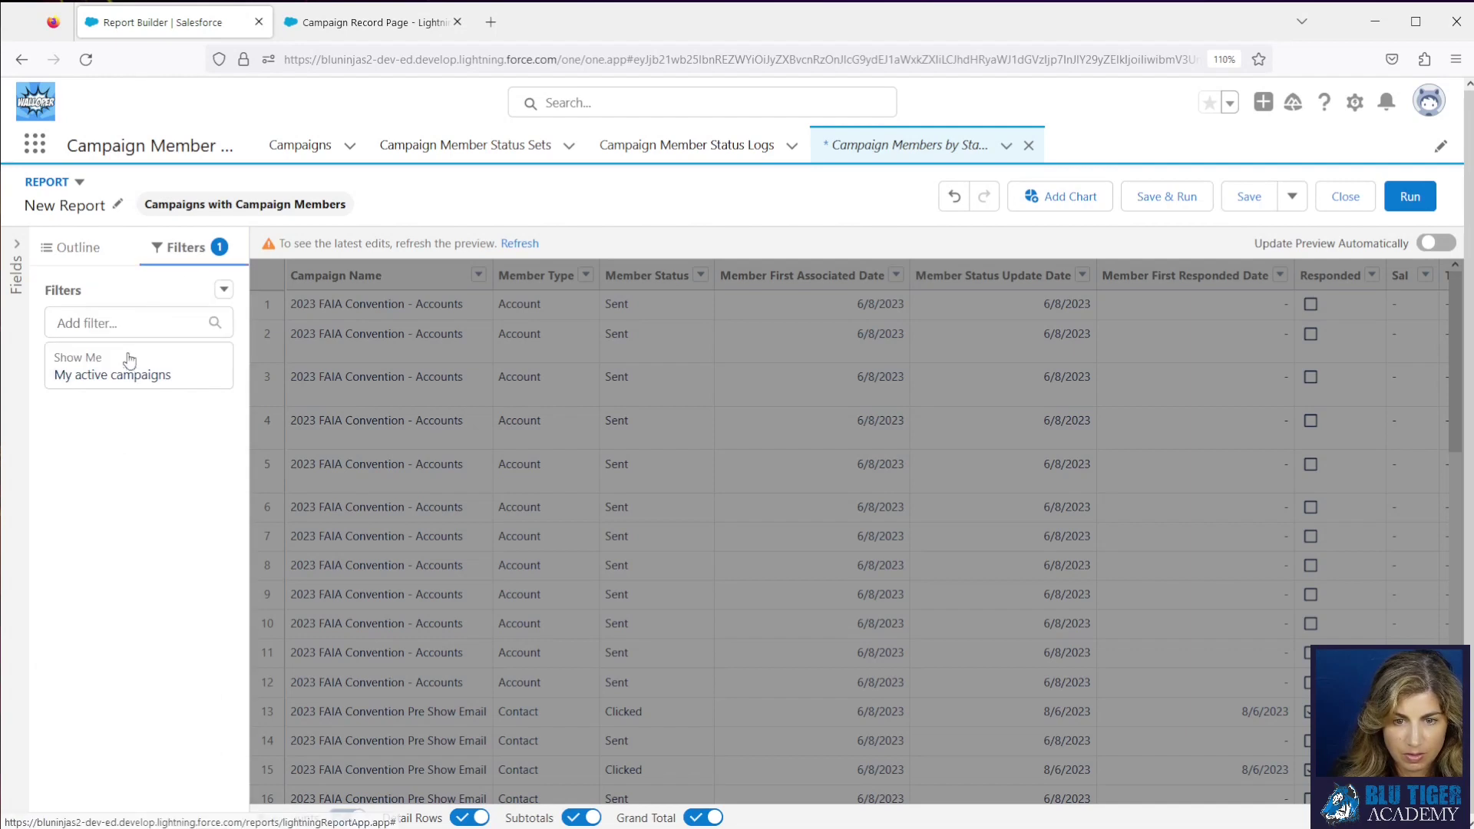
pyautogui.click(129, 359)
pyautogui.click(378, 375)
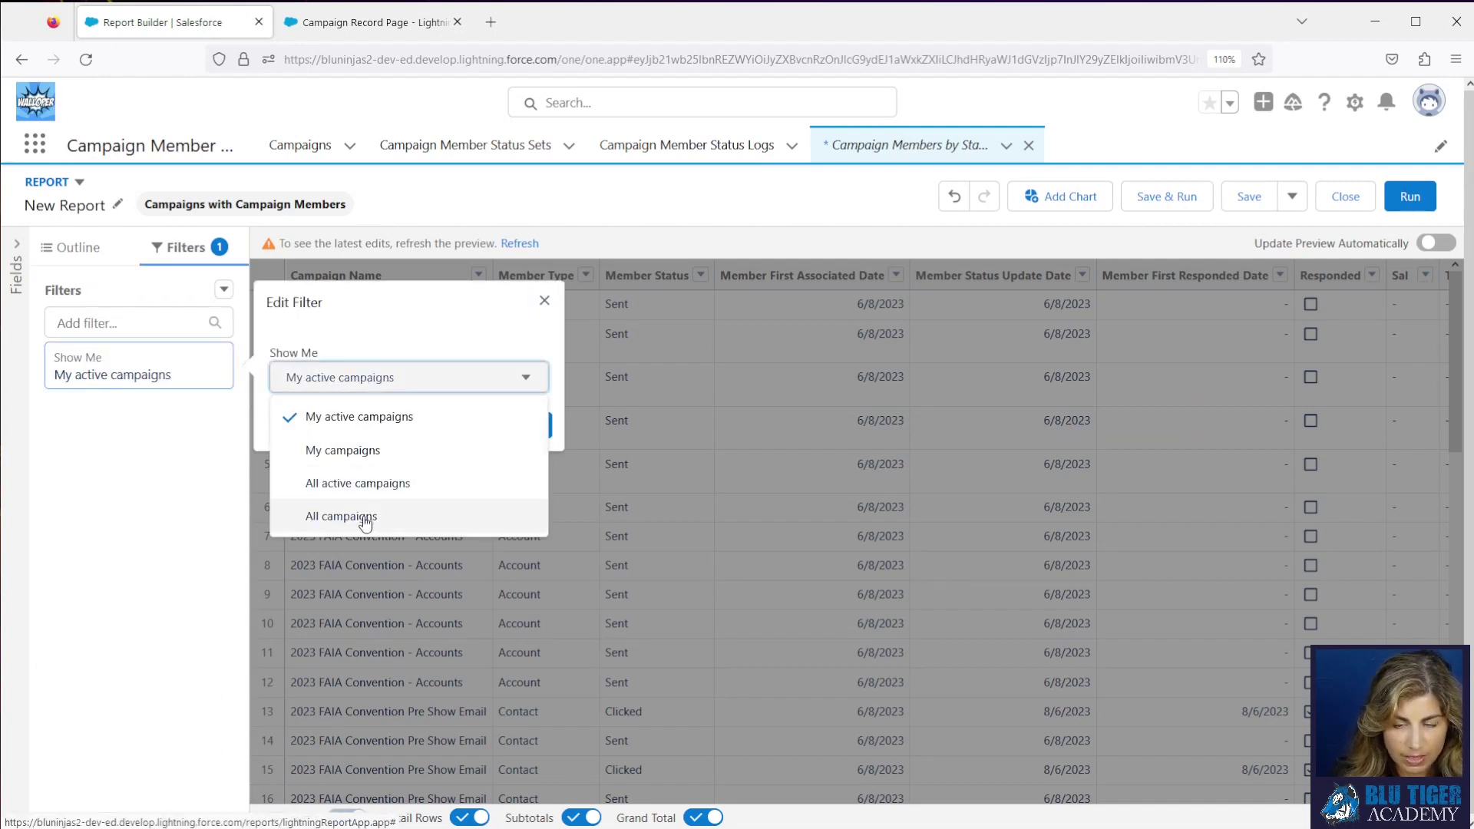
pyautogui.click(366, 518)
pyautogui.click(528, 425)
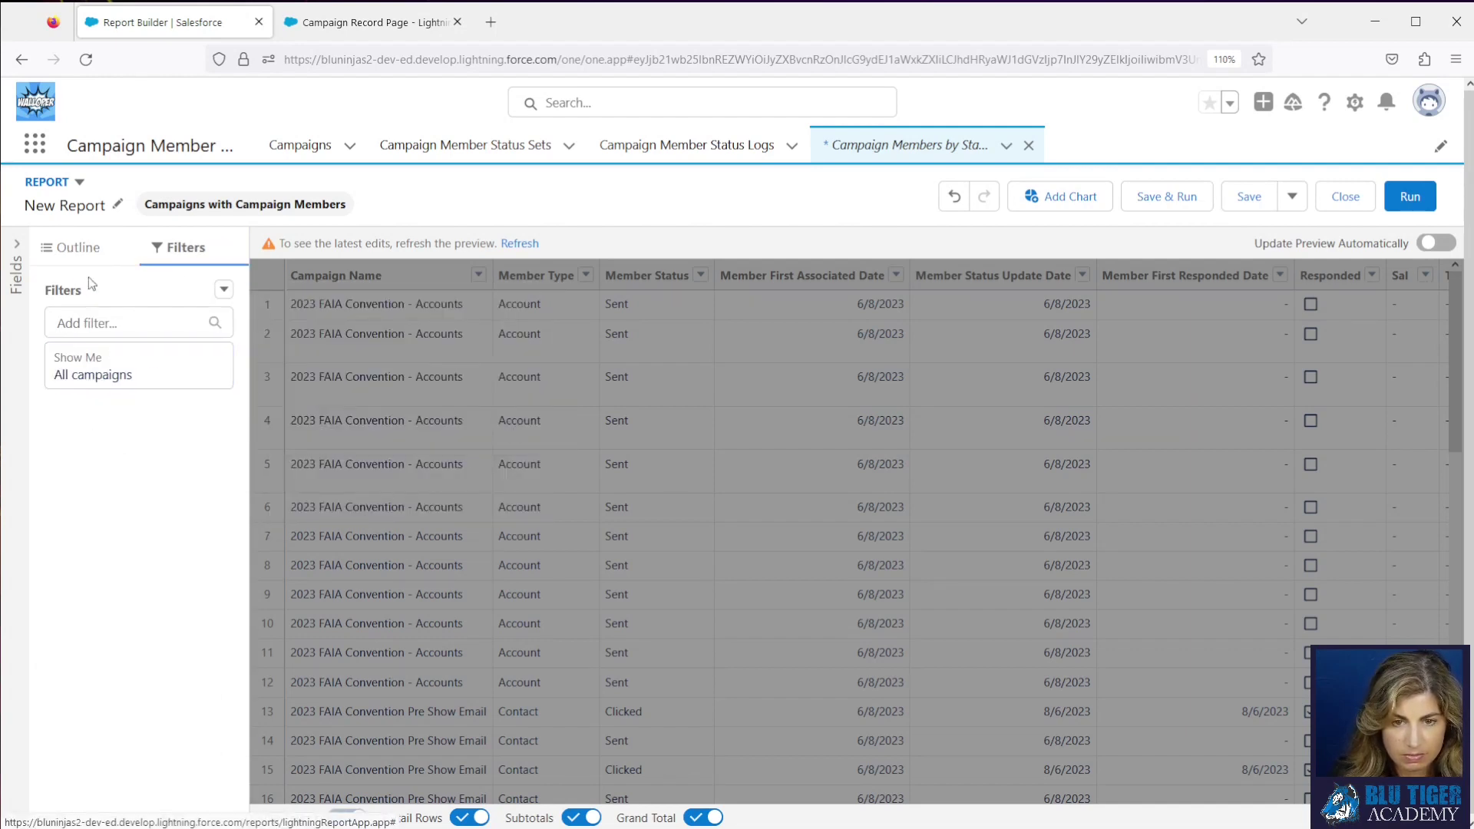
pyautogui.click(1436, 243)
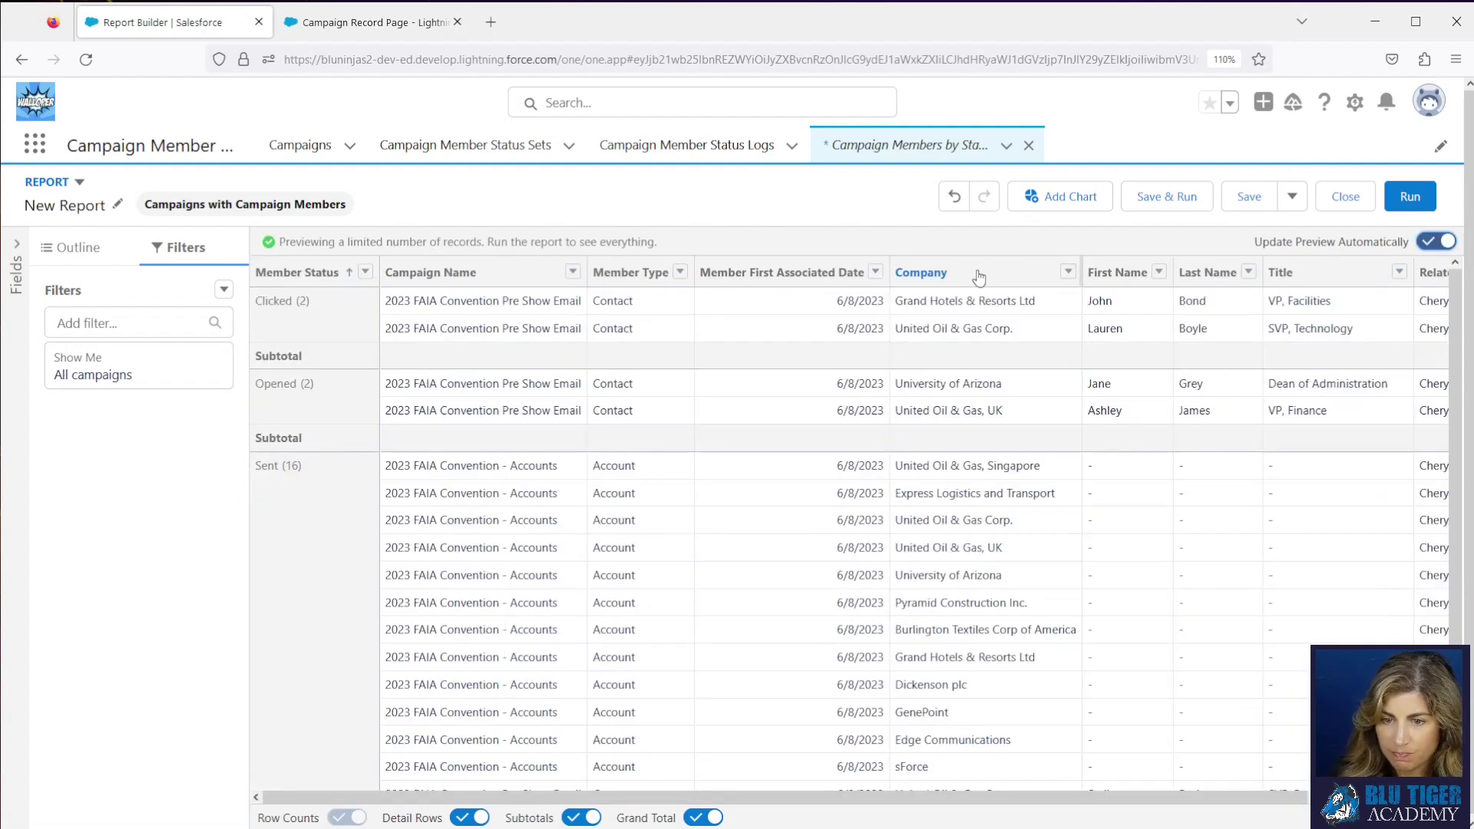
# Add a bar chart of record count by member status to the report and show its values
pyautogui.click(1047, 200)
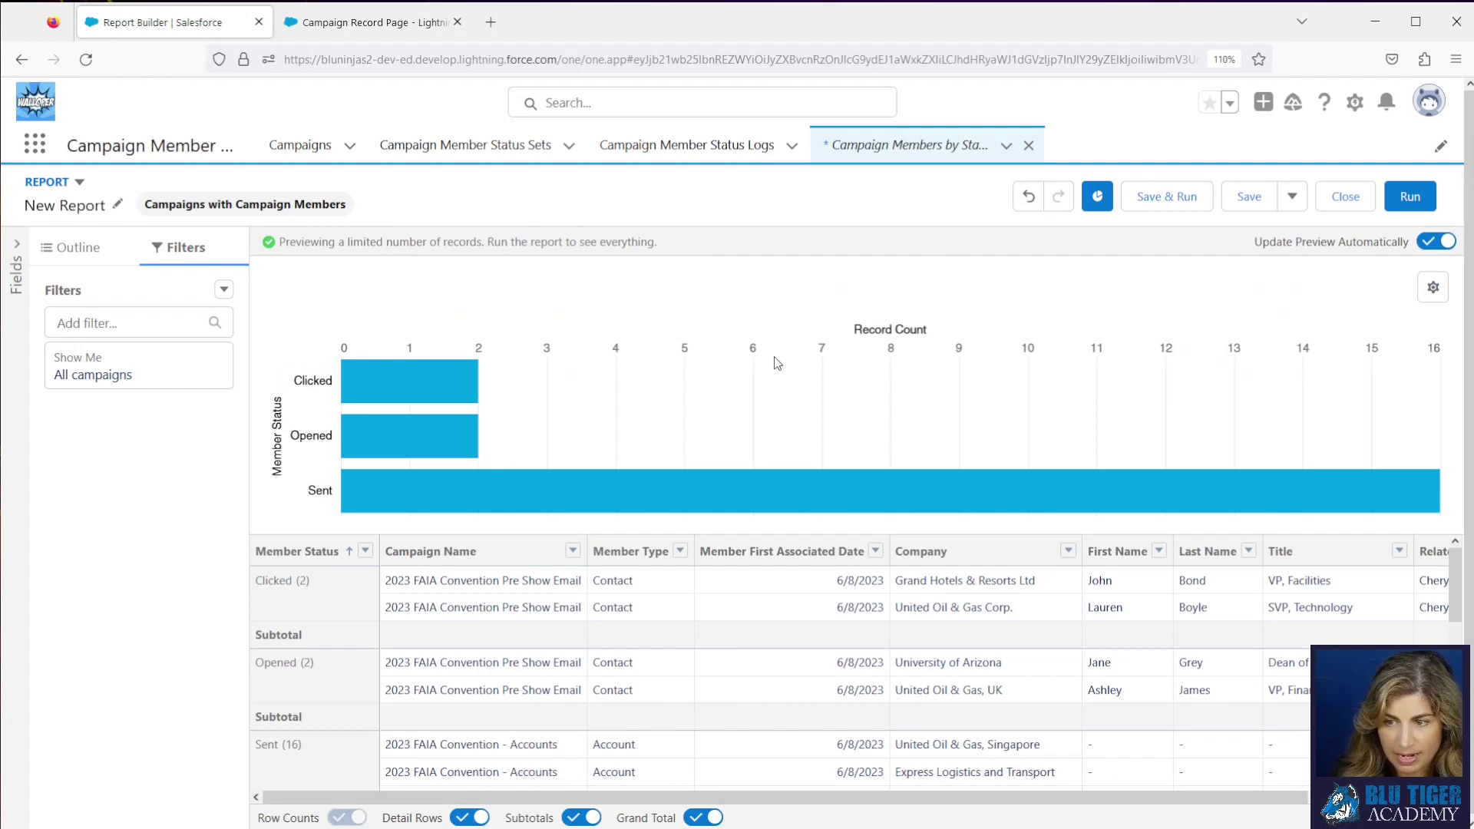
pyautogui.click(1433, 289)
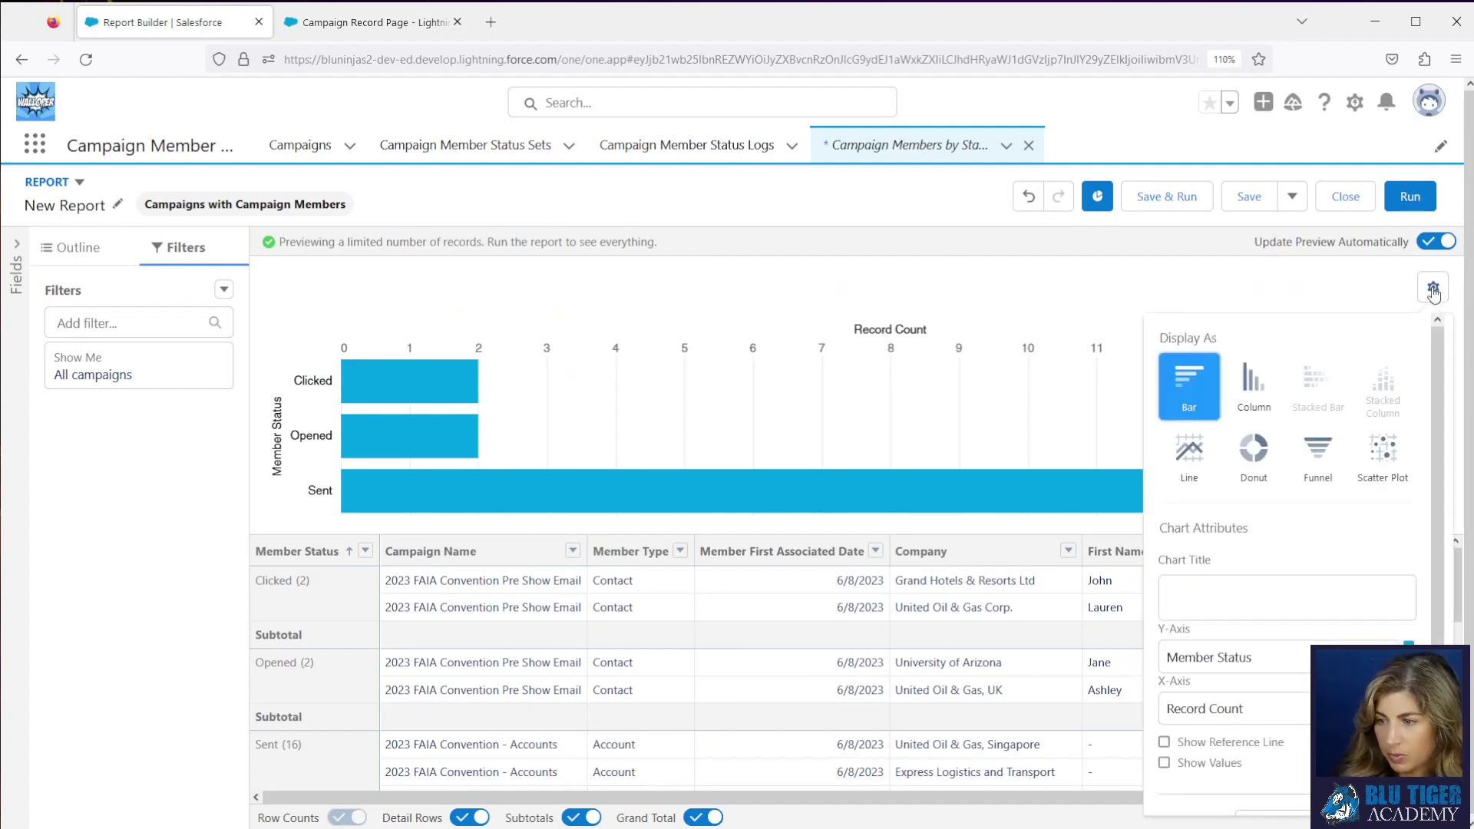
pyautogui.scroll(-1, 1240, 722)
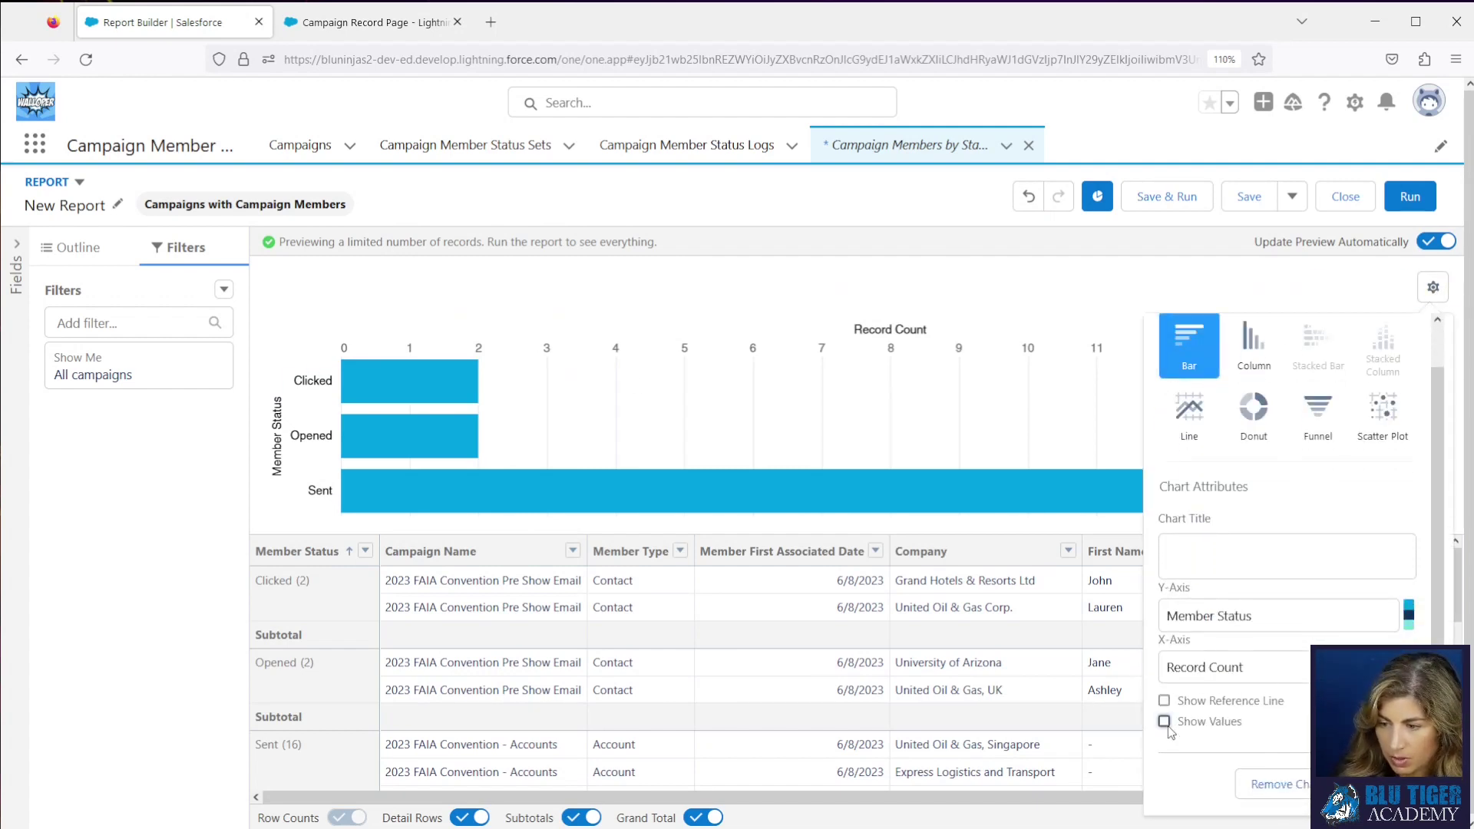
pyautogui.click(1197, 728)
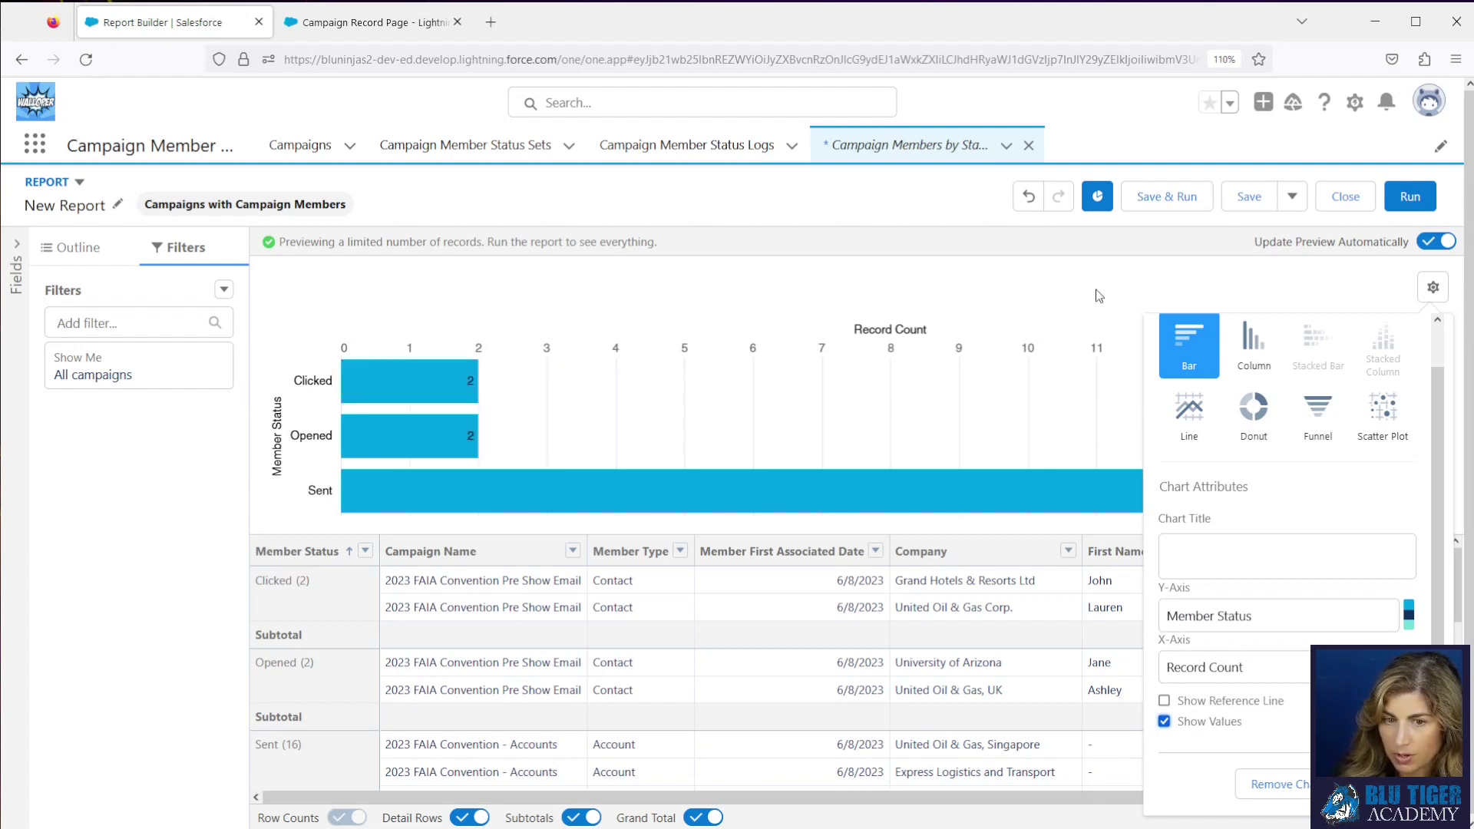
# Save and run the report as "Campaign Members by Status" in the Reports for Buttons & Report Charts folder
pyautogui.click(1167, 198)
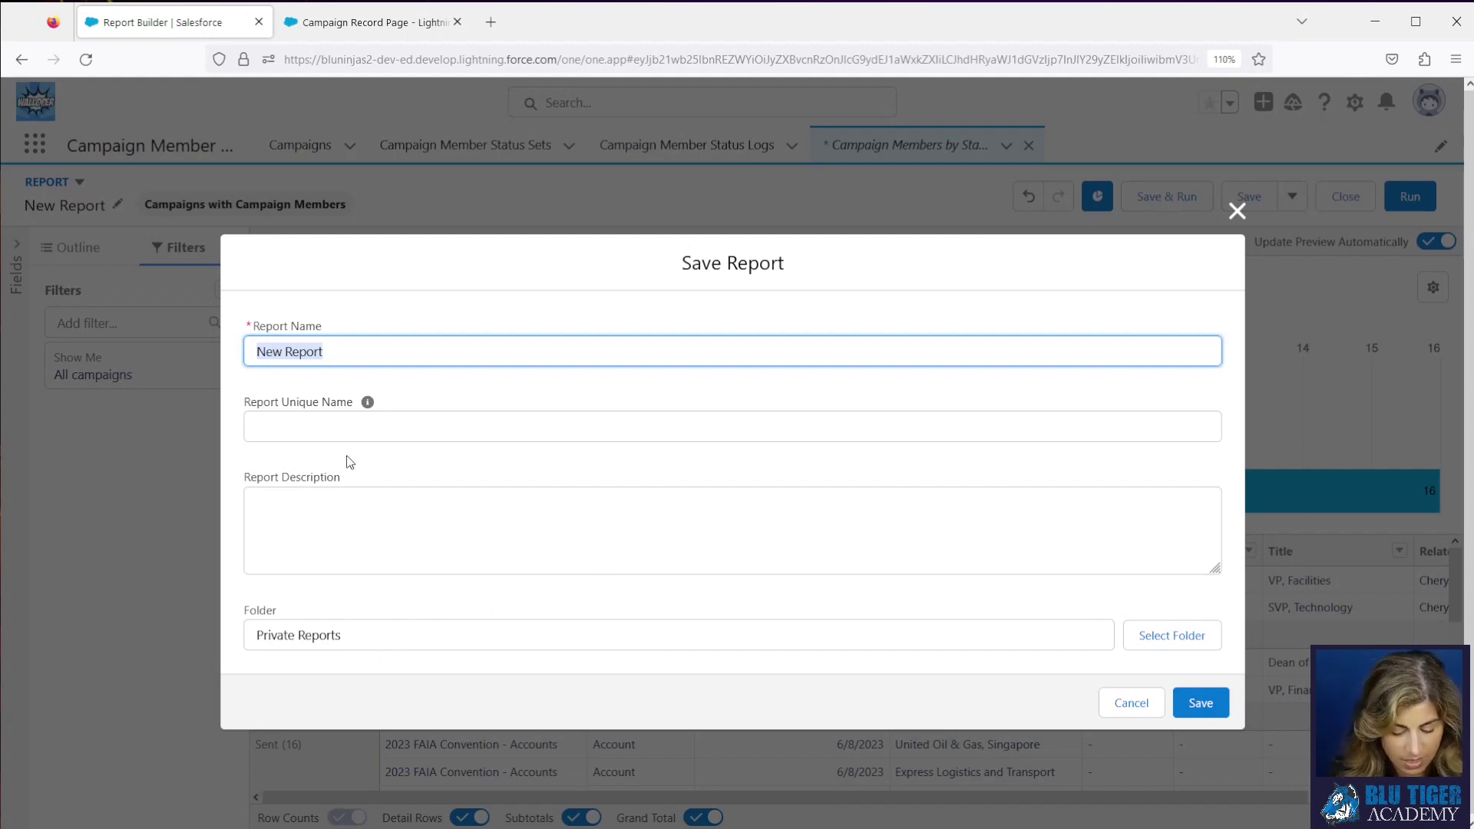
pyautogui.write('Campaign Membe')
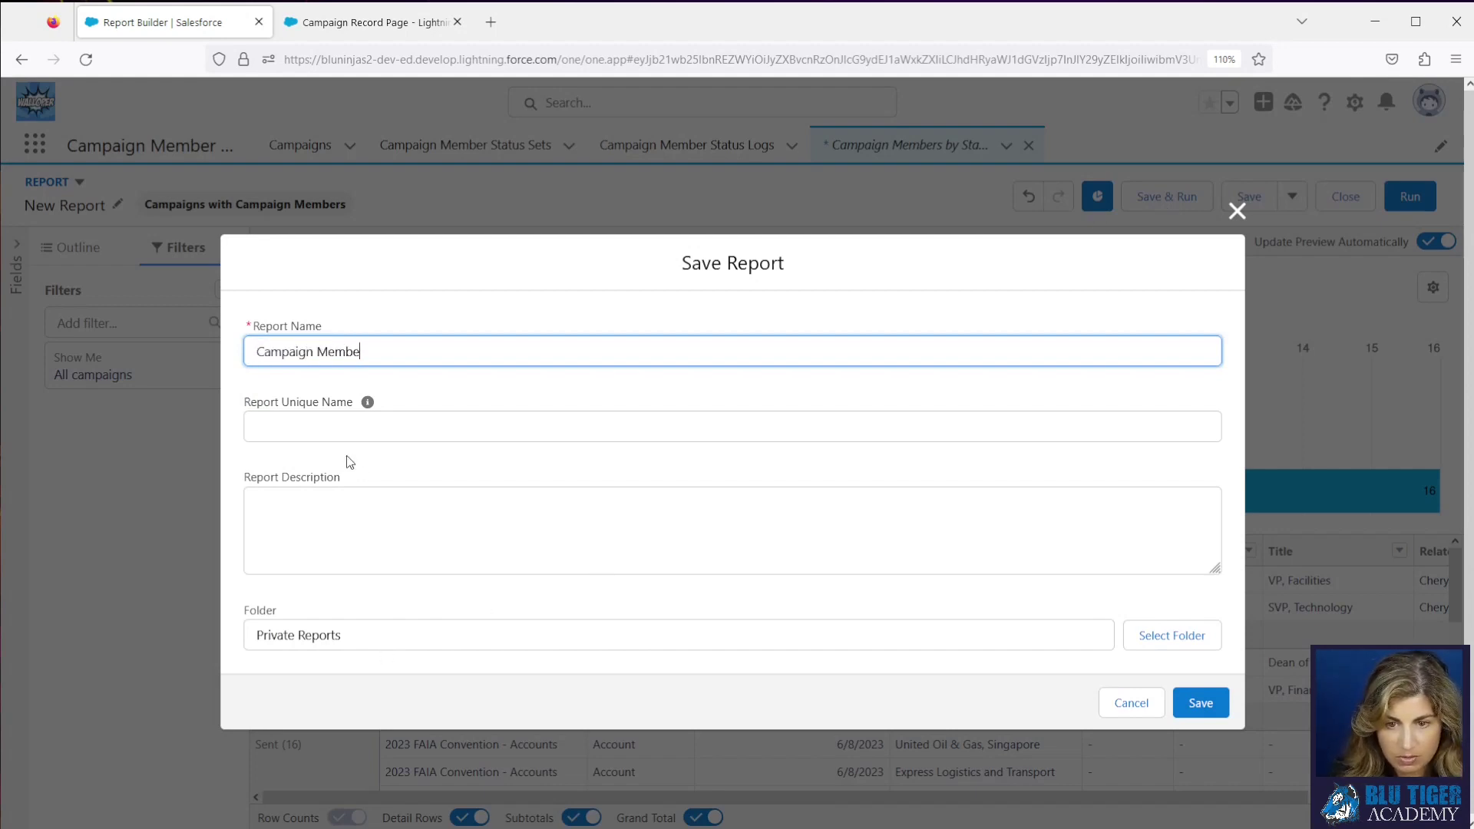
pyautogui.write('rs by Status')
pyautogui.press('Tab')
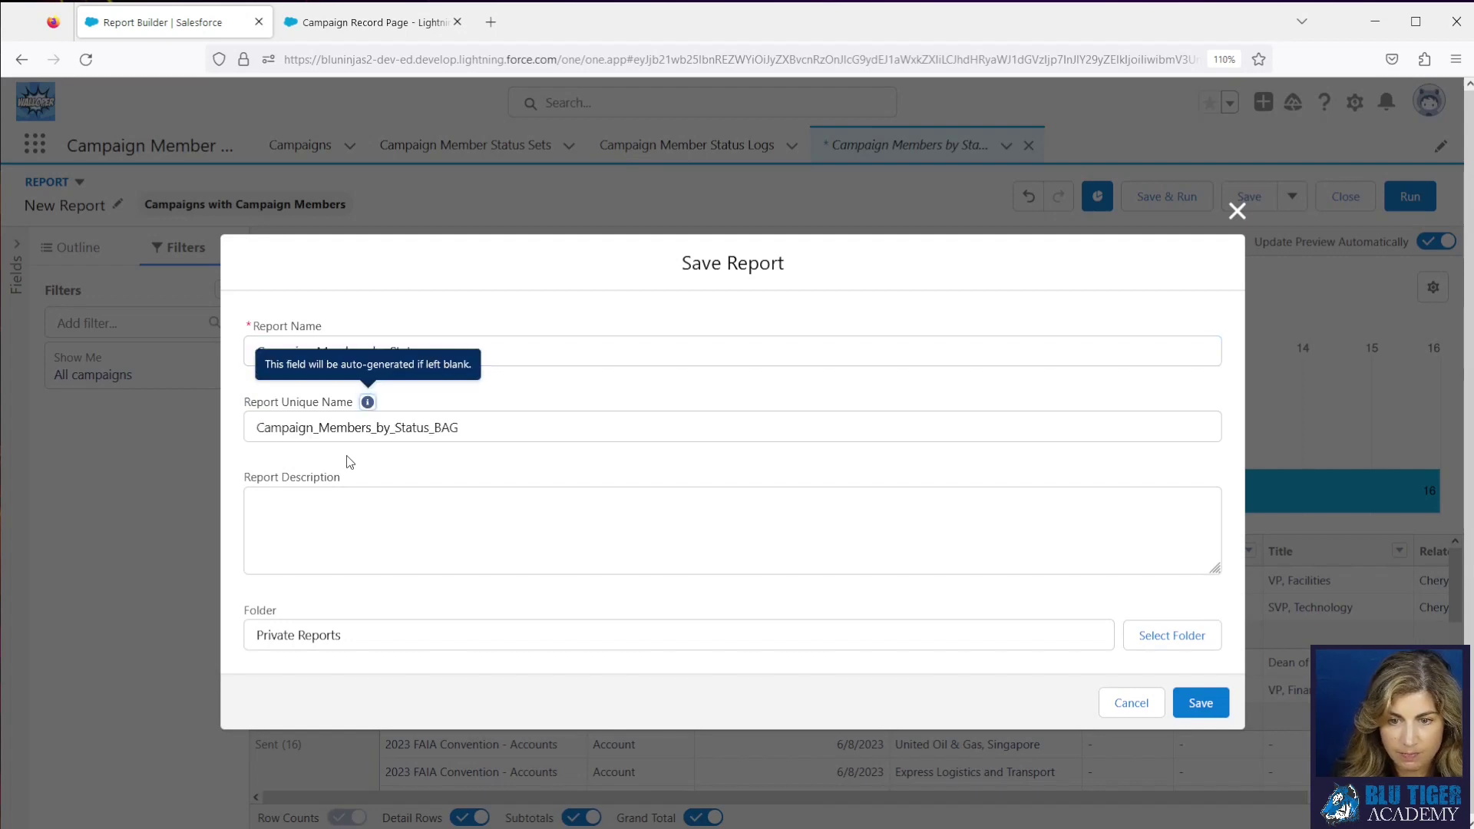
pyautogui.click(1141, 642)
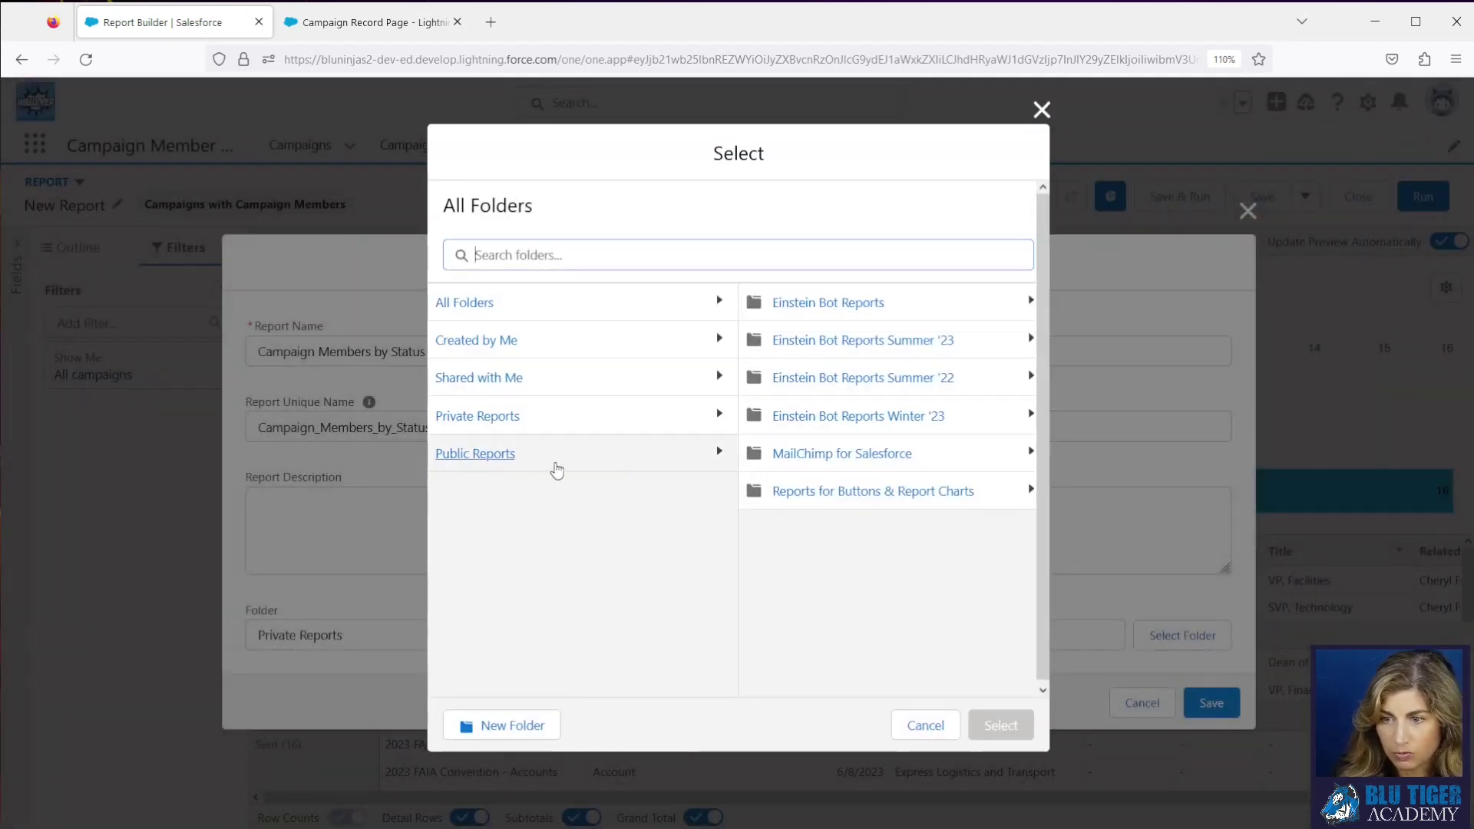
pyautogui.click(843, 493)
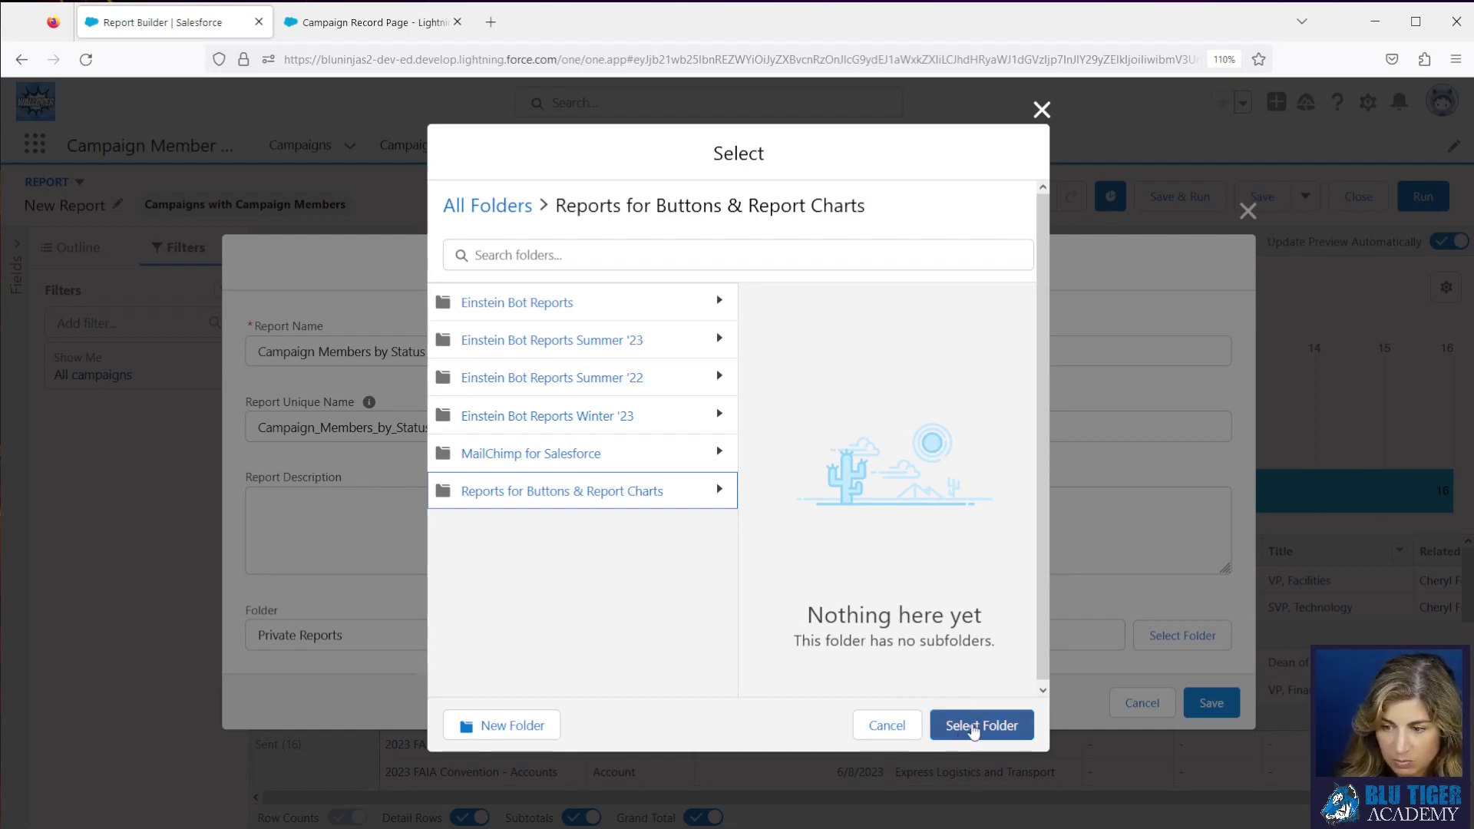
pyautogui.click(971, 725)
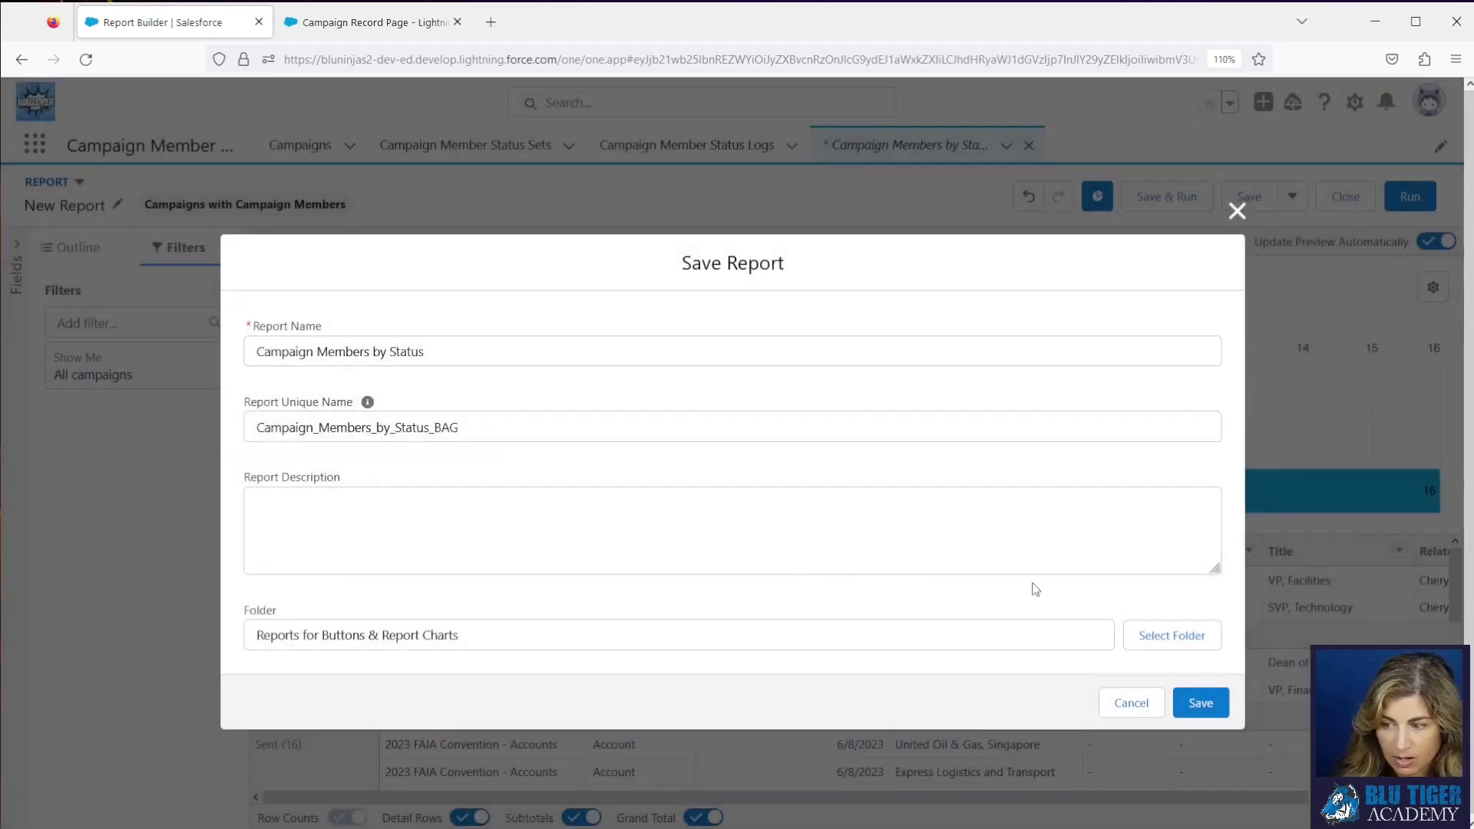
pyautogui.click(1192, 705)
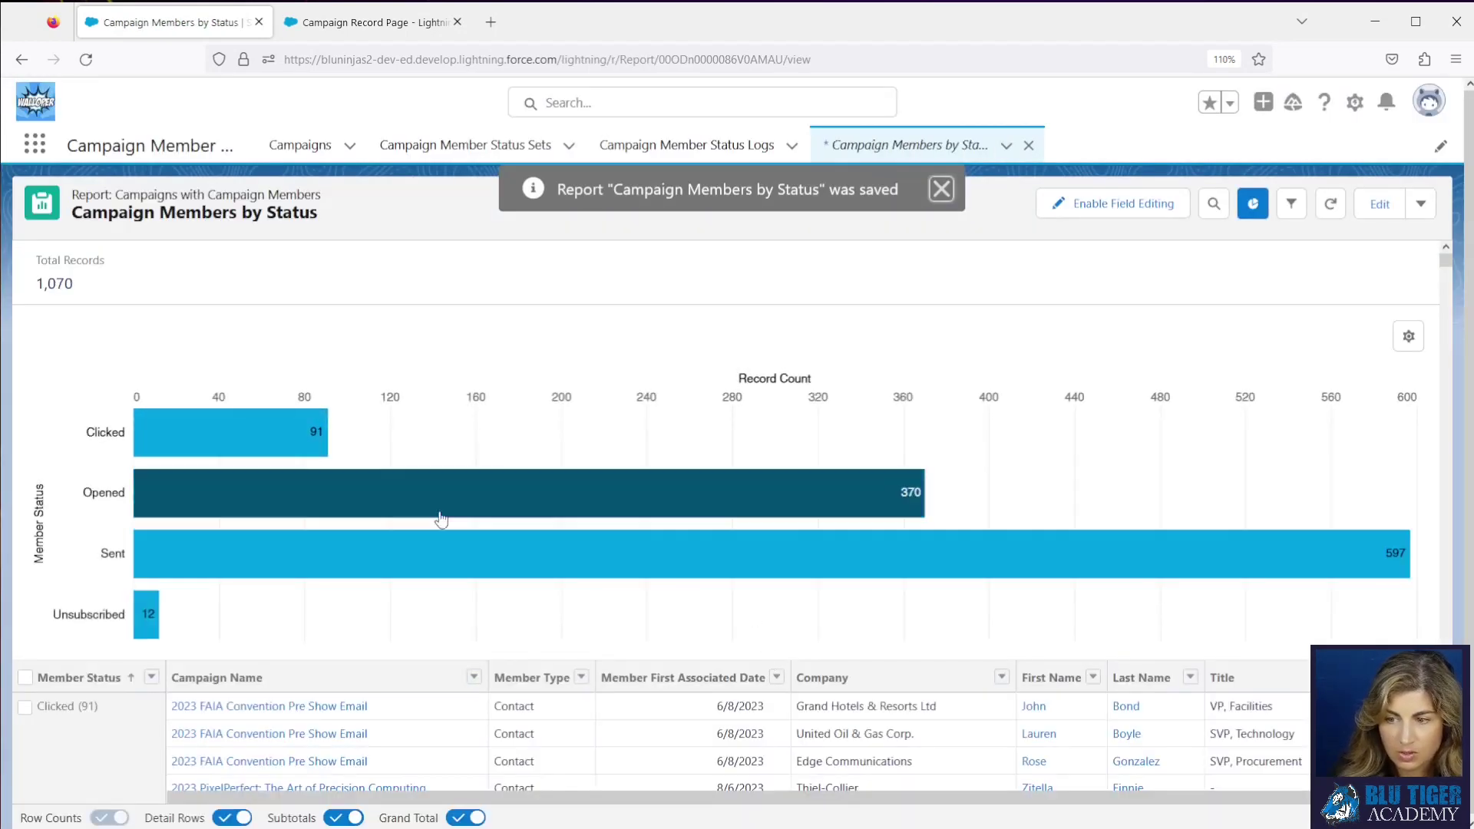
# Add a Campaign Members by Status report chart, filtered by Campaign ID, to the Campaign Record Page's right sidebar and save the page
pyautogui.click(365, 27)
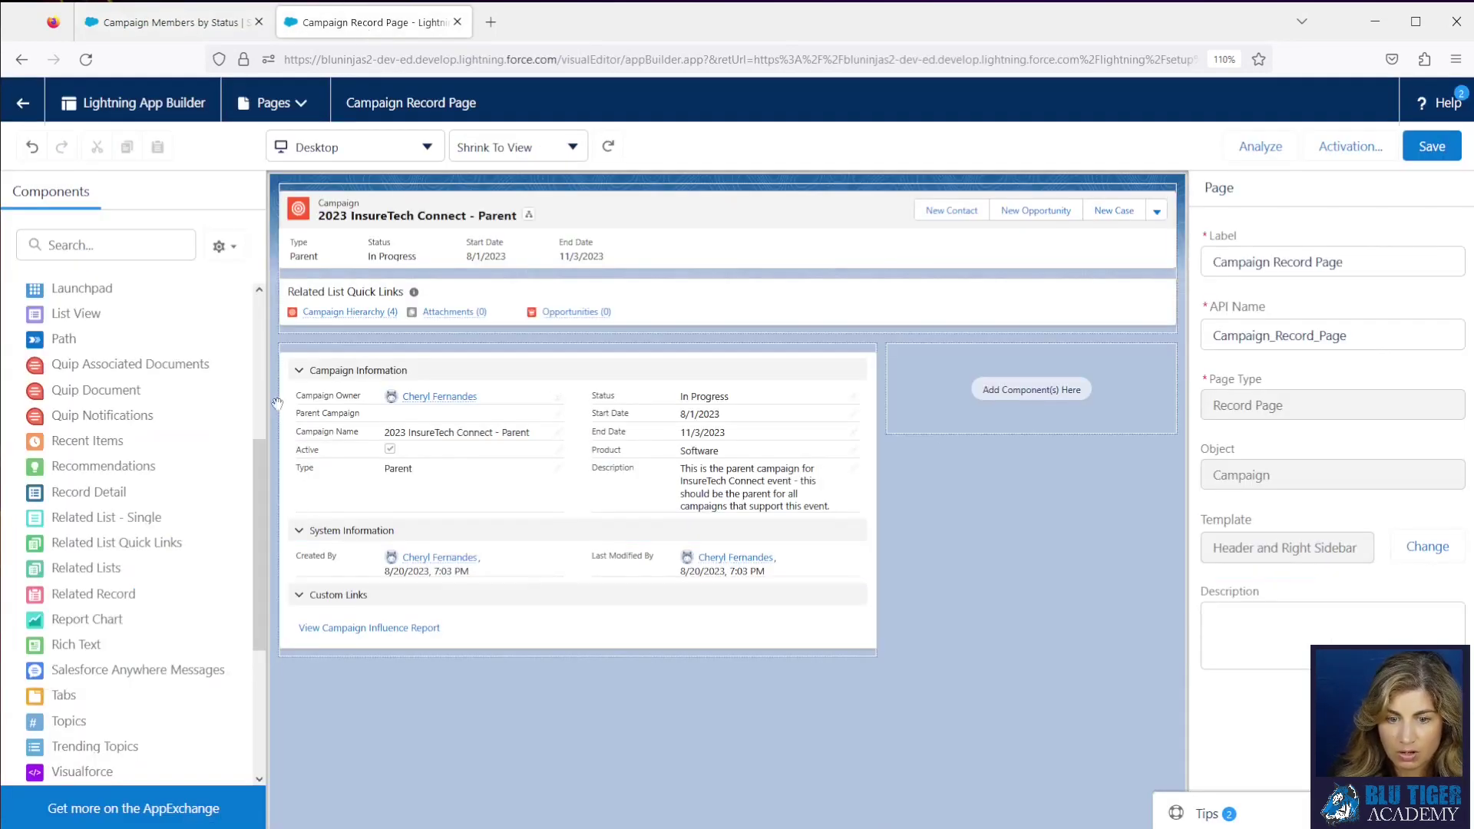
pyautogui.moveTo(149, 619); pyautogui.dragTo(925, 353)
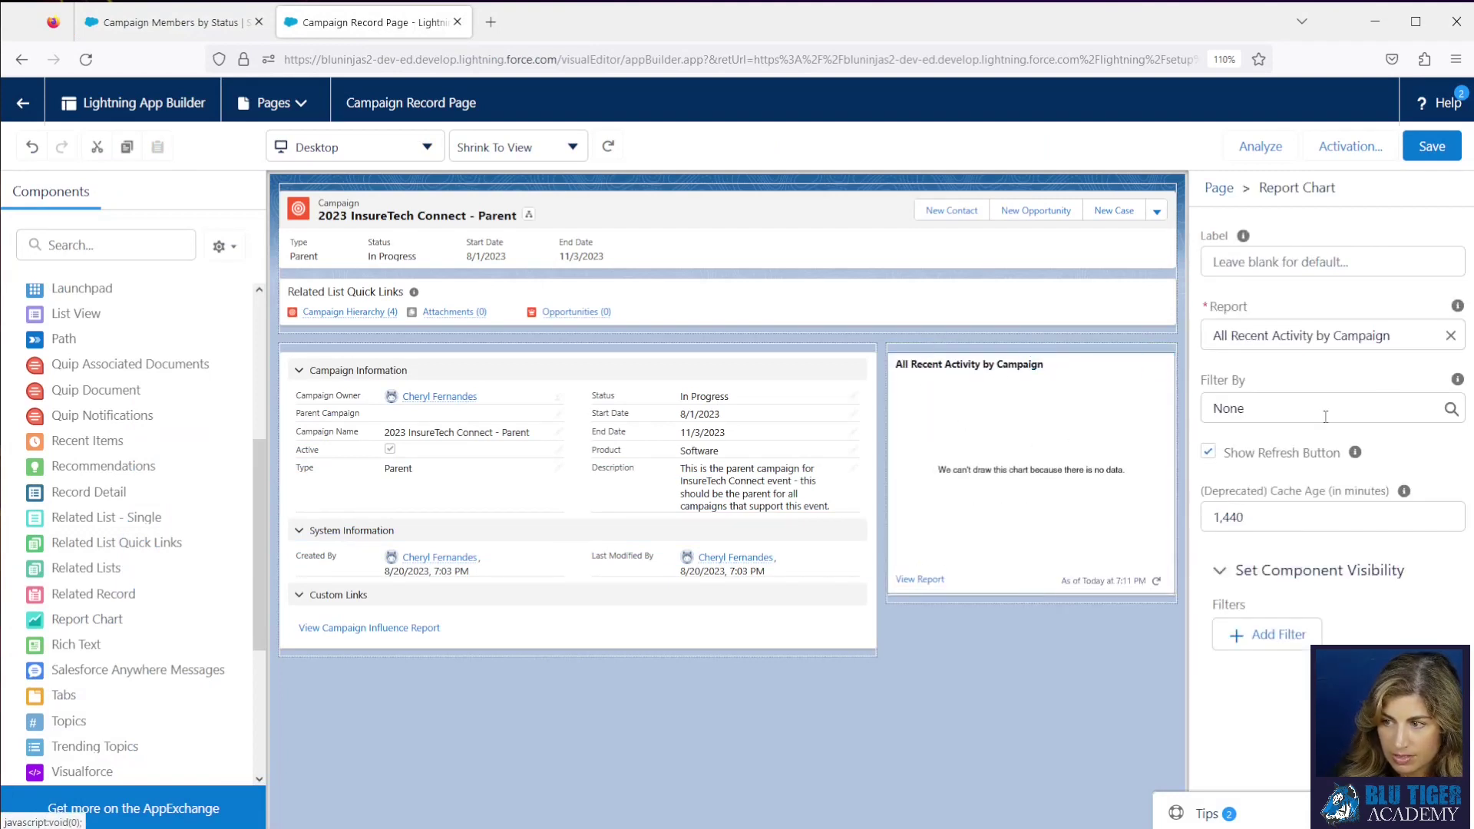
pyautogui.click(1452, 340)
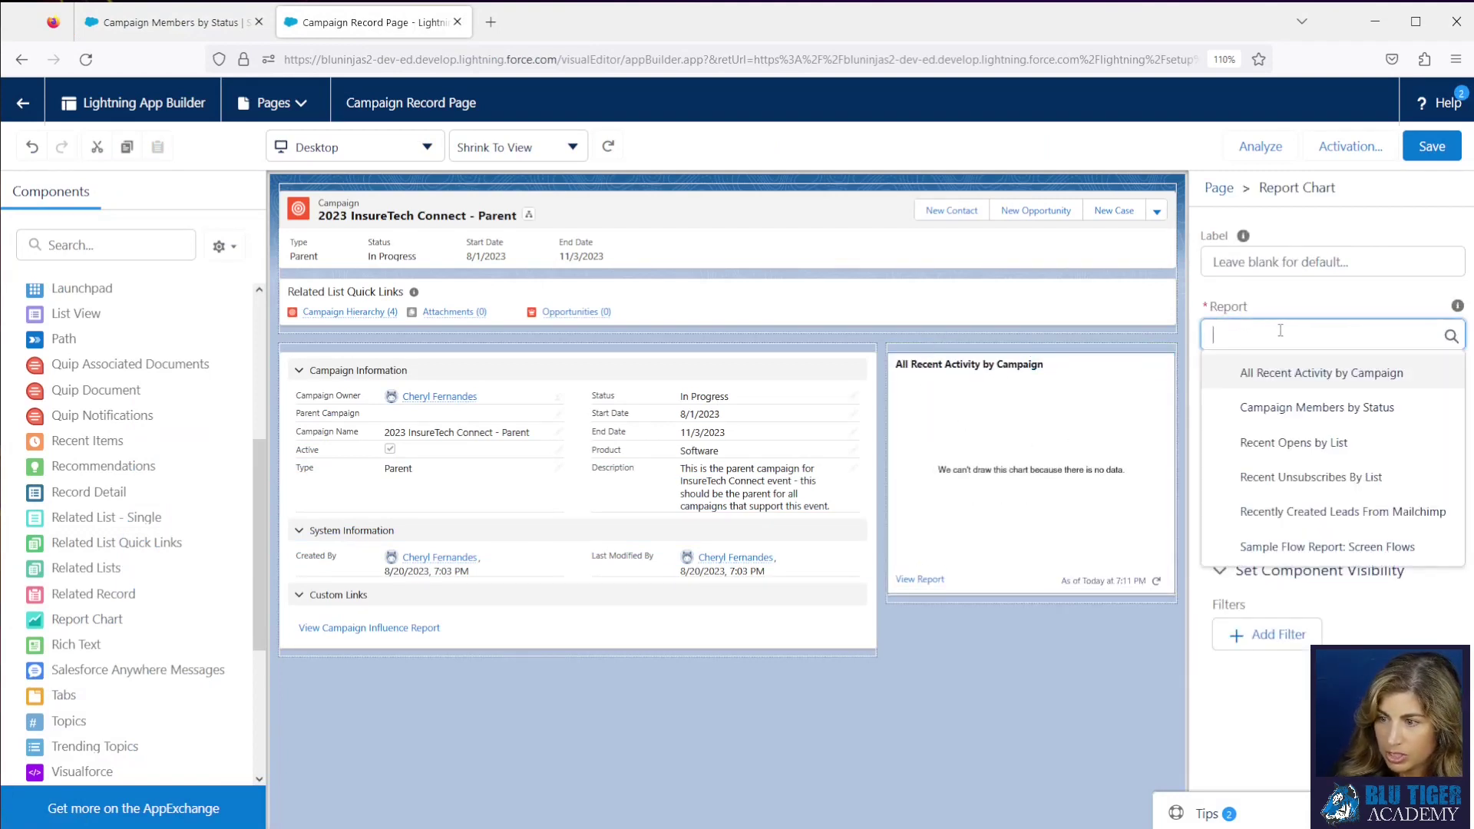
pyautogui.click(1266, 407)
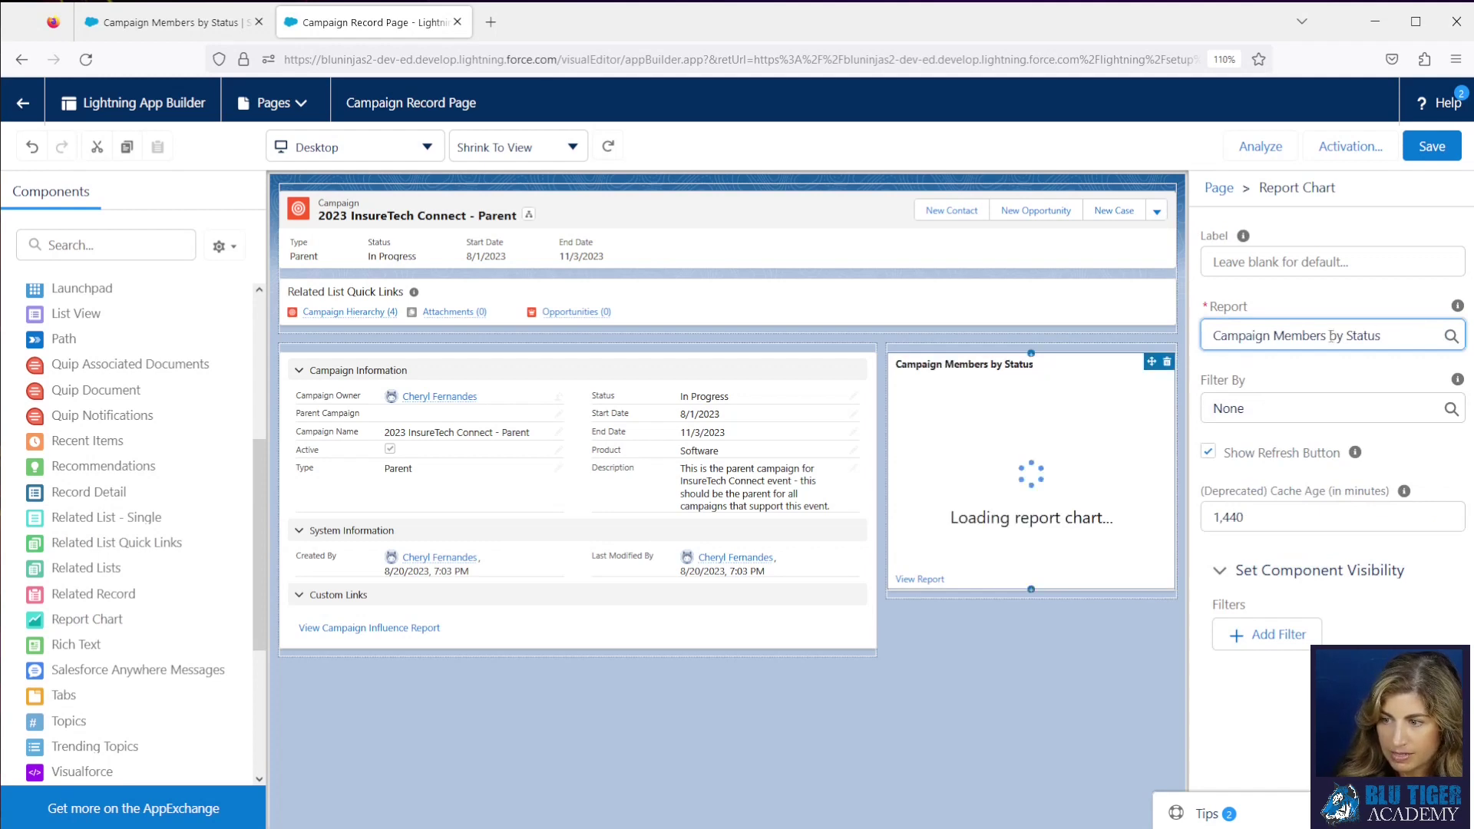
pyautogui.click(1290, 409)
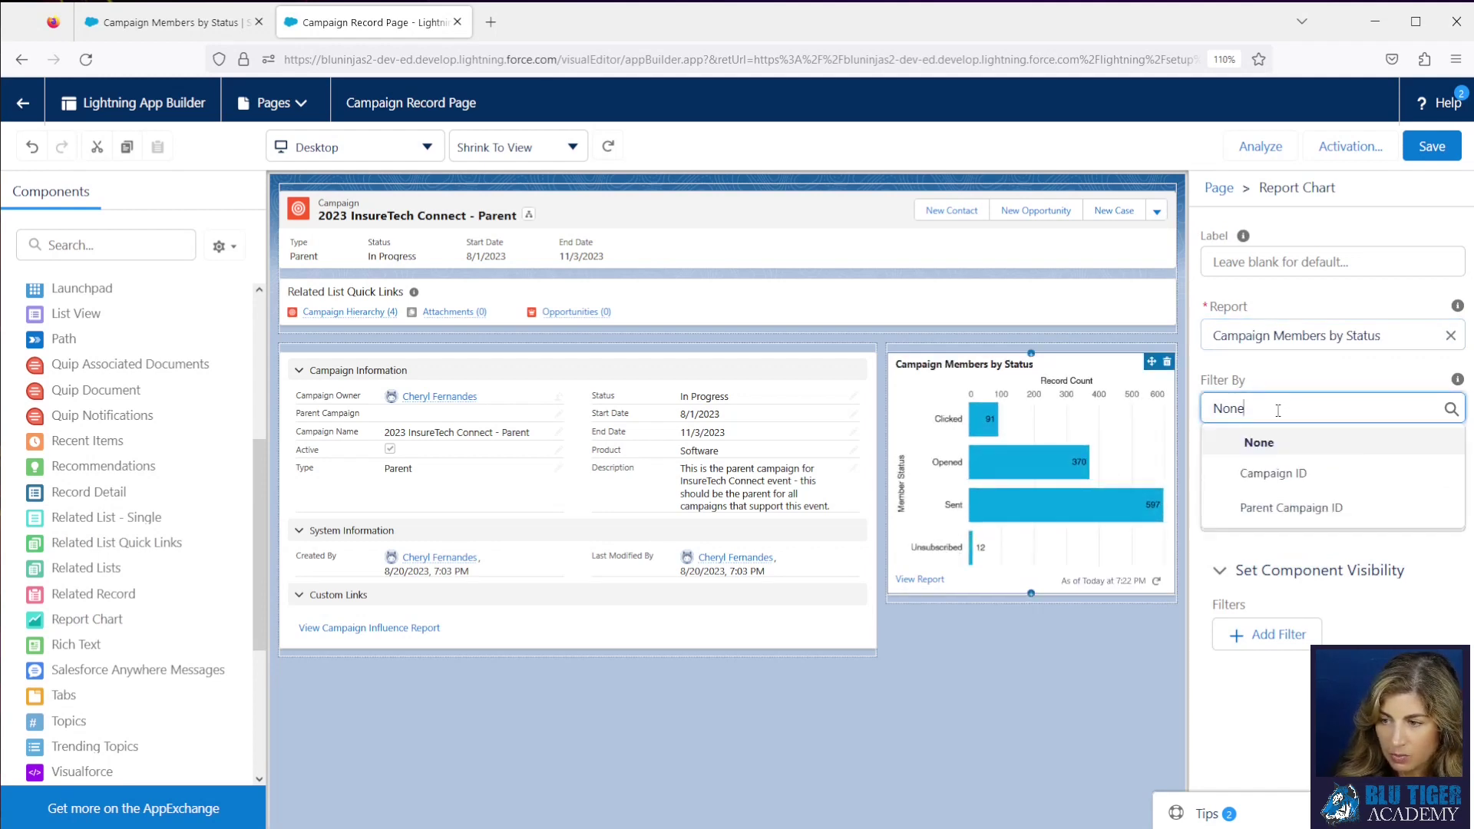
pyautogui.click(1280, 476)
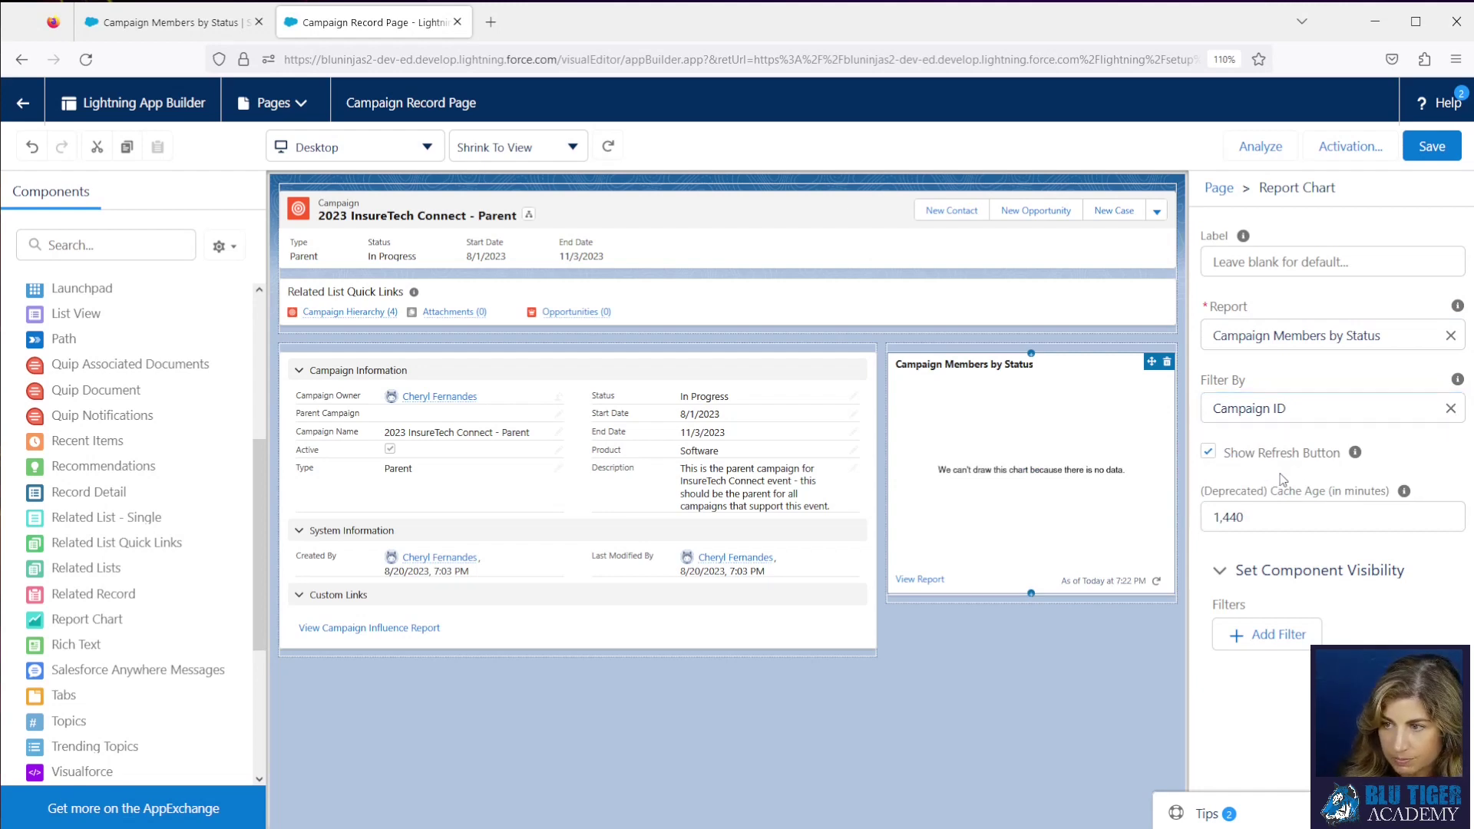
pyautogui.click(1421, 154)
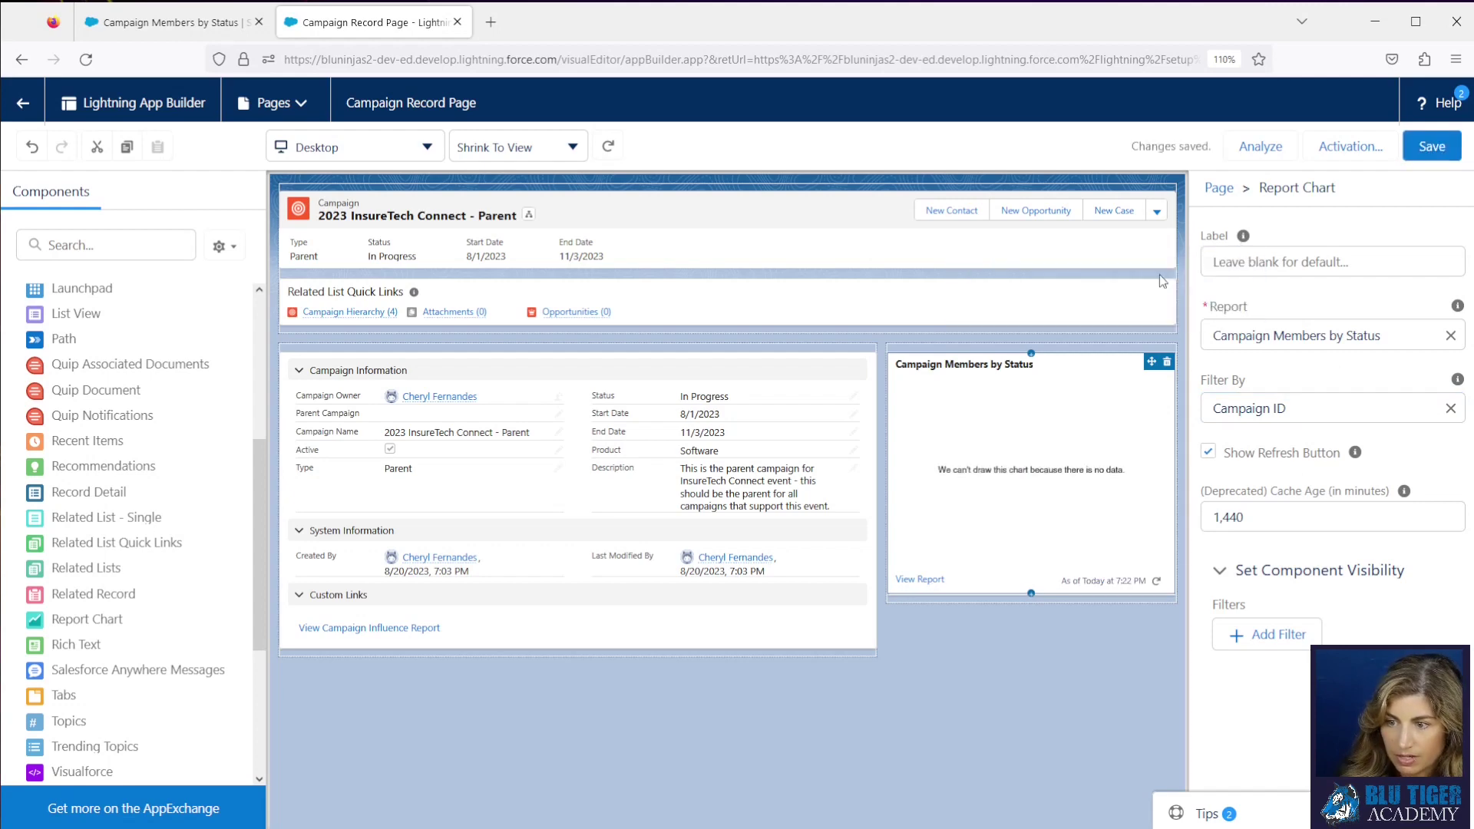
# Open the "2023 ChatGPT Server Side Installation" campaign from the All Campaigns list to check its report chart
pyautogui.click(171, 23)
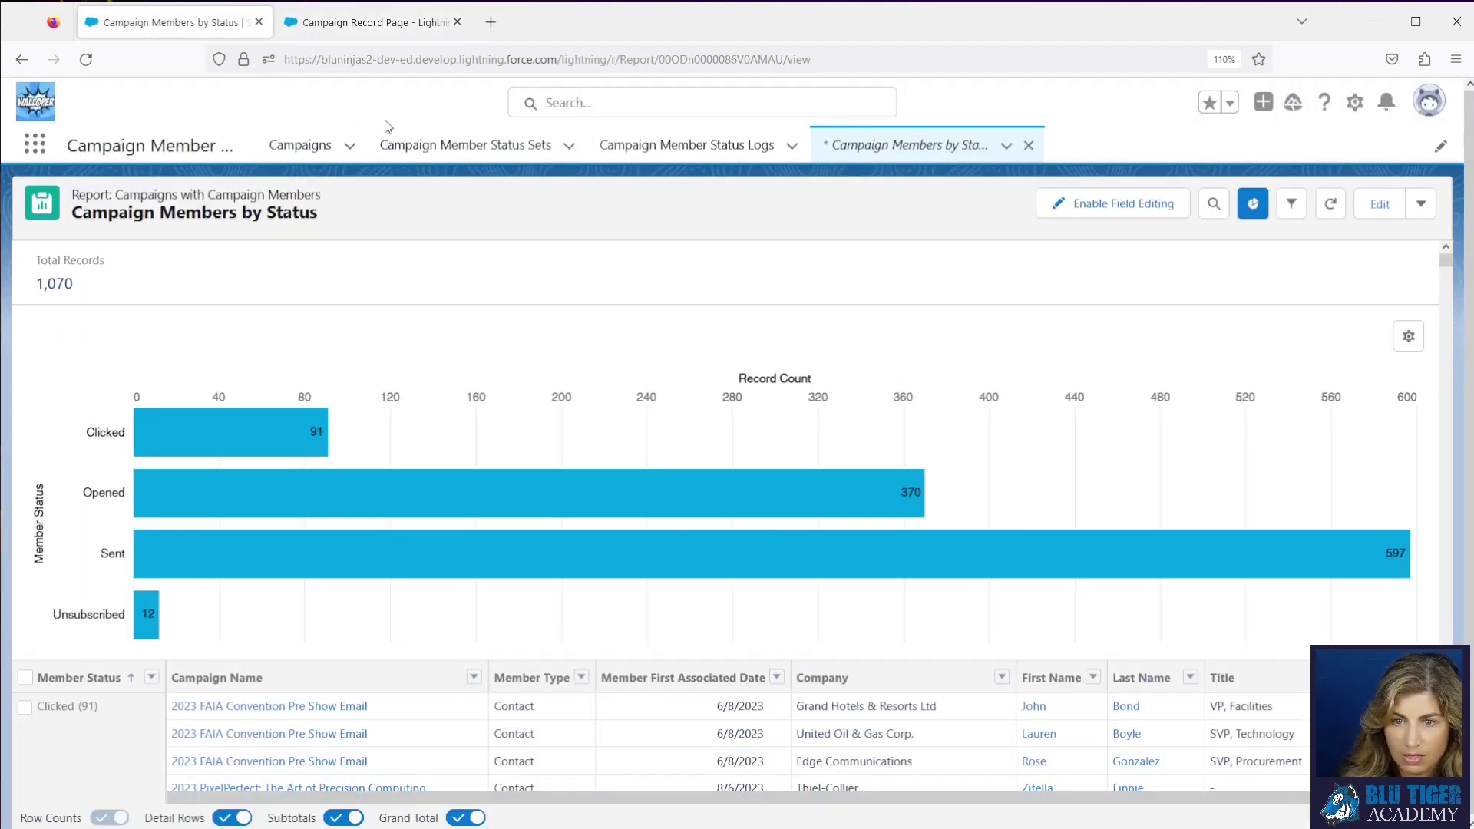
pyautogui.click(299, 146)
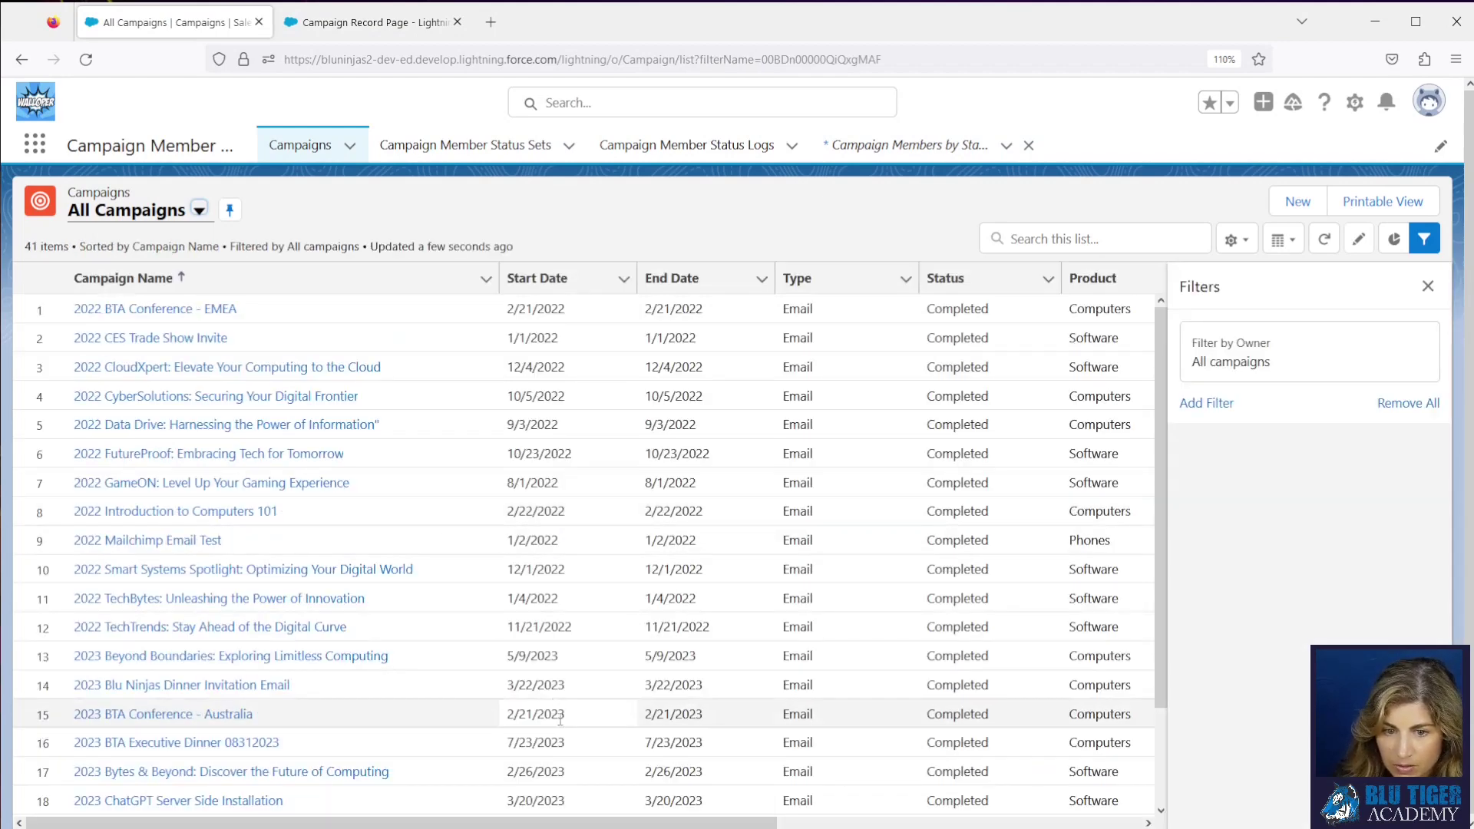
pyautogui.moveTo(563, 824); pyautogui.dragTo(857, 824)
pyautogui.scroll(-4, 820, 614)
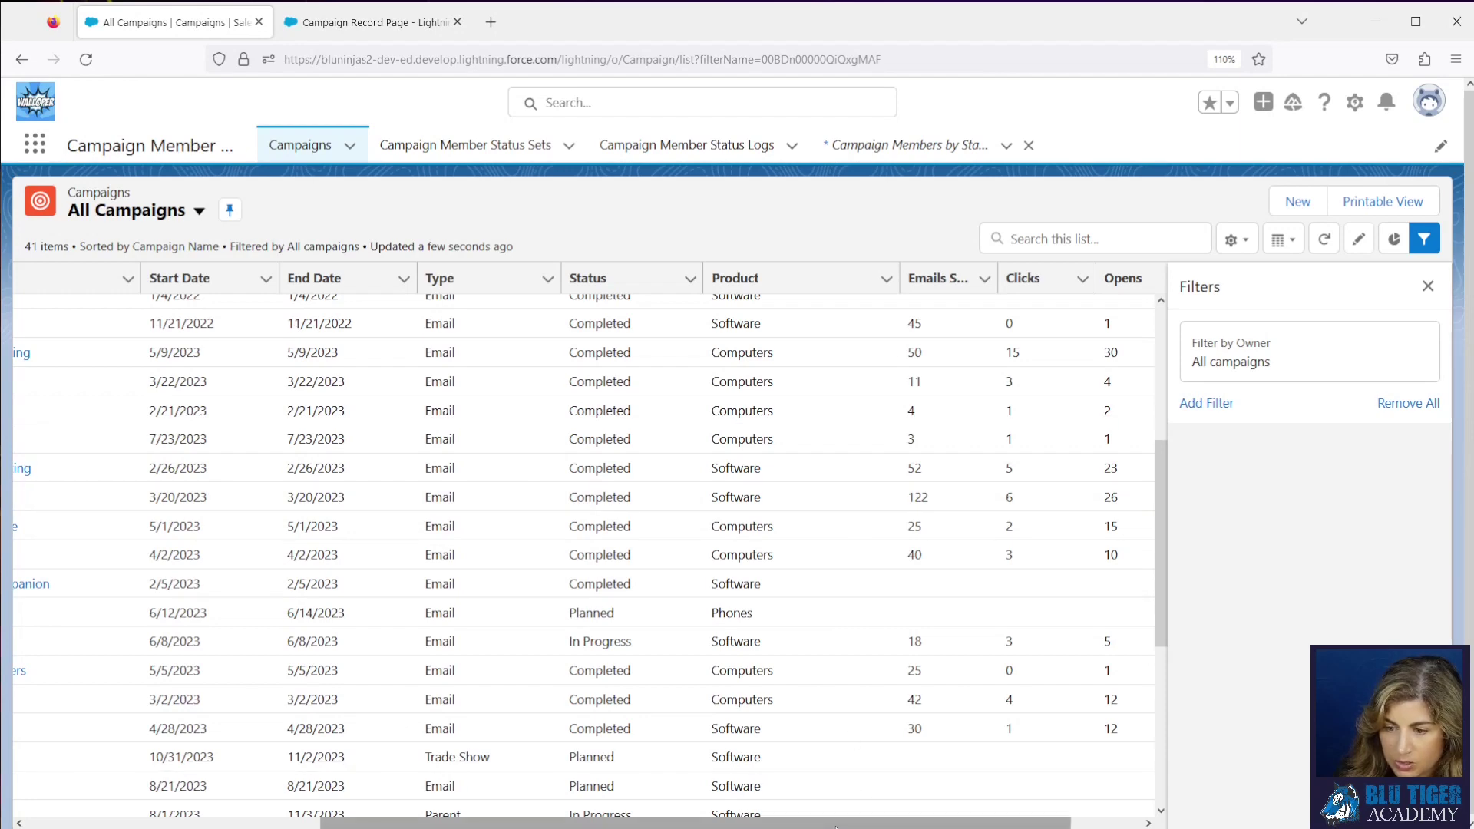
pyautogui.moveTo(834, 824); pyautogui.dragTo(553, 825)
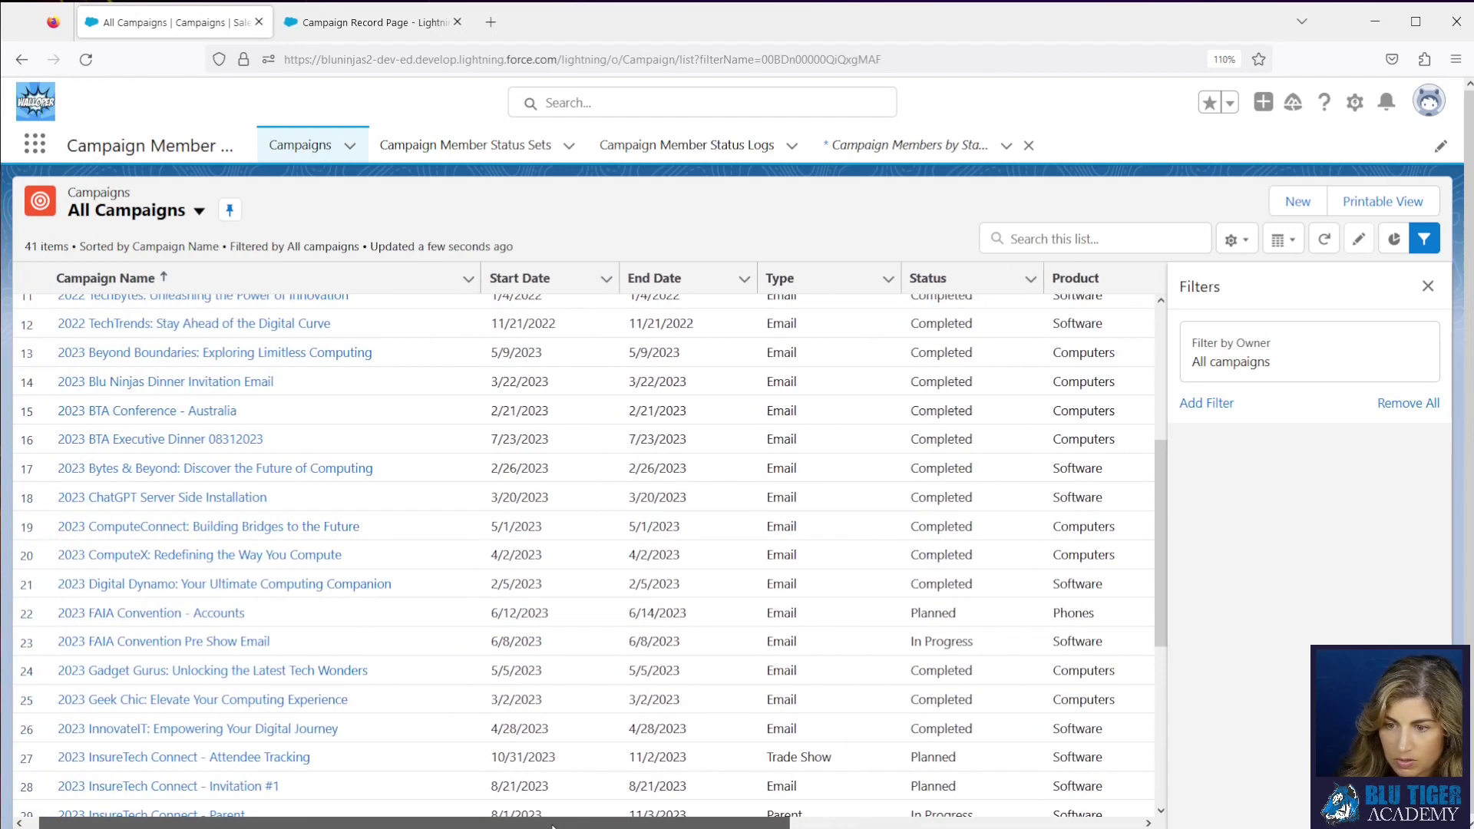
pyautogui.click(219, 499)
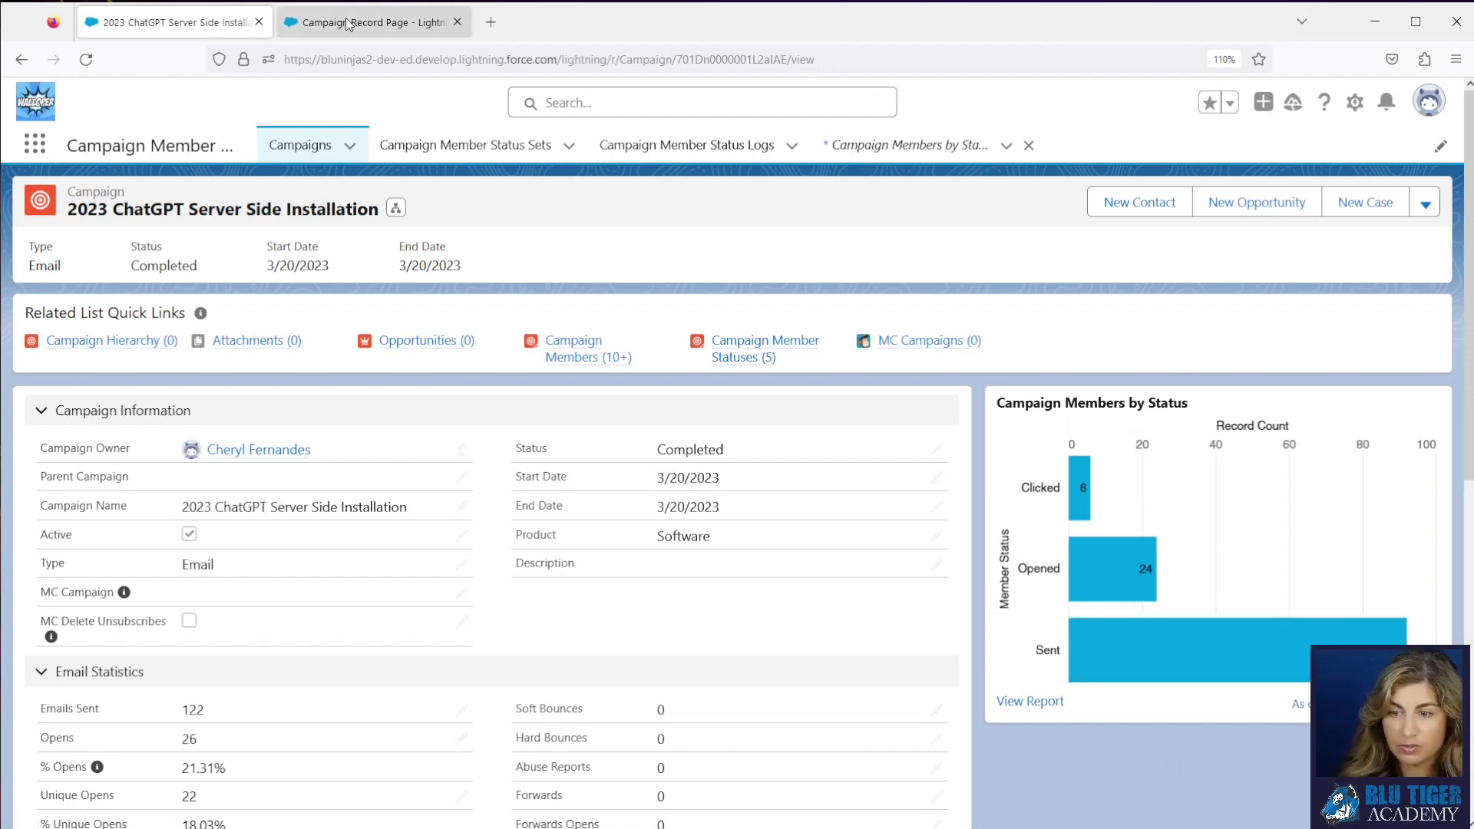
# Review the component visibility filter options for the record page's report chart, and return to the campaign record
pyautogui.click(317, 21)
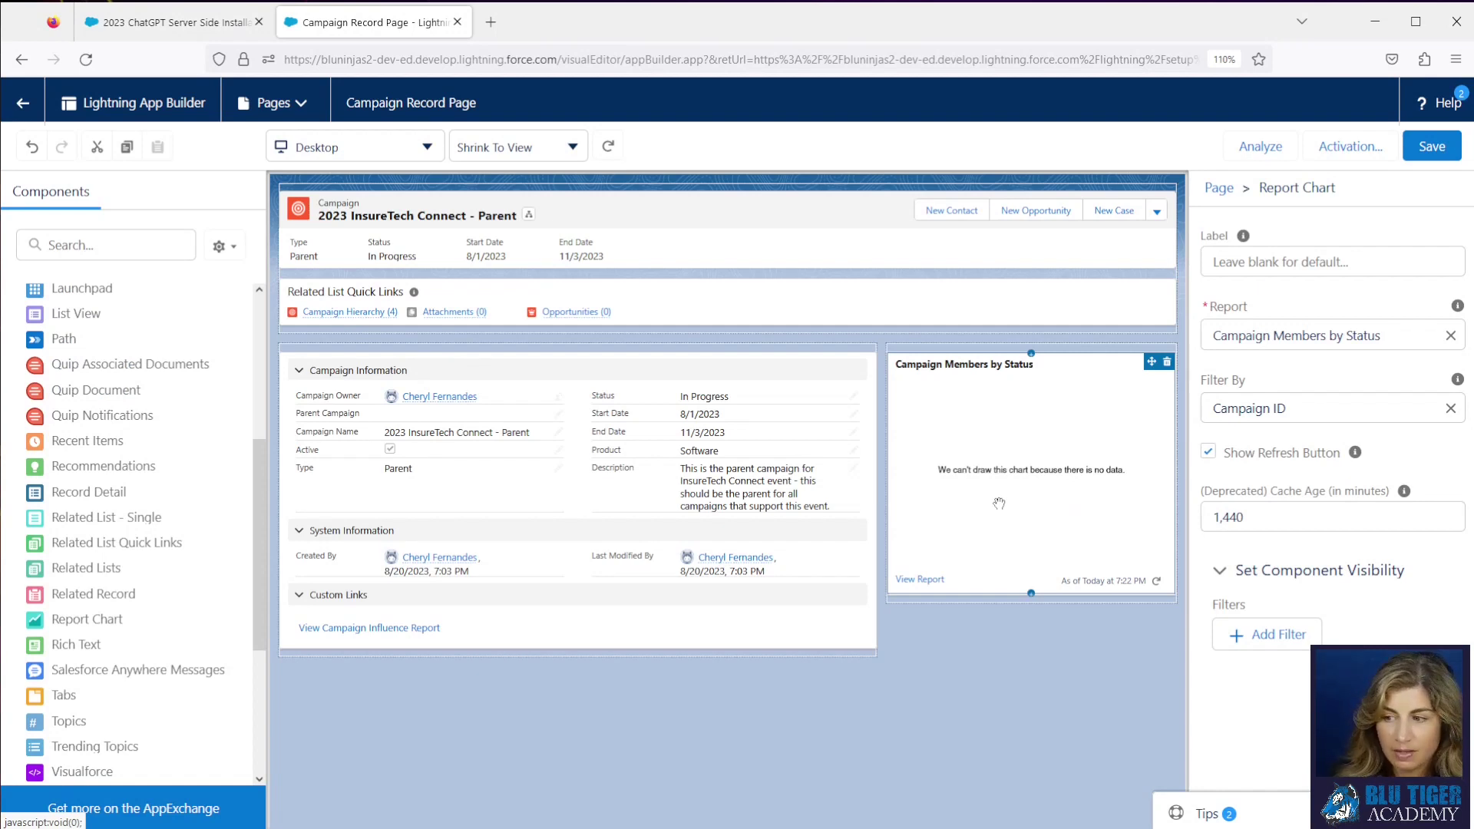
pyautogui.click(1271, 648)
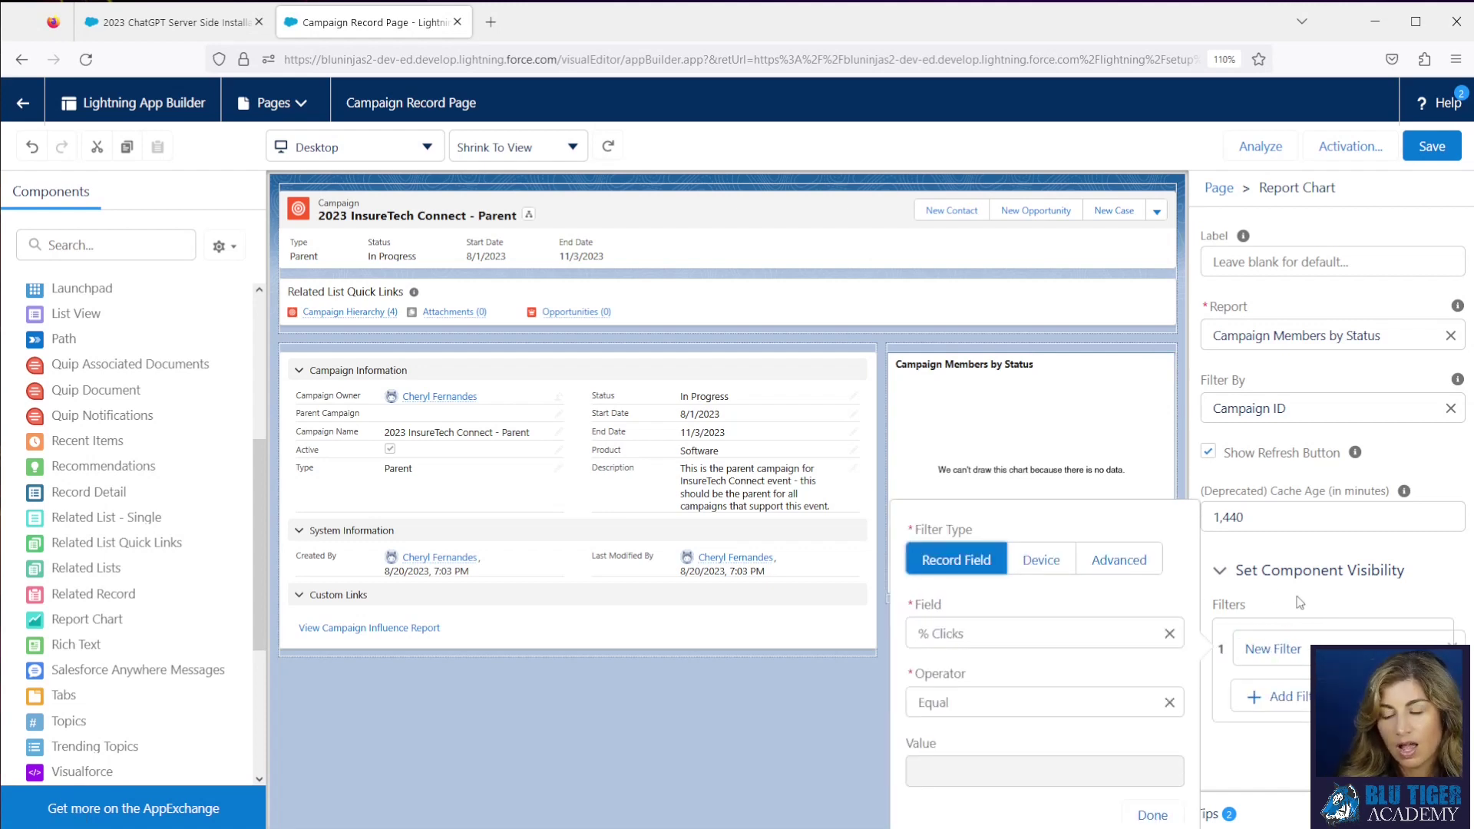
pyautogui.click(804, 718)
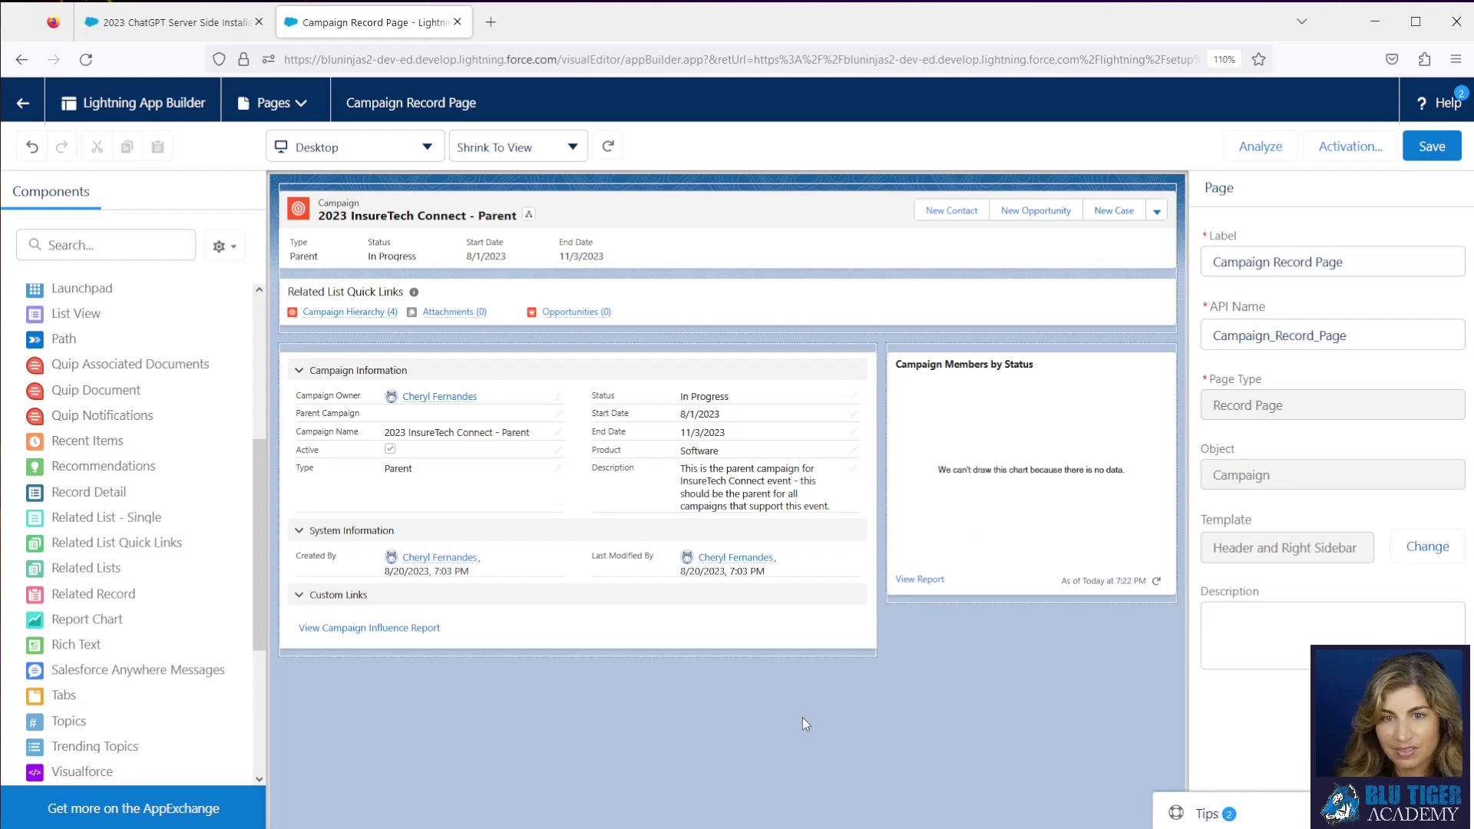
pyautogui.click(169, 23)
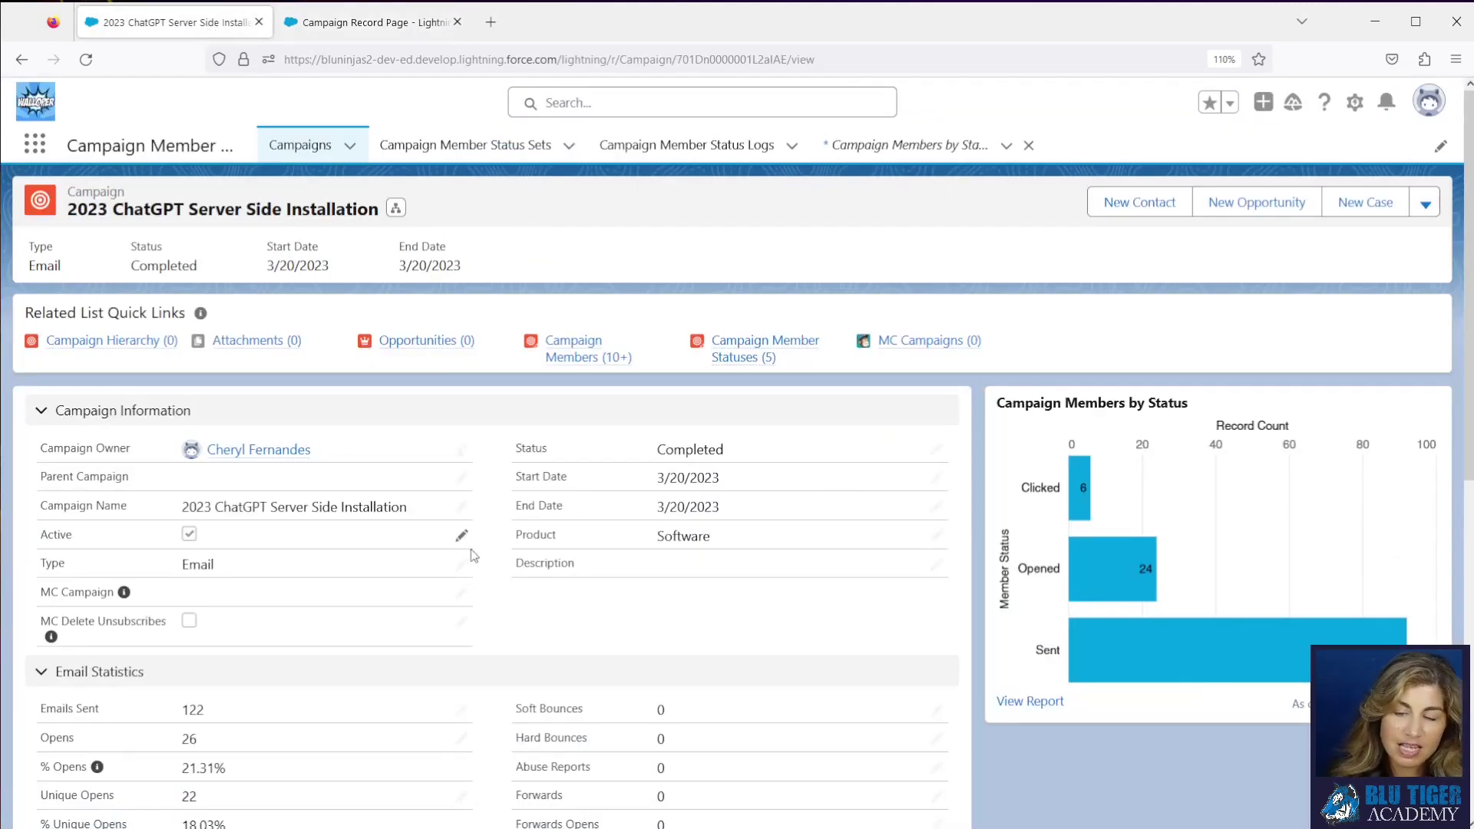